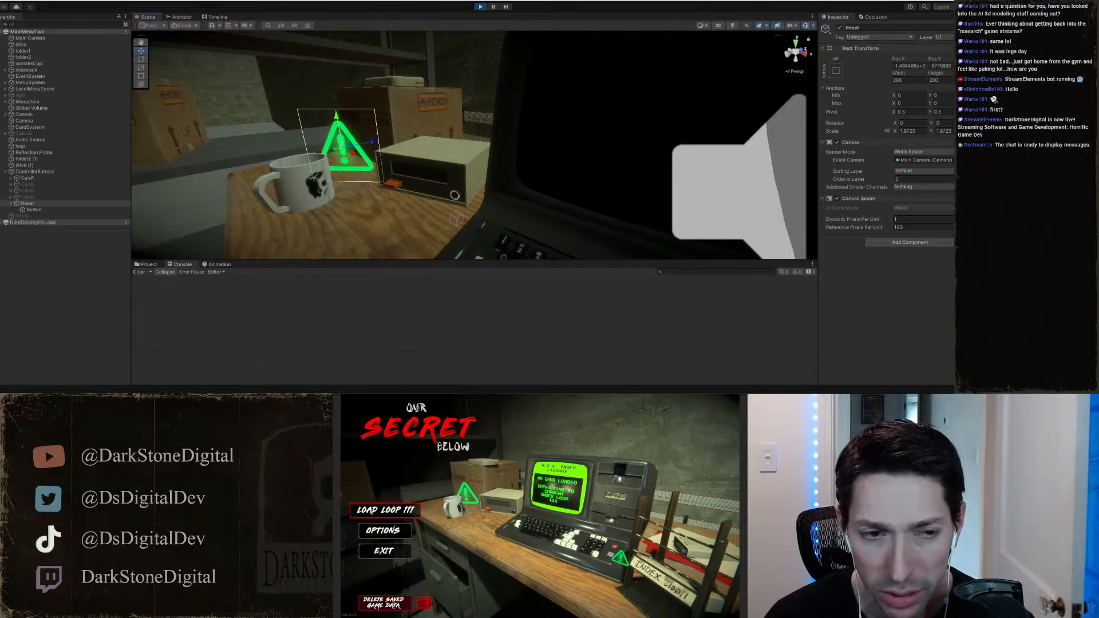
Step: Move the Reset warning icon away from the mug so it sits over the beige device beside the monitor
{"action": "left_click_drag", "start_coordinate": [339, 145], "coordinate": [418, 120]}
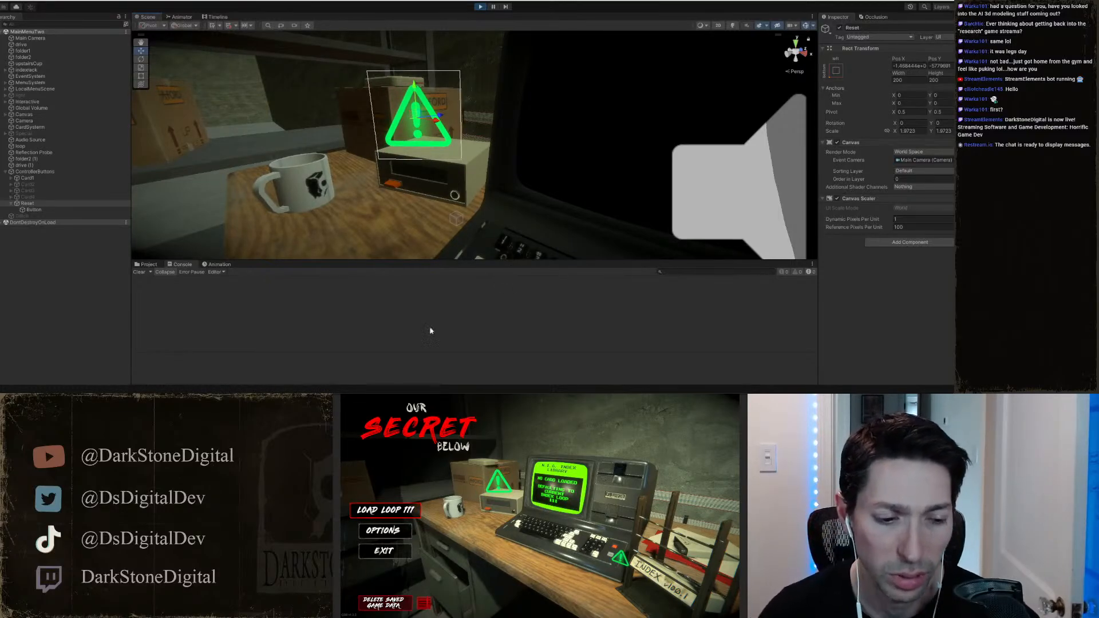
Step: Load the saved loop from the game's main menu and walk forward through the basement
{"action": "key", "text": "Down"}
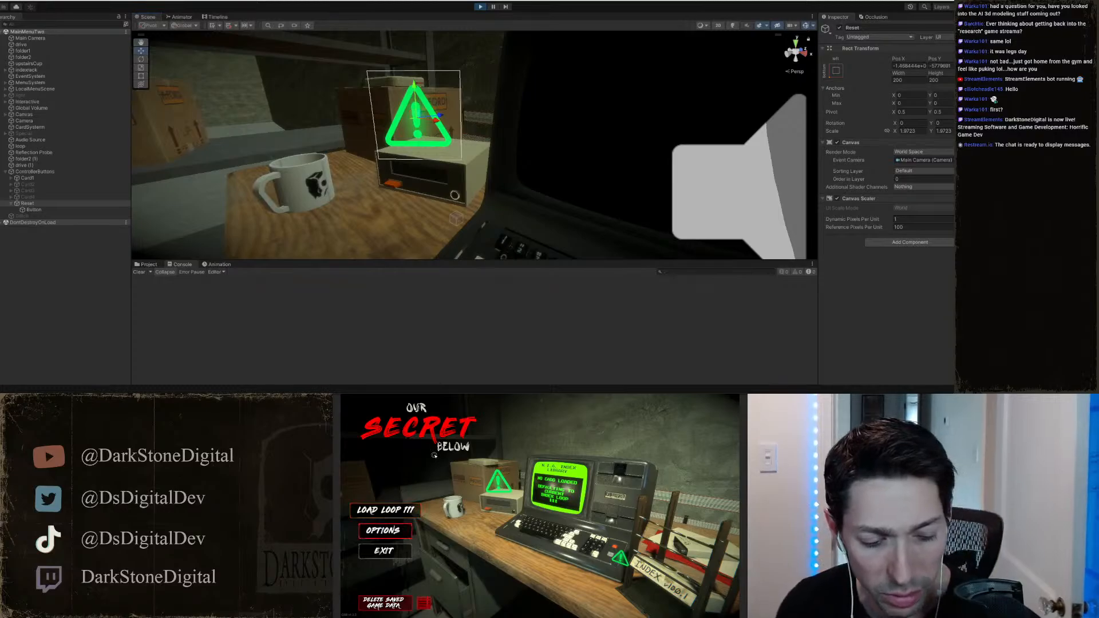
{"action": "key", "text": "Return"}
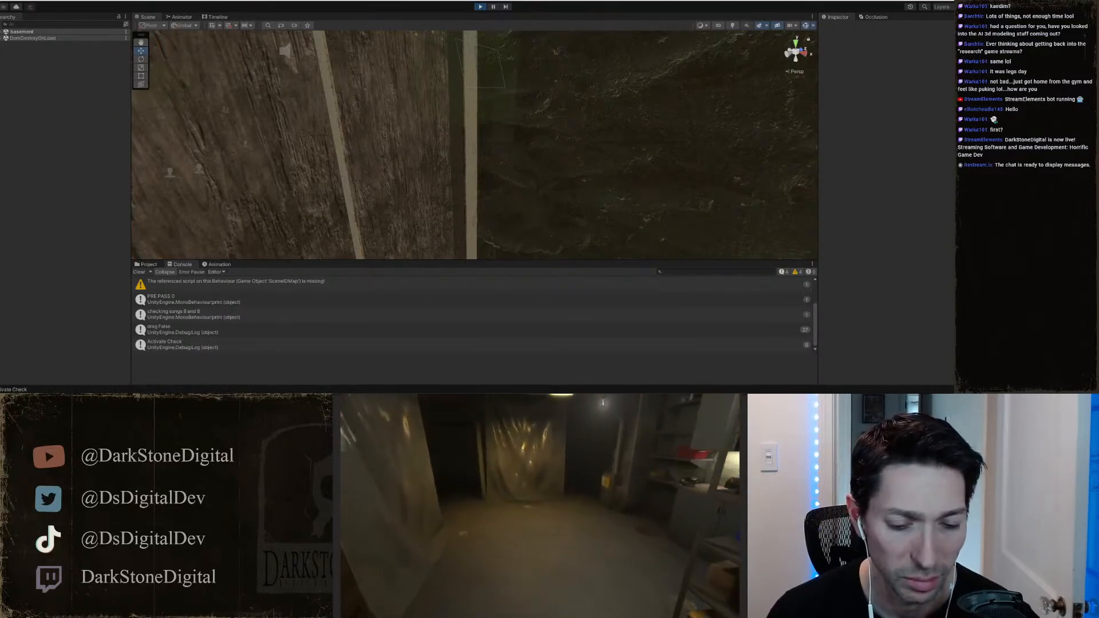
{"action": "key", "text": "w"}
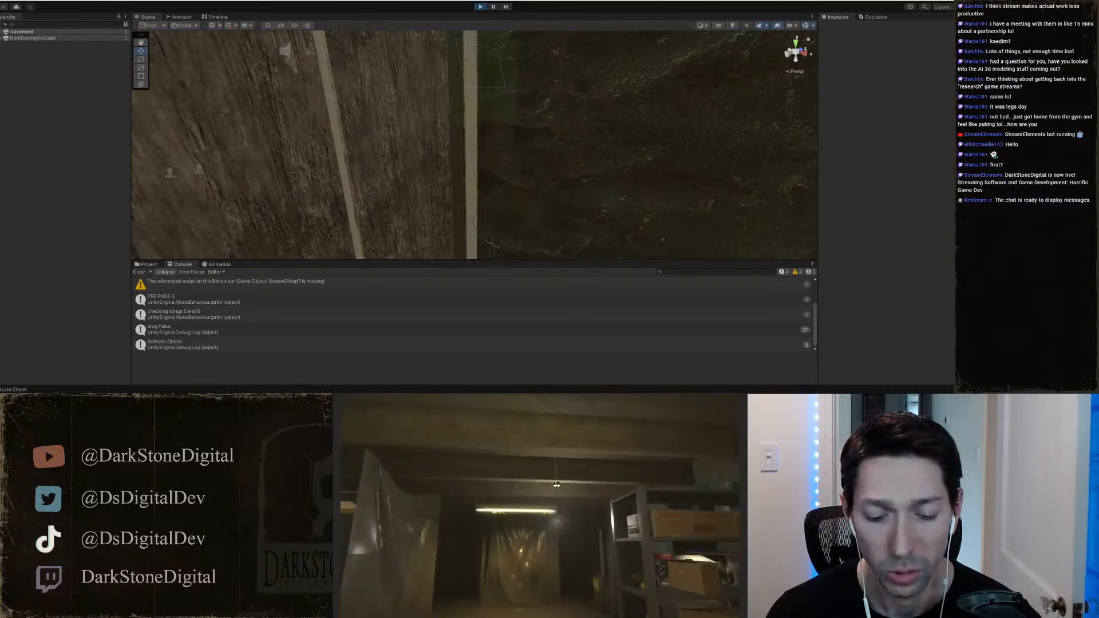
{"action": "key", "text": "w"}
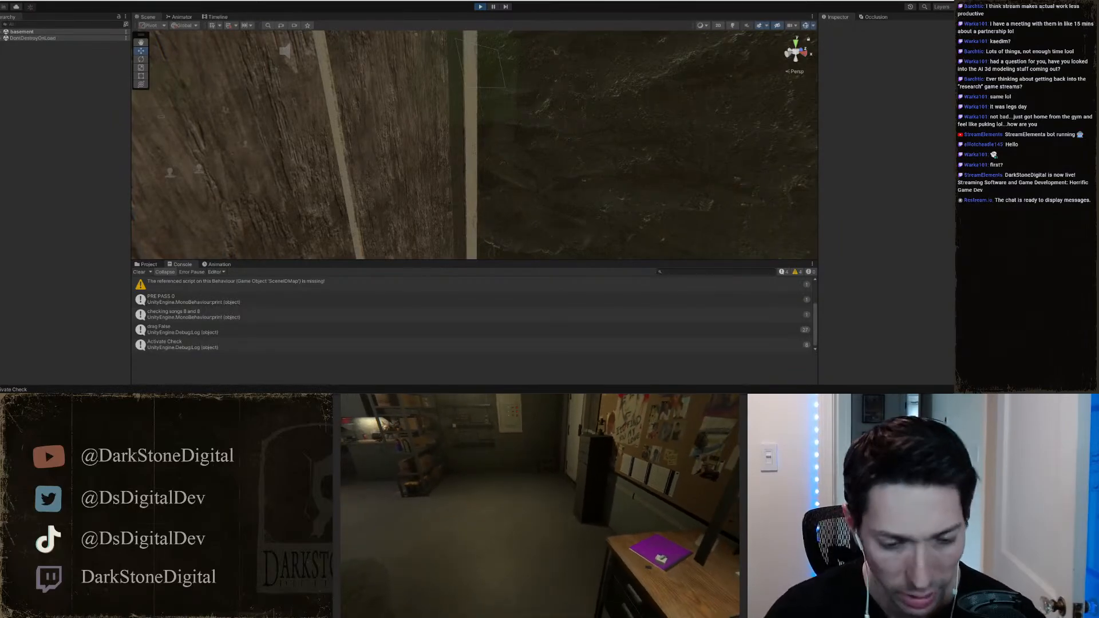
Step: Pause the game, search the project assets for "kit" and place the DEV_KIT prefab on the basement floor near the desk
{"action": "key", "text": "Escape"}
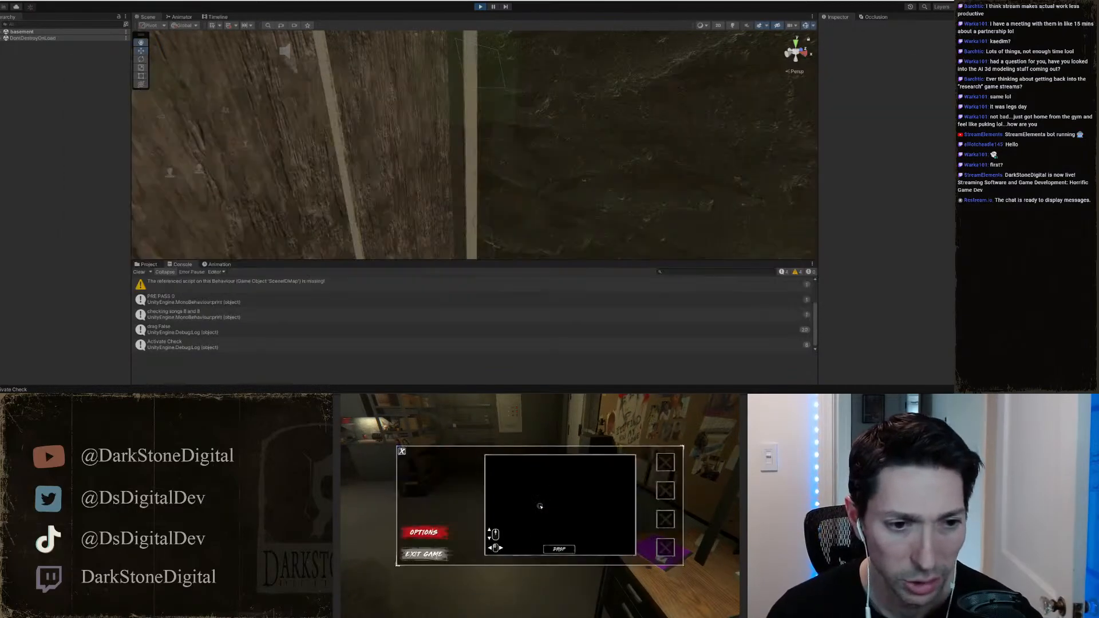
{"action": "left_click", "coordinate": [145, 264]}
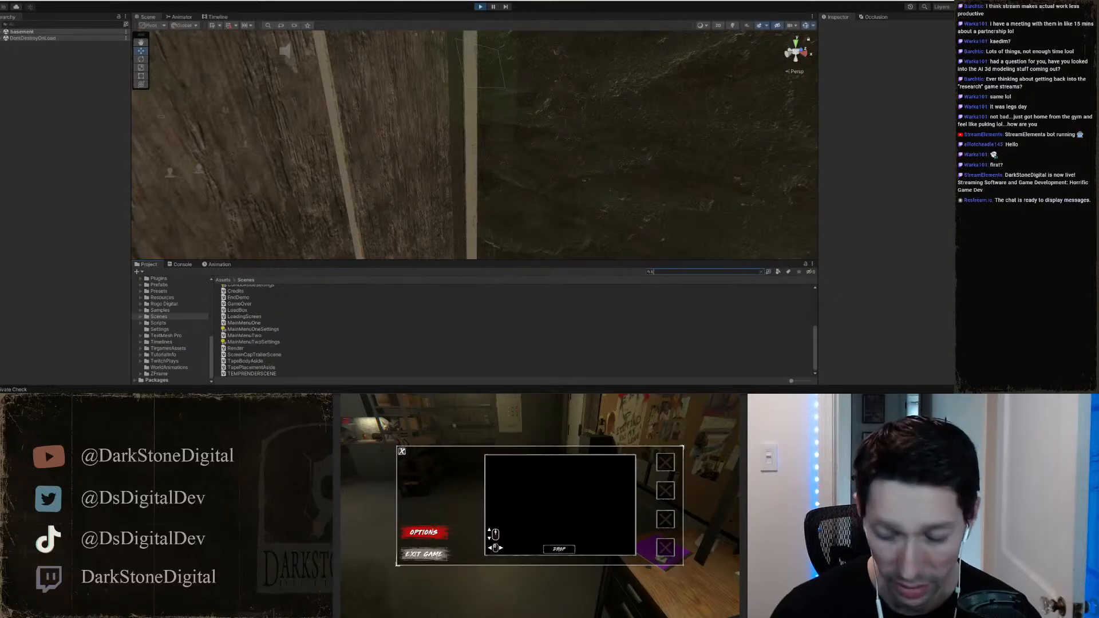
{"action": "right_click_drag", "start_coordinate": [647, 151], "coordinate": [517, 222]}
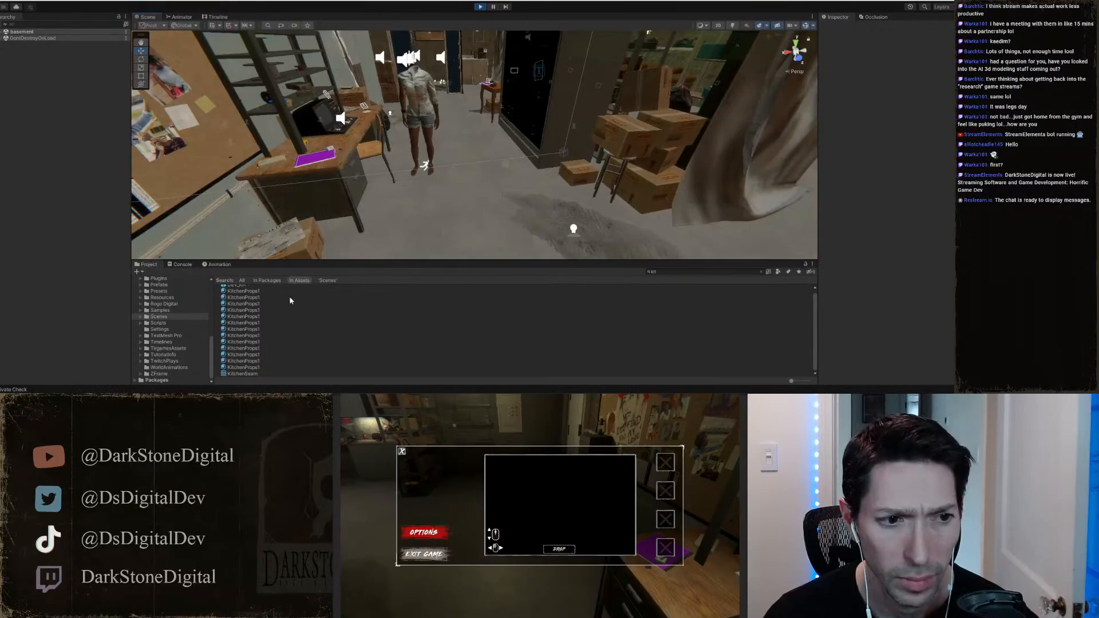
{"action": "scroll", "coordinate": [246, 311], "scroll_direction": "up", "scroll_amount": 1}
{"action": "mouse_move", "coordinate": [242, 291]}
{"action": "left_mouse_down"}
{"action": "mouse_move", "coordinate": [459, 236]}
{"action": "mouse_move", "coordinate": [467, 147]}
{"action": "left_mouse_up"}
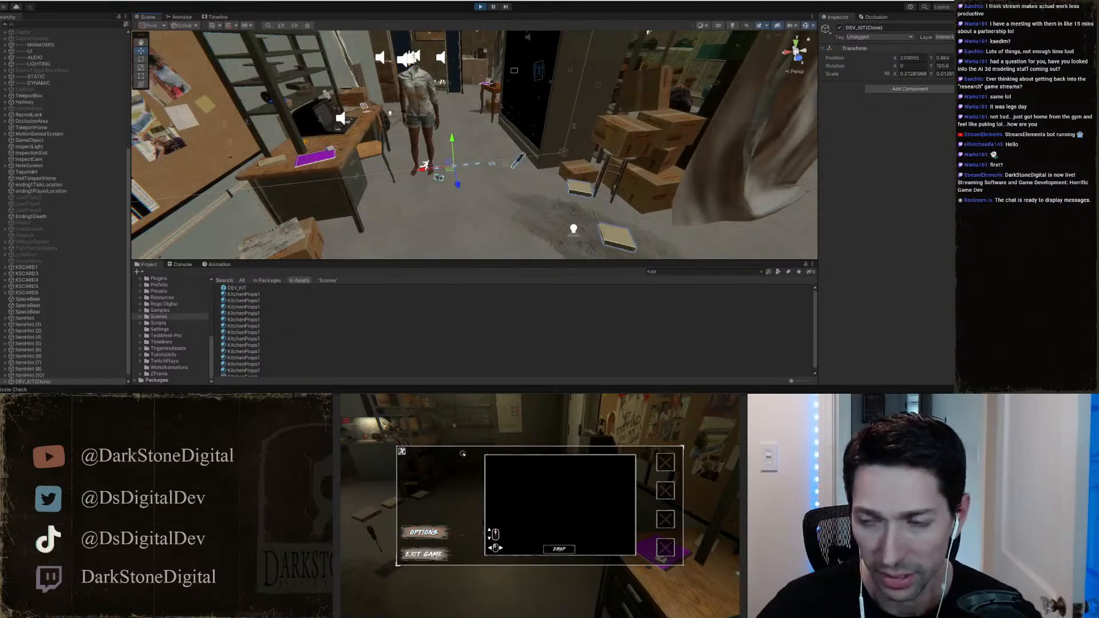
Step: Resume play, walk around the DEV_KIT objects scattered on the floor and pick up the small items
{"action": "key", "text": "Escape"}
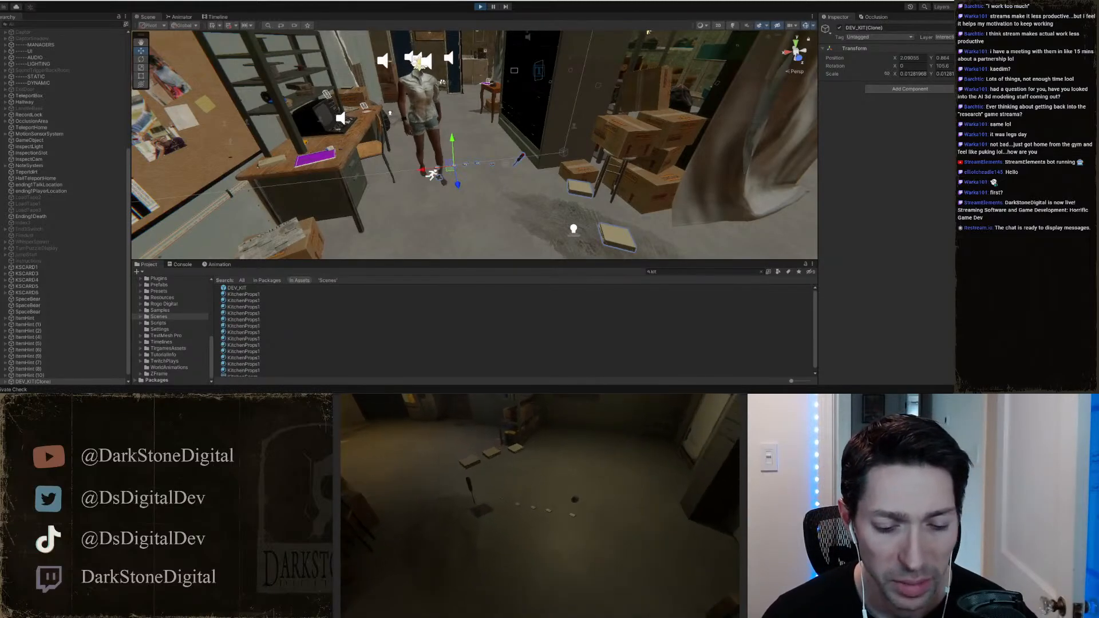
{"action": "key", "text": "w"}
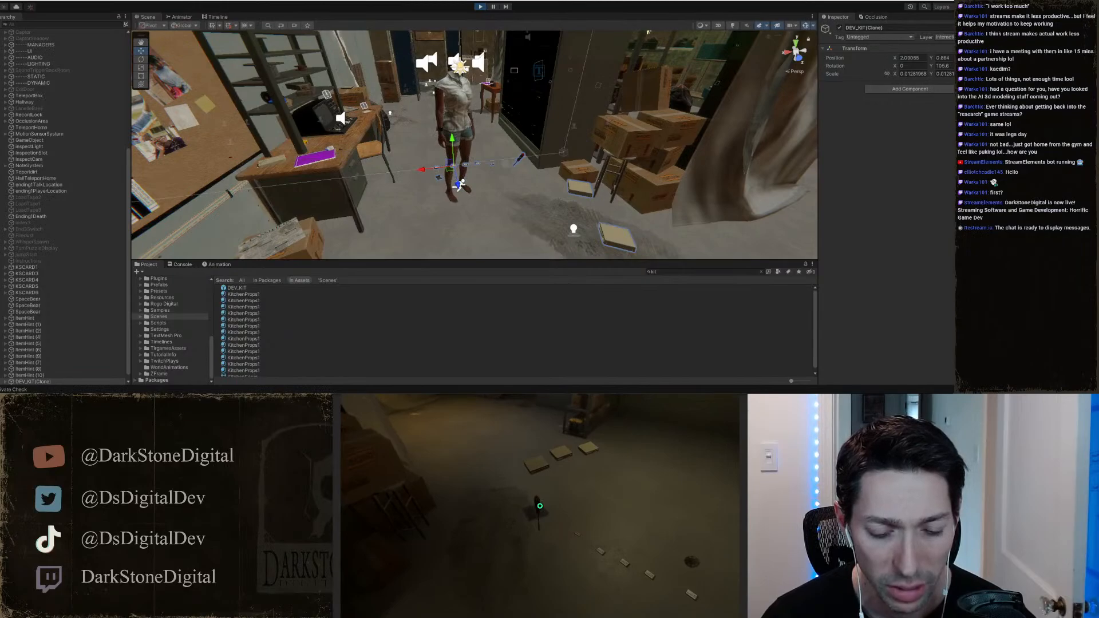
{"action": "key", "text": "w"}
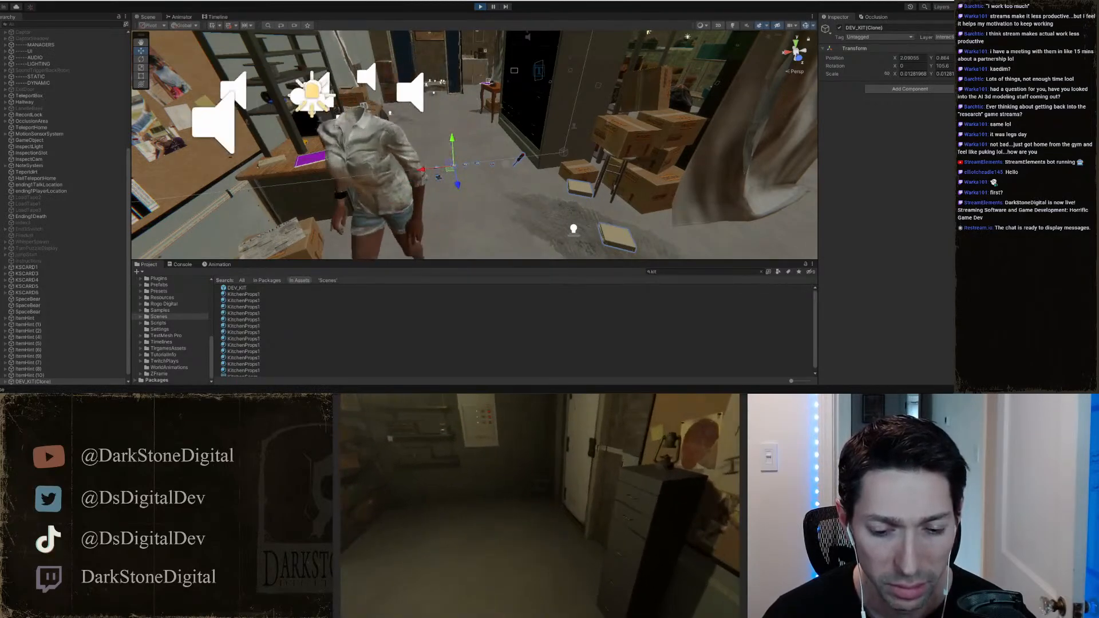
{"action": "key", "text": "w"}
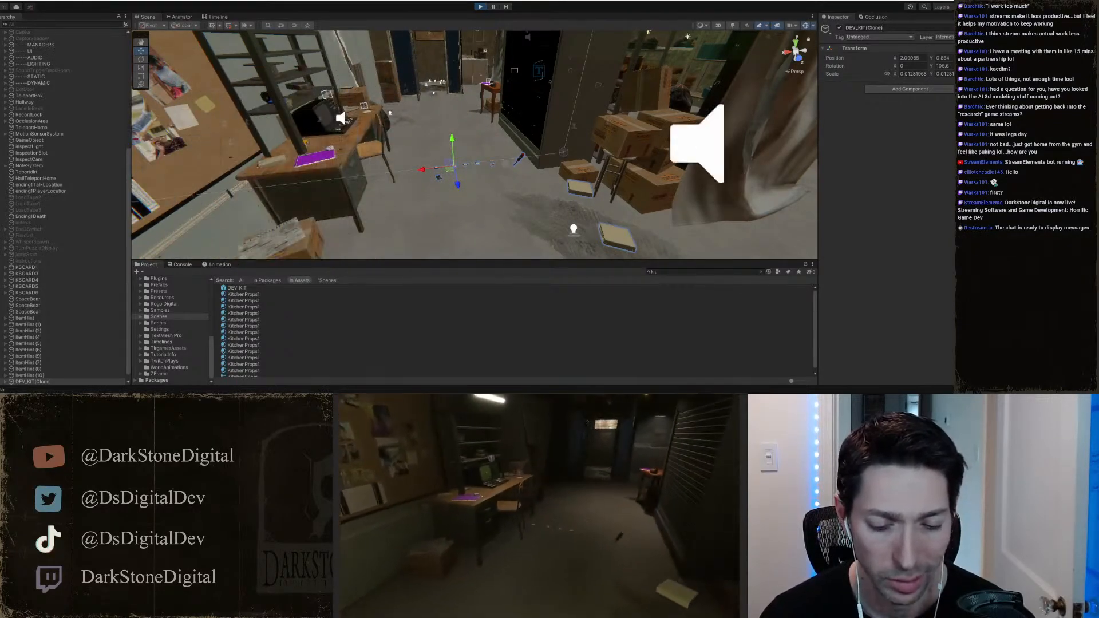
{"action": "key", "text": "w"}
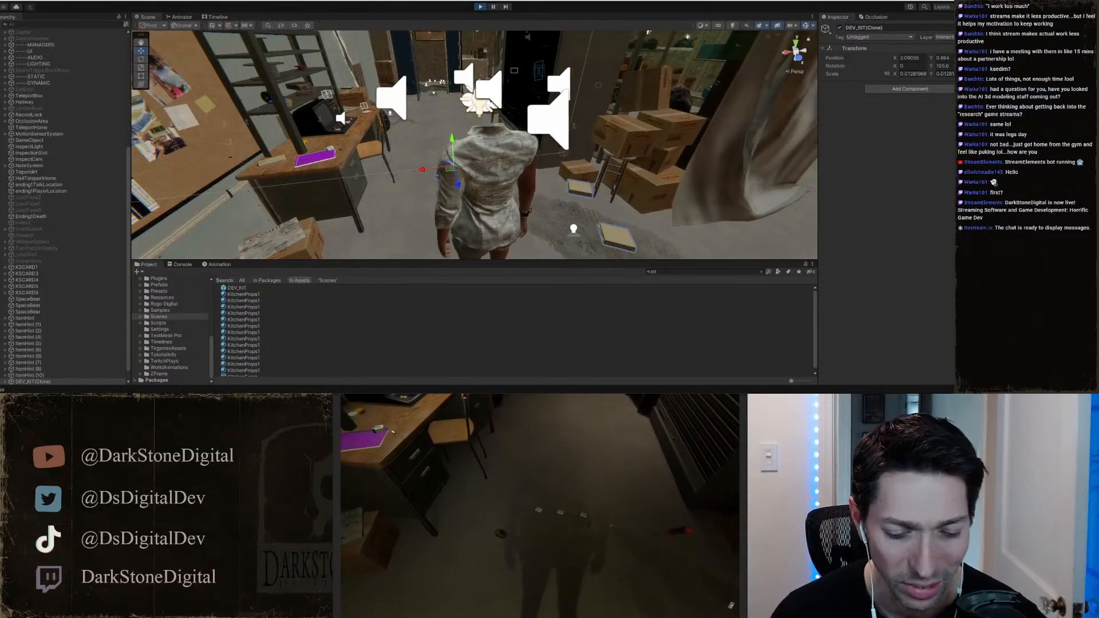
{"action": "key", "text": "e"}
{"action": "key", "text": "d"}
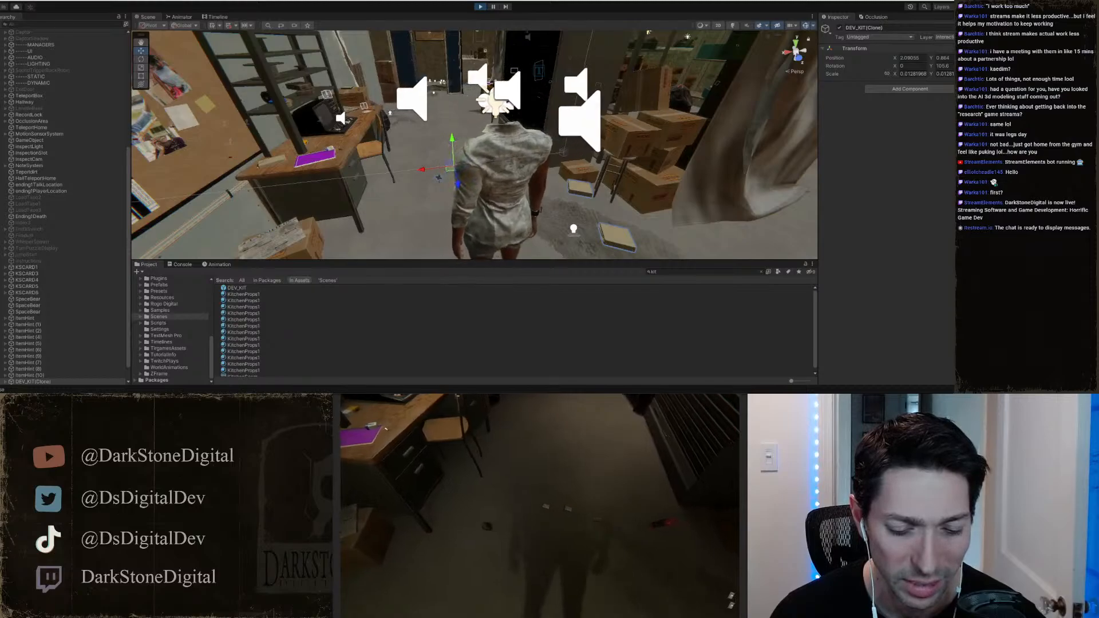
{"action": "key", "text": "d"}
{"action": "key", "text": "a"}
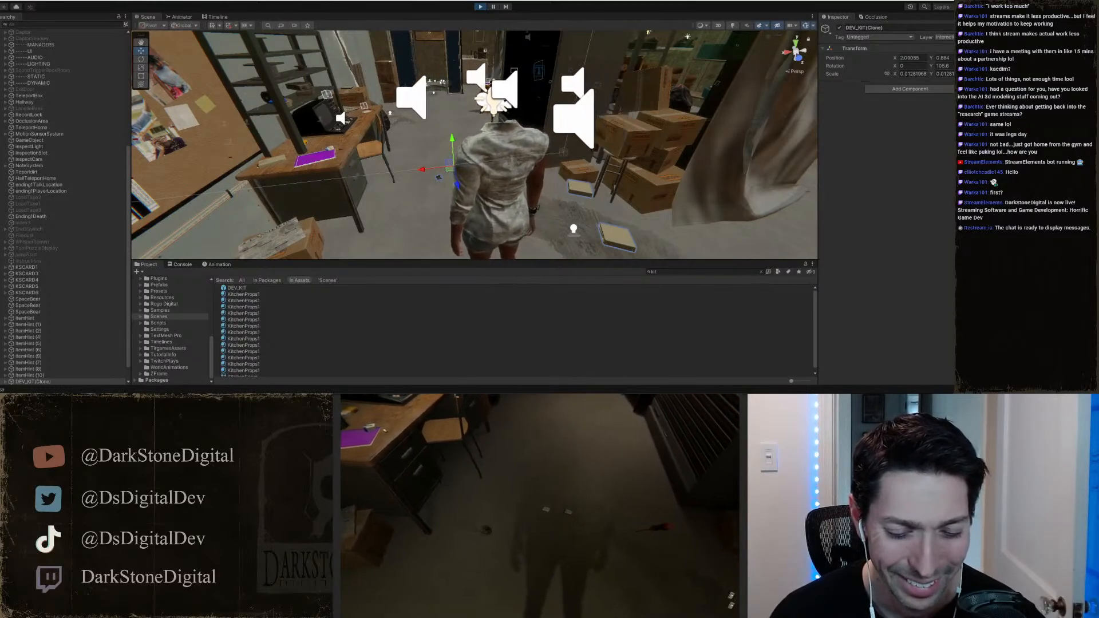
{"action": "key", "text": "e"}
Step: Walk past the filing cabinet and the door beside it, heading down the corridor by the desk
{"action": "key", "text": "w"}
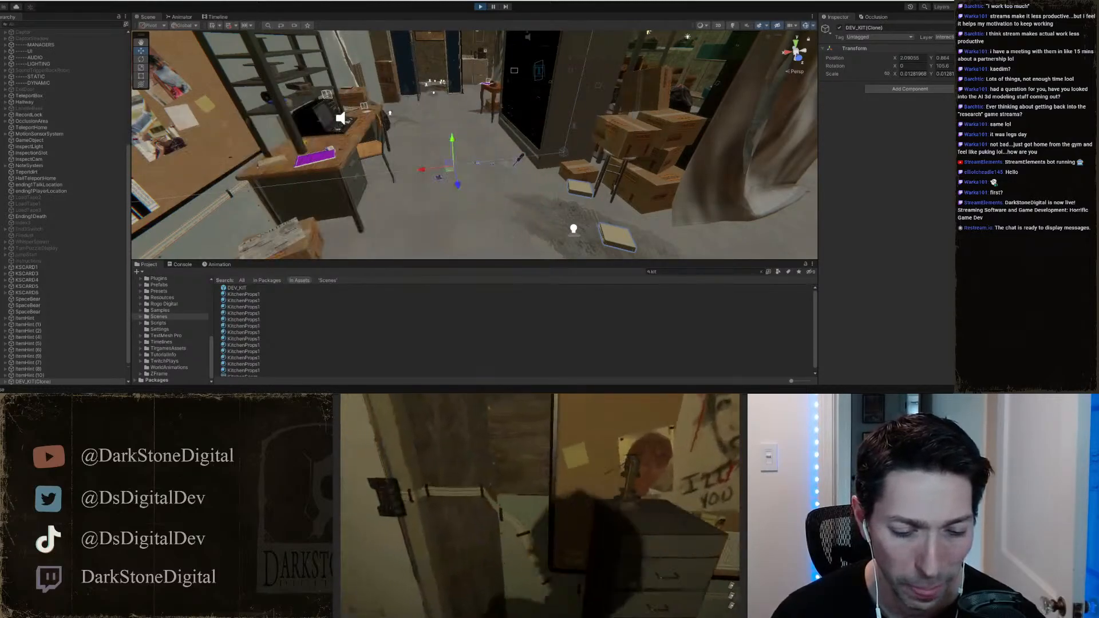
{"action": "key", "text": "w"}
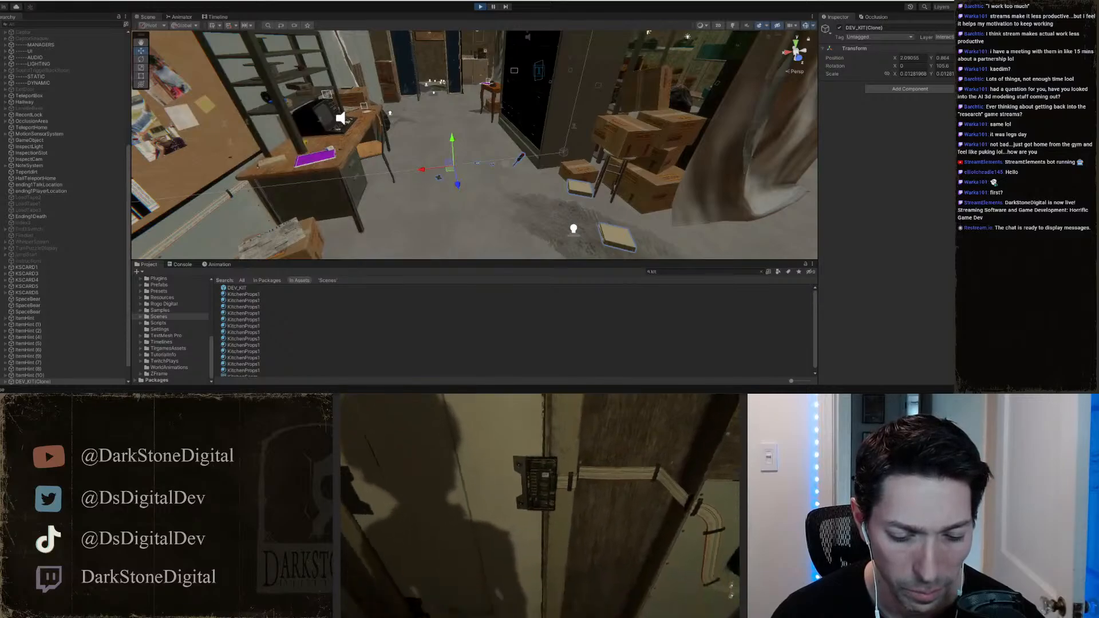
{"action": "key", "text": "w"}
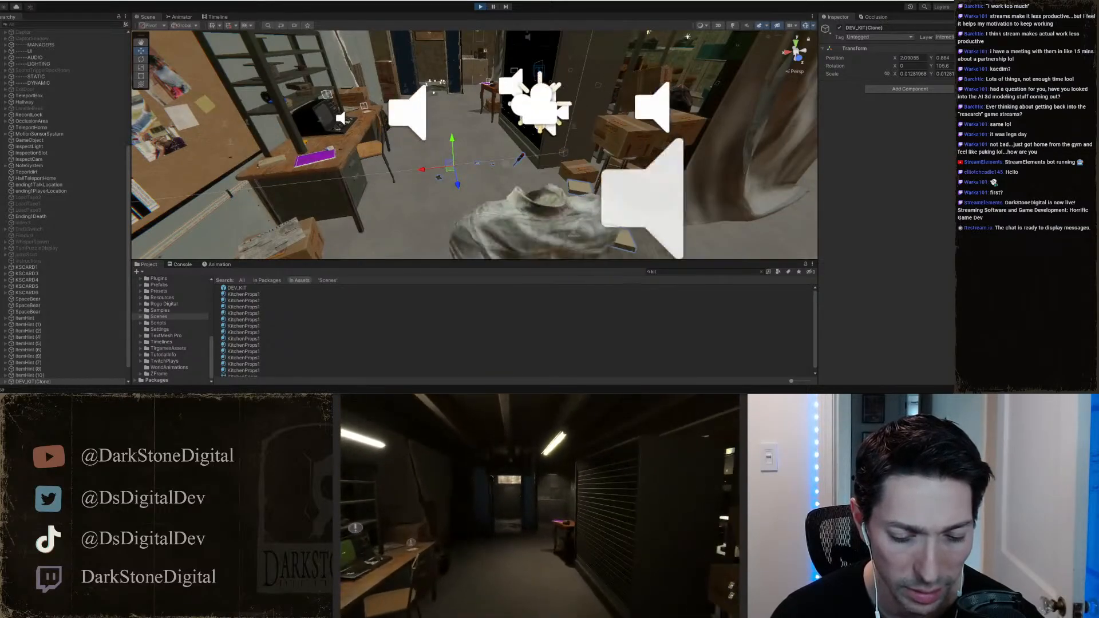
{"action": "key", "text": "w"}
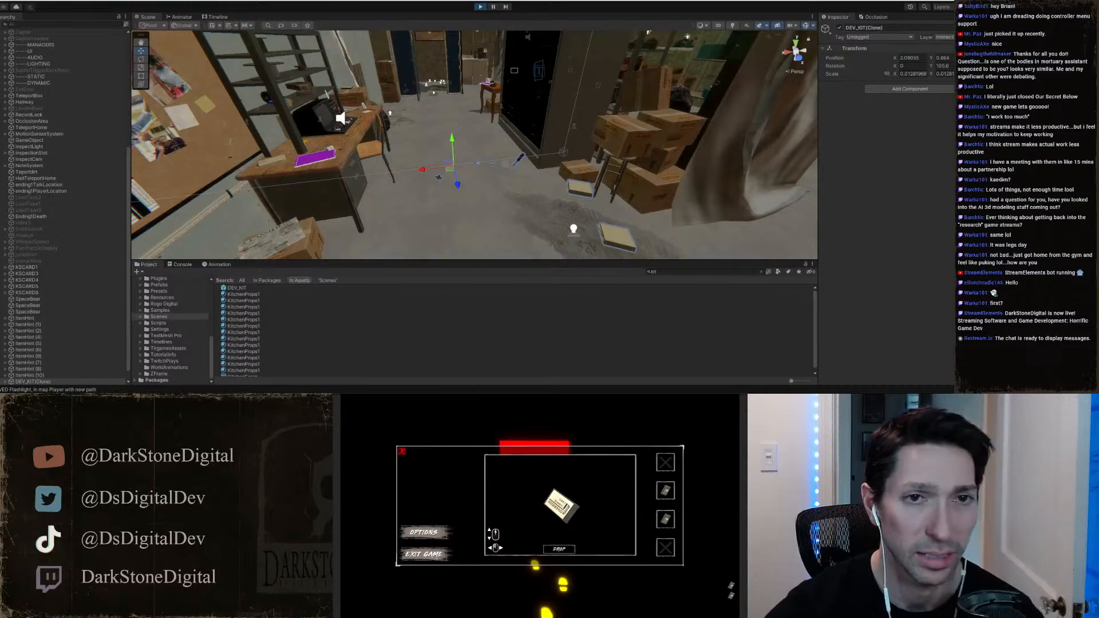
Step: Close the inventory, walk to the storage shelves and interact with the marked object there
{"action": "key", "text": "Tab"}
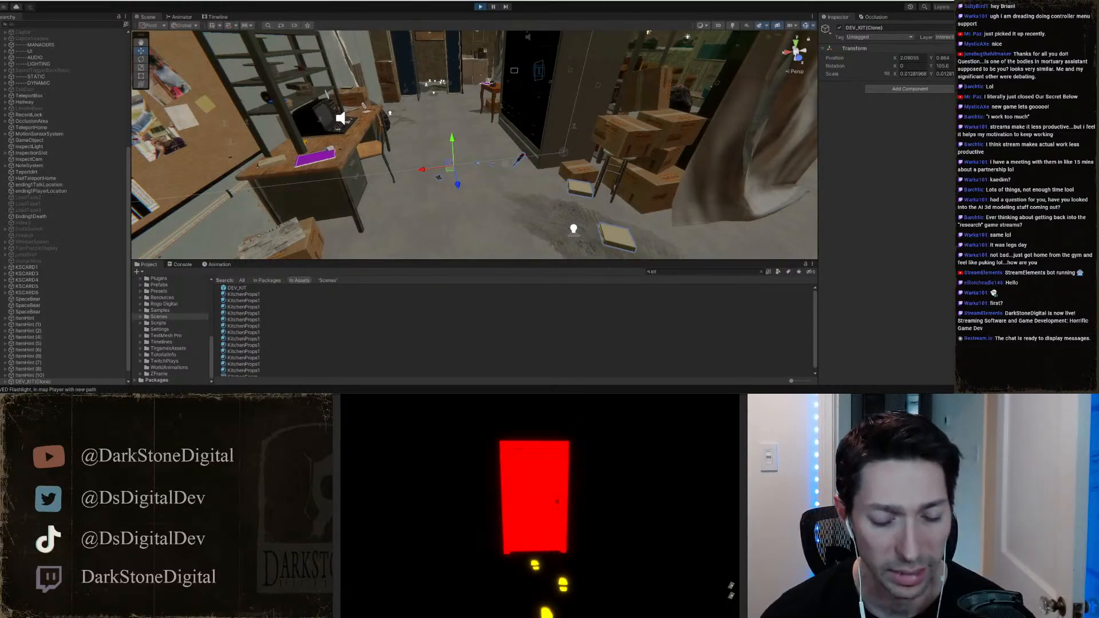
{"action": "key", "text": "w"}
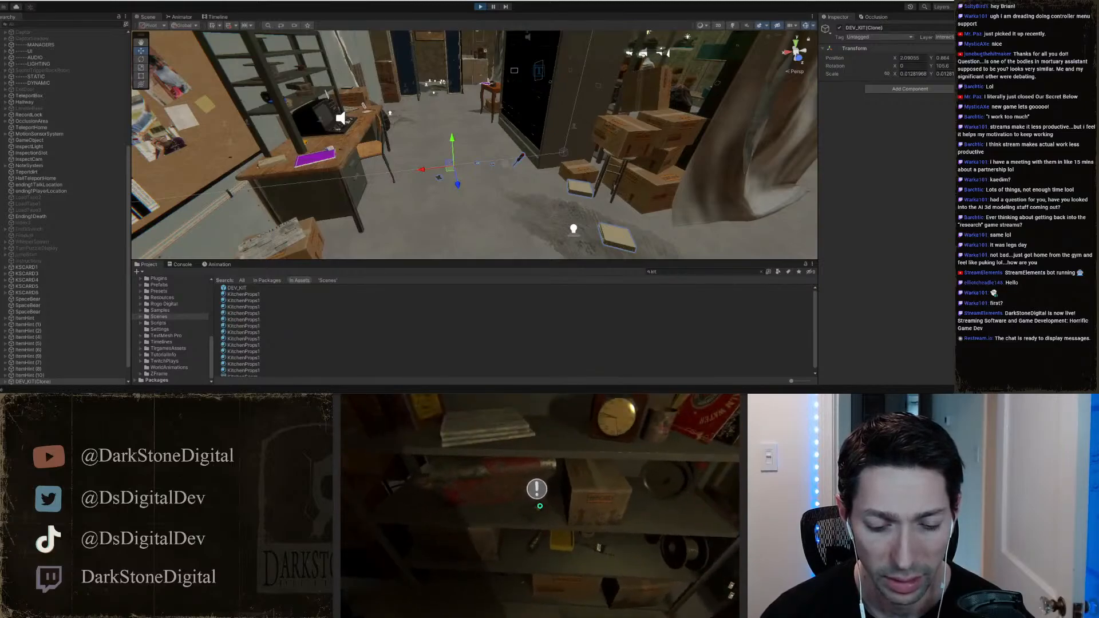
{"action": "left_click", "coordinate": [540, 506]}
{"action": "key", "text": "b"}
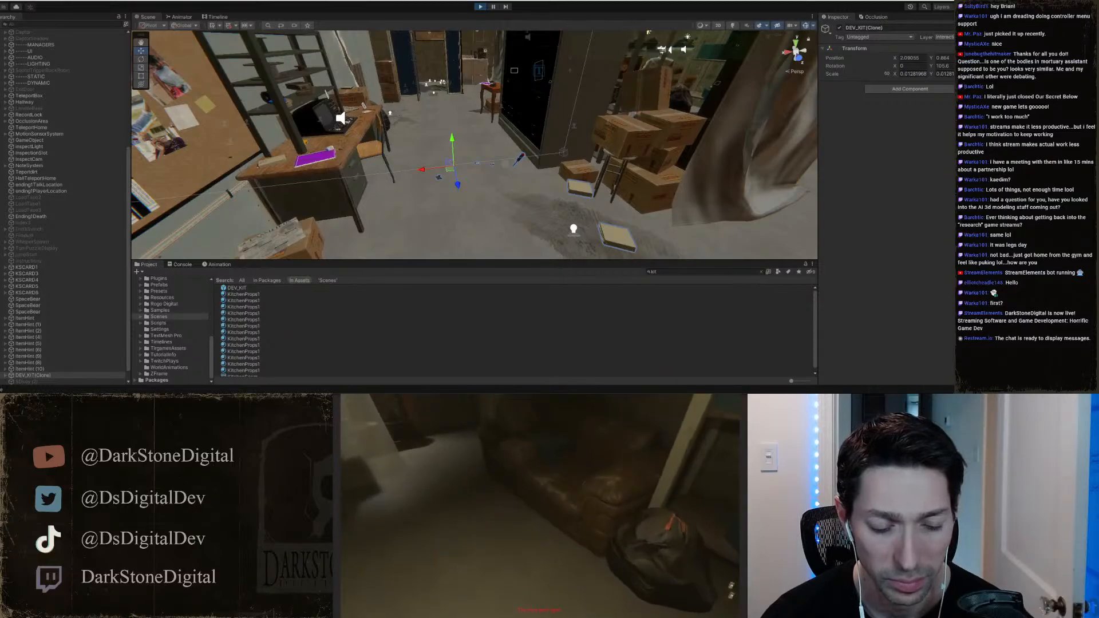
Step: Review the control bindings in the game's options, resume play and interact with the open cardboard box
{"action": "key", "text": "Escape"}
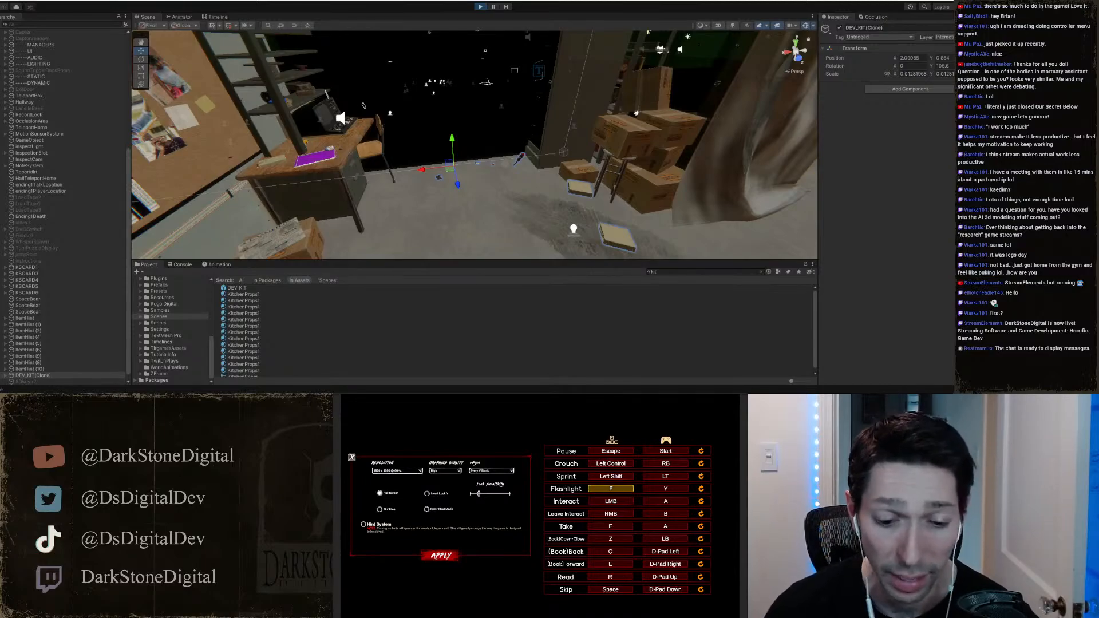
{"action": "key", "text": "Escape"}
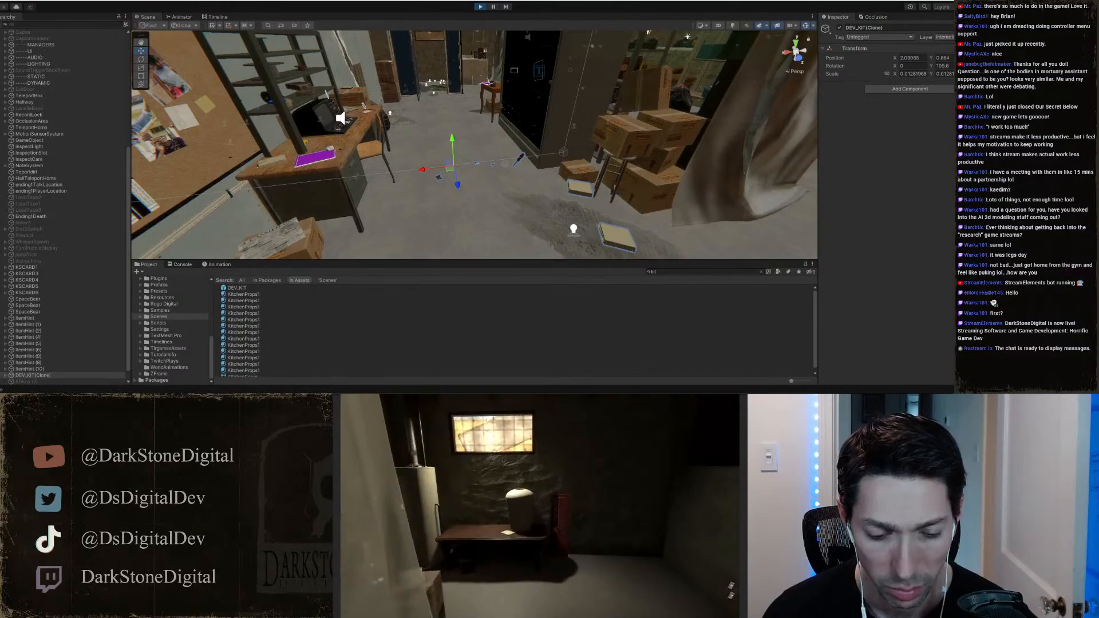
{"action": "key", "text": "w"}
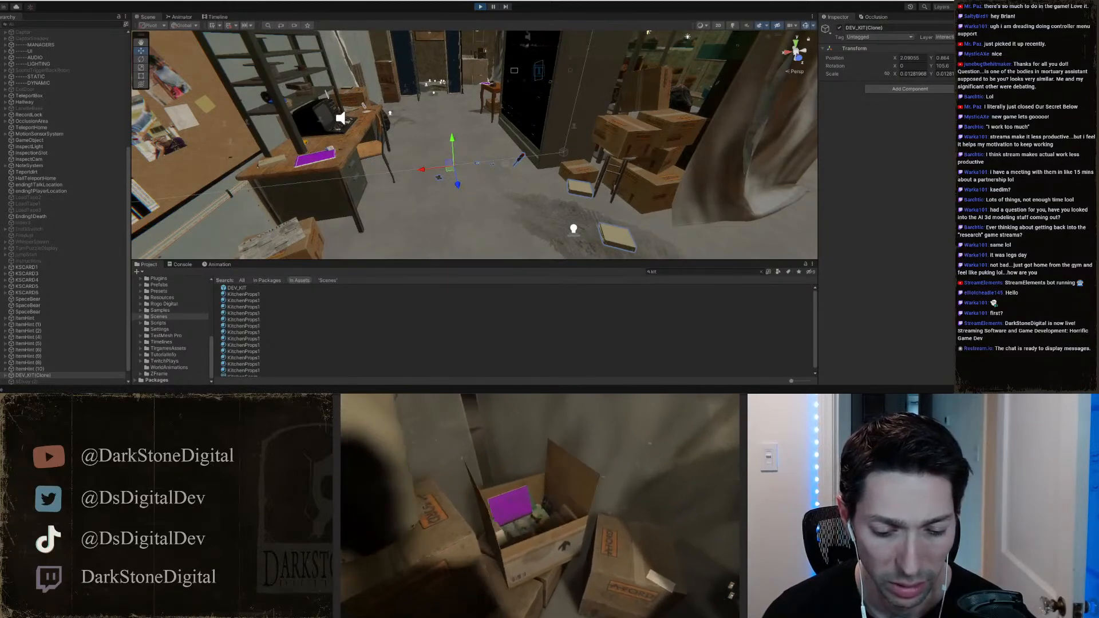
{"action": "left_click", "coordinate": [540, 506]}
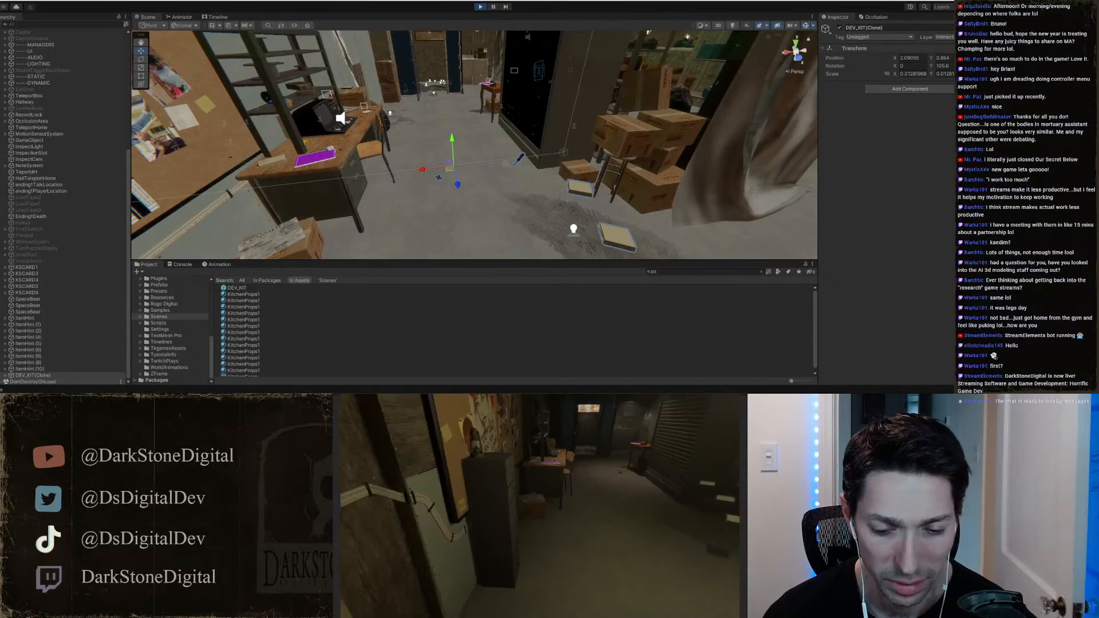
Step: Walk through the basement past the filing cabinet and up to the dial lock in the back room
{"action": "key", "text": "w"}
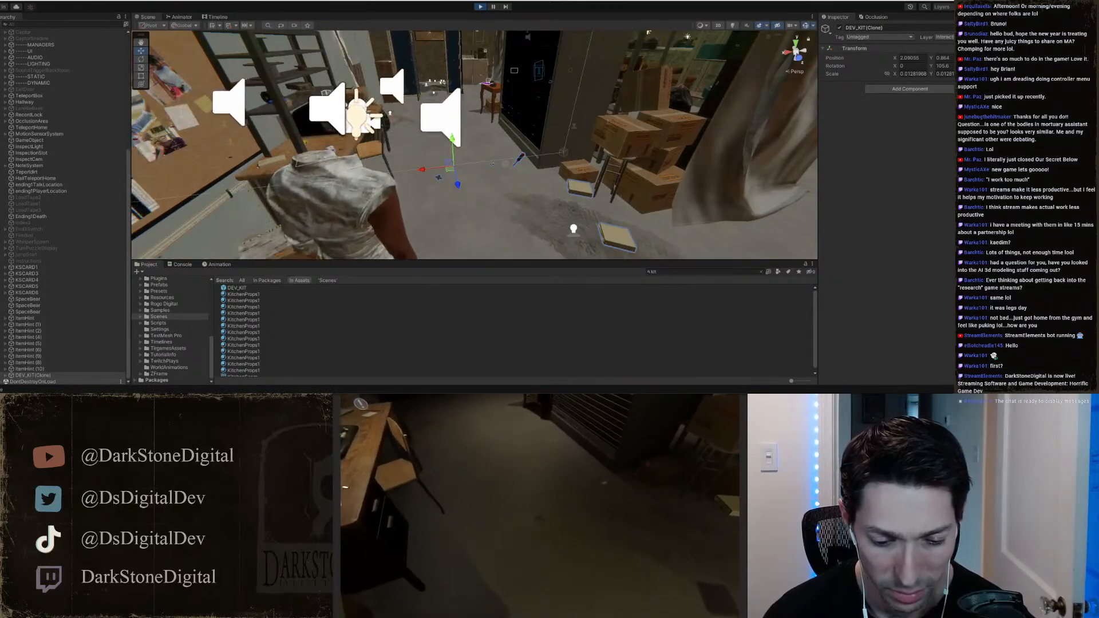
{"action": "key", "text": "s"}
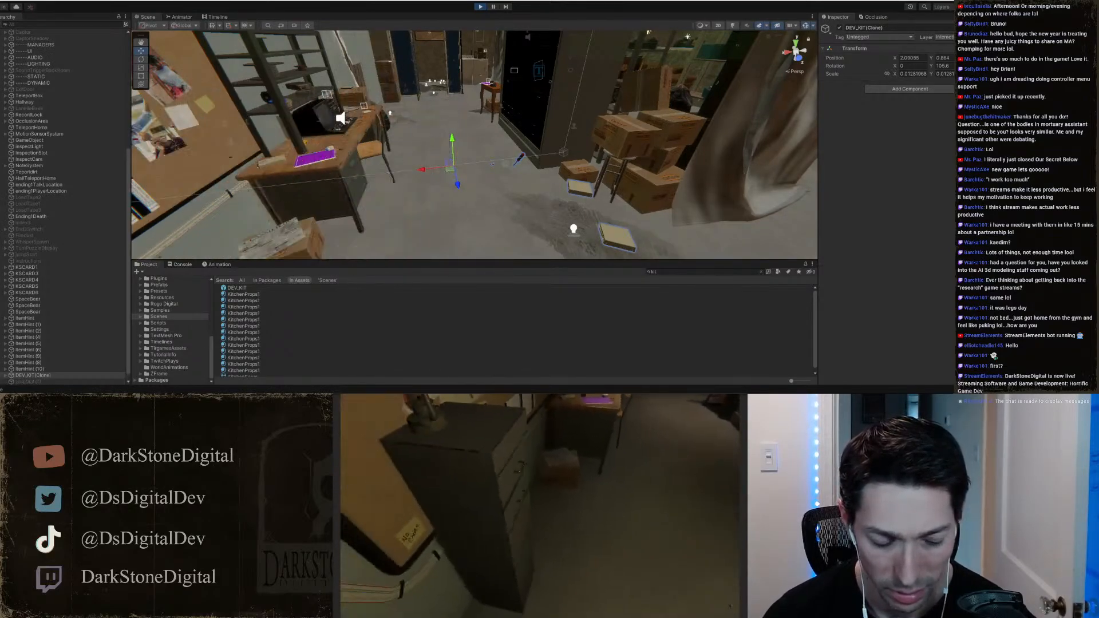
{"action": "key", "text": "w"}
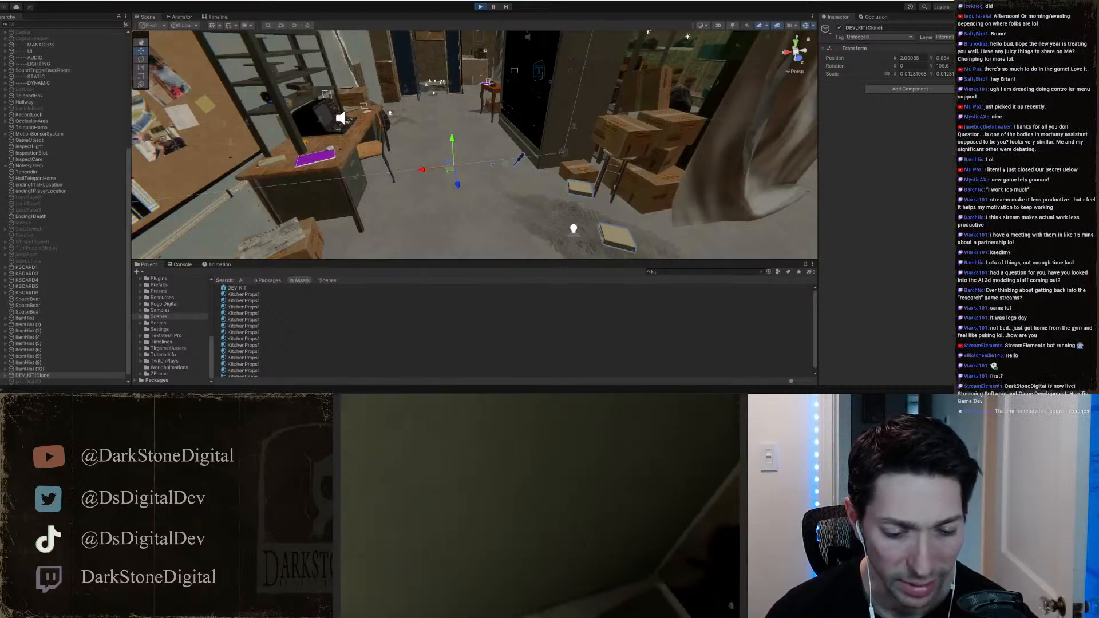
{"action": "key", "text": "s"}
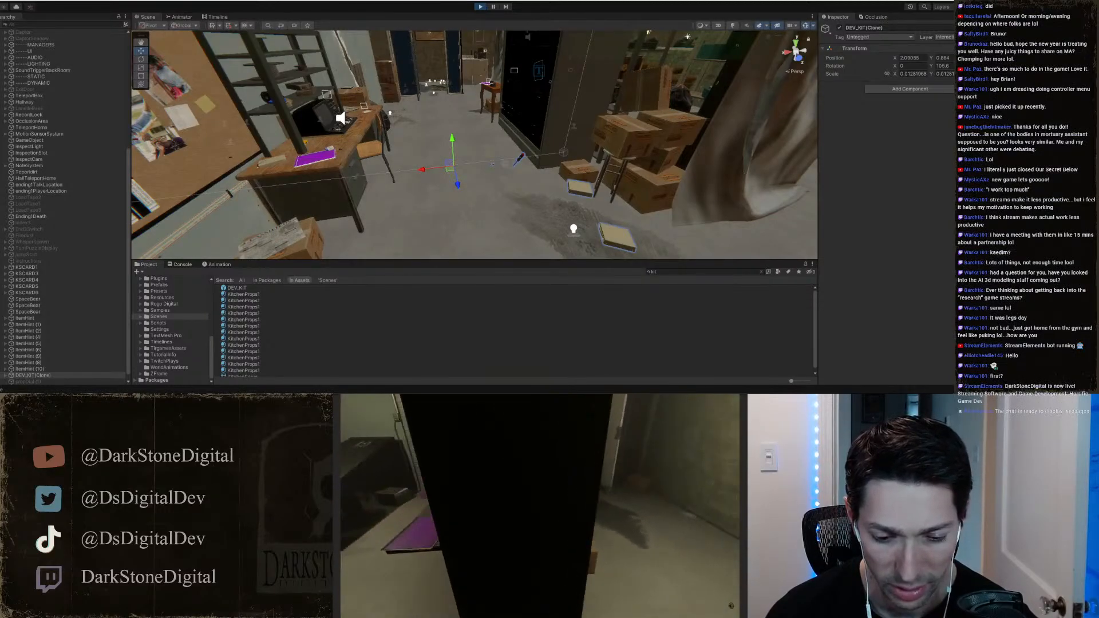
{"action": "key", "text": "w"}
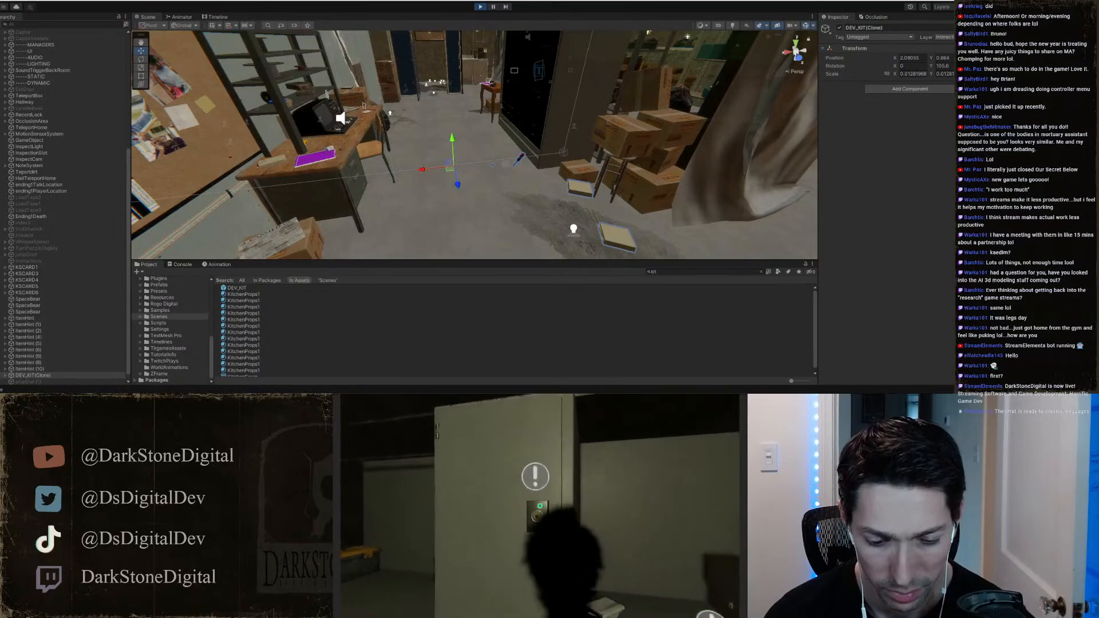
Step: Interact with the dial lock and rotate its symbol dial twice to enter an answer
{"action": "left_click", "coordinate": [540, 506]}
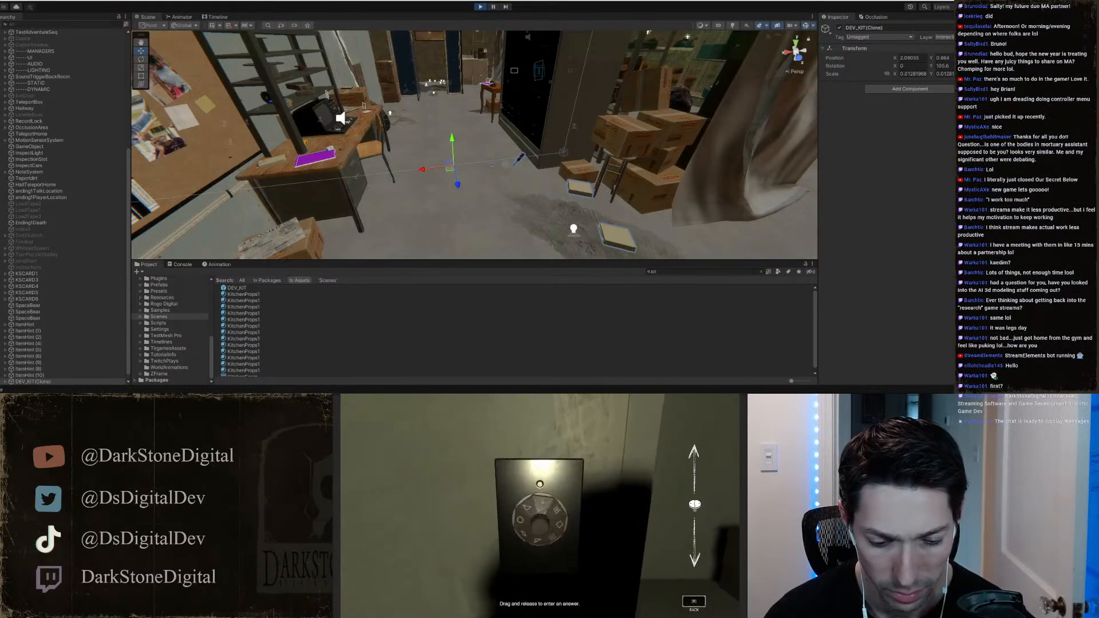
{"action": "left_click_drag", "start_coordinate": [540, 506], "coordinate": [540, 548]}
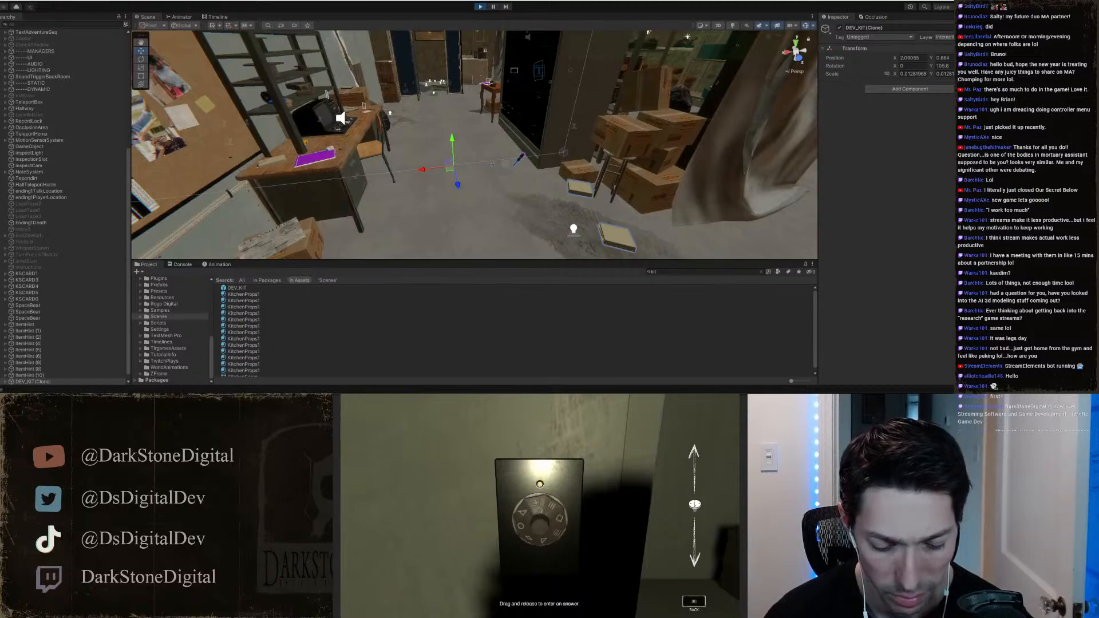
{"action": "left_click_drag", "start_coordinate": [540, 506], "coordinate": [540, 532]}
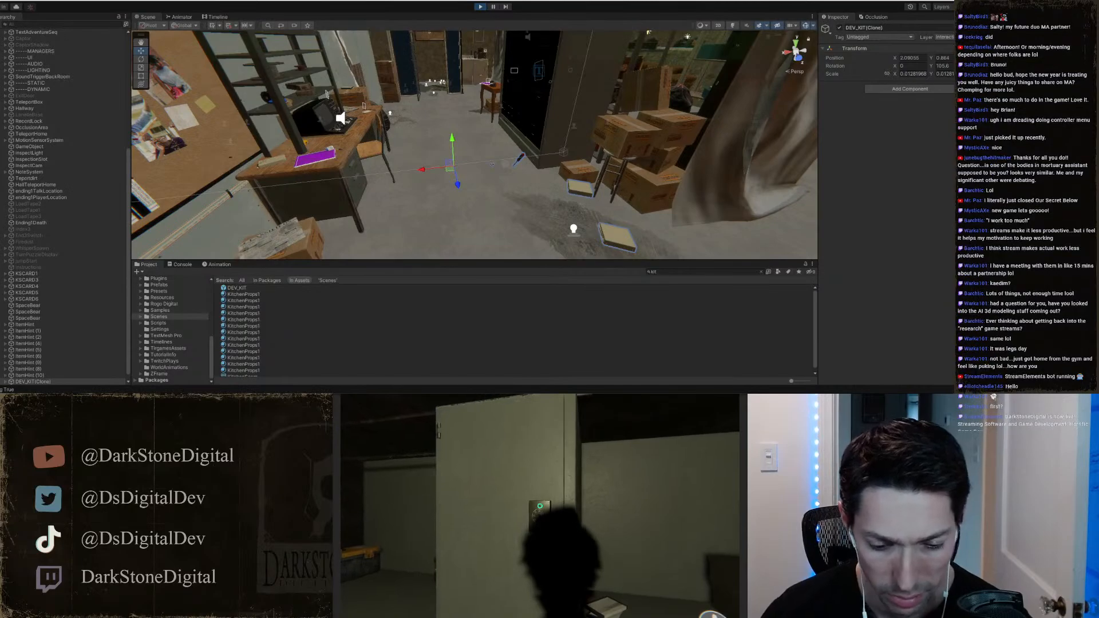
Step: Walk past the lockers and out of the back room into the basement, and read and close the journal
{"action": "key", "text": "w"}
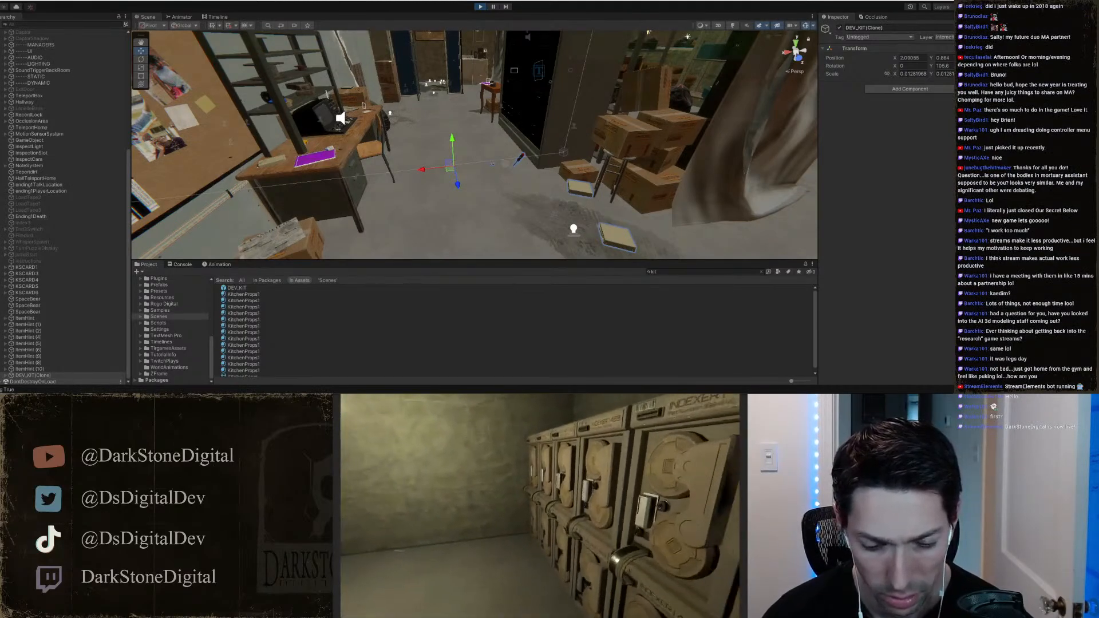
{"action": "key", "text": "w"}
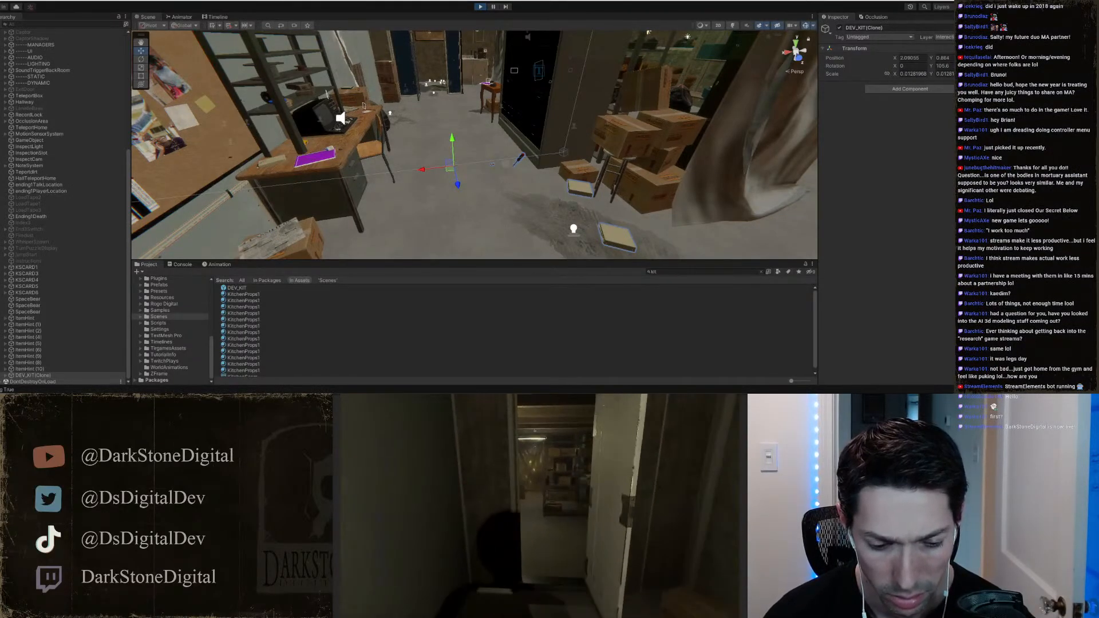
{"action": "key", "text": "w"}
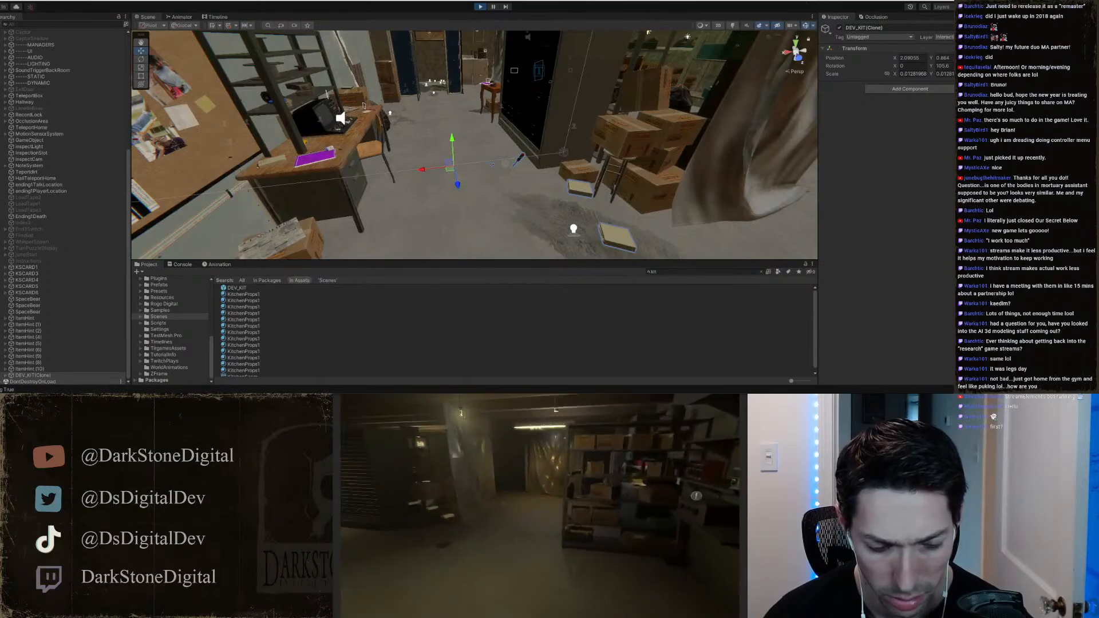
{"action": "key", "text": "w"}
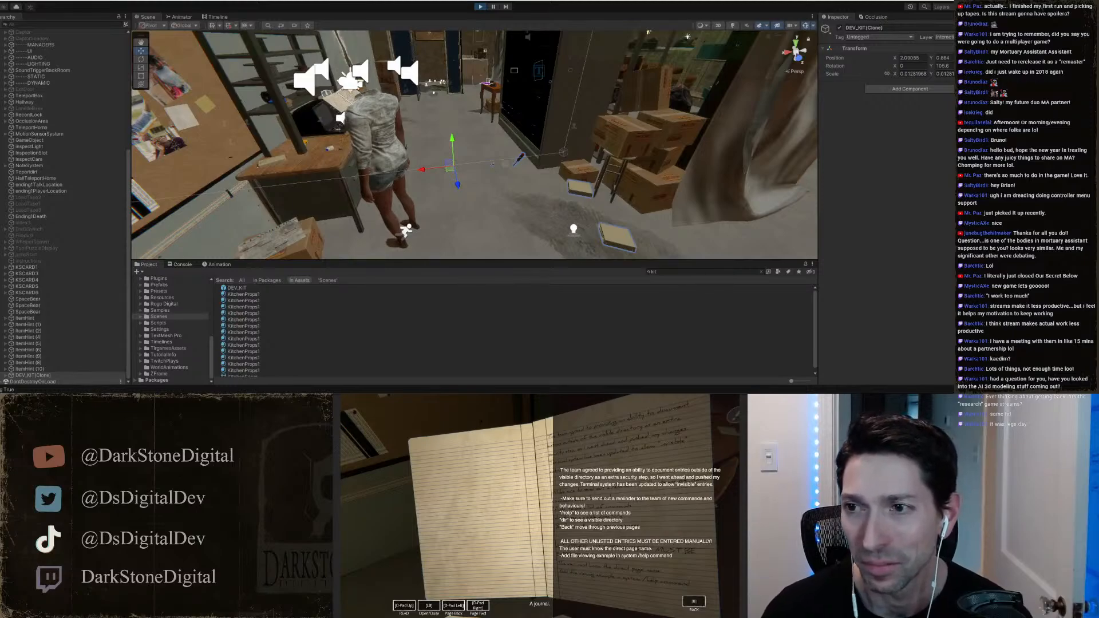
{"action": "key", "text": "Escape"}
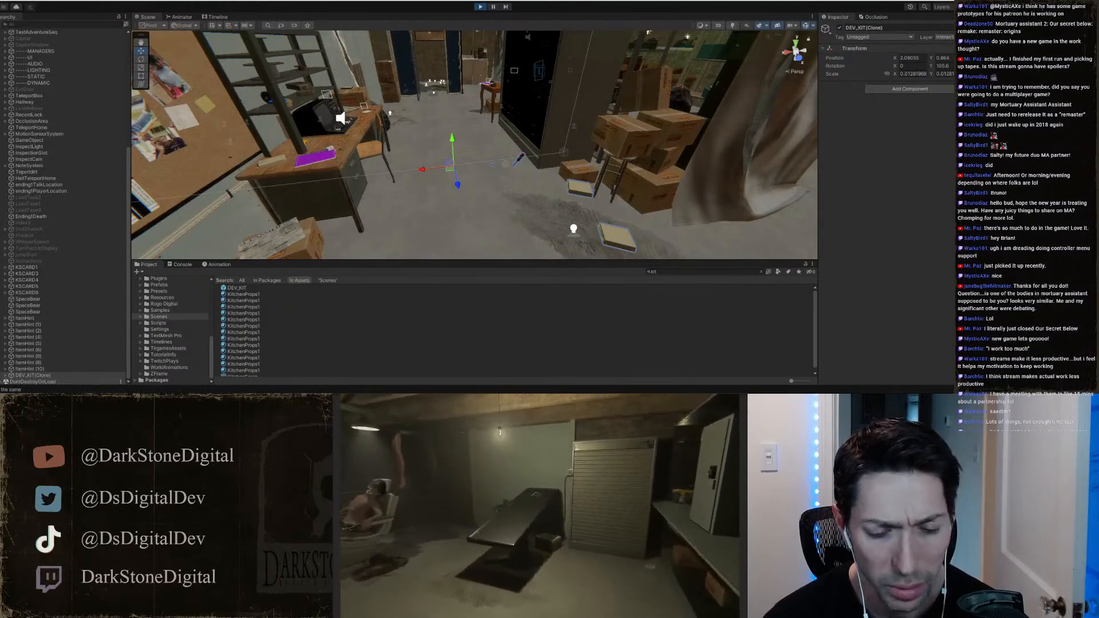
Step: Walk past the storage shelves to the desk and take the pad and pencil beside the computer terminal
{"action": "key", "text": "w"}
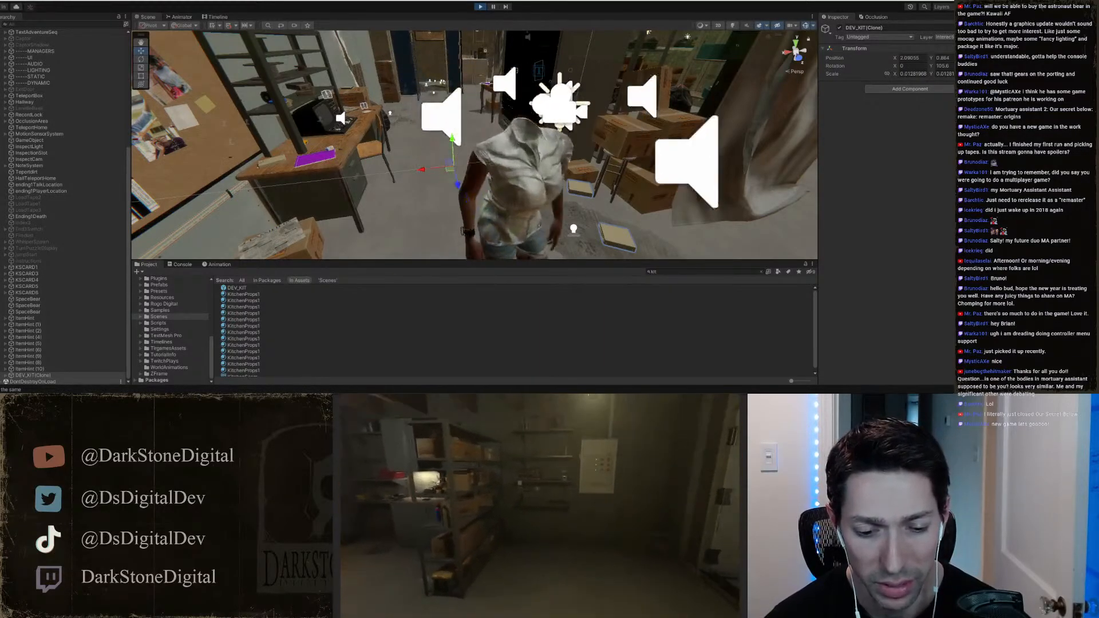
{"action": "key", "text": "s"}
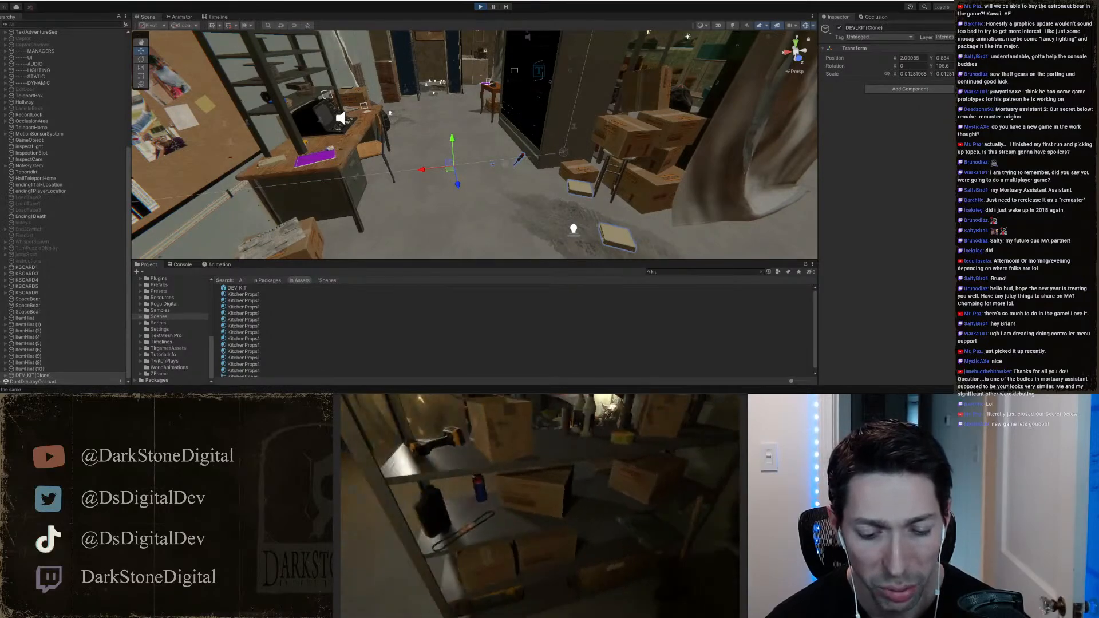
{"action": "key", "text": "w"}
{"action": "key", "text": "w"}
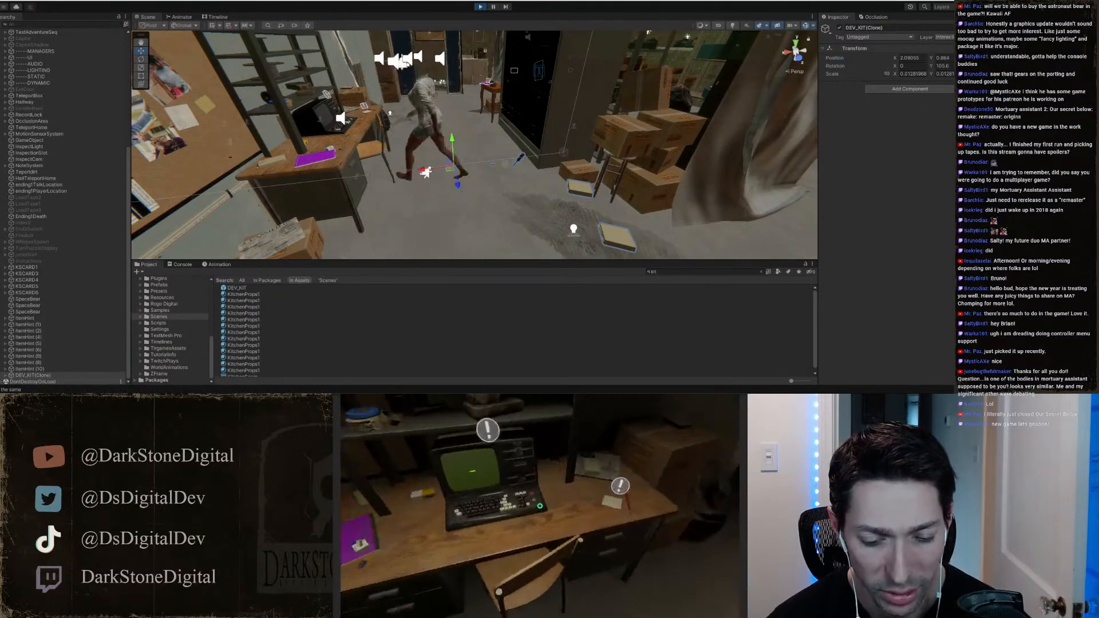
{"action": "left_click", "coordinate": [540, 506]}
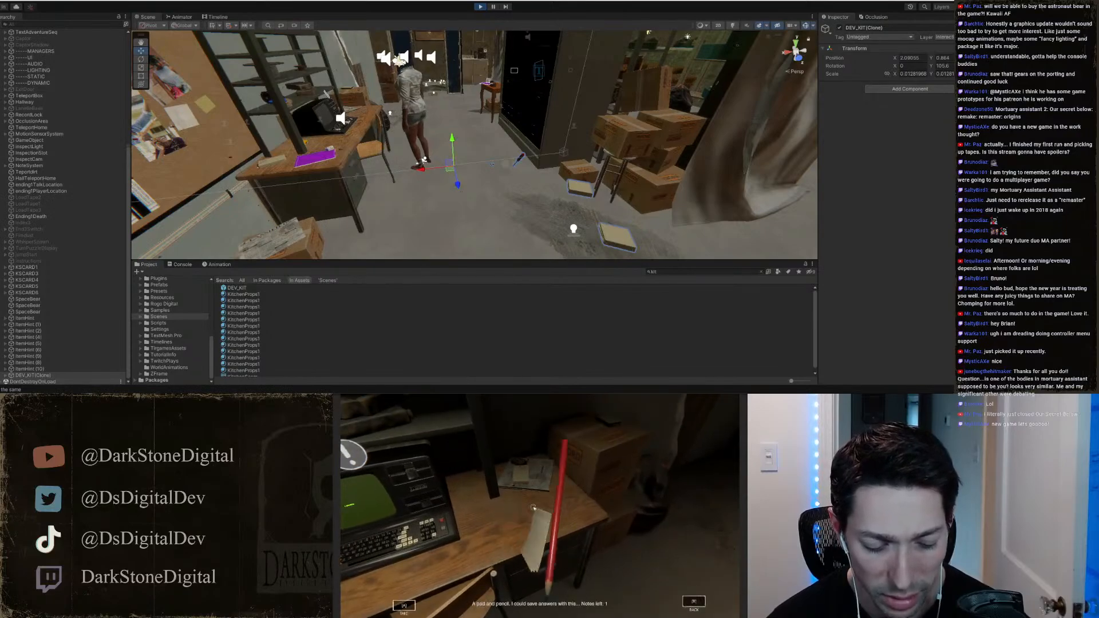
{"action": "key", "text": "a"}
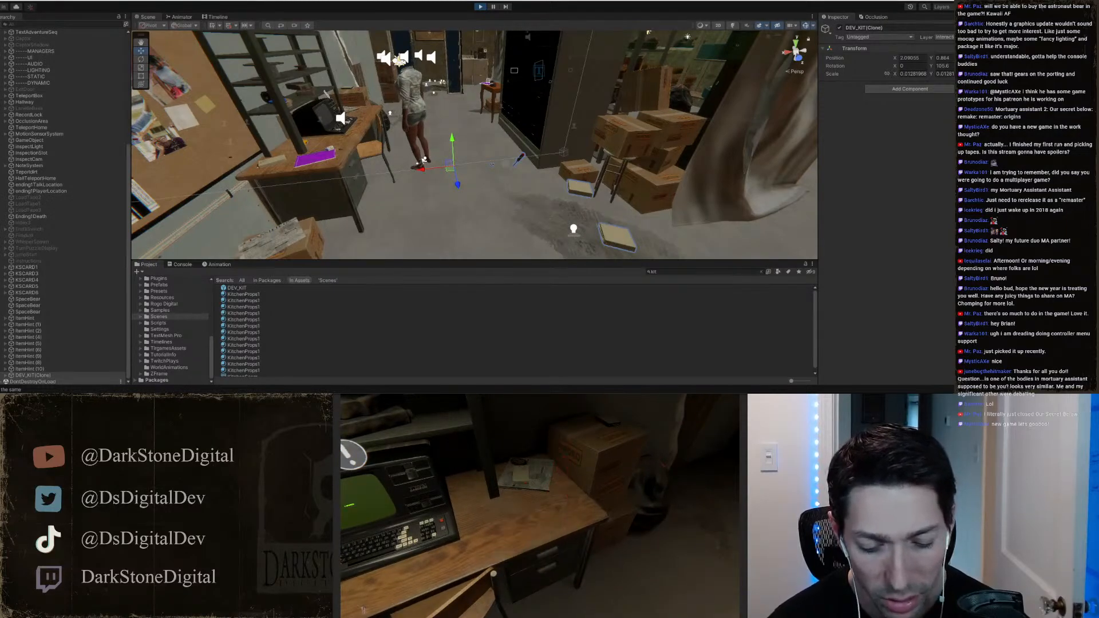
Step: Interact with the locked computer terminal on the desk and submit its password through the in-game letter keyboard
{"action": "key", "text": "s"}
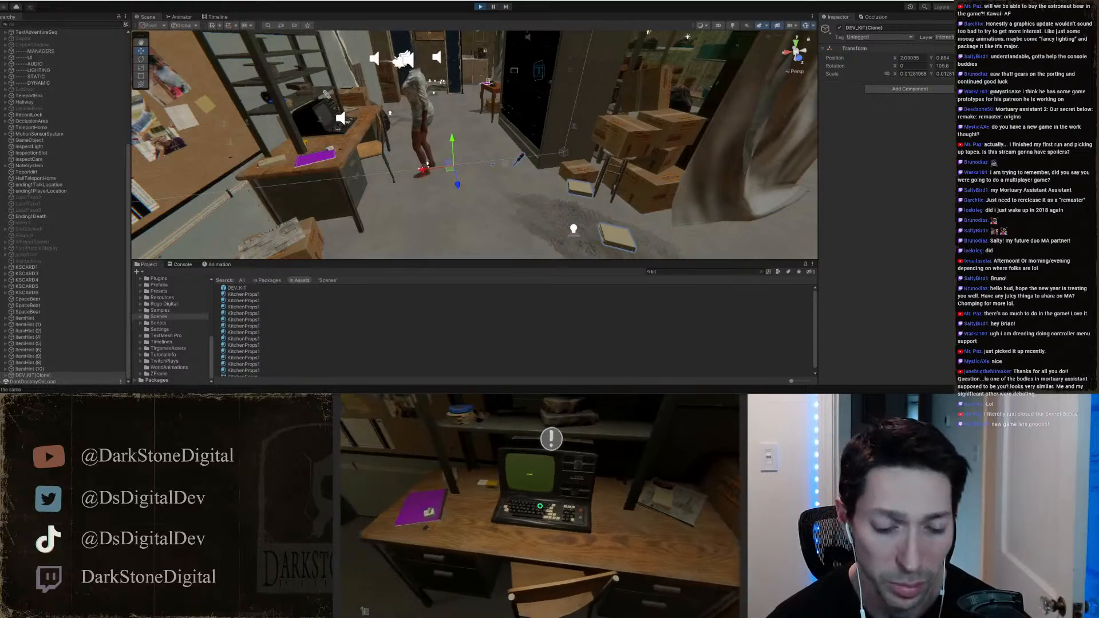
{"action": "left_click", "coordinate": [540, 507]}
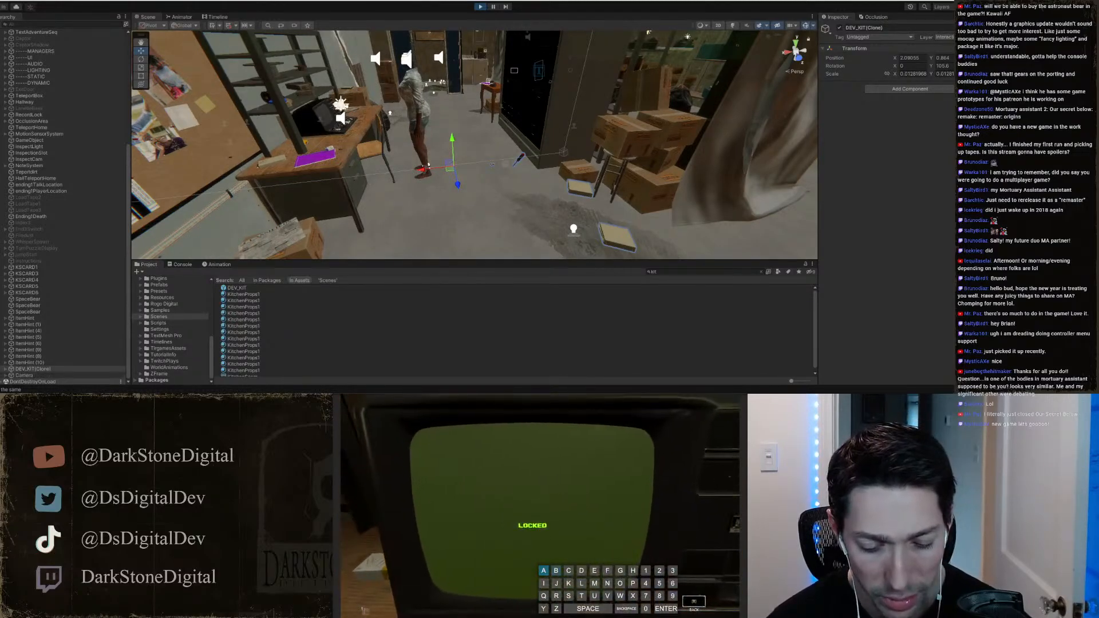
{"action": "key", "text": "Right"}
{"action": "key", "text": "Right"}
{"action": "key", "text": "Left"}
{"action": "key", "text": "Left"}
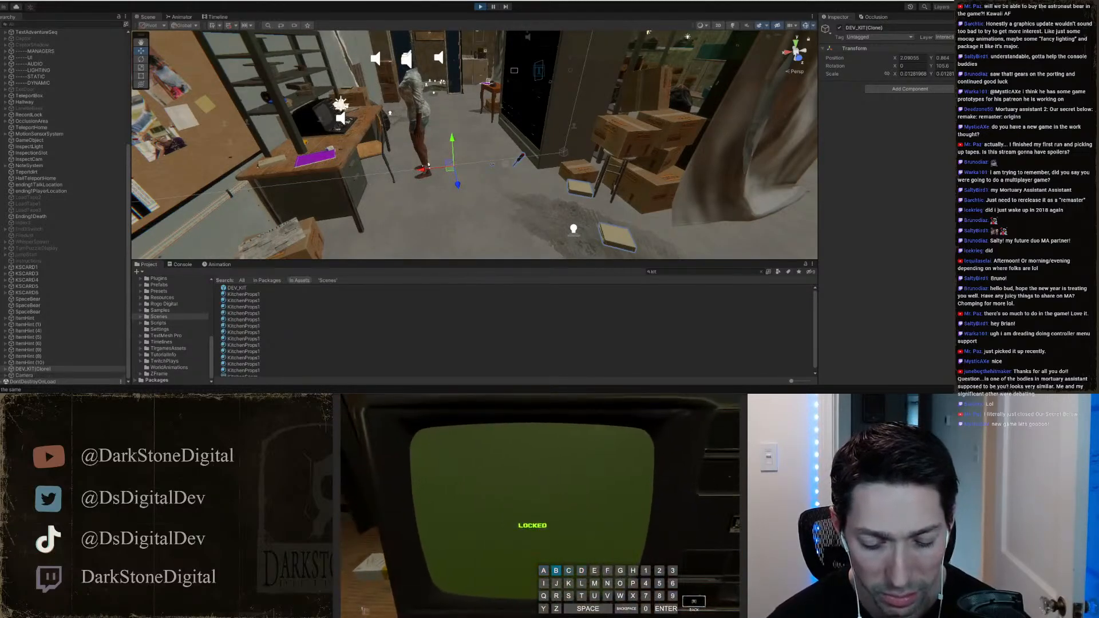
{"action": "key", "text": "Down"}
{"action": "key", "text": "Return"}
{"action": "key", "text": "Right"}
{"action": "key", "text": "Right"}
{"action": "key", "text": "Return"}
{"action": "key", "text": "Return"}
{"action": "key", "text": "Return"}
{"action": "key", "text": "Down"}
{"action": "key", "text": "Return"}
{"action": "key", "text": "Right"}
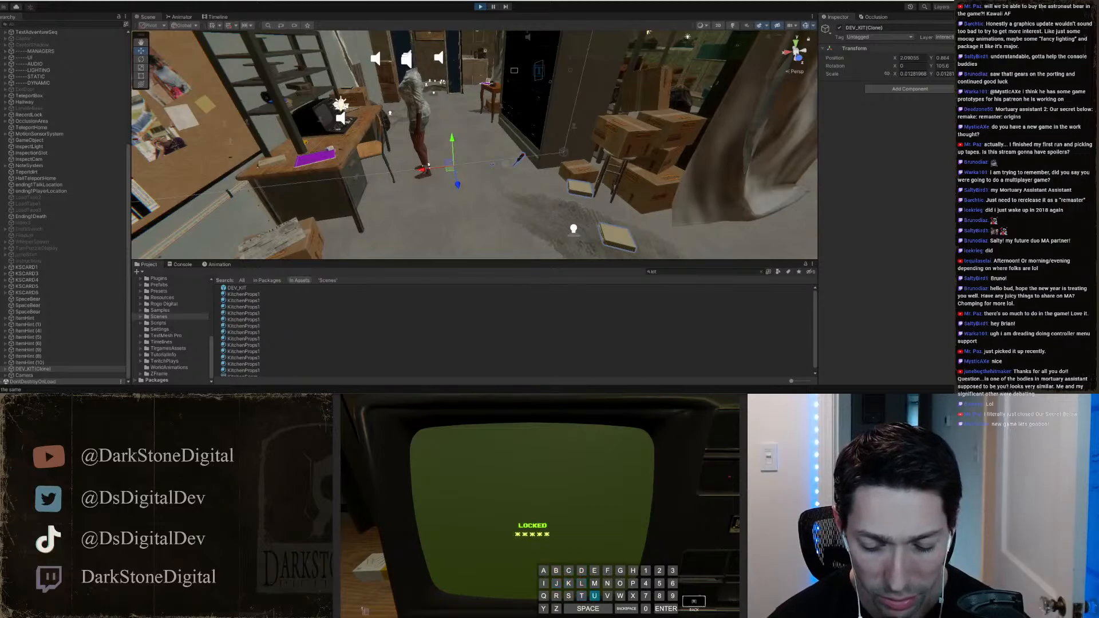
{"action": "key", "text": "Return"}
{"action": "key", "text": "Right"}
{"action": "key", "text": "Right"}
{"action": "key", "text": "Right"}
{"action": "key", "text": "Right"}
{"action": "key", "text": "Down"}
{"action": "key", "text": "Right"}
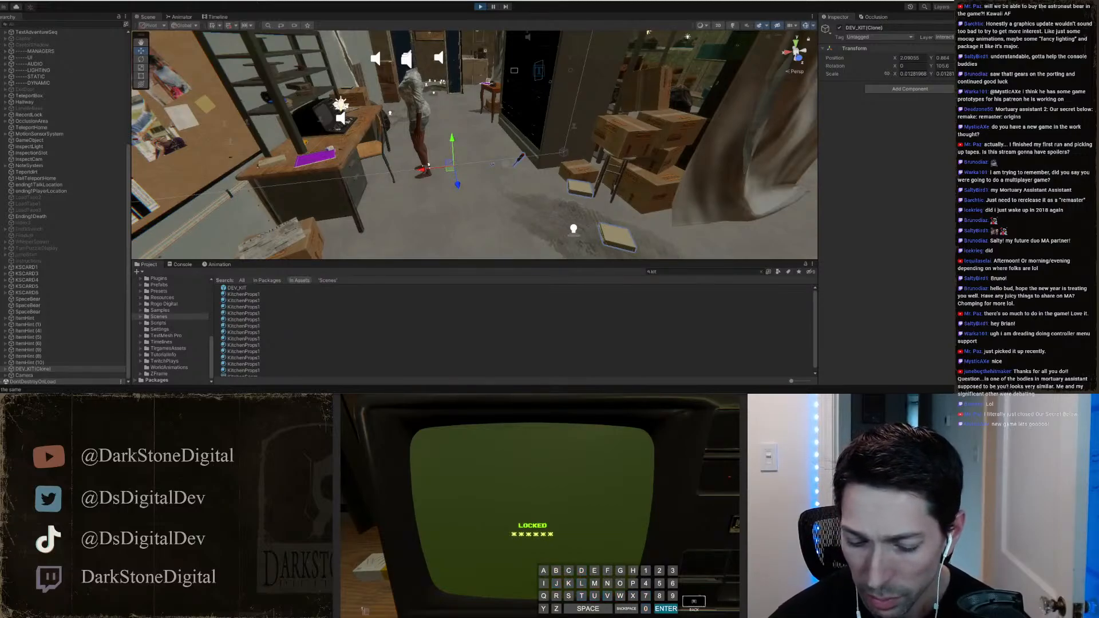
{"action": "key", "text": "Return"}
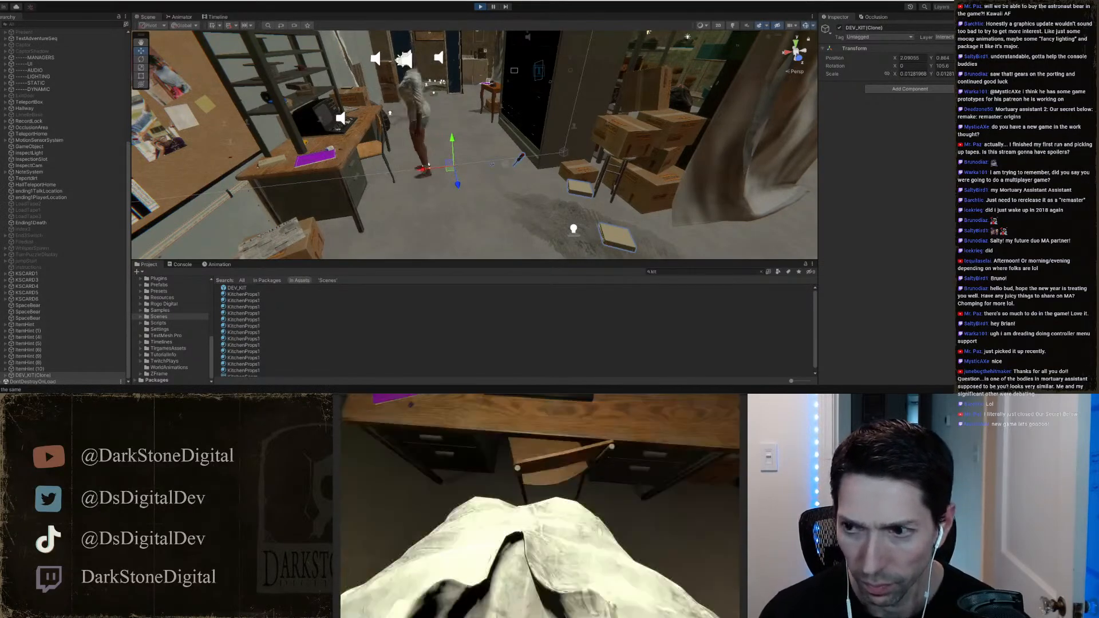
Step: Check the inventory, close it and walk through the far storage area to the wooden cabinet with the marked object
{"action": "key", "text": "Tab"}
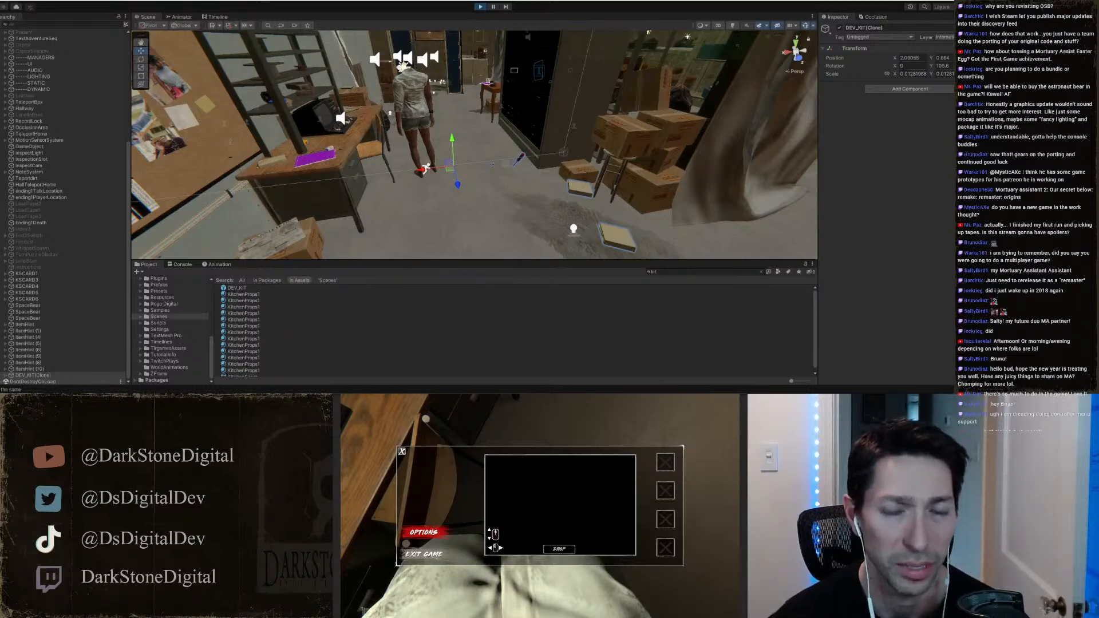
{"action": "key", "text": "Escape"}
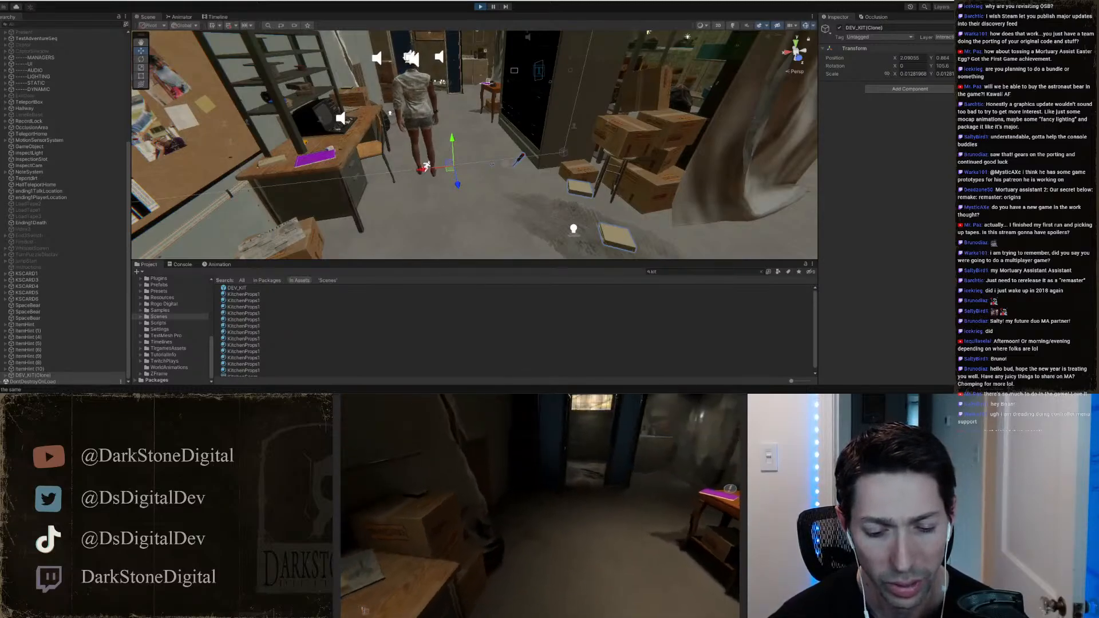
{"action": "key", "text": "w"}
{"action": "key", "text": "w"}
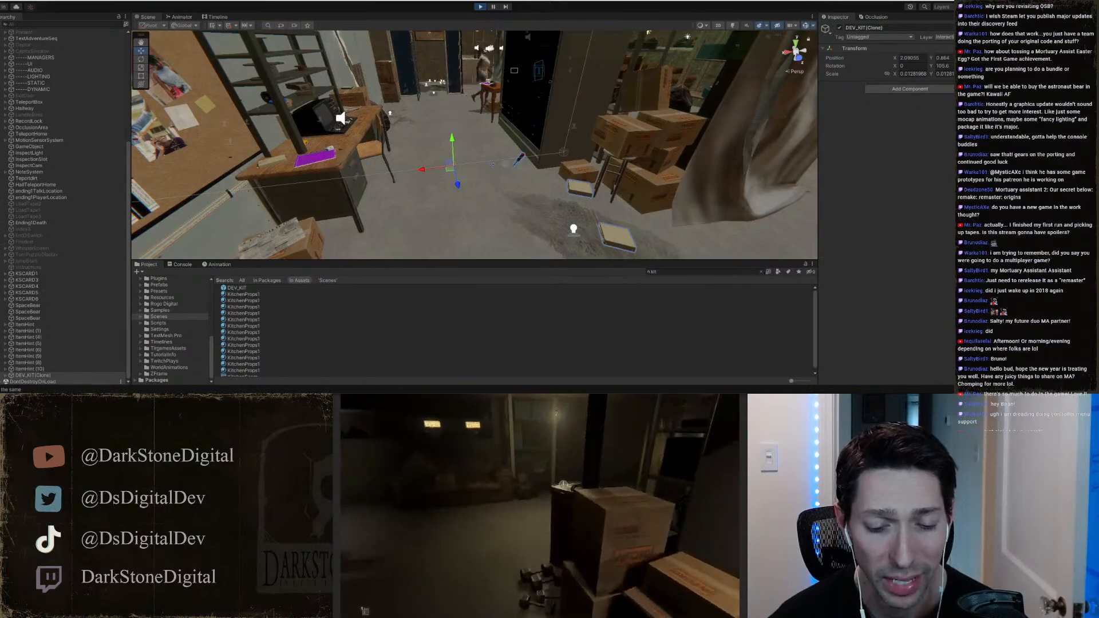
{"action": "key", "text": "w"}
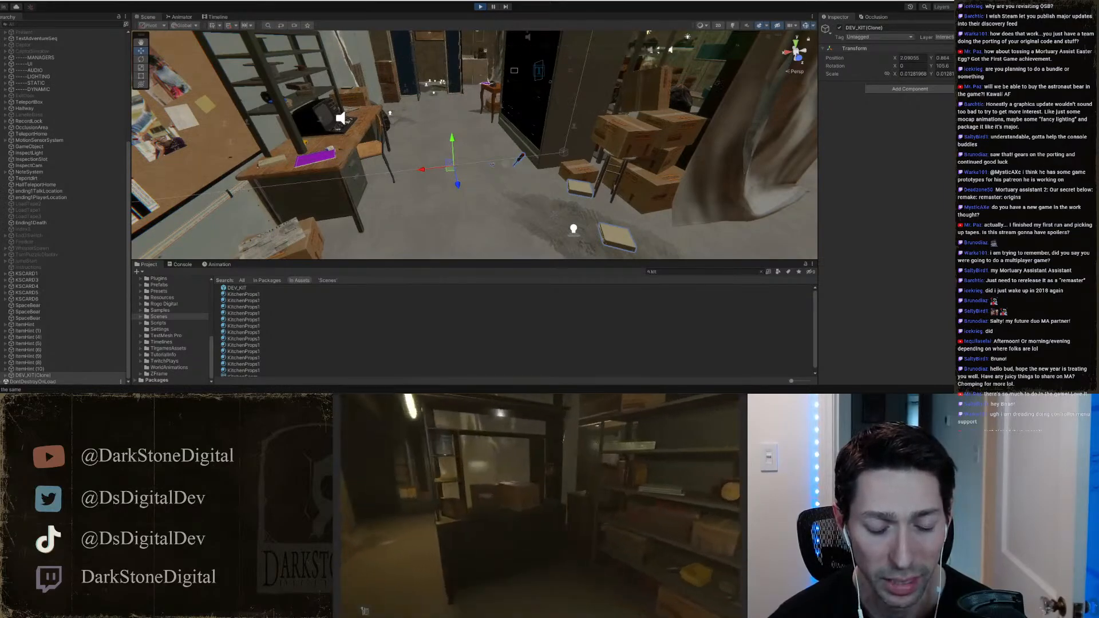
{"action": "key", "text": "w"}
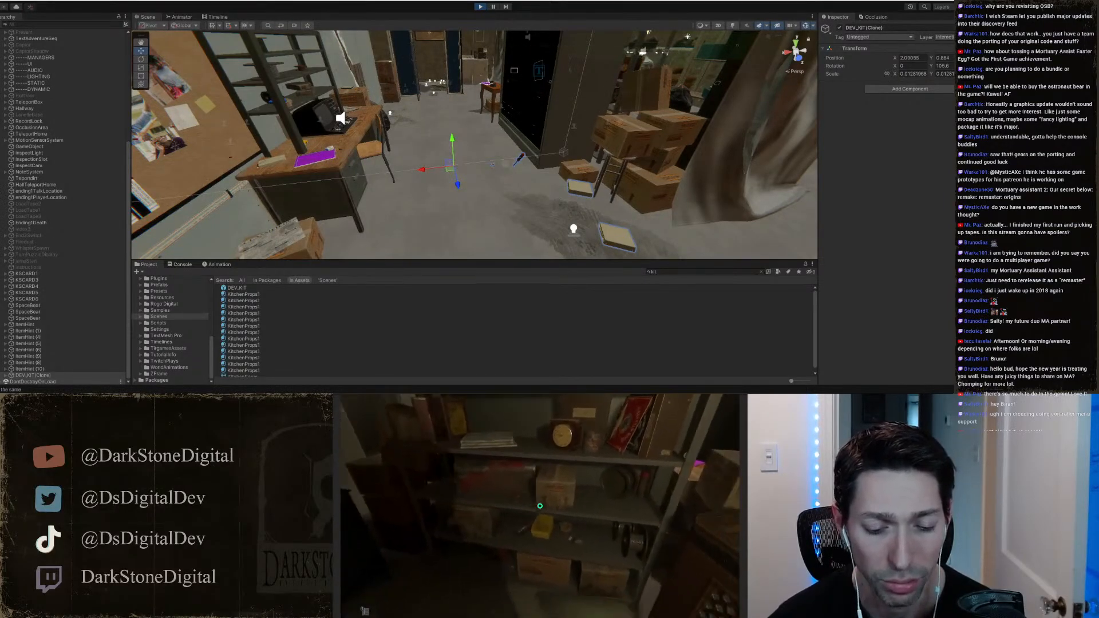
{"action": "key", "text": "w"}
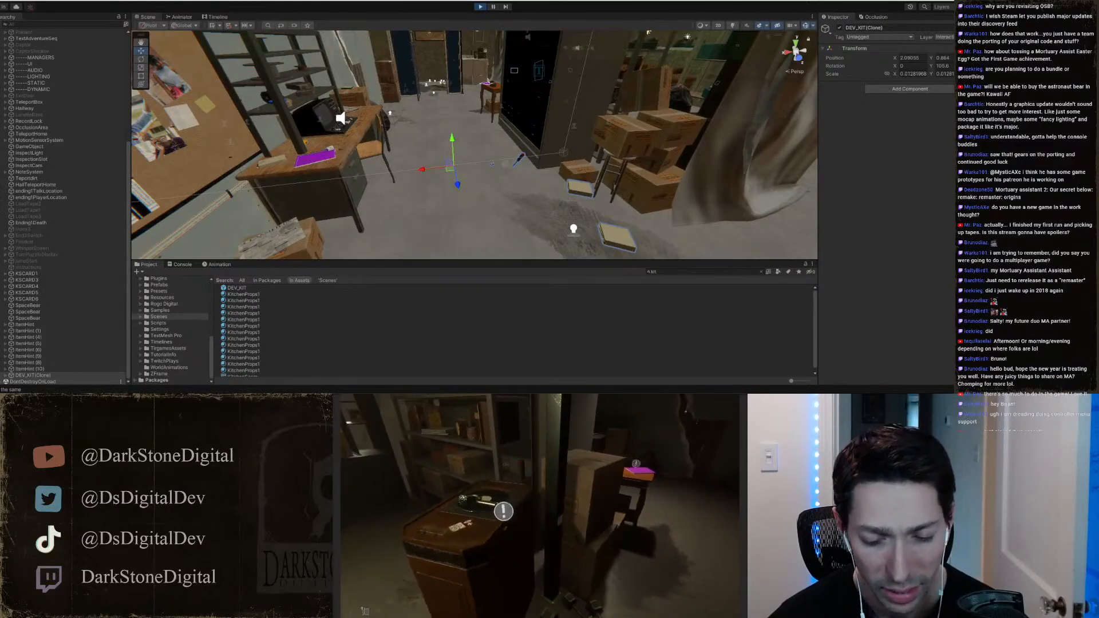
Step: Walk back past the roller shutter to the filing cabinet and turn back past the floor papers toward the terminal desk
{"action": "key", "text": "w"}
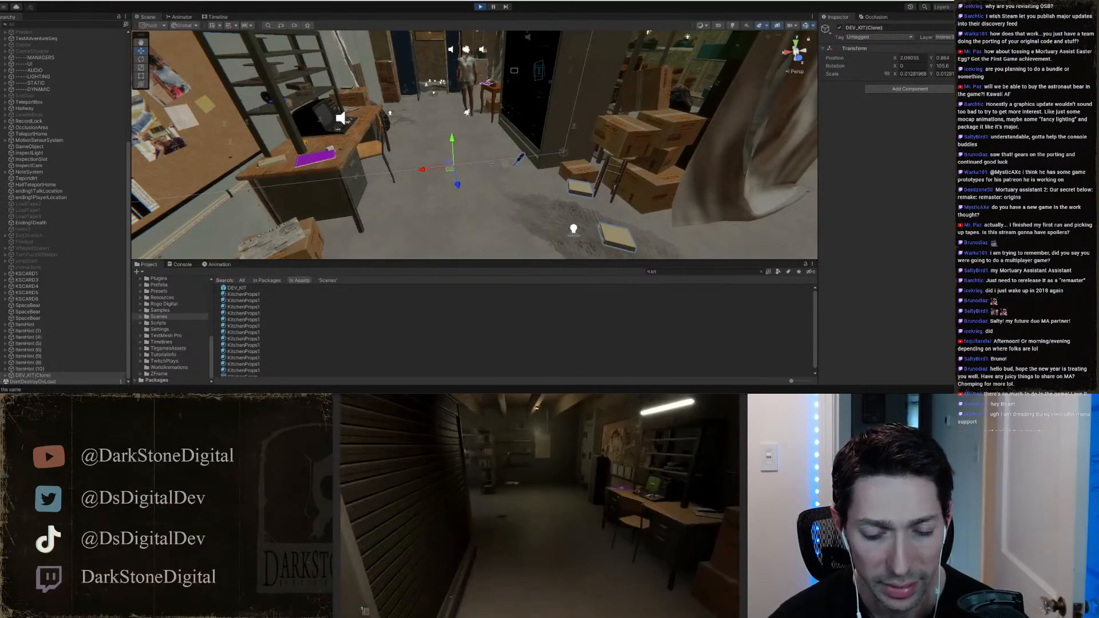
{"action": "key", "text": "w"}
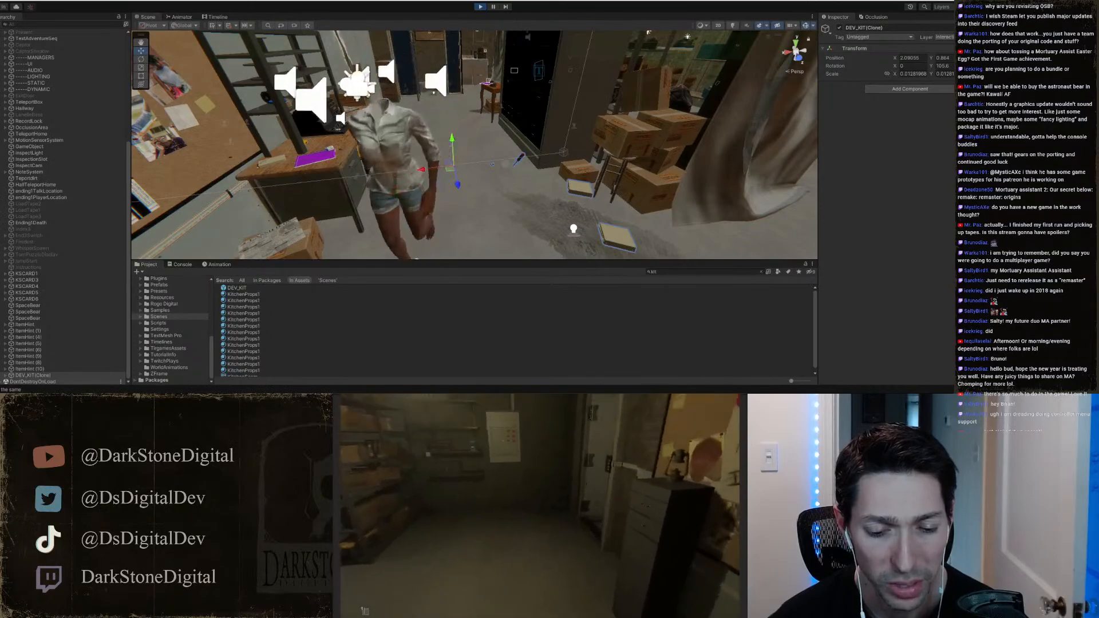
{"action": "key", "text": "w"}
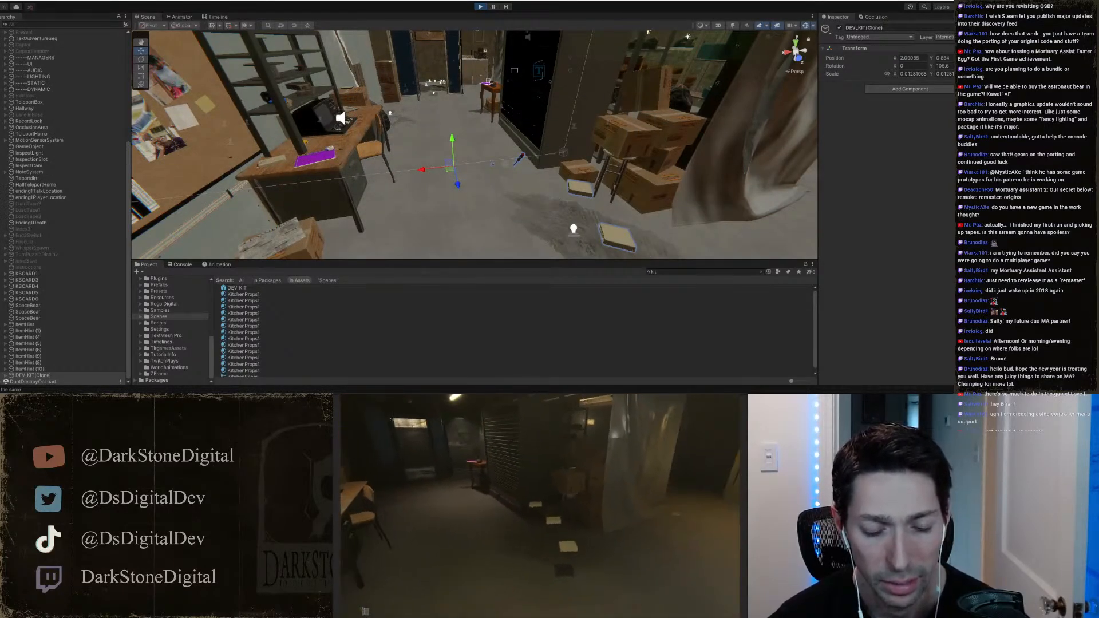
{"action": "key", "text": "w"}
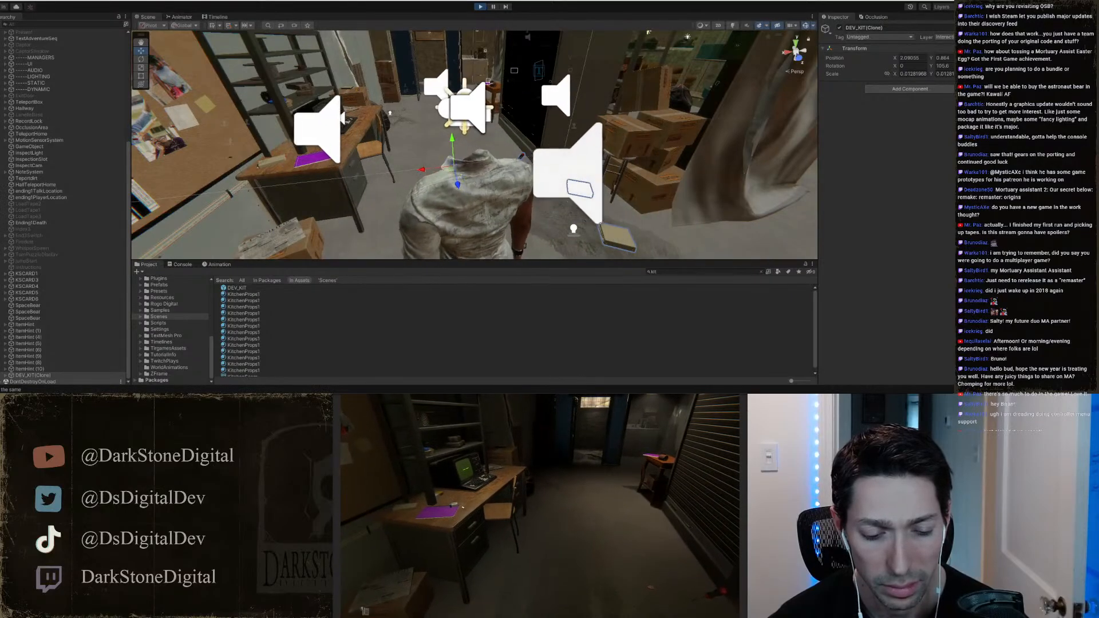
Step: Approach the corkboard with the defaced portrait and the filing cabinet beside the metal door
{"action": "key", "text": "d"}
{"action": "key", "text": "w"}
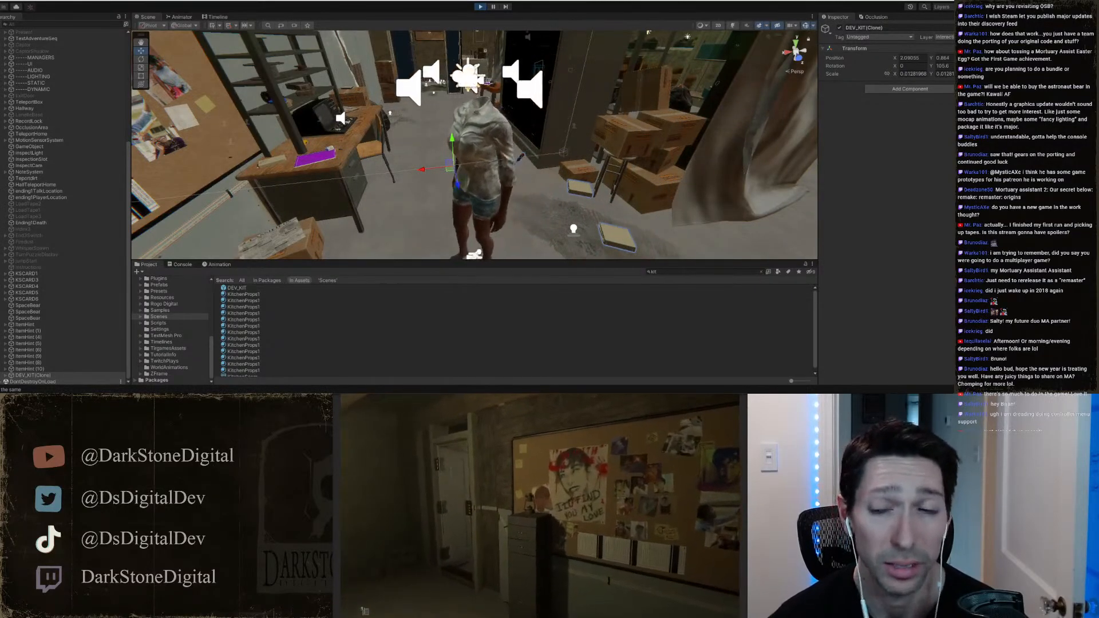
{"action": "key", "text": "w"}
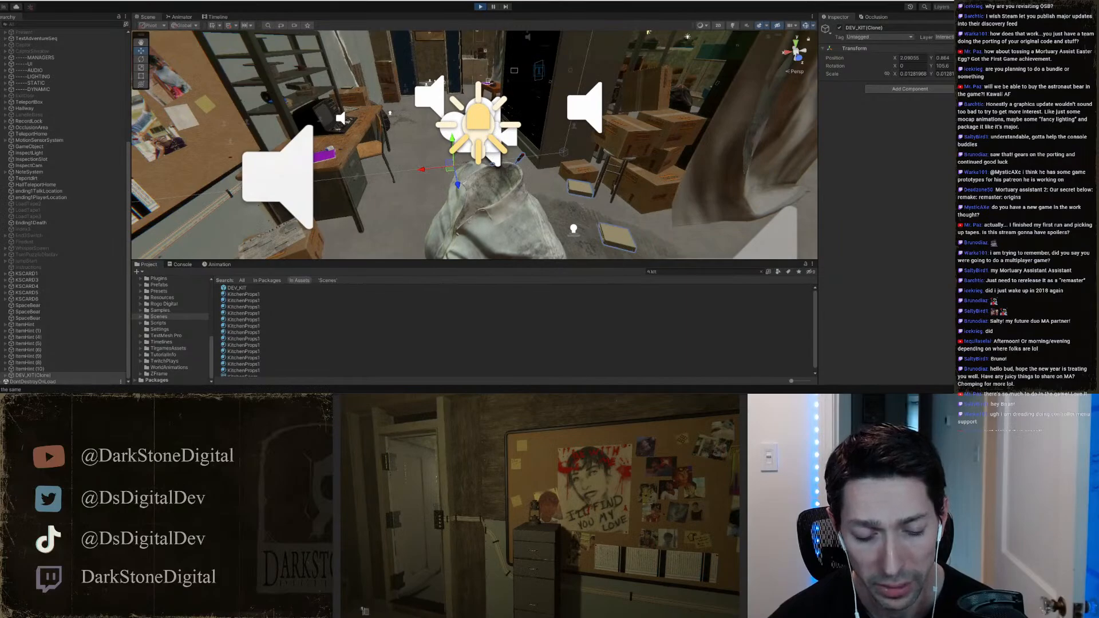
{"action": "key", "text": "w"}
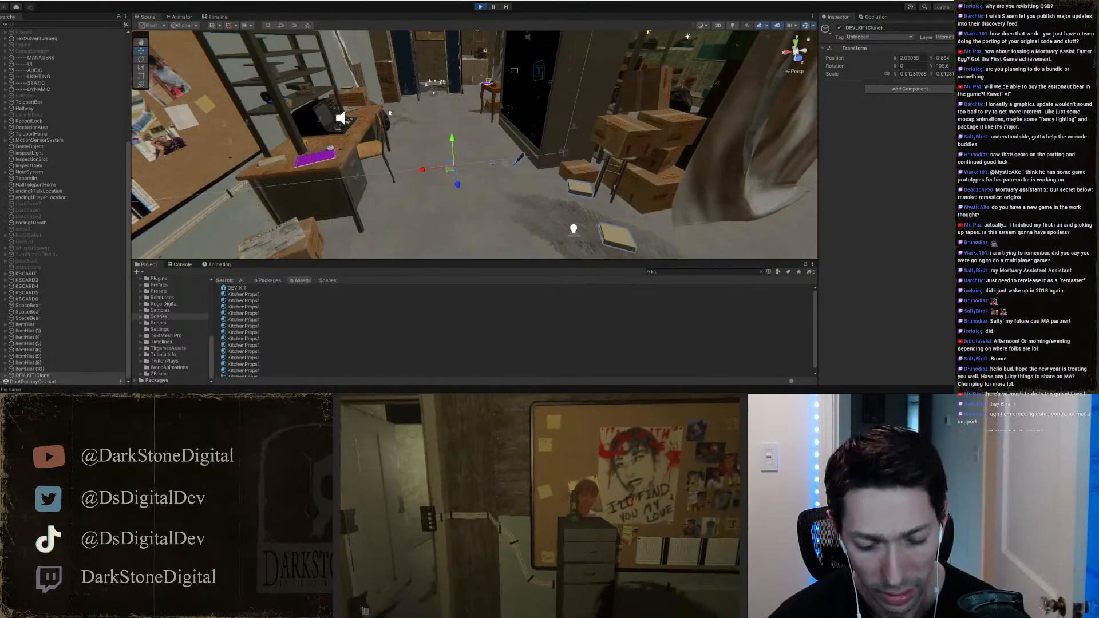
{"action": "key", "text": "a"}
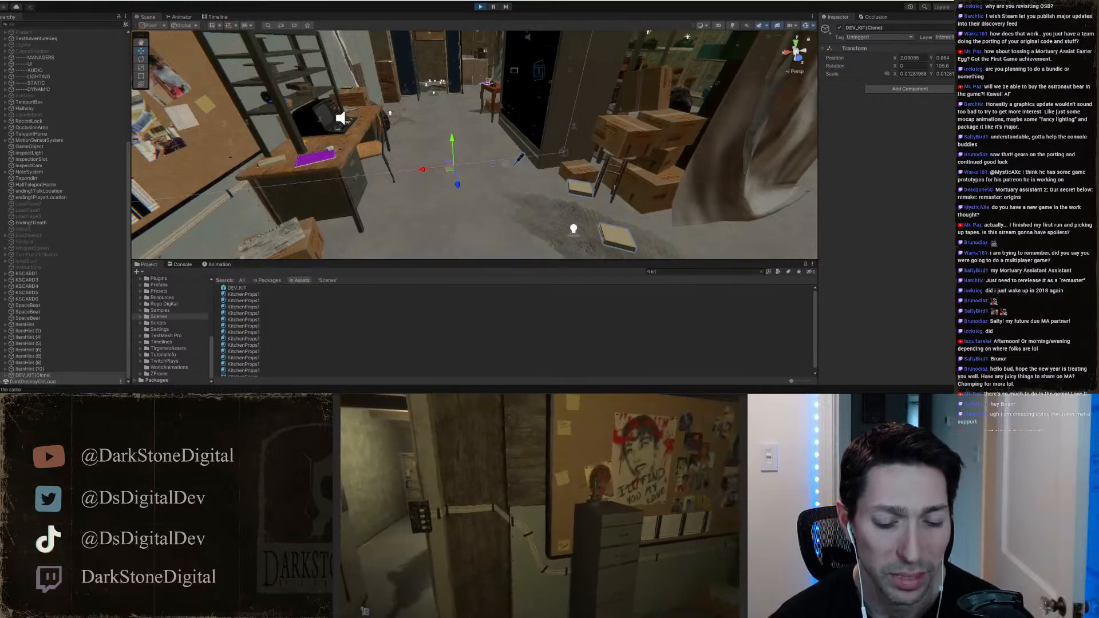
Step: Walk down the corridor to the small side table, and return past the floor papers toward the plastic sheeting
{"action": "key", "text": "w"}
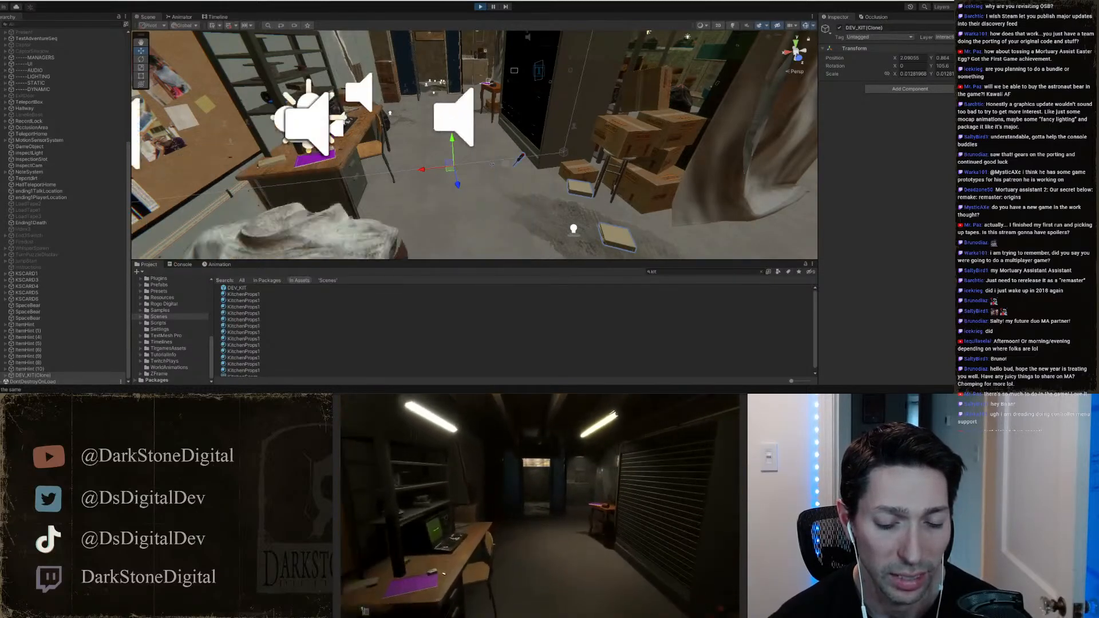
{"action": "key", "text": "w"}
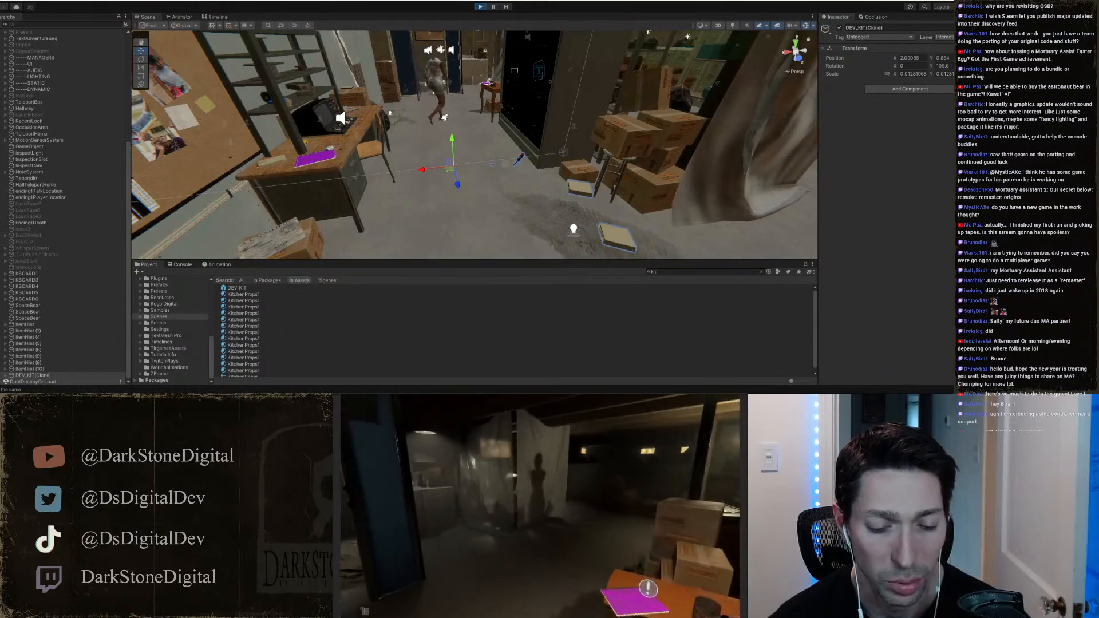
{"action": "key", "text": "w"}
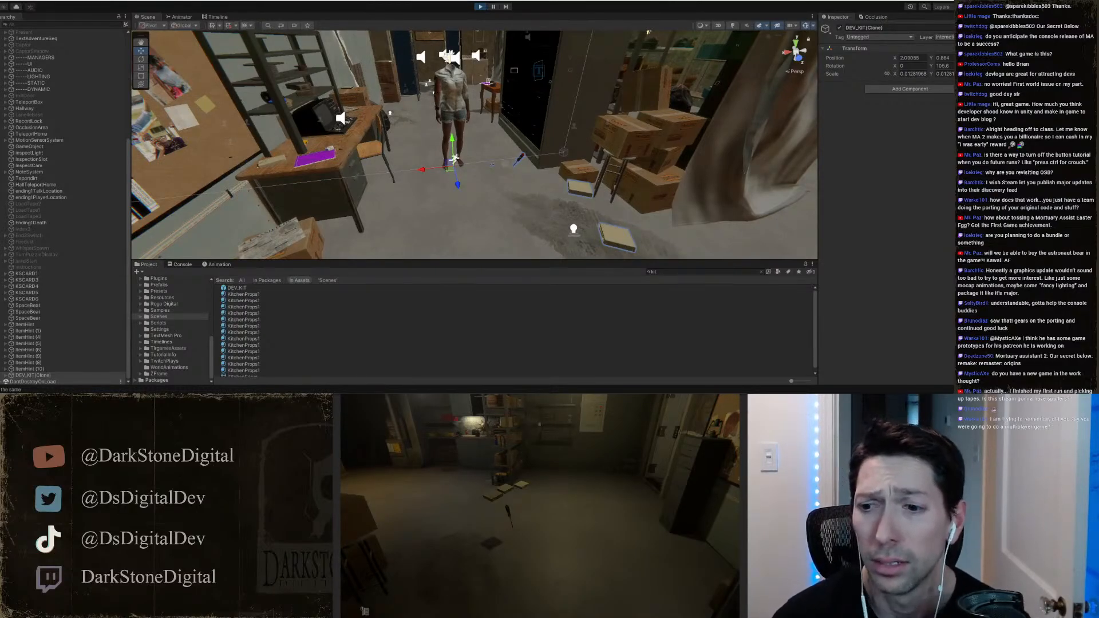
{"action": "key", "text": "w"}
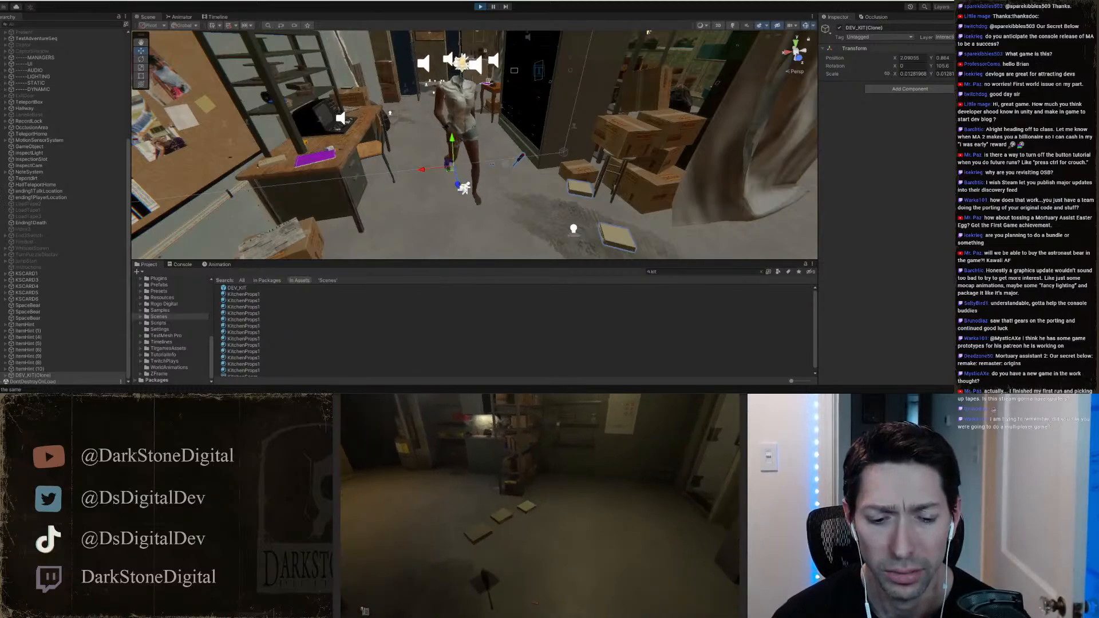
{"action": "key", "text": "w"}
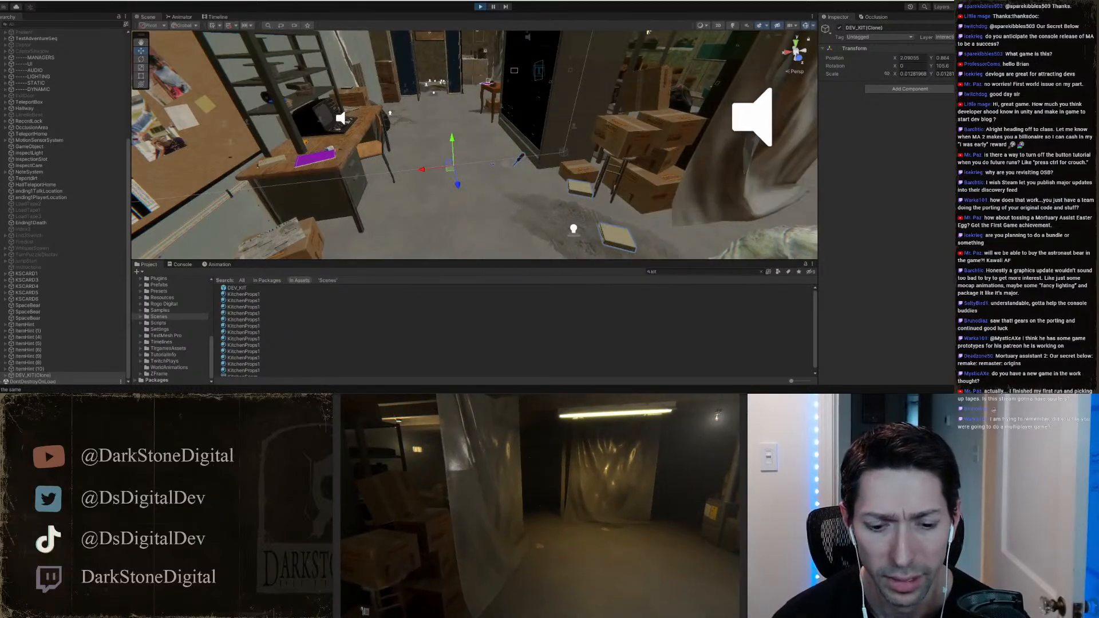
Step: Walk past the hanging bulb and the terminal desk toward the roller shutter, checking the inventory twice on the way
{"action": "key", "text": "w"}
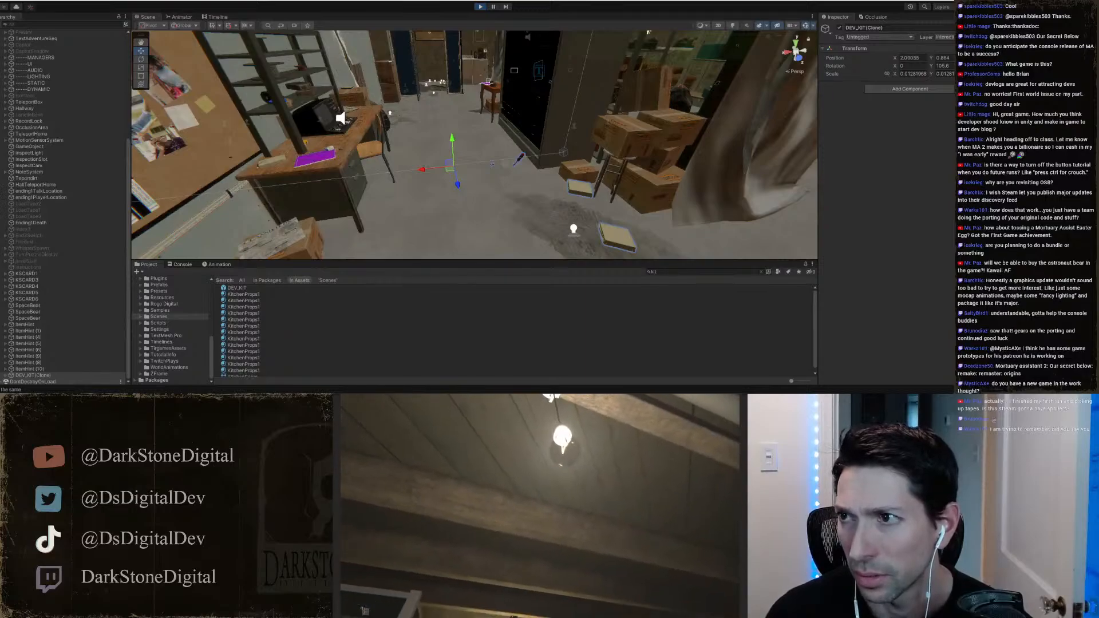
{"action": "key", "text": "Escape"}
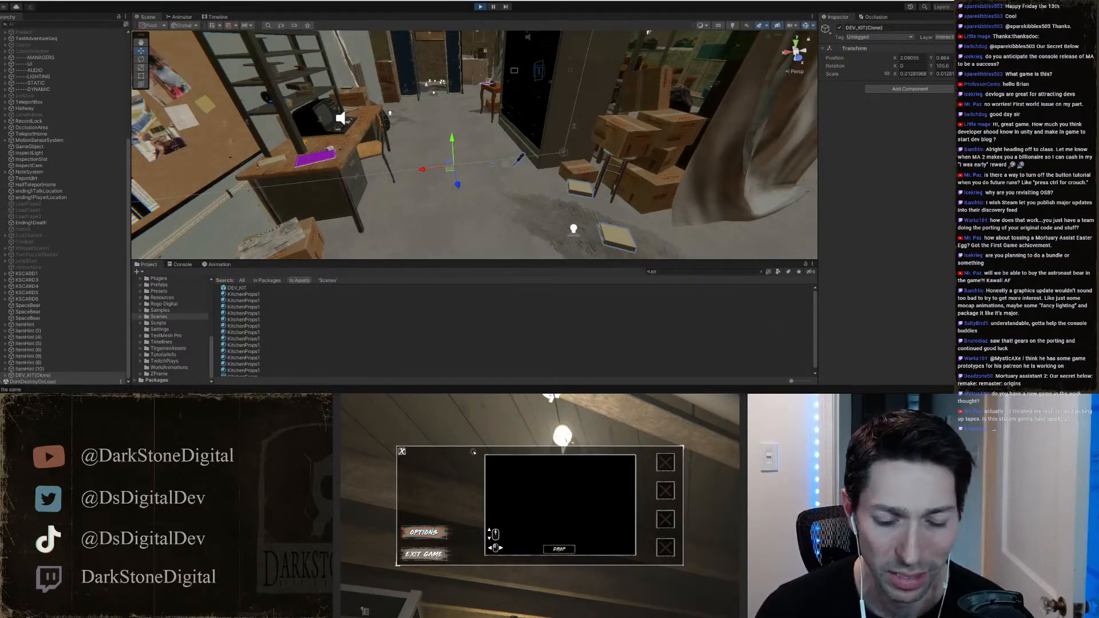
{"action": "key", "text": "Escape"}
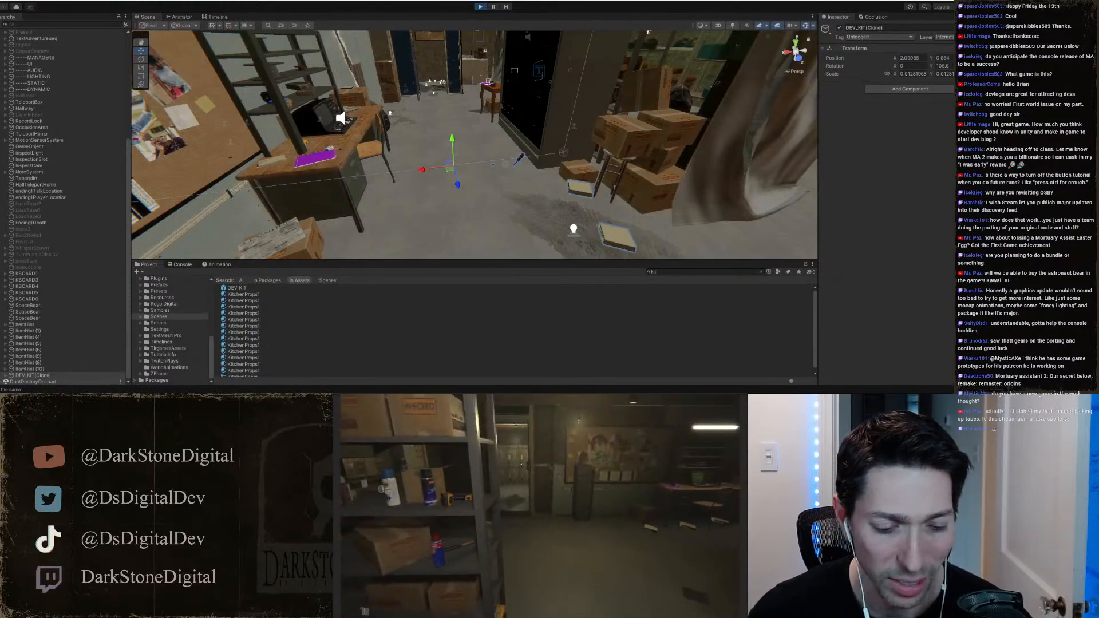
{"action": "key", "text": "w"}
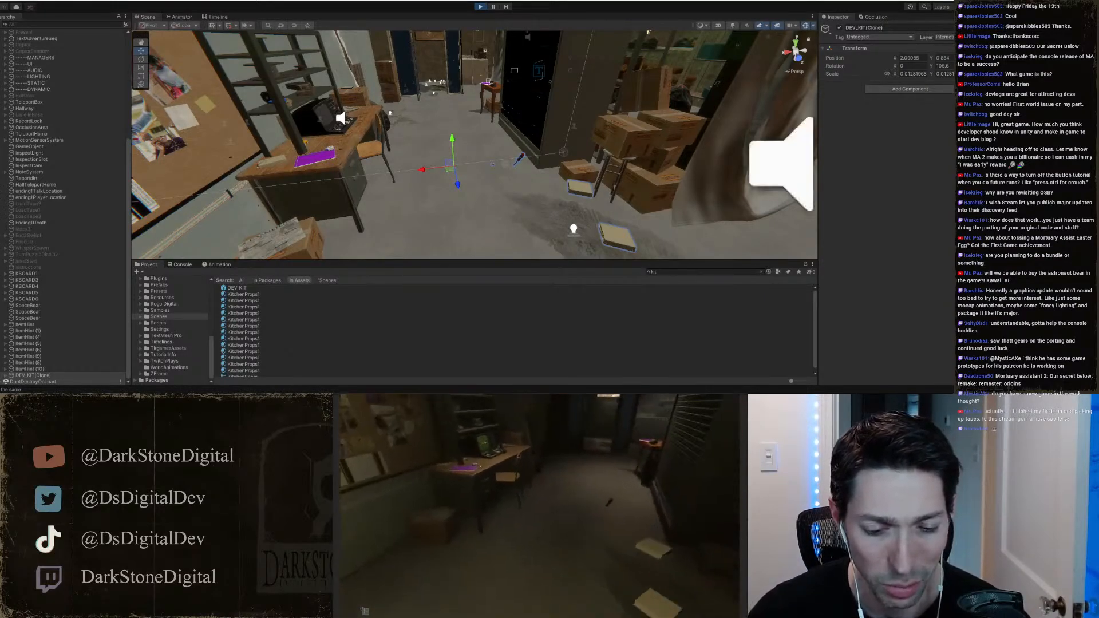
{"action": "key", "text": "Escape"}
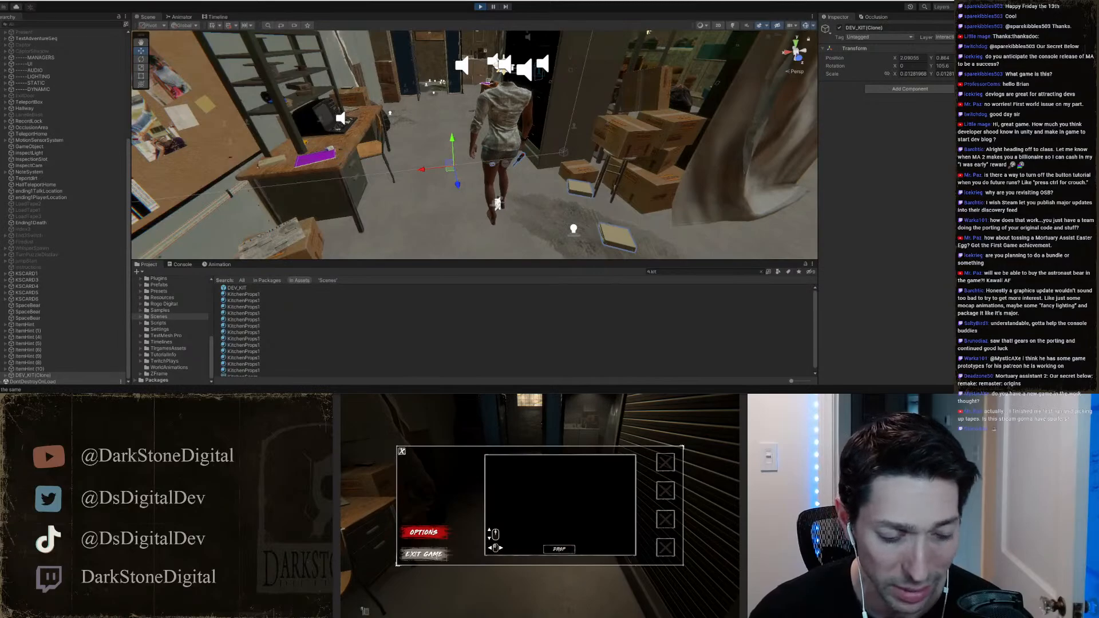
{"action": "key", "text": "Escape"}
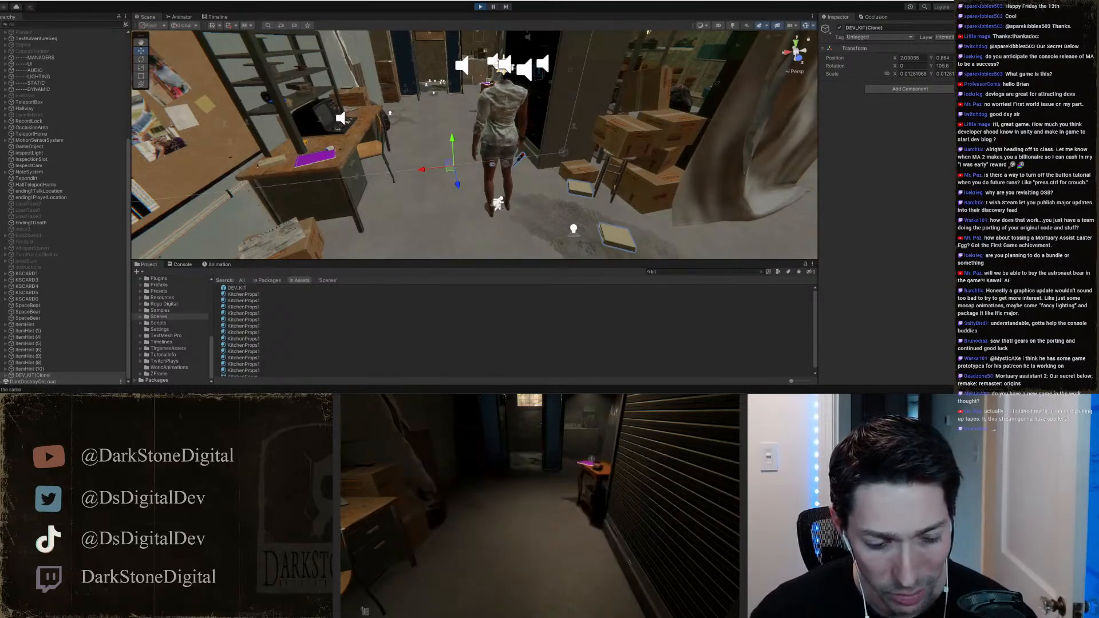
Step: Walk past the silhouette behind the plastic sheeting to the opened cardboard box holding the purple item
{"action": "key", "text": "w"}
{"action": "key", "text": "w"}
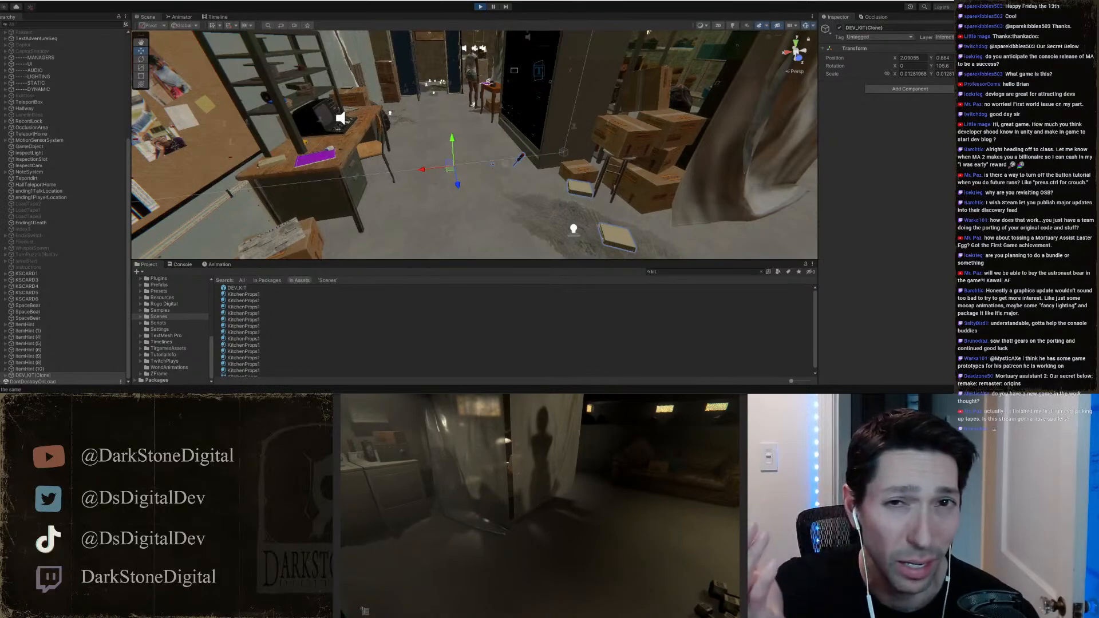
{"action": "key", "text": "w"}
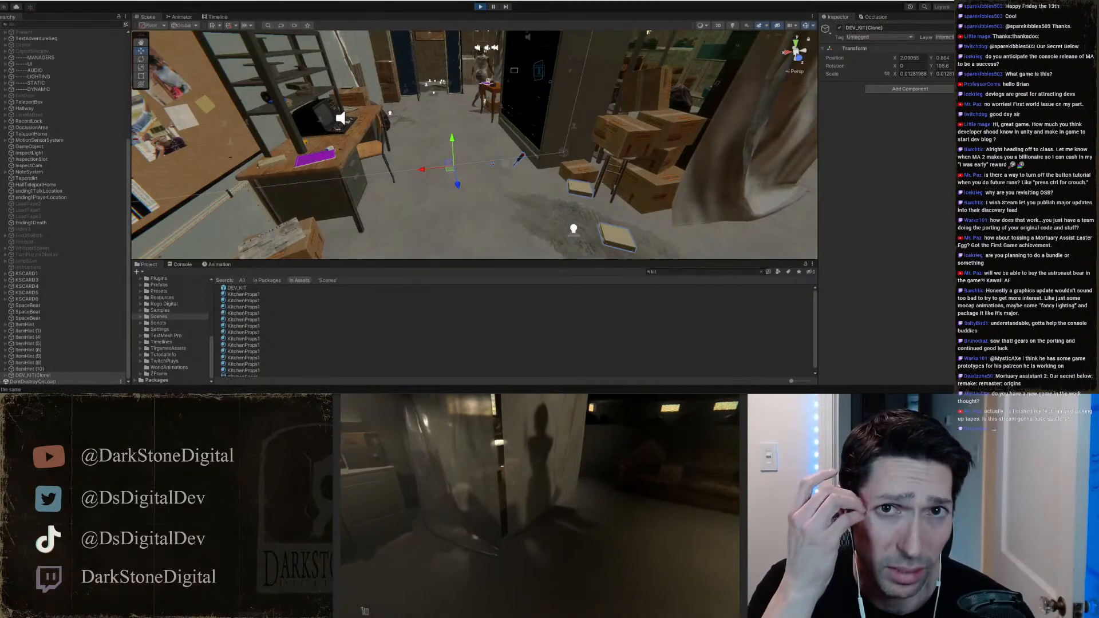
{"action": "key", "text": "w"}
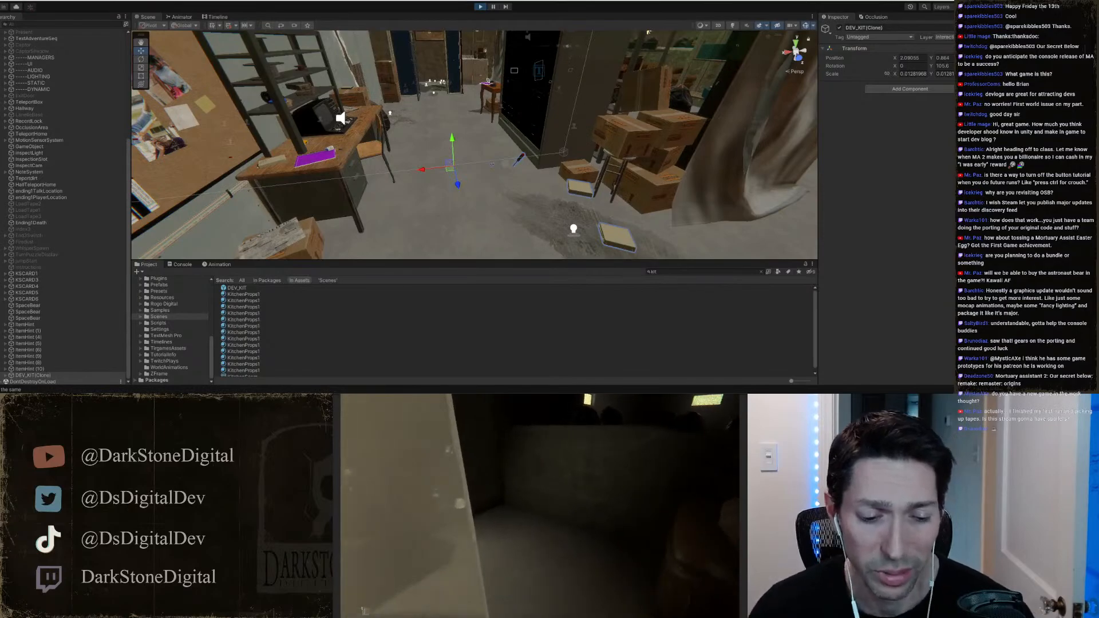
{"action": "key", "text": "w"}
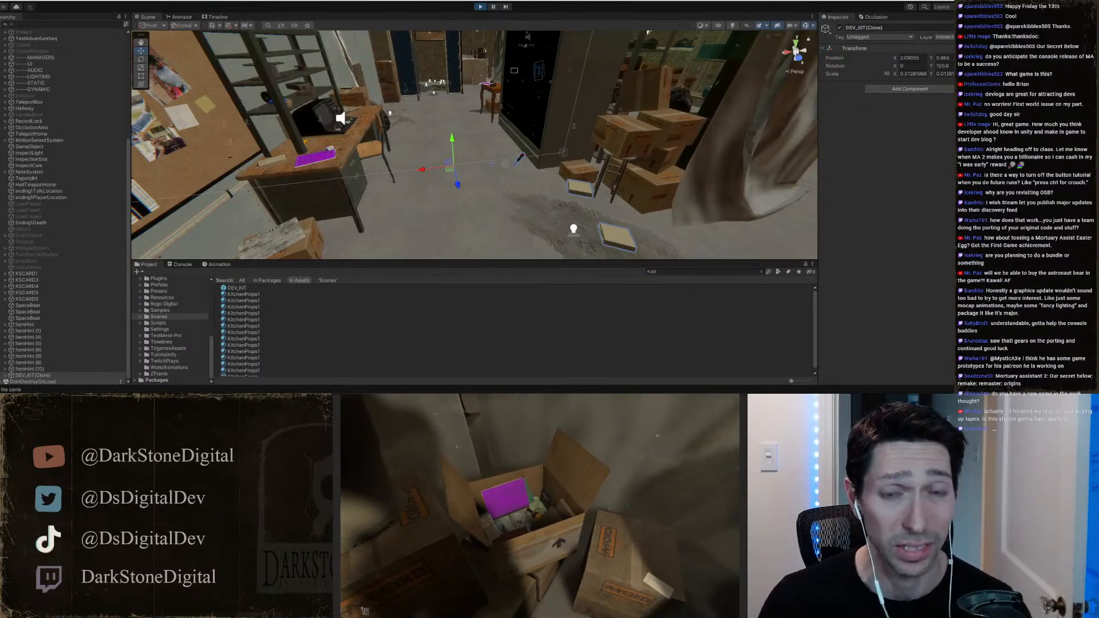
Step: Inspect the small metal device on the shelf beside the cardboard box, open it up and leave the close-up
{"action": "left_click", "coordinate": [540, 506]}
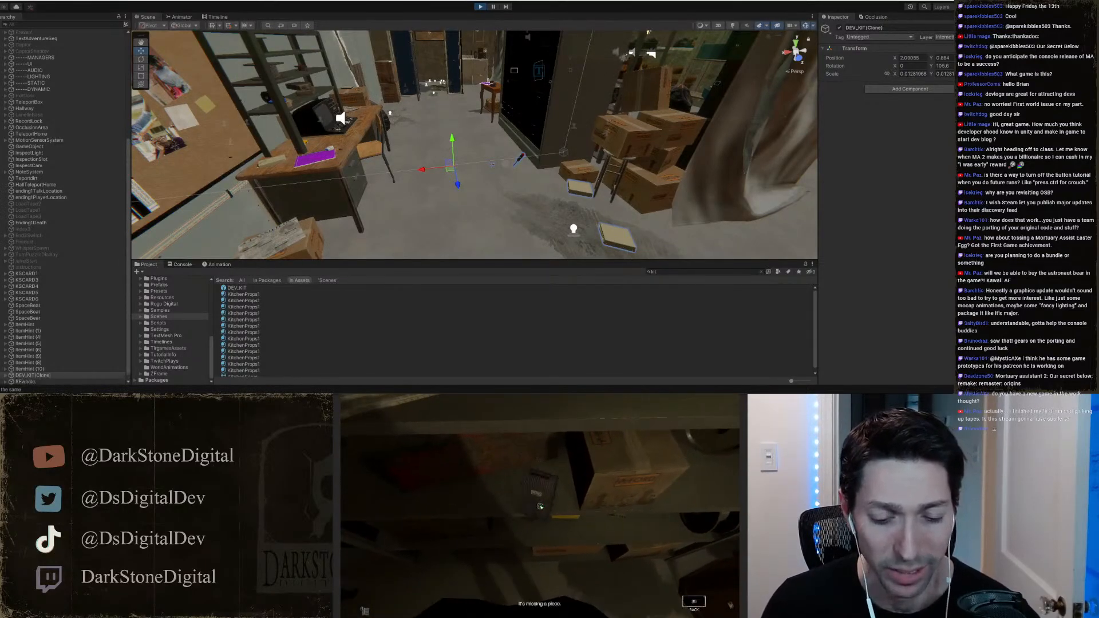
{"action": "left_click", "coordinate": [540, 507]}
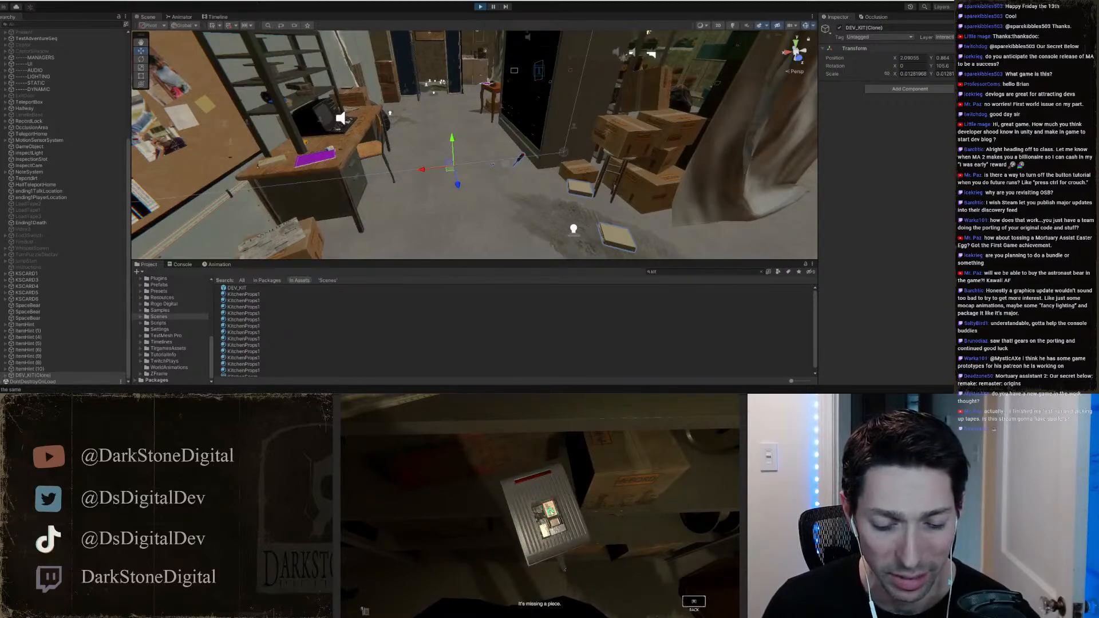
{"action": "key", "text": "r"}
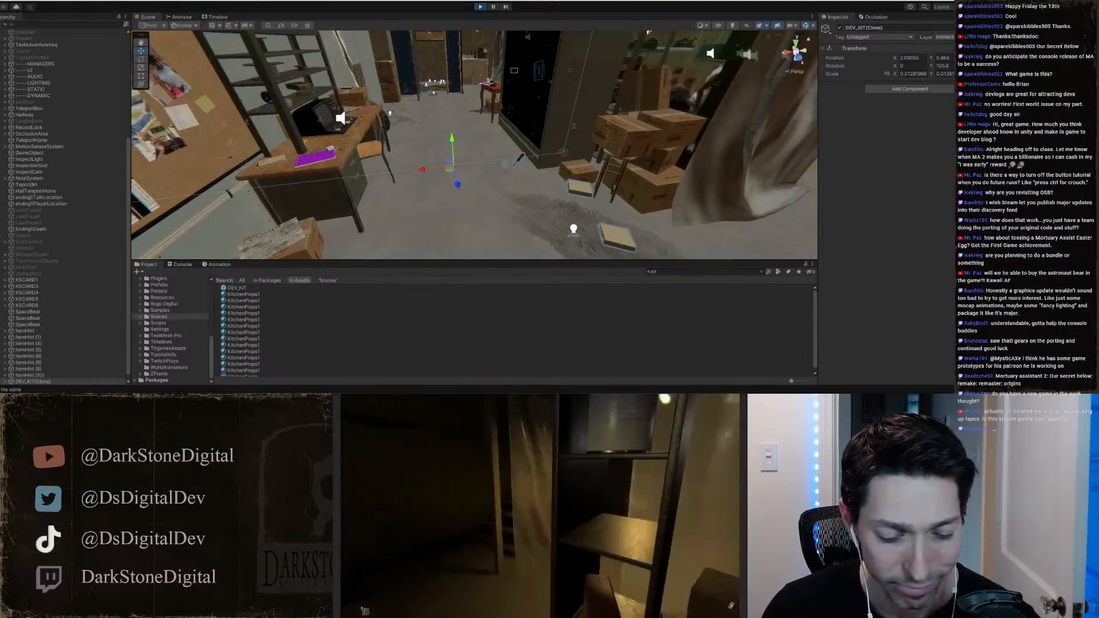
Step: Walk through the storage area and down the corridor past the roller shutter to the washing machines behind the plastic sheeting
{"action": "key", "text": "w"}
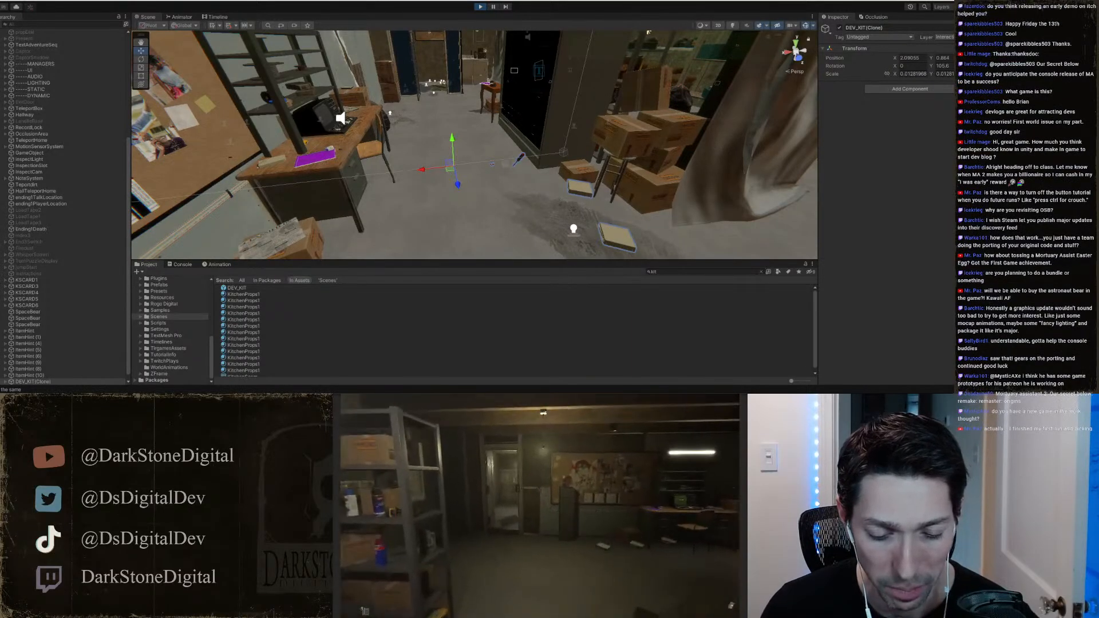
{"action": "key", "text": "w"}
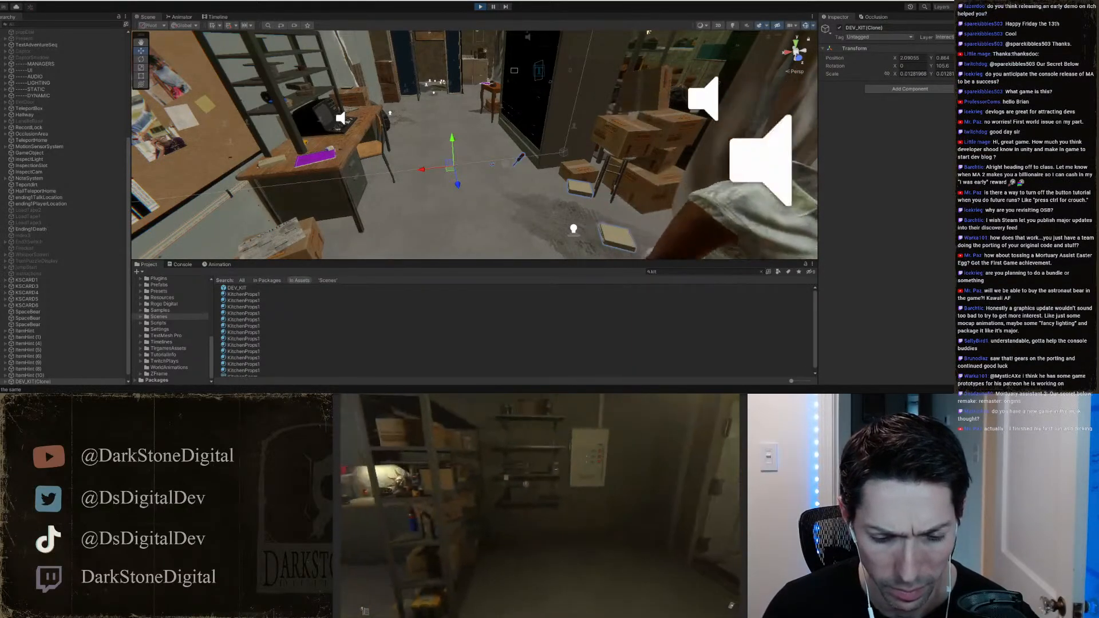
{"action": "key", "text": "w"}
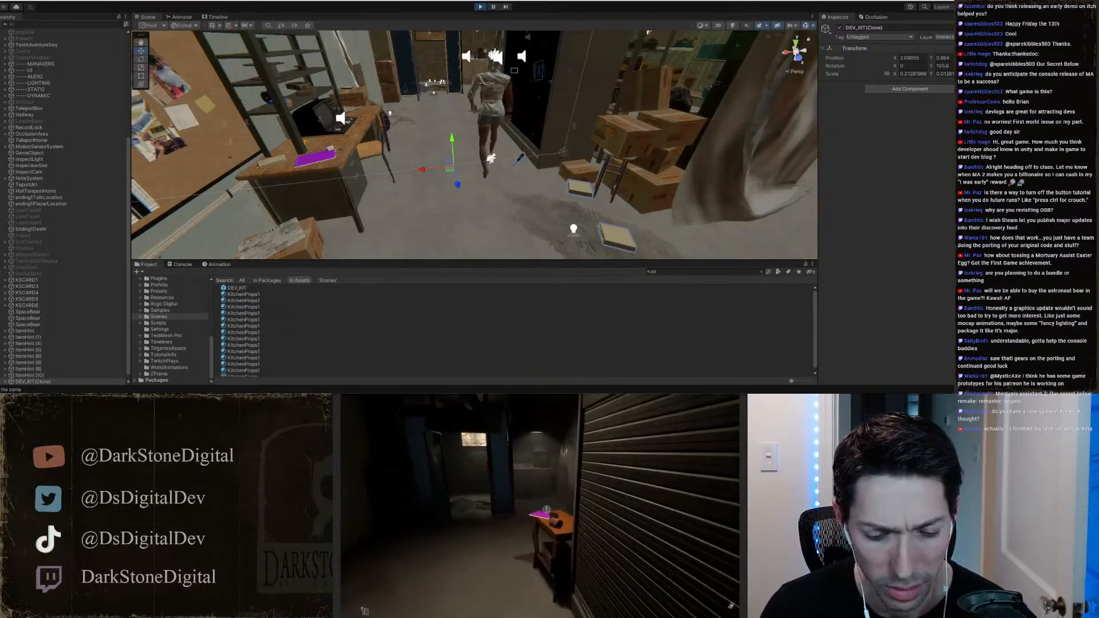
{"action": "key", "text": "w"}
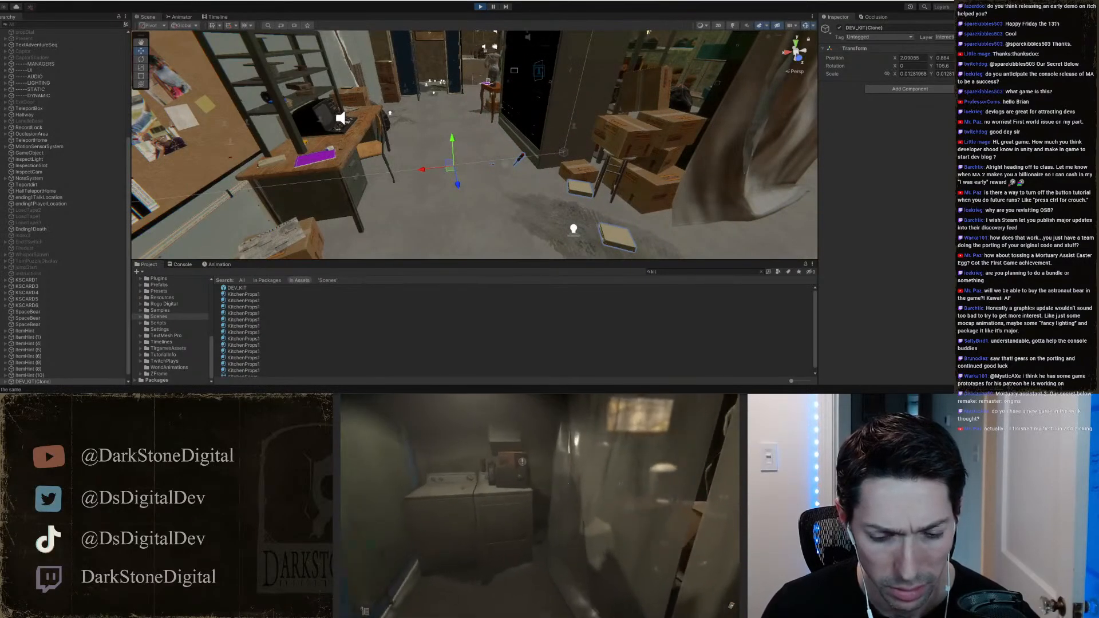
Step: Try the combination dial of the safe on the washing machine repeatedly, backing out after each attempt
{"action": "left_click", "coordinate": [544, 506]}
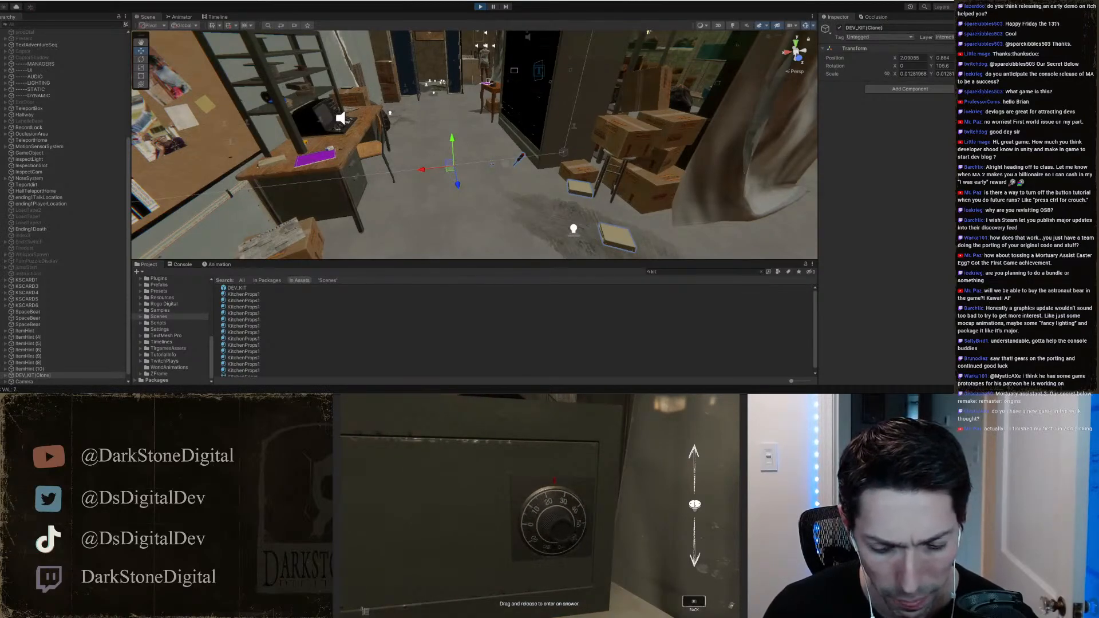
{"action": "key", "text": "b"}
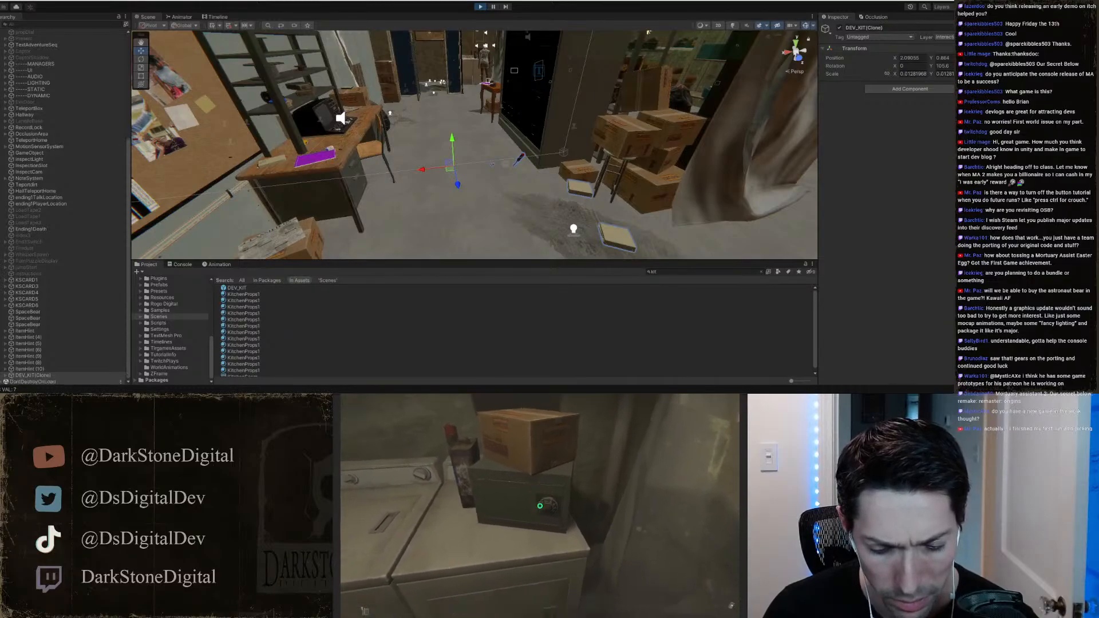
{"action": "left_click", "coordinate": [540, 506]}
{"action": "key", "text": "b"}
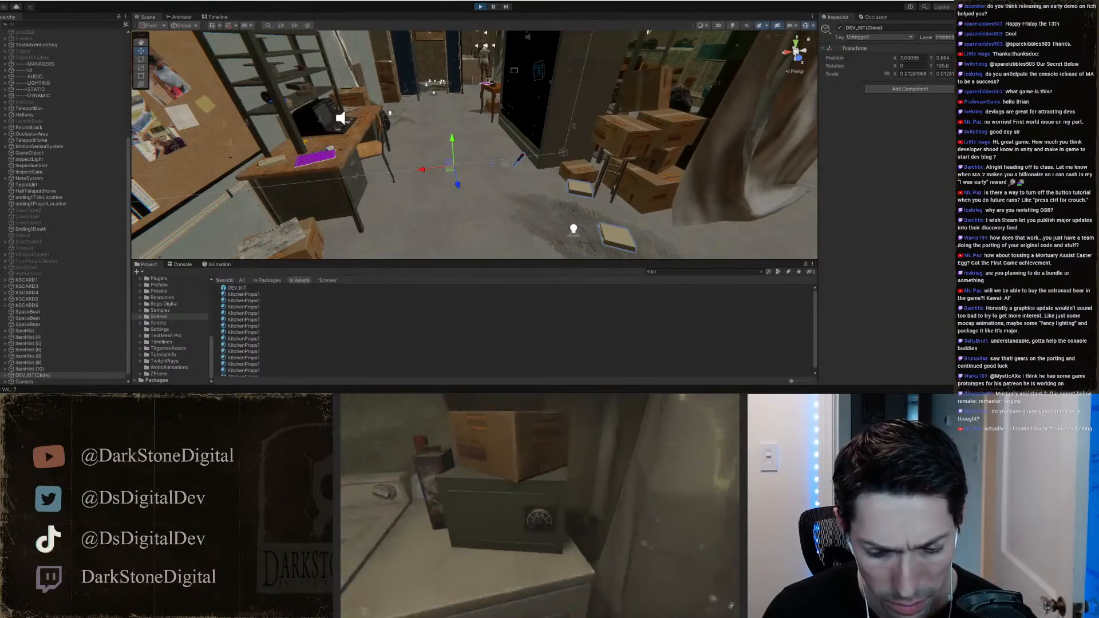
{"action": "left_click", "coordinate": [540, 507]}
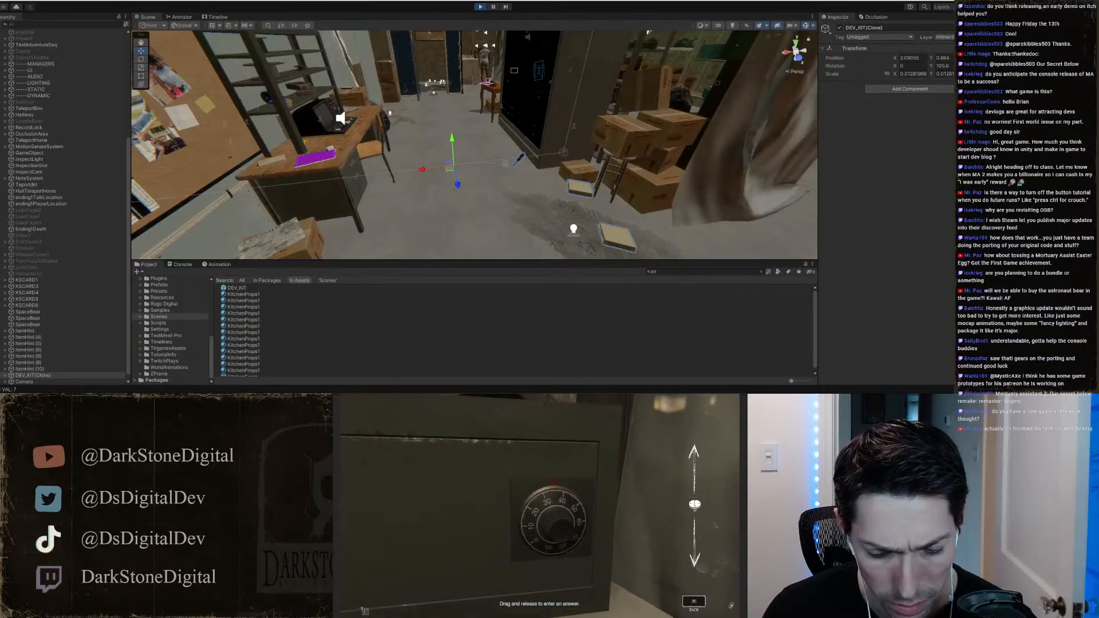
{"action": "key", "text": "b"}
{"action": "left_click", "coordinate": [540, 506]}
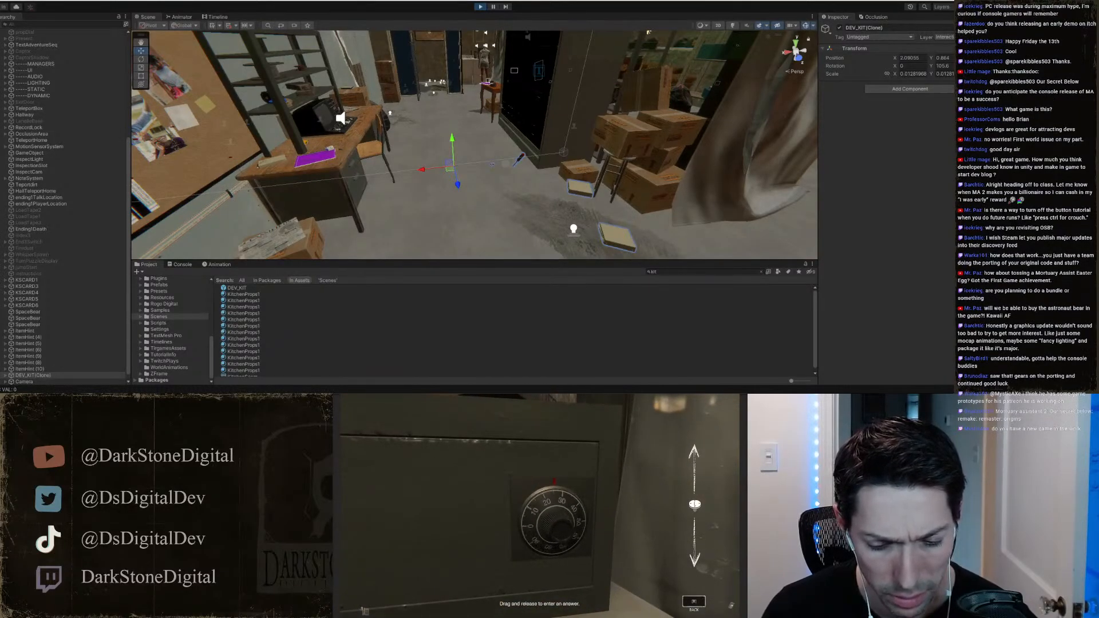
{"action": "key", "text": "b"}
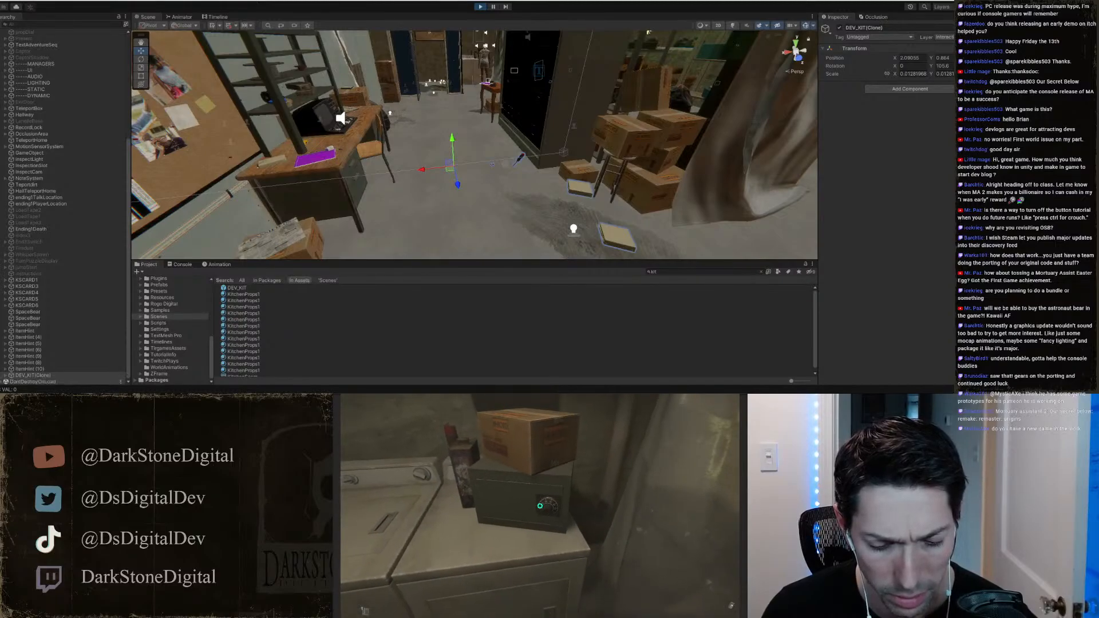
{"action": "left_click", "coordinate": [540, 506]}
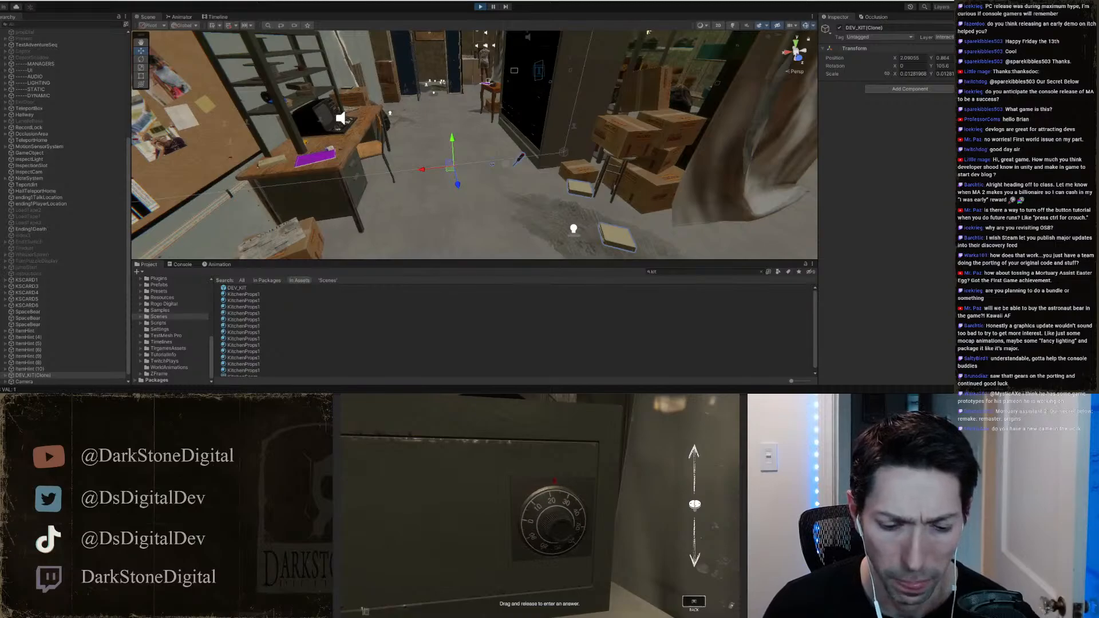
{"action": "key", "text": "b"}
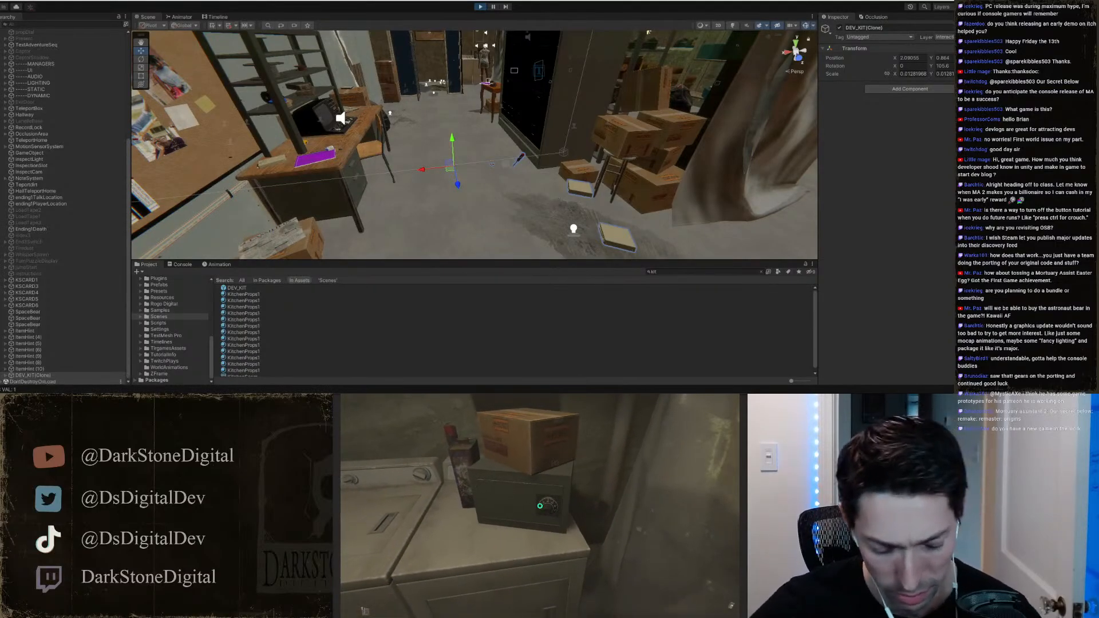
Step: Check the inventory, then look through the editor's console, project assets and the start of the basement scene's object list
{"action": "key", "text": "Tab"}
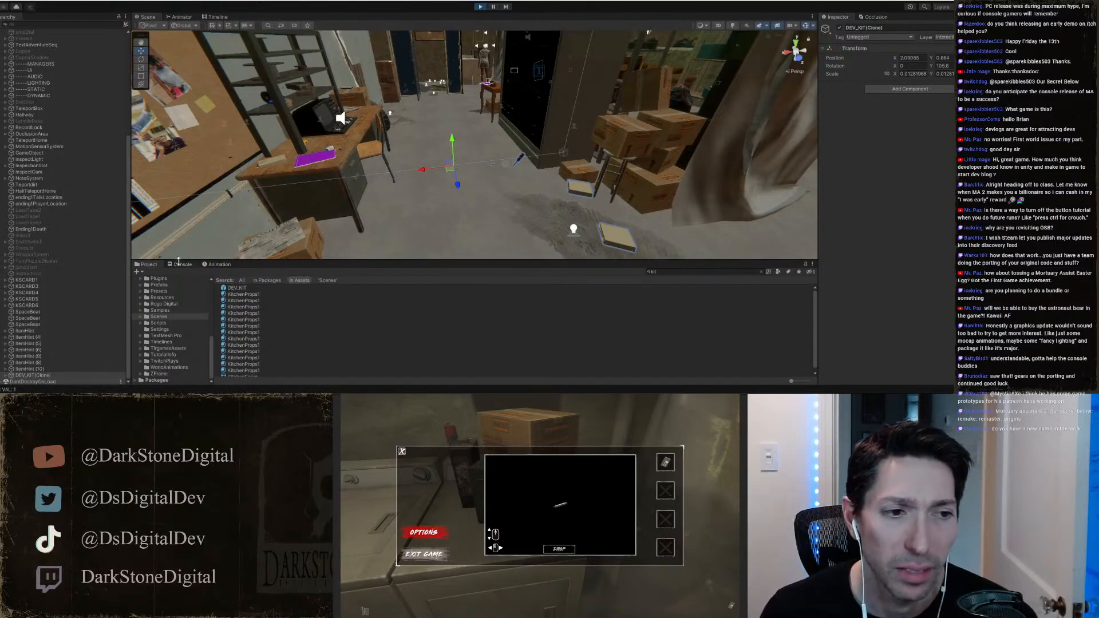
{"action": "left_click", "coordinate": [179, 263]}
{"action": "left_click", "coordinate": [148, 264]}
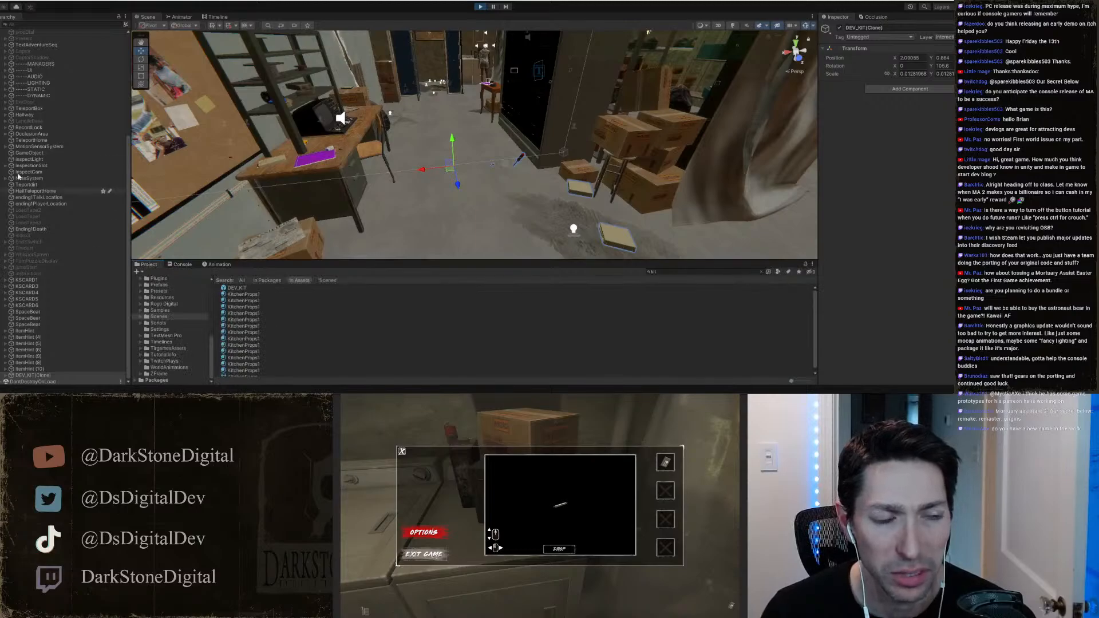
{"action": "scroll", "coordinate": [29, 166], "scroll_direction": "up", "scroll_amount": 8}
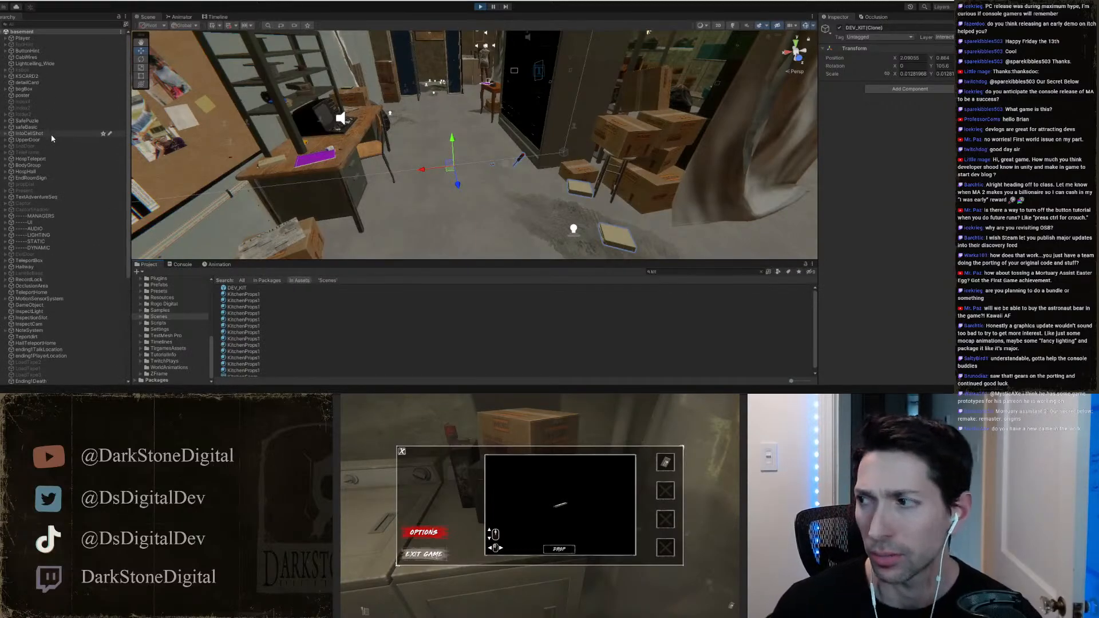
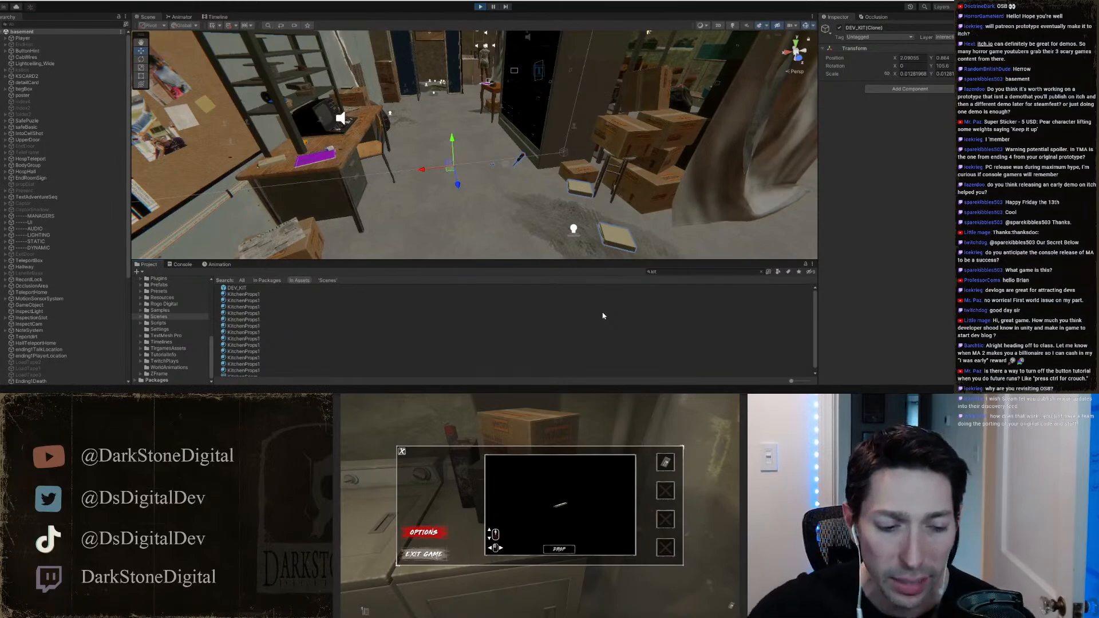
Step: Close the inventory and walk past the side table, floor papers and plastic sheeting toward the couch and the silhouette
{"action": "key", "text": "Tab"}
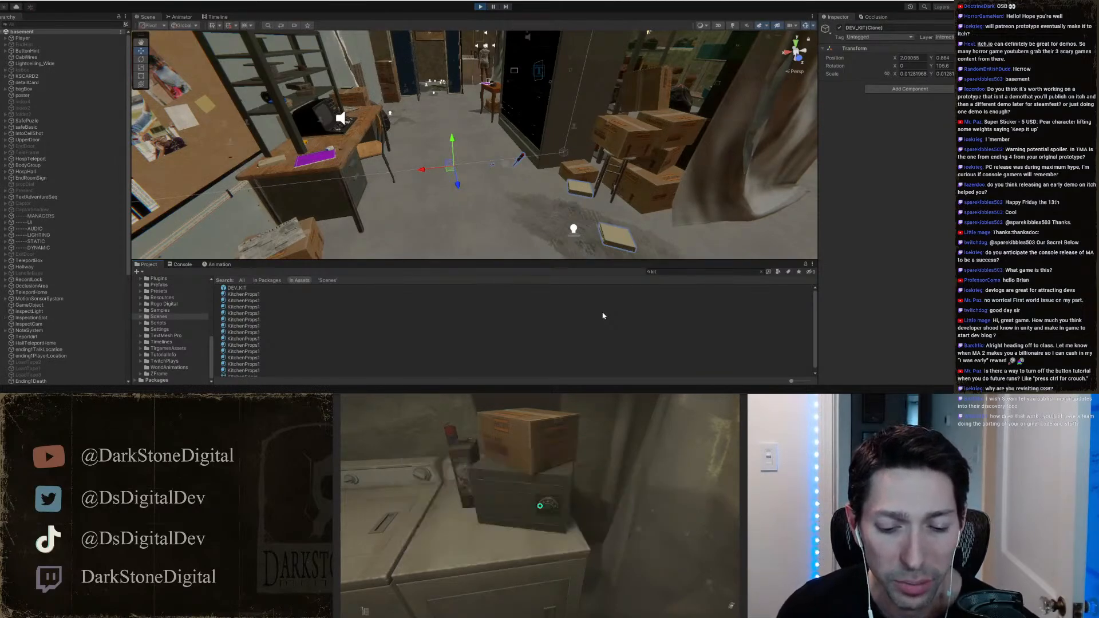
{"action": "key", "text": "w"}
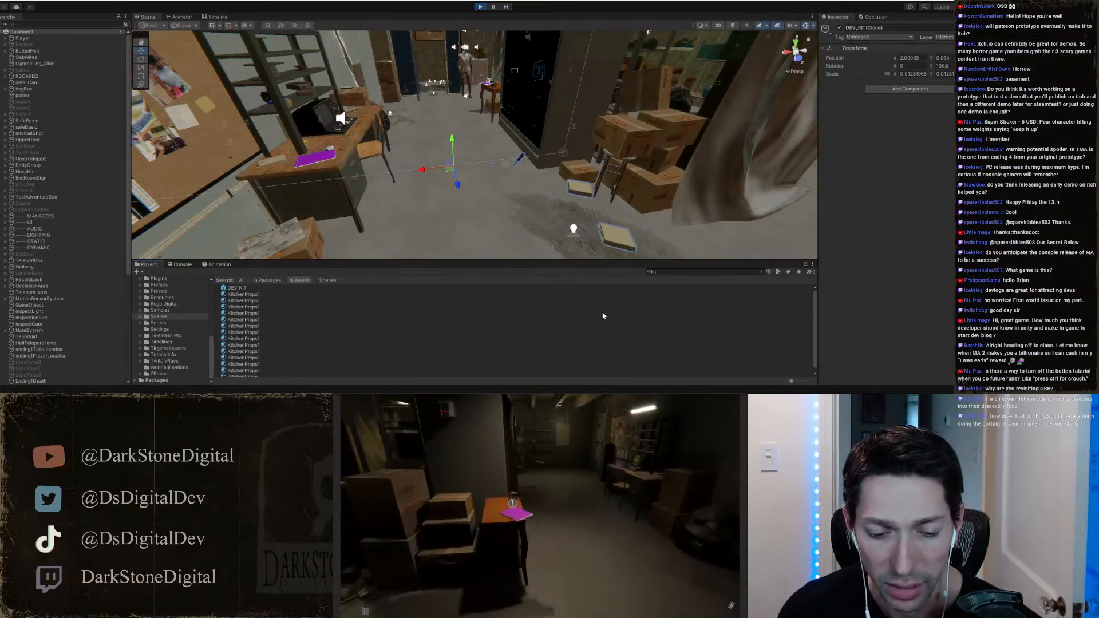
{"action": "key", "text": "w"}
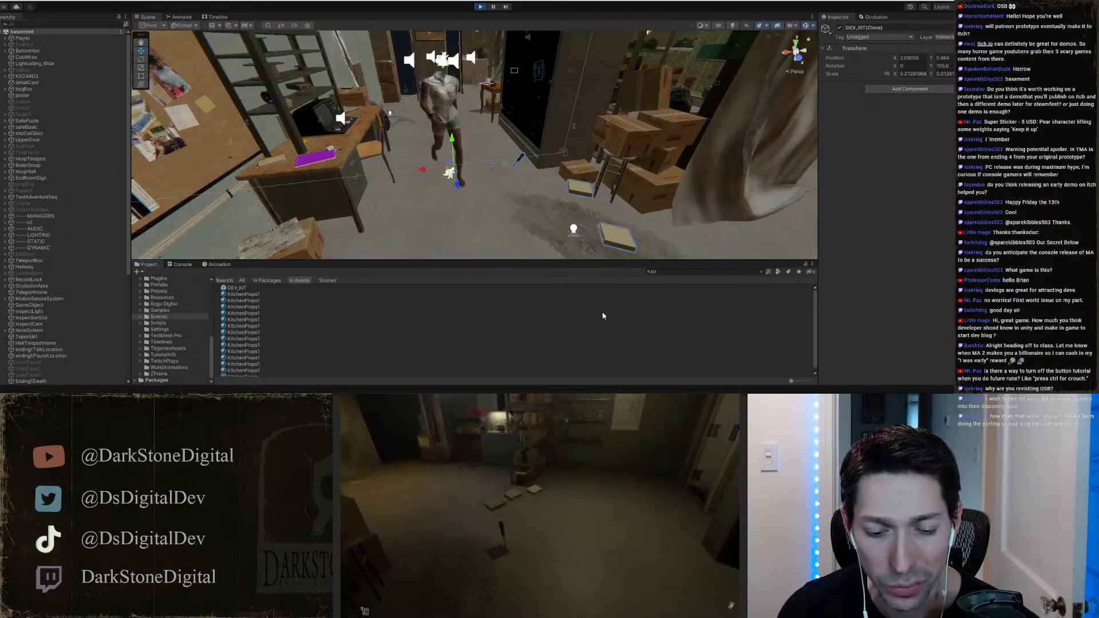
{"action": "key", "text": "w"}
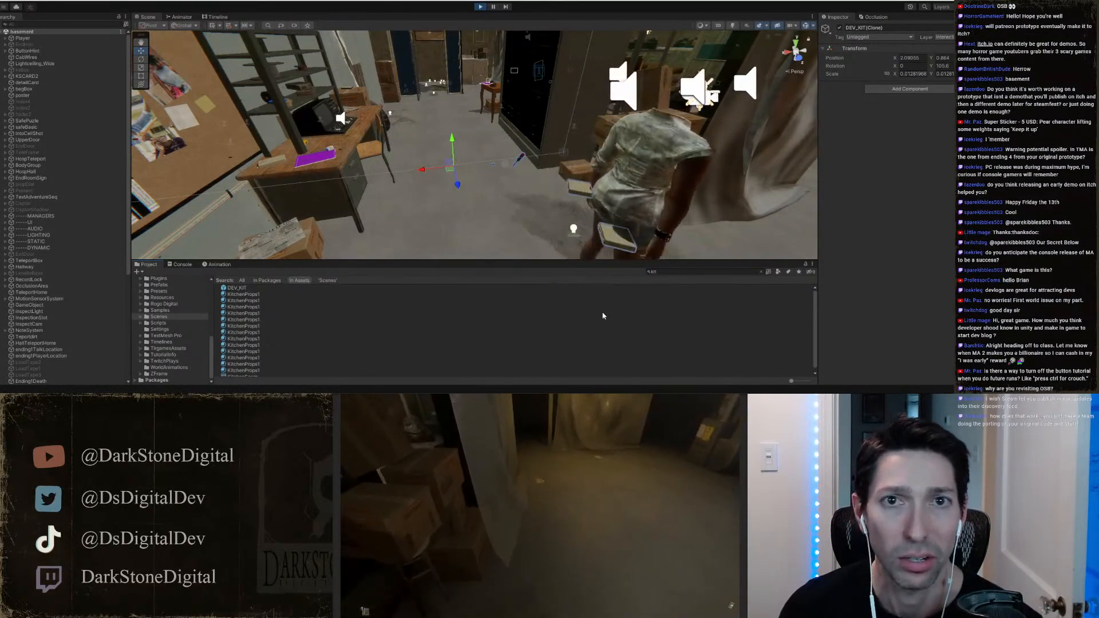
{"action": "key", "text": "w"}
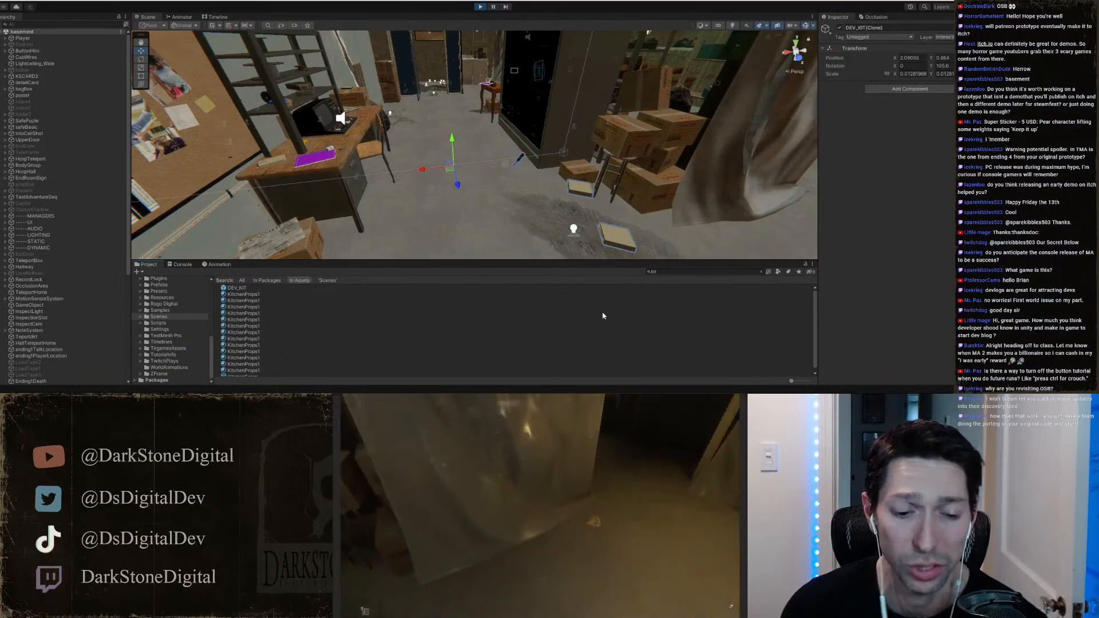
{"action": "key", "text": "w"}
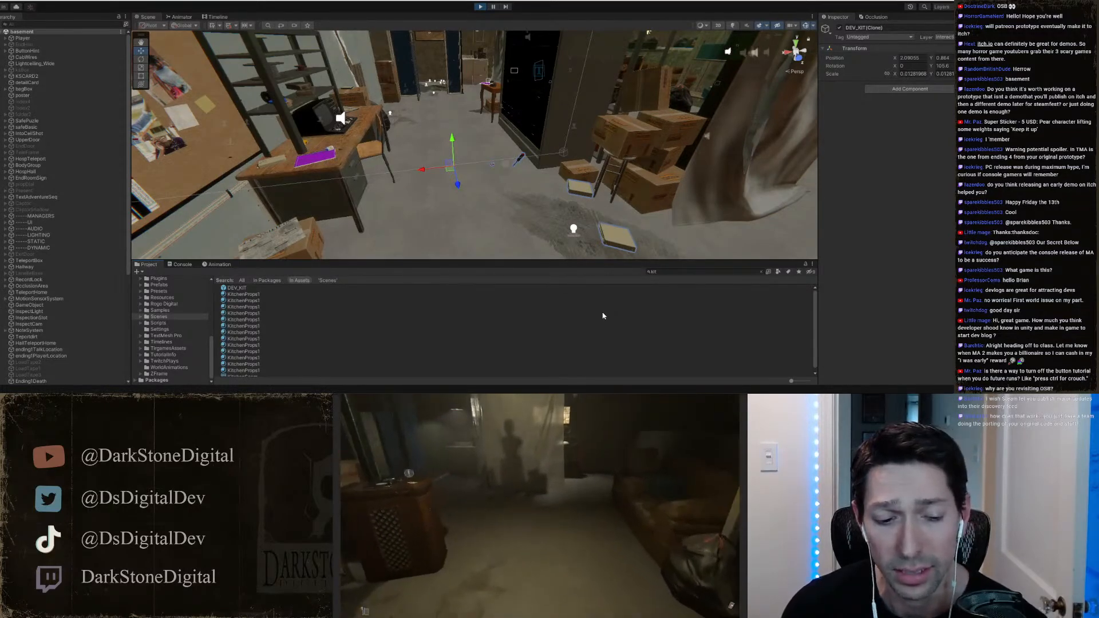
Step: Walk up to the record player beside the couch and interact with it, following the scene up to the man by the sheet
{"action": "key", "text": "w"}
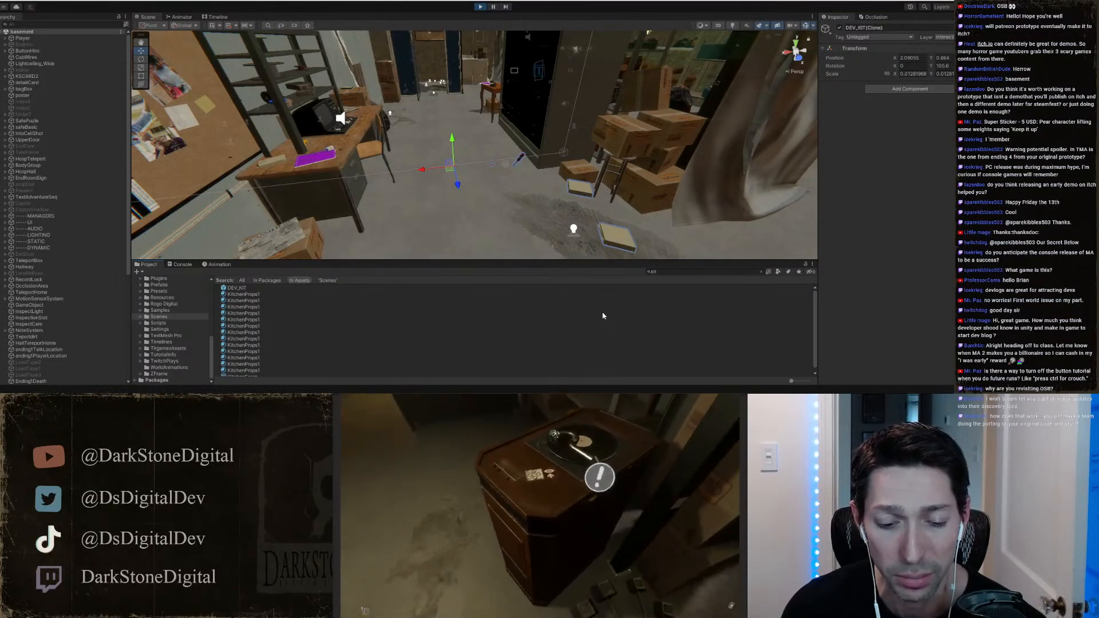
{"action": "key", "text": "e"}
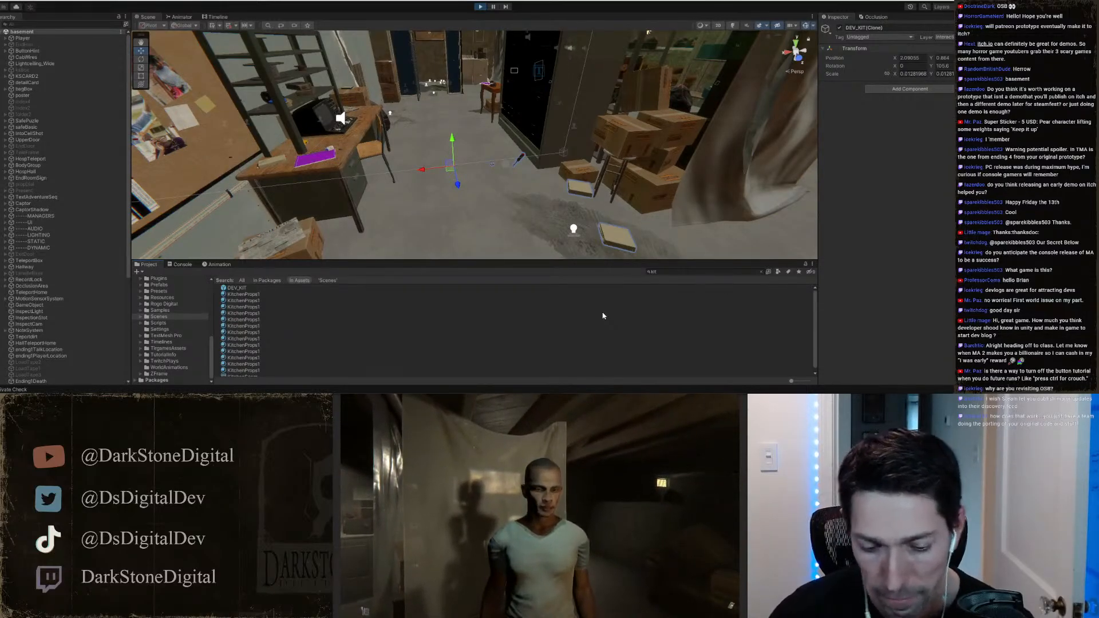
{"action": "left_click", "coordinate": [743, 179]}
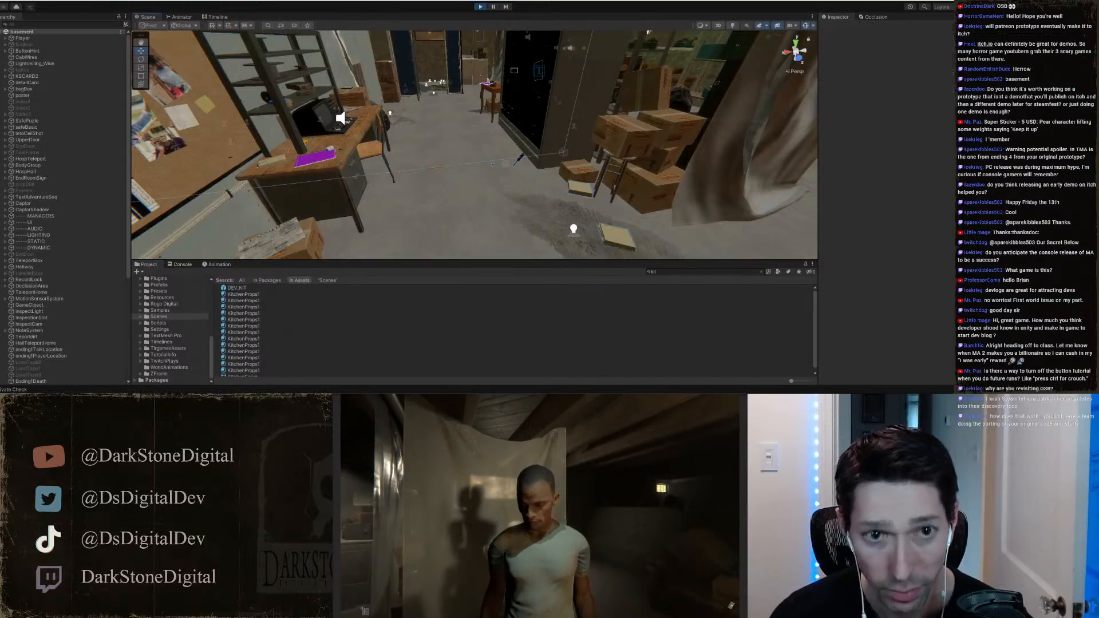
Step: Stop the playtest, glance at the console and save the project
{"action": "left_click", "coordinate": [483, 7]}
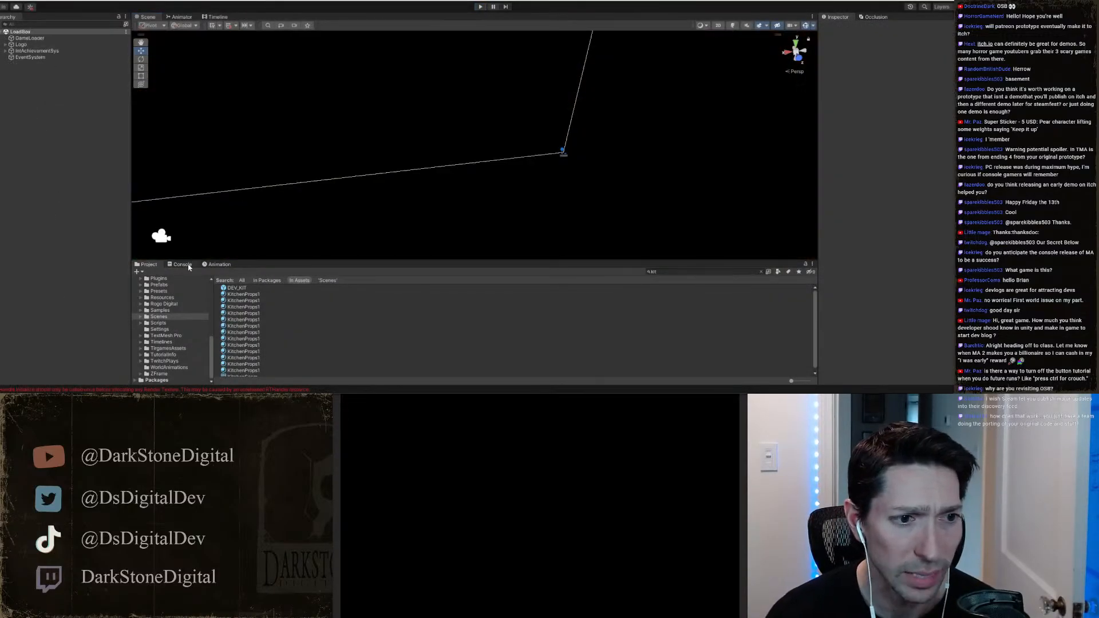
{"action": "left_click", "coordinate": [182, 265]}
{"action": "left_click", "coordinate": [150, 264]}
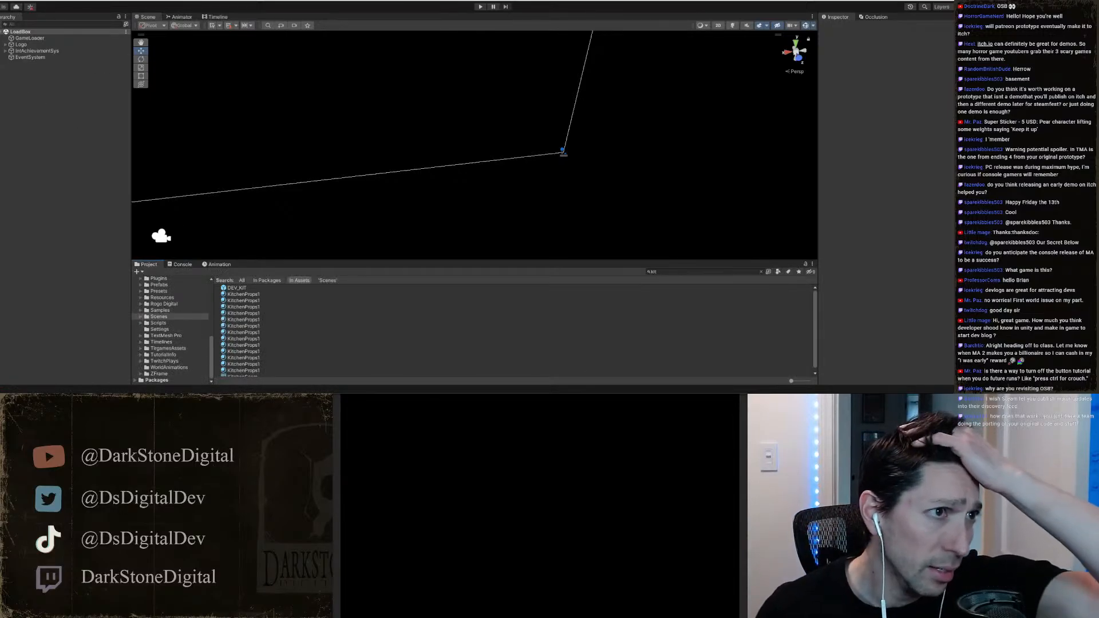
{"action": "left_click", "coordinate": [1, 0]}
{"action": "left_click", "coordinate": [23, 36]}
{"action": "left_click", "coordinate": [1, 1]}
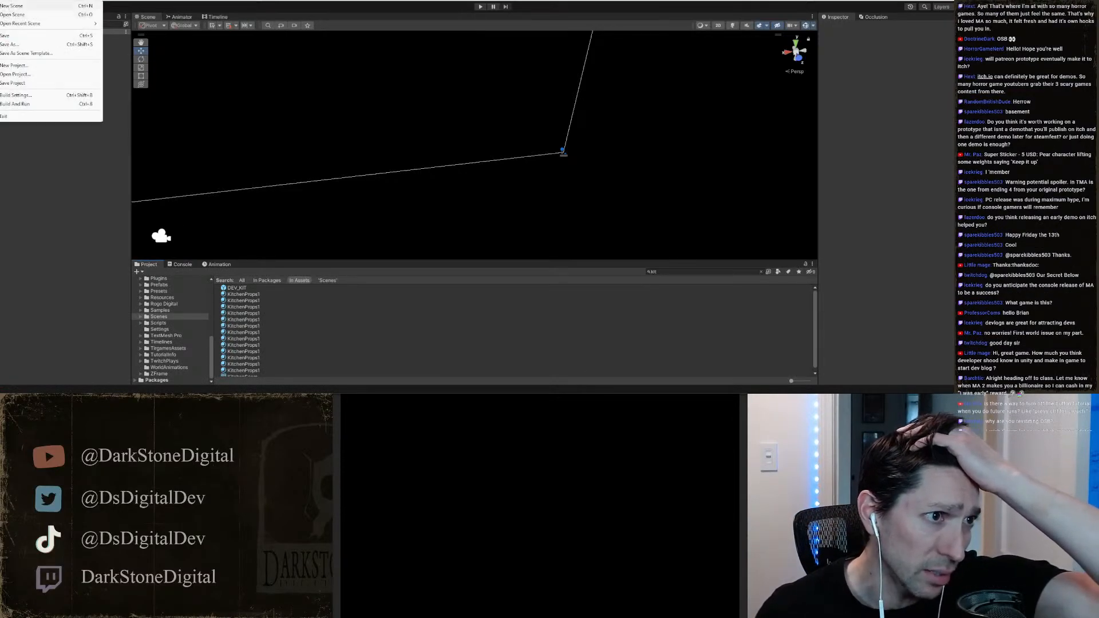
{"action": "left_click", "coordinate": [12, 83]}
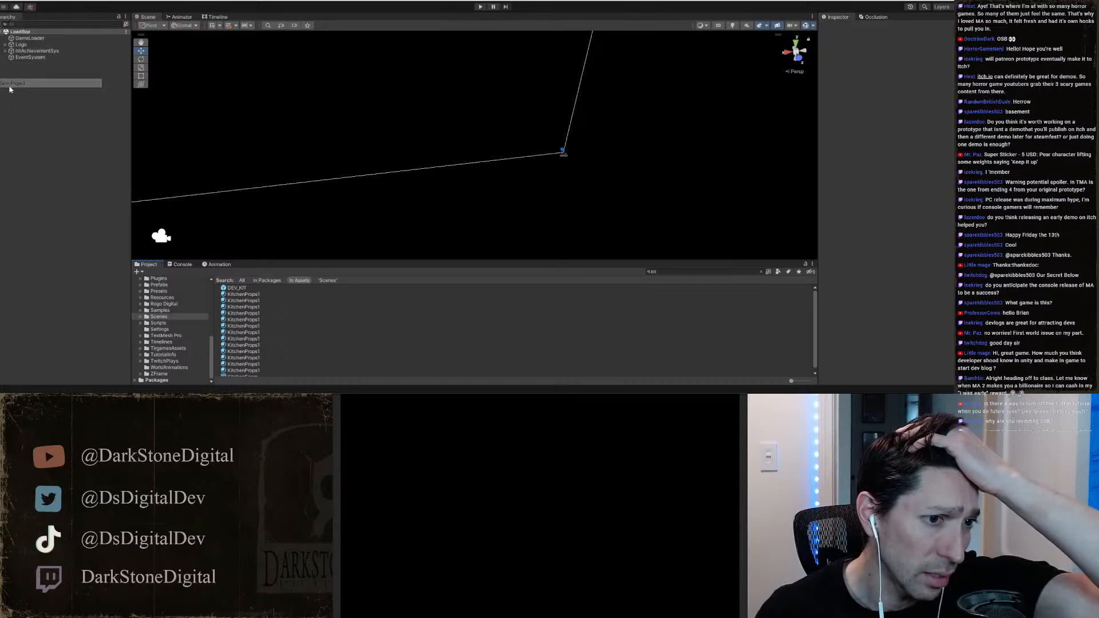
Step: Run the game again, delete the saved game data from its main menu and begin a fresh game
{"action": "left_click", "coordinate": [479, 6]}
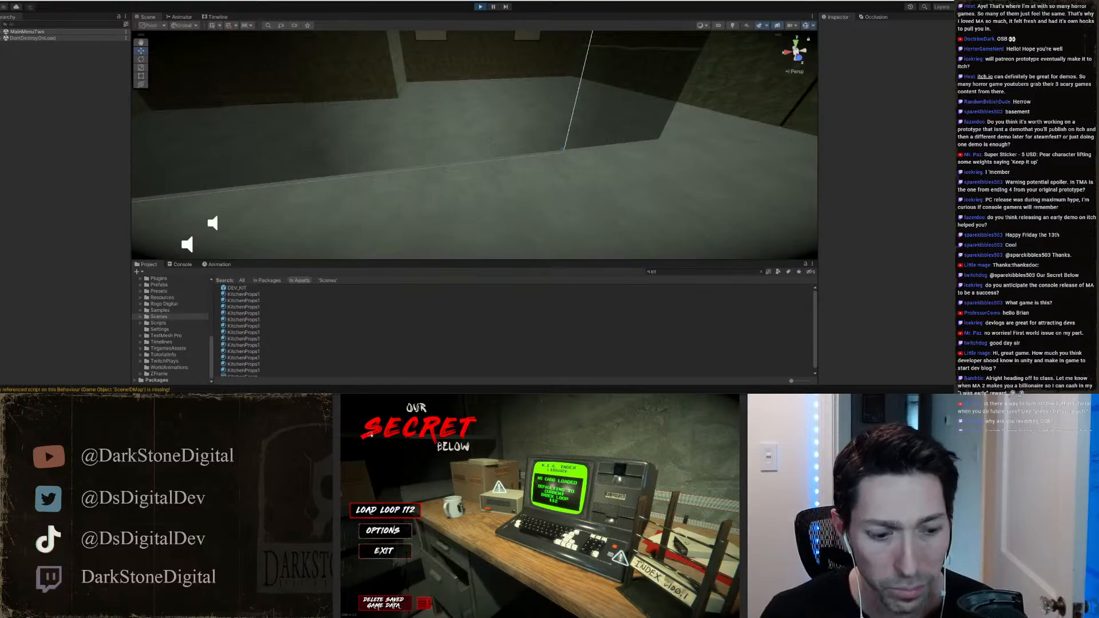
{"action": "left_click", "coordinate": [383, 602]}
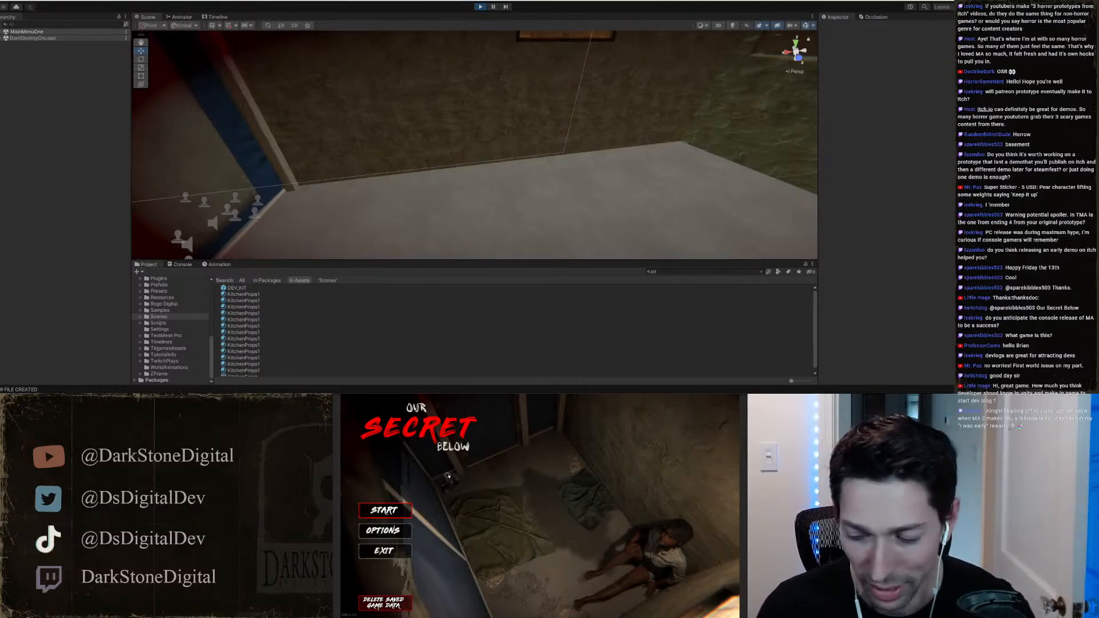
{"action": "key", "text": "Down"}
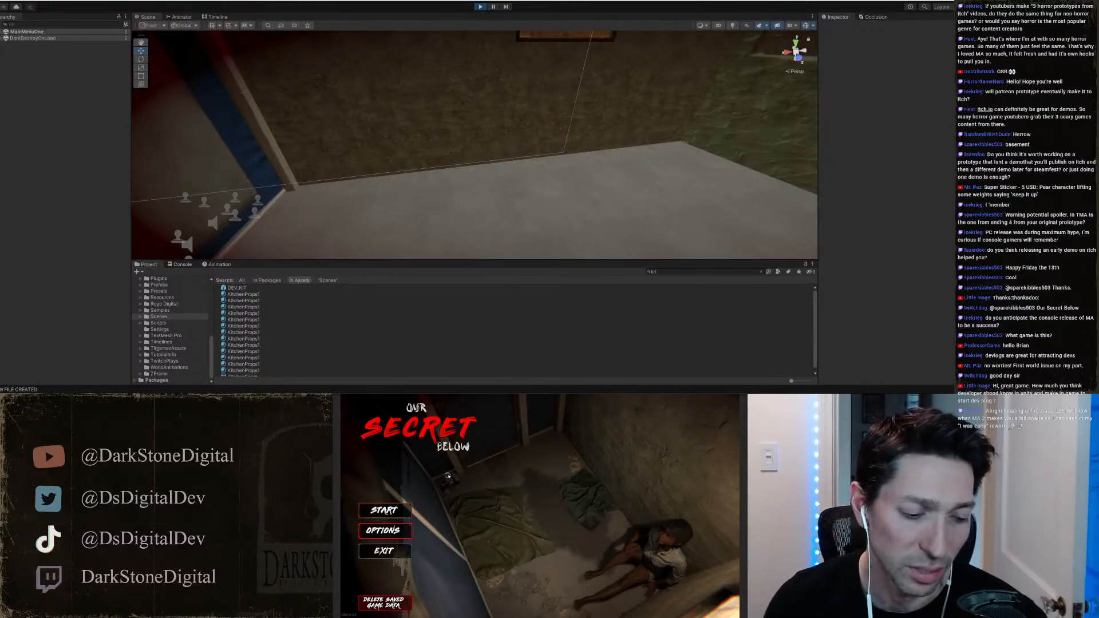
{"action": "key", "text": "Return"}
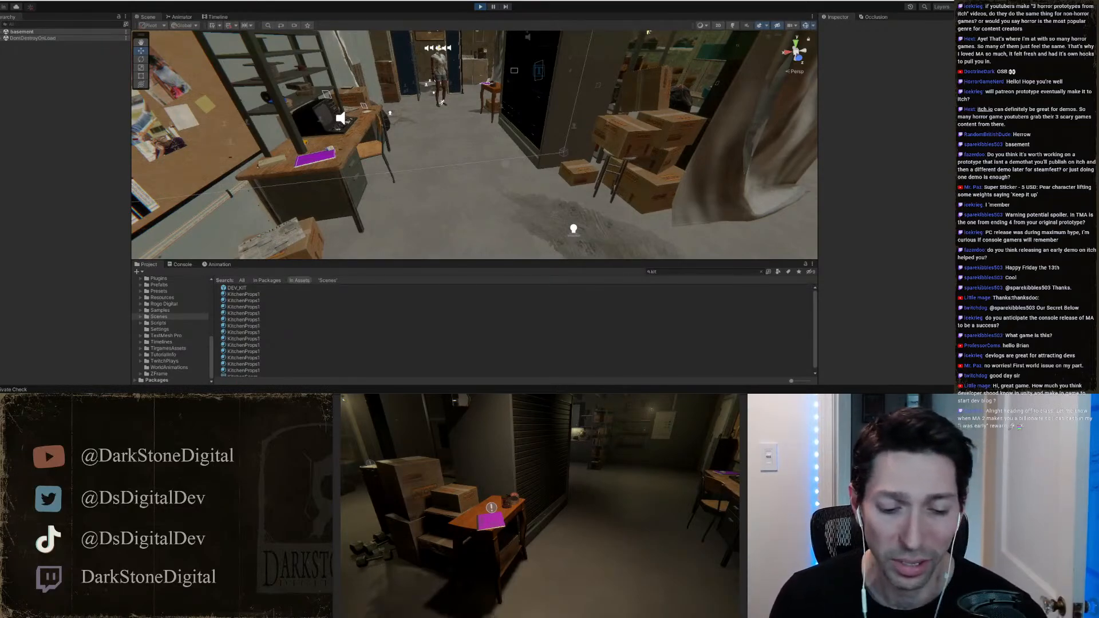
Step: Walk through the basement past the side table, storage shelves, breaker panel and white door to the lit workbench
{"action": "key", "text": "w"}
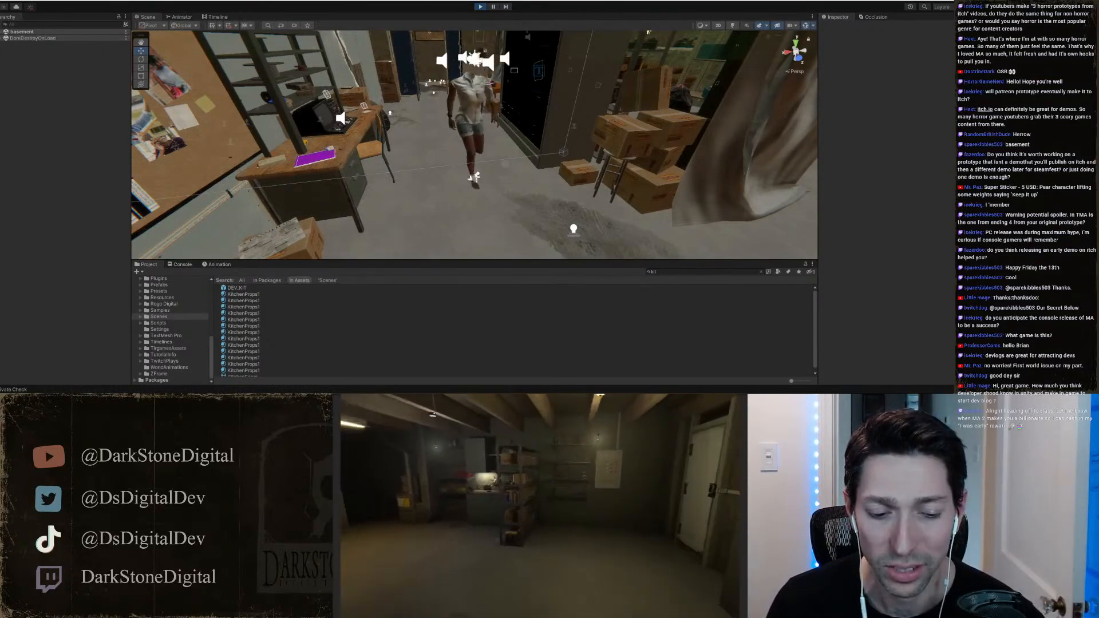
{"action": "key", "text": "w"}
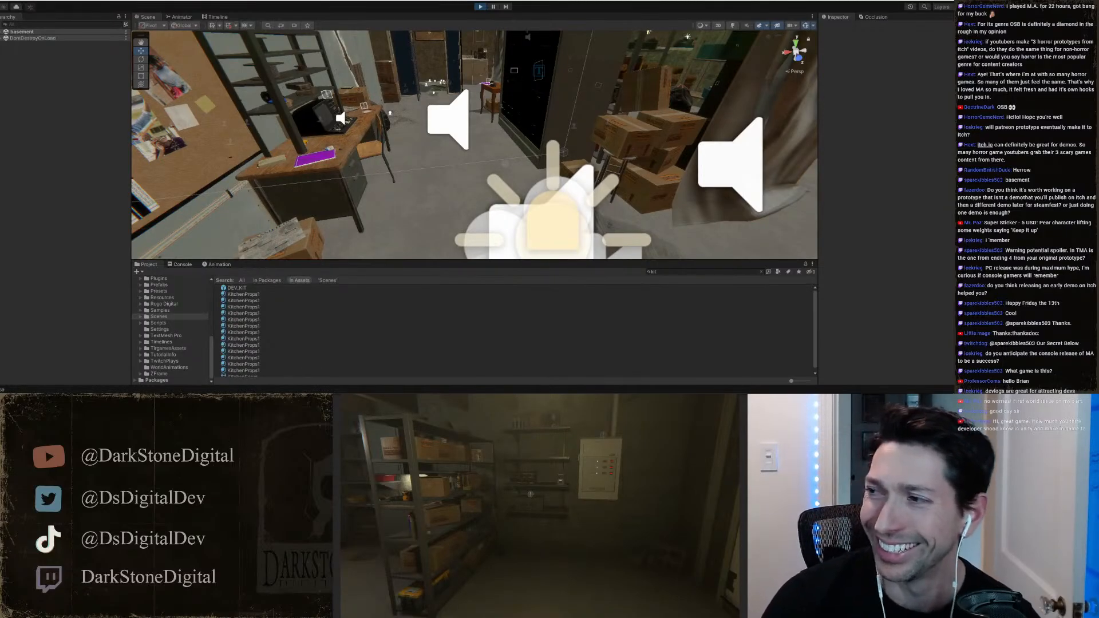
{"action": "key", "text": "w"}
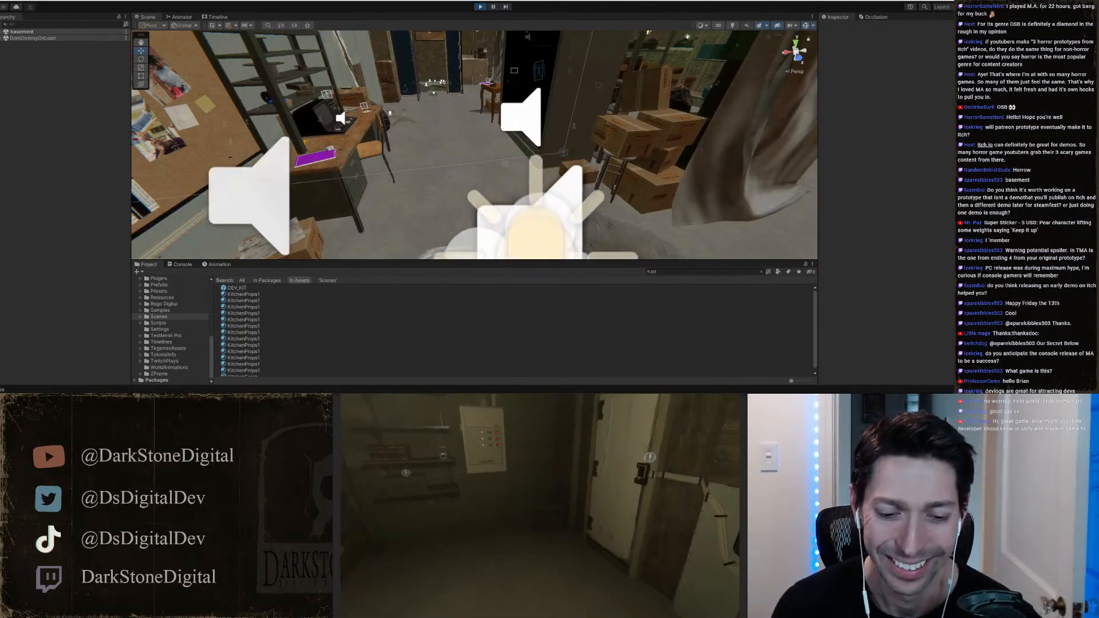
{"action": "key", "text": "w"}
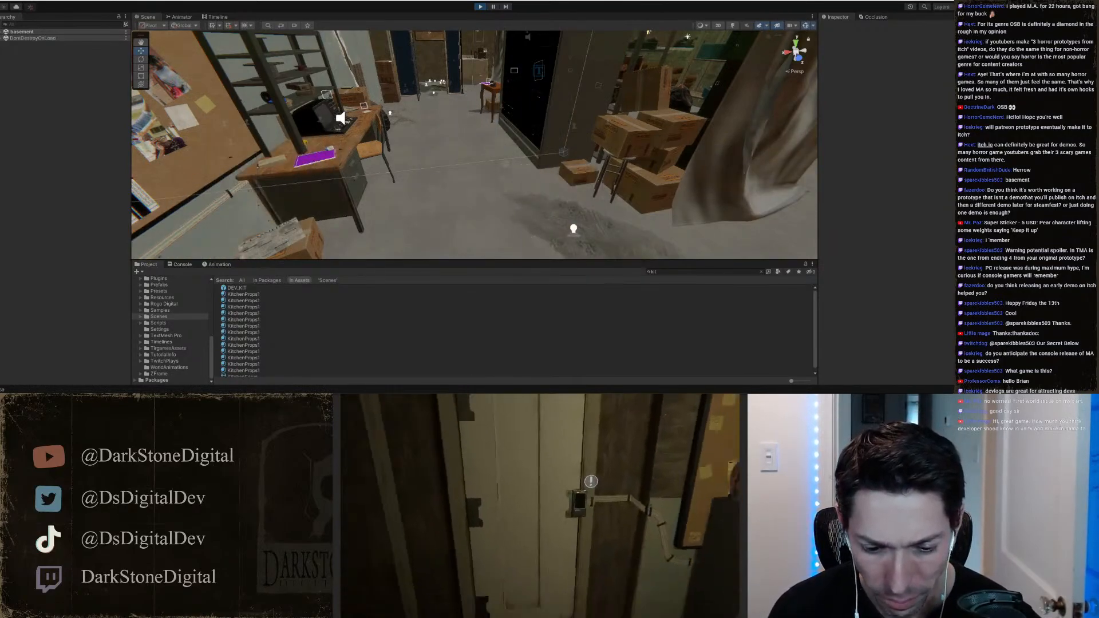
{"action": "key", "text": "w"}
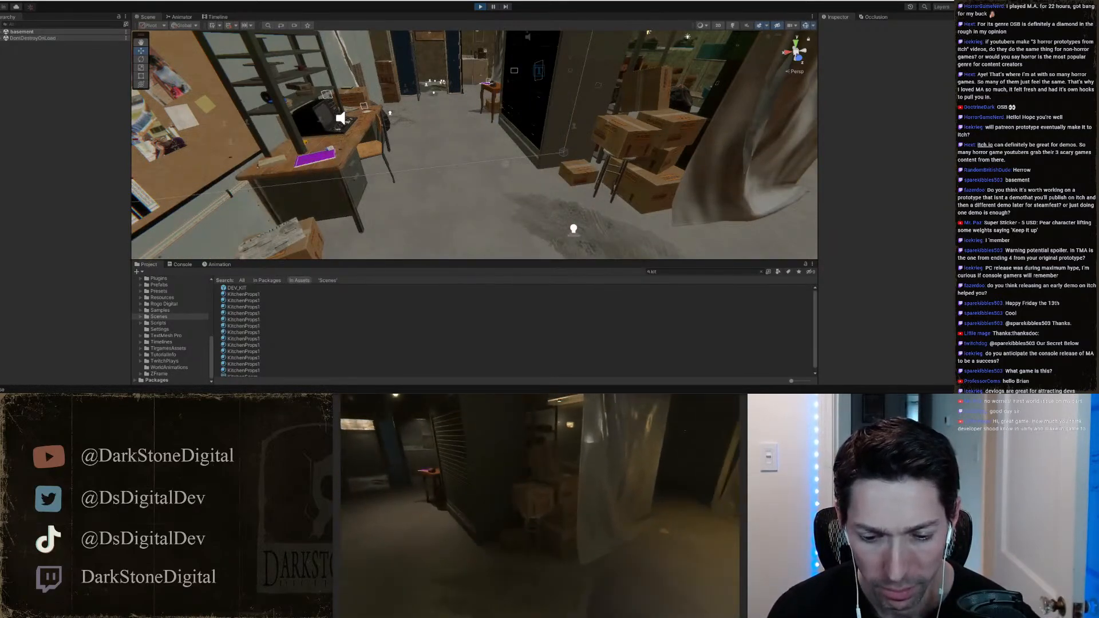
{"action": "key", "text": "w"}
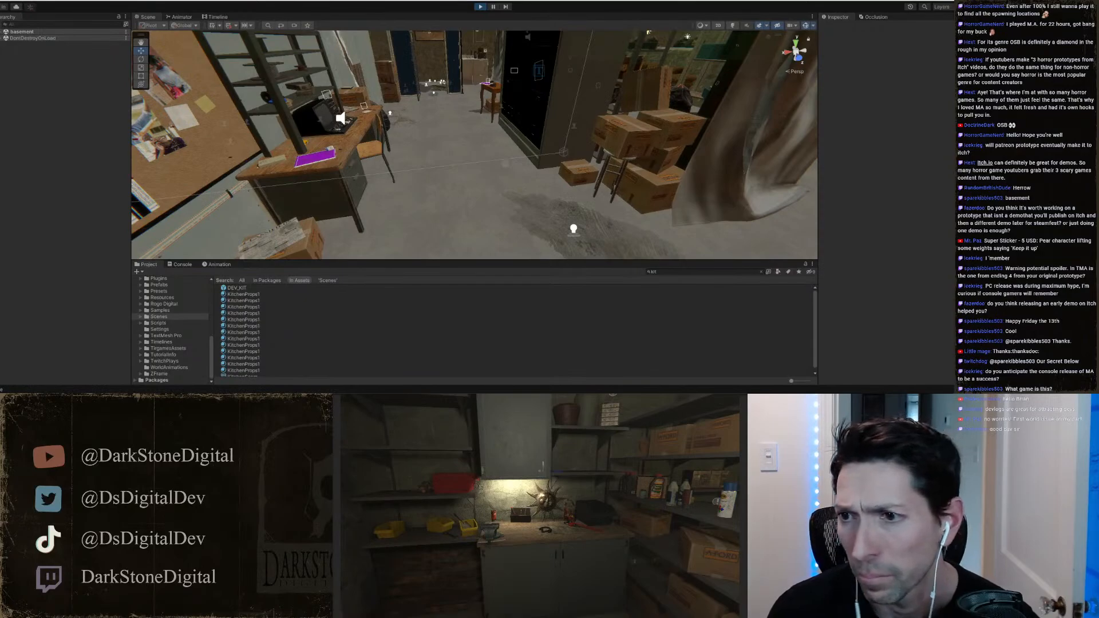
Step: Pause and stop the playtest, then clear the messages from the editor's console
{"action": "key", "text": "Escape"}
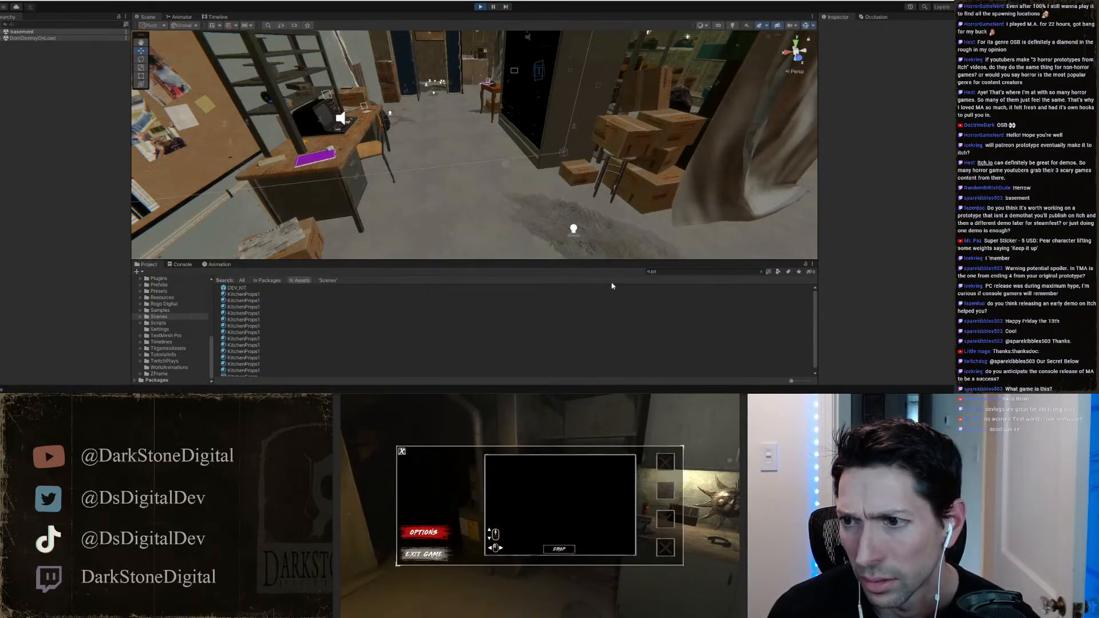
{"action": "left_click", "coordinate": [481, 7]}
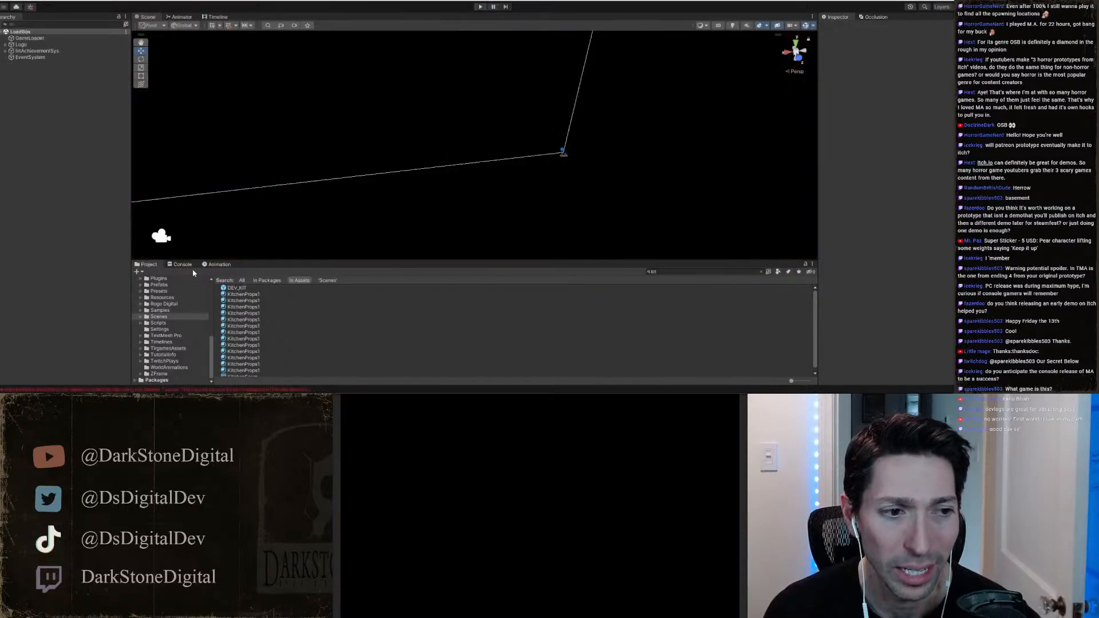
{"action": "left_click", "coordinate": [181, 264]}
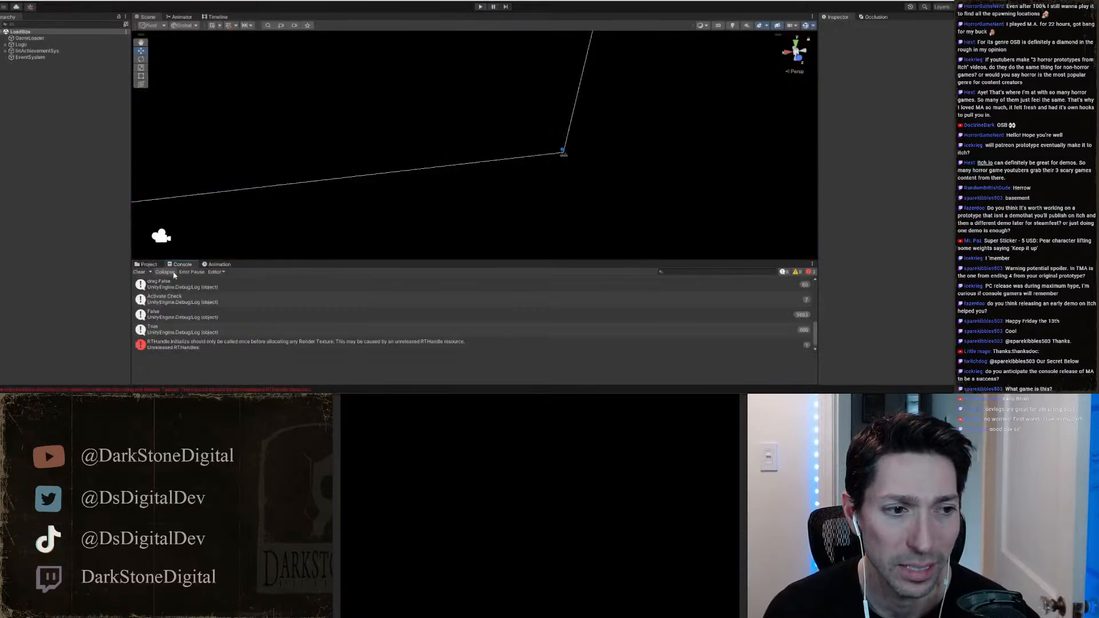
{"action": "left_click", "coordinate": [139, 271]}
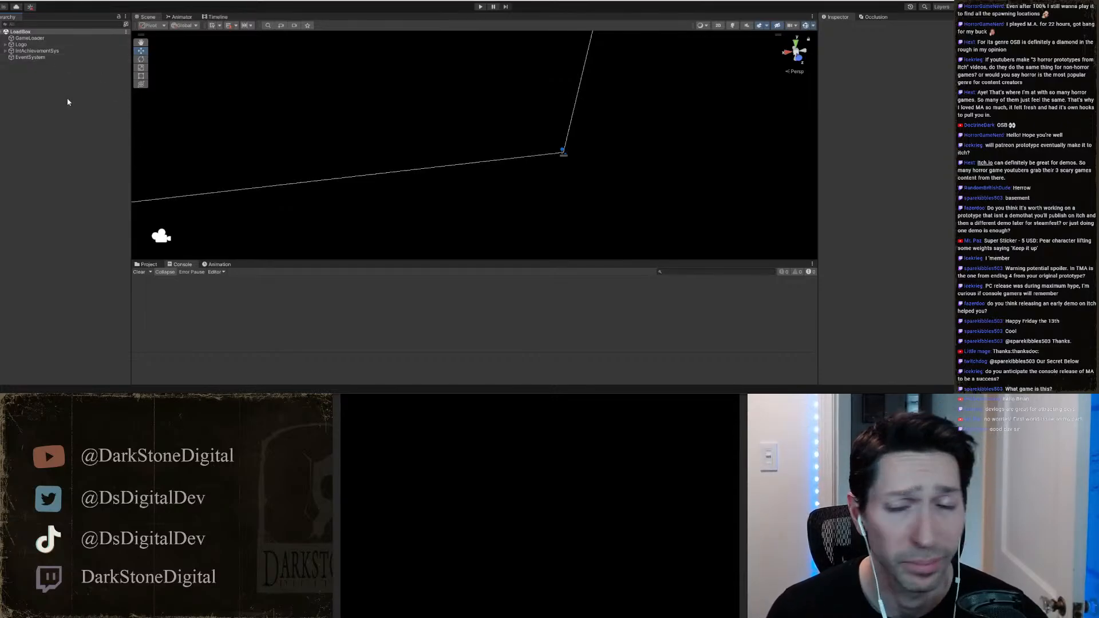
{"action": "left_click", "coordinate": [148, 264]}
{"action": "left_click", "coordinate": [181, 264]}
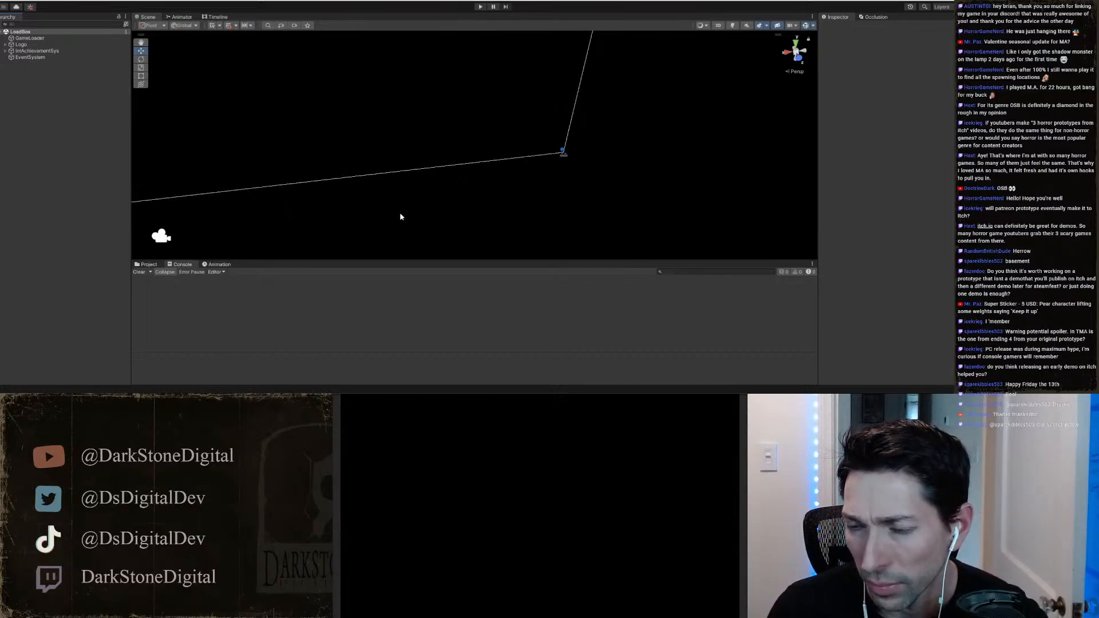
Step: Switch to Discord and move its window away from the editor
{"action": "key", "text": "alt+Tab"}
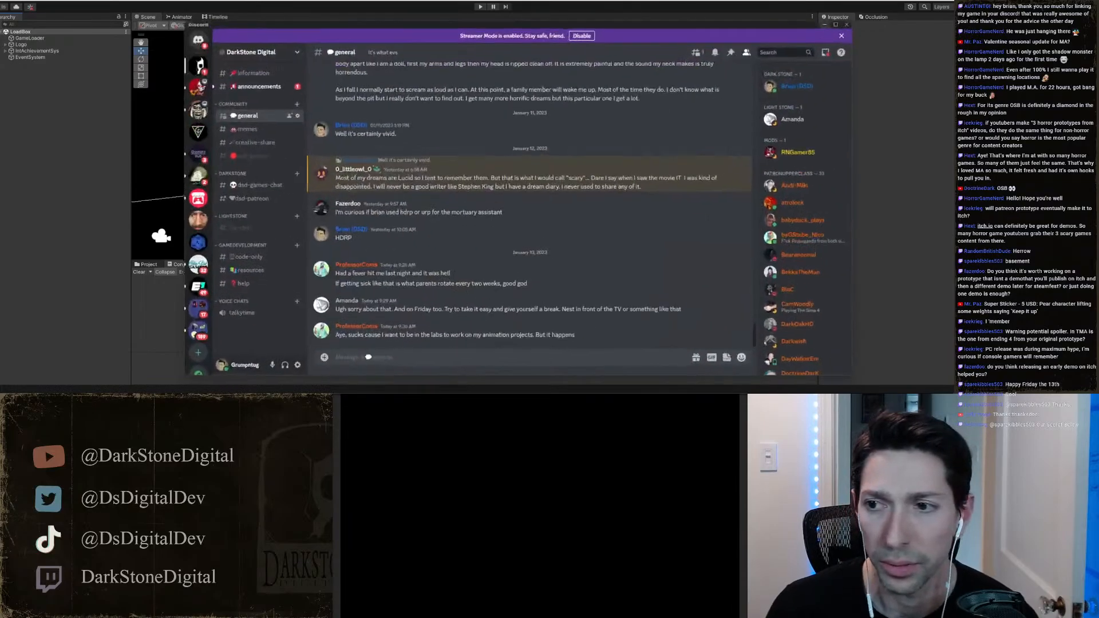
{"action": "left_click_drag", "start_coordinate": [444, 27], "coordinate": [1098, 109]}
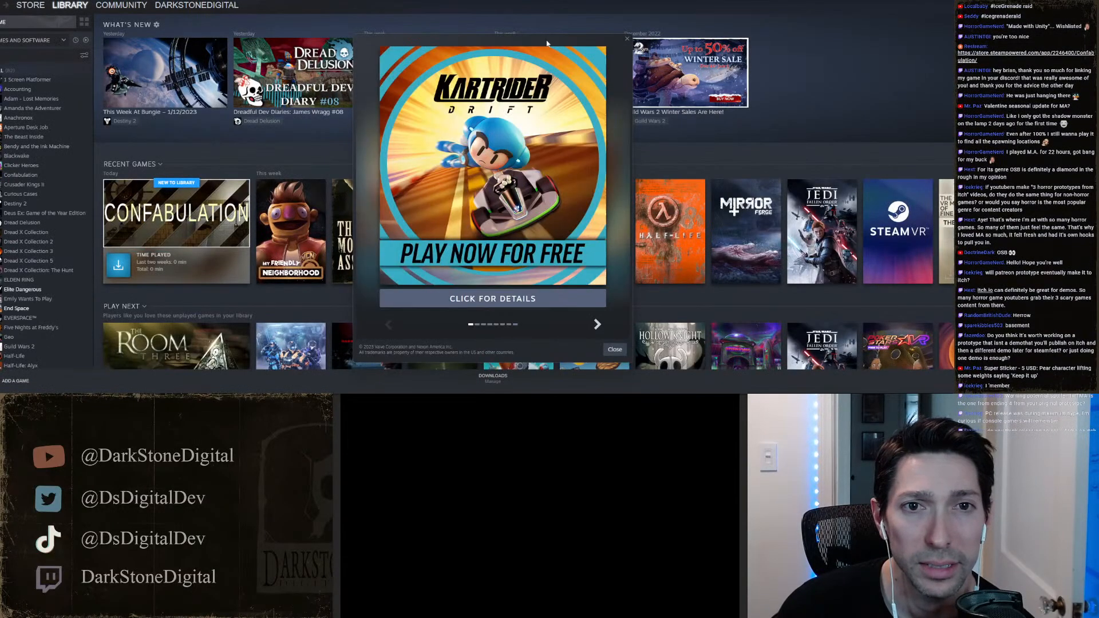
Step: In Steam, dismiss the KartRider Drift promotion and open the library page of Confabulation
{"action": "left_click", "coordinate": [627, 38]}
{"action": "mouse_move", "coordinate": [182, 218]}
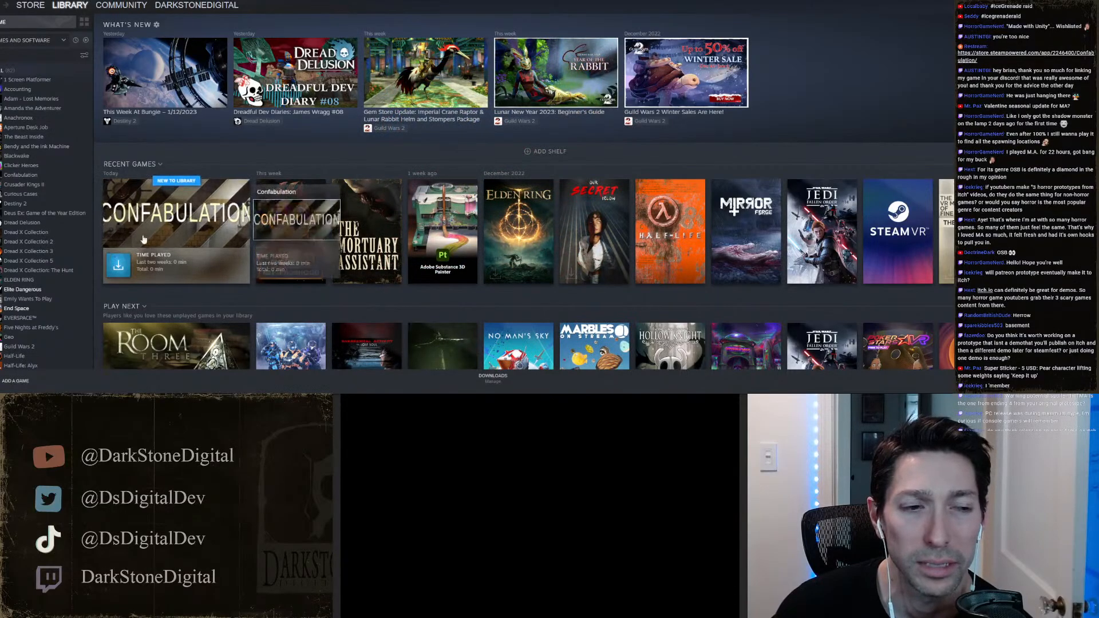
{"action": "left_click", "coordinate": [182, 218]}
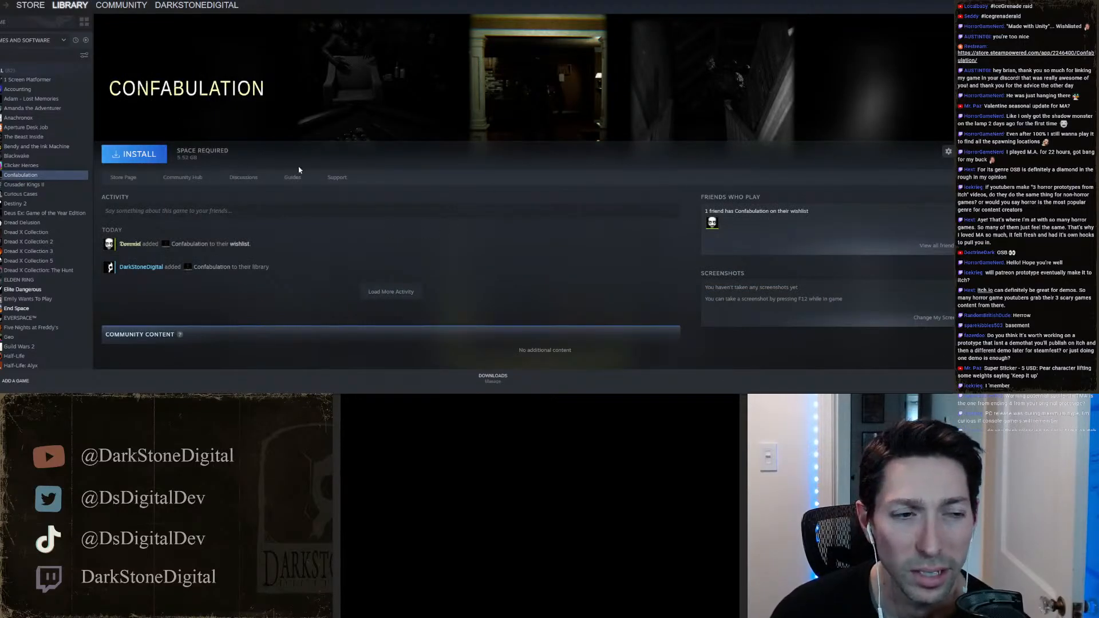
Step: Return to the Unity editor and exit Steam from the system tray
{"action": "key", "text": "alt+Tab"}
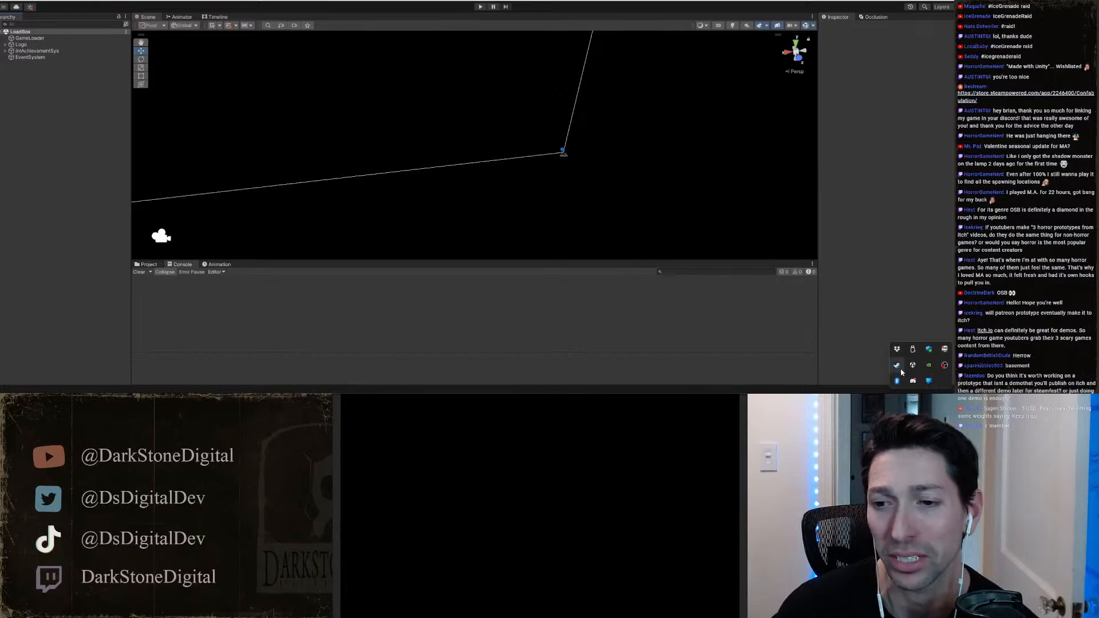
{"action": "right_click", "coordinate": [898, 365]}
{"action": "left_click", "coordinate": [909, 364]}
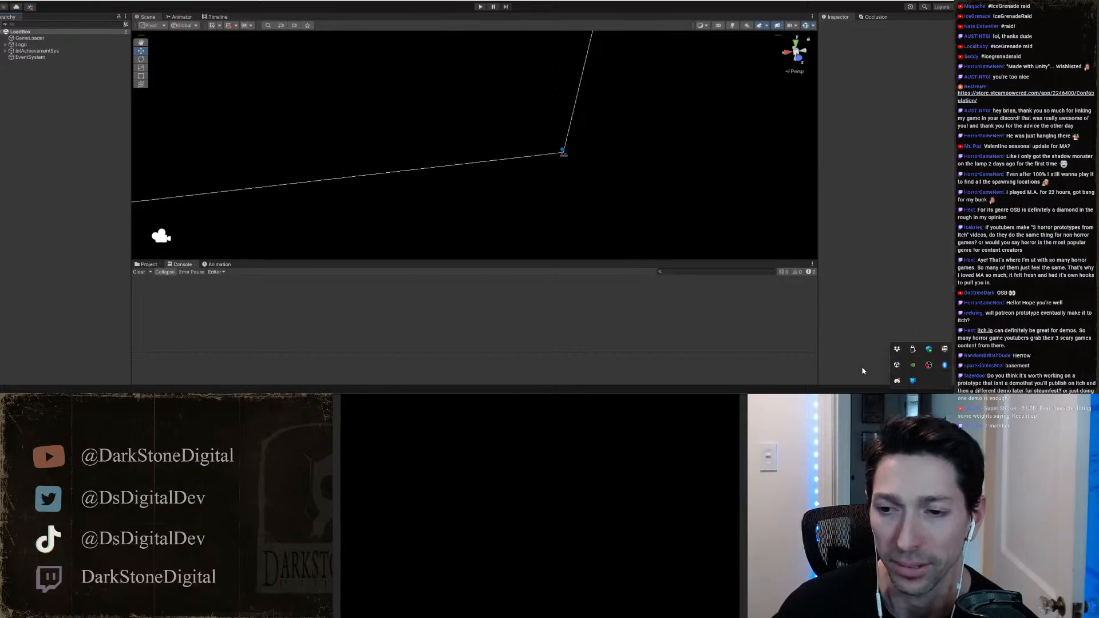
{"action": "left_click", "coordinate": [719, 2]}
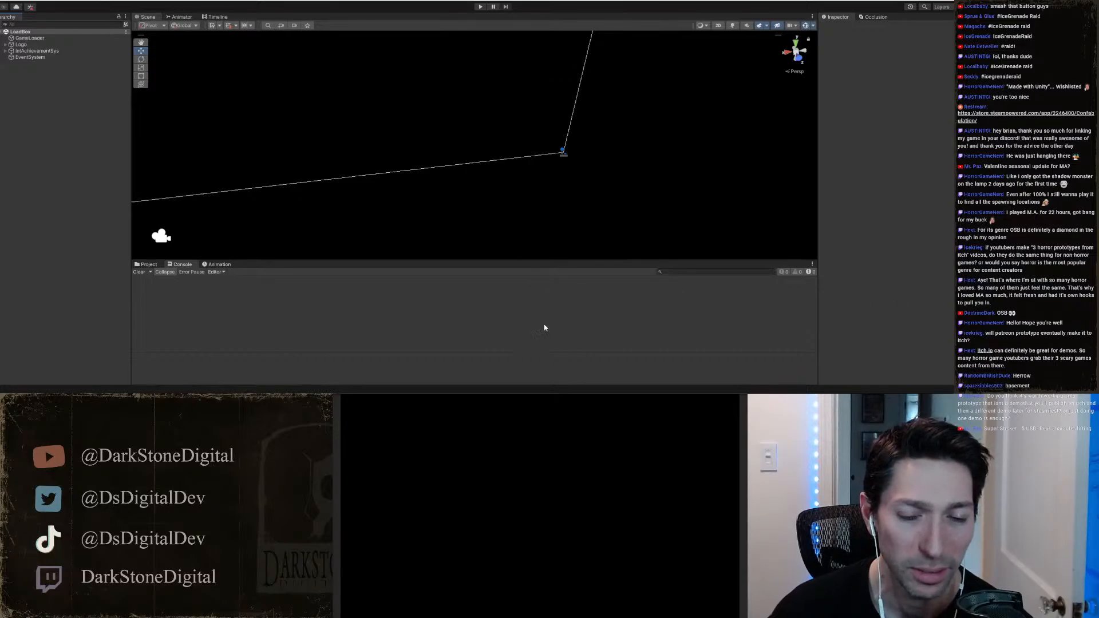
Step: Run the game from the editor again and open the options screen from its main menu
{"action": "mouse_move", "coordinate": [519, 397]}
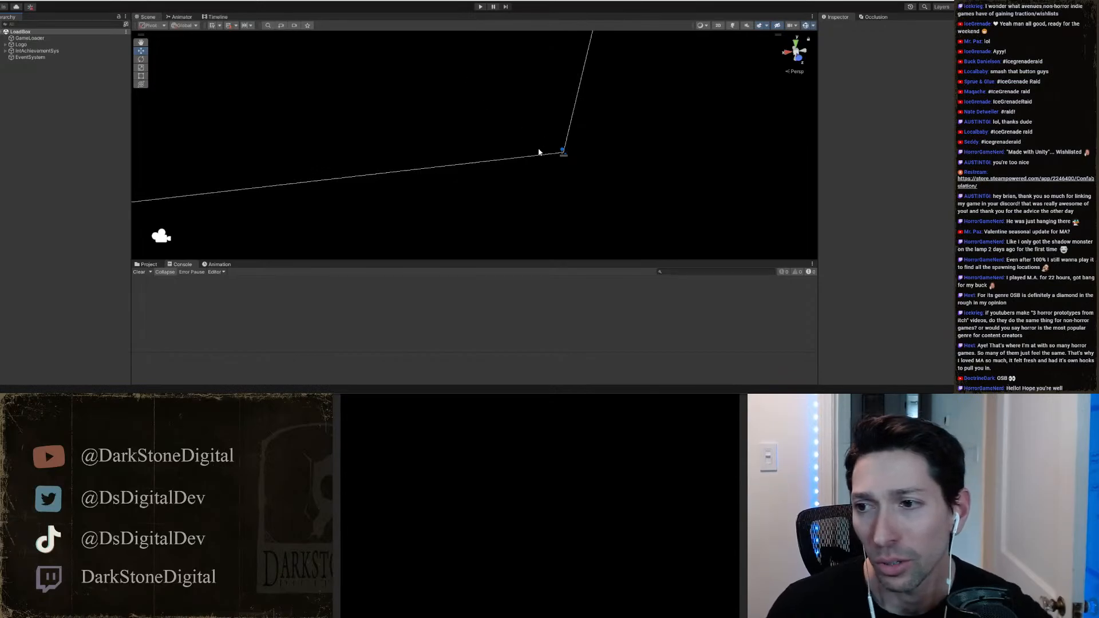
{"action": "left_click", "coordinate": [480, 7]}
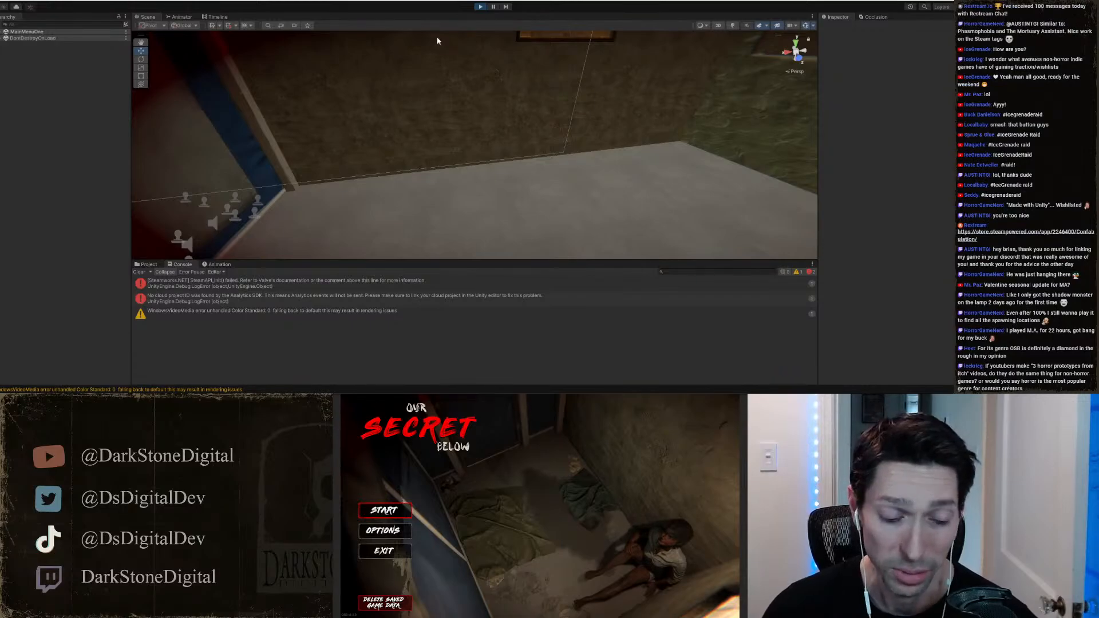
{"action": "key", "text": "Return"}
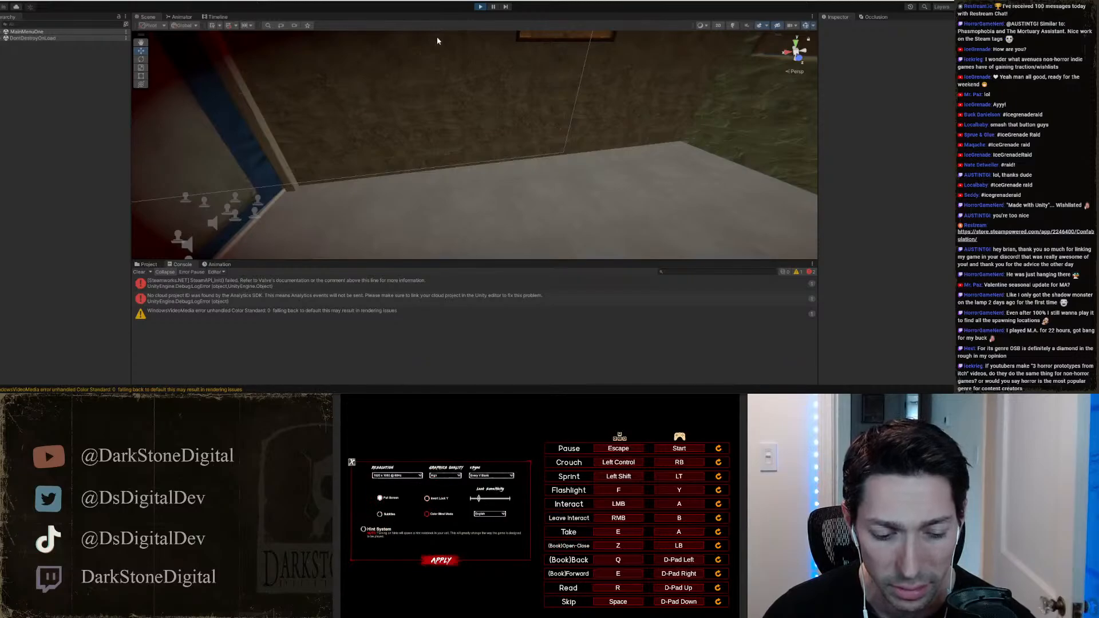
Step: Test directional navigation across the options screen, moving through the key bindings and back over the settings to Apply
{"action": "key", "text": "Right"}
{"action": "key", "text": "Right"}
{"action": "key", "text": "Up"}
{"action": "key", "text": "Up"}
{"action": "key", "text": "Up"}
{"action": "key", "text": "Up"}
{"action": "key", "text": "Up"}
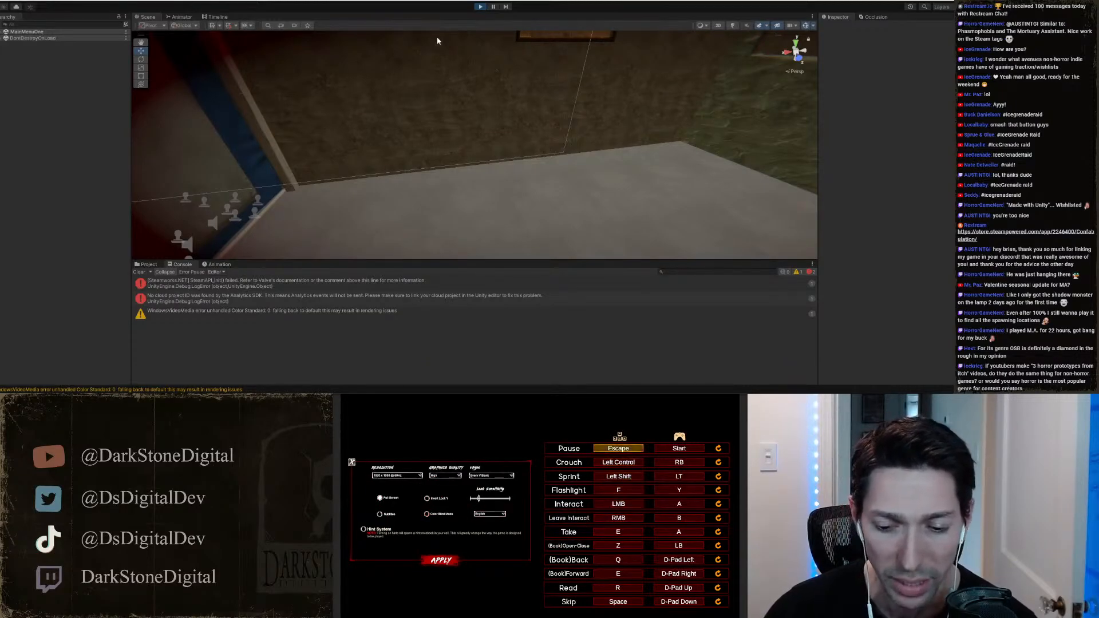
{"action": "key", "text": "Right"}
{"action": "key", "text": "Down"}
{"action": "key", "text": "Left"}
{"action": "key", "text": "Up"}
{"action": "key", "text": "Down"}
{"action": "key", "text": "Down"}
{"action": "key", "text": "Down"}
{"action": "key", "text": "Down"}
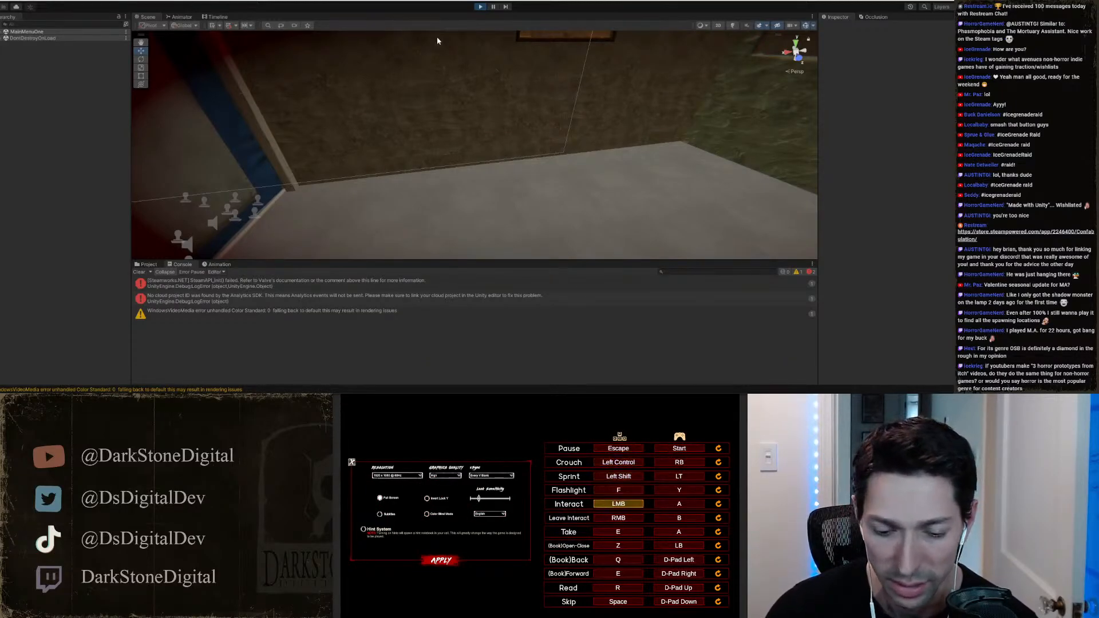
{"action": "key", "text": "Down"}
{"action": "key", "text": "Down"}
{"action": "key", "text": "Left"}
{"action": "key", "text": "Left"}
{"action": "key", "text": "Down"}
{"action": "key", "text": "Down"}
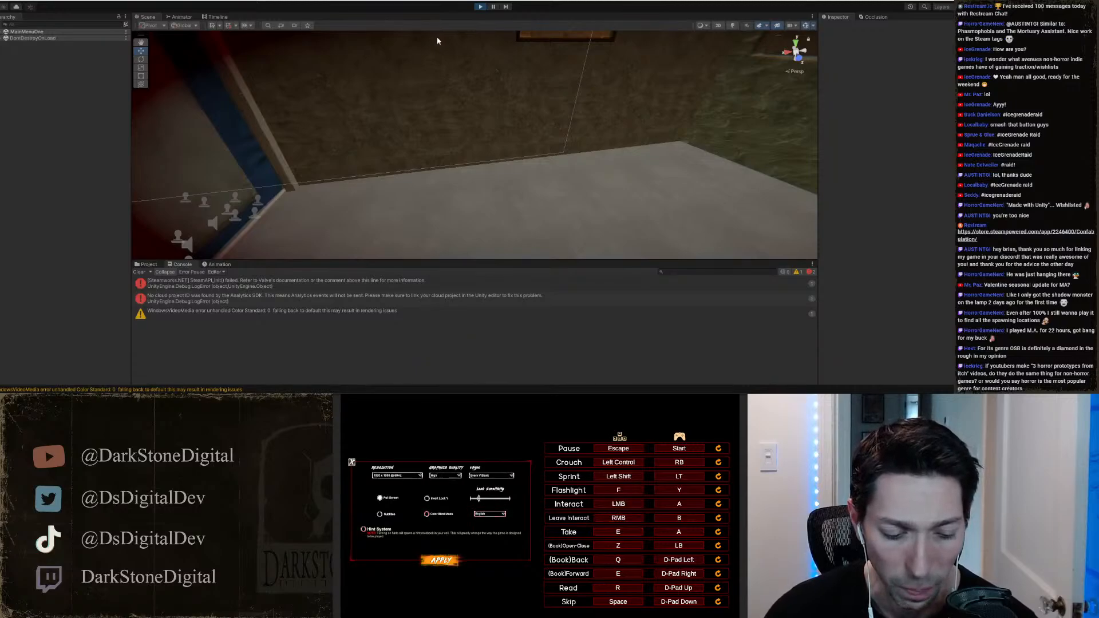
Step: Apply the options, start the basement level from the main menu, and open its pause menu
{"action": "key", "text": "Return"}
{"action": "key", "text": "Return"}
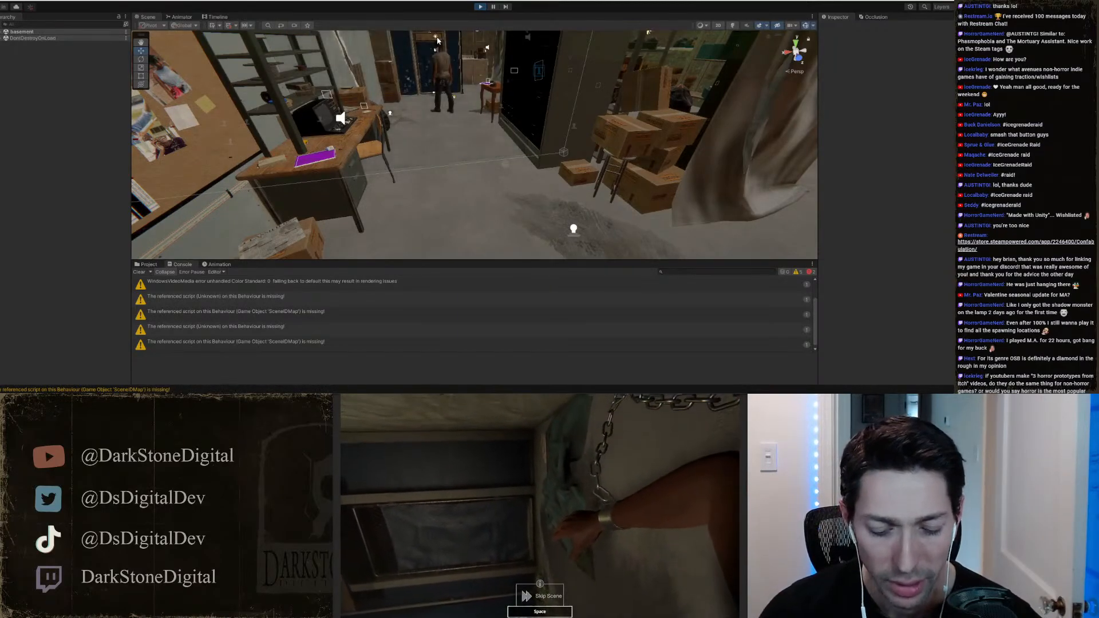
{"action": "key", "text": "Escape"}
{"action": "key", "text": "Escape"}
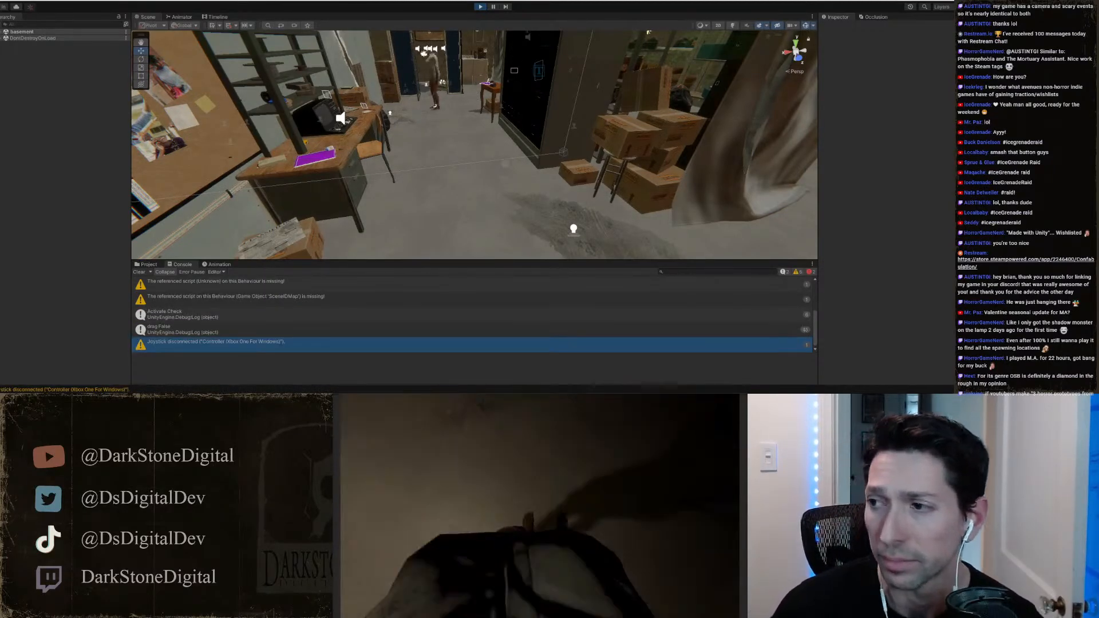
{"action": "key", "text": "Escape"}
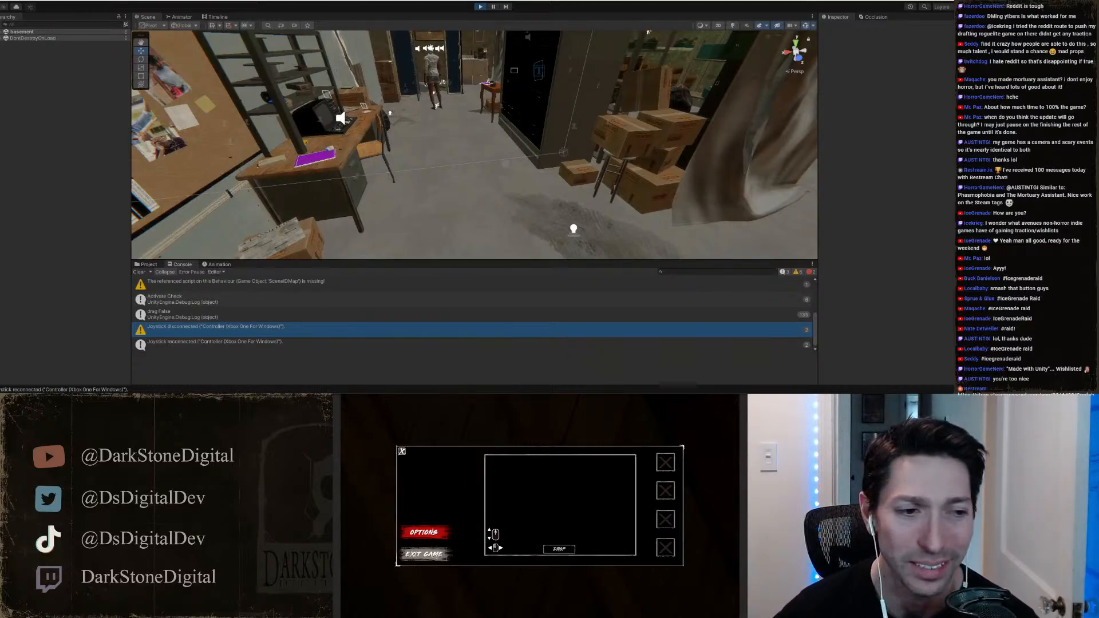
Step: Clear the console messages and check the options screen from the pause menu, closing both menus to resume play
{"action": "left_click", "coordinate": [139, 272]}
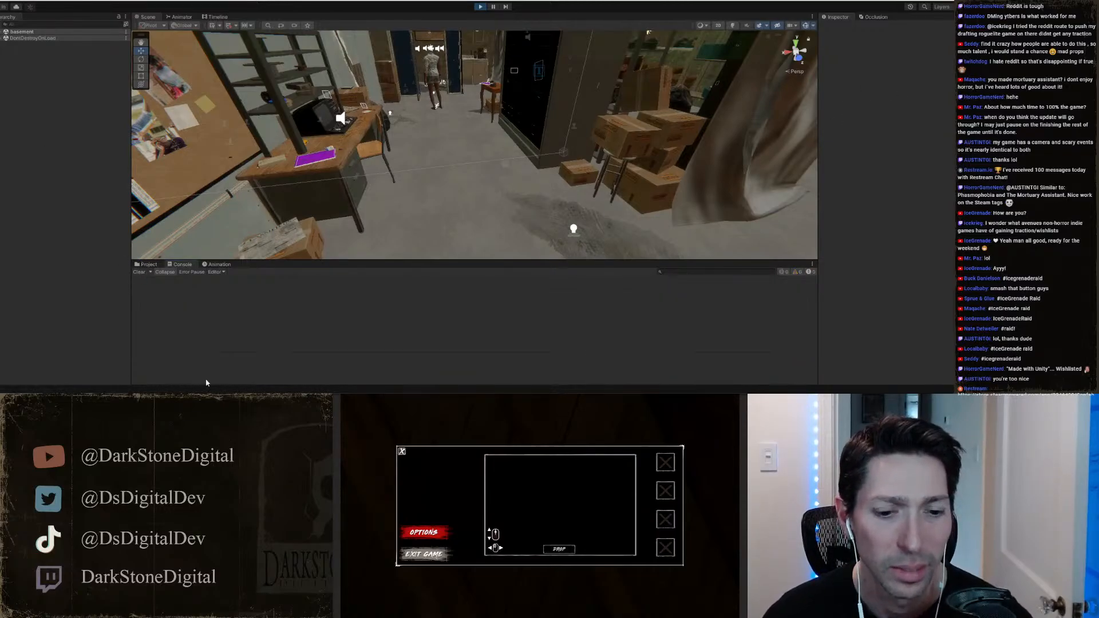
{"action": "left_click", "coordinate": [424, 533]}
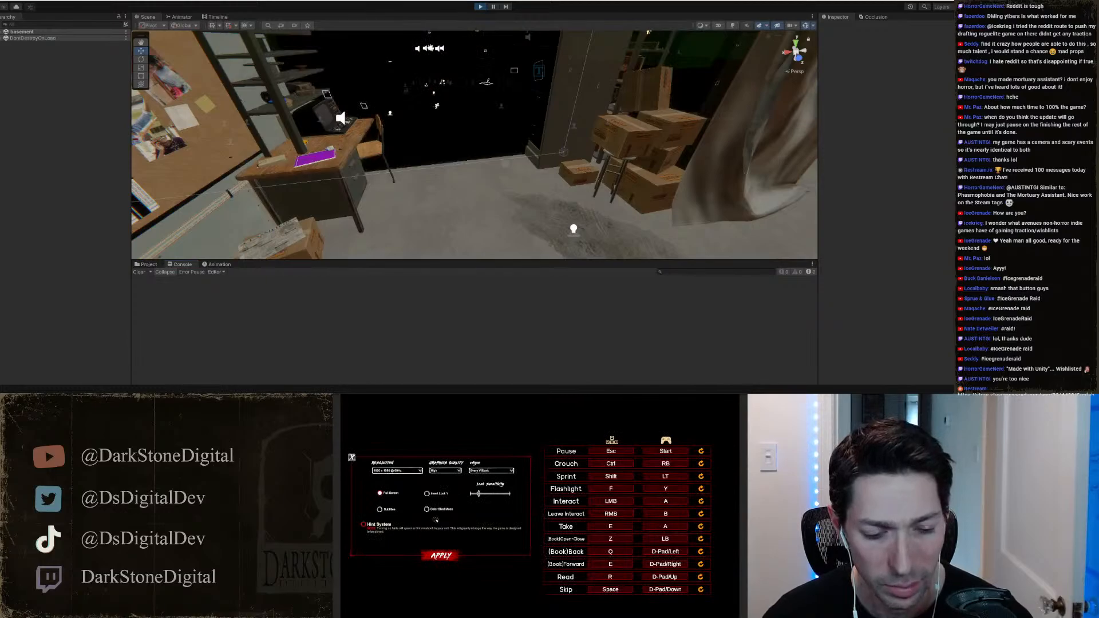
{"action": "left_click", "coordinate": [352, 459]}
{"action": "left_click", "coordinate": [401, 451]}
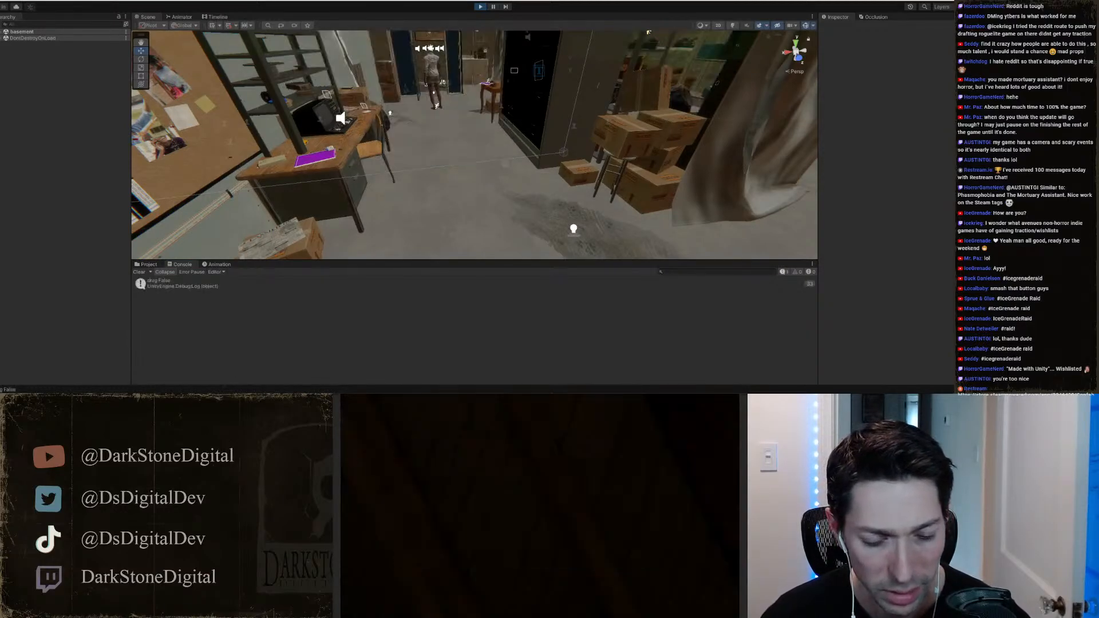
Step: Reopen the options from the pause menu, lower the Look Sensitivity slightly, apply it and resume play
{"action": "key", "text": "Escape"}
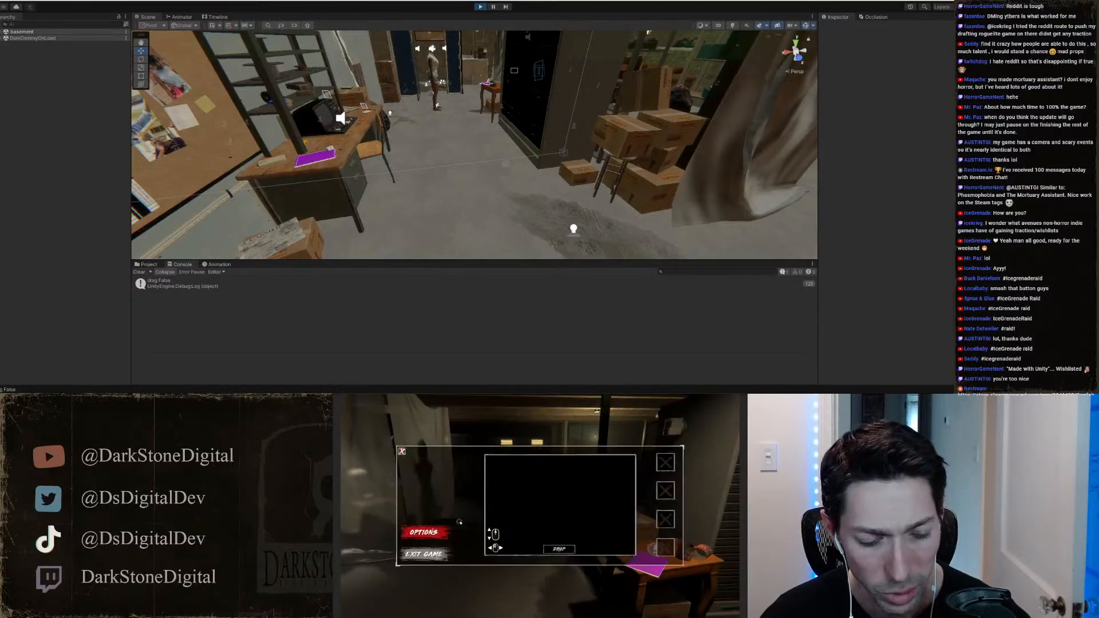
{"action": "left_click", "coordinate": [435, 528]}
{"action": "left_click_drag", "start_coordinate": [479, 493], "coordinate": [475, 494]}
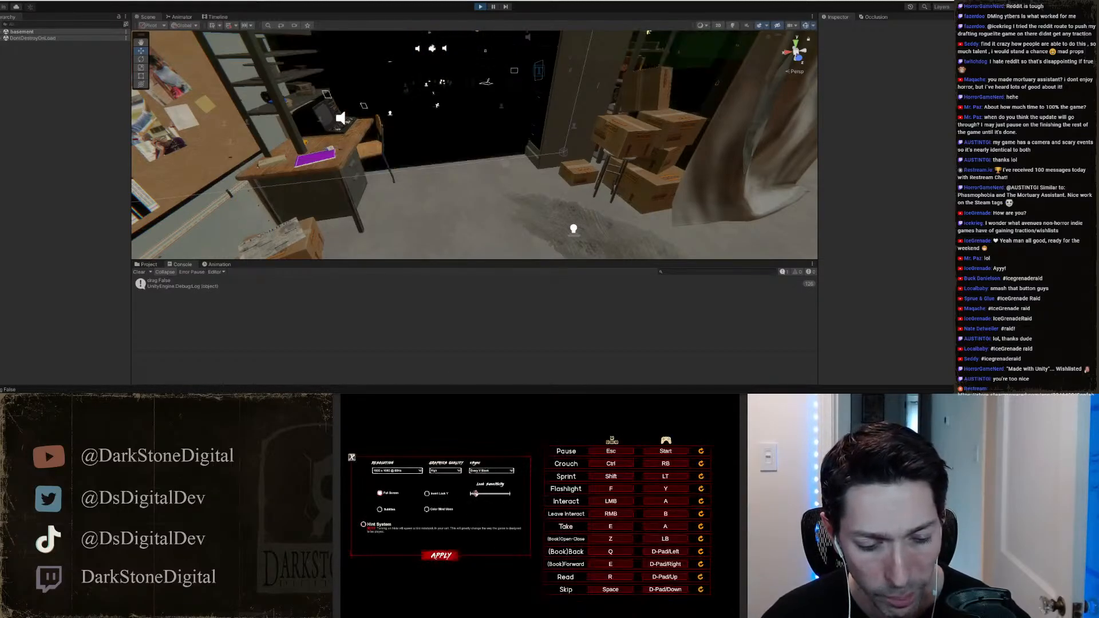
{"action": "left_click", "coordinate": [442, 555]}
{"action": "left_click", "coordinate": [402, 450]}
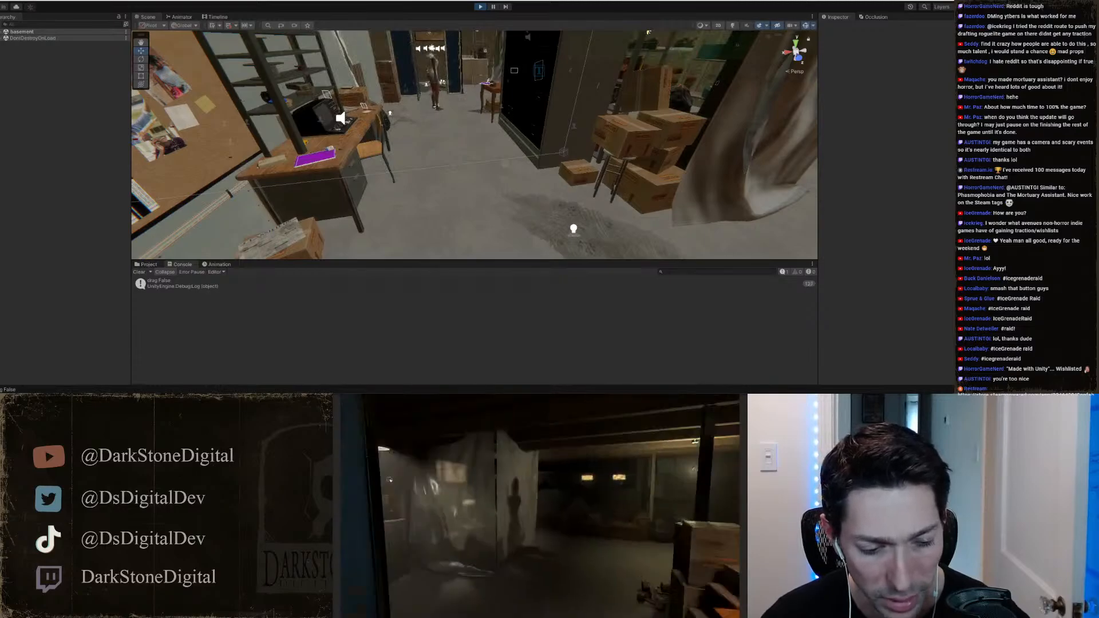
Step: Walk through the basement past the hanging sheets to the stacked boxes, and stop the editor playtest
{"action": "key", "text": "w"}
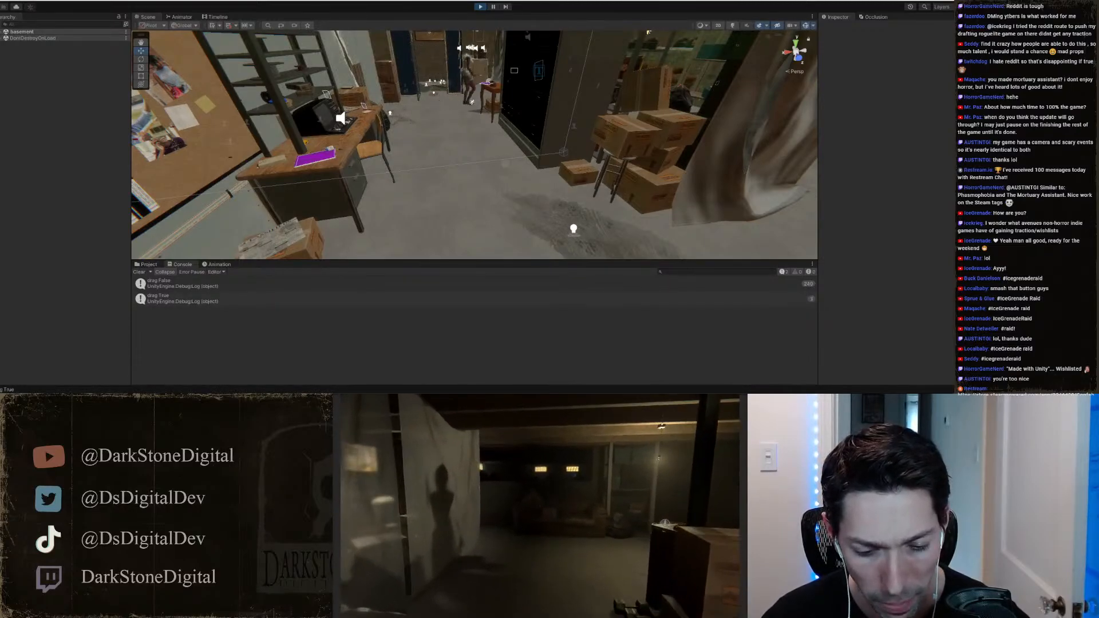
{"action": "key", "text": "w"}
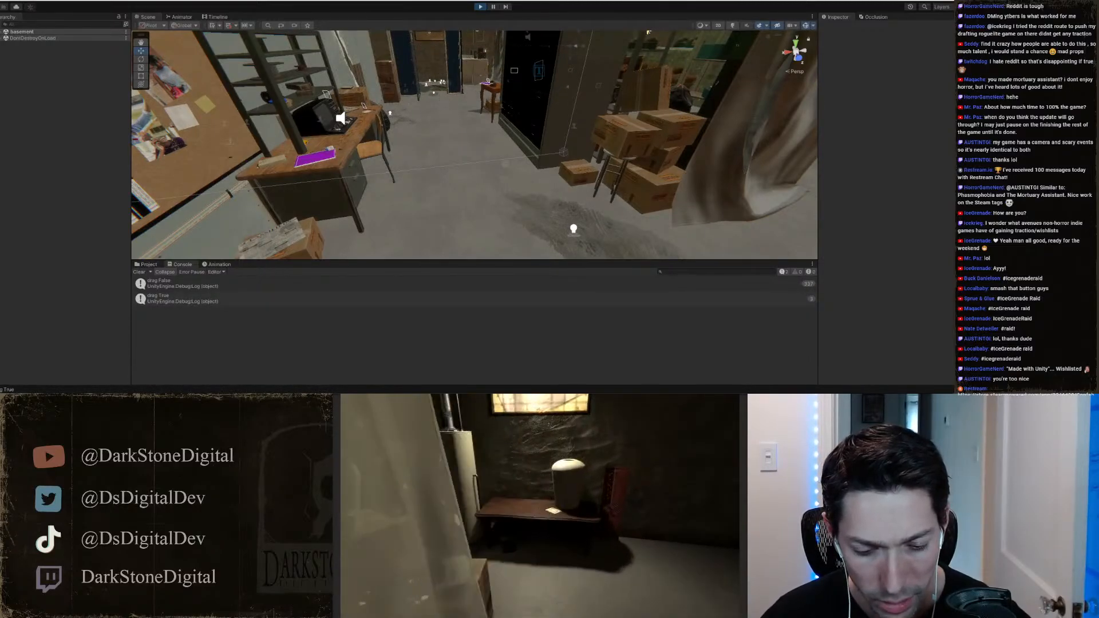
{"action": "key", "text": "w"}
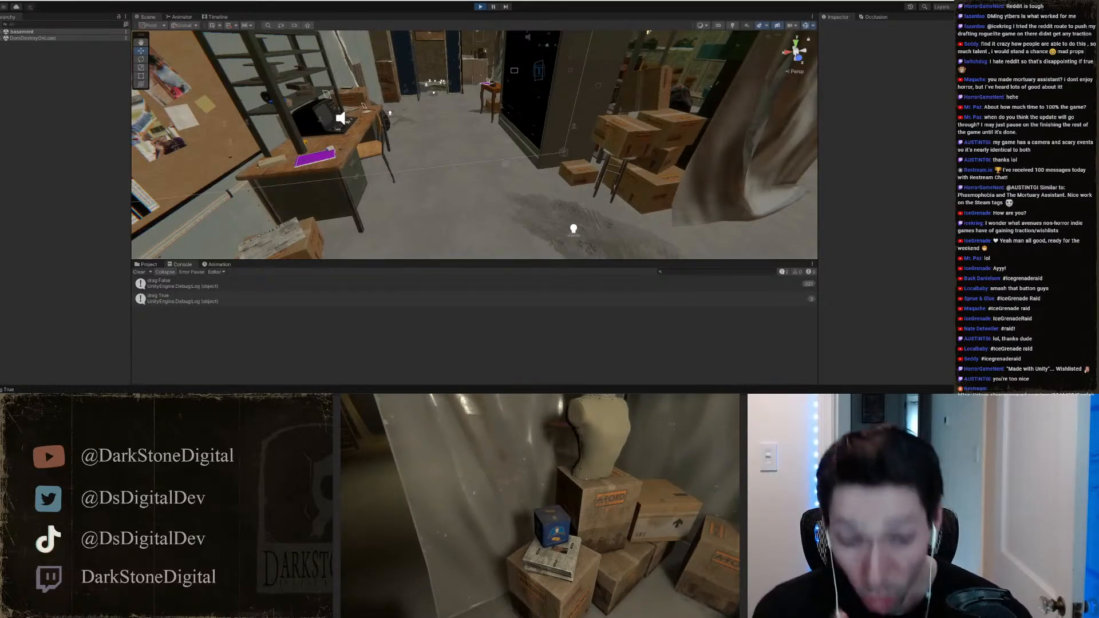
{"action": "key", "text": "Escape"}
{"action": "left_click", "coordinate": [482, 8]}
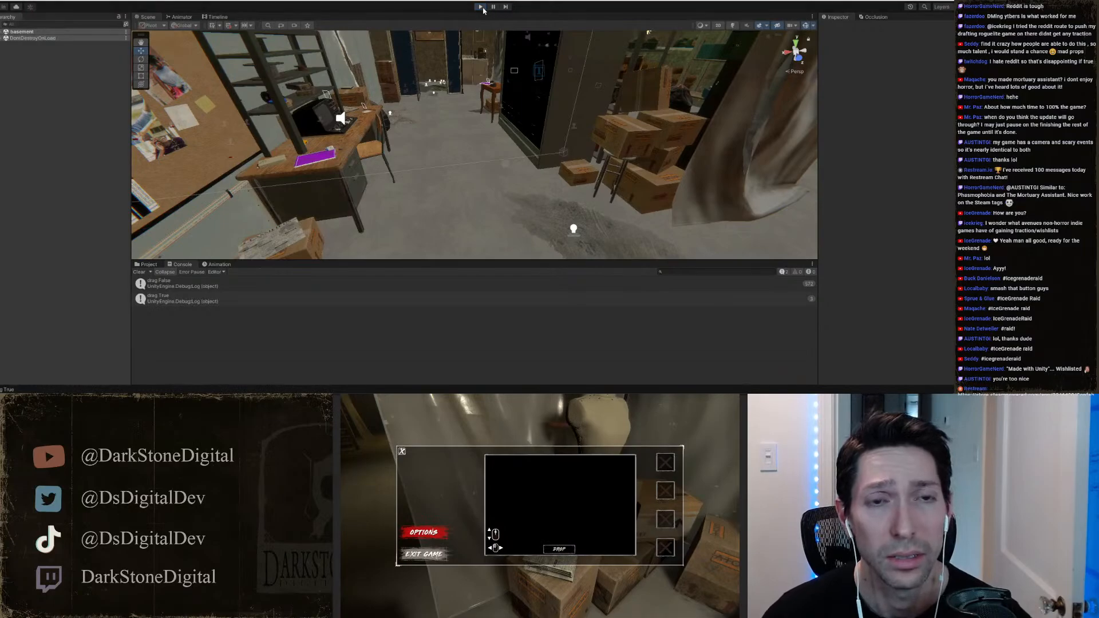
Step: Show the project's Scenes folder and select the basement scene
{"action": "left_click", "coordinate": [144, 264]}
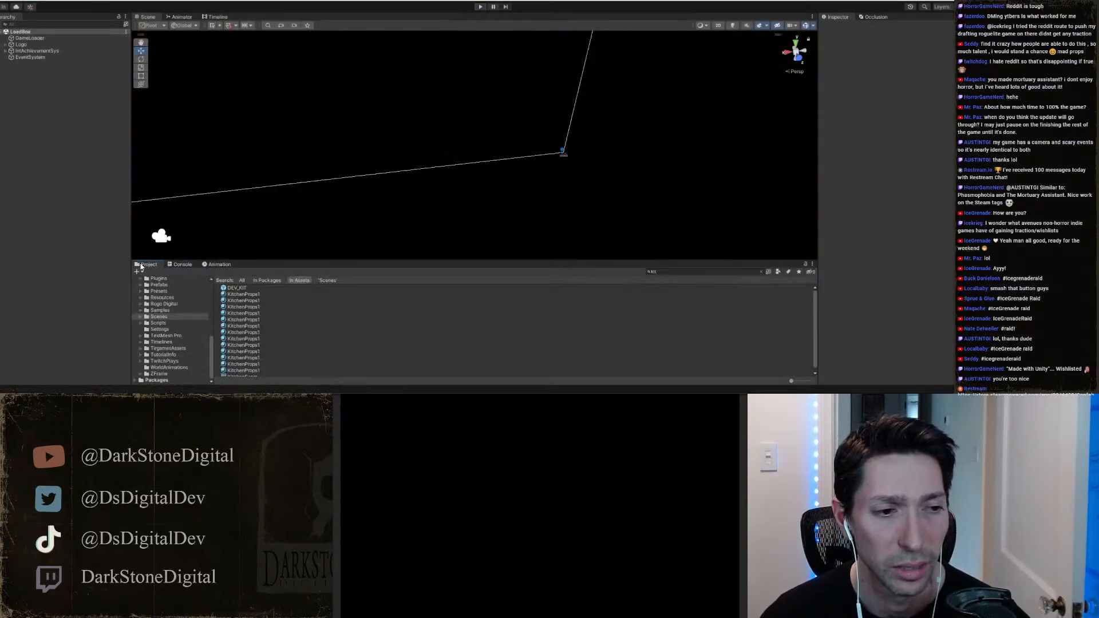
{"action": "left_click", "coordinate": [165, 317]}
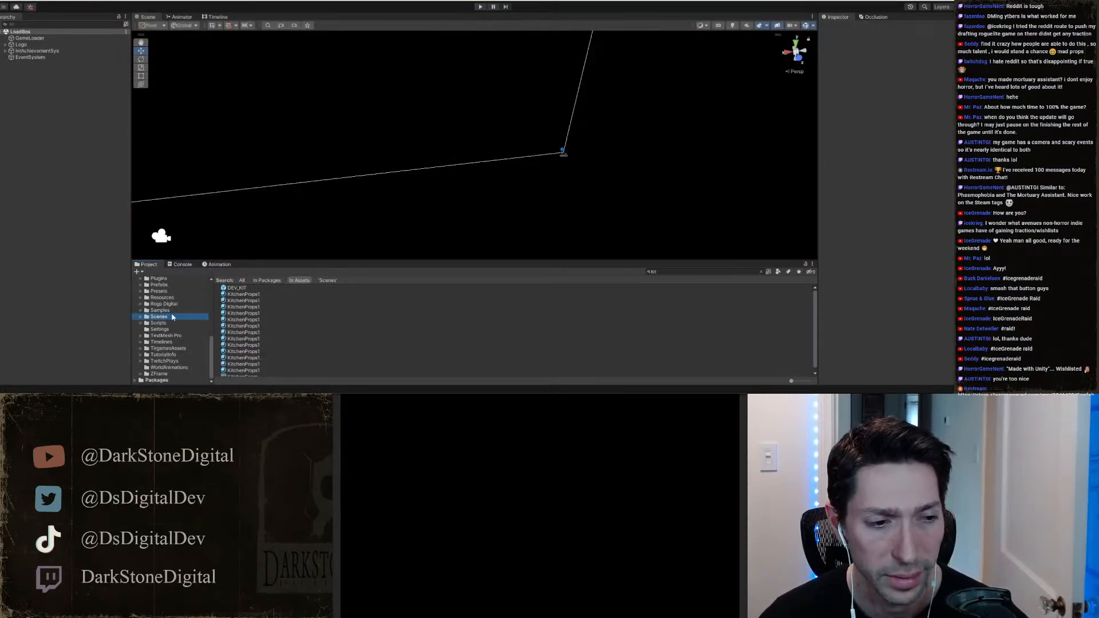
{"action": "left_click", "coordinate": [166, 311]}
{"action": "left_click", "coordinate": [169, 317]}
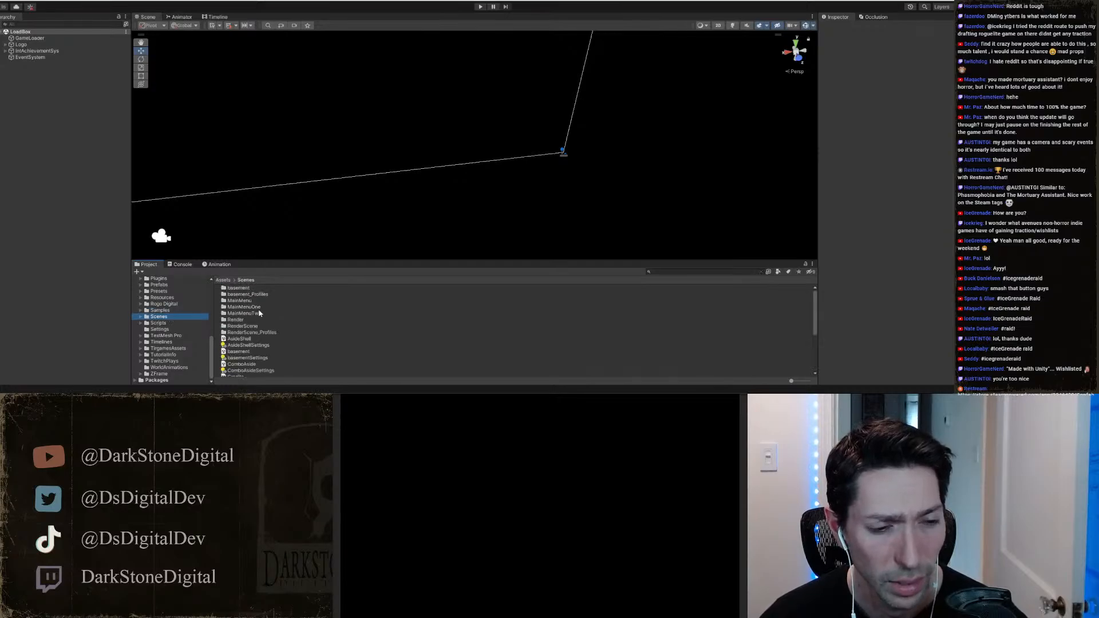
{"action": "scroll", "coordinate": [247, 340], "scroll_direction": "down", "scroll_amount": 1}
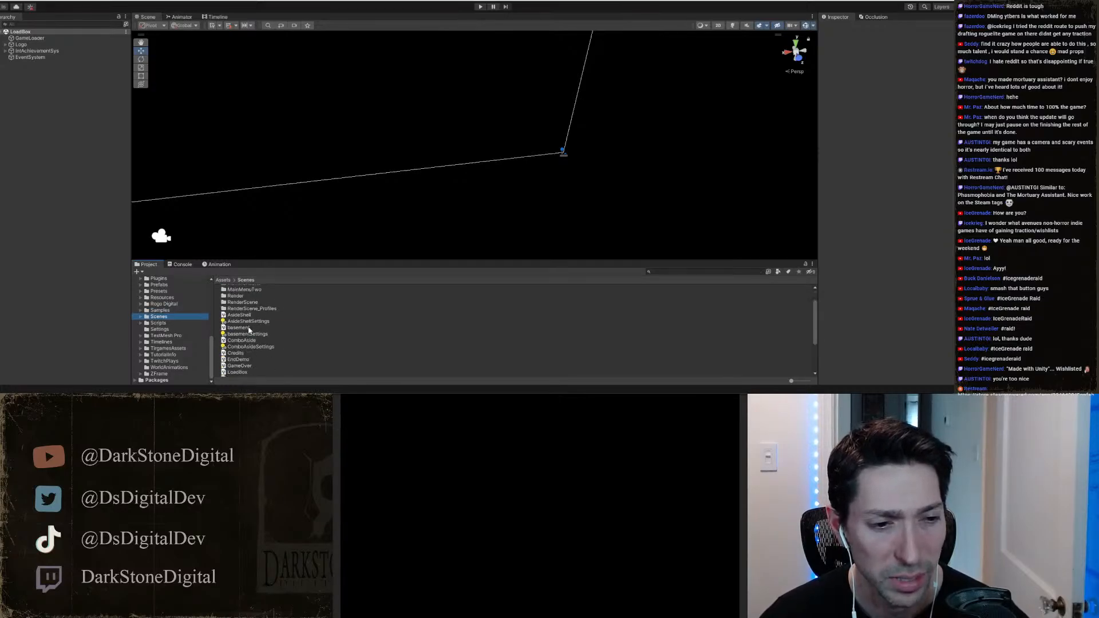
{"action": "left_click", "coordinate": [248, 327]}
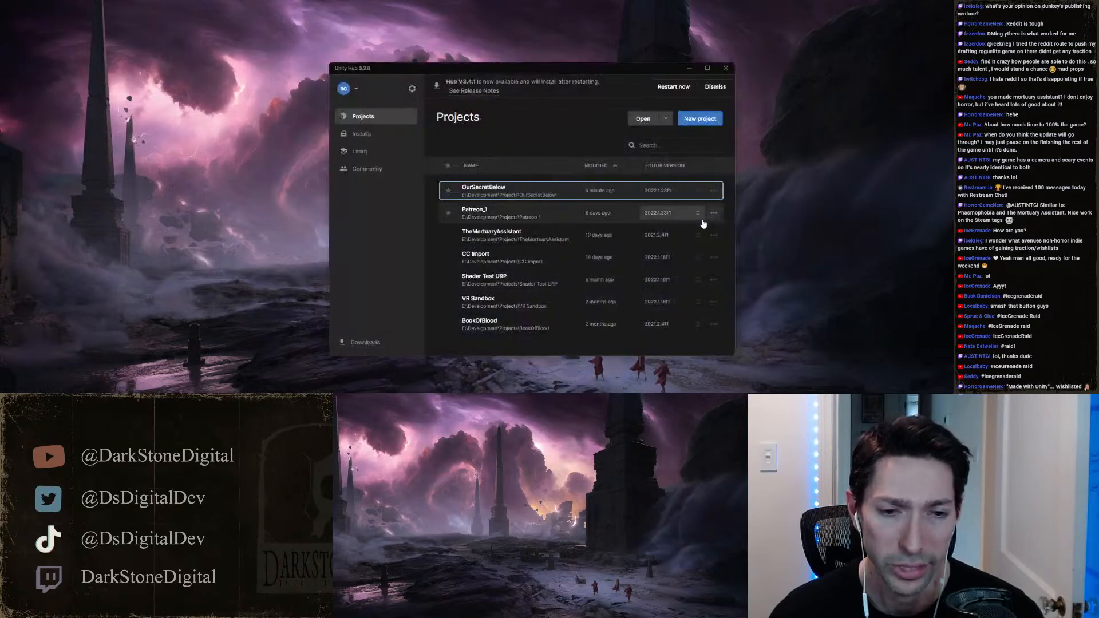
Step: Switch to Unity Hub, open the Patreon_1 project and clear its console messages
{"action": "double_click", "coordinate": [488, 212]}
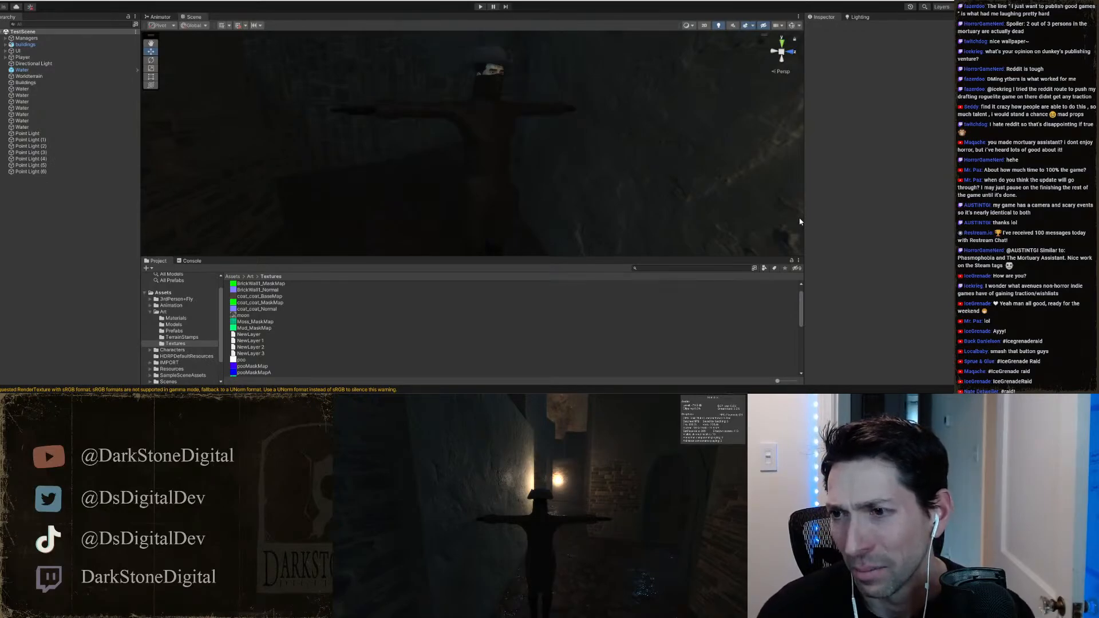
{"action": "left_click", "coordinate": [191, 260]}
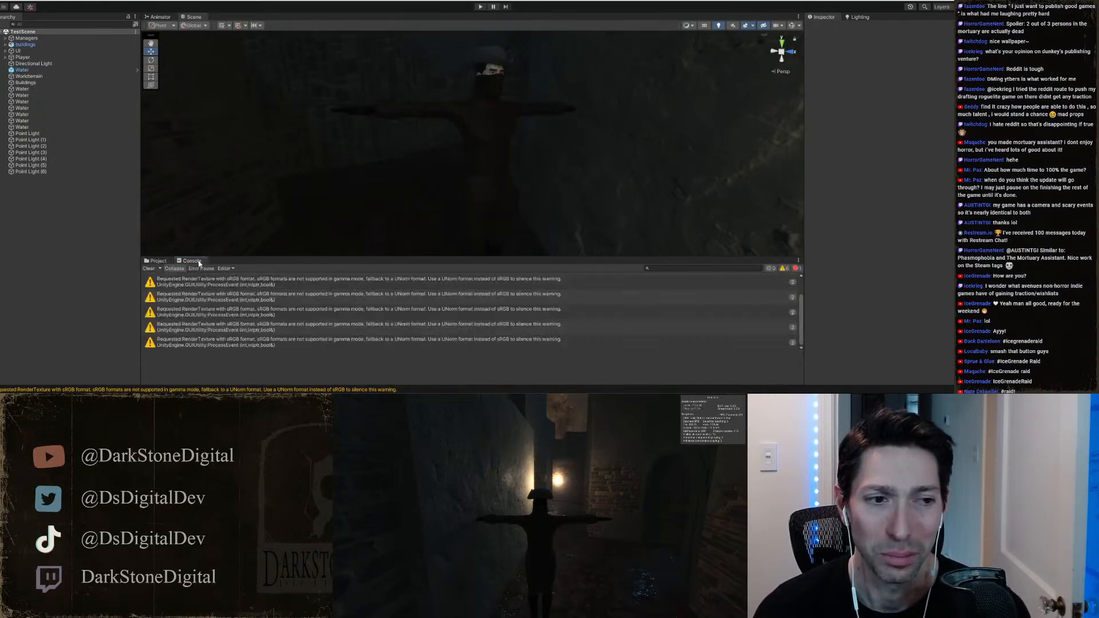
{"action": "left_click", "coordinate": [148, 268]}
Step: Start playing TestScene and run the character through the lamp-lit brick alleys and out under the open night sky
{"action": "right_click_drag", "start_coordinate": [490, 188], "coordinate": [574, 150]}
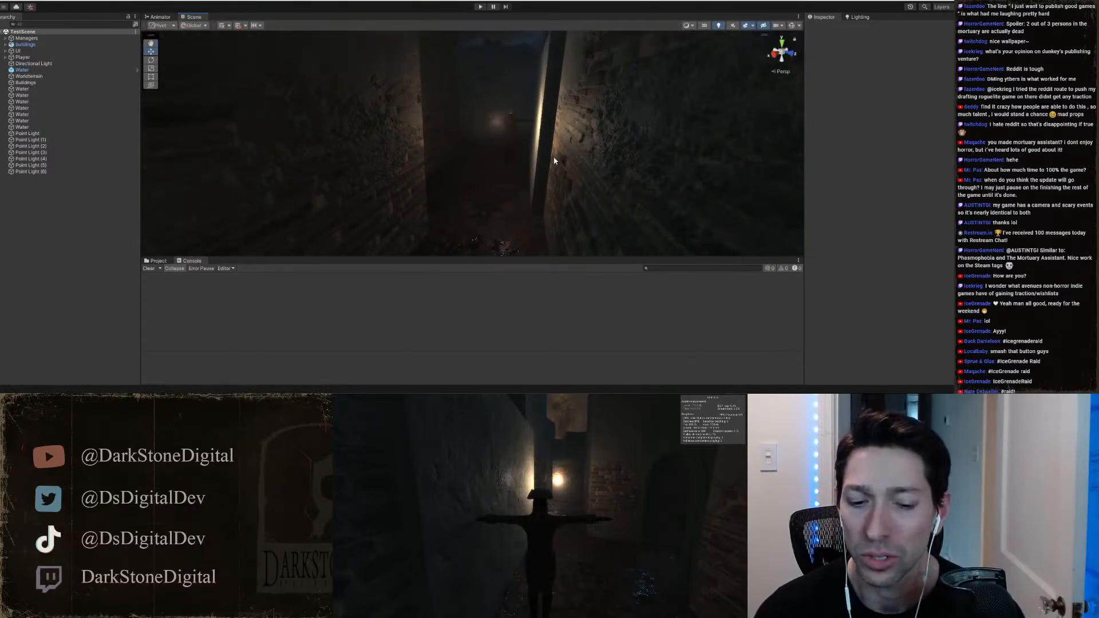
{"action": "left_click", "coordinate": [481, 7]}
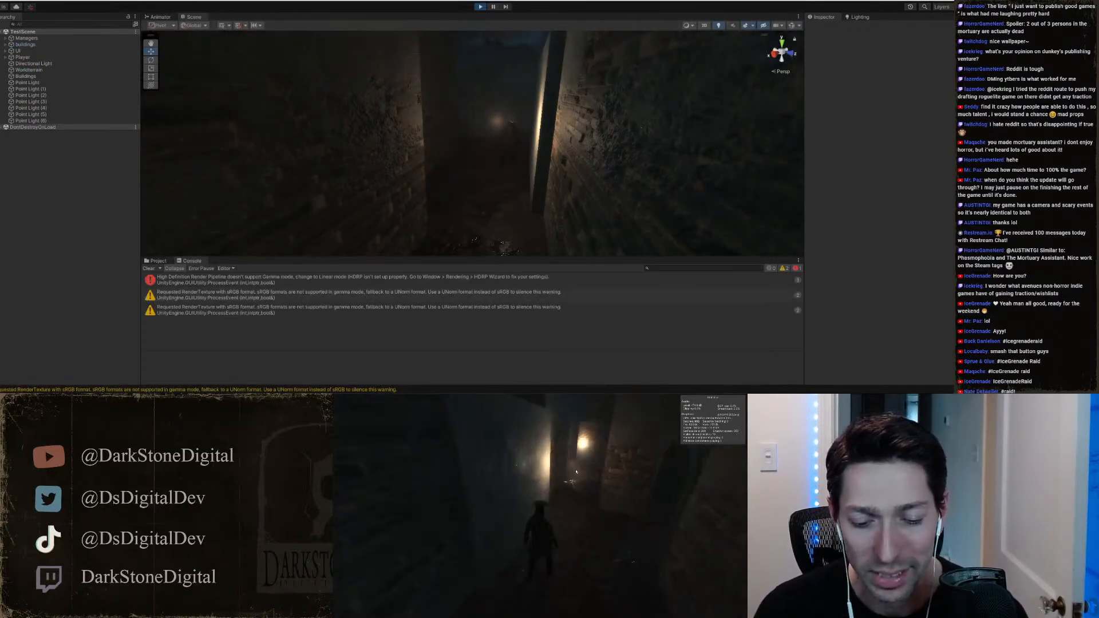
{"action": "key", "text": "w"}
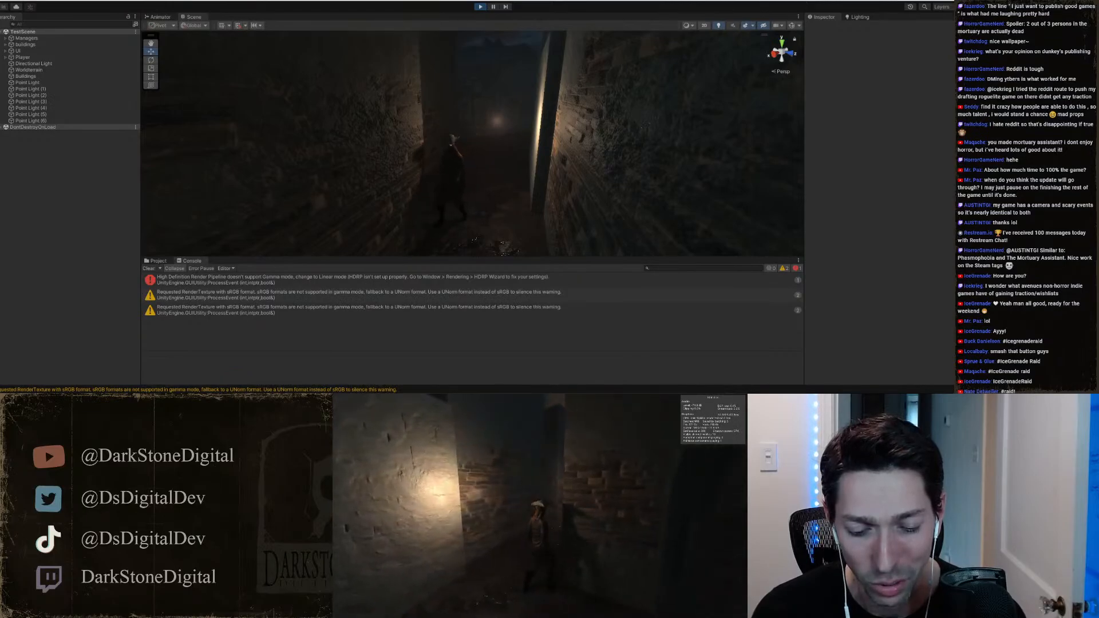
{"action": "key", "text": "w"}
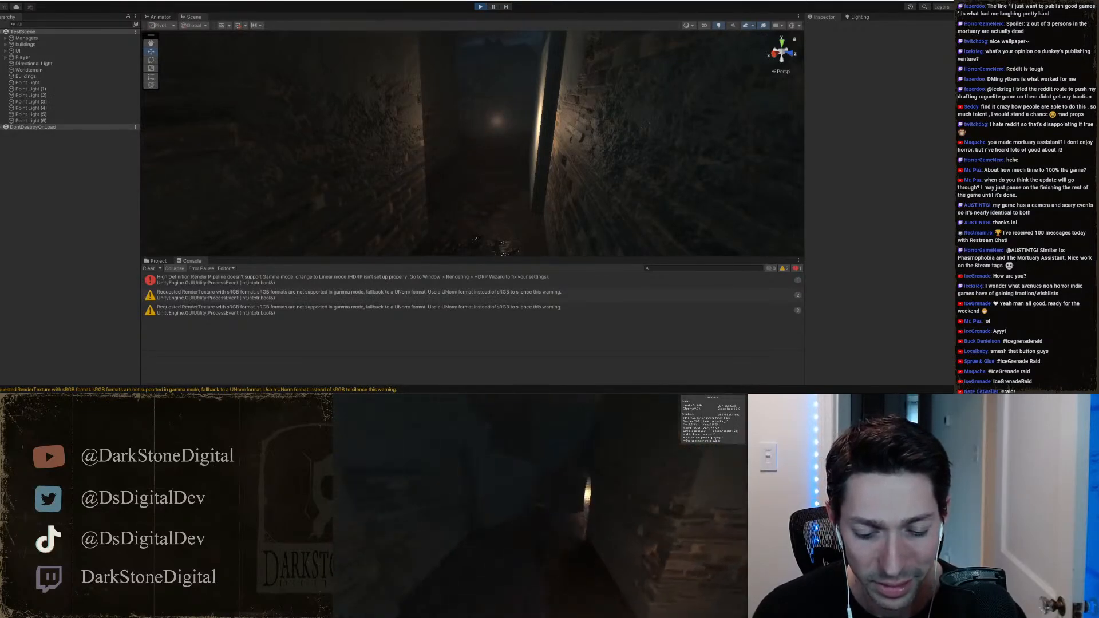
{"action": "key", "text": "w"}
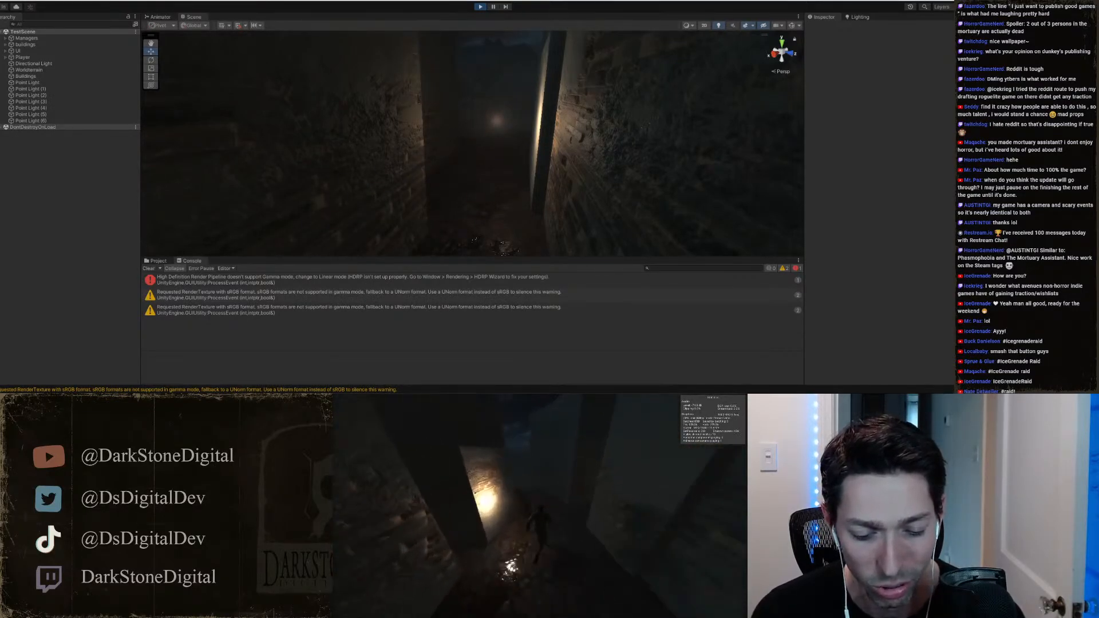
{"action": "key", "text": "s"}
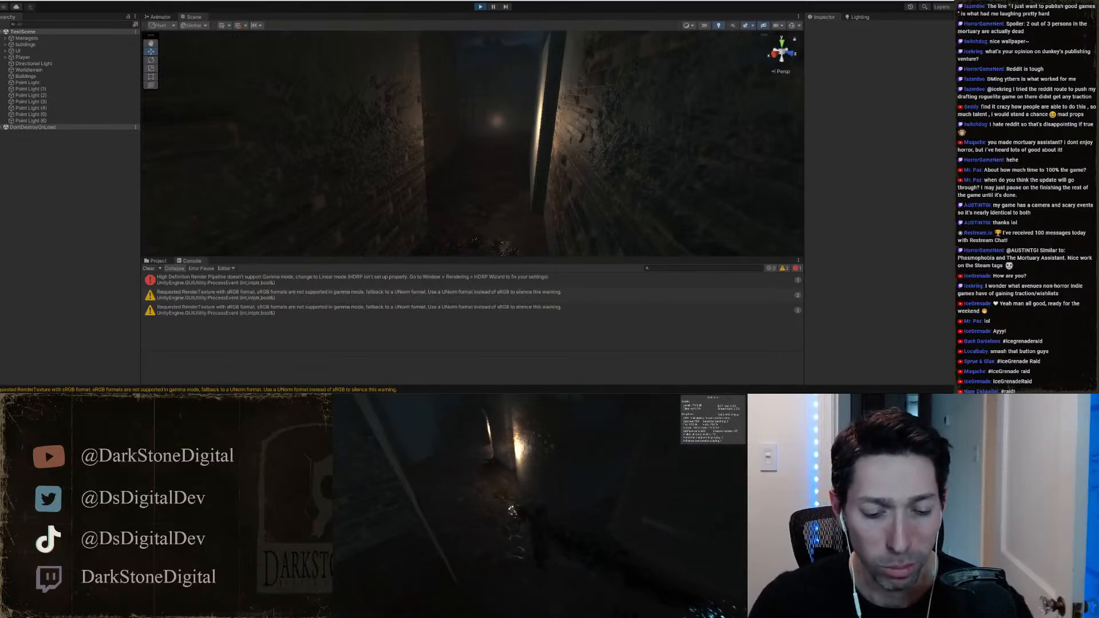
{"action": "key", "text": "w"}
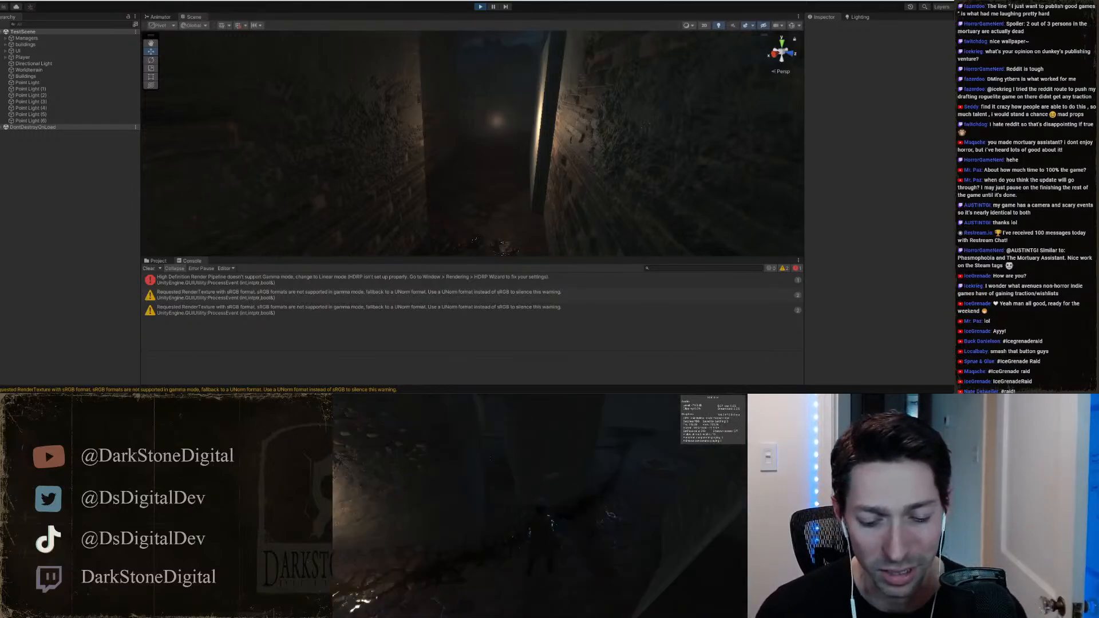
{"action": "key", "text": "w"}
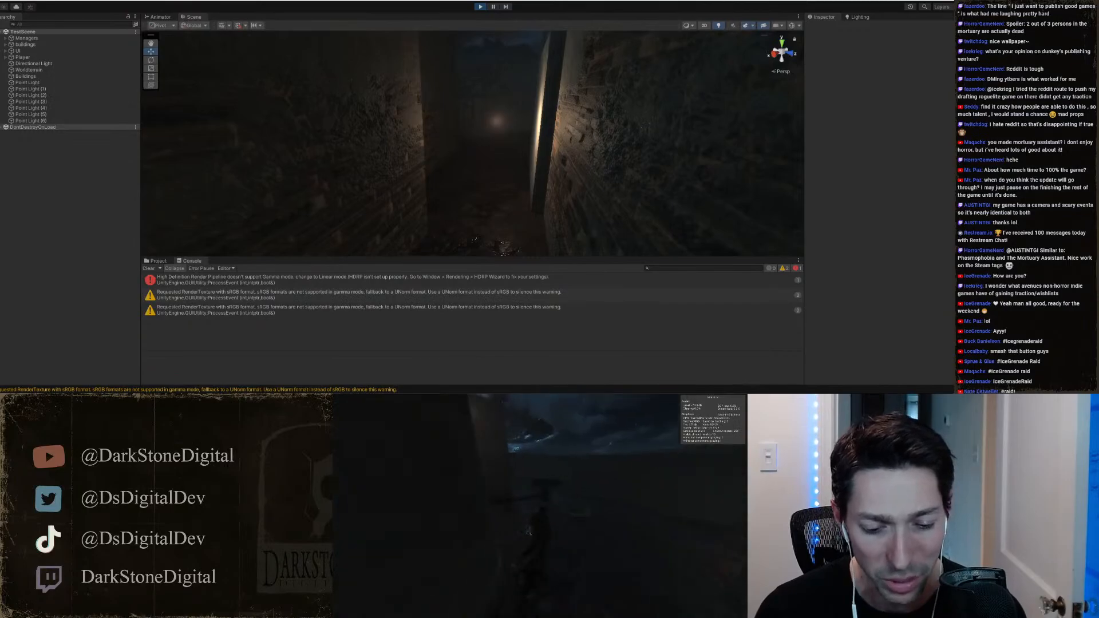
{"action": "key", "text": "w"}
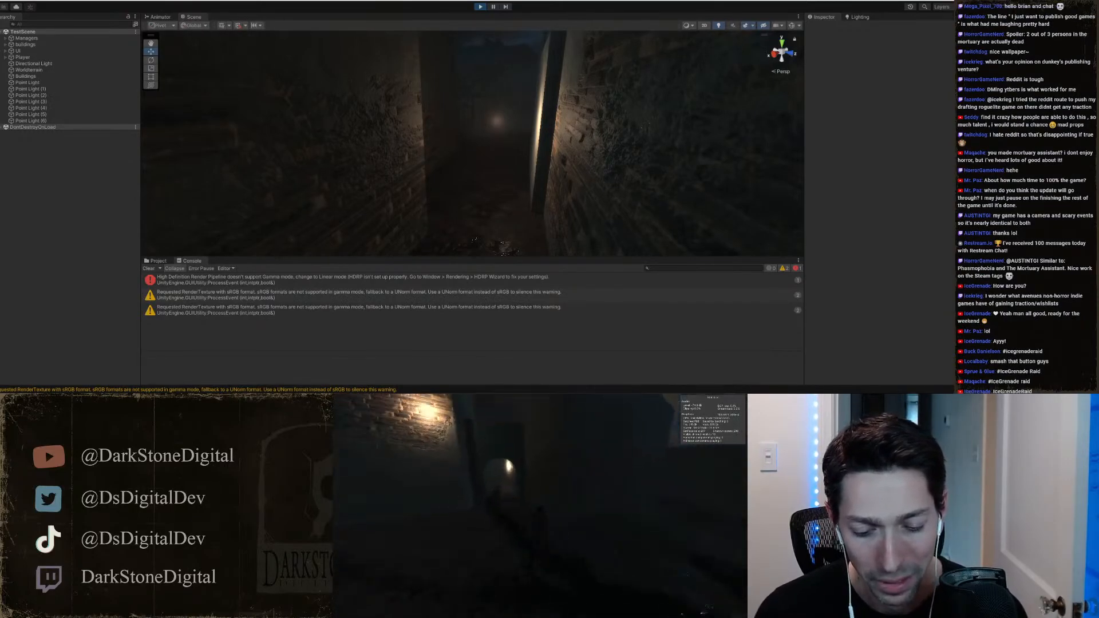
Step: Run the character through the archway and along the wet alley beyond it toward the wall lamps
{"action": "key", "text": "w"}
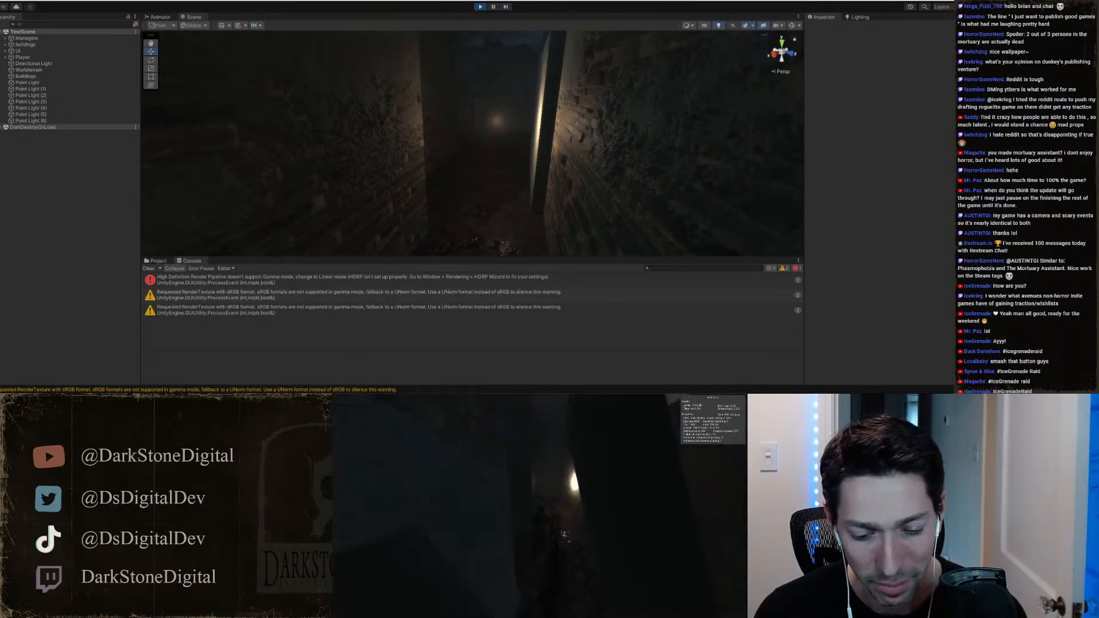
{"action": "key", "text": "w"}
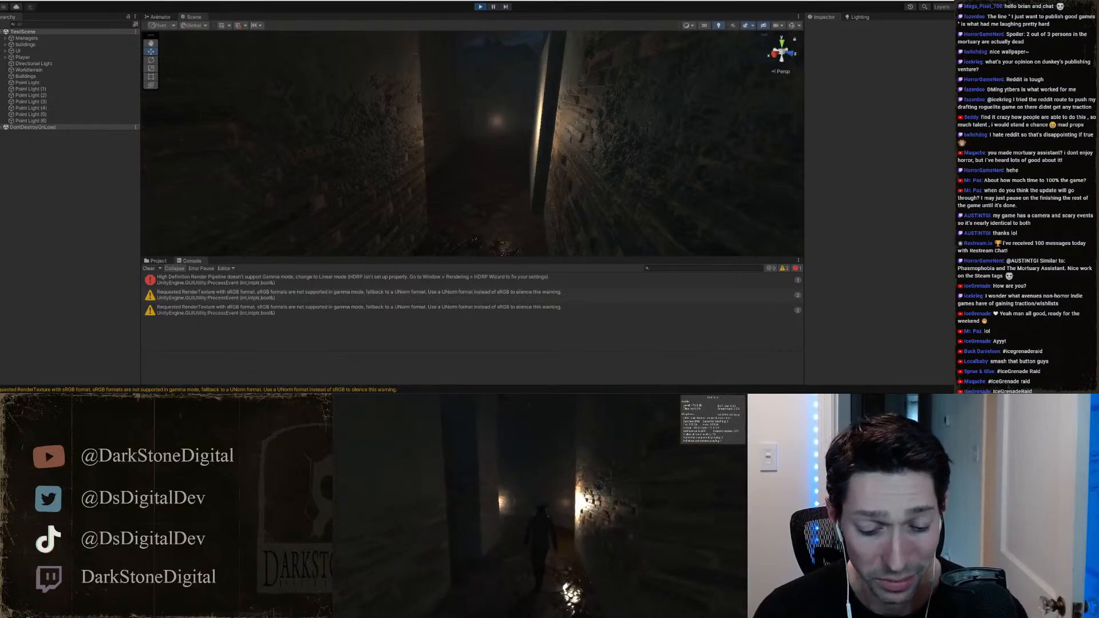
{"action": "key", "text": "w"}
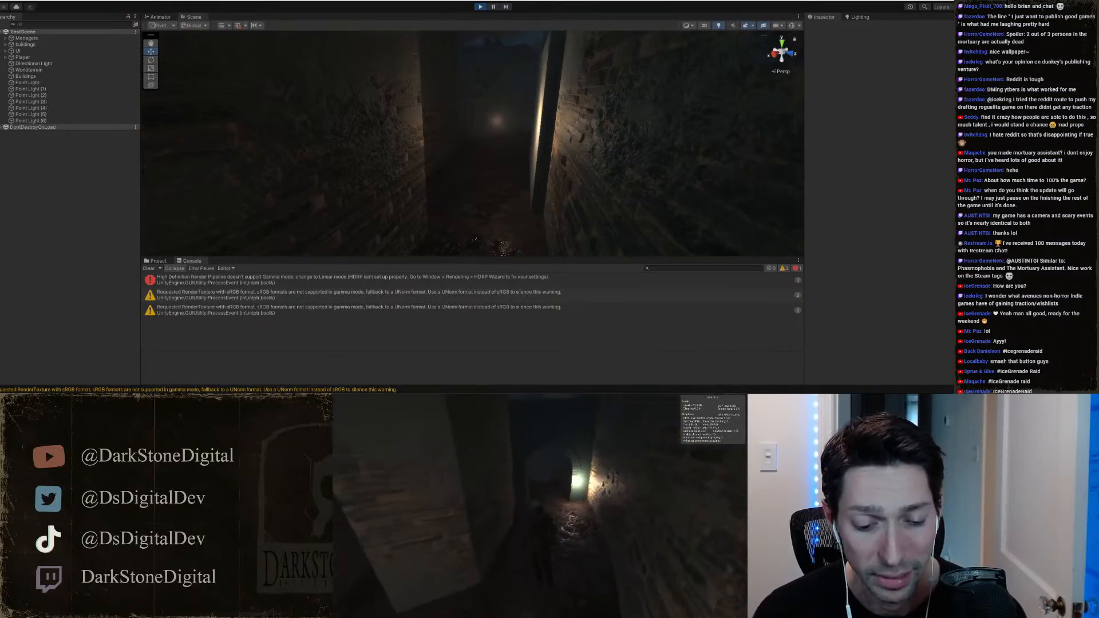
{"action": "key", "text": "w"}
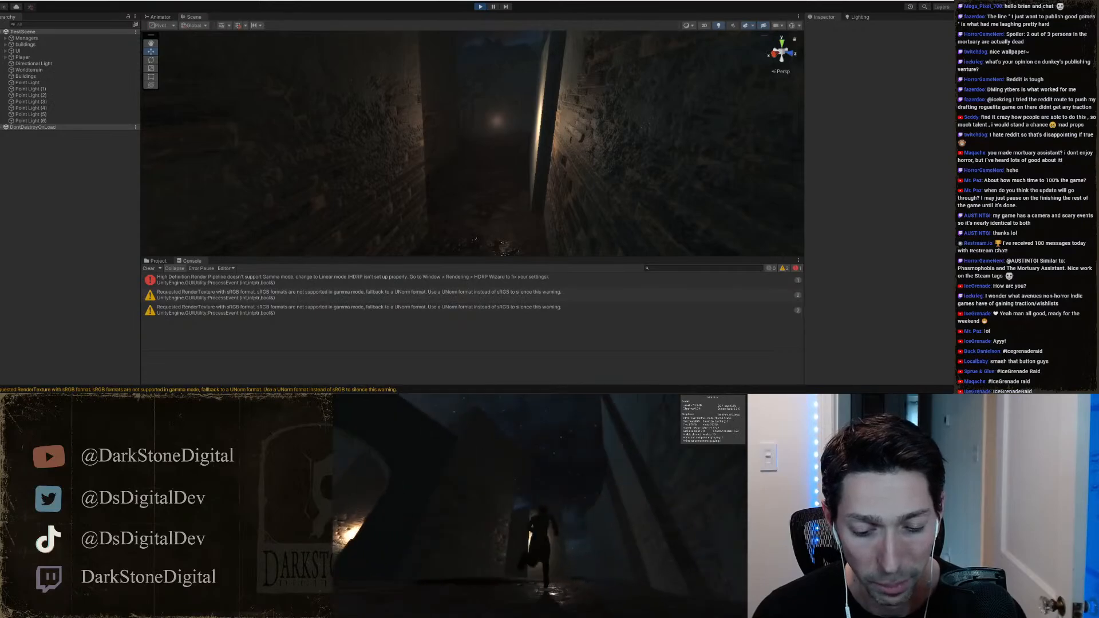
{"action": "key", "text": "Escape"}
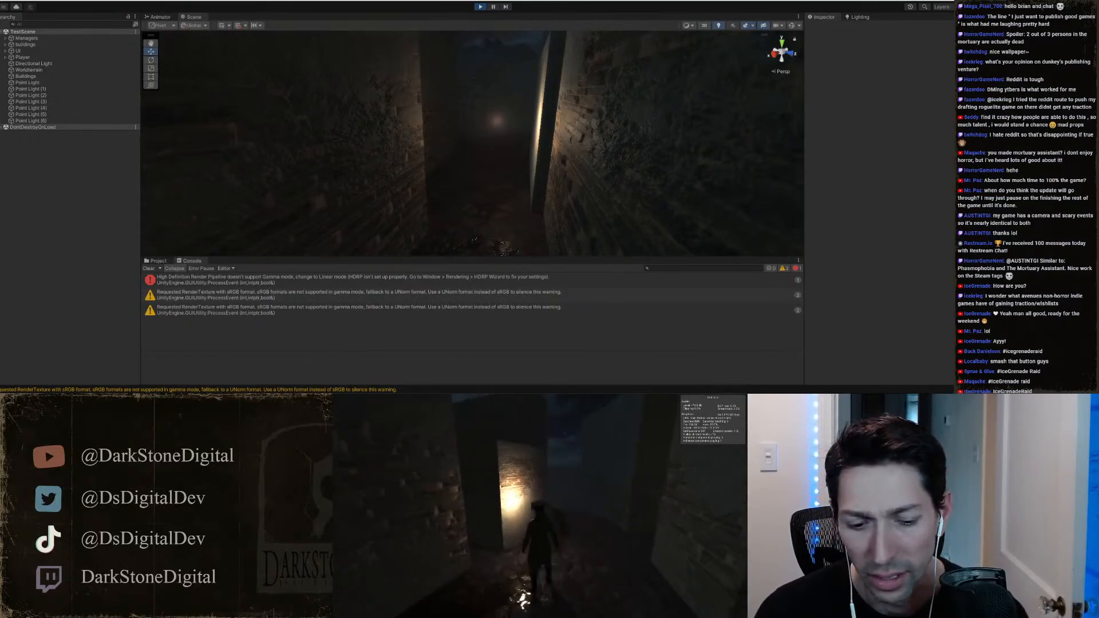
Step: Walk the character close past the brick walls and on through the dark passages to inspect the buildings
{"action": "key", "text": "w"}
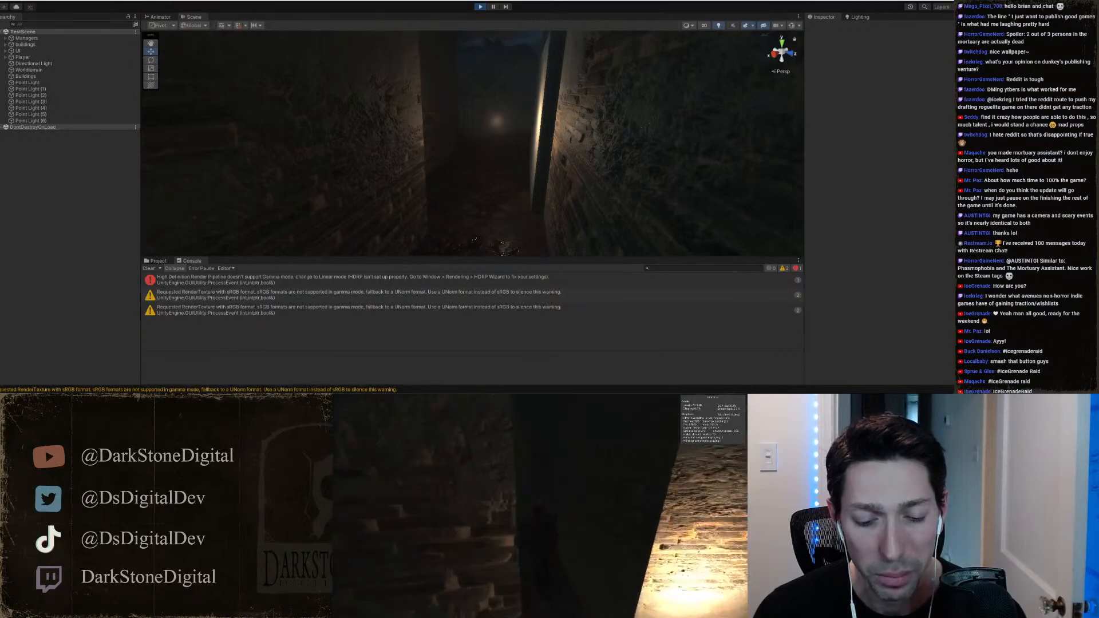
{"action": "key", "text": "w"}
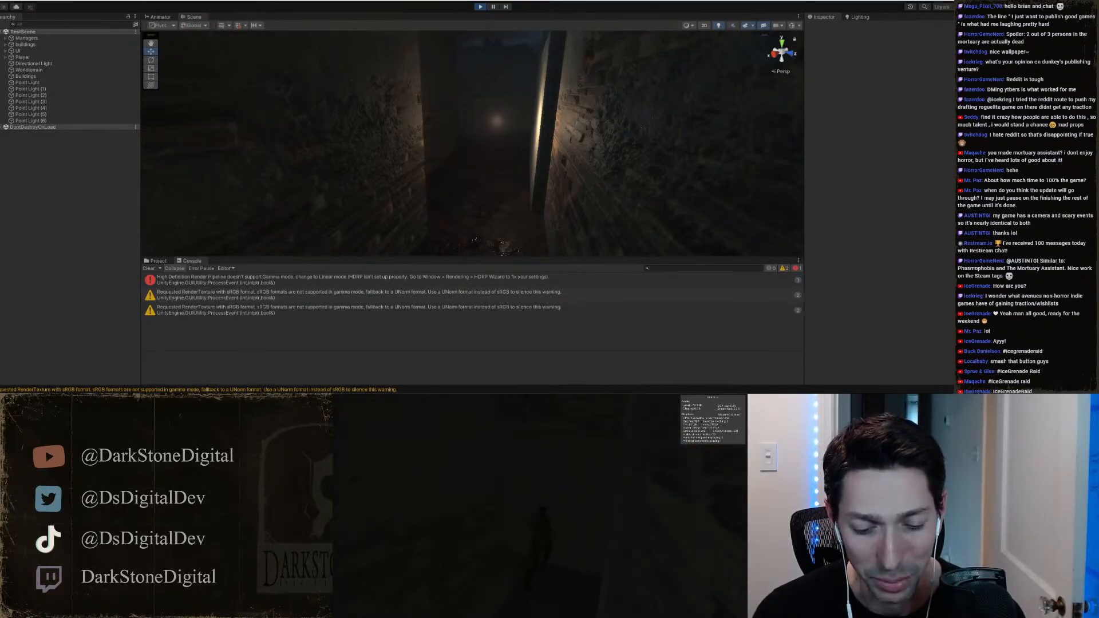
{"action": "key", "text": "w"}
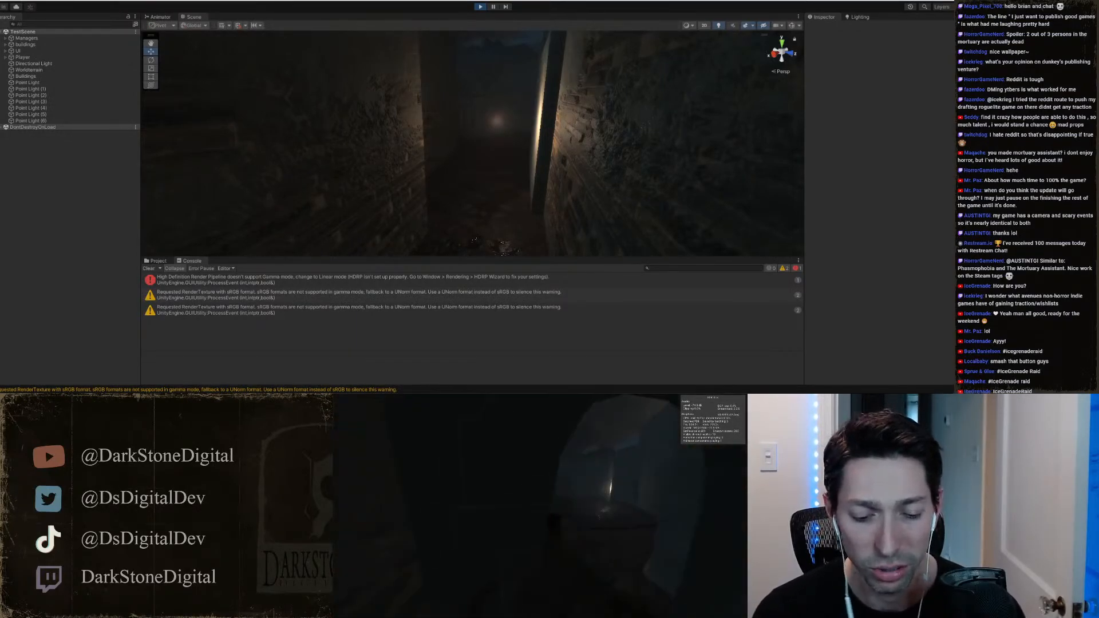
{"action": "key", "text": "w"}
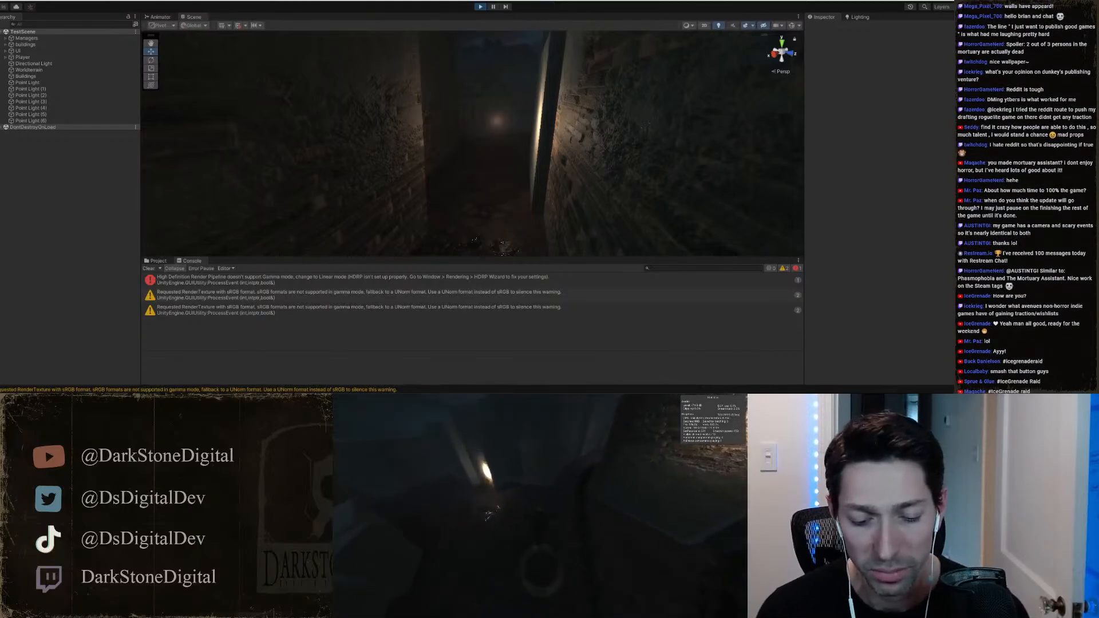
{"action": "key", "text": "w"}
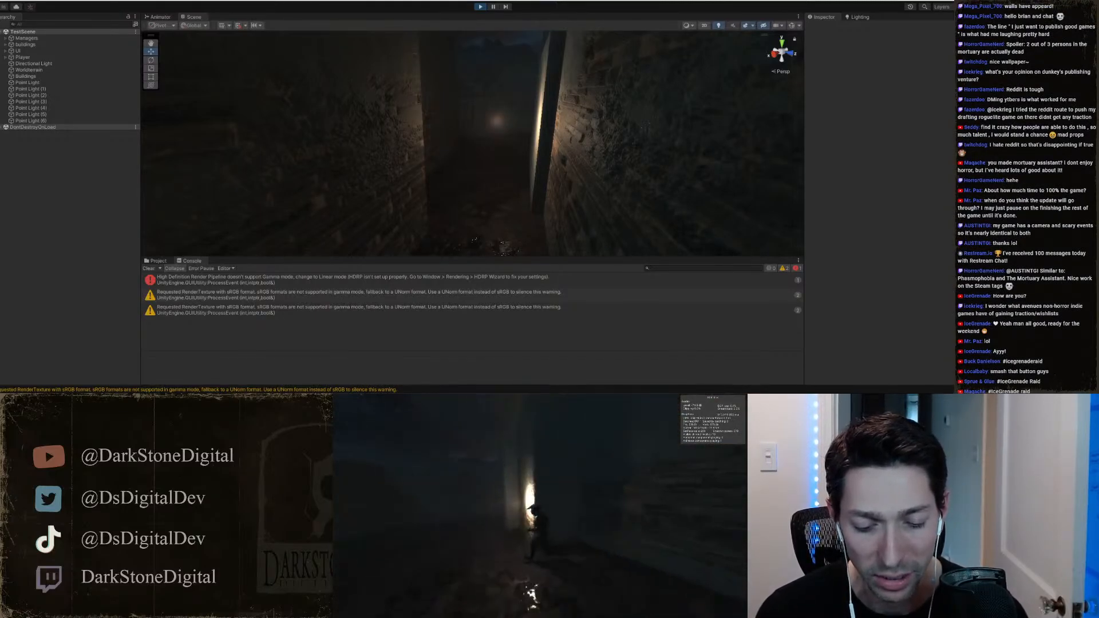
{"action": "key", "text": "w"}
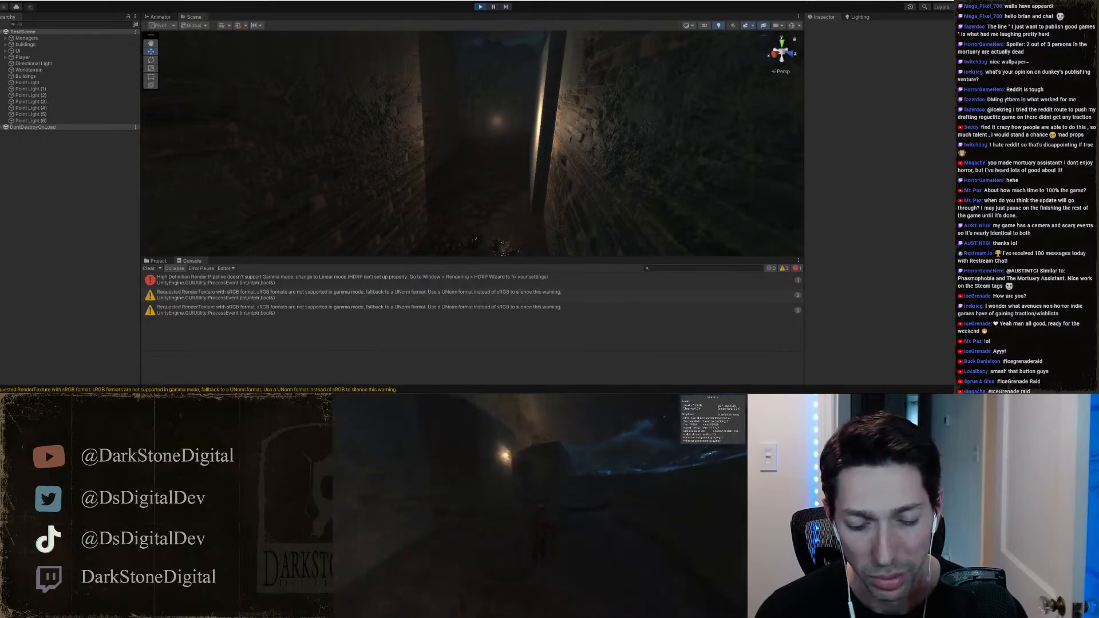
Step: Run the character through the arched alley again, look over the building tops and sky, and stop the playtest
{"action": "key", "text": "w"}
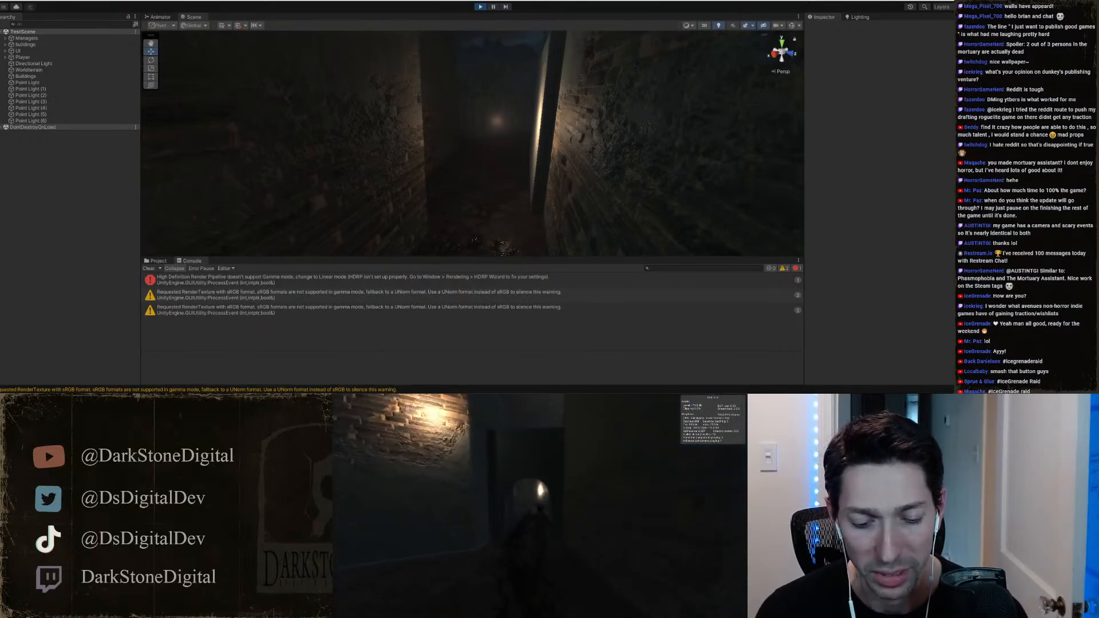
{"action": "key", "text": "w"}
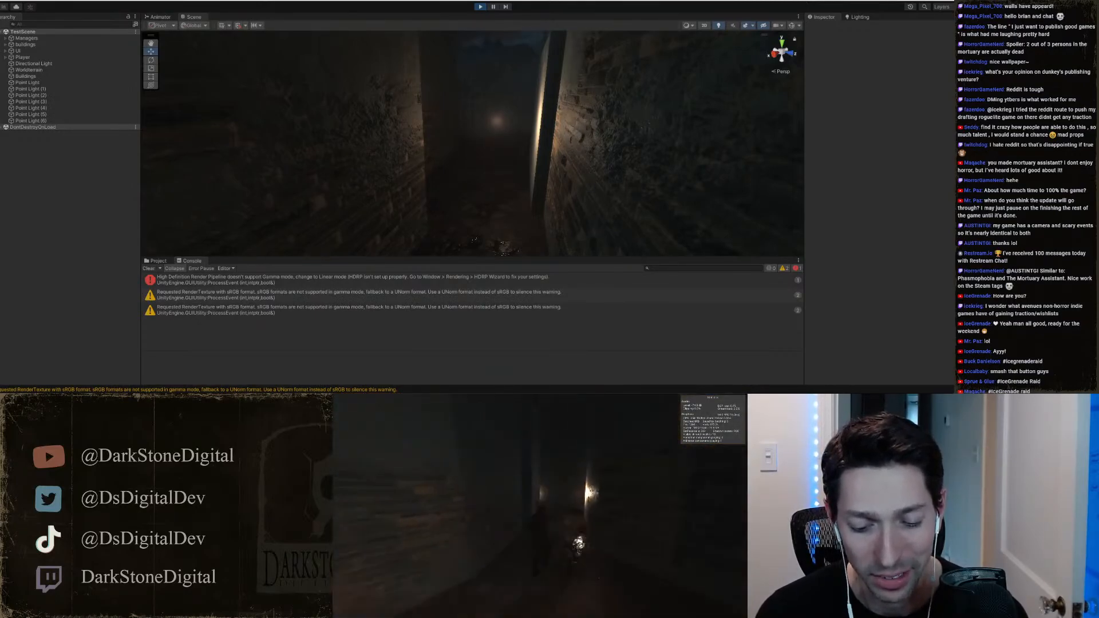
{"action": "key", "text": "w"}
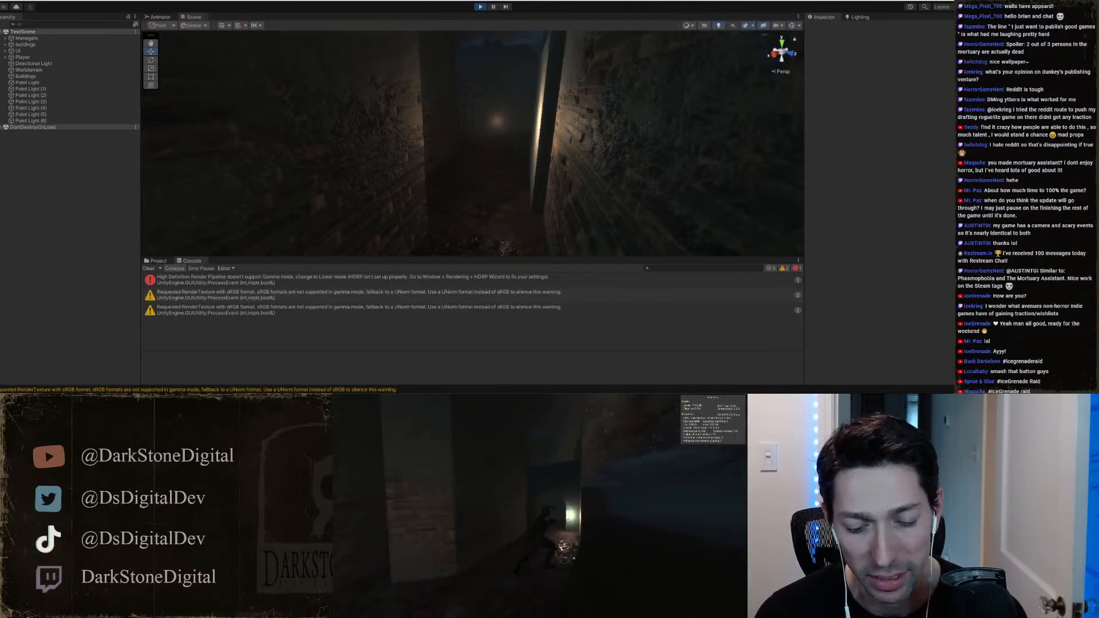
{"action": "key", "text": "w"}
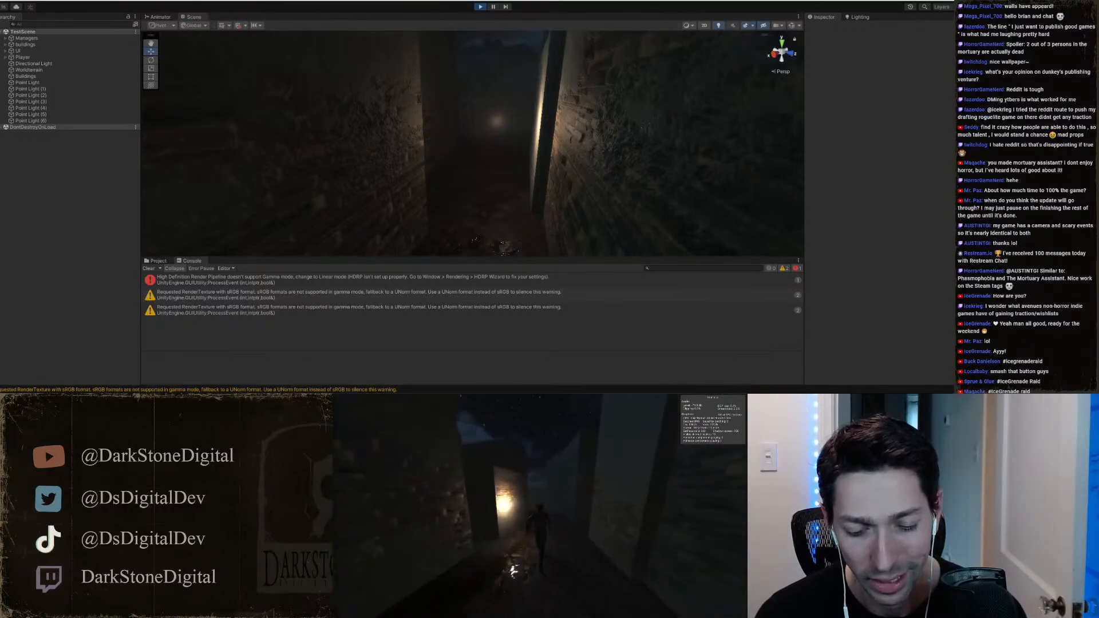
{"action": "key", "text": "w"}
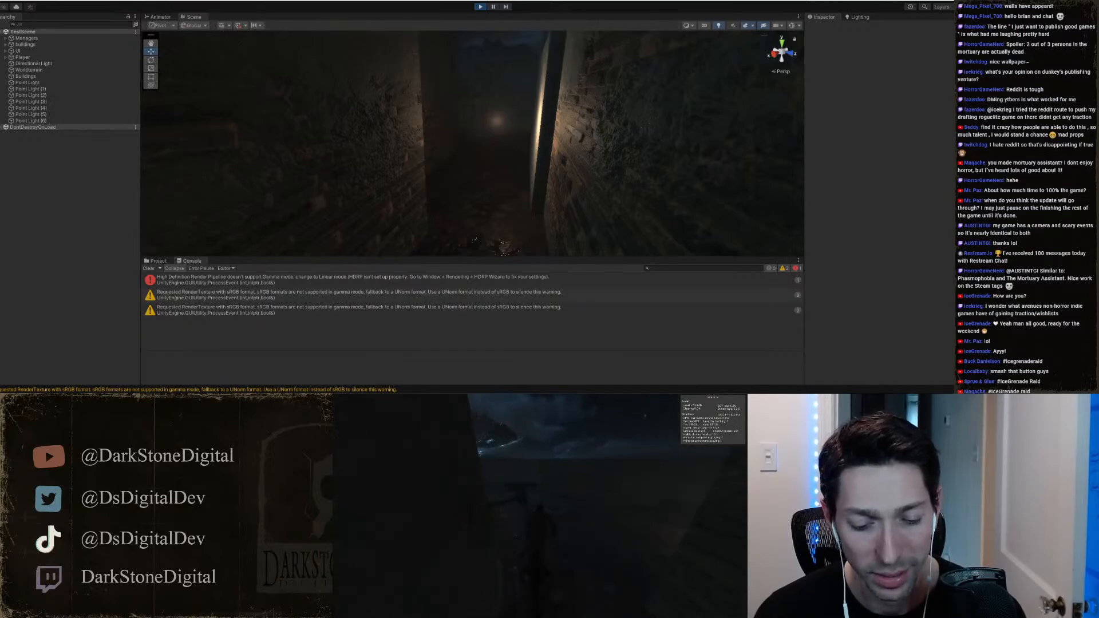
{"action": "key", "text": "w"}
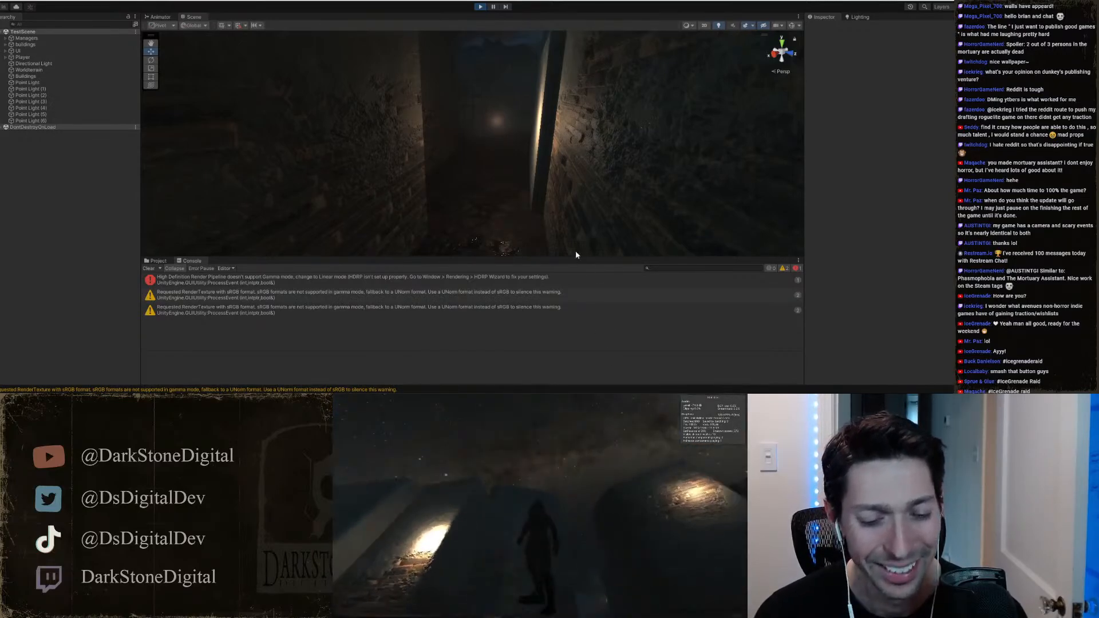
{"action": "left_click", "coordinate": [481, 8]}
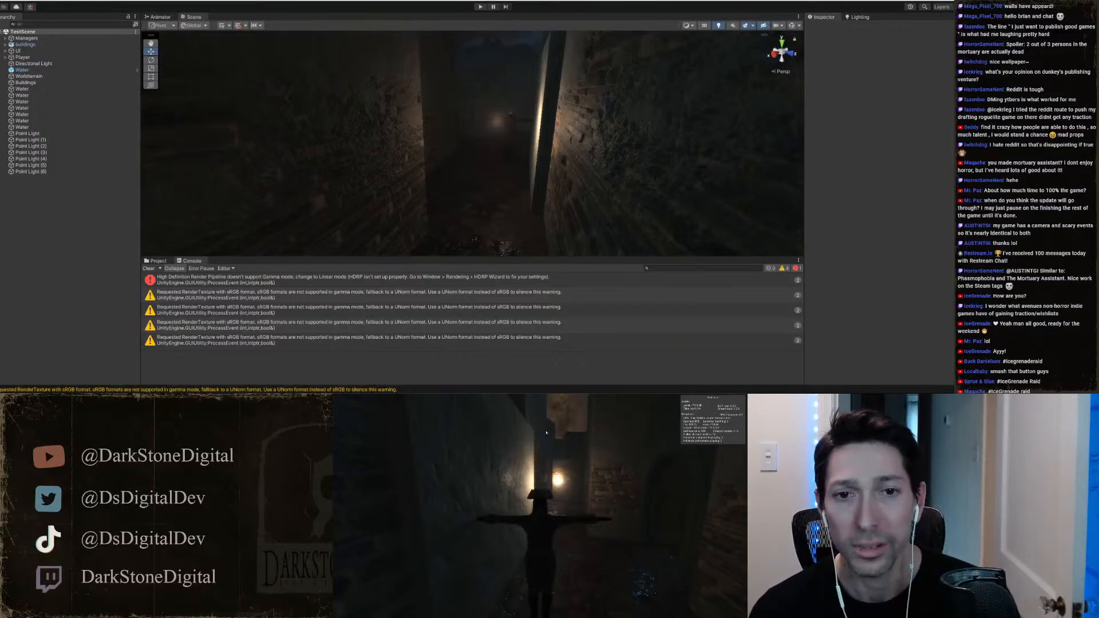
Step: Clear the console messages and inspect the alley walls and ground in the Scene view
{"action": "right_click_drag", "start_coordinate": [477, 154], "coordinate": [410, 241]}
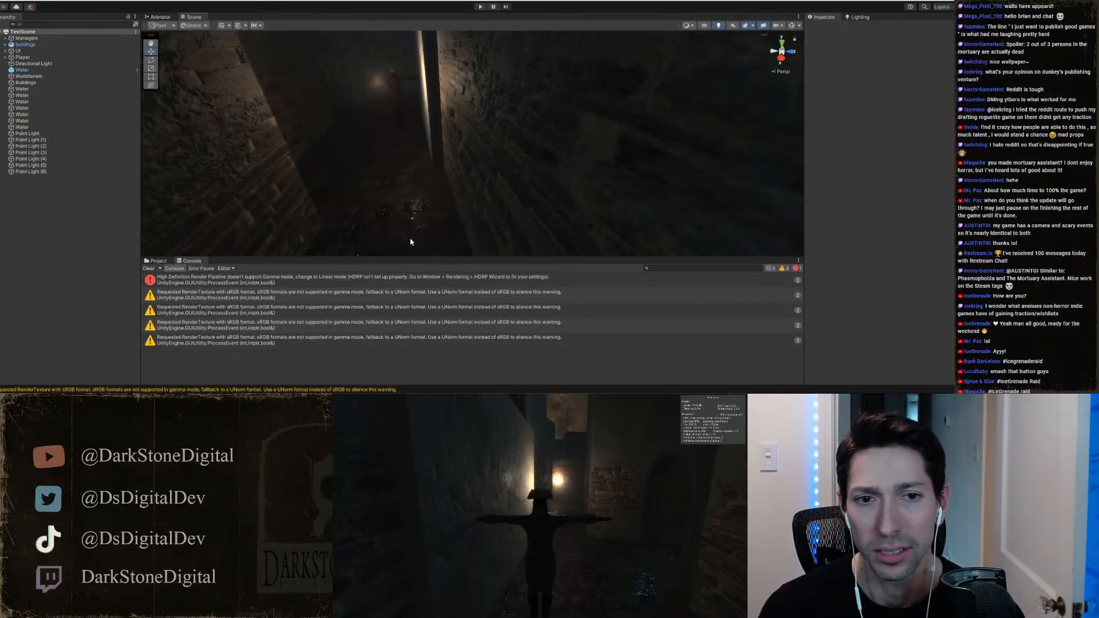
{"action": "left_click", "coordinate": [150, 268]}
{"action": "right_click_drag", "start_coordinate": [417, 152], "coordinate": [457, 143]}
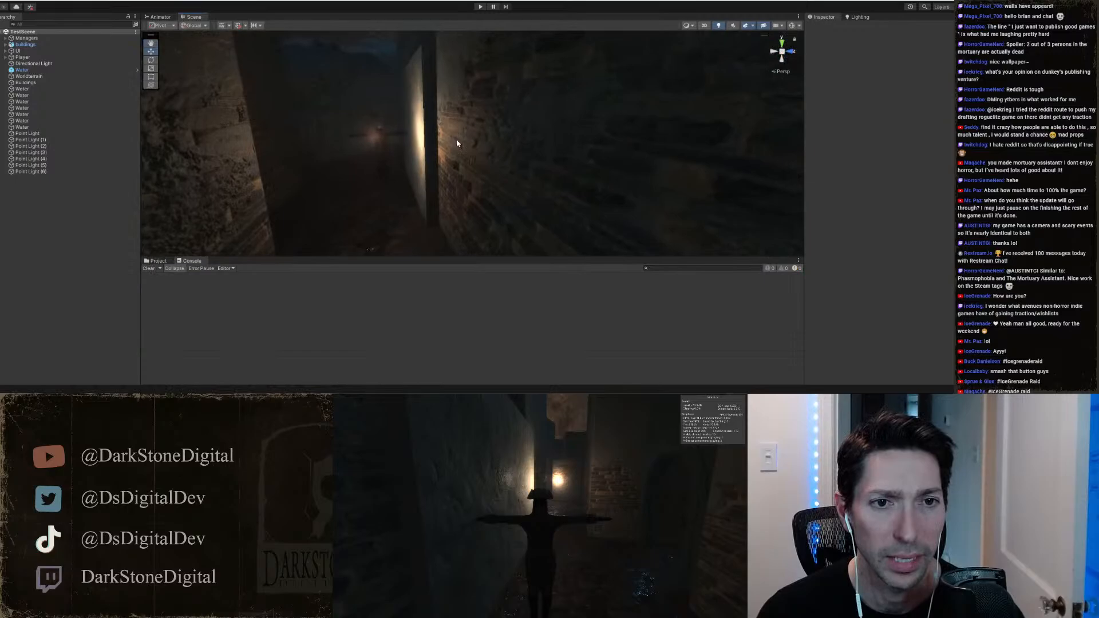
{"action": "left_click", "coordinate": [158, 261]}
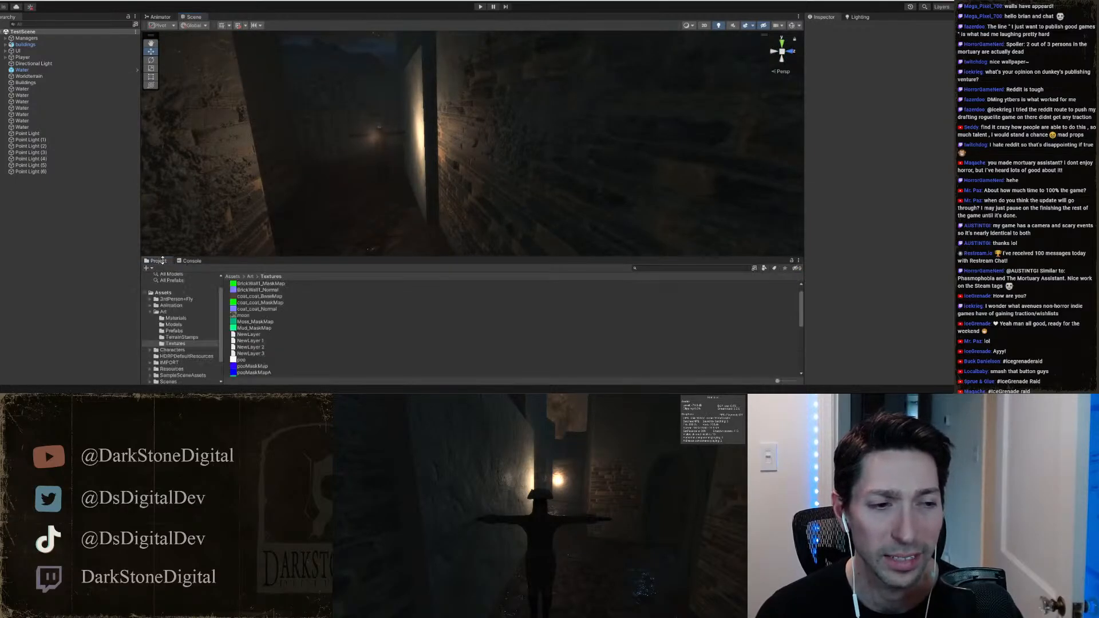
{"action": "left_click", "coordinate": [189, 261]}
{"action": "right_click_drag", "start_coordinate": [346, 188], "coordinate": [385, 187]}
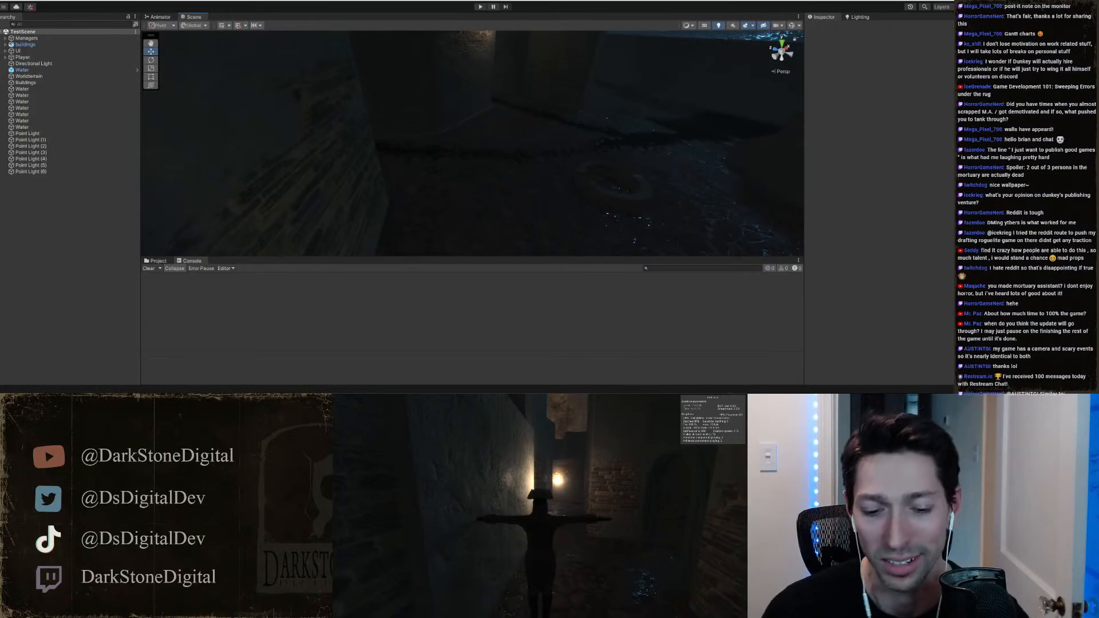
Step: Start a new playtest and run the character down the dark brick alley and through the arched passage toward the lamp
{"action": "left_click", "coordinate": [481, 7]}
{"action": "mouse_move", "coordinate": [546, 511]}
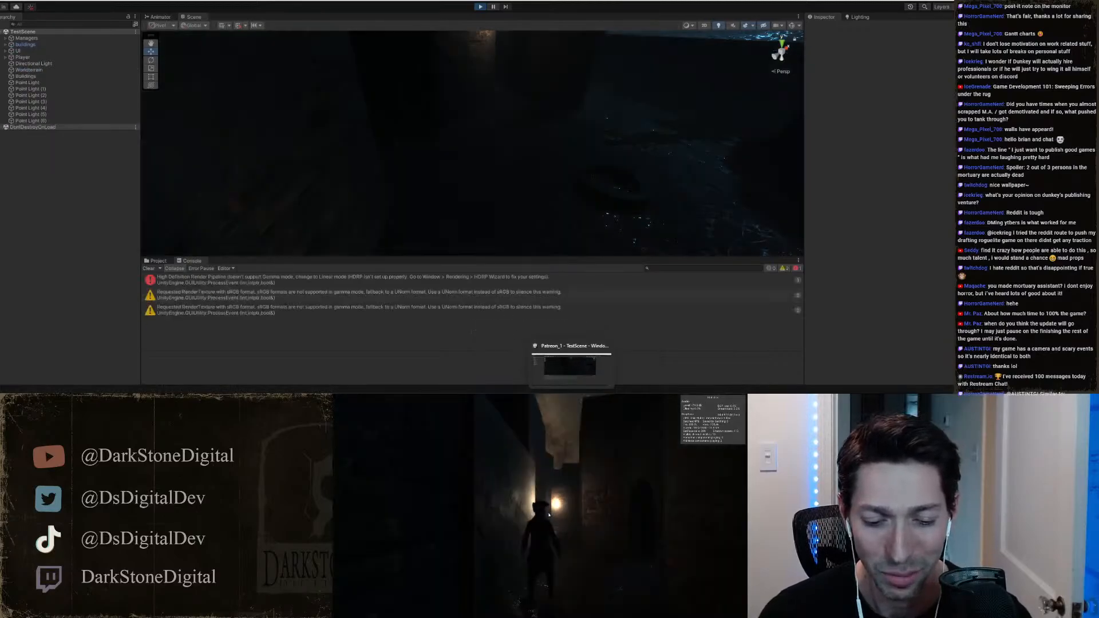
{"action": "key", "text": "w"}
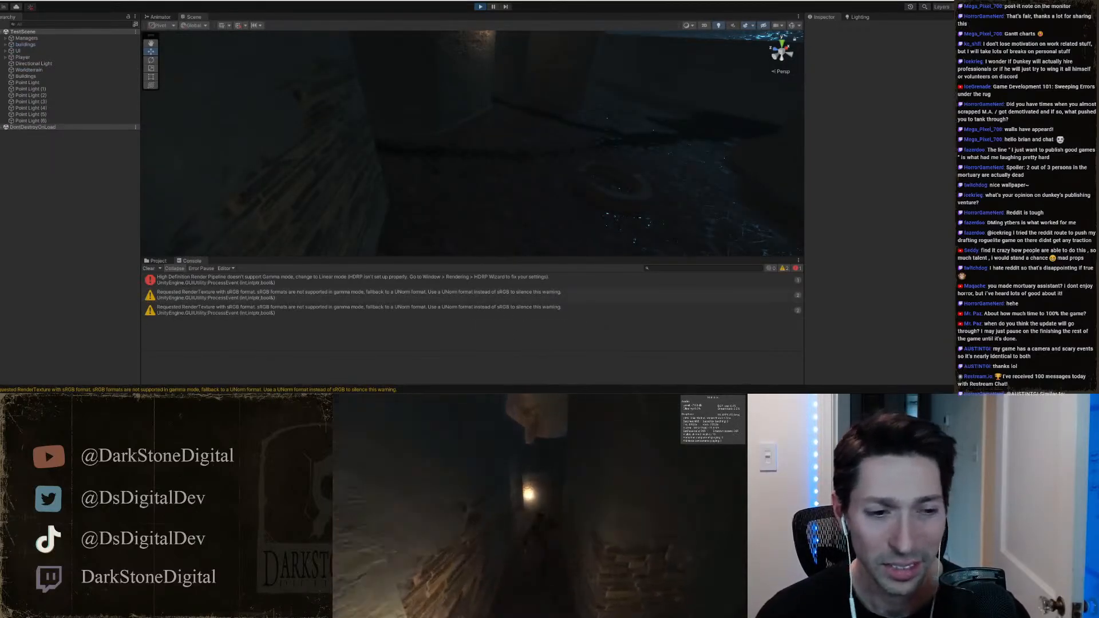
{"action": "key", "text": "w"}
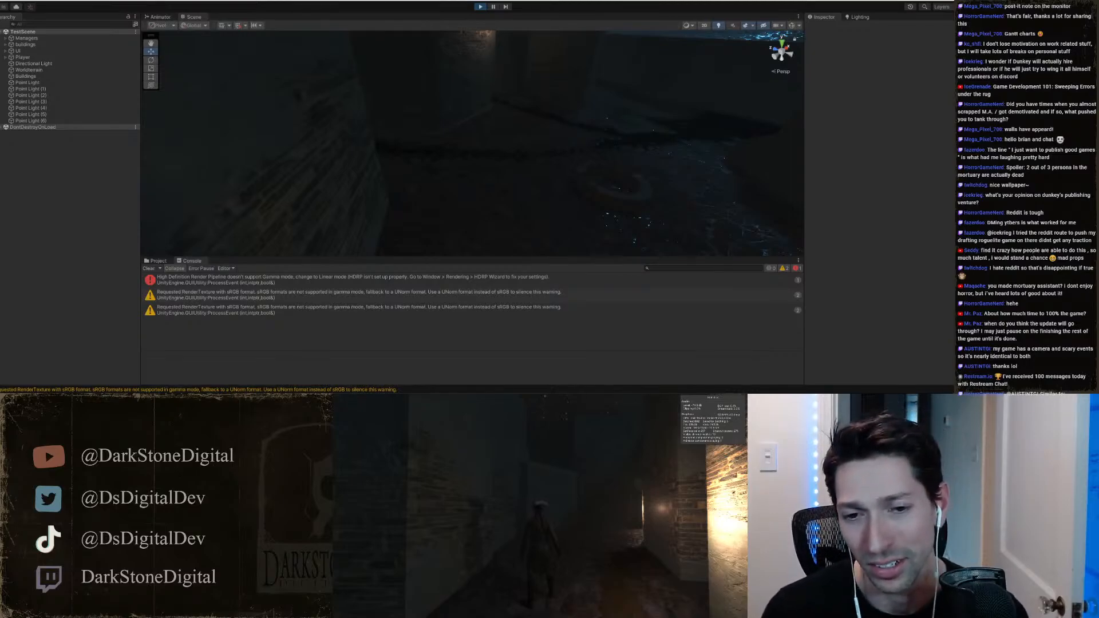
{"action": "key", "text": "w"}
{"action": "key", "text": "w"}
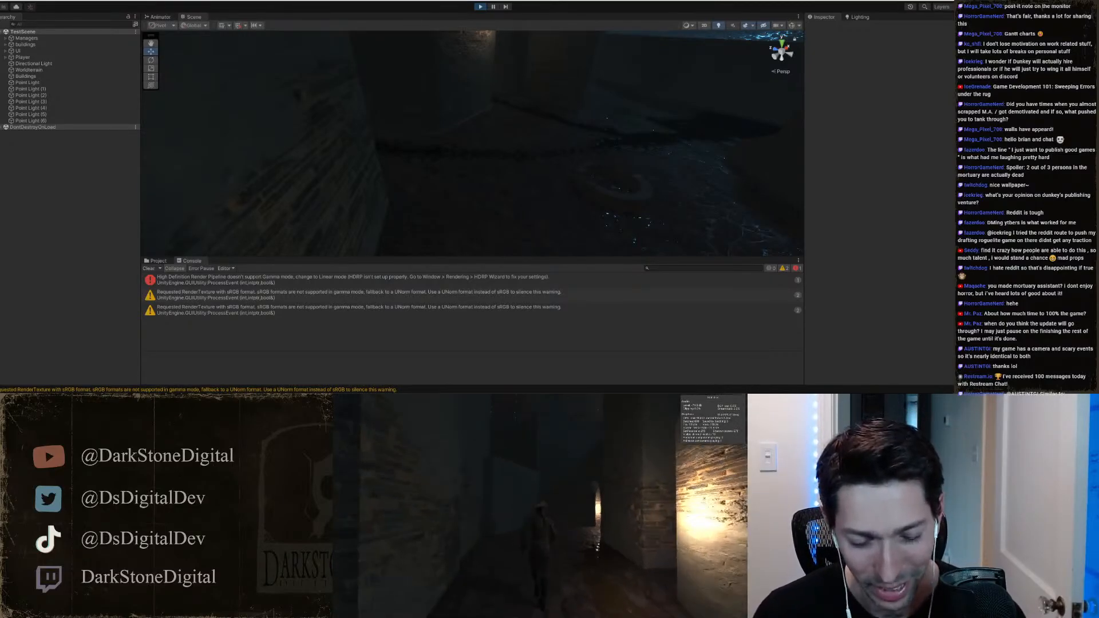
{"action": "key", "text": "w"}
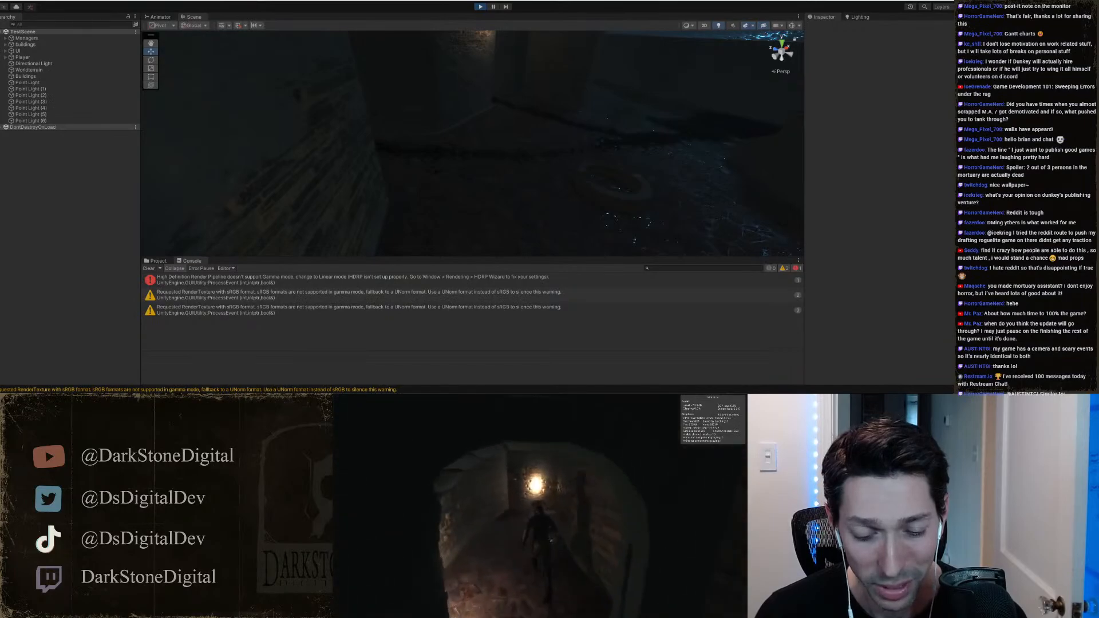
Step: Run the character past the lamp and around the outer building walls, stop the playtest and clear the console
{"action": "key", "text": "w"}
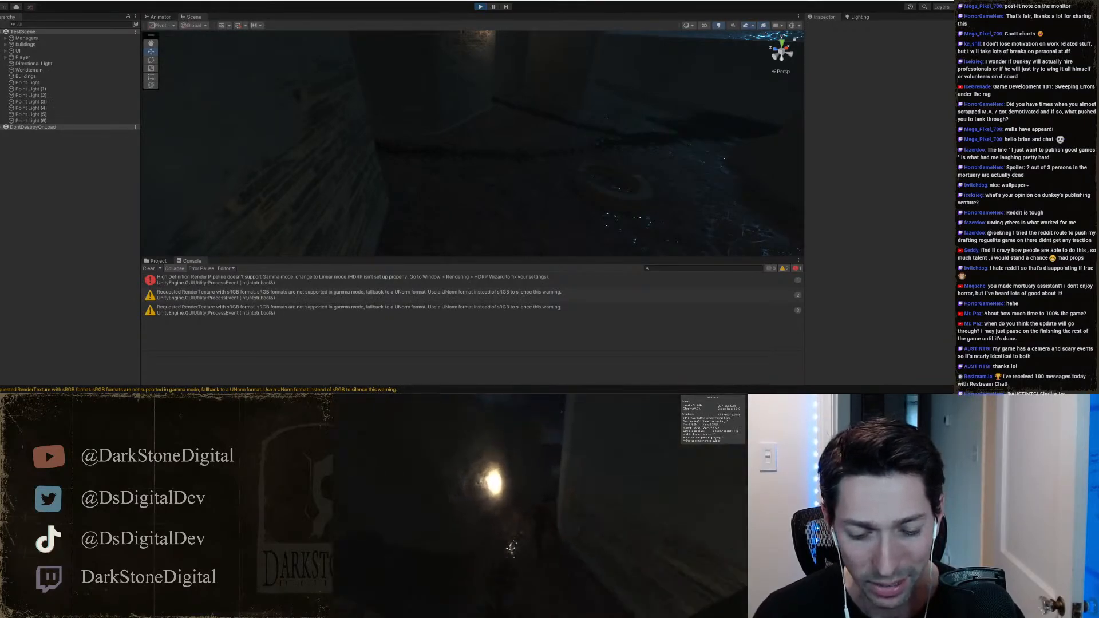
{"action": "key", "text": "w"}
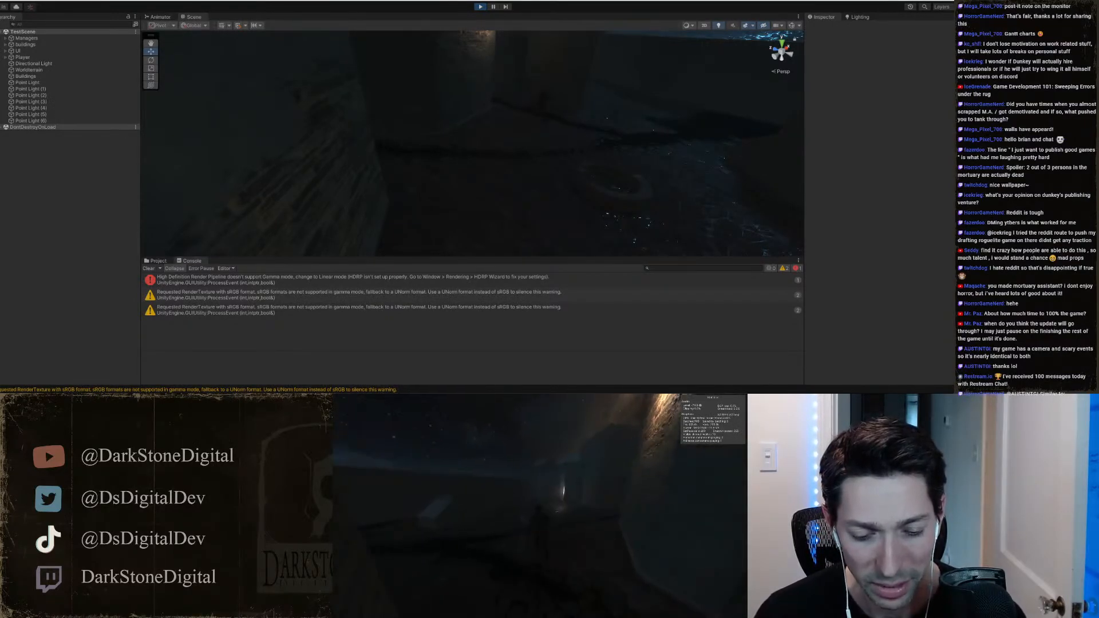
{"action": "key", "text": "w"}
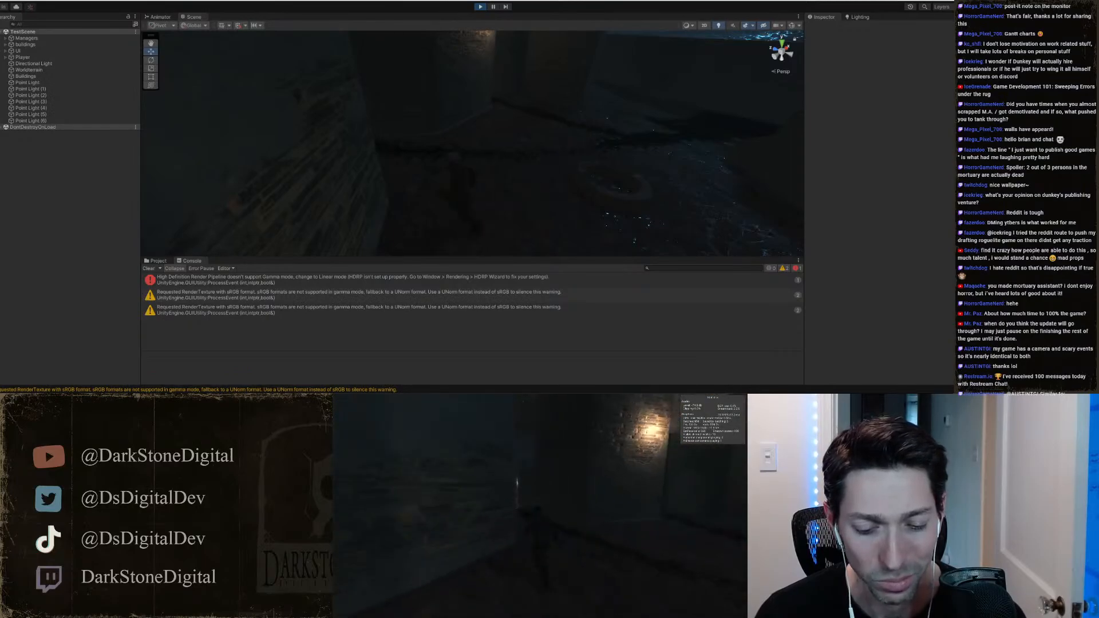
{"action": "key", "text": "w"}
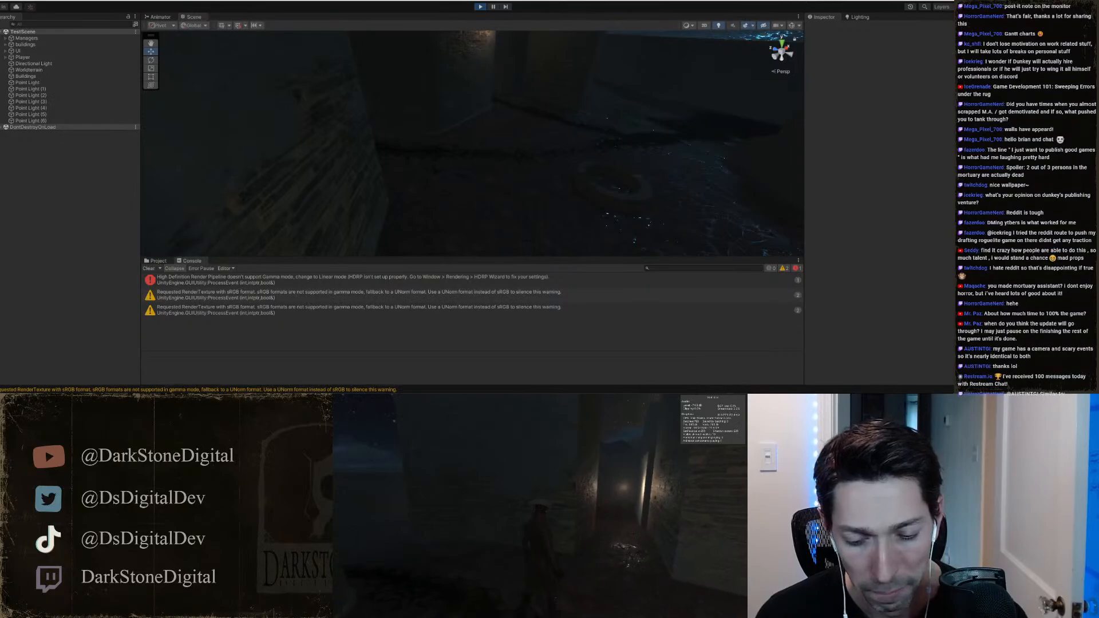
{"action": "key", "text": "w"}
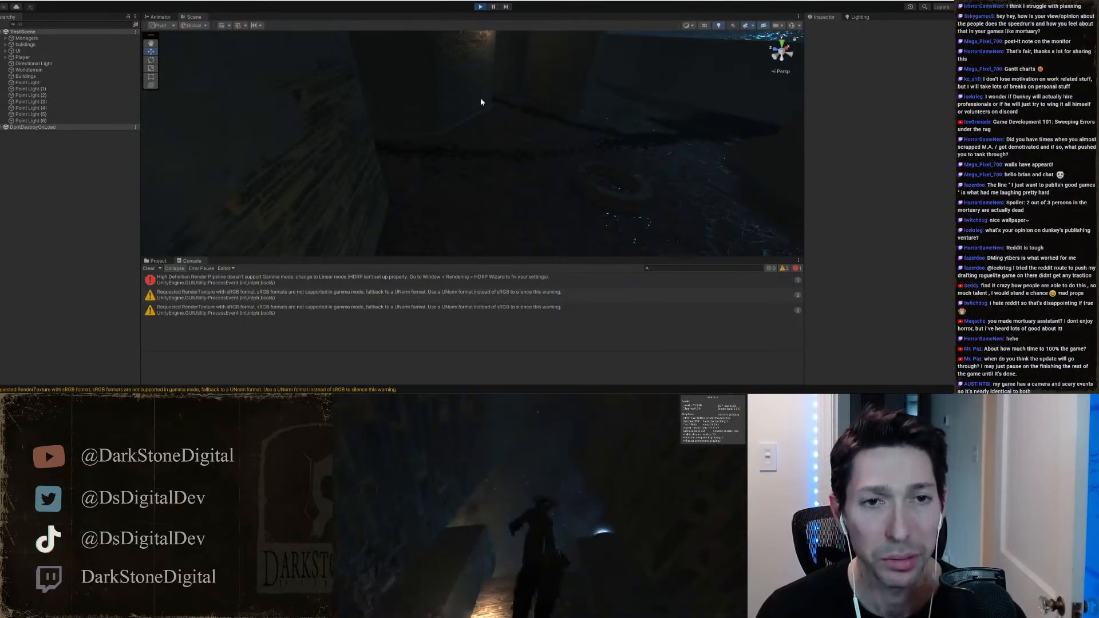
{"action": "left_click", "coordinate": [480, 6]}
{"action": "left_click", "coordinate": [149, 268]}
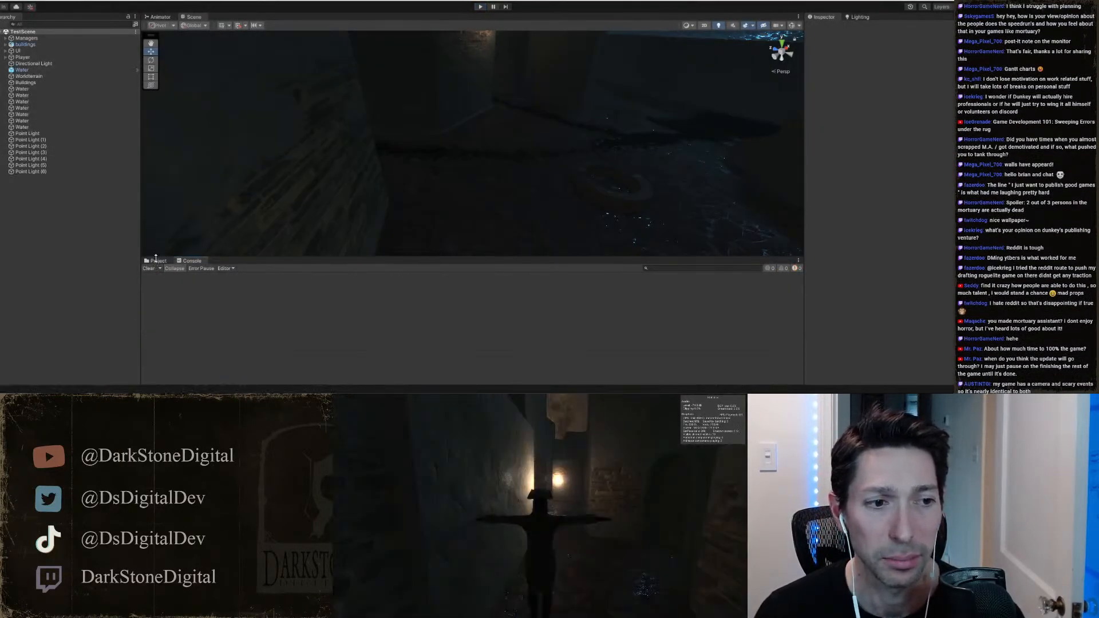
Step: Add a Panel as a child of the UI canvas and rename it AlchemyLab
{"action": "left_click", "coordinate": [156, 260]}
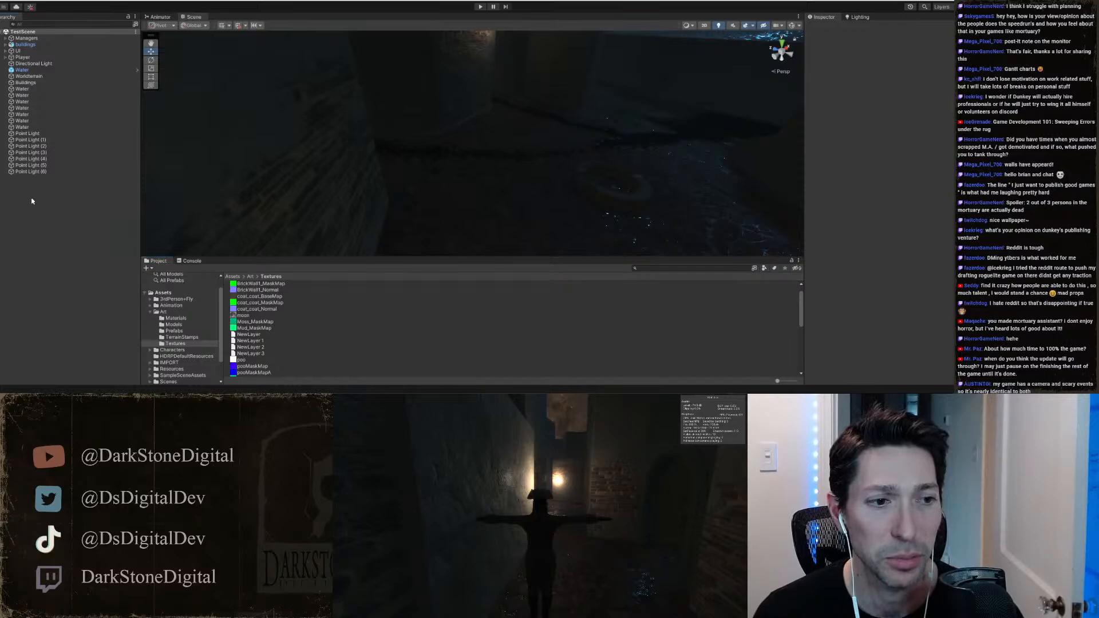
{"action": "left_click", "coordinate": [15, 51]}
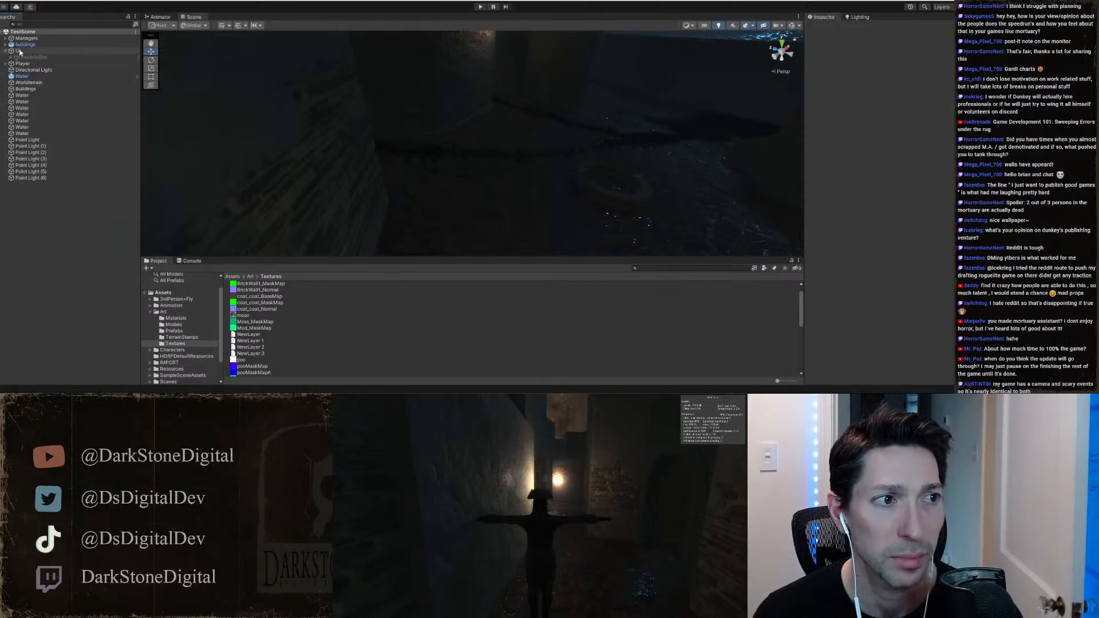
{"action": "right_click", "coordinate": [18, 50]}
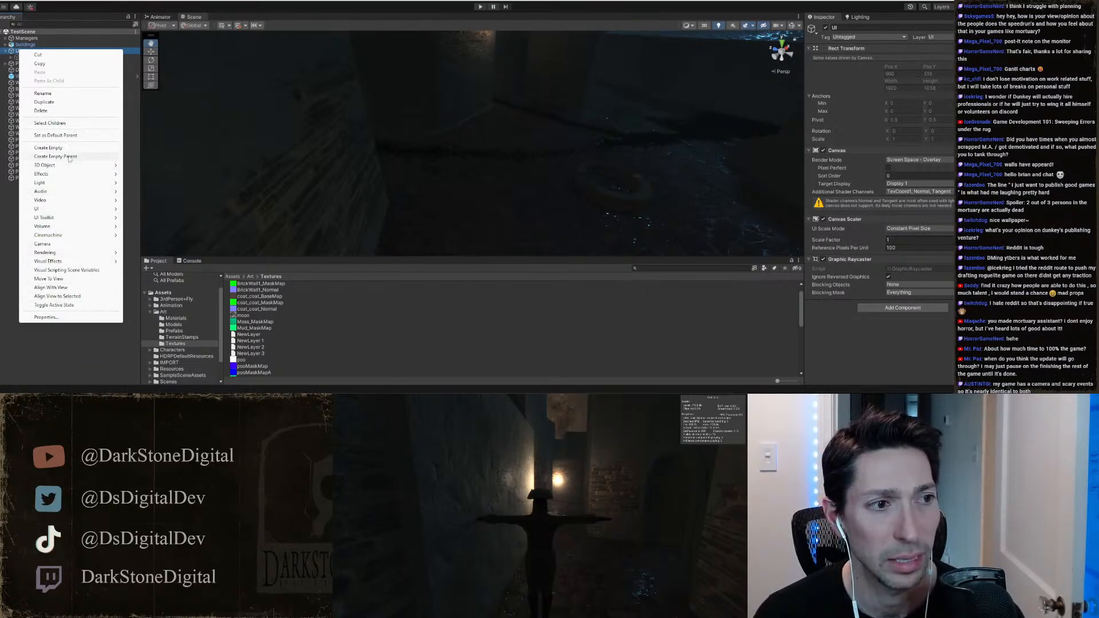
{"action": "mouse_move", "coordinate": [87, 213]}
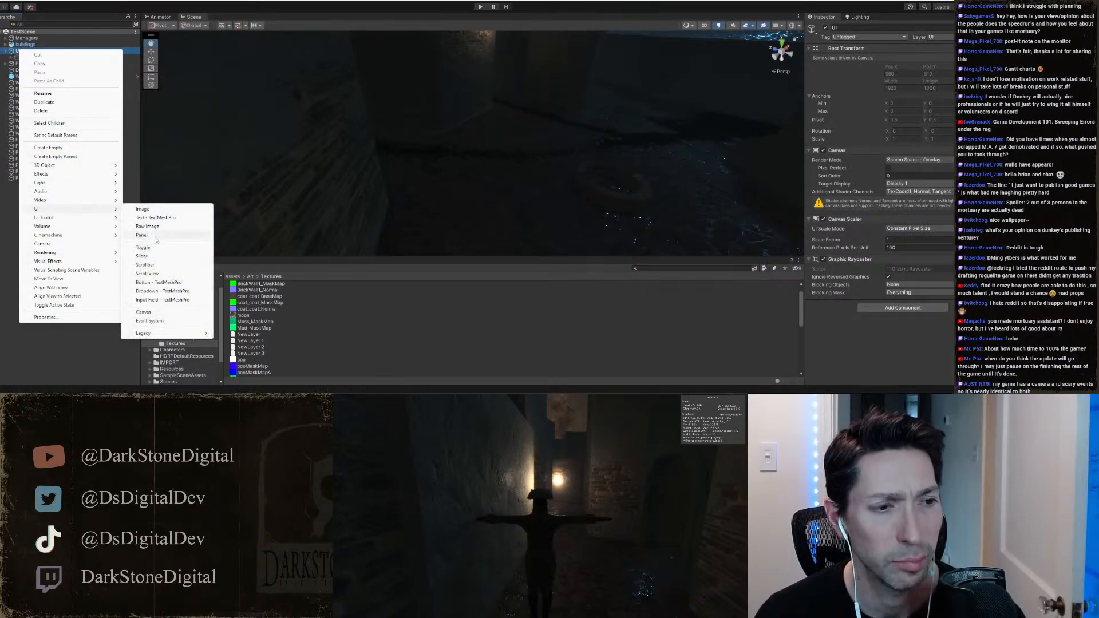
{"action": "left_click", "coordinate": [149, 235]}
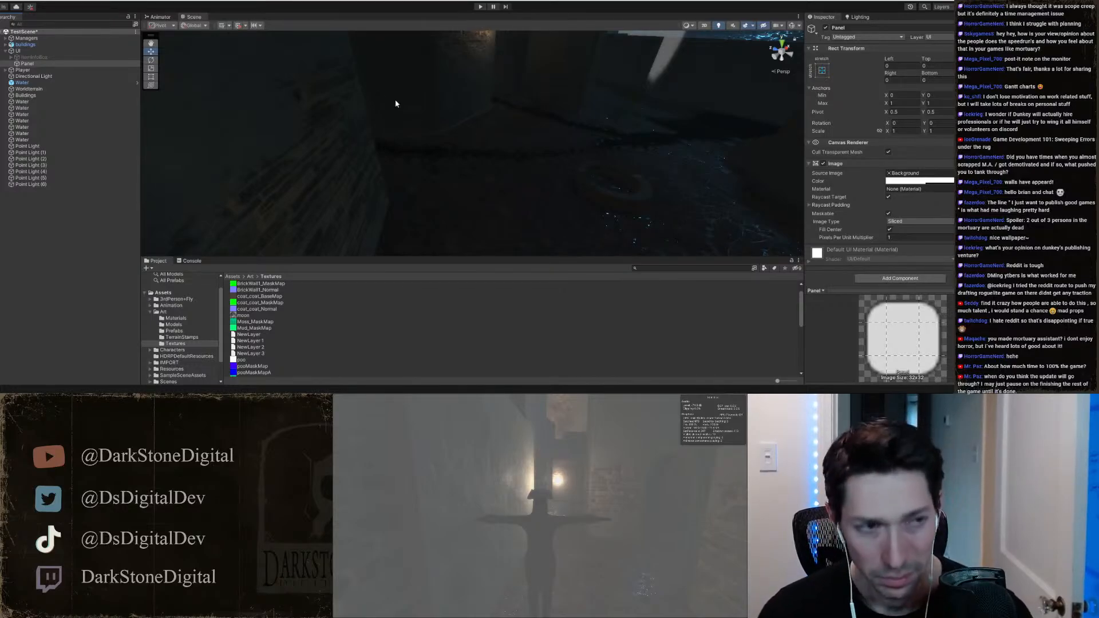
{"action": "left_click", "coordinate": [24, 63]}
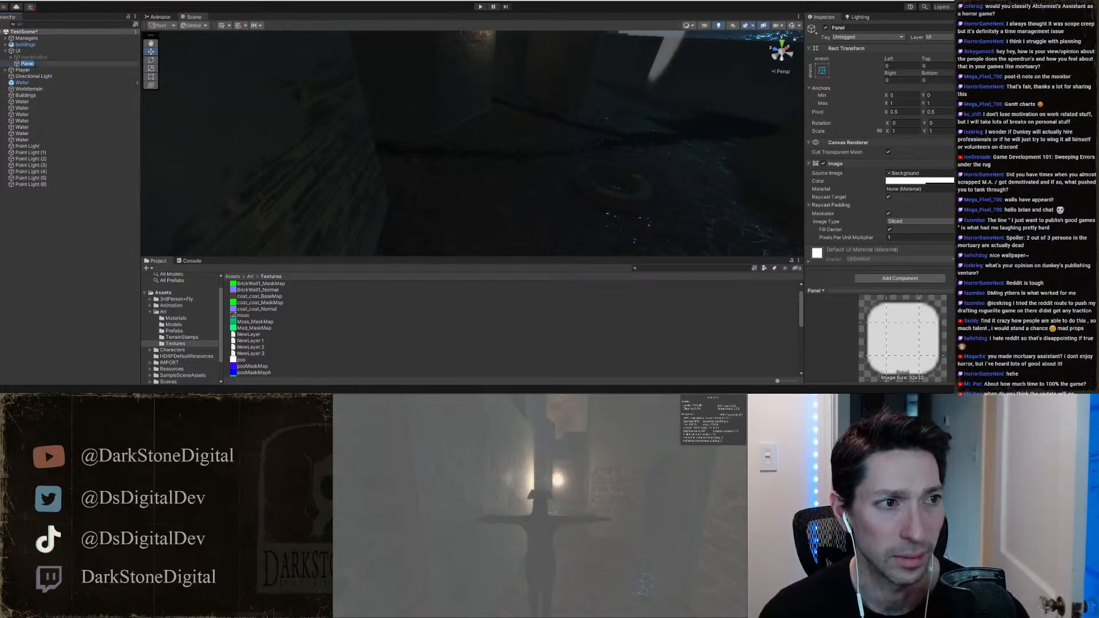
{"action": "type", "text": "Alchem"}
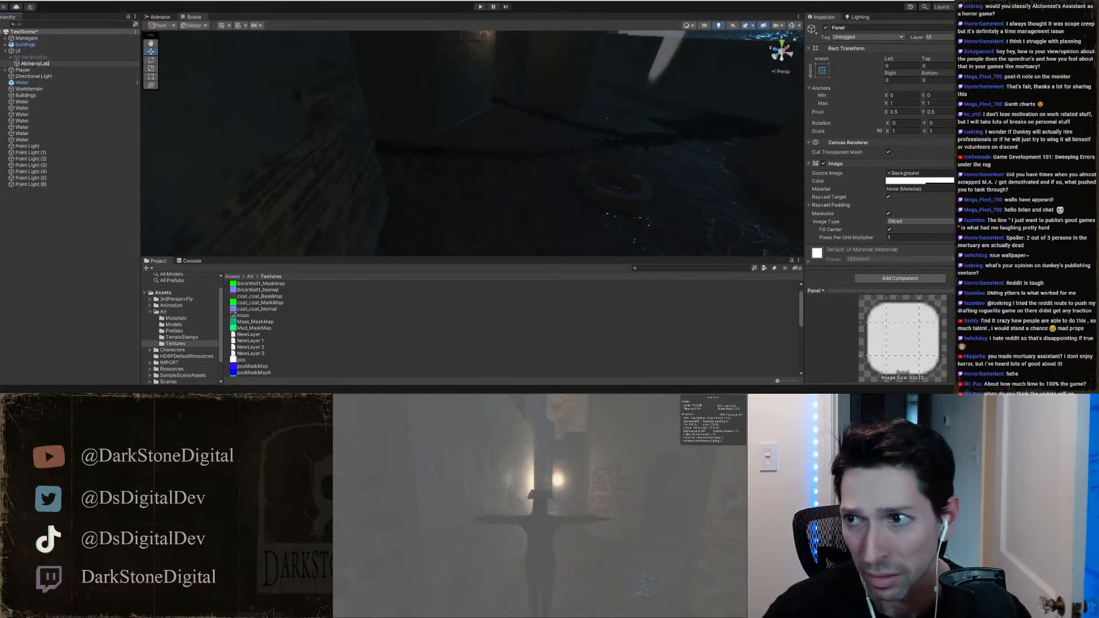
{"action": "type", "text": "yLab"}
{"action": "key", "text": "Return"}
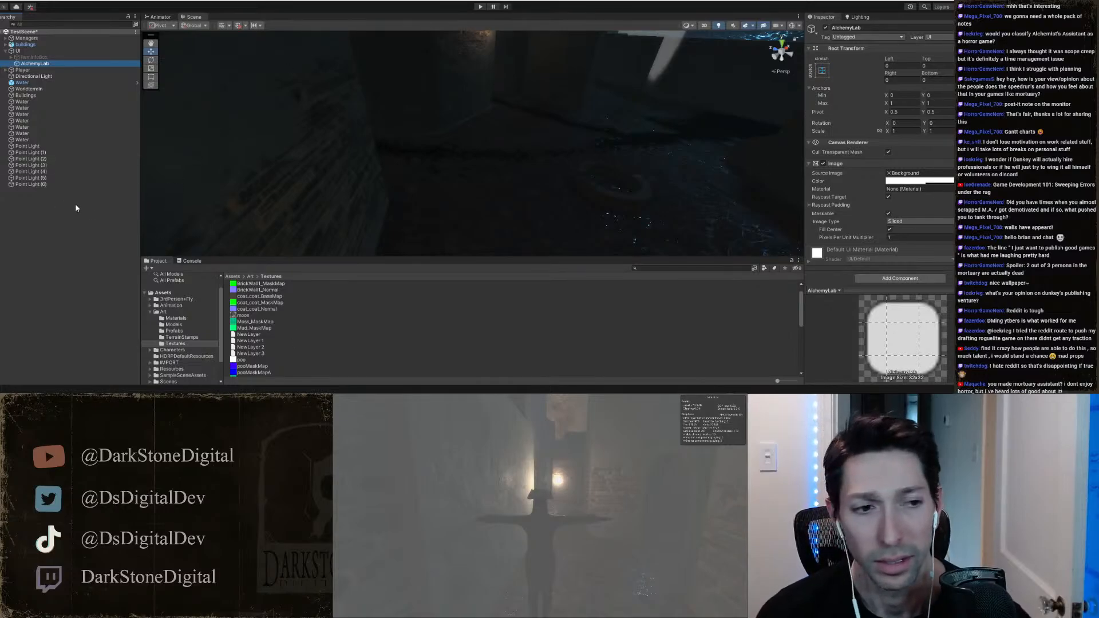
Step: Change the AlchemyLab panel's image colour to a dark grey and raise its opacity
{"action": "left_click", "coordinate": [191, 261]}
{"action": "left_click", "coordinate": [117, 278]}
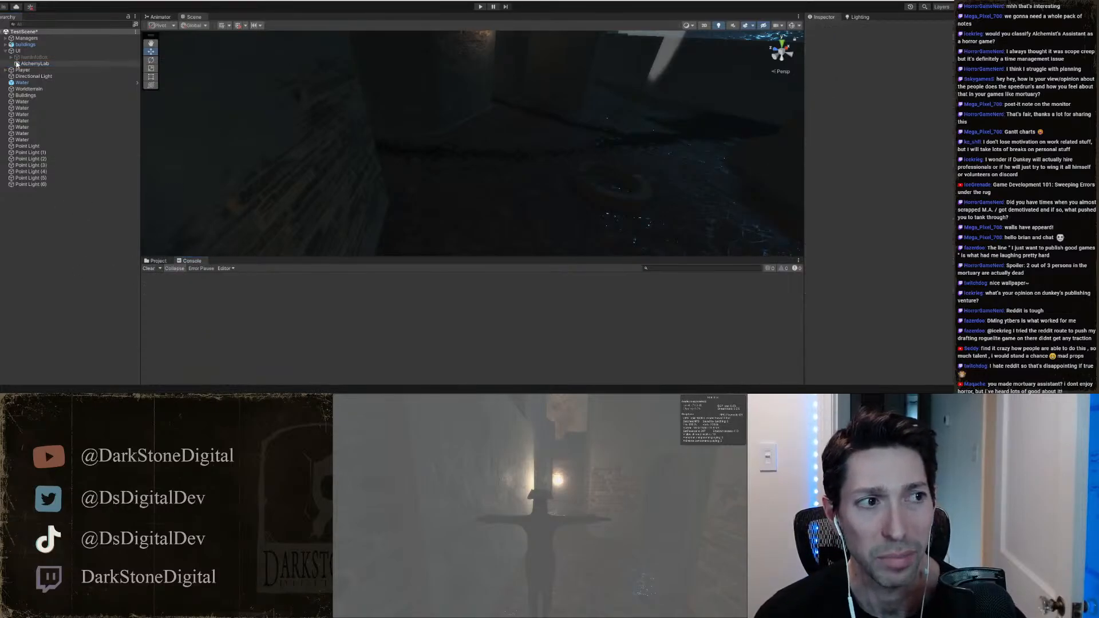
{"action": "left_click", "coordinate": [23, 64]}
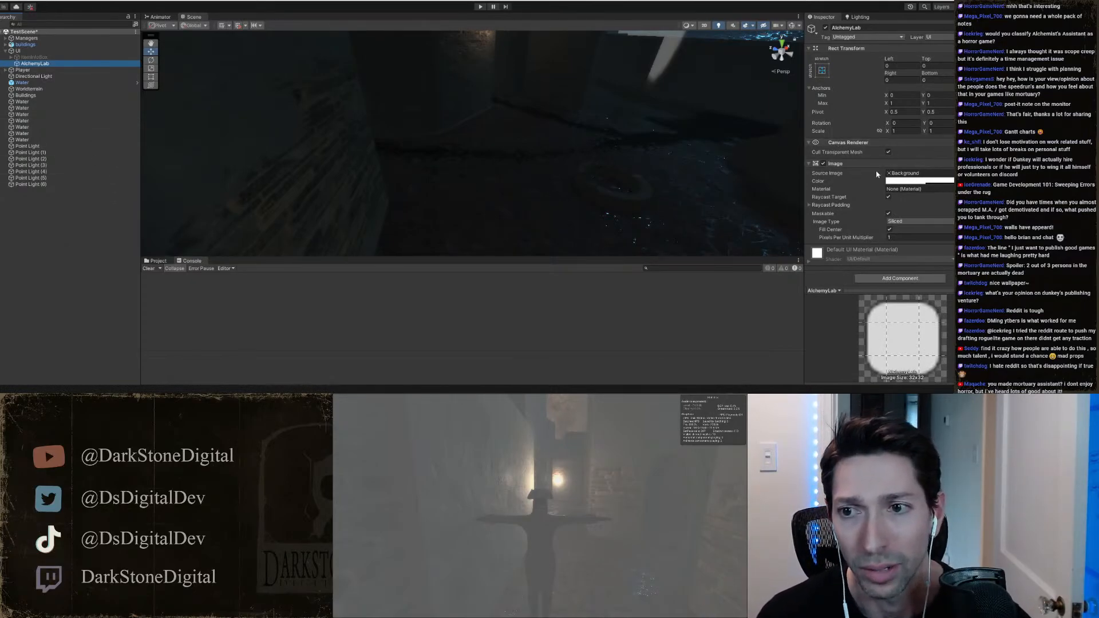
{"action": "left_click", "coordinate": [923, 182]}
{"action": "left_click_drag", "start_coordinate": [939, 257], "coordinate": [931, 264]}
{"action": "left_click", "coordinate": [992, 174]}
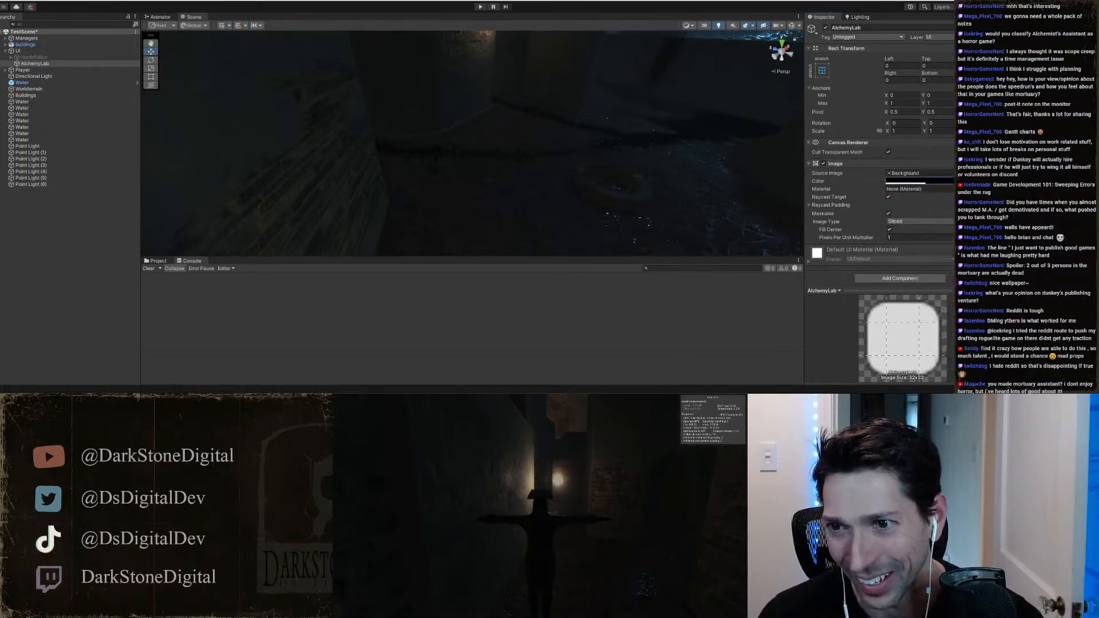
{"action": "left_click", "coordinate": [923, 181]}
{"action": "left_click_drag", "start_coordinate": [936, 259], "coordinate": [930, 248]}
{"action": "left_click_drag", "start_coordinate": [952, 340], "coordinate": [953, 338]}
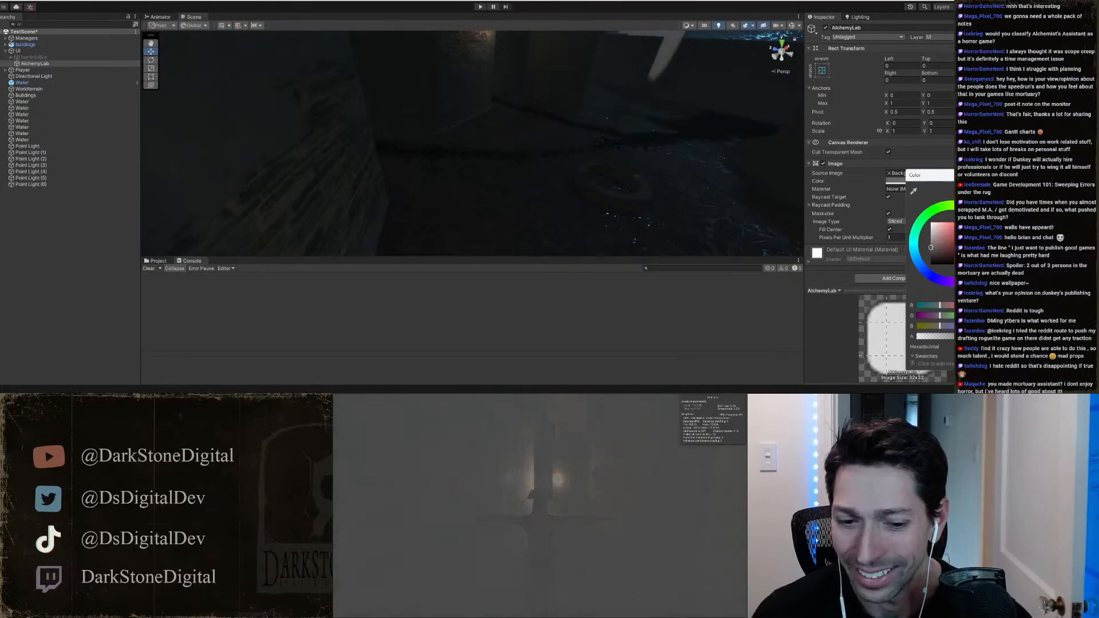
{"action": "left_click", "coordinate": [993, 174]}
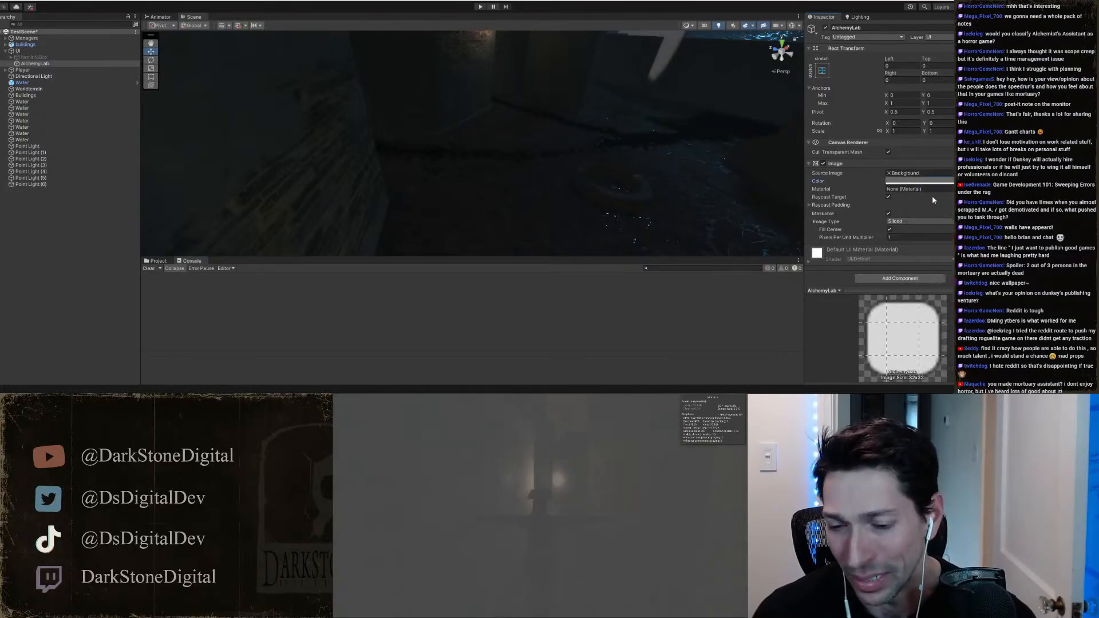
{"action": "left_click", "coordinate": [724, 395]}
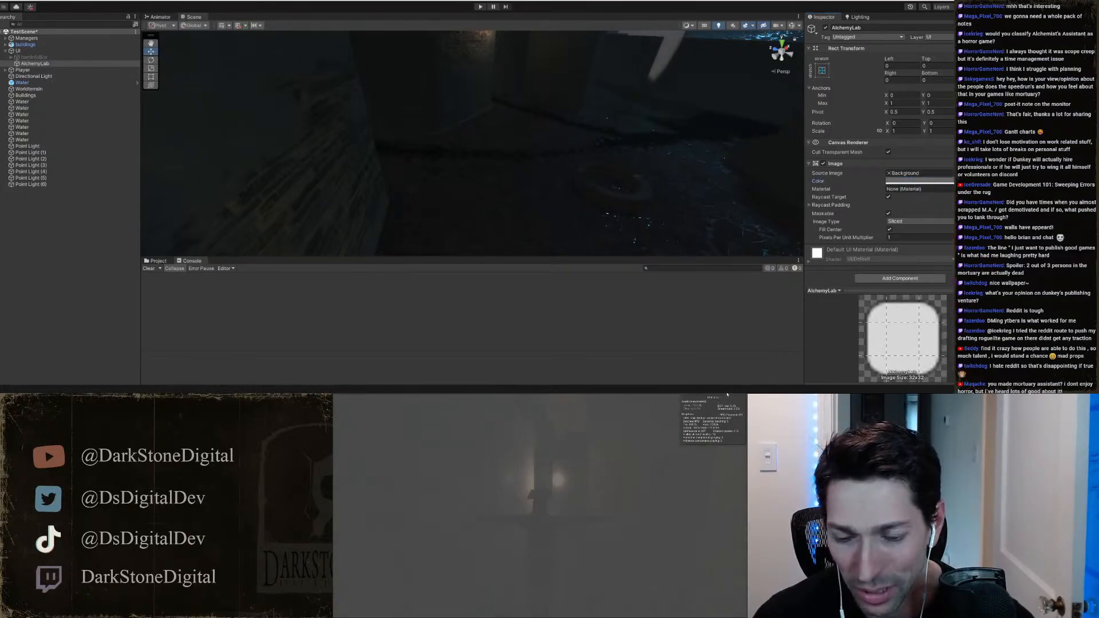
Step: Anchor the AlchemyLab panel to the middle center and set its width to 1400 and height to 800
{"action": "left_click", "coordinate": [822, 70]}
{"action": "left_click", "coordinate": [867, 151]}
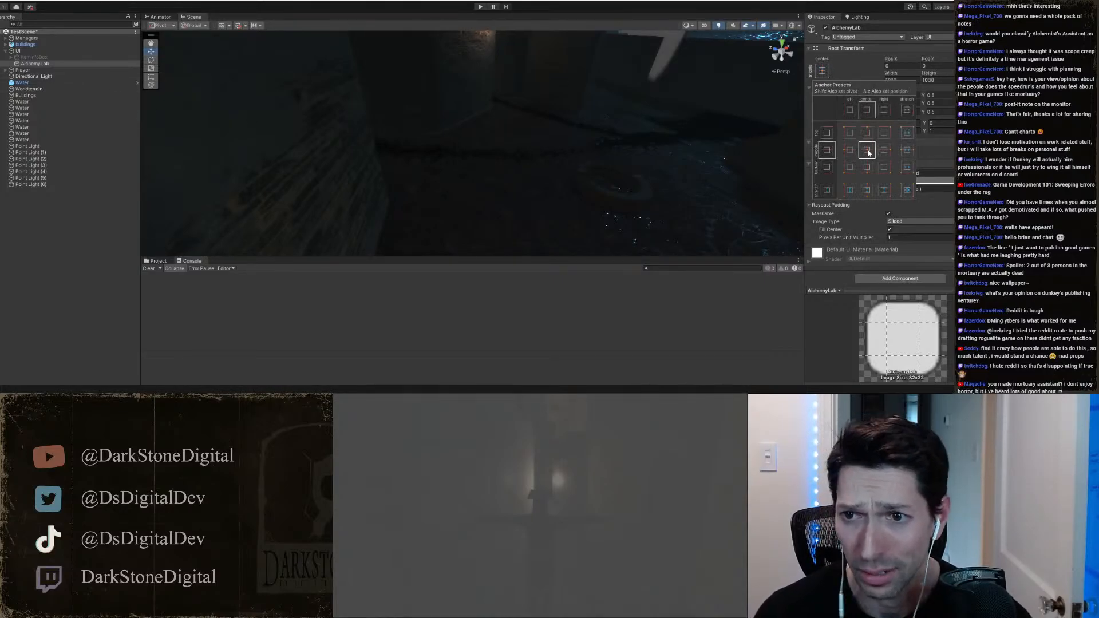
{"action": "left_click", "coordinate": [891, 80]}
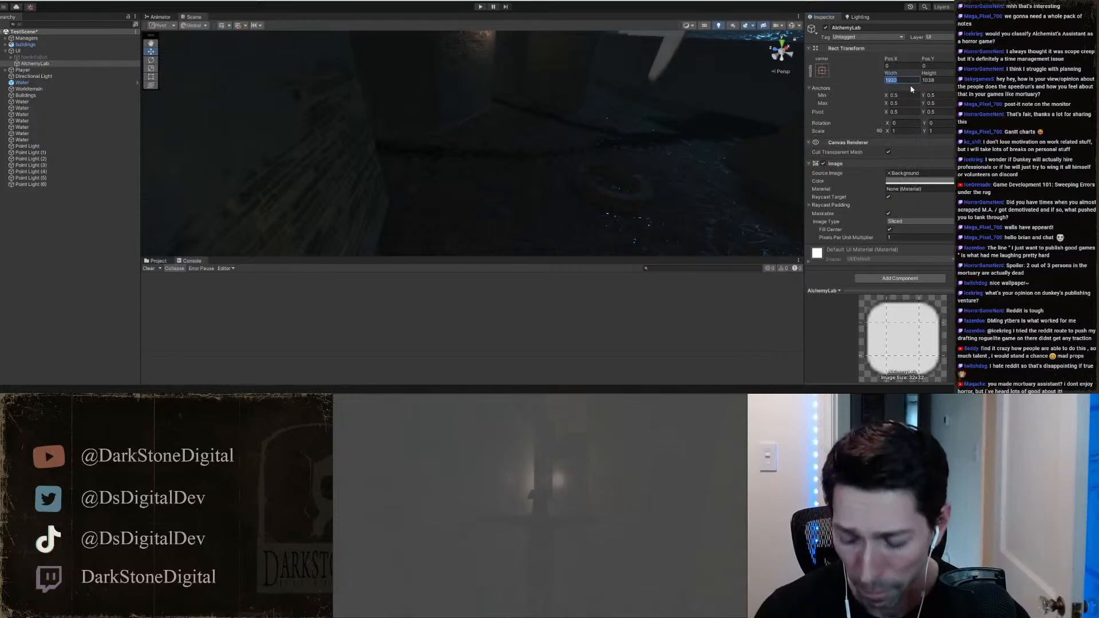
{"action": "type", "text": "1000"}
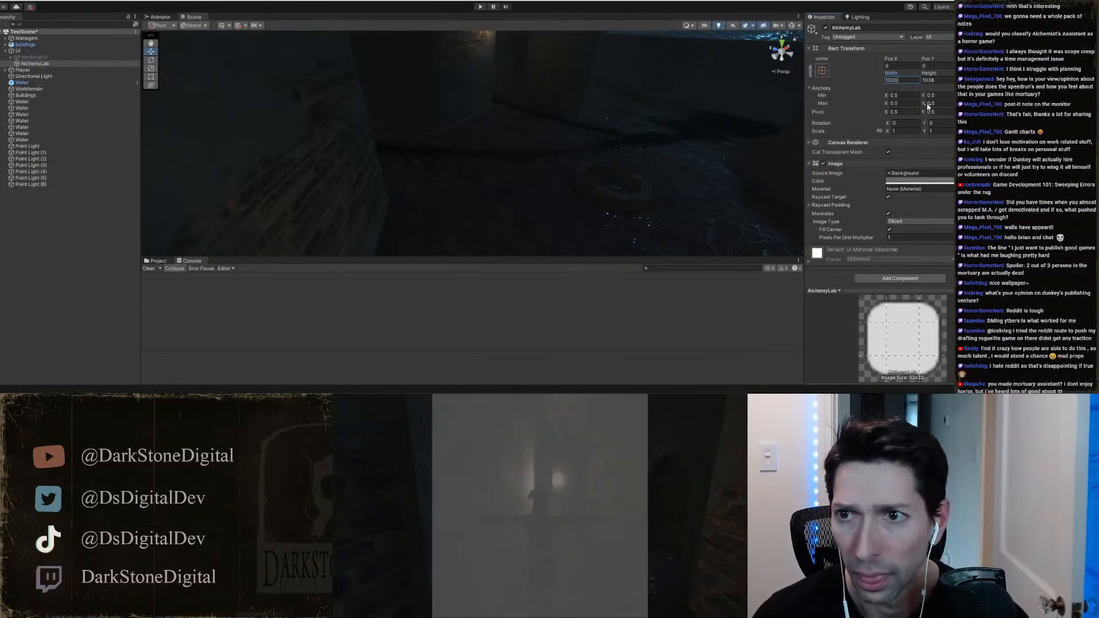
{"action": "left_click", "coordinate": [928, 80]}
{"action": "type", "text": "800"}
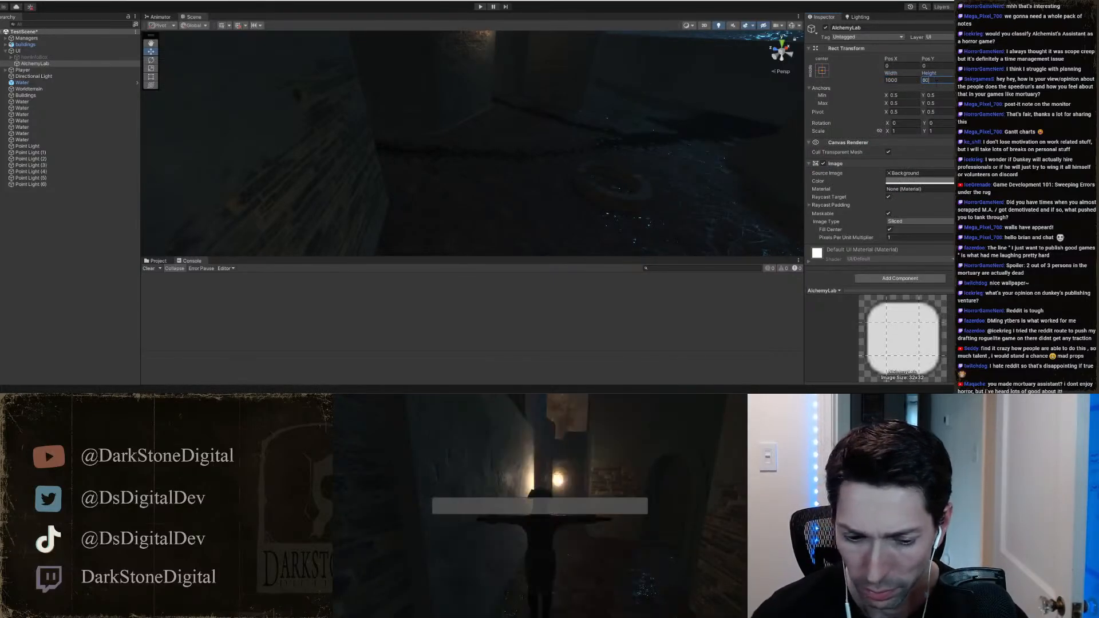
{"action": "left_click", "coordinate": [893, 79]}
{"action": "double_click", "coordinate": [902, 79]}
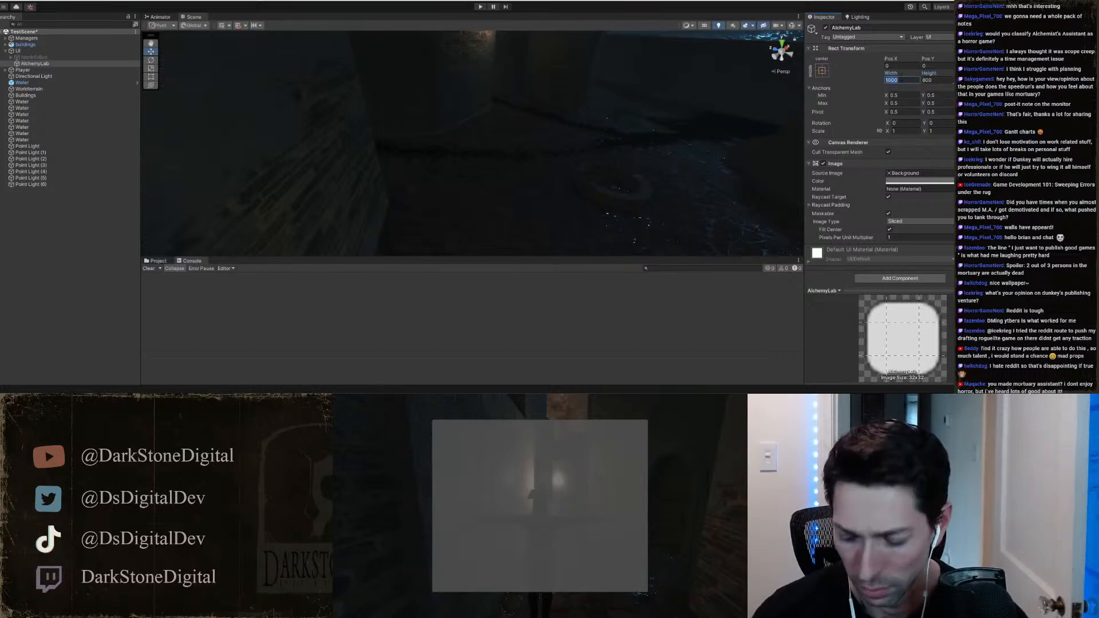
{"action": "type", "text": "18"}
{"action": "type", "text": "00"}
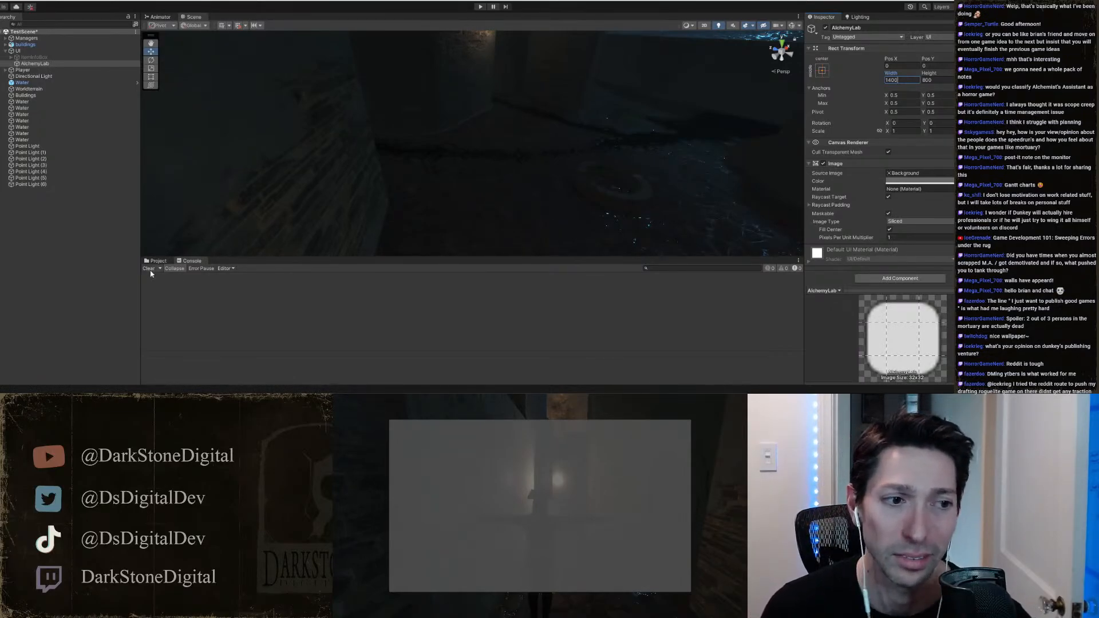
Step: Darken the AlchemyLab panel's grey image colour slightly and deactivate the panel
{"action": "left_click", "coordinate": [119, 270]}
{"action": "left_click", "coordinate": [36, 64]}
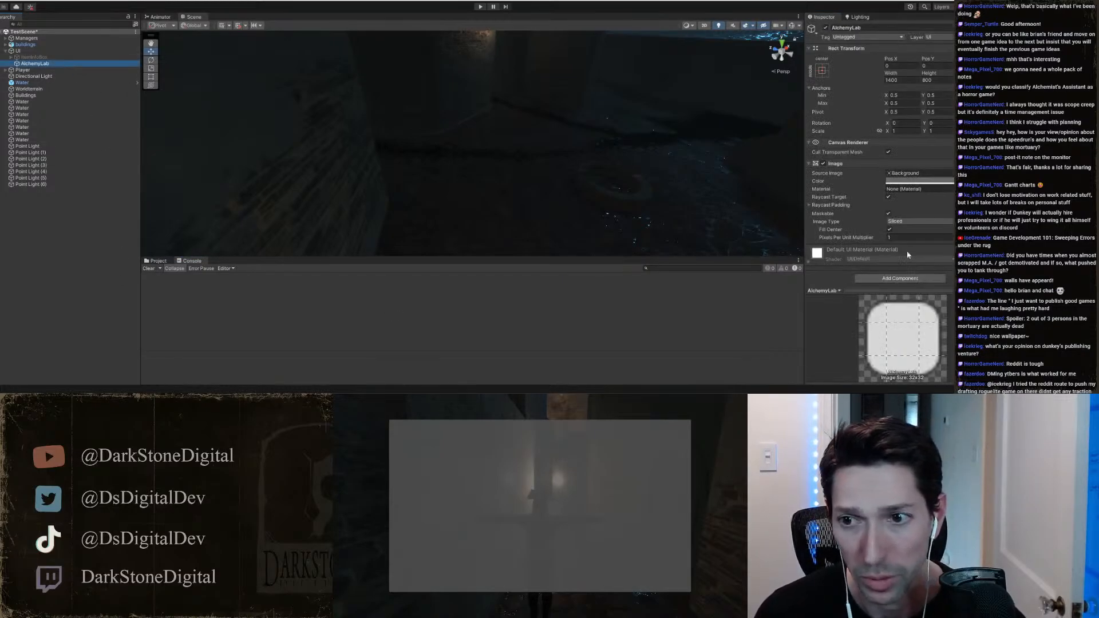
{"action": "left_click", "coordinate": [919, 181]}
{"action": "left_click_drag", "start_coordinate": [931, 248], "coordinate": [928, 253]}
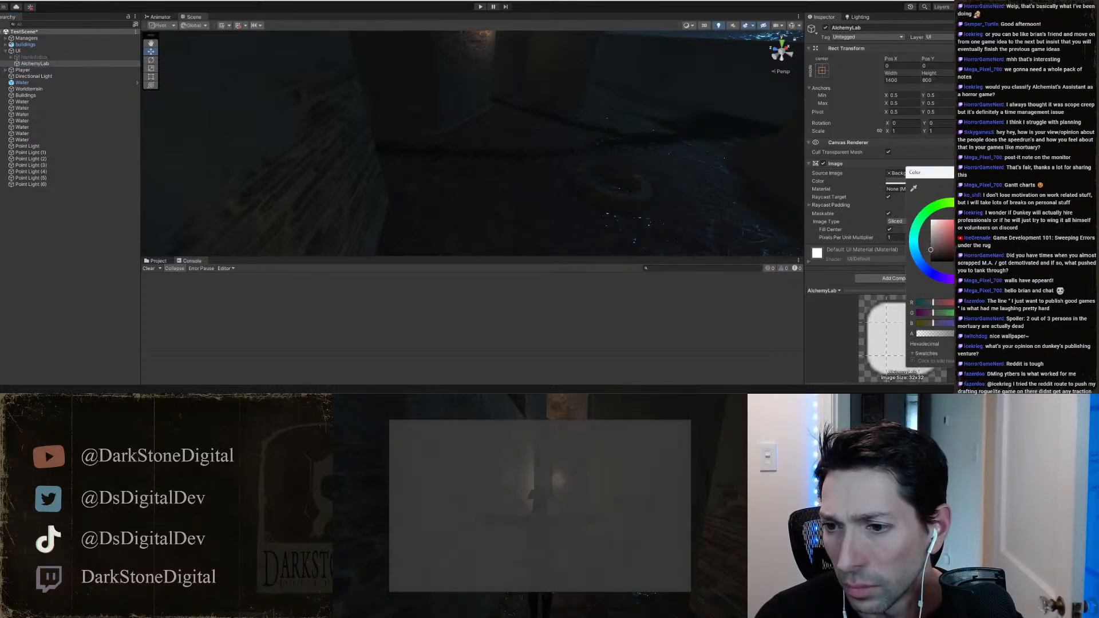
{"action": "left_click", "coordinate": [991, 172]}
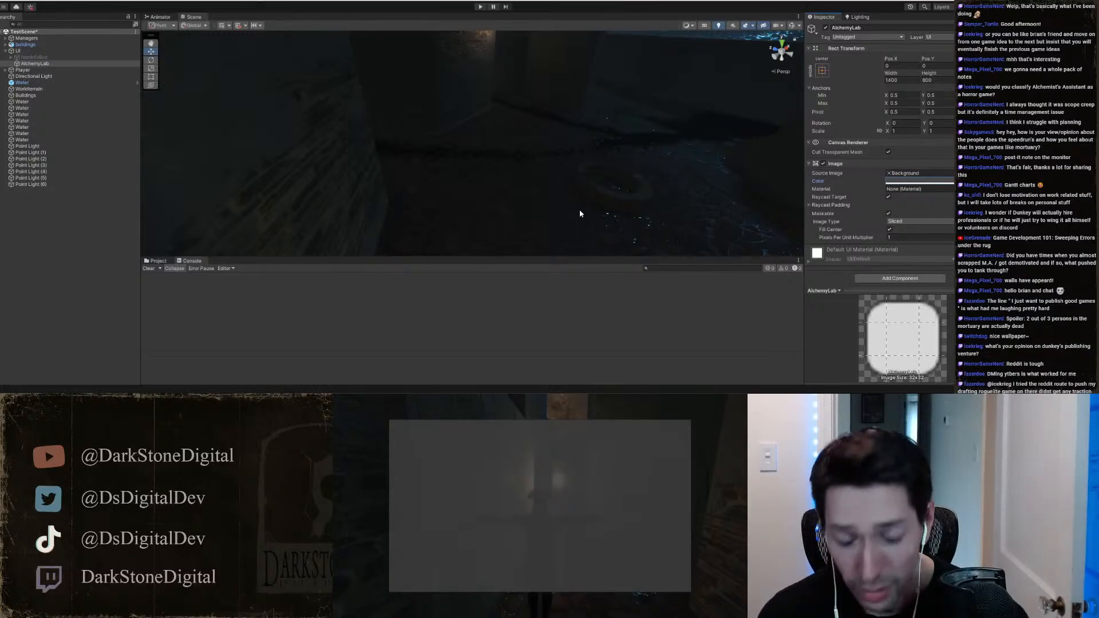
{"action": "left_click", "coordinate": [826, 28]}
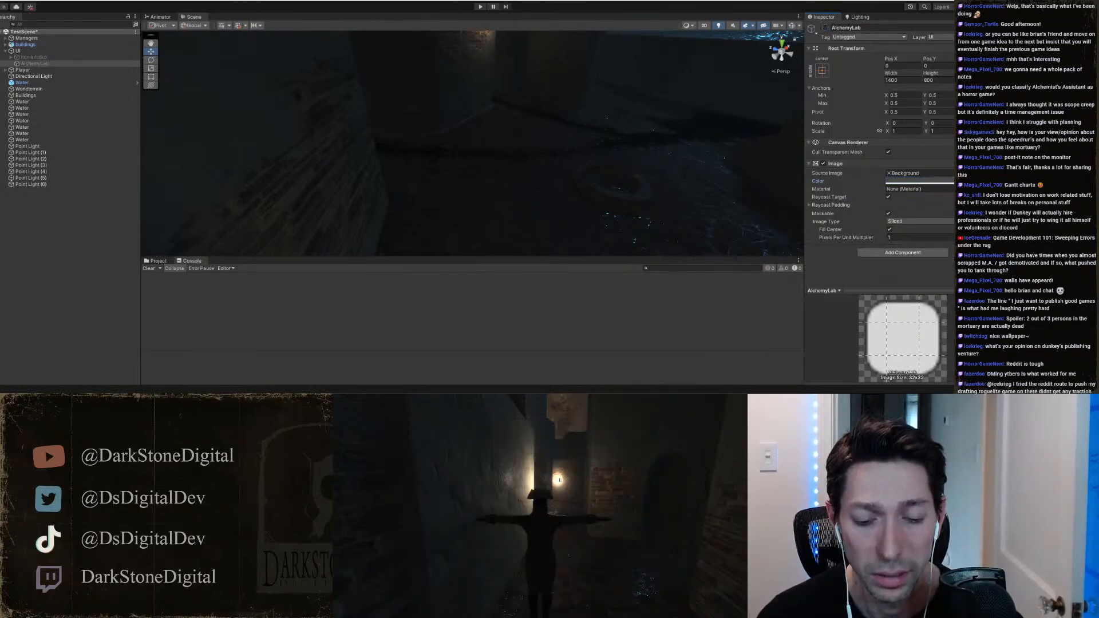
Step: Start a playtest of TestScene and walk the character around the starting alley beneath the wall light
{"action": "right_click_drag", "start_coordinate": [586, 184], "coordinate": [492, 63]}
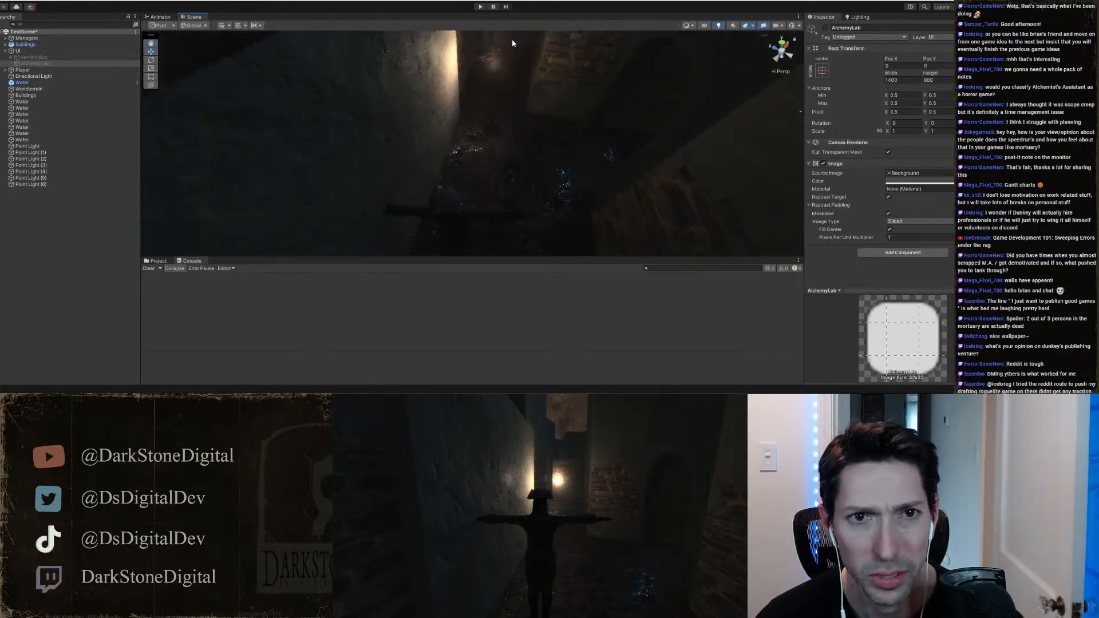
{"action": "left_click", "coordinate": [481, 7]}
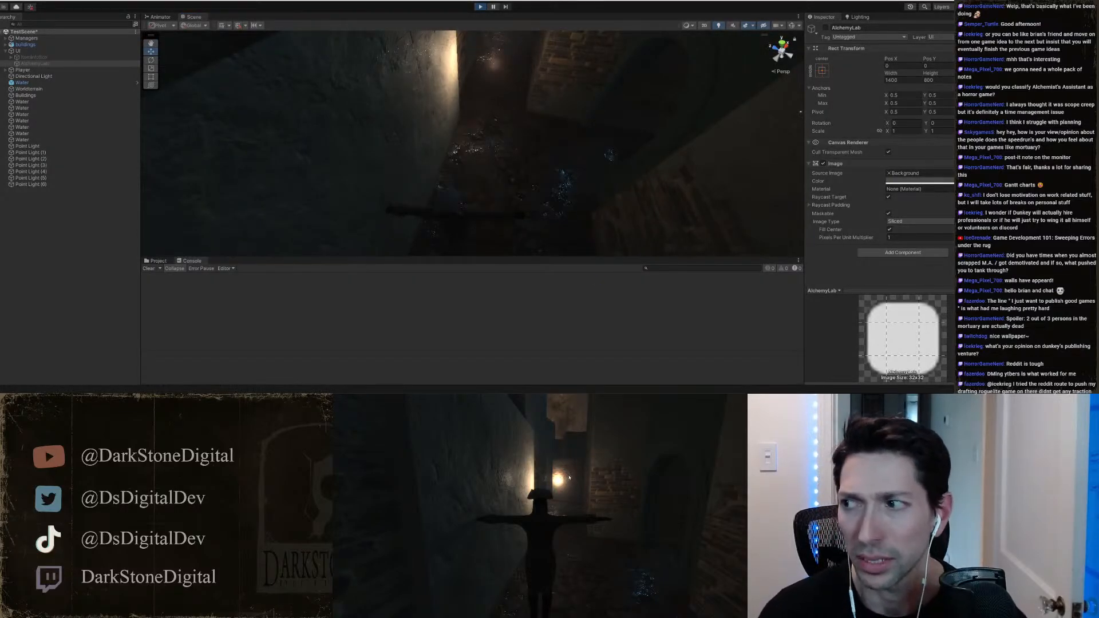
{"action": "key", "text": "w"}
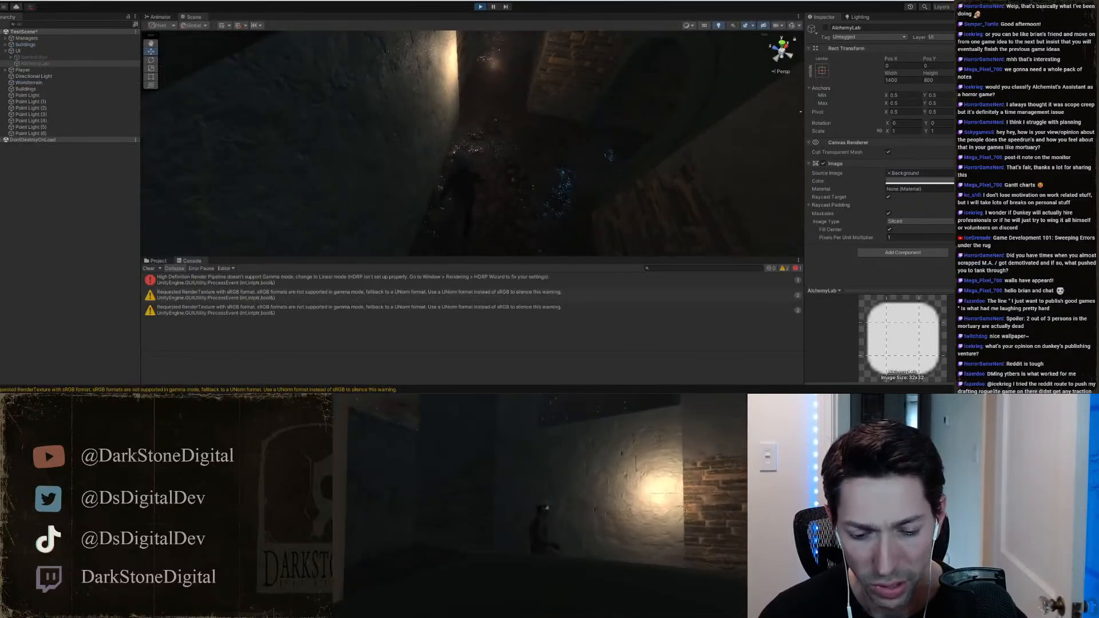
{"action": "key", "text": "s"}
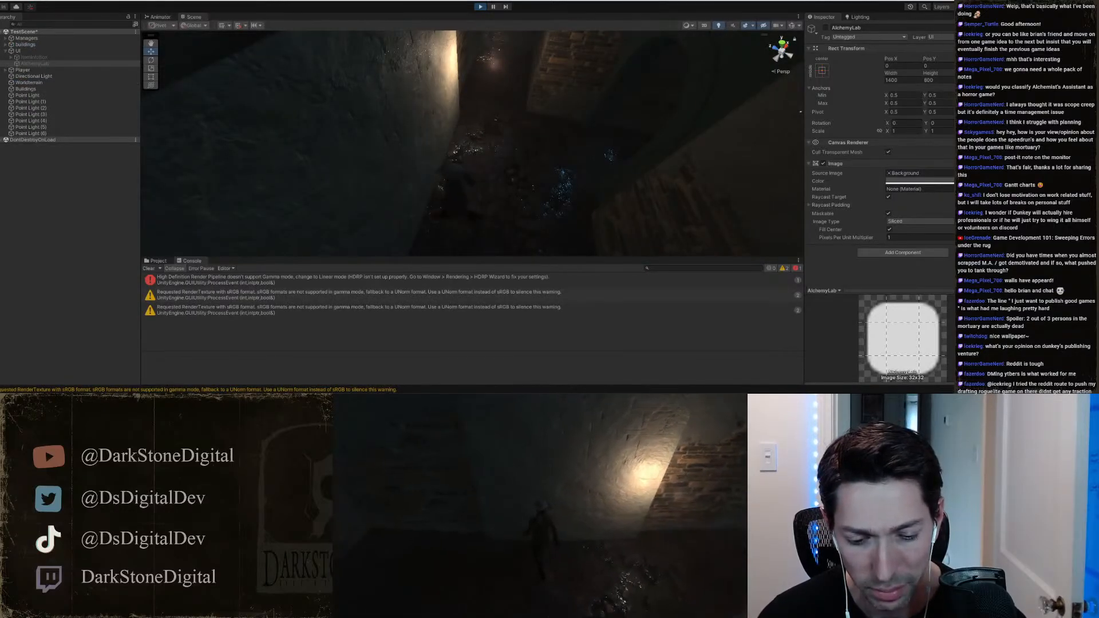
{"action": "key", "text": "w"}
{"action": "key", "text": "d"}
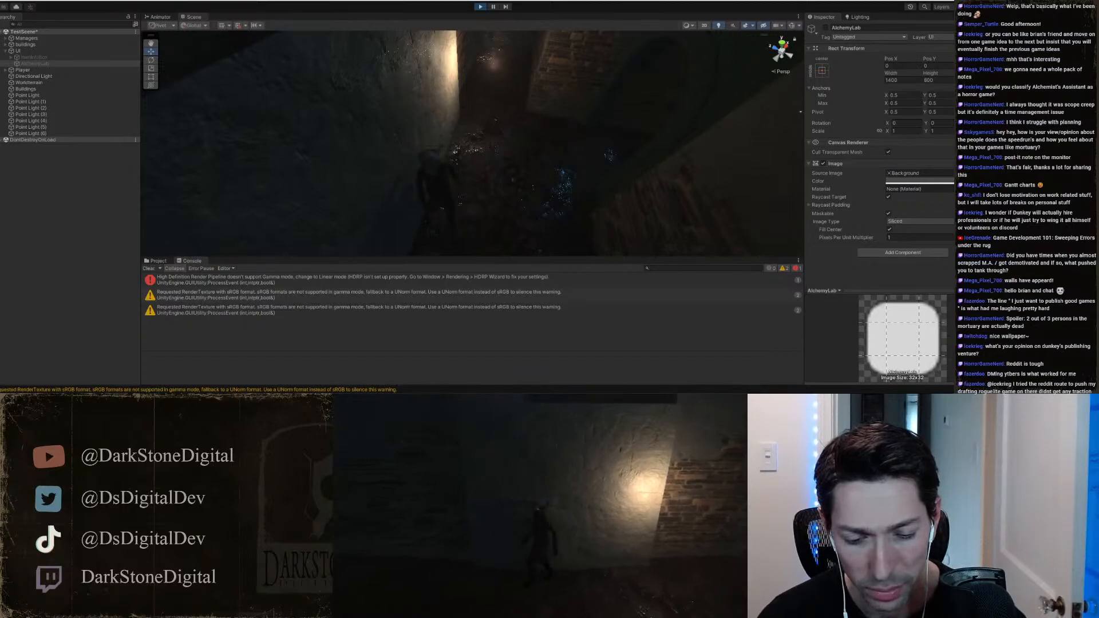
{"action": "key", "text": "w"}
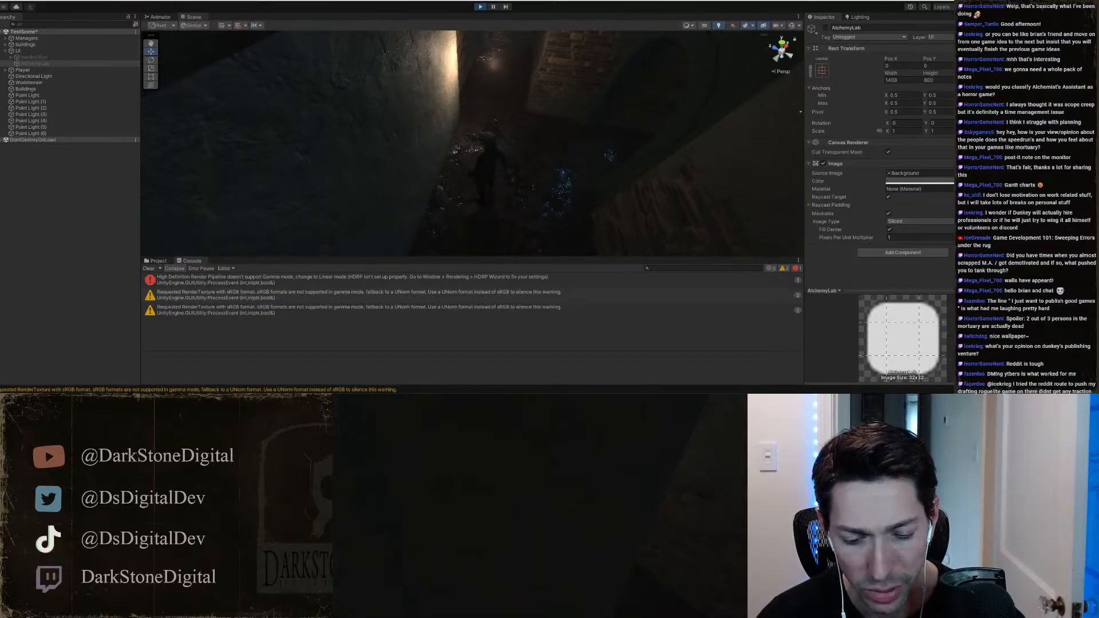
{"action": "key", "text": "w"}
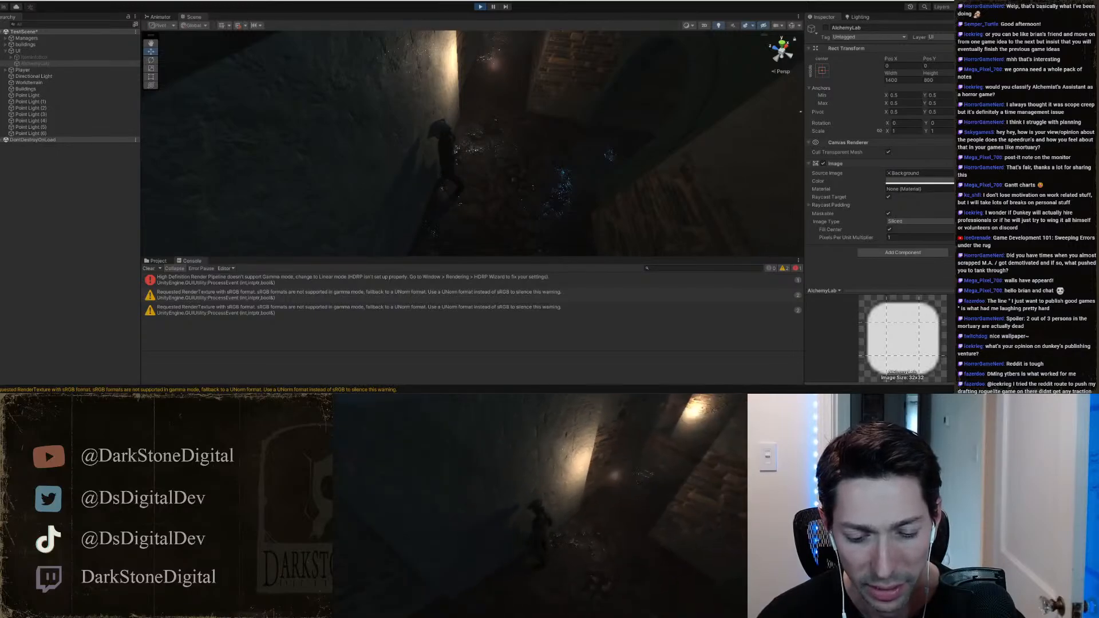
{"action": "key", "text": "s"}
{"action": "key", "text": "w"}
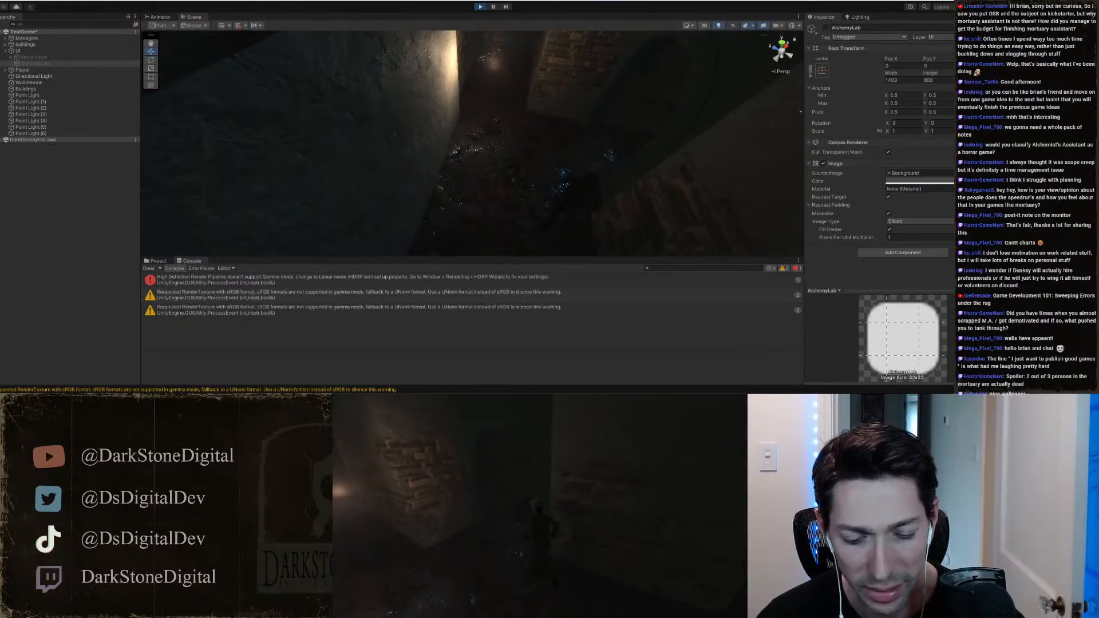
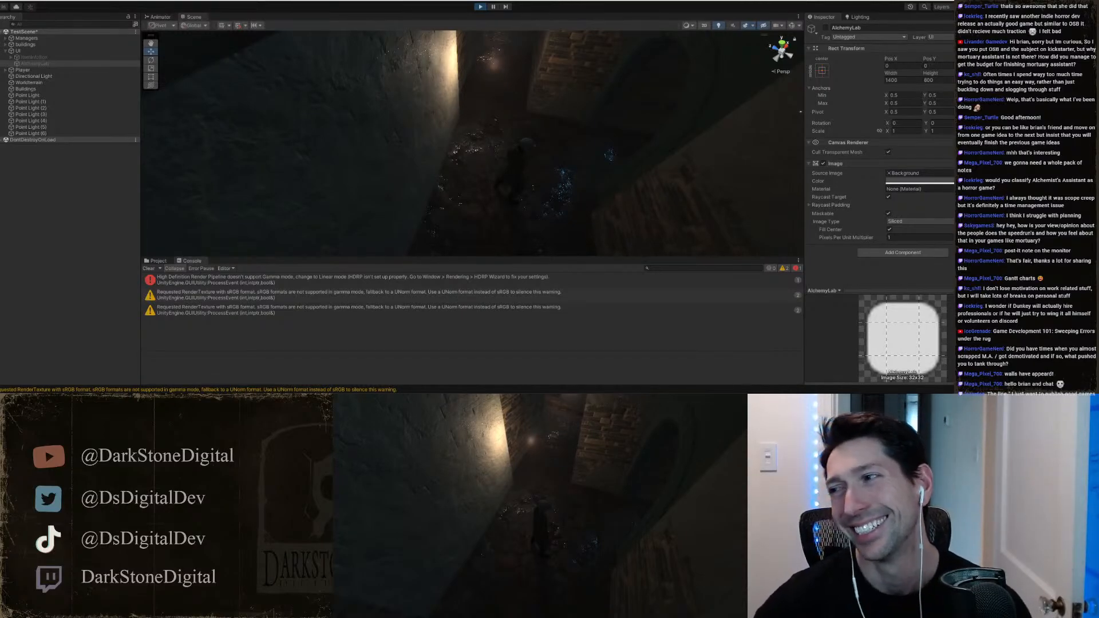
Step: Run the character up and down the narrow alley to examine how its walls and lights look in play
{"action": "key", "text": "w"}
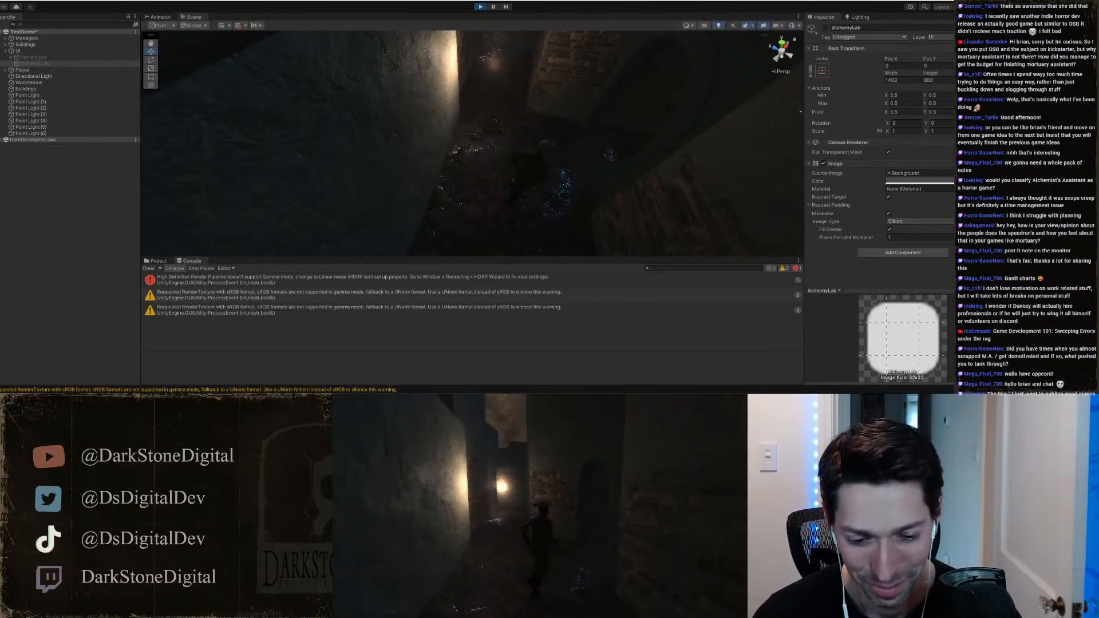
{"action": "key", "text": "w"}
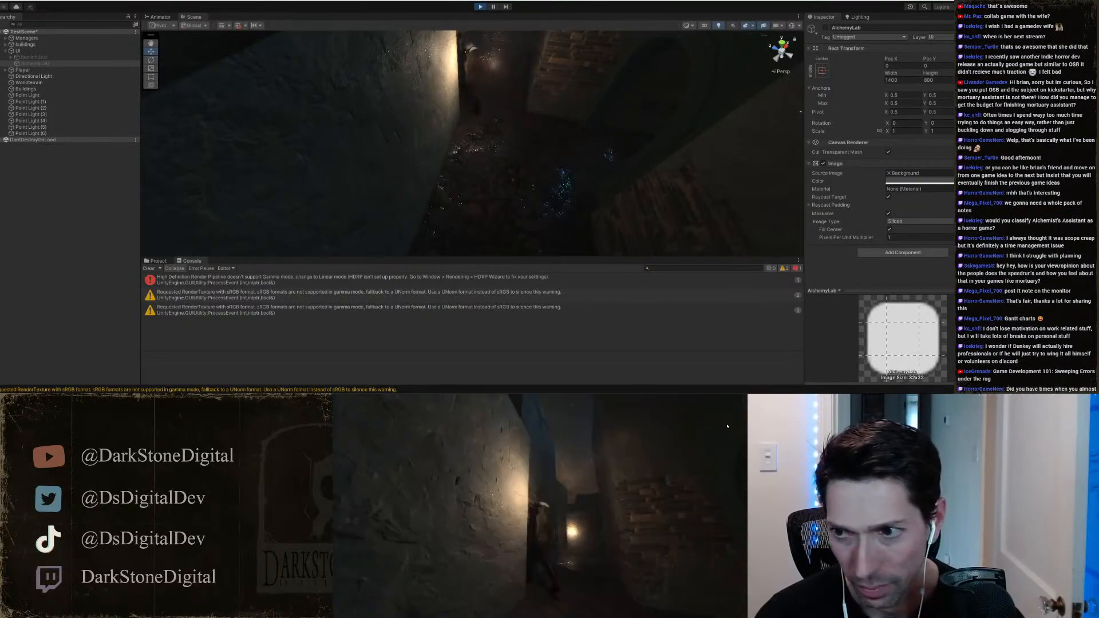
{"action": "key", "text": "w"}
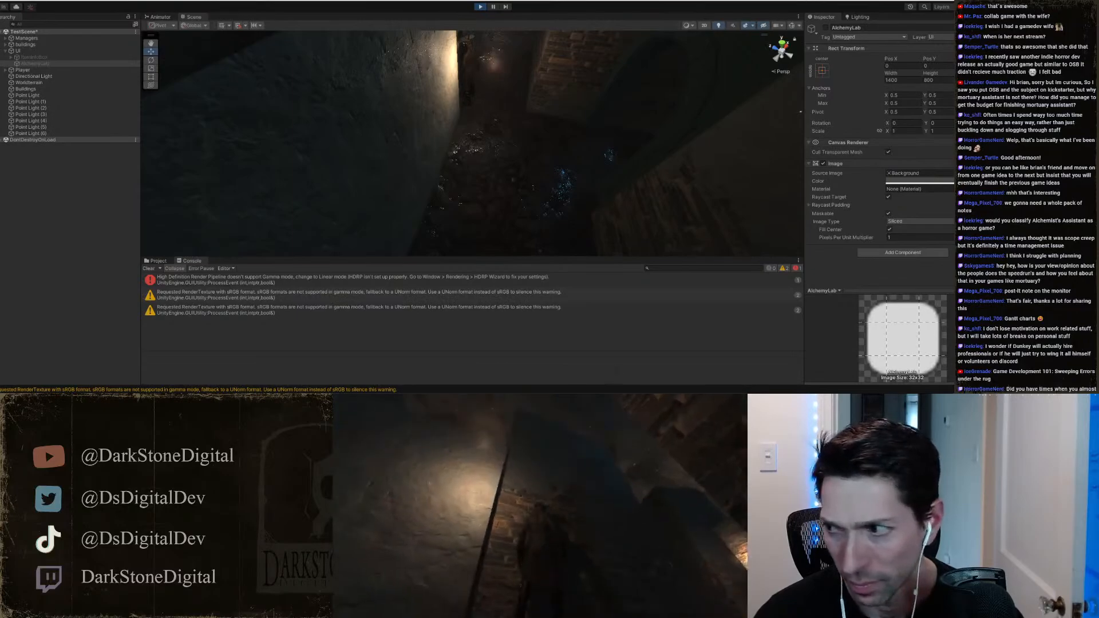
{"action": "key", "text": "w"}
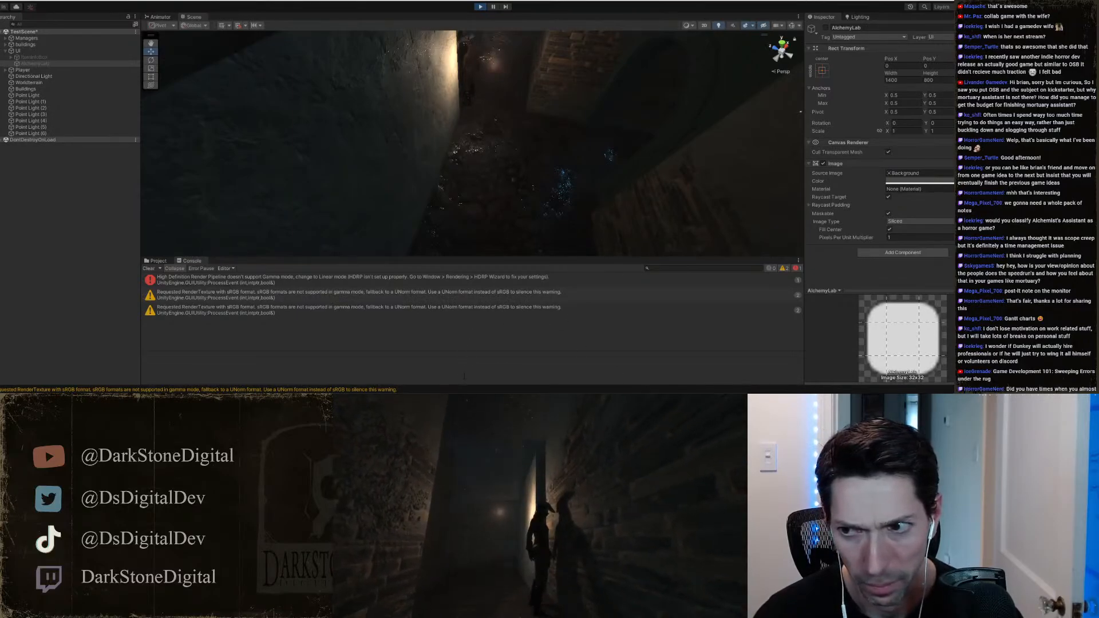
{"action": "key", "text": "w"}
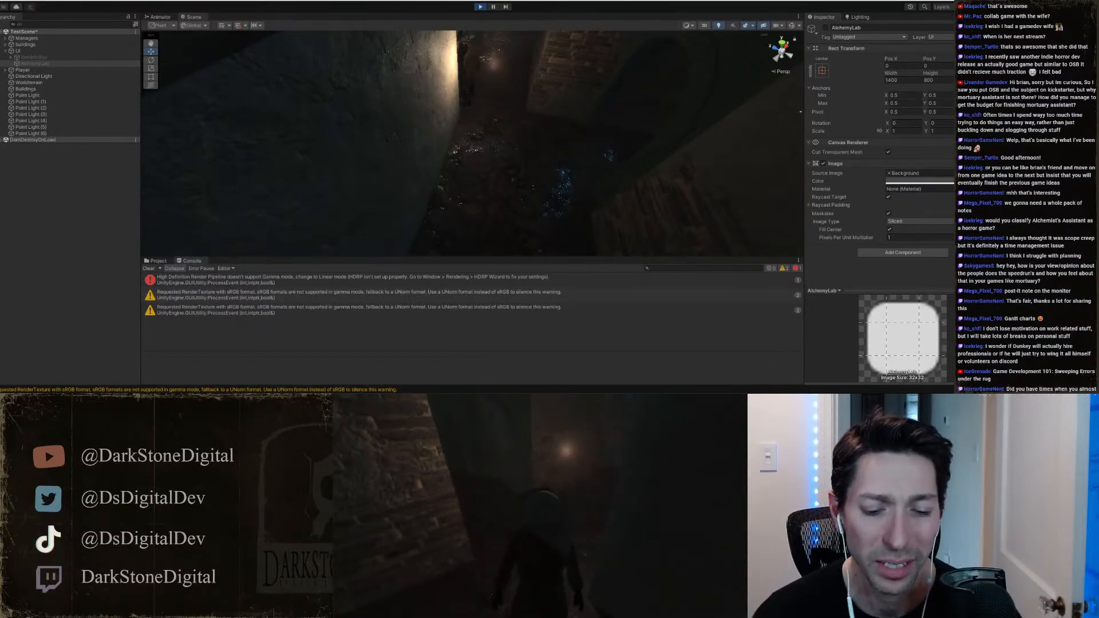
{"action": "key", "text": "w"}
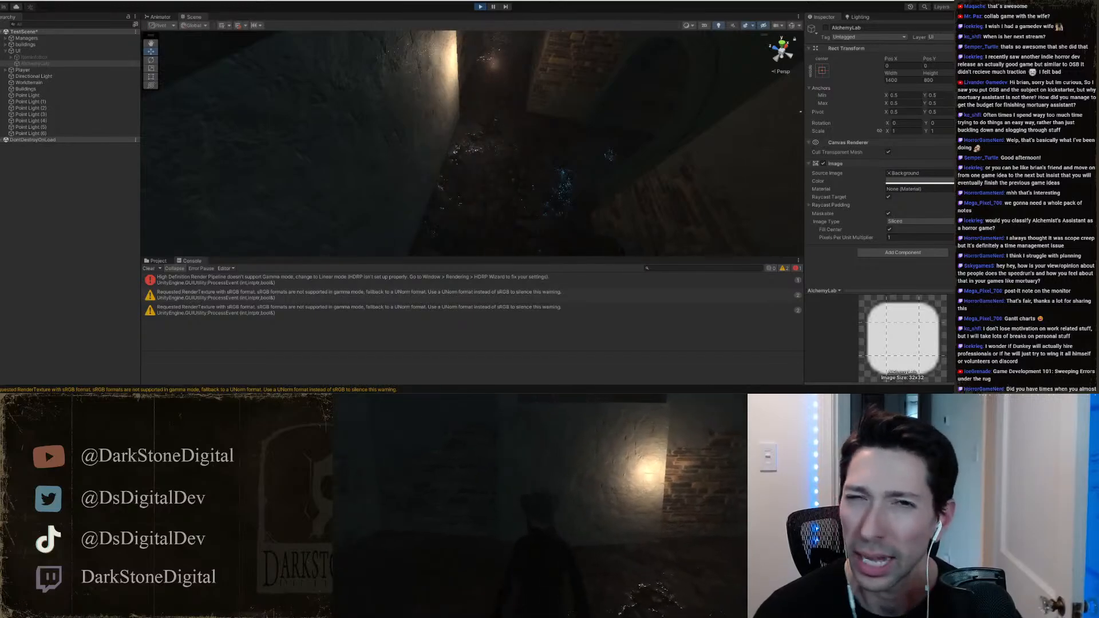
{"action": "key", "text": "w"}
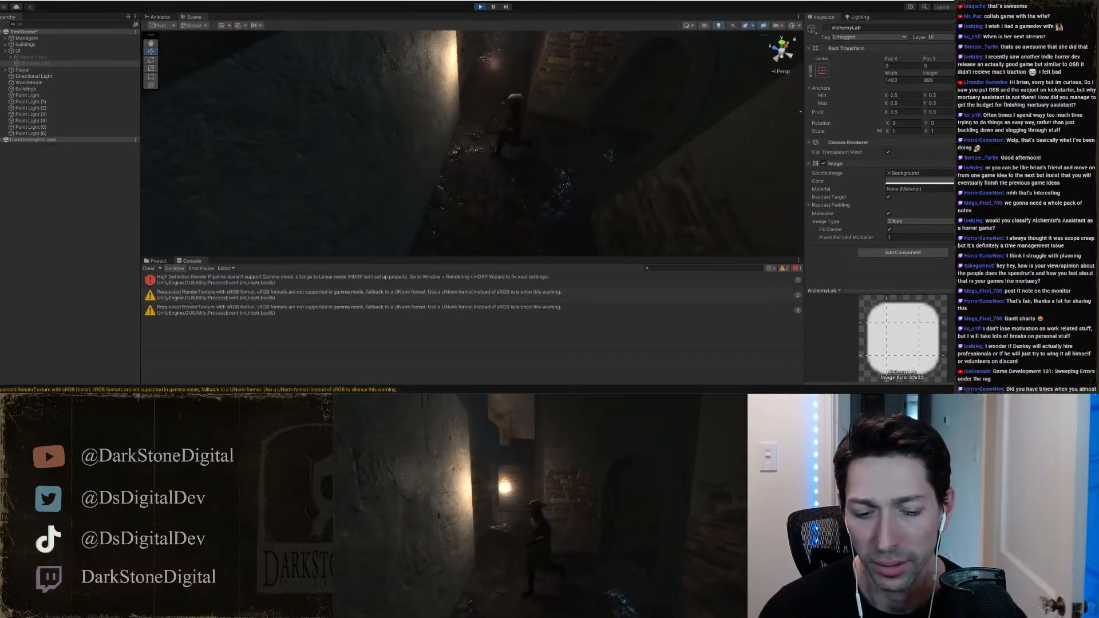
{"action": "key", "text": "d"}
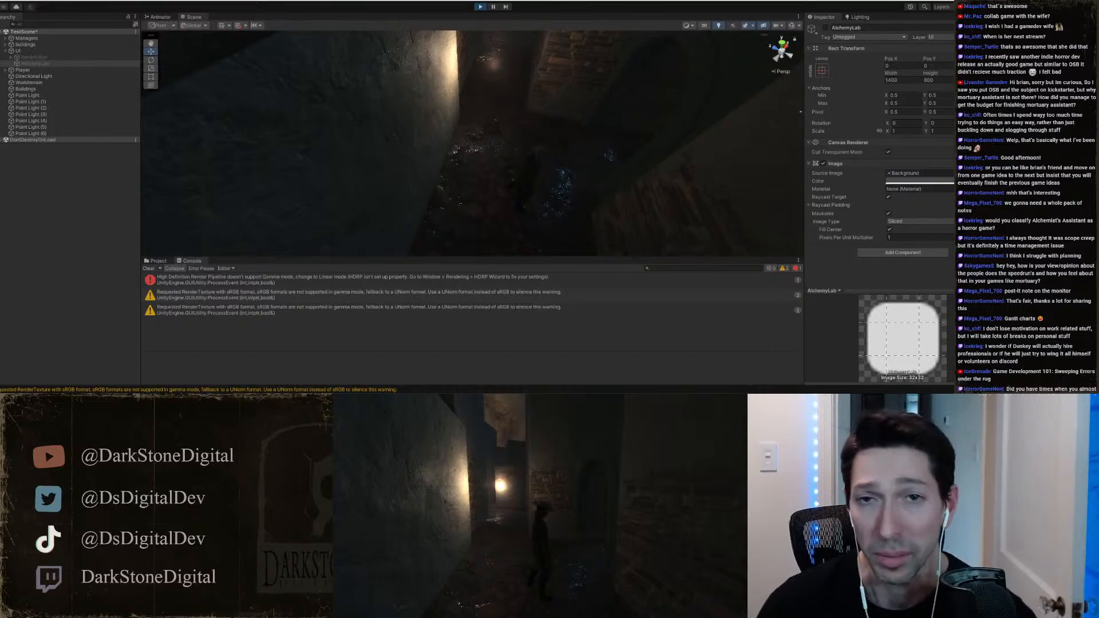
Step: Run the character through the farther lit alleys, stop the playtest and clear the console
{"action": "key", "text": "w"}
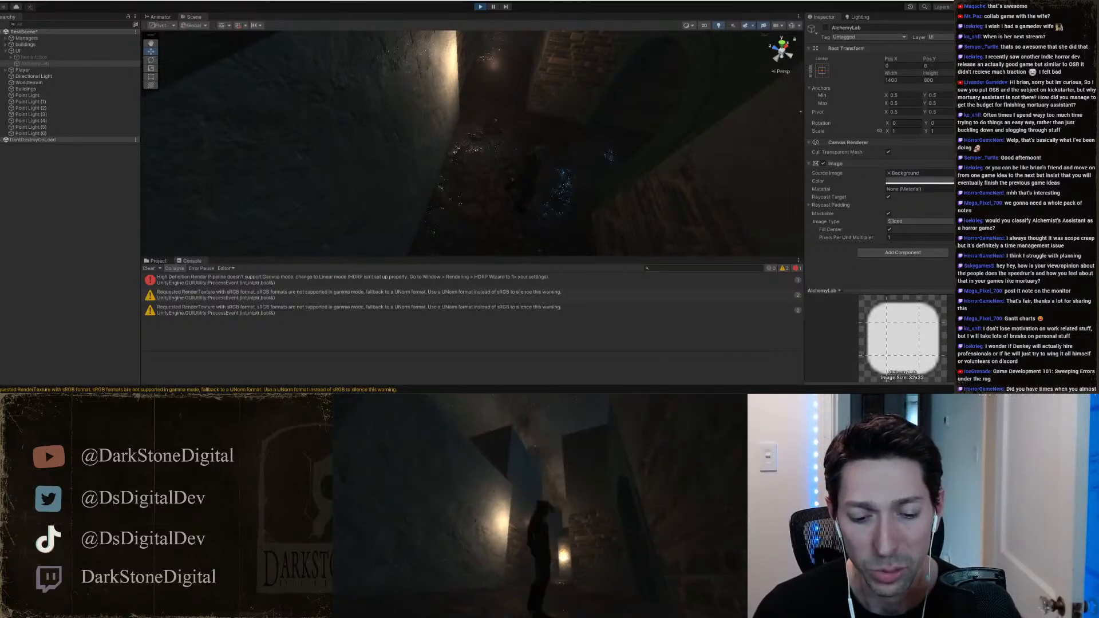
{"action": "key", "text": "w"}
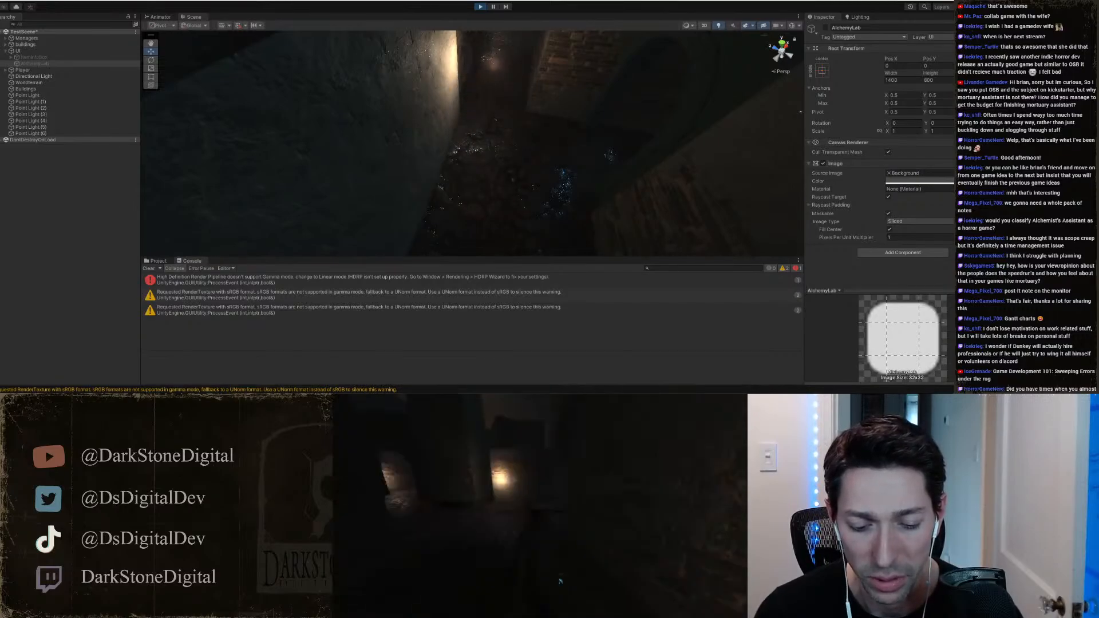
{"action": "key", "text": "w"}
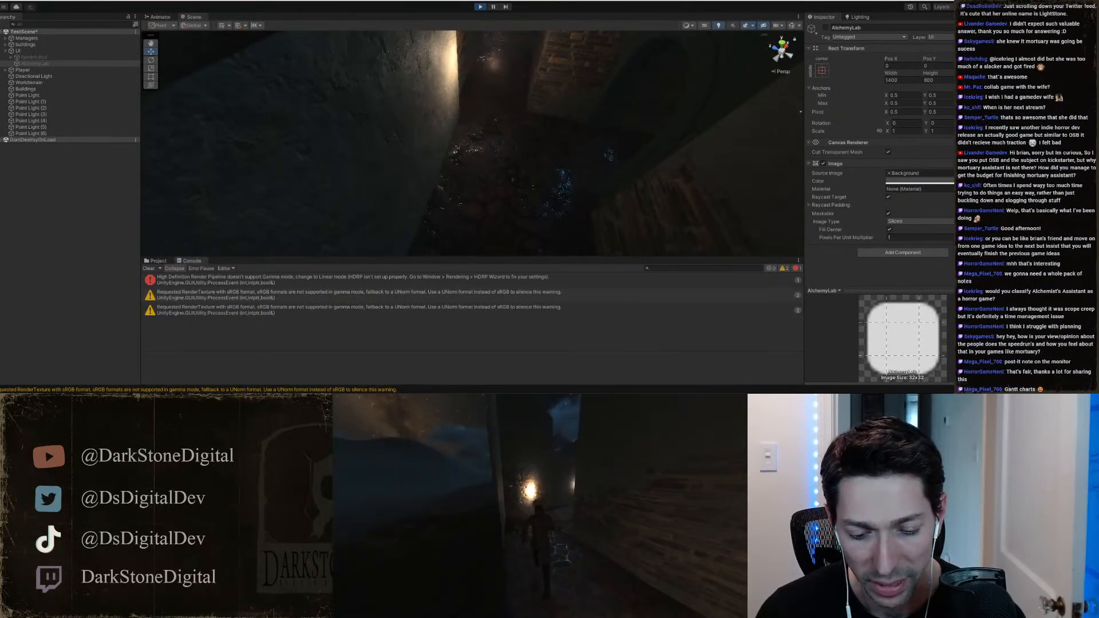
{"action": "key", "text": "w"}
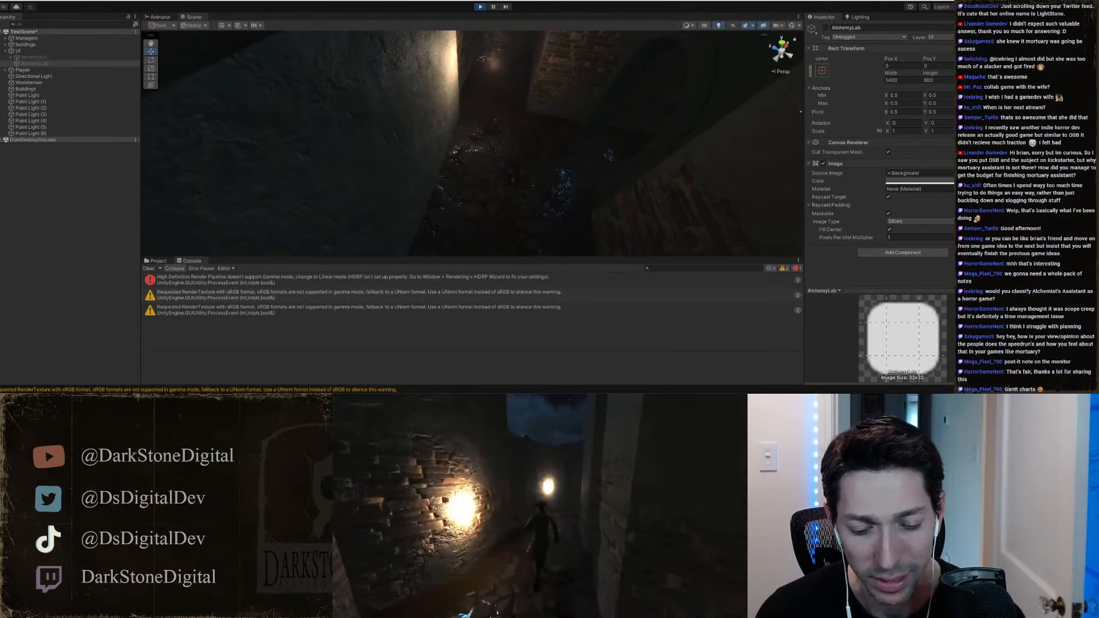
{"action": "key", "text": "w"}
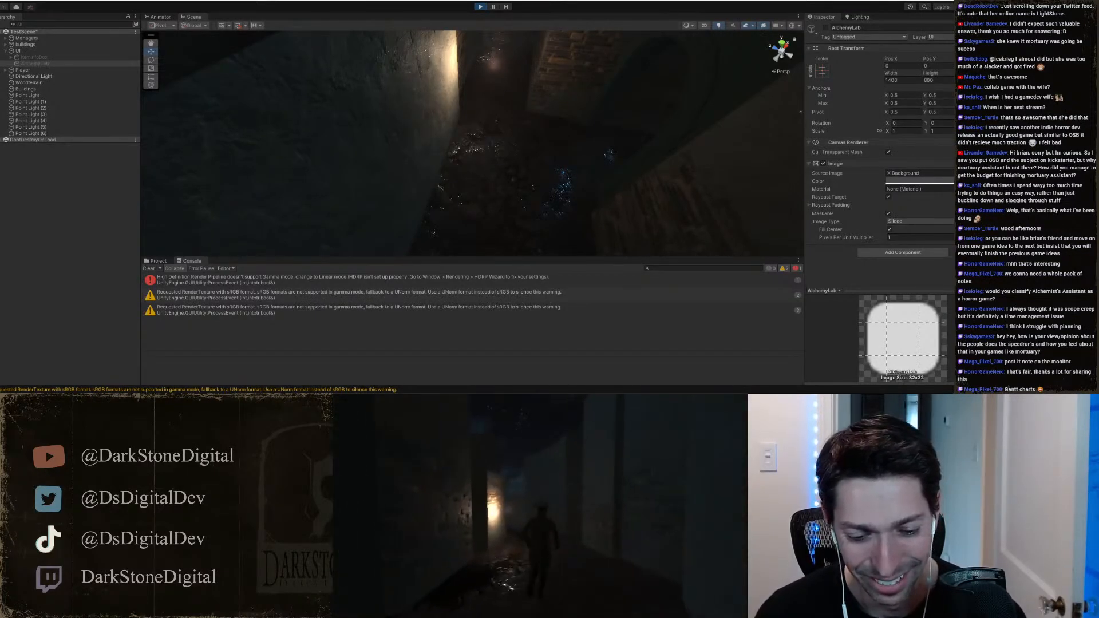
{"action": "left_click", "coordinate": [482, 7]}
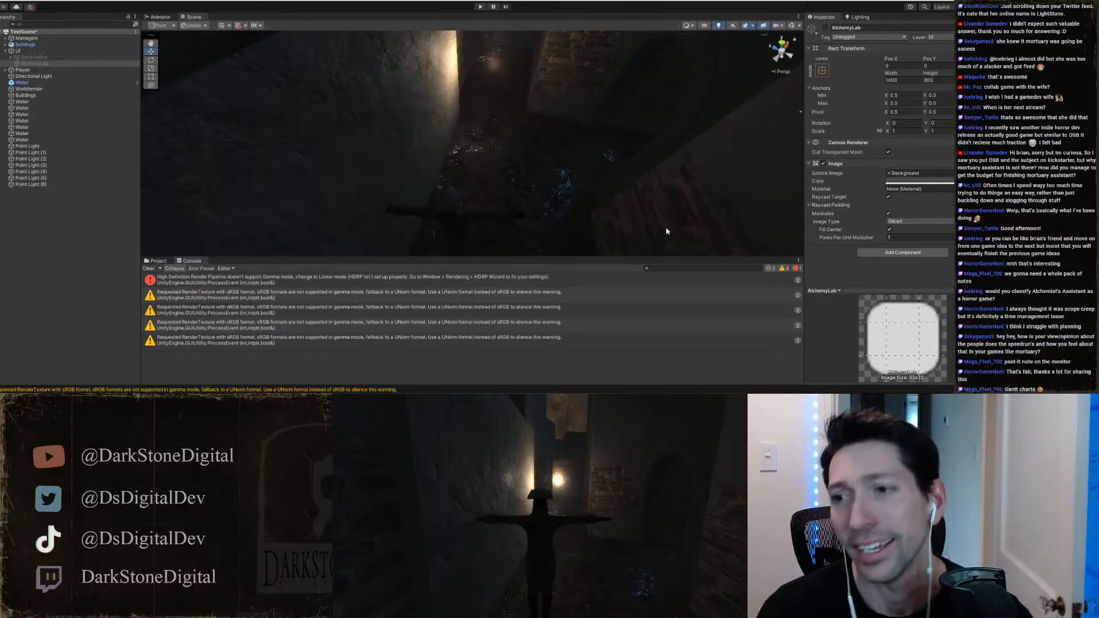
{"action": "left_click", "coordinate": [149, 268]}
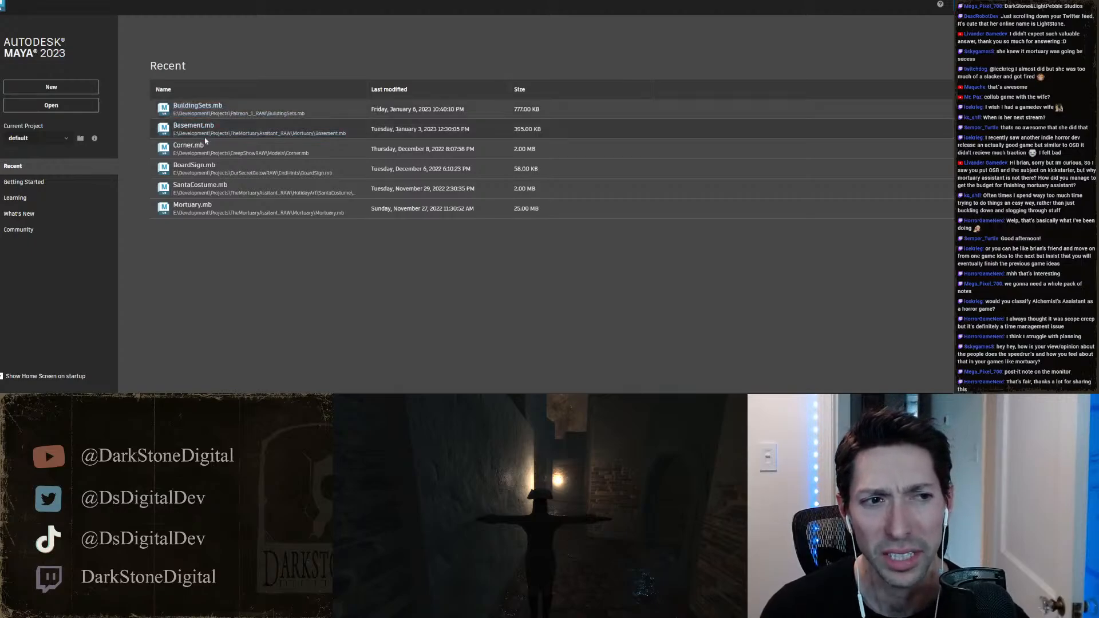
Step: Switch to Maya, open BuildingSets.mb and look over the rounded building beside the stone archway
{"action": "left_click", "coordinate": [213, 110]}
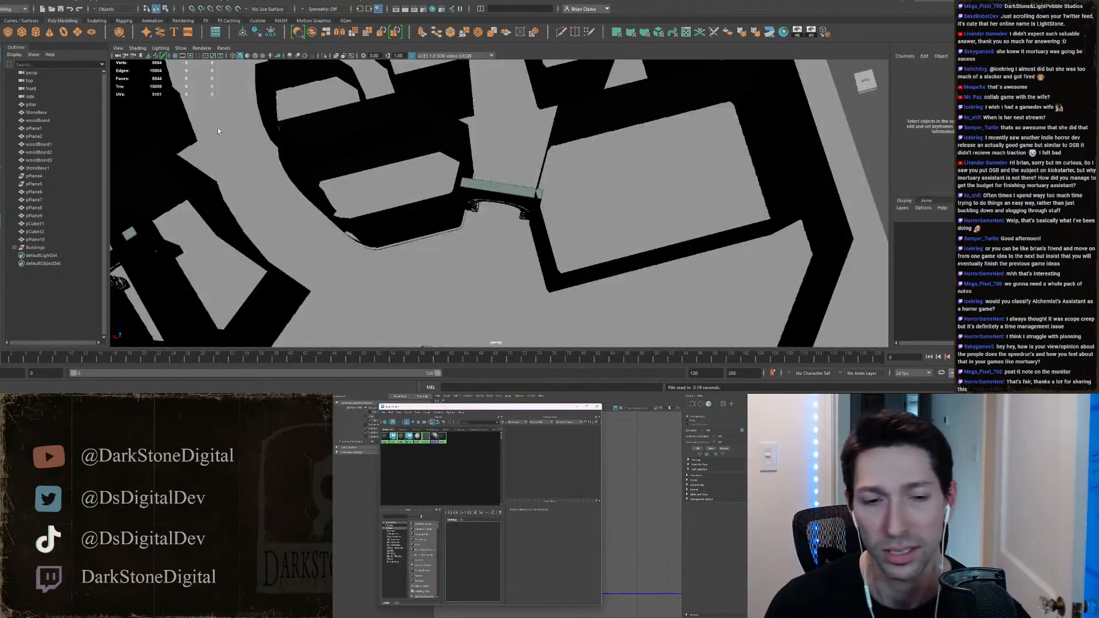
{"action": "right_click_drag", "start_coordinate": [525, 167], "coordinate": [520, 191]}
{"action": "scroll", "coordinate": [509, 202], "scroll_direction": "down", "scroll_amount": 3}
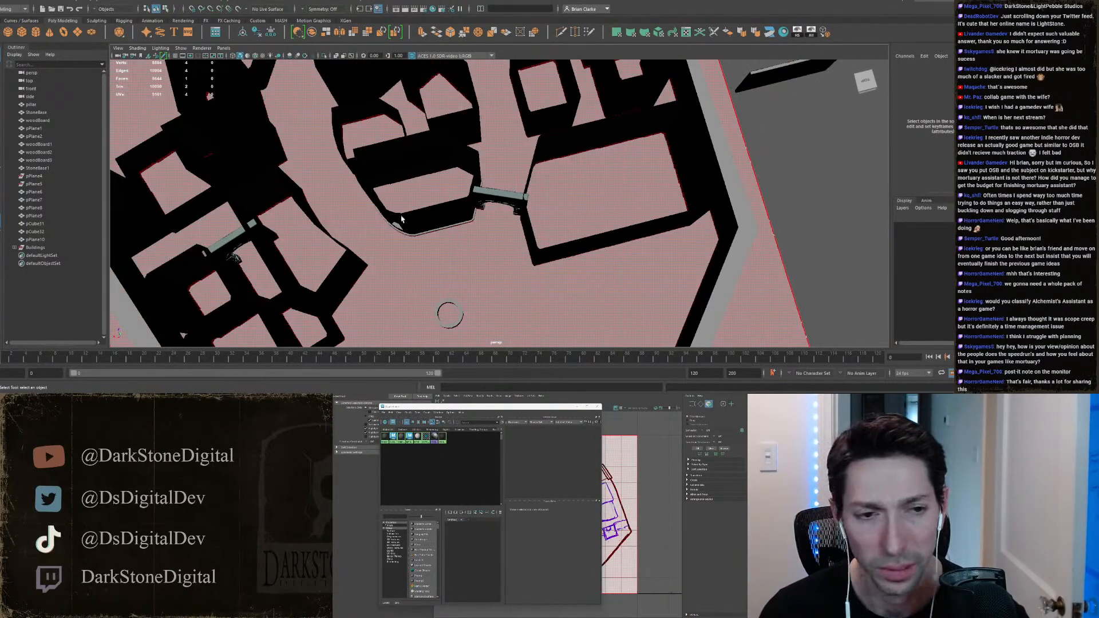
{"action": "right_click_drag", "start_coordinate": [422, 166], "coordinate": [453, 158]}
{"action": "left_click", "coordinate": [796, 195]}
{"action": "scroll", "coordinate": [652, 246], "scroll_direction": "down", "scroll_amount": 3}
{"action": "left_click_drag", "start_coordinate": [650, 254], "coordinate": [590, 198], "text": "alt"}
{"action": "scroll", "coordinate": [588, 195], "scroll_direction": "up", "scroll_amount": 5}
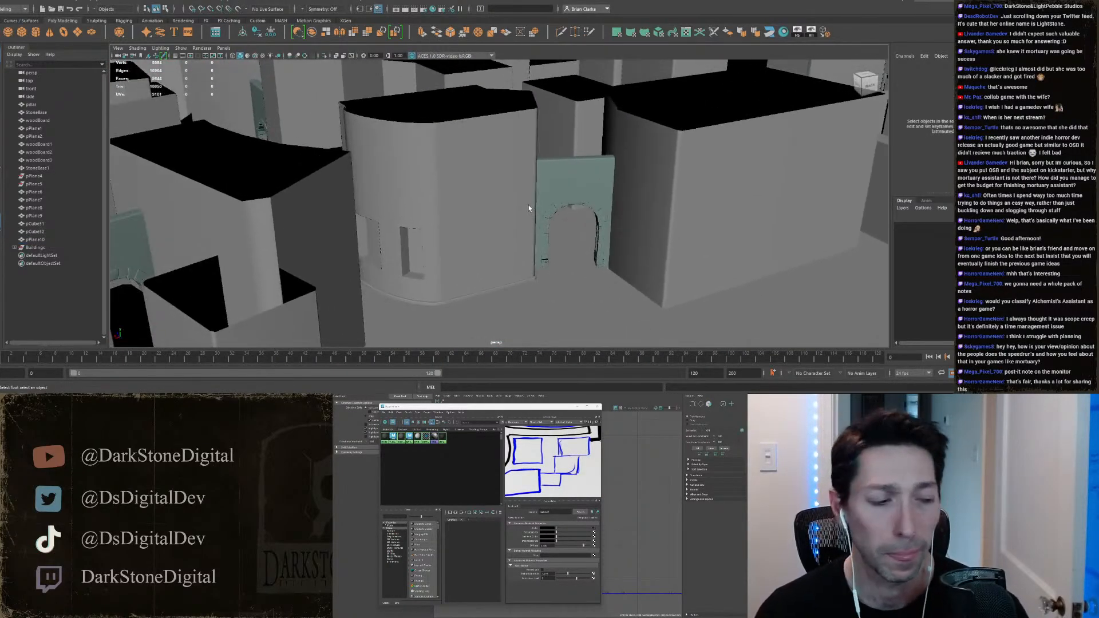
{"action": "scroll", "coordinate": [520, 224], "scroll_direction": "up", "scroll_amount": 1}
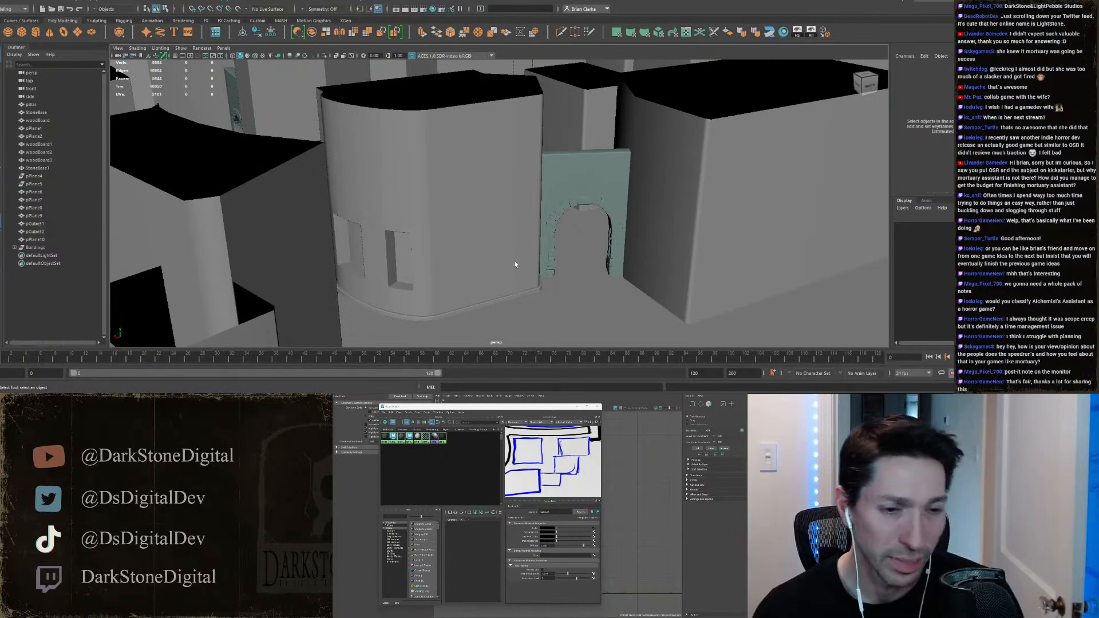
{"action": "scroll", "coordinate": [436, 263], "scroll_direction": "up", "scroll_amount": 2}
Step: Select the rounded building and examine its wall edges around the window recesses and the overhanging upper storey
{"action": "left_click", "coordinate": [383, 243]}
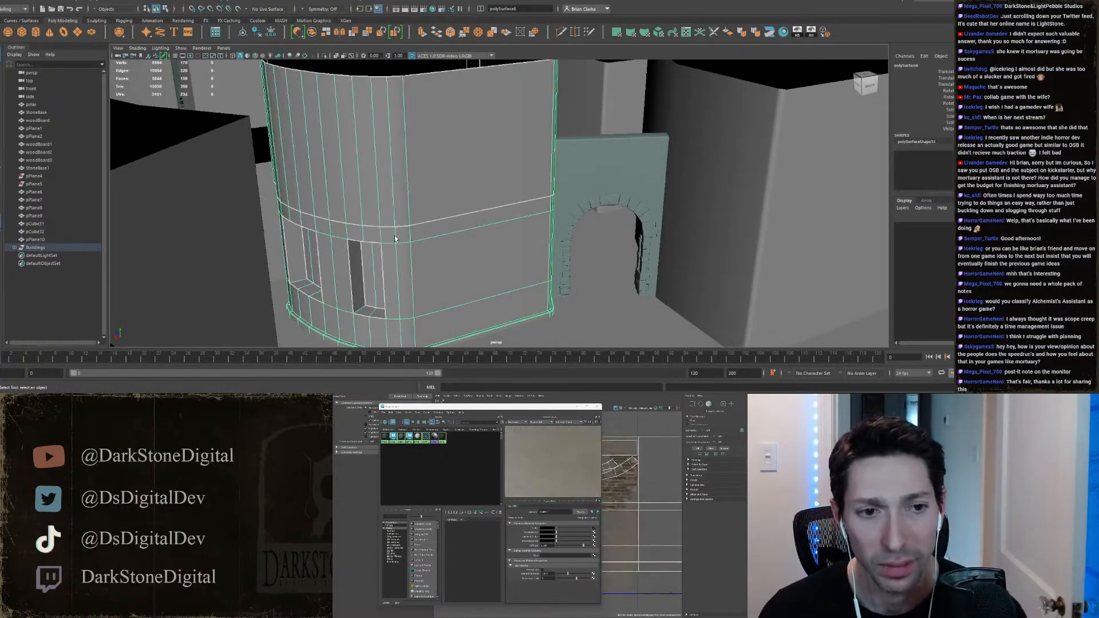
{"action": "key", "text": "f"}
{"action": "scroll", "coordinate": [444, 263], "scroll_direction": "up", "scroll_amount": 7}
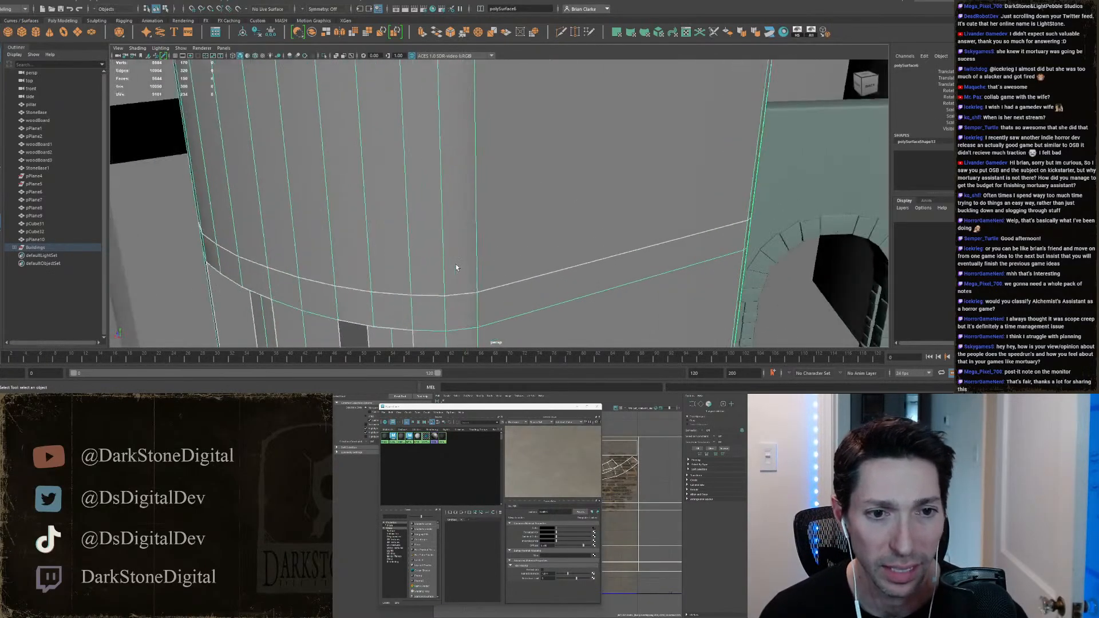
{"action": "middle_click_drag", "start_coordinate": [454, 267], "coordinate": [498, 179], "text": "alt"}
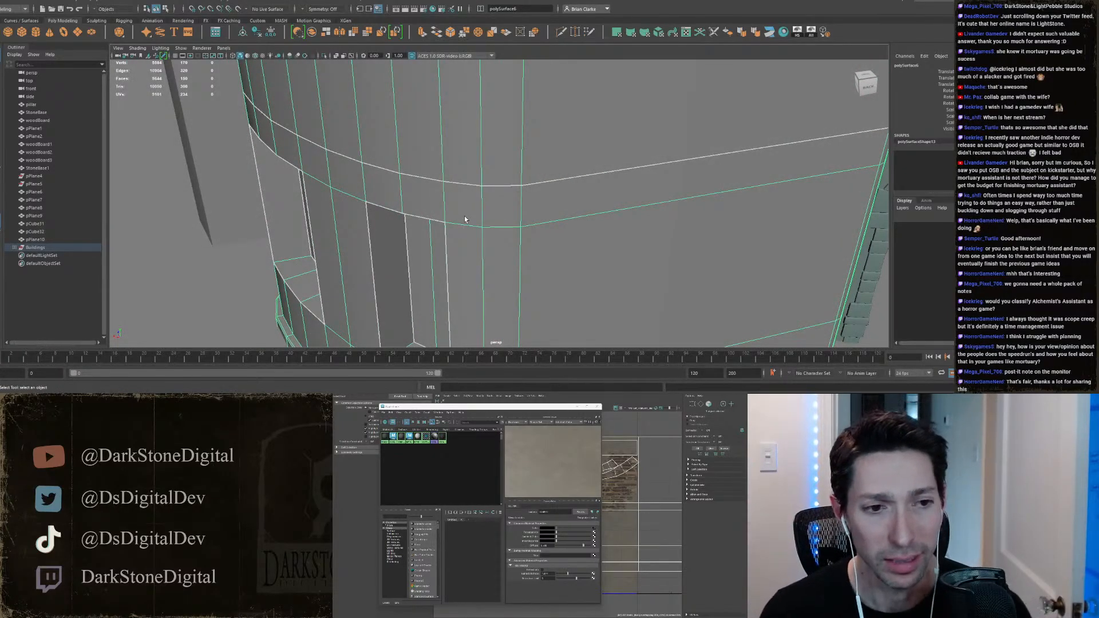
{"action": "left_click_drag", "start_coordinate": [465, 219], "coordinate": [554, 239], "text": "alt"}
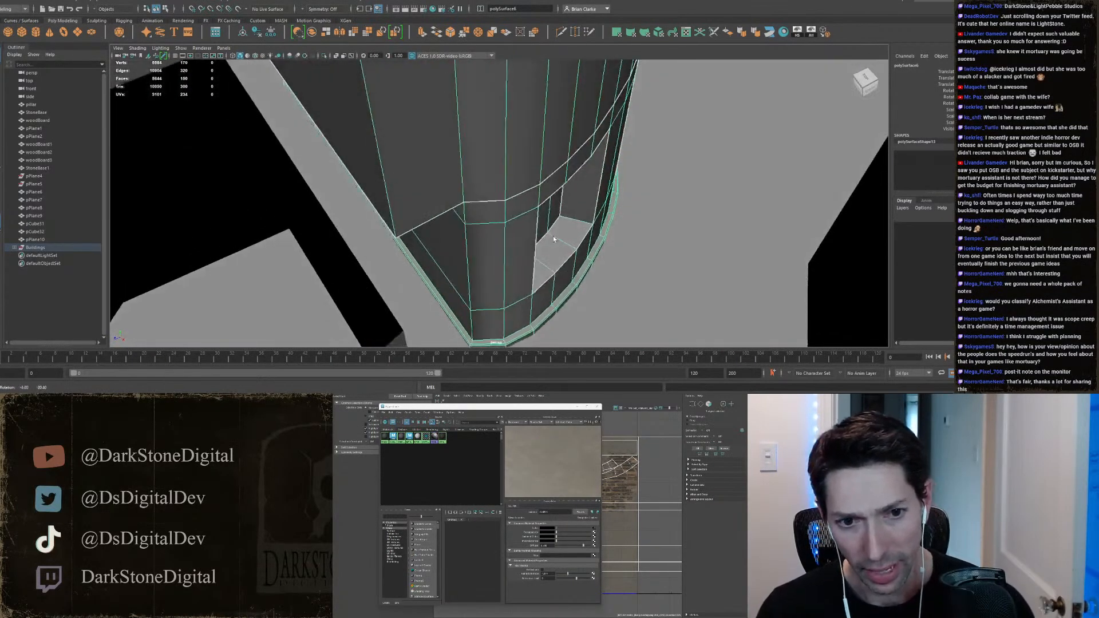
{"action": "left_click_drag", "start_coordinate": [516, 159], "coordinate": [478, 174], "text": "alt"}
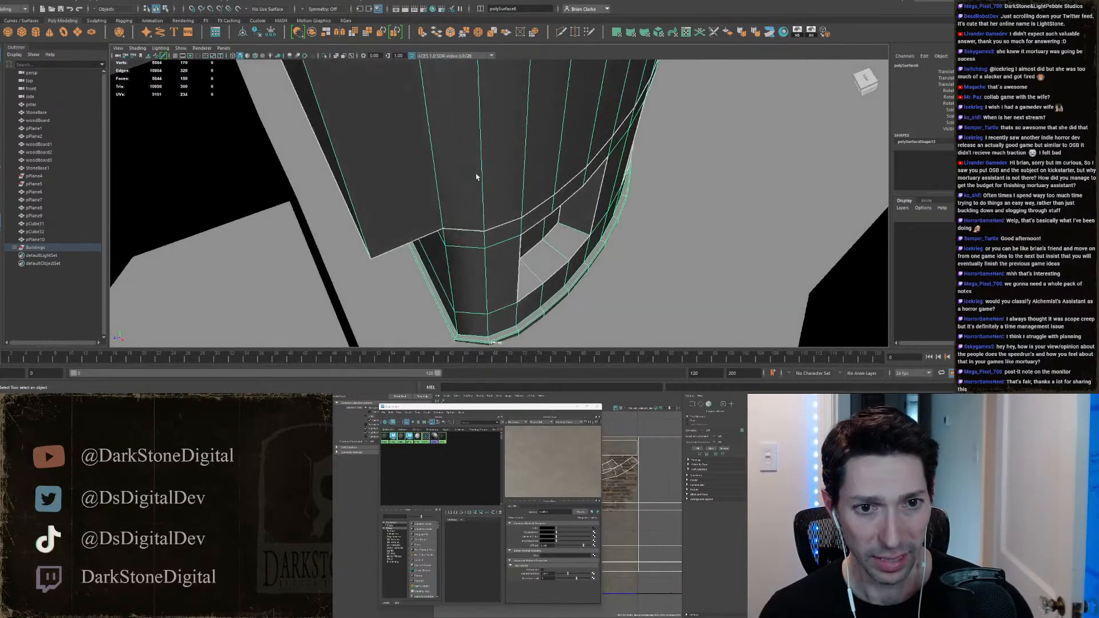
Step: Examine the rounded building's edges beneath the overhanging storey and return to object selection
{"action": "right_click_drag", "start_coordinate": [472, 170], "coordinate": [469, 142]}
{"action": "left_click", "coordinate": [440, 145]}
{"action": "left_click_drag", "start_coordinate": [439, 141], "coordinate": [468, 260], "text": "alt"}
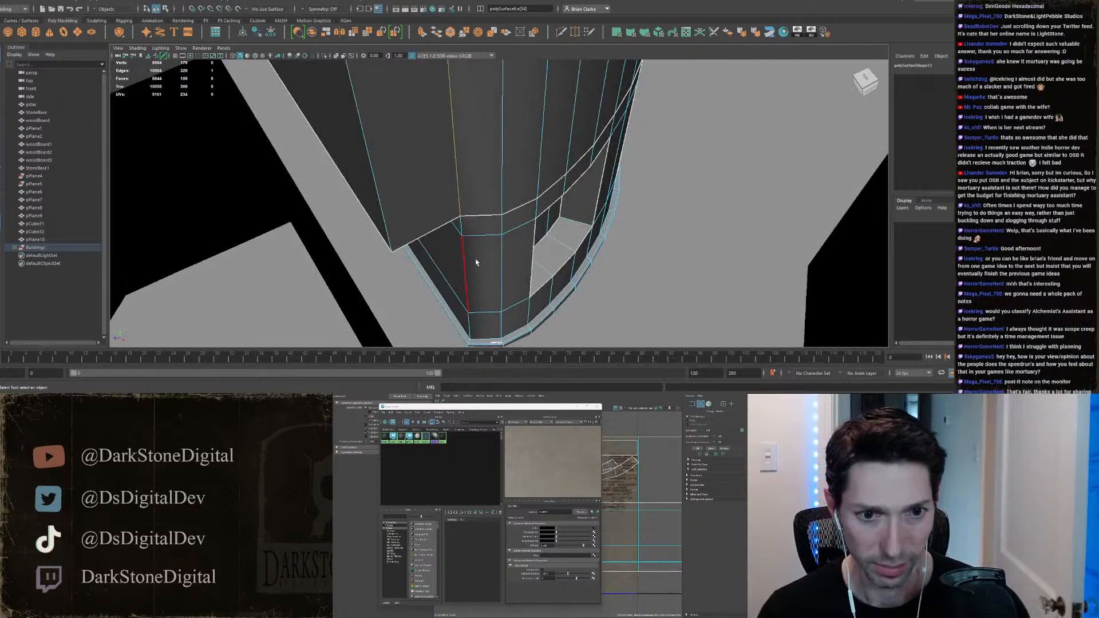
{"action": "left_click_drag", "start_coordinate": [541, 227], "coordinate": [531, 241], "text": "alt"}
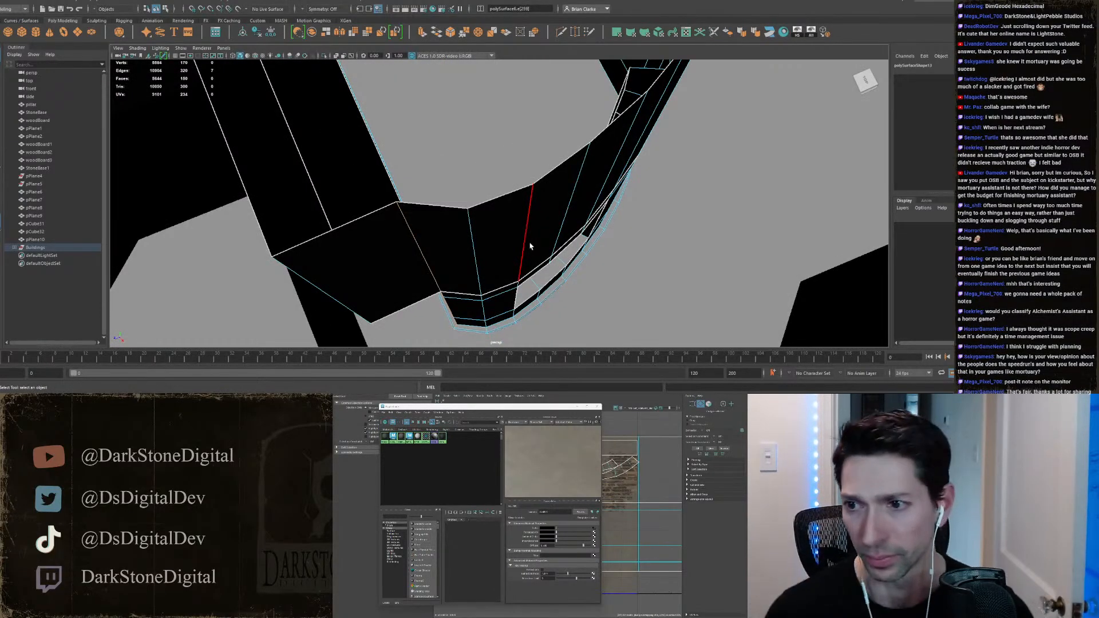
{"action": "right_click", "coordinate": [618, 158]}
{"action": "left_click", "coordinate": [657, 147]}
Step: Select the box-shaped building behind the stone archway and look over its blank front wall from top to base
{"action": "left_click_drag", "start_coordinate": [658, 146], "coordinate": [518, 190], "text": "alt"}
{"action": "scroll", "coordinate": [518, 190], "scroll_direction": "down", "scroll_amount": 10}
{"action": "middle_click_drag", "start_coordinate": [598, 235], "coordinate": [564, 211], "text": "alt"}
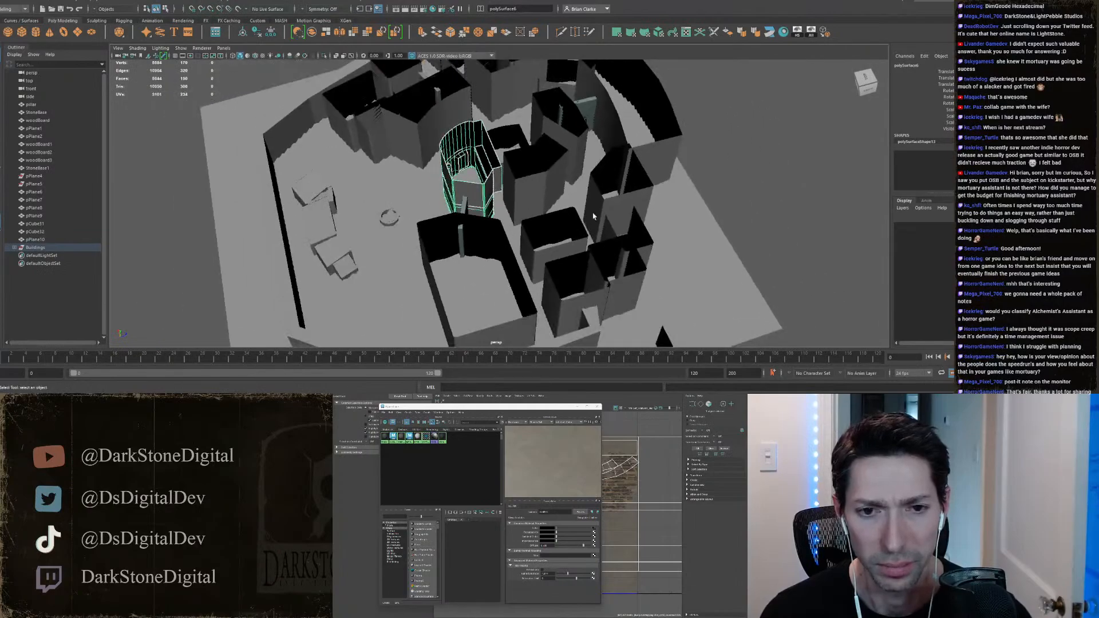
{"action": "left_click_drag", "start_coordinate": [564, 211], "coordinate": [618, 166], "text": "alt"}
{"action": "middle_click_drag", "start_coordinate": [618, 166], "coordinate": [589, 252], "text": "alt"}
{"action": "scroll", "coordinate": [507, 201], "scroll_direction": "up", "scroll_amount": 5}
{"action": "left_click", "coordinate": [514, 212]}
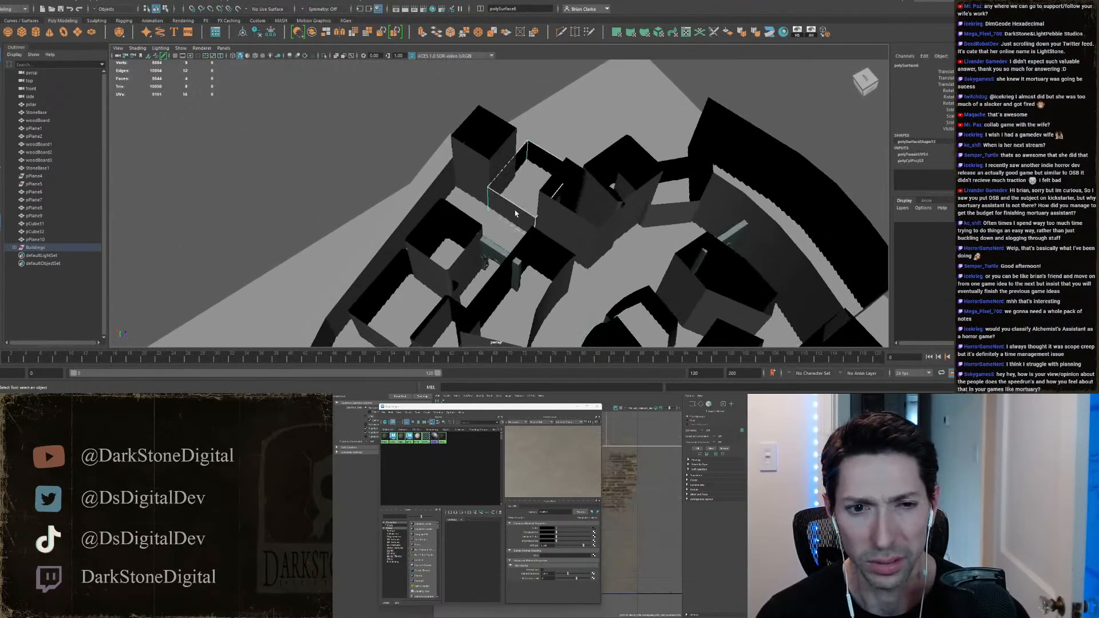
{"action": "key", "text": "f"}
{"action": "left_click_drag", "start_coordinate": [487, 227], "coordinate": [515, 238], "text": "alt"}
{"action": "scroll", "coordinate": [520, 229], "scroll_direction": "down", "scroll_amount": 3}
{"action": "scroll", "coordinate": [522, 236], "scroll_direction": "up", "scroll_amount": 8}
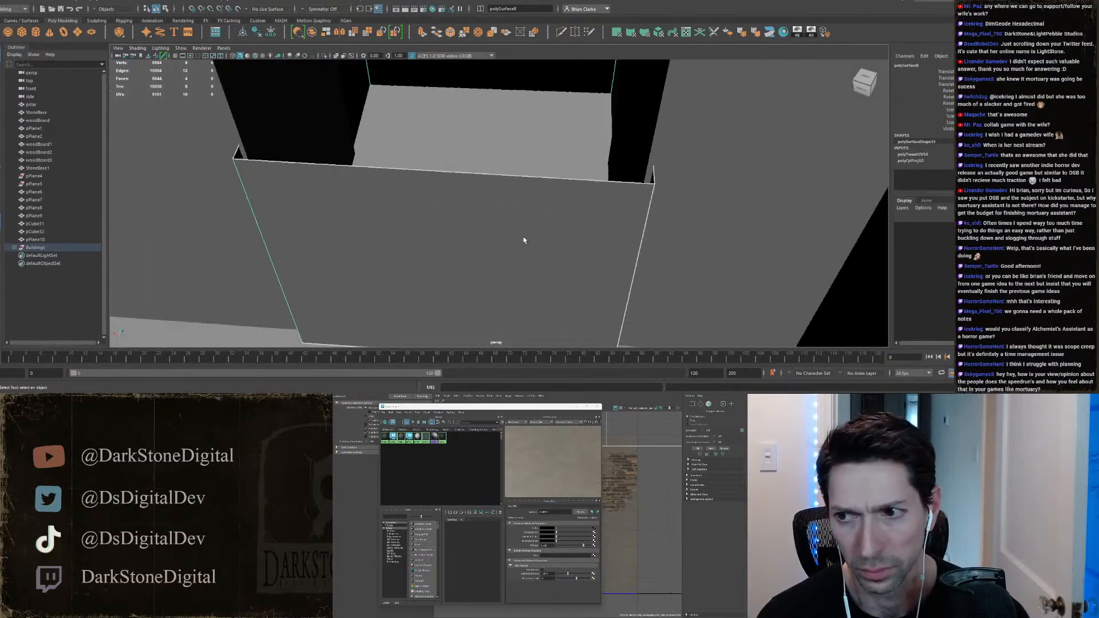
{"action": "middle_click_drag", "start_coordinate": [523, 241], "coordinate": [522, 193], "text": "alt"}
{"action": "left_click_drag", "start_coordinate": [522, 193], "coordinate": [527, 230], "text": "alt"}
{"action": "scroll", "coordinate": [527, 230], "scroll_direction": "up", "scroll_amount": 4}
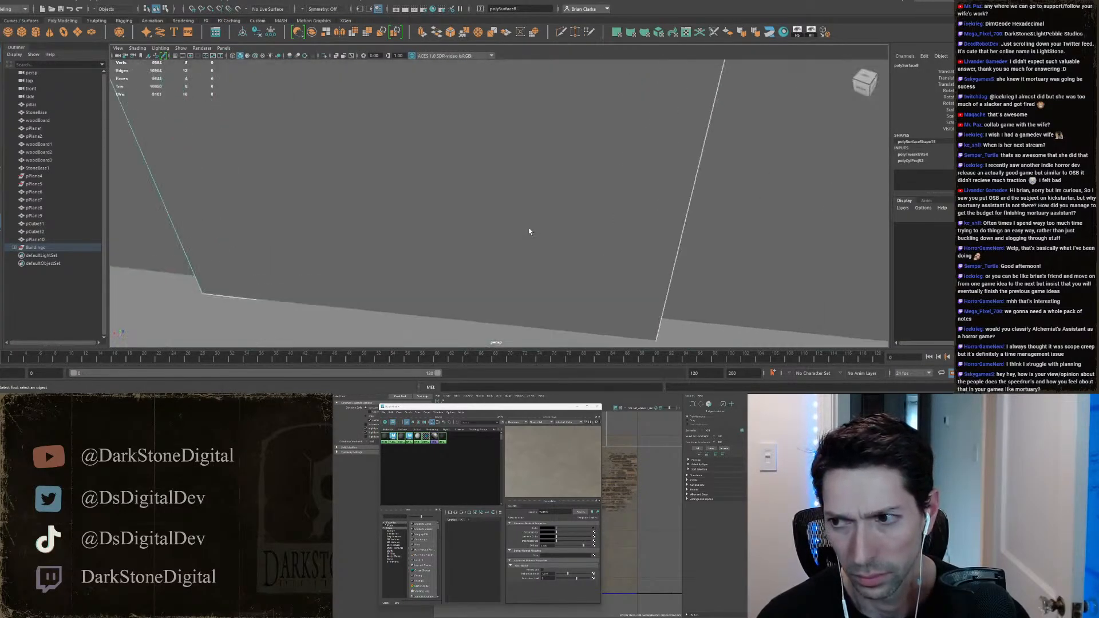
{"action": "scroll", "coordinate": [533, 229], "scroll_direction": "down", "scroll_amount": 1}
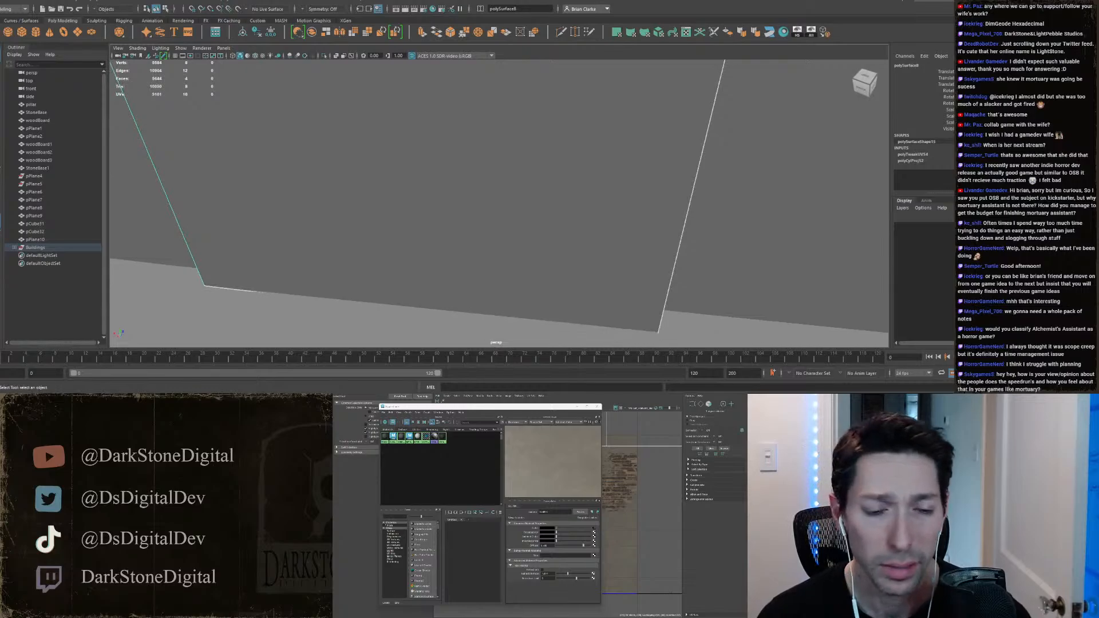
Step: Switch to the browser's Lightstone Games Twitter page and view the photo of the paper and cardboard staircase model
{"action": "mouse_move", "coordinate": [434, 368]}
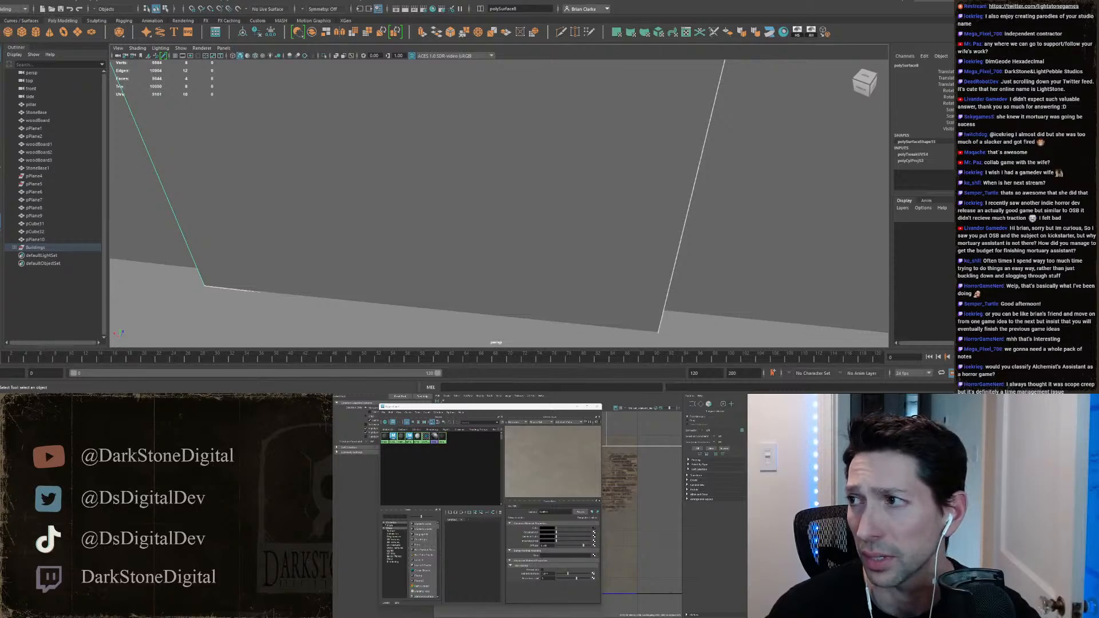
{"action": "left_click_drag", "start_coordinate": [1098, 115], "coordinate": [687, 7]}
{"action": "scroll", "coordinate": [559, 175], "scroll_direction": "down", "scroll_amount": 3}
{"action": "scroll", "coordinate": [559, 176], "scroll_direction": "down", "scroll_amount": 5}
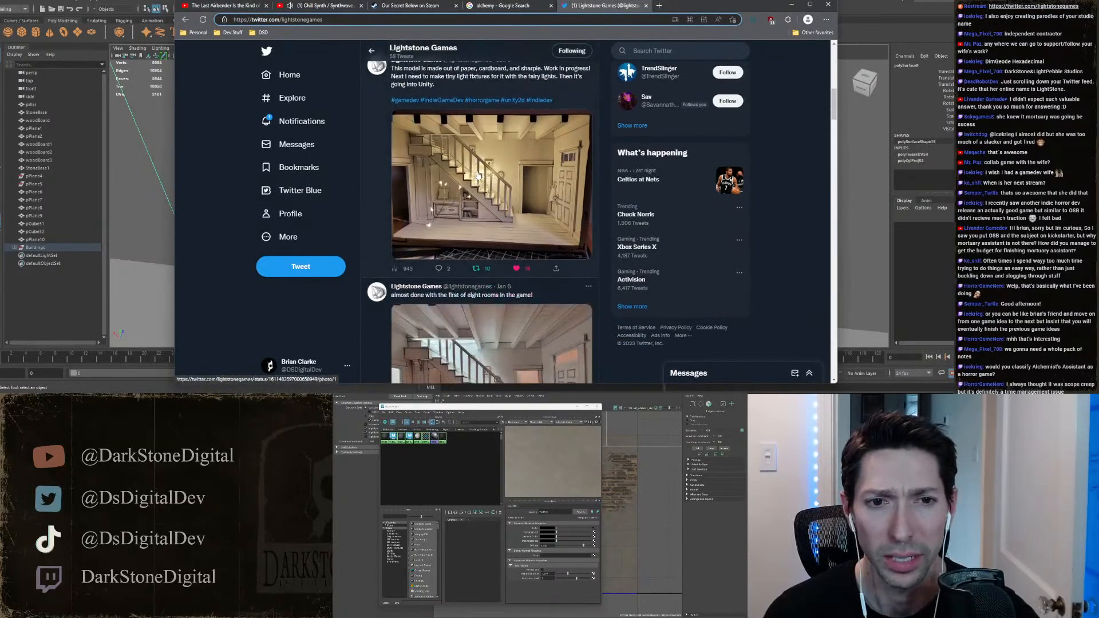
{"action": "left_click", "coordinate": [532, 190]}
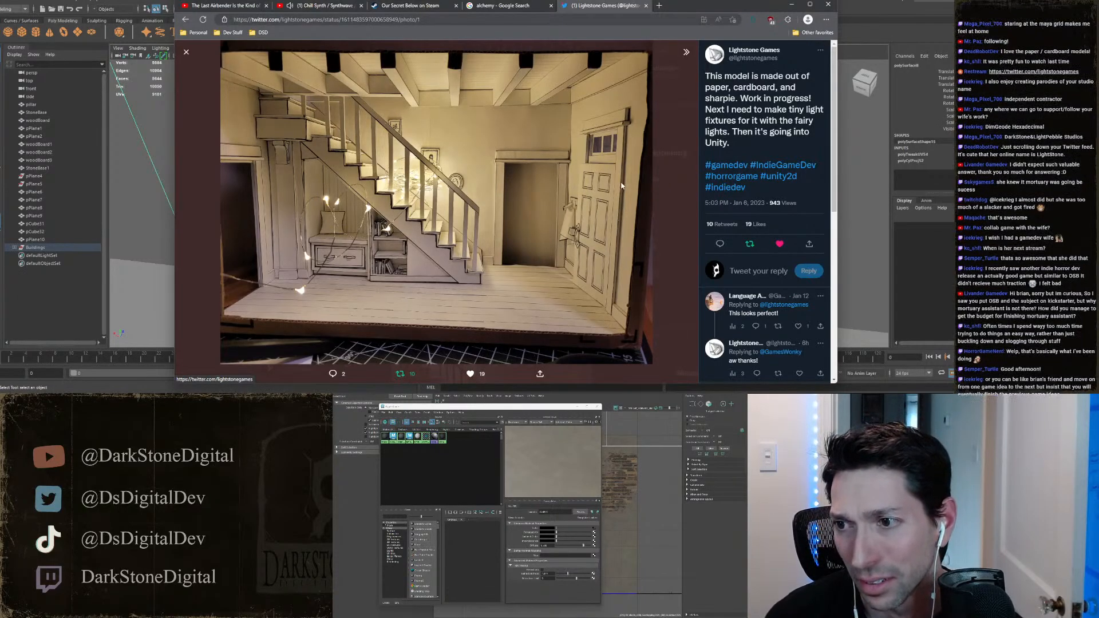
{"action": "left_click", "coordinate": [187, 52]}
Step: View the enlarged photo from the tweet about the first of eight rooms and close it
{"action": "scroll", "coordinate": [449, 214], "scroll_direction": "down", "scroll_amount": 2}
{"action": "scroll", "coordinate": [489, 238], "scroll_direction": "down", "scroll_amount": 2}
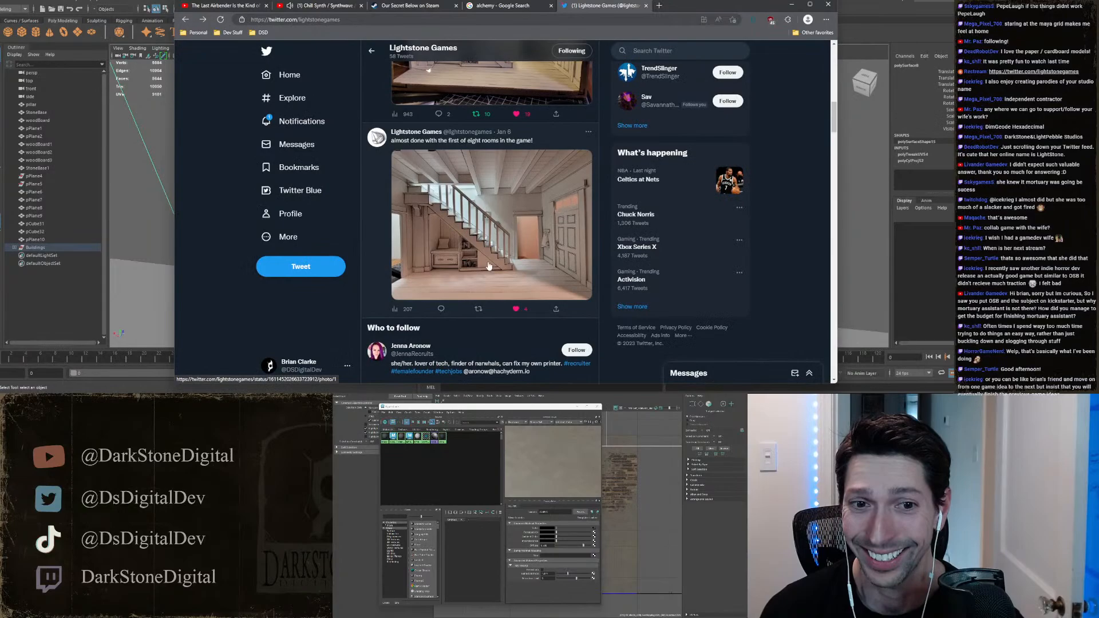
{"action": "left_click", "coordinate": [502, 230]}
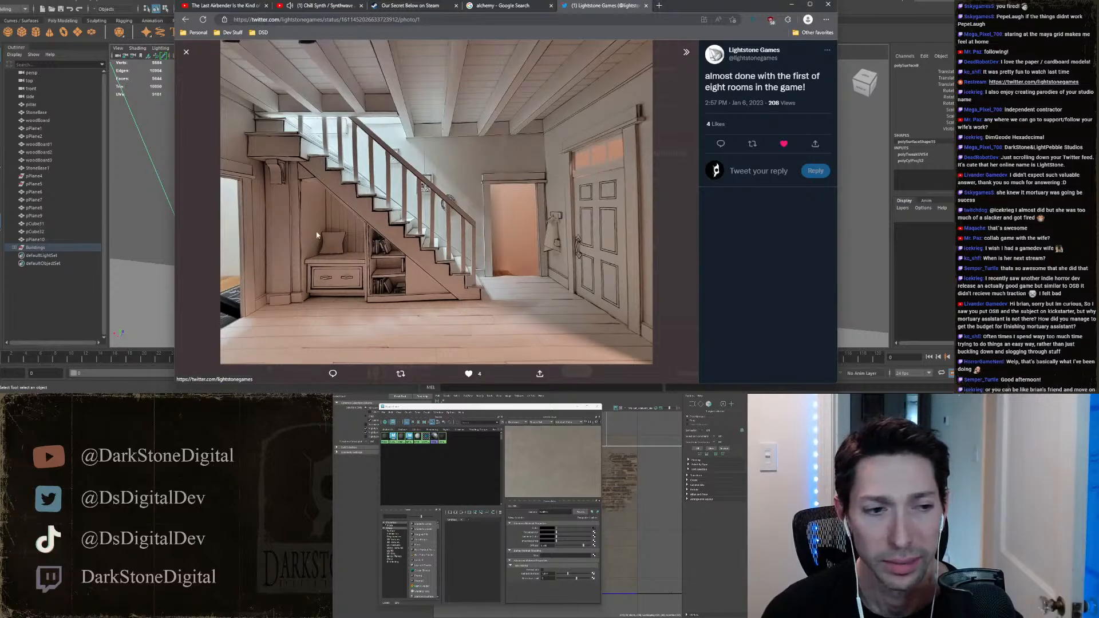
{"action": "left_click", "coordinate": [668, 283]}
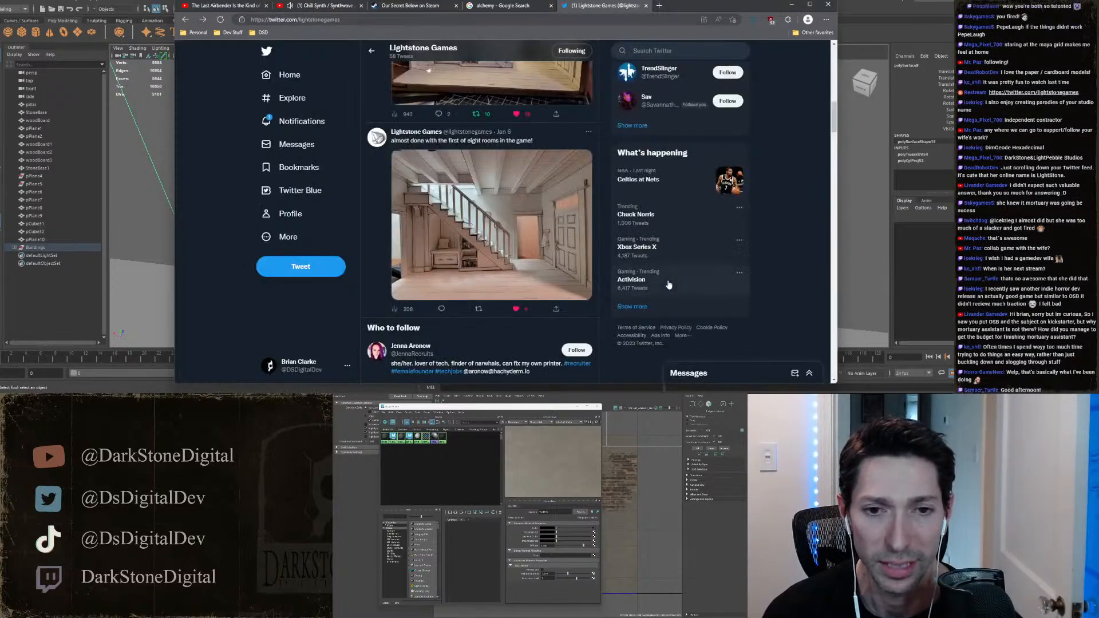
Step: Browse the rest of the Lightstone Games timeline and return to Maya
{"action": "scroll", "coordinate": [426, 202], "scroll_direction": "down", "scroll_amount": 10}
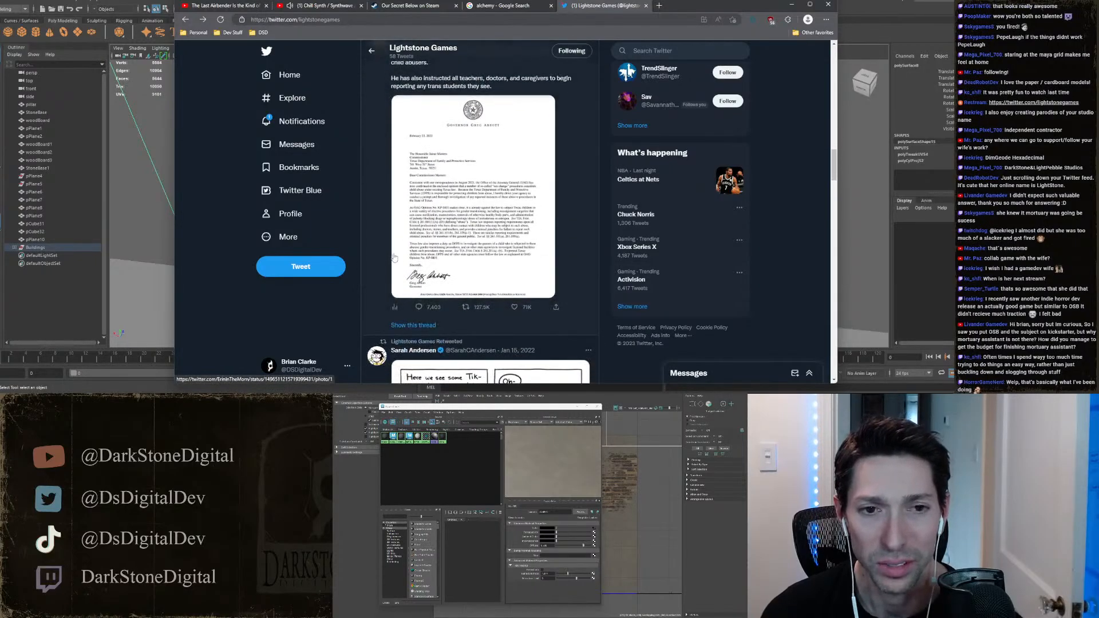
{"action": "scroll", "coordinate": [382, 258], "scroll_direction": "up", "scroll_amount": 10}
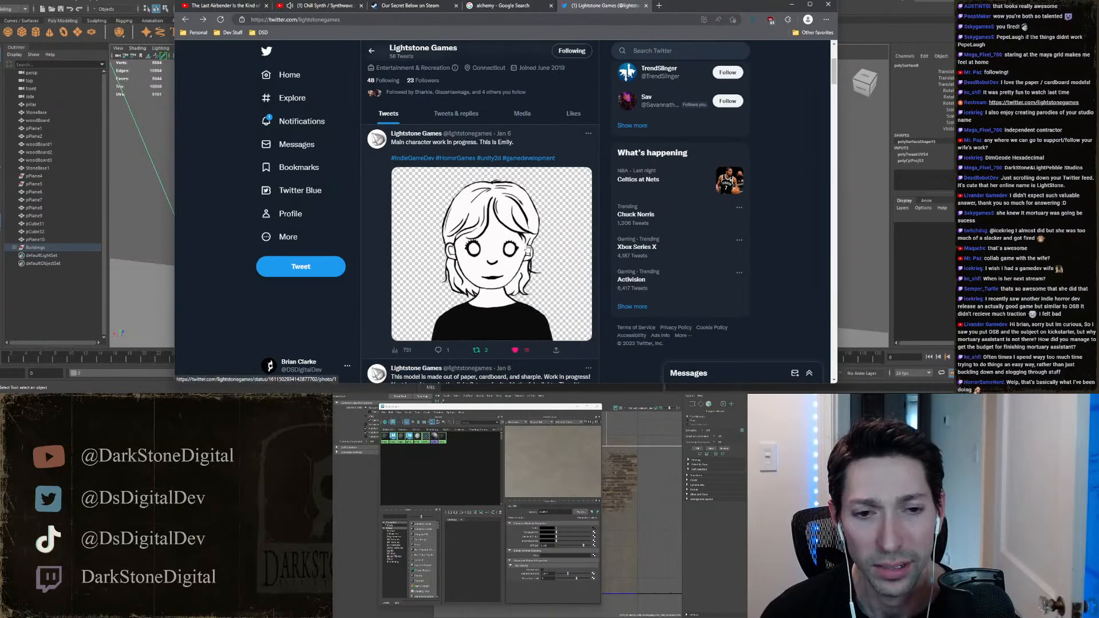
{"action": "scroll", "coordinate": [393, 142], "scroll_direction": "down", "scroll_amount": 2}
{"action": "scroll", "coordinate": [393, 142], "scroll_direction": "down", "scroll_amount": 2}
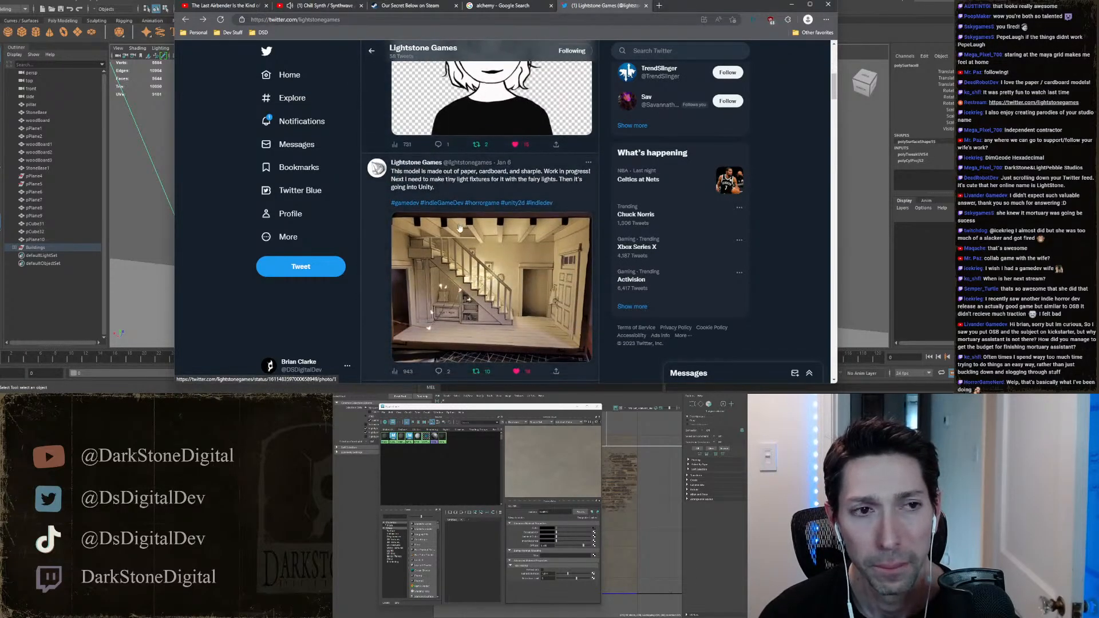
{"action": "scroll", "coordinate": [392, 114], "scroll_direction": "up", "scroll_amount": 6}
{"action": "left_click_drag", "start_coordinate": [687, 5], "coordinate": [1098, 114]}
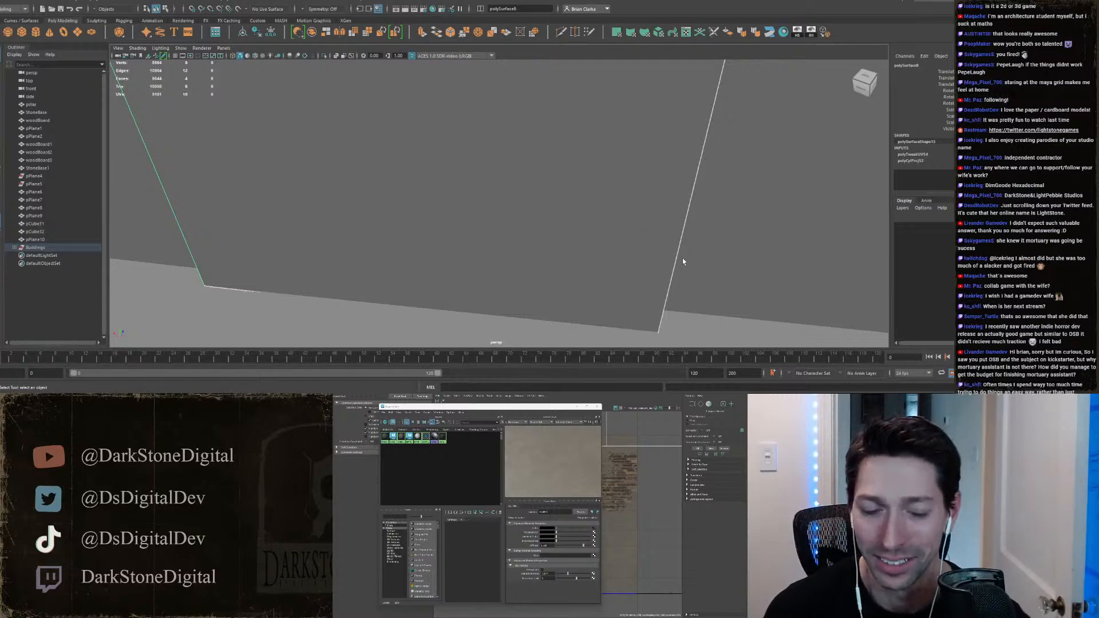
Step: Reselect the box-shaped building and insert a centred vertical edge down its front wall with Multi-Cut
{"action": "scroll", "coordinate": [538, 201], "scroll_direction": "down", "scroll_amount": 15}
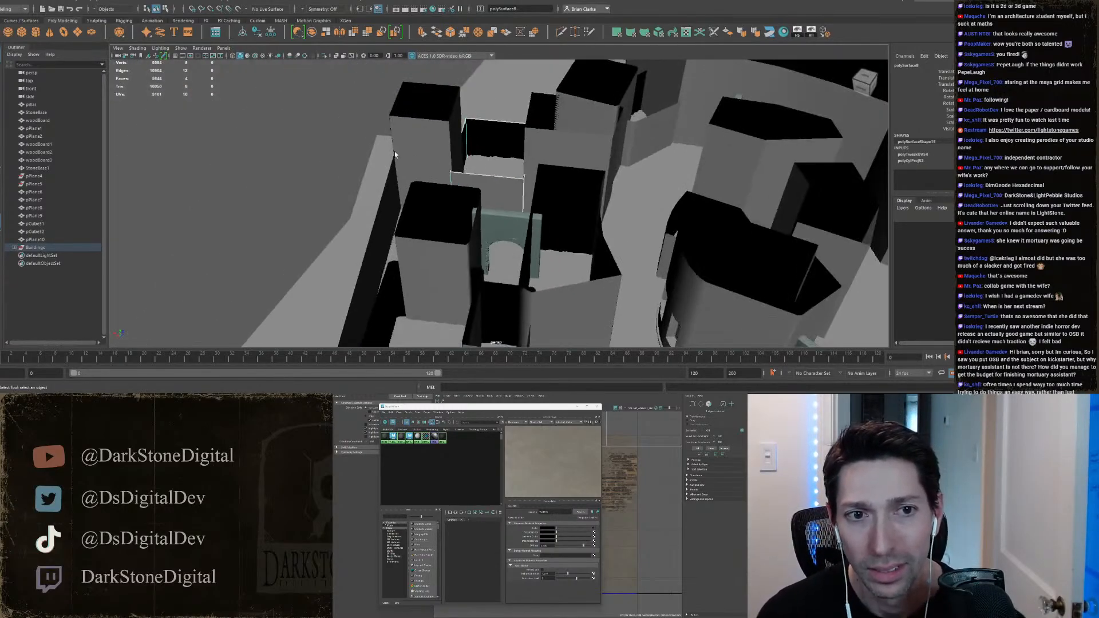
{"action": "left_click", "coordinate": [396, 166]}
{"action": "scroll", "coordinate": [428, 159], "scroll_direction": "up", "scroll_amount": 15}
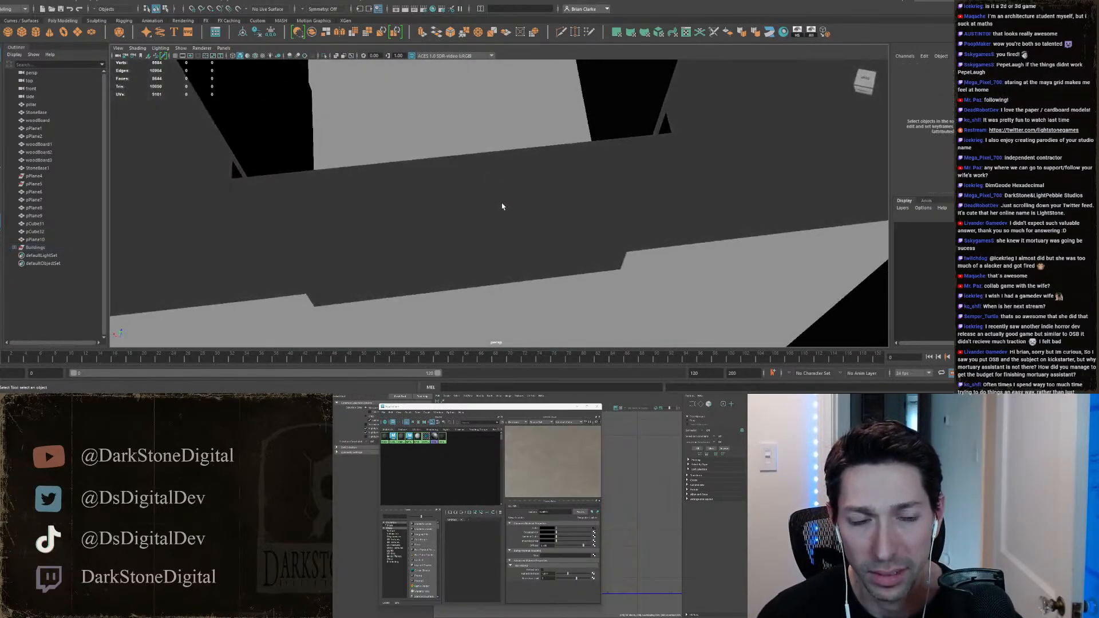
{"action": "left_click", "coordinate": [502, 206]}
{"action": "left_click_drag", "start_coordinate": [482, 215], "coordinate": [560, 165], "text": "alt"}
{"action": "scroll", "coordinate": [510, 204], "scroll_direction": "down", "scroll_amount": 7}
{"action": "scroll", "coordinate": [578, 252], "scroll_direction": "up", "scroll_amount": 7}
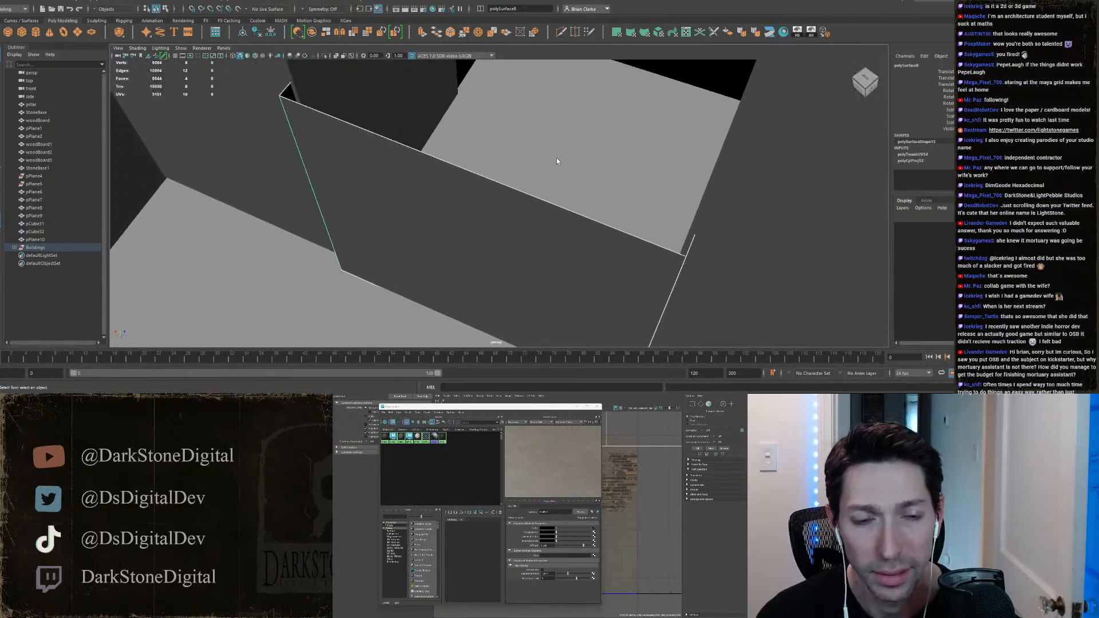
{"action": "left_click", "coordinate": [563, 32]}
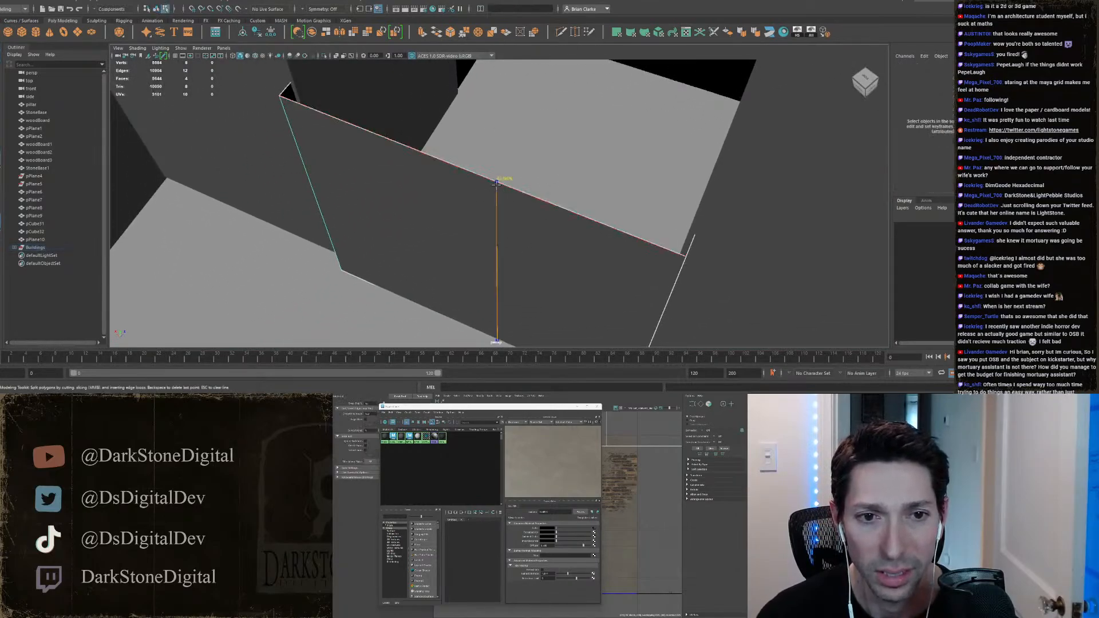
{"action": "middle_click", "coordinate": [484, 177], "text": "ctrl"}
{"action": "left_click_drag", "start_coordinate": [472, 255], "coordinate": [498, 184], "text": "alt"}
{"action": "key", "text": "w"}
Step: Bevel the front wall's centre vertical edge with a fraction of 0.3
{"action": "mouse_move", "coordinate": [493, 167]}
{"action": "right_mouse_down"}
{"action": "mouse_move", "coordinate": [494, 186]}
{"action": "mouse_move", "coordinate": [493, 148]}
{"action": "right_mouse_up"}
{"action": "left_click", "coordinate": [488, 212]}
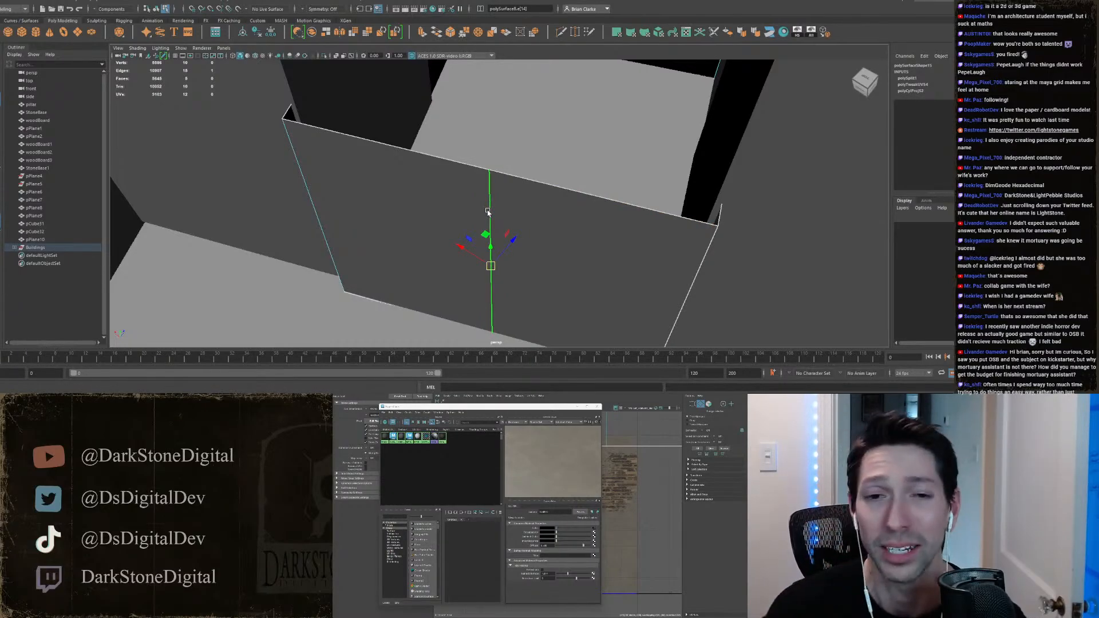
{"action": "left_click_drag", "start_coordinate": [488, 213], "coordinate": [520, 213], "text": "alt"}
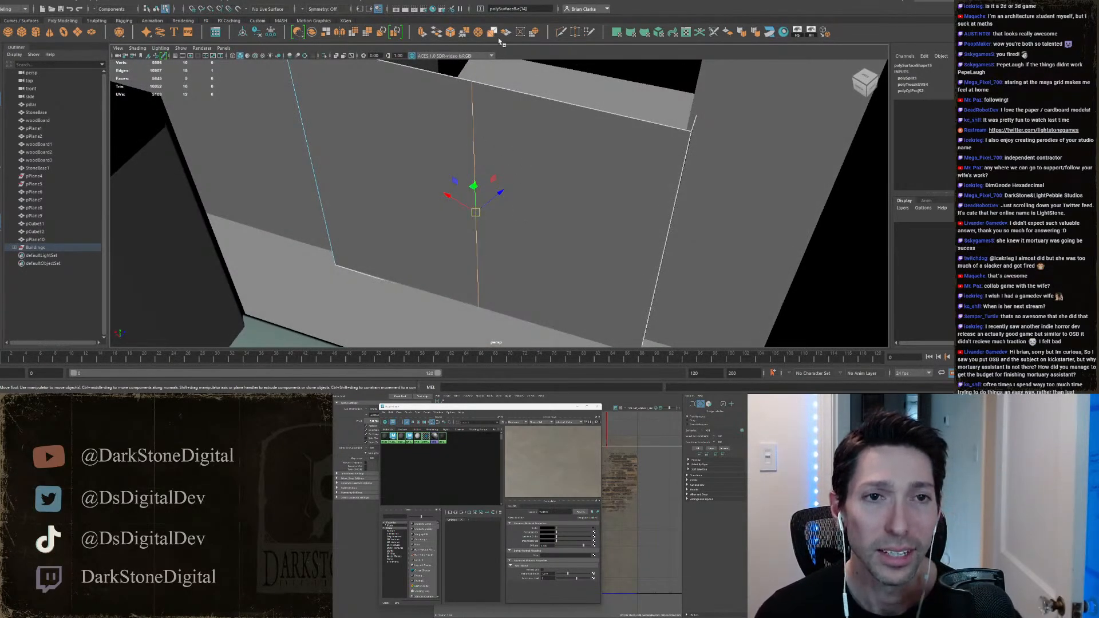
{"action": "left_click", "coordinate": [450, 32]}
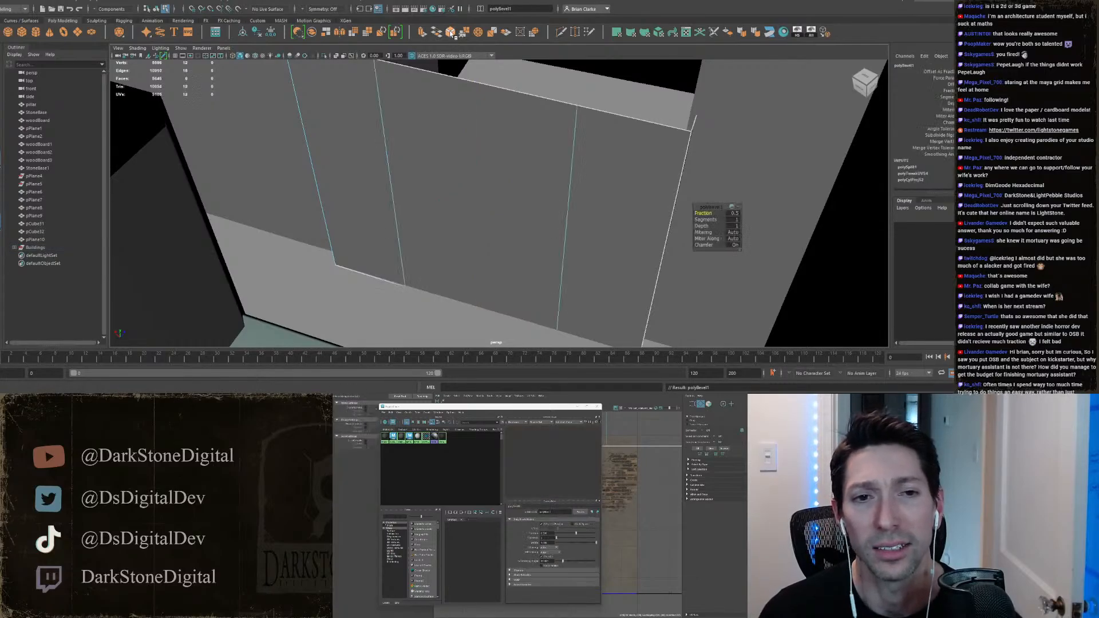
{"action": "left_click", "coordinate": [733, 215]}
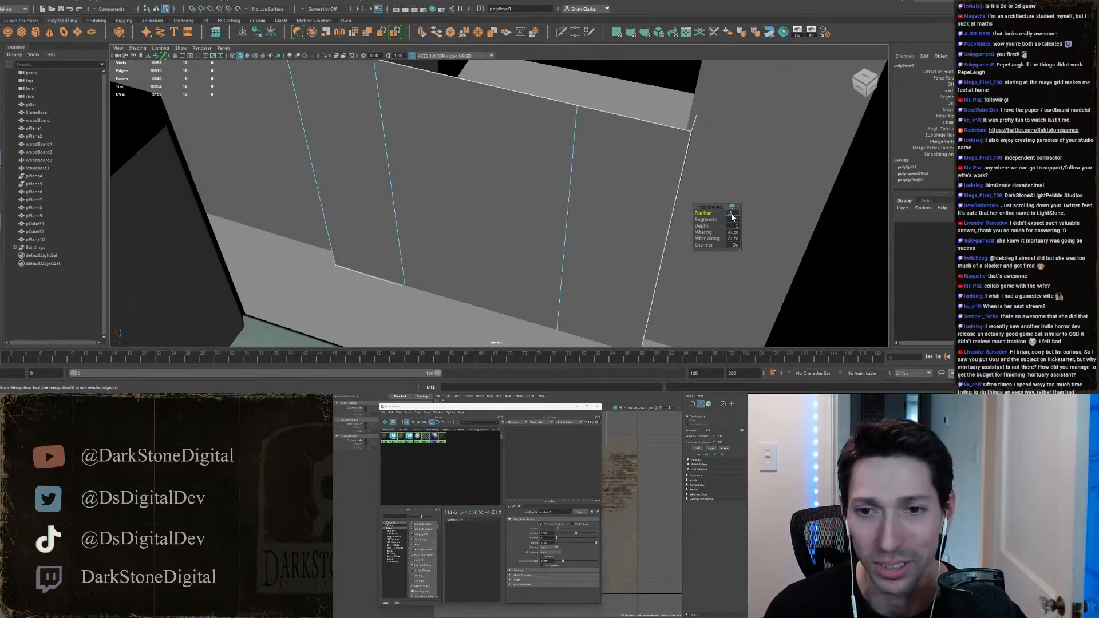
{"action": "key", "text": "Return"}
{"action": "left_click_drag", "start_coordinate": [492, 205], "coordinate": [490, 185], "text": "alt"}
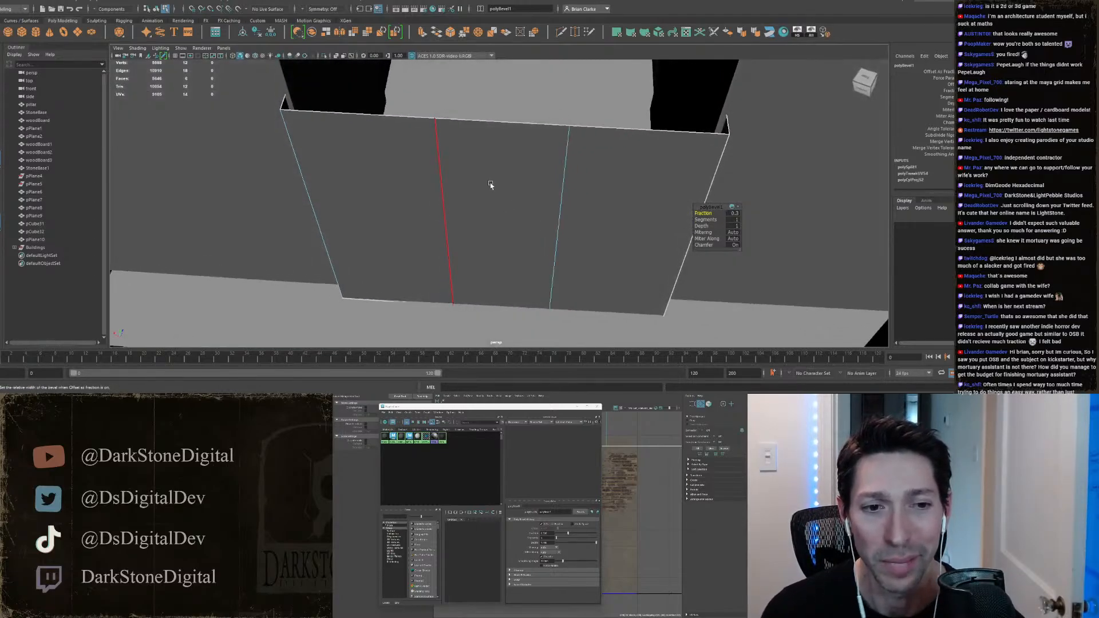
Step: Select the vertices of the front wall's two bevelled edges from the top view and return to the perspective view
{"action": "right_click_drag", "start_coordinate": [490, 185], "coordinate": [524, 150]}
{"action": "key", "text": "space"}
{"action": "key", "text": "space"}
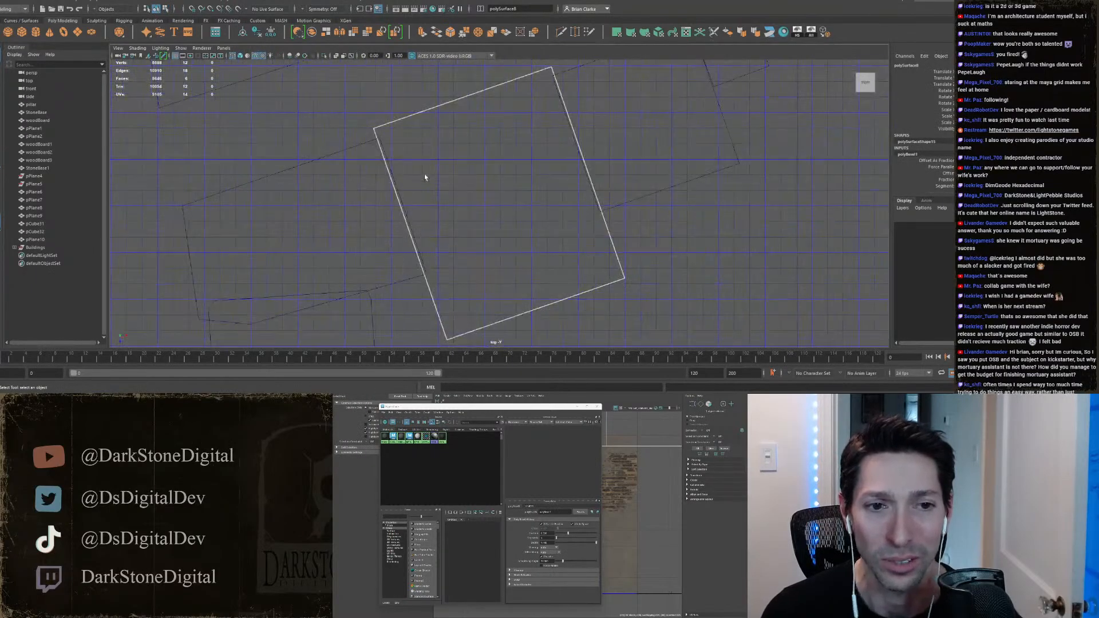
{"action": "right_click_drag", "start_coordinate": [424, 177], "coordinate": [458, 161], "text": "alt"}
{"action": "right_click_drag", "start_coordinate": [446, 97], "coordinate": [418, 83]}
{"action": "left_click_drag", "start_coordinate": [417, 82], "coordinate": [497, 142]}
{"action": "middle_click_drag", "start_coordinate": [503, 136], "coordinate": [521, 168], "text": "alt"}
{"action": "key", "text": "space"}
{"action": "key", "text": "space"}
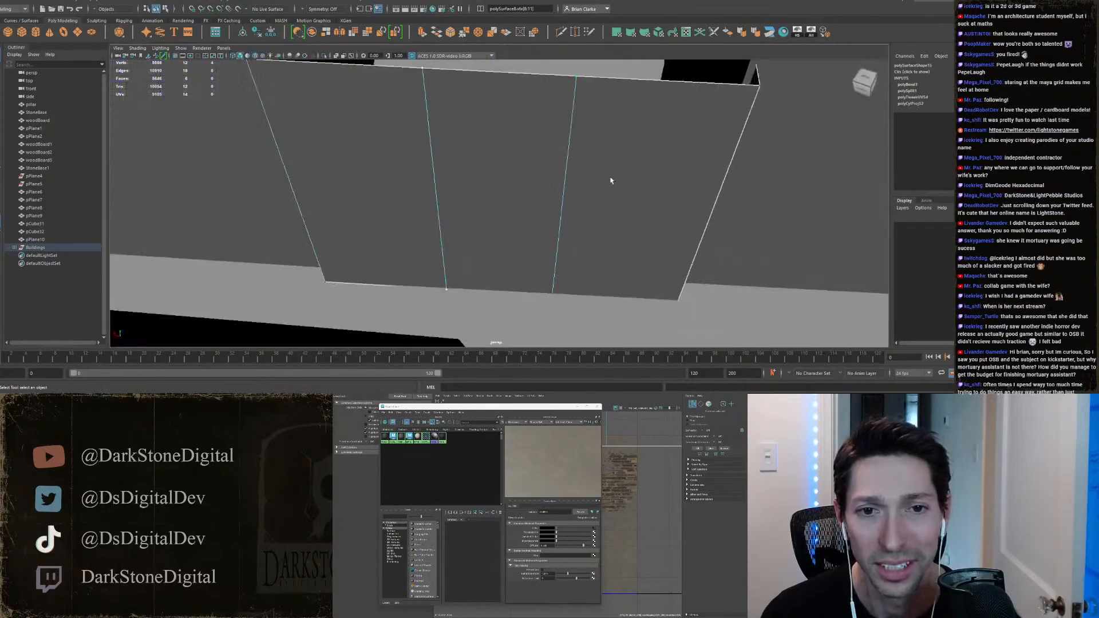
Step: Insert a horizontal edge loop around the box-shaped building slightly above mid-height with Multi-Cut, using the front view to judge the height
{"action": "left_click_drag", "start_coordinate": [611, 183], "coordinate": [565, 177], "text": "alt"}
{"action": "key", "text": "ctrl+shift+x"}
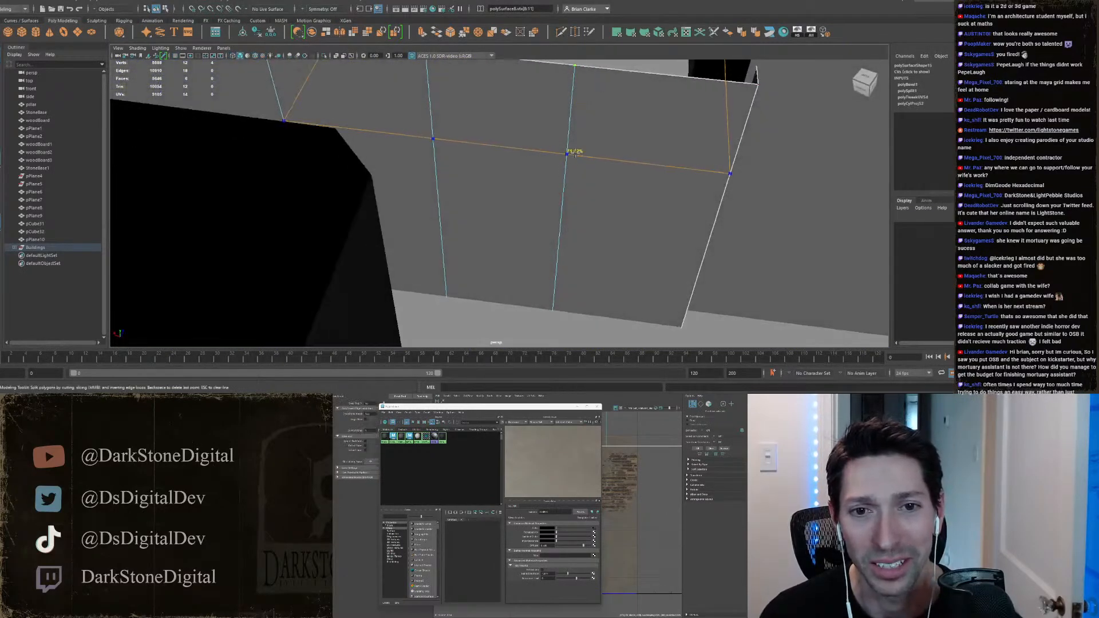
{"action": "key", "text": "space"}
{"action": "key", "text": "space"}
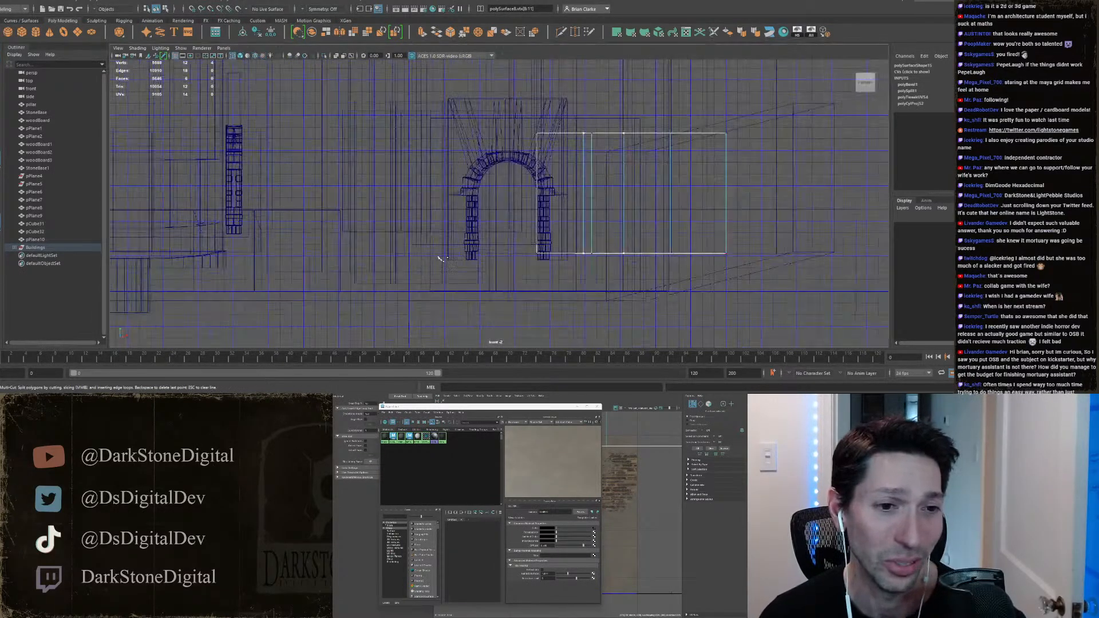
{"action": "right_click_drag", "start_coordinate": [435, 246], "coordinate": [461, 245], "text": "alt"}
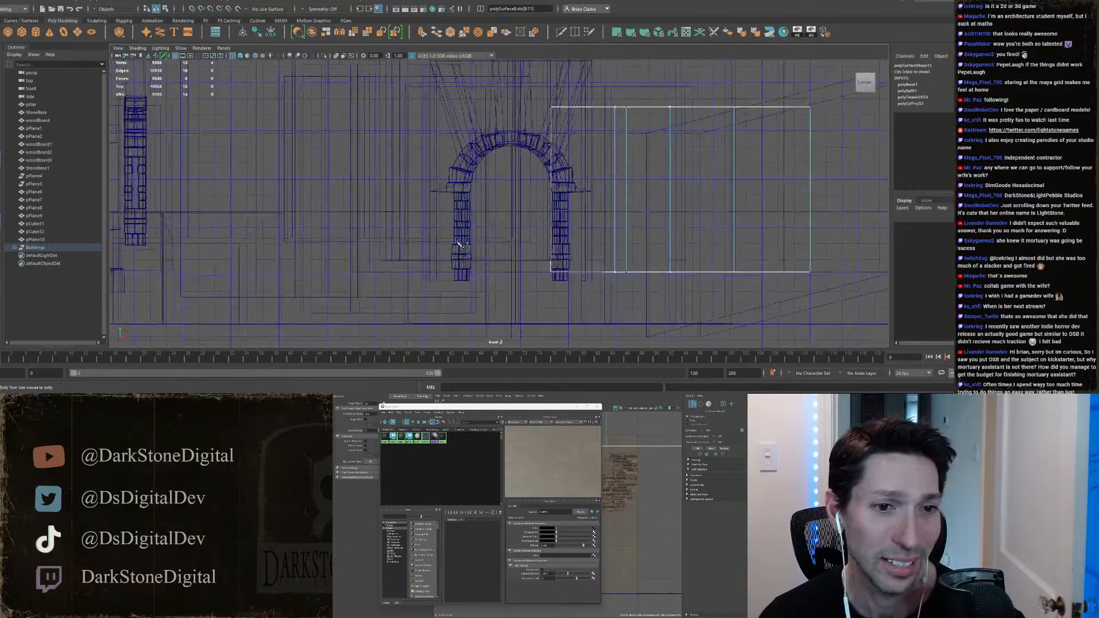
{"action": "left_click", "coordinate": [627, 176], "text": "ctrl"}
{"action": "key", "text": "space"}
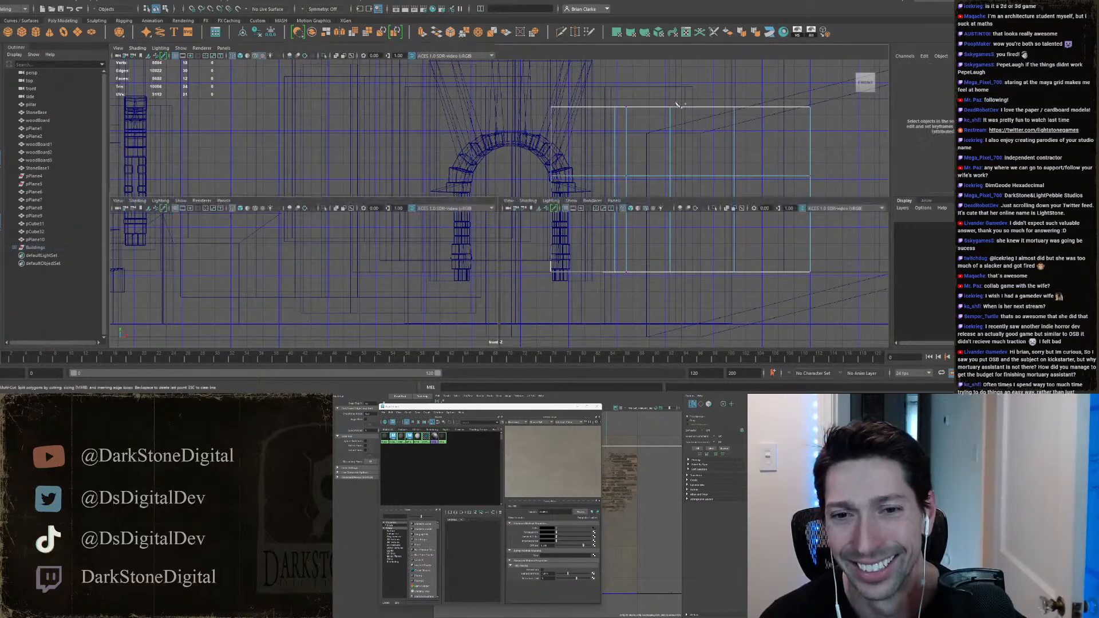
{"action": "key", "text": "space"}
Step: Insert a vertical edge loop midway between the front wall's two vertical edges and bevel it with a fraction of 0.5
{"action": "left_click_drag", "start_coordinate": [630, 187], "coordinate": [544, 164], "text": "alt"}
{"action": "middle_click_drag", "start_coordinate": [543, 163], "coordinate": [556, 226], "text": "alt"}
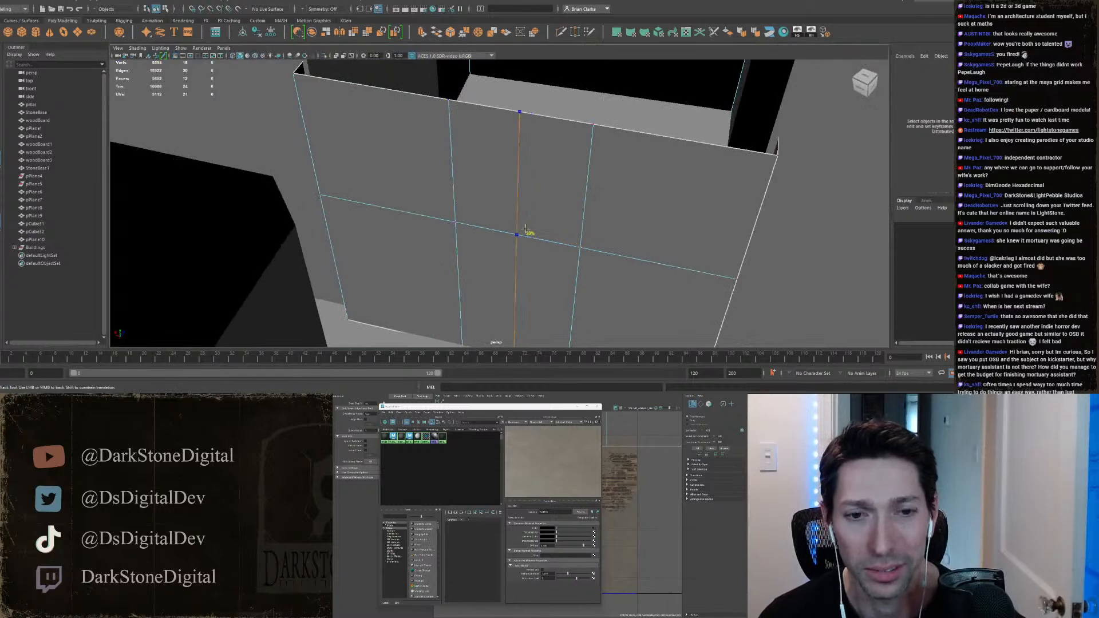
{"action": "left_click", "coordinate": [521, 234], "text": "ctrl"}
{"action": "key", "text": "w"}
{"action": "right_click_drag", "start_coordinate": [518, 136], "coordinate": [517, 111]}
{"action": "double_click", "coordinate": [520, 125]}
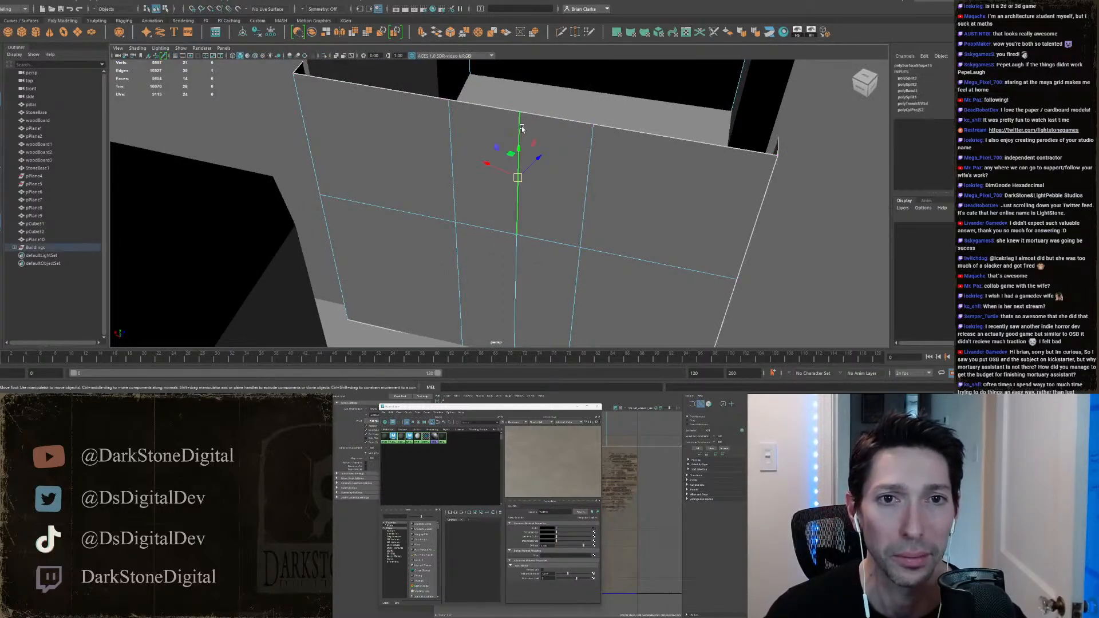
{"action": "left_click", "coordinate": [454, 32]}
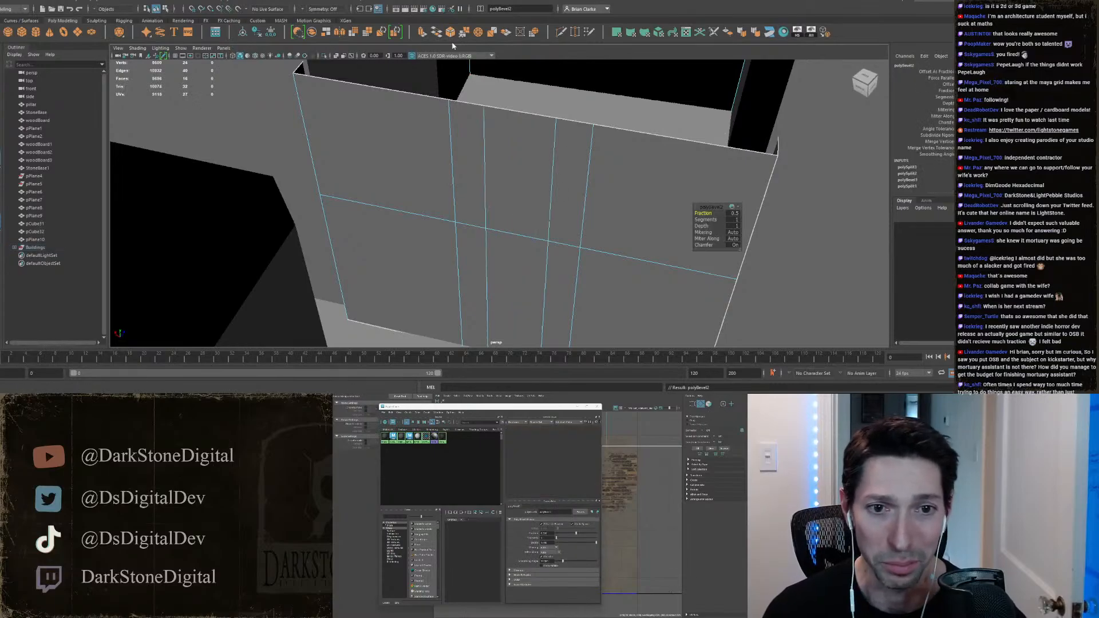
Step: Set the front wall's new bevel to 3 segments and its fraction to 0.6
{"action": "left_click", "coordinate": [737, 220]}
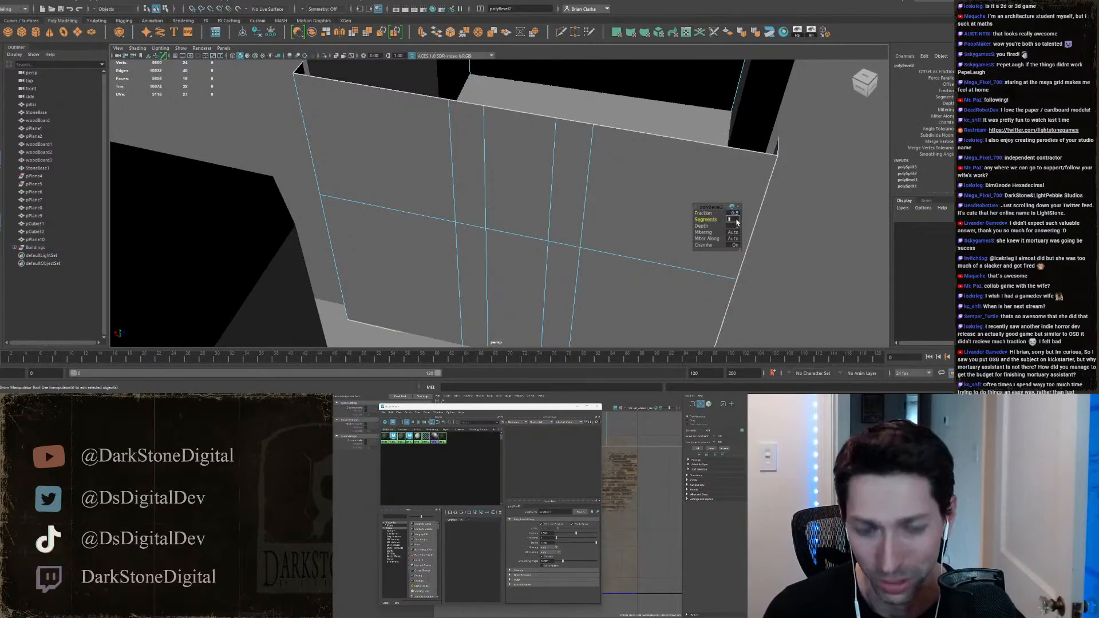
{"action": "type", "text": "3"}
{"action": "key", "text": "Return"}
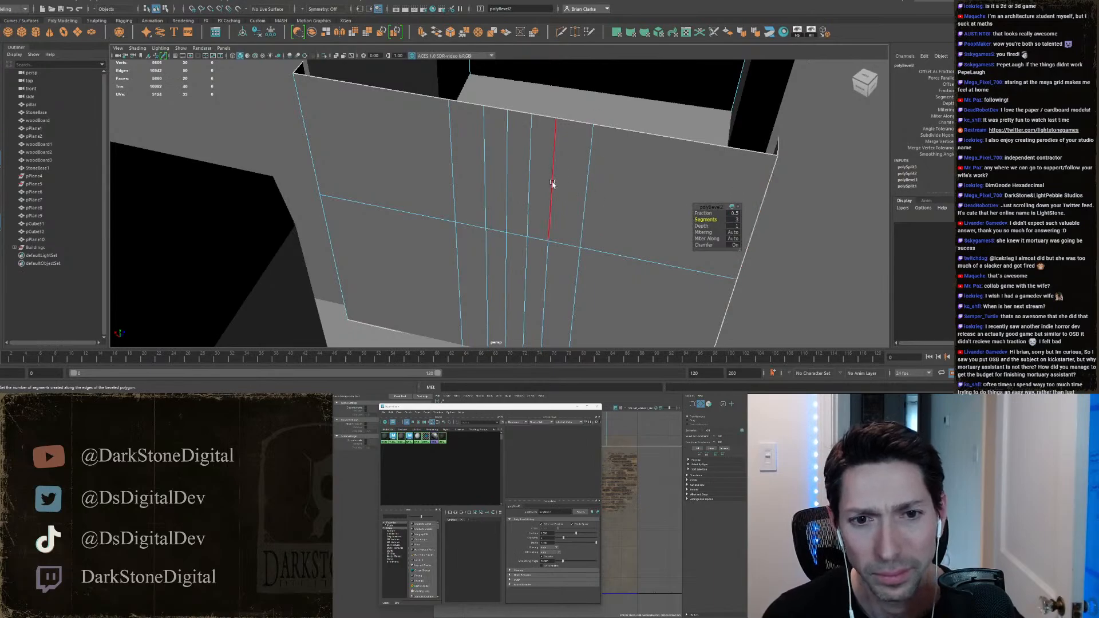
{"action": "left_click_drag", "start_coordinate": [518, 195], "coordinate": [537, 210], "text": "alt"}
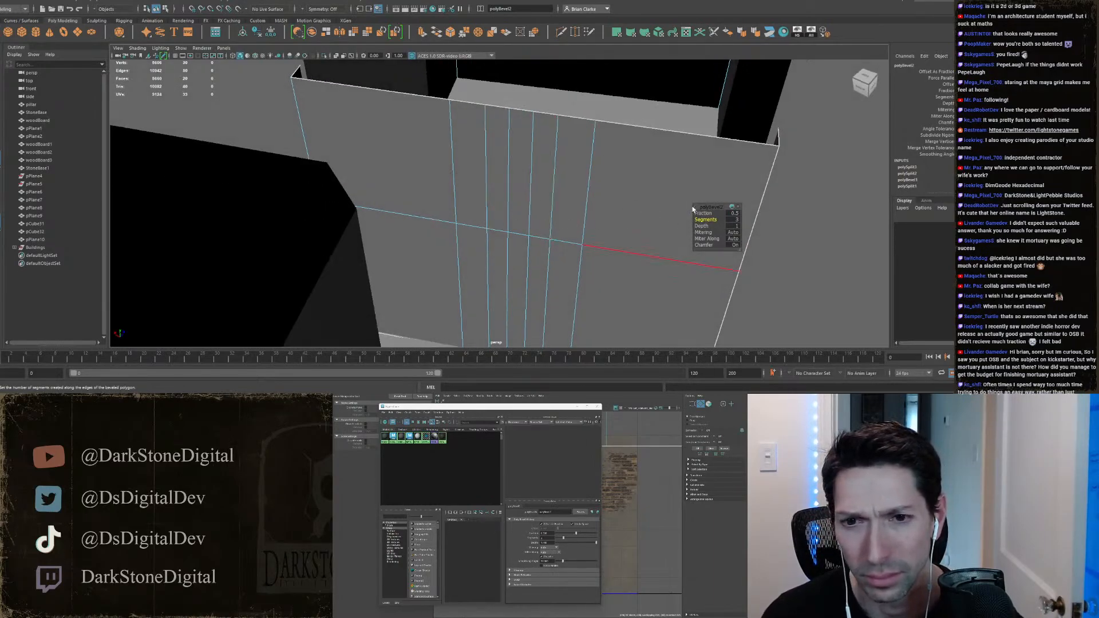
{"action": "left_click_drag", "start_coordinate": [702, 213], "coordinate": [704, 214]}
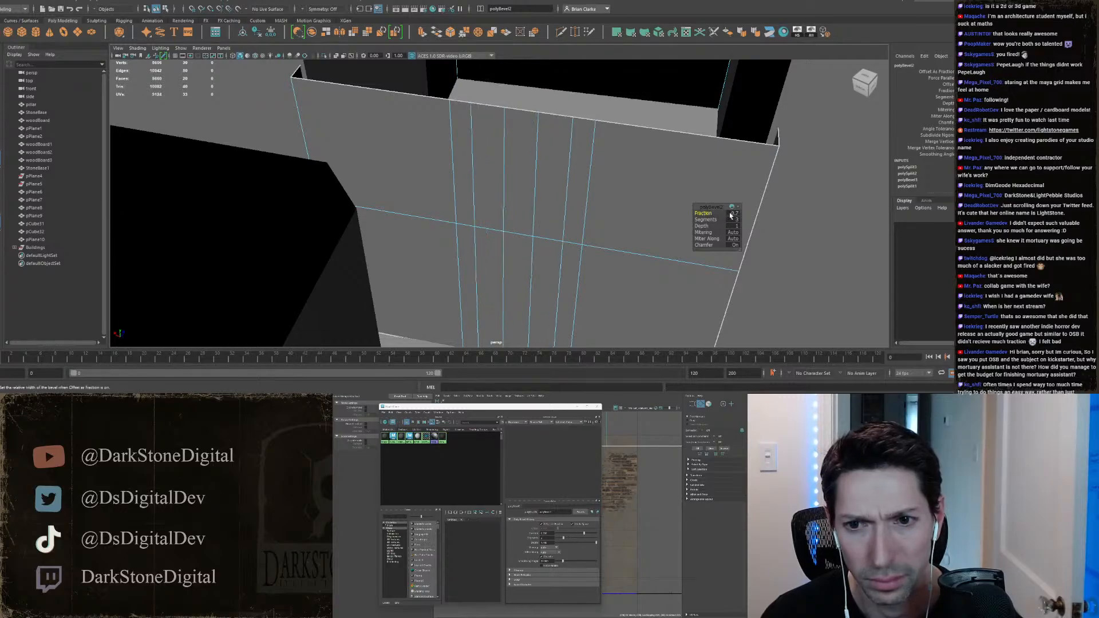
{"action": "type", "text": ".6"}
{"action": "key", "text": "Return"}
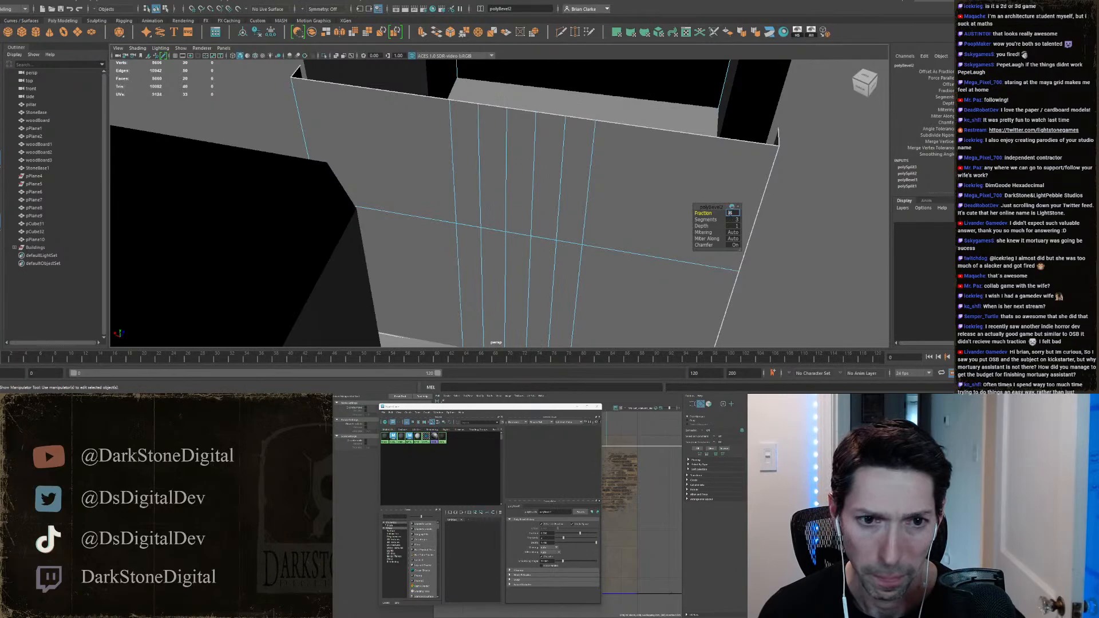
Step: Raise the two middle vertices of the front wall's horizontal edge line to start an arch
{"action": "right_click_drag", "start_coordinate": [525, 229], "coordinate": [524, 146]}
{"action": "left_click", "coordinate": [525, 235]}
{"action": "scroll", "coordinate": [551, 255], "scroll_direction": "up", "scroll_amount": 6}
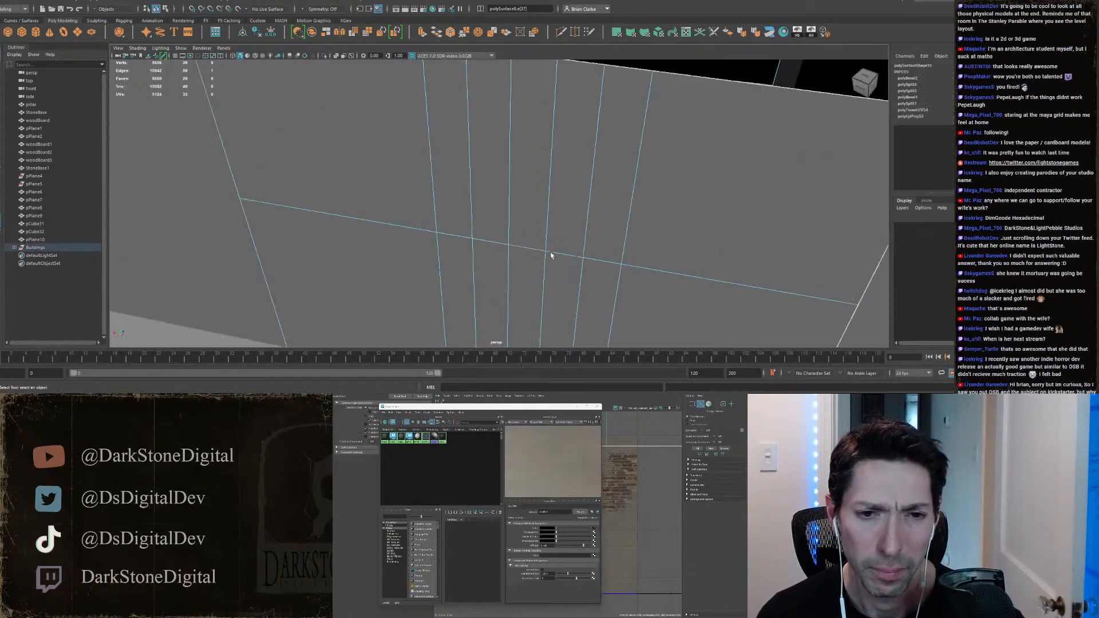
{"action": "key", "text": "w"}
{"action": "left_click_drag", "start_coordinate": [531, 209], "coordinate": [522, 181], "text": "alt"}
{"action": "right_click_drag", "start_coordinate": [508, 209], "coordinate": [484, 204]}
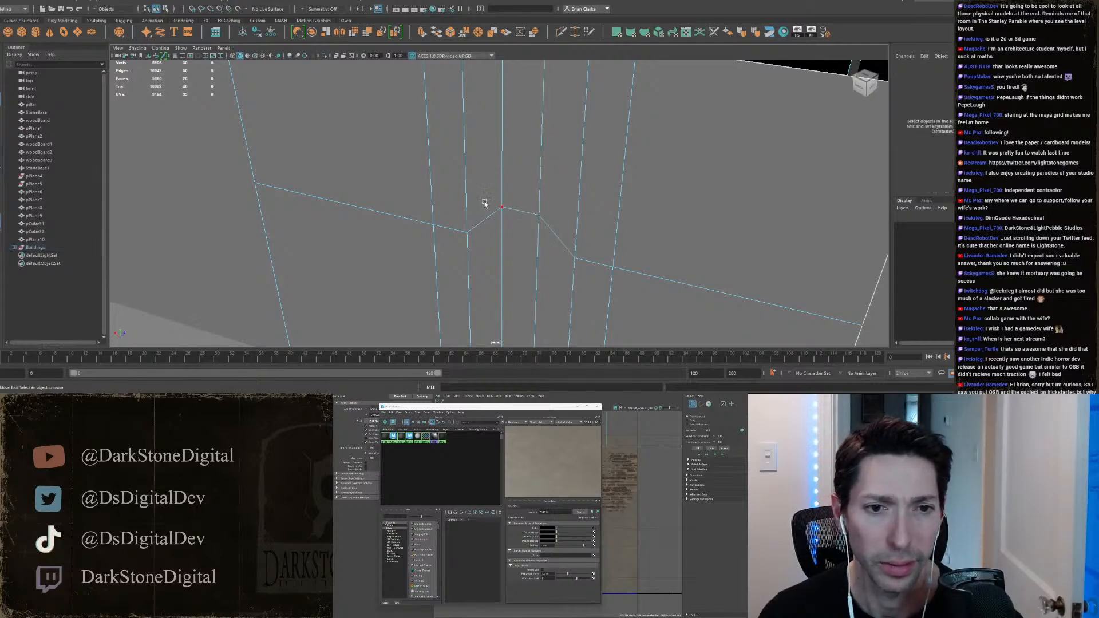
Step: Raise the four inner vertices of the front wall's horizontal edge line and adjust the middle pair to form a rounded arch
{"action": "left_click_drag", "start_coordinate": [493, 218], "coordinate": [583, 275]}
{"action": "key", "text": "4"}
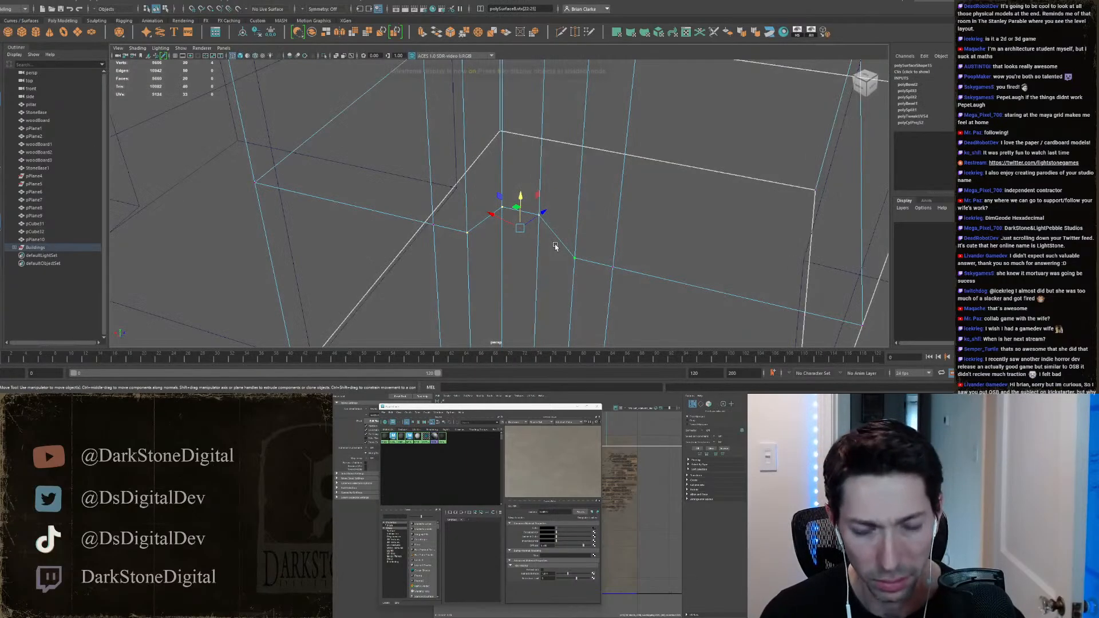
{"action": "key", "text": "6"}
{"action": "key", "text": "5"}
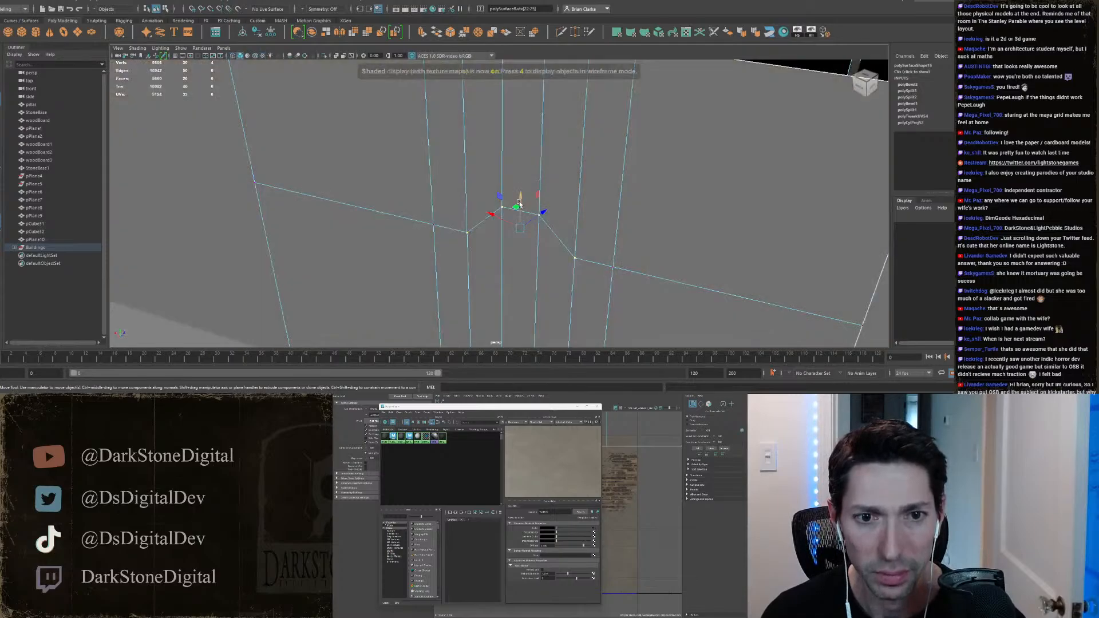
{"action": "mouse_move", "coordinate": [520, 191]}
{"action": "left_mouse_down"}
{"action": "mouse_move", "coordinate": [519, 131]}
{"action": "mouse_move", "coordinate": [522, 147]}
{"action": "mouse_move", "coordinate": [578, 177]}
{"action": "mouse_move", "coordinate": [624, 184]}
{"action": "left_mouse_up"}
{"action": "scroll", "coordinate": [520, 171], "scroll_direction": "down", "scroll_amount": 3}
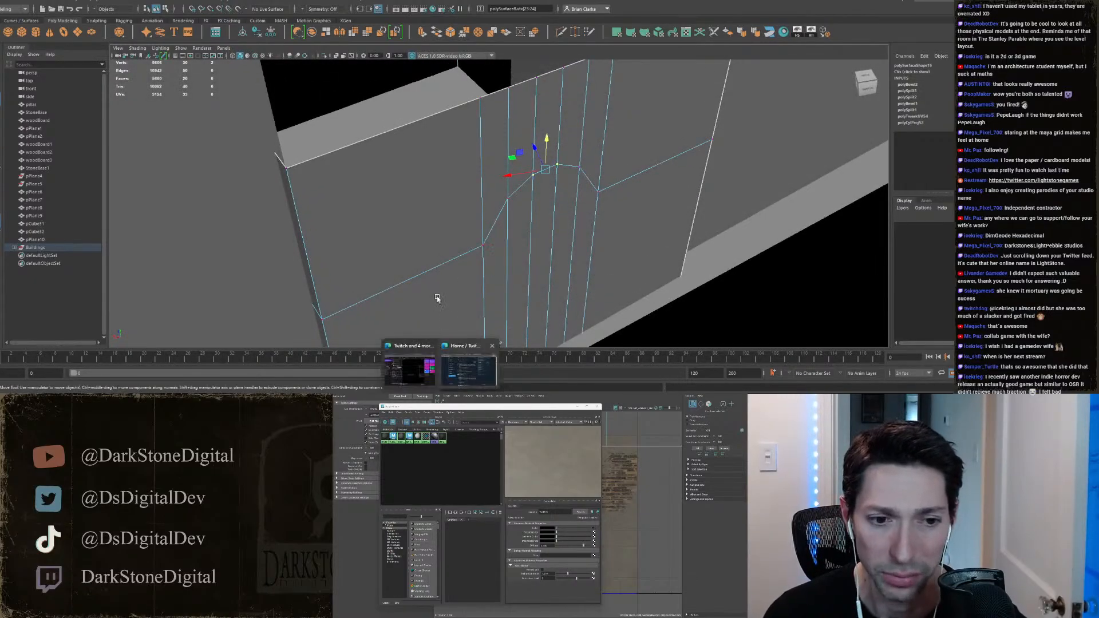
{"action": "left_click", "coordinate": [422, 376]}
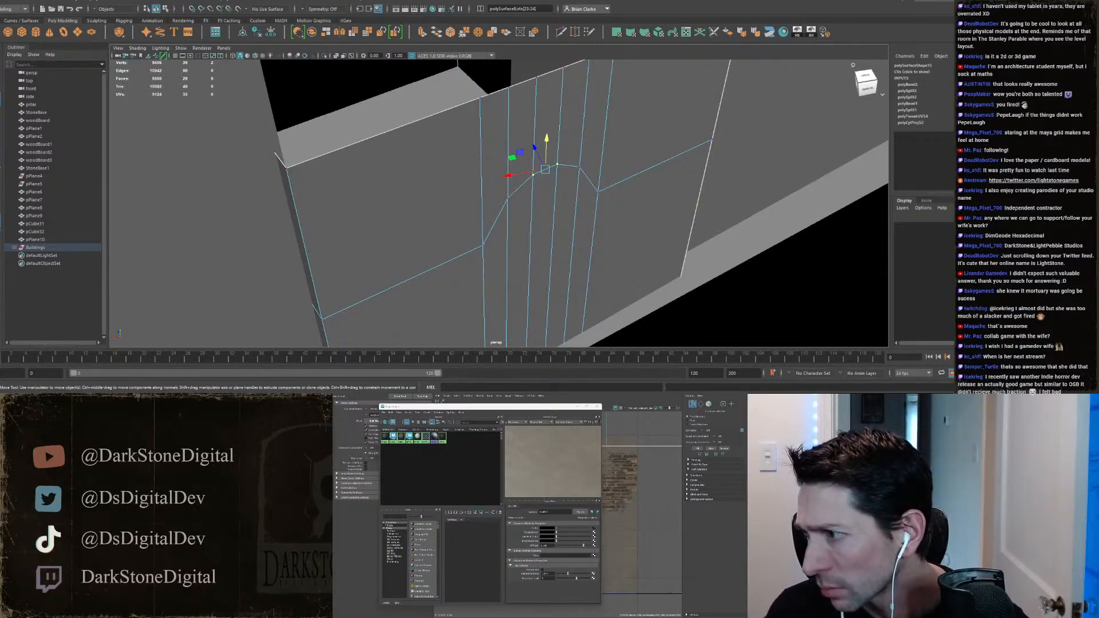
Step: Switch to the browser and examine the medieval Spanish village street and archway photos in the image results as building references
{"action": "left_click_drag", "start_coordinate": [1096, 74], "coordinate": [737, 12]}
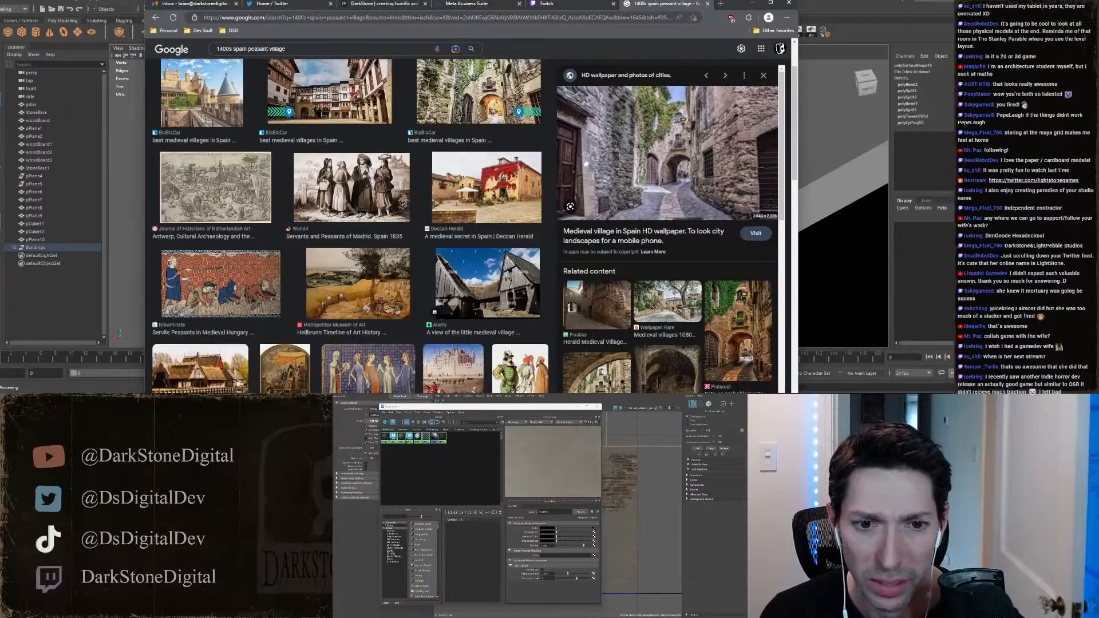
{"action": "scroll", "coordinate": [627, 159], "scroll_direction": "down", "scroll_amount": 4}
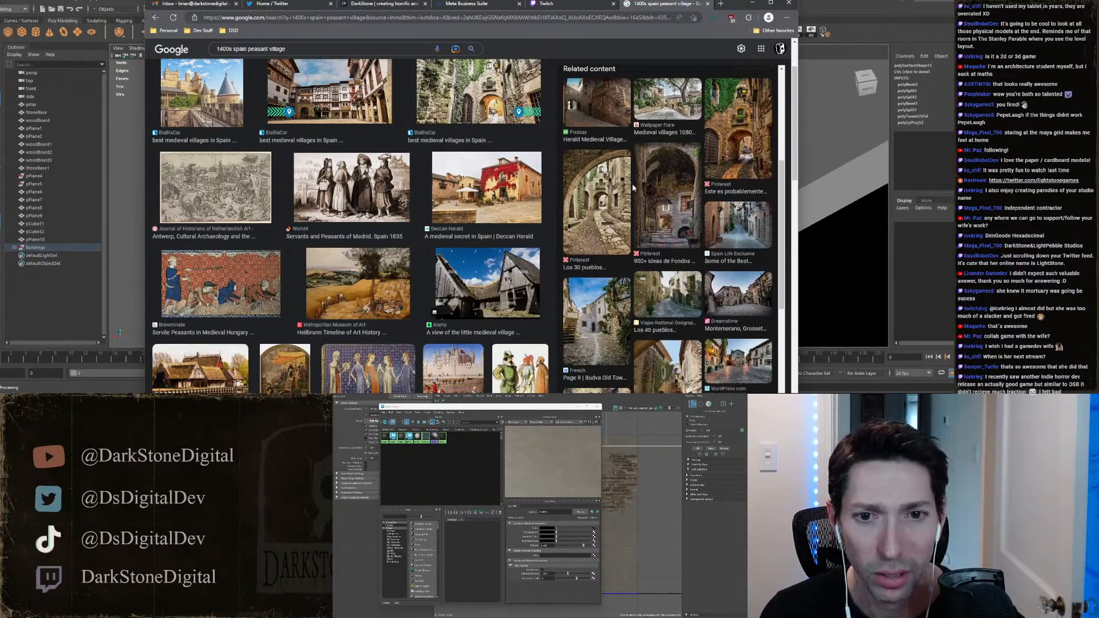
{"action": "left_click", "coordinate": [610, 210]}
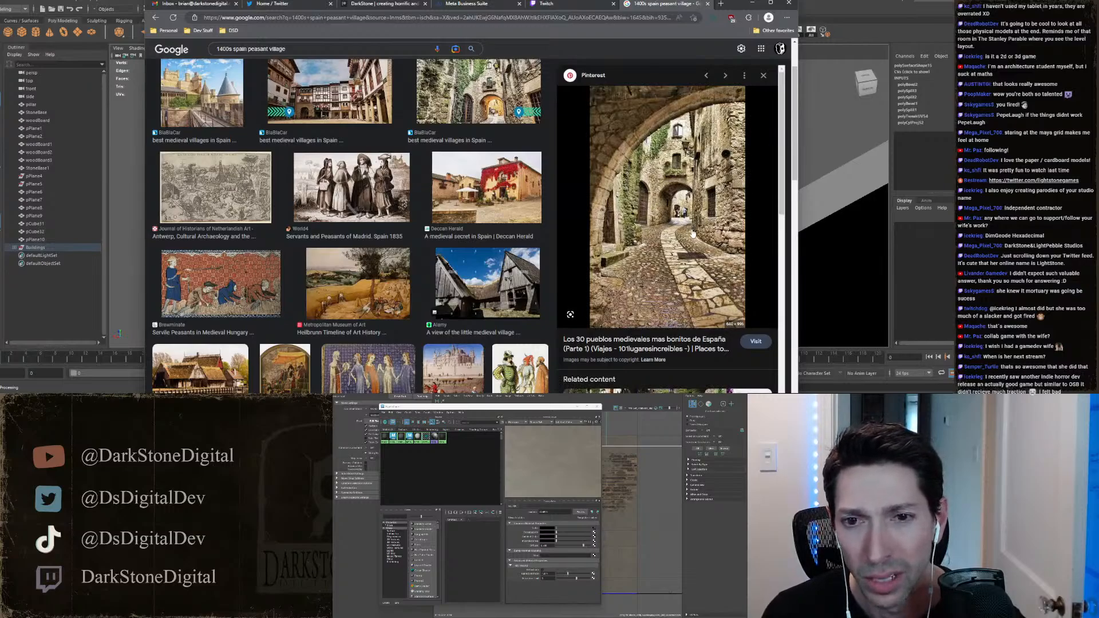
{"action": "scroll", "coordinate": [690, 235], "scroll_direction": "up", "scroll_amount": 2}
{"action": "scroll", "coordinate": [649, 186], "scroll_direction": "down", "scroll_amount": 3}
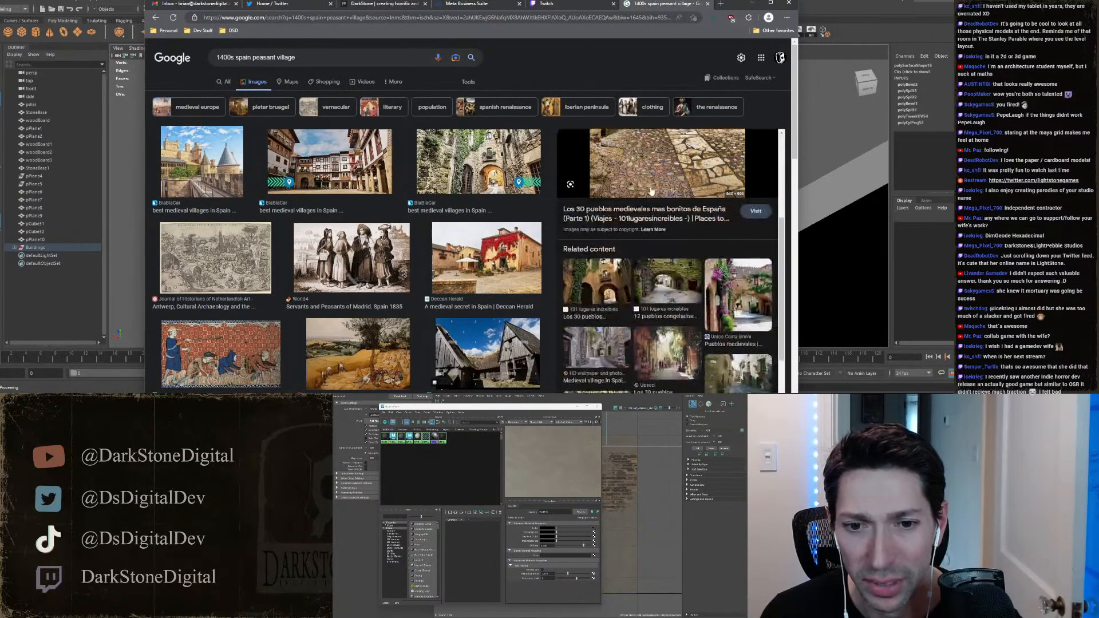
{"action": "left_click", "coordinate": [612, 327]}
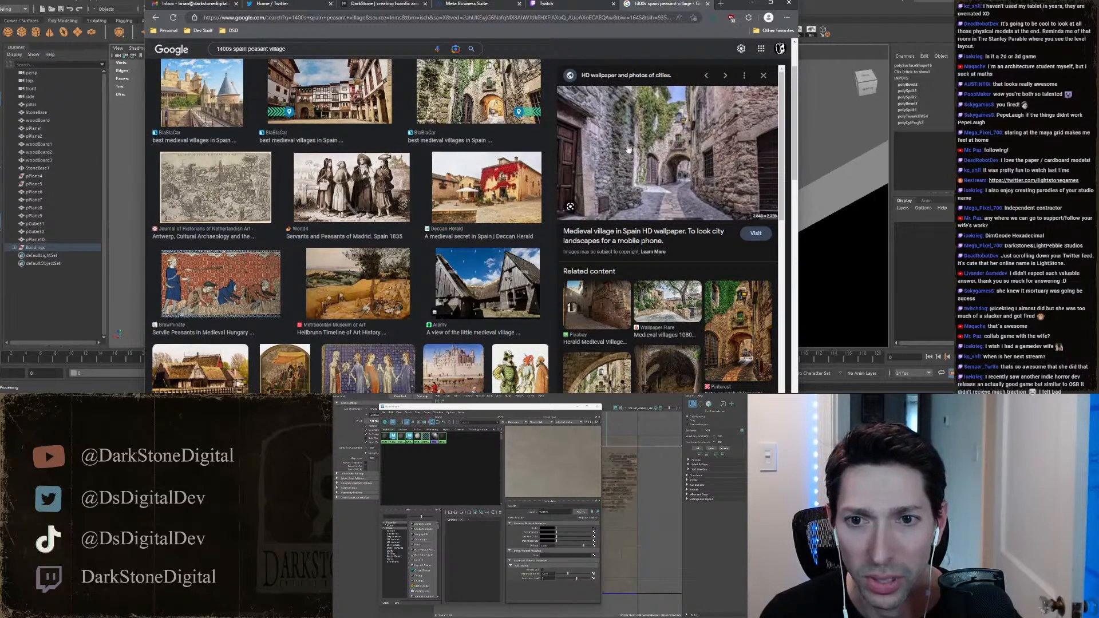
{"action": "scroll", "coordinate": [716, 263], "scroll_direction": "down", "scroll_amount": 3}
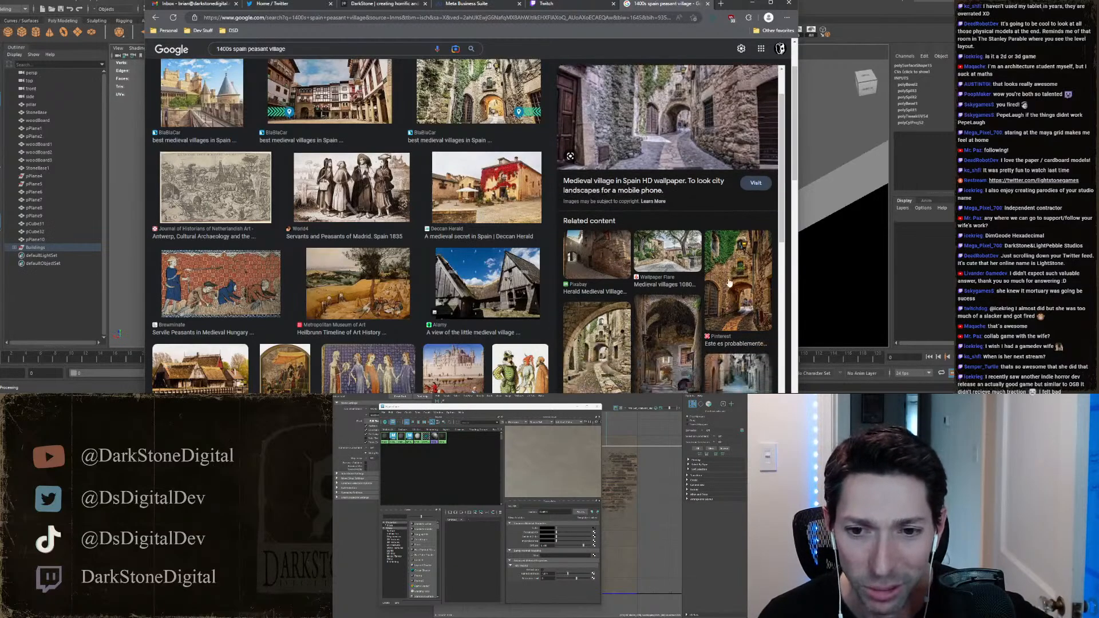
{"action": "left_click", "coordinate": [727, 278]}
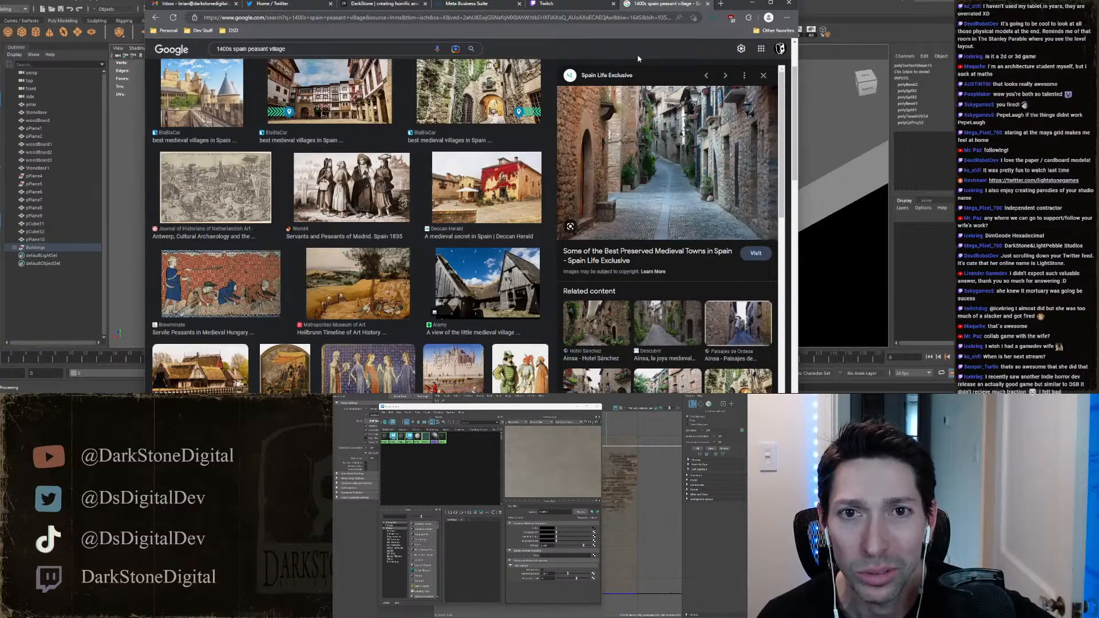
{"action": "left_click", "coordinate": [753, 3]}
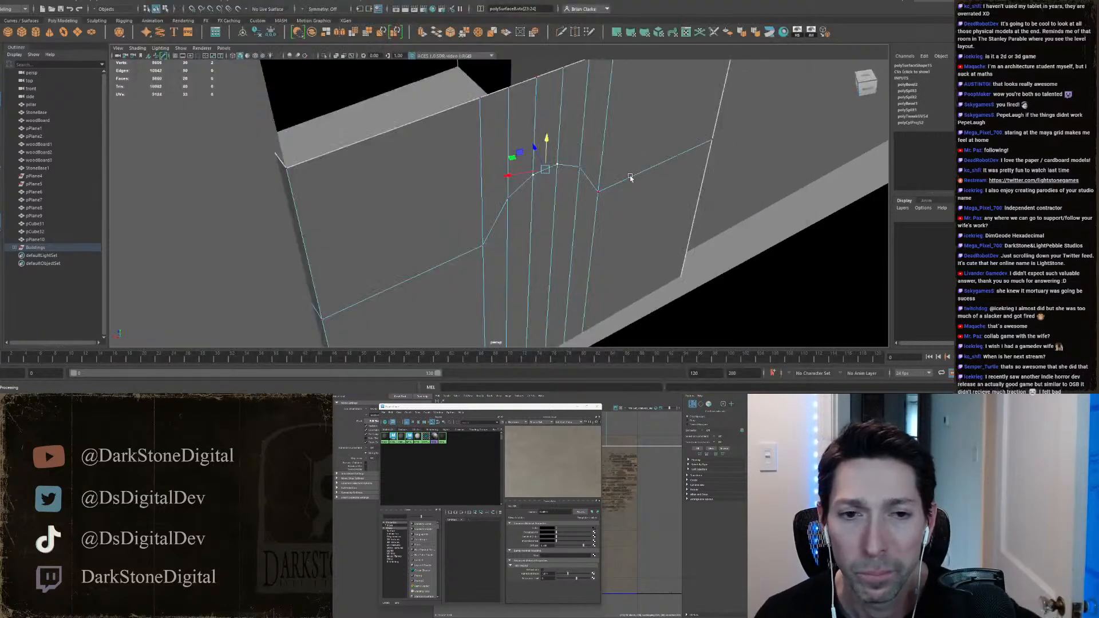
Step: Undo the recent edits that bent the wall's horizontal edge into an arch
{"action": "scroll", "coordinate": [630, 177], "scroll_direction": "up", "scroll_amount": 3}
{"action": "left_click_drag", "start_coordinate": [599, 176], "coordinate": [545, 166], "text": "alt"}
{"action": "key", "text": "ctrl+z"}
{"action": "key", "text": "ctrl+z"}
{"action": "key", "text": "ctrl+z"}
{"action": "key", "text": "ctrl+z"}
{"action": "key", "text": "ctrl+z"}
{"action": "key", "text": "ctrl+z"}
Step: Delete the four inner vertical edge loops from the wall, keeping only the two outer loops that bound the doorway
{"action": "right_click_drag", "start_coordinate": [542, 162], "coordinate": [542, 141]}
{"action": "scroll", "coordinate": [524, 157], "scroll_direction": "down", "scroll_amount": 3}
{"action": "left_click_drag", "start_coordinate": [522, 157], "coordinate": [488, 163], "text": "alt"}
{"action": "double_click", "coordinate": [478, 162]}
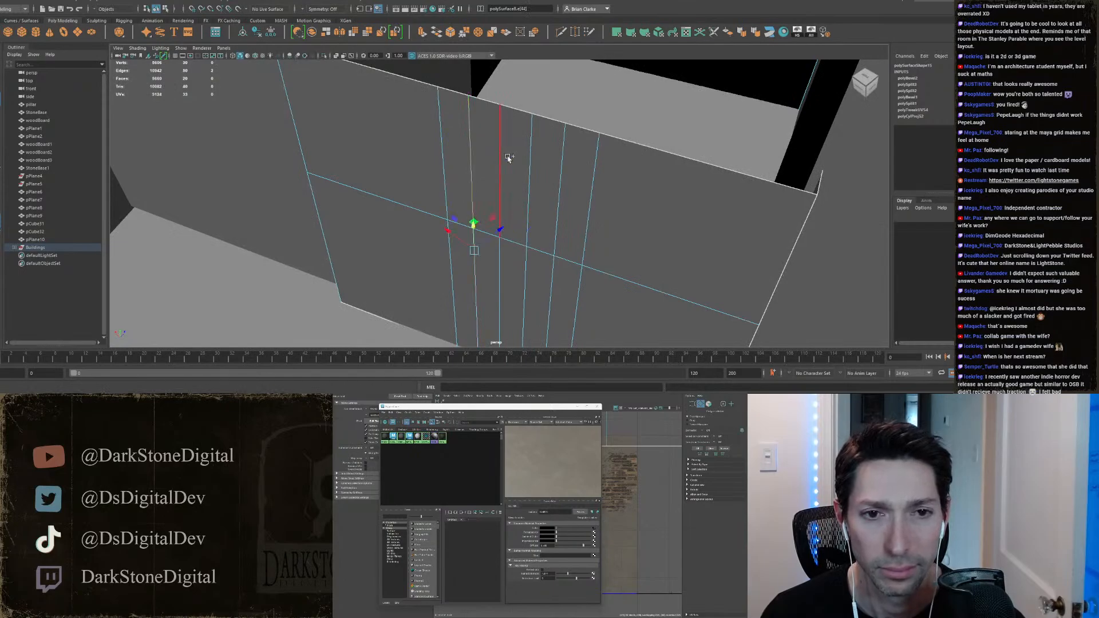
{"action": "double_click", "coordinate": [508, 160], "text": "shift"}
{"action": "double_click", "coordinate": [528, 166], "text": "shift"}
{"action": "double_click", "coordinate": [562, 179], "text": "shift"}
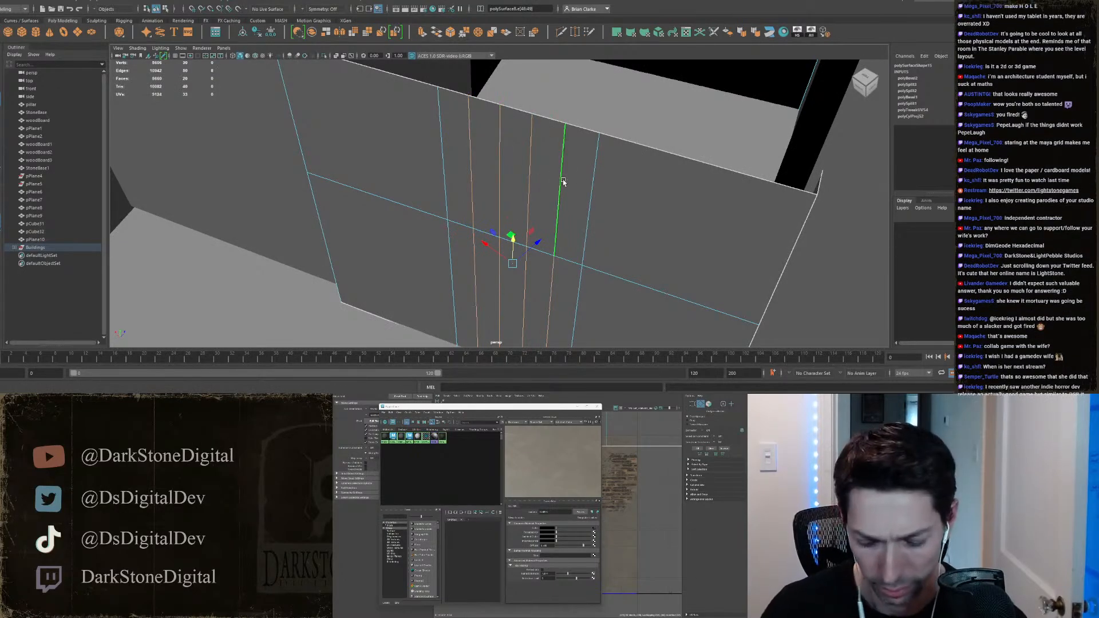
{"action": "key", "text": "Delete"}
Step: Delete the lower centre face of the wall to cut a rectangular doorway opening
{"action": "left_click_drag", "start_coordinate": [563, 180], "coordinate": [511, 196], "text": "alt"}
{"action": "right_click_drag", "start_coordinate": [509, 173], "coordinate": [509, 188]}
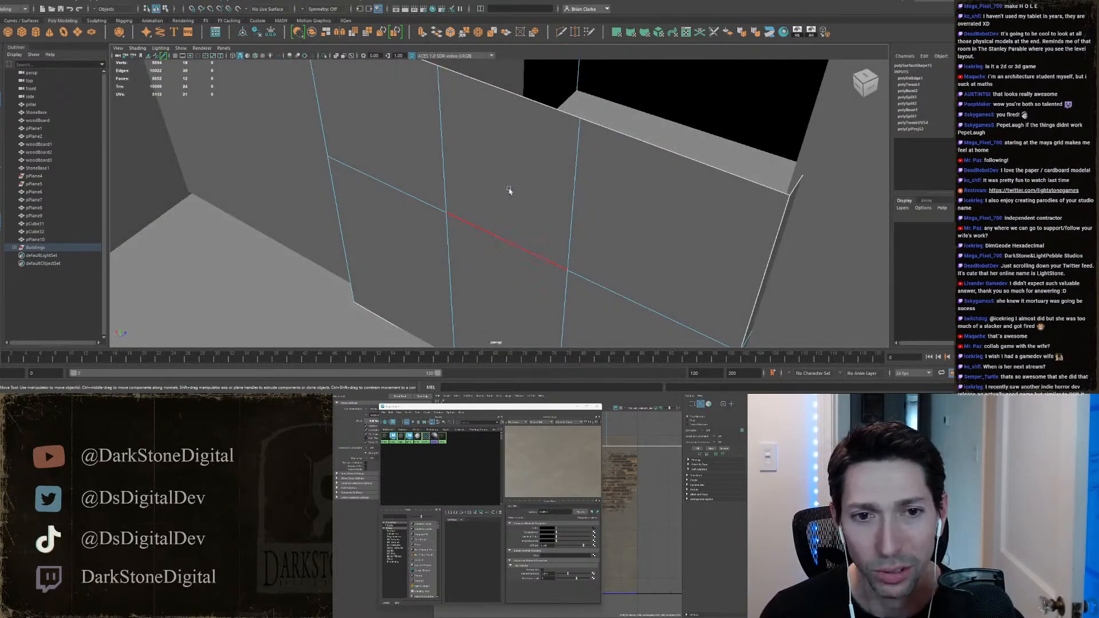
{"action": "left_click", "coordinate": [516, 264]}
{"action": "left_click_drag", "start_coordinate": [517, 263], "coordinate": [551, 66], "text": "alt"}
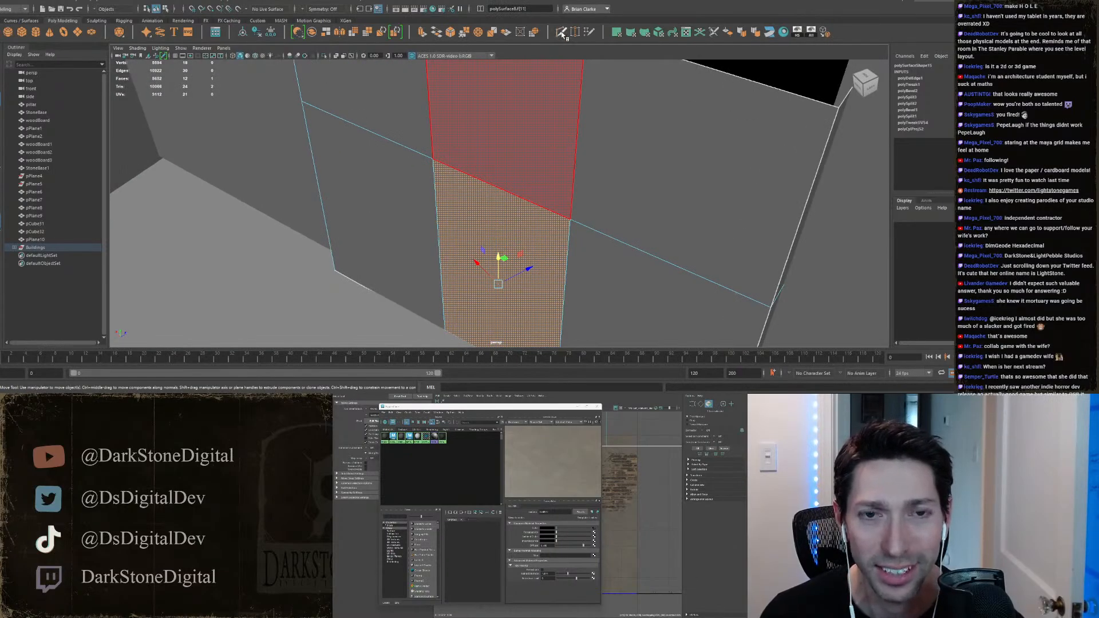
{"action": "left_click_drag", "start_coordinate": [589, 182], "coordinate": [538, 209], "text": "alt"}
{"action": "key", "text": "Delete"}
Step: Select the top edge and both side edges of the doorway opening
{"action": "right_click_drag", "start_coordinate": [546, 119], "coordinate": [548, 95]}
{"action": "scroll", "coordinate": [605, 158], "scroll_direction": "down", "scroll_amount": 3}
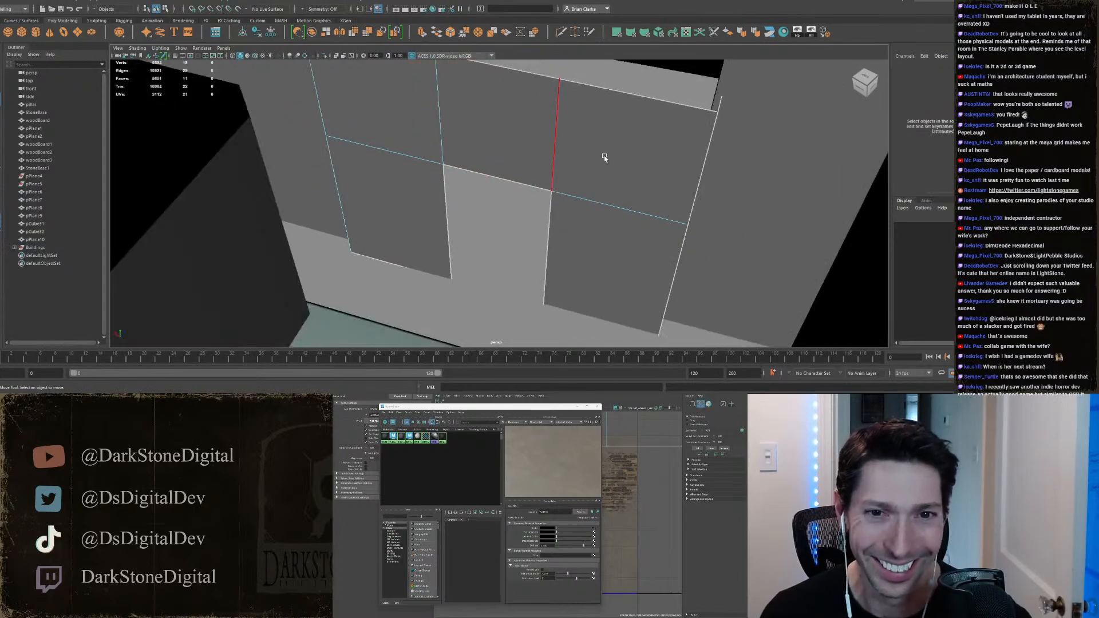
{"action": "left_click", "coordinate": [599, 194]}
{"action": "key", "text": "space"}
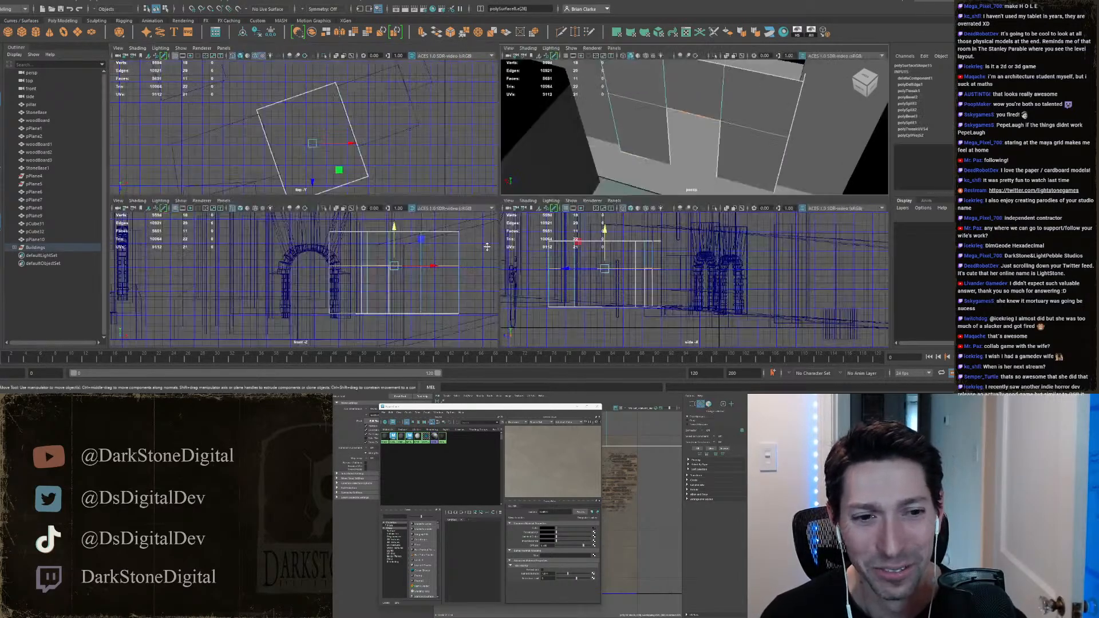
{"action": "key", "text": "space"}
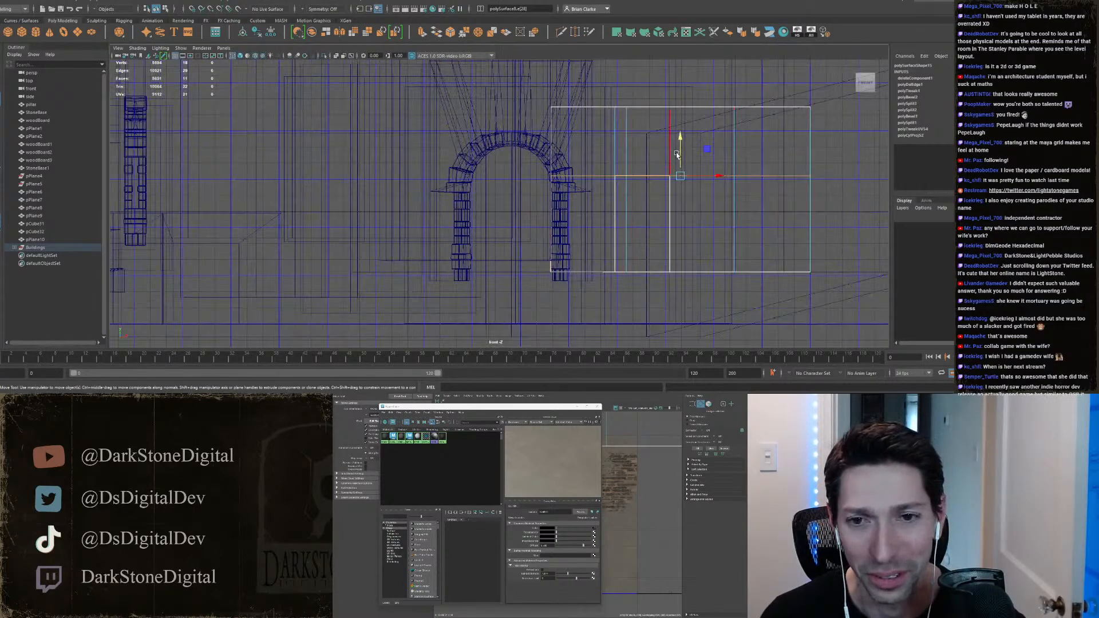
{"action": "key", "text": "space"}
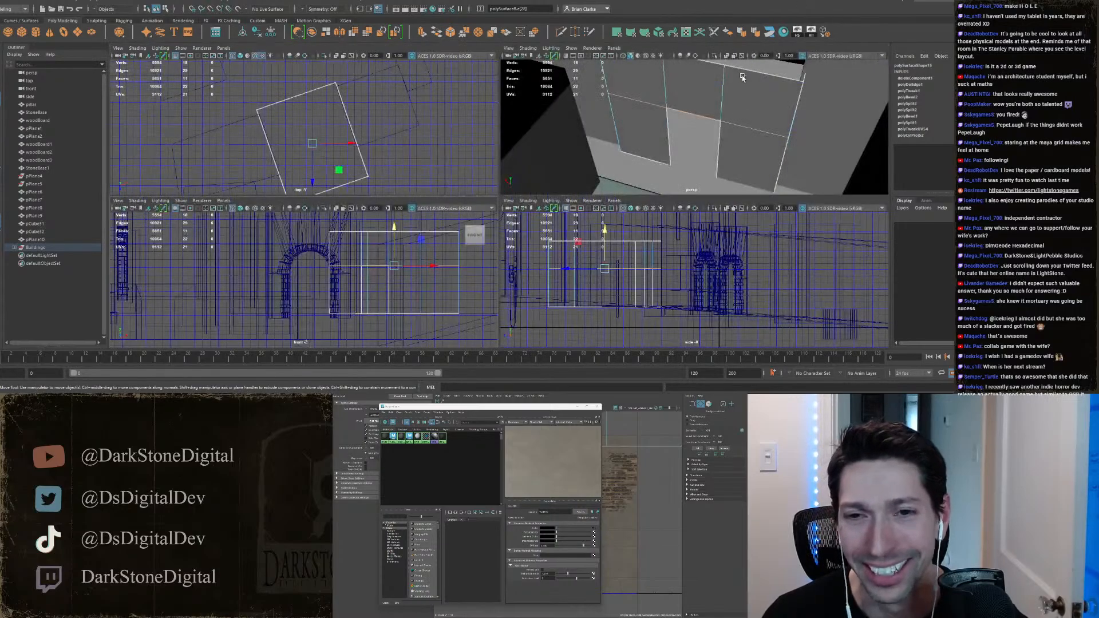
{"action": "key", "text": "space"}
{"action": "scroll", "coordinate": [584, 143], "scroll_direction": "up", "scroll_amount": 3}
{"action": "right_click_drag", "start_coordinate": [587, 139], "coordinate": [589, 117]}
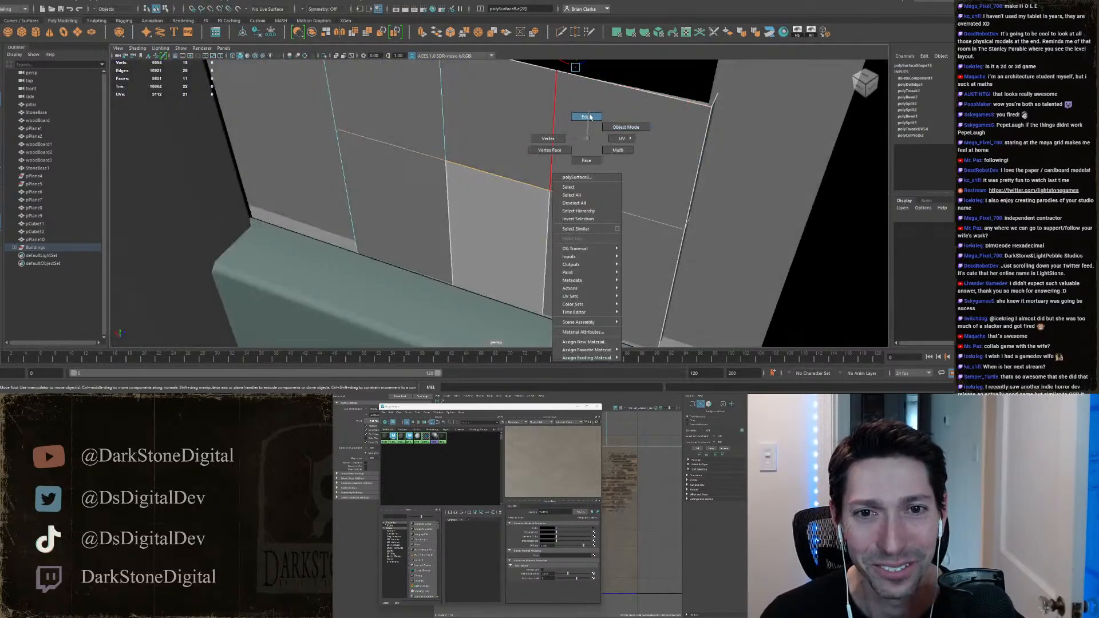
{"action": "double_click", "coordinate": [550, 212]}
{"action": "left_click_drag", "start_coordinate": [516, 164], "coordinate": [517, 191], "text": "alt"}
{"action": "left_click", "coordinate": [518, 168]}
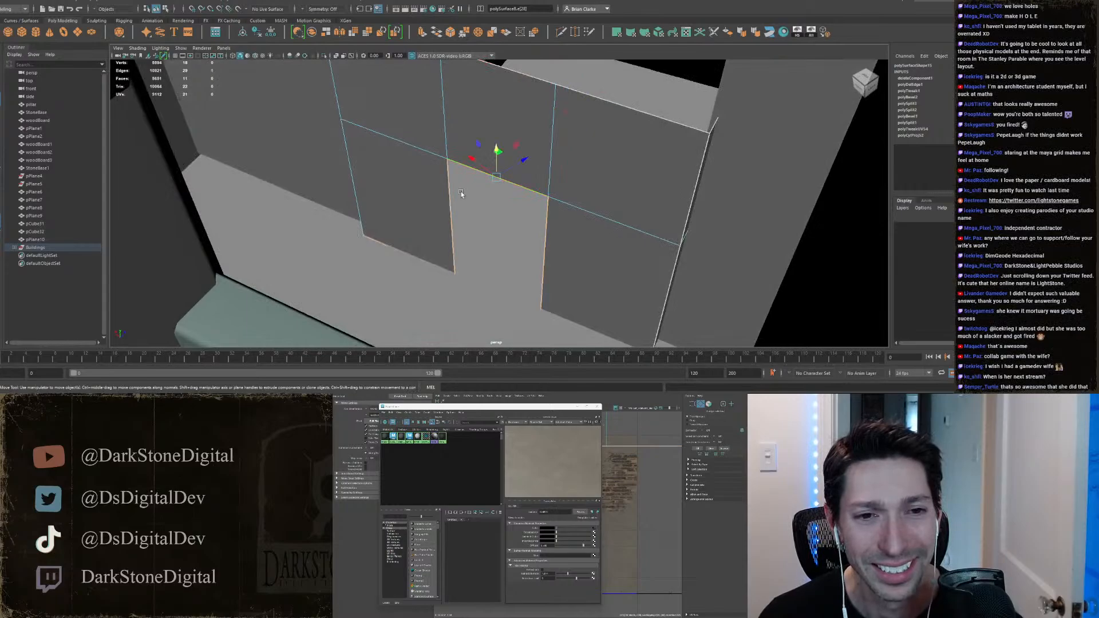
{"action": "left_click", "coordinate": [461, 194], "text": "shift"}
{"action": "left_click", "coordinate": [554, 232], "text": "shift"}
{"action": "left_click", "coordinate": [423, 32]}
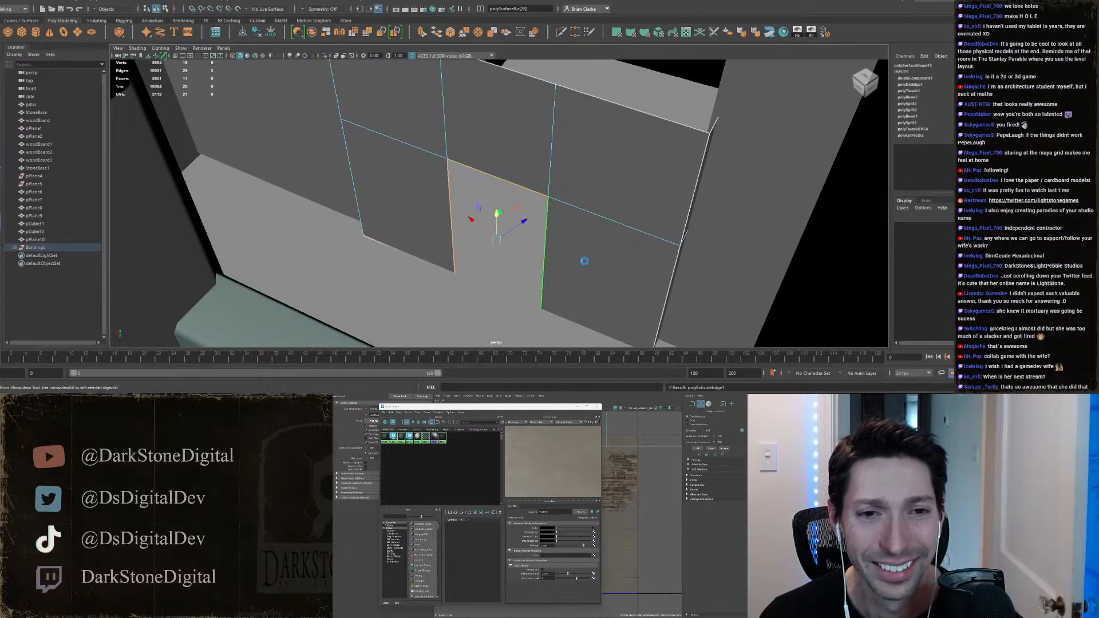
{"action": "key", "text": "ctrl+z"}
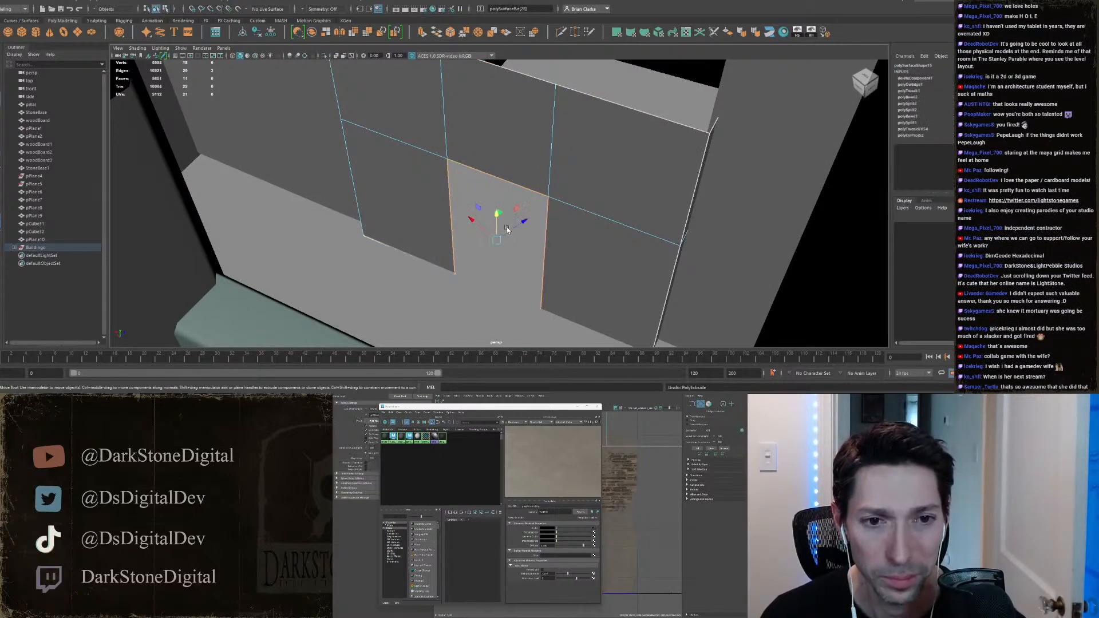
{"action": "right_click", "coordinate": [511, 174]}
{"action": "left_click_drag", "start_coordinate": [503, 209], "coordinate": [513, 209]}
{"action": "key", "text": "ctrl+z"}
Step: Extrude the three doorway edges inward to give the wall depth, and extrude them a second time for an inner frame
{"action": "key", "text": "space"}
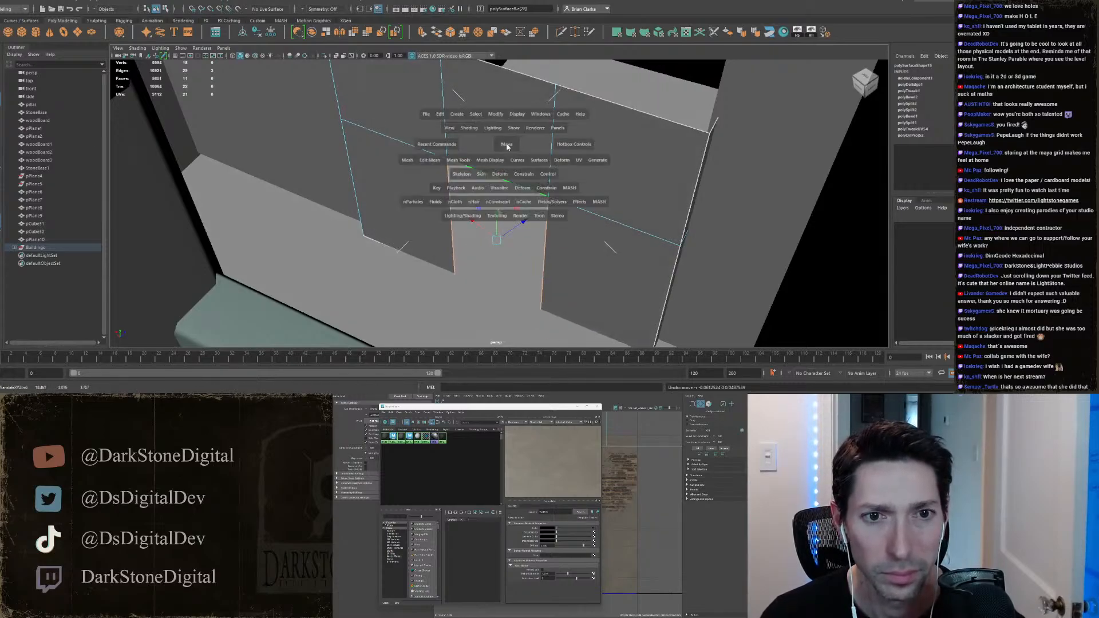
{"action": "left_click", "coordinate": [432, 162]}
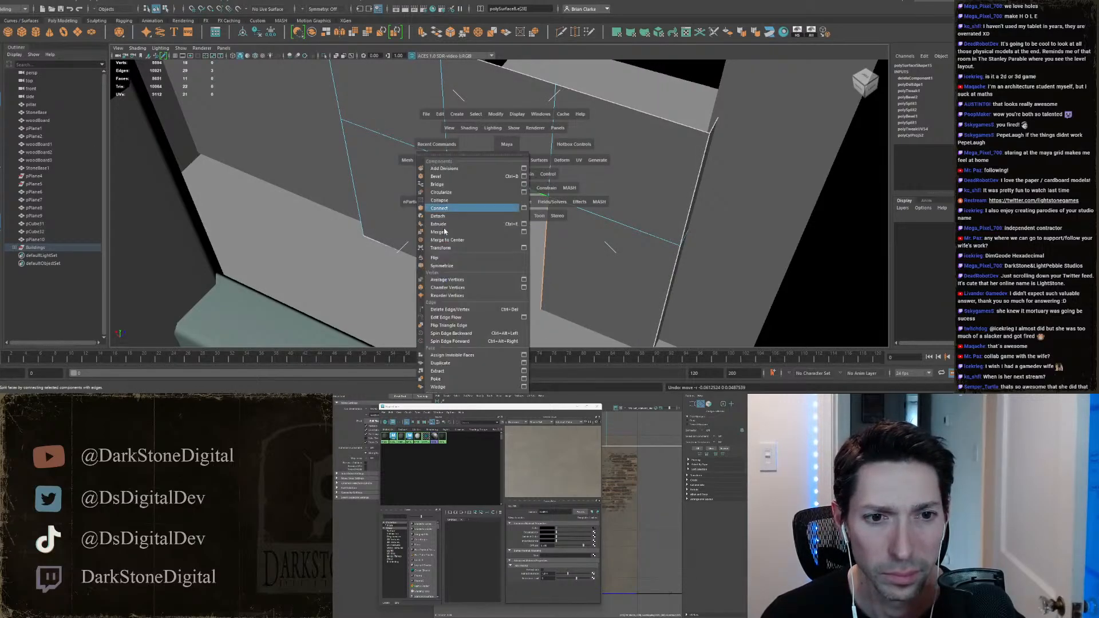
{"action": "left_click", "coordinate": [422, 32]}
{"action": "left_click_drag", "start_coordinate": [442, 236], "coordinate": [458, 220]}
{"action": "left_click_drag", "start_coordinate": [457, 220], "coordinate": [543, 228], "text": "alt"}
{"action": "key", "text": "g"}
Step: Orient the scale manipulator to a doorway component from the right inner vertical edge, and select the left inner vertical edge
{"action": "scroll", "coordinate": [489, 215], "scroll_direction": "up", "scroll_amount": 3}
{"action": "scroll", "coordinate": [535, 225], "scroll_direction": "up", "scroll_amount": 4}
{"action": "left_click", "coordinate": [605, 226]}
{"action": "key", "text": "r"}
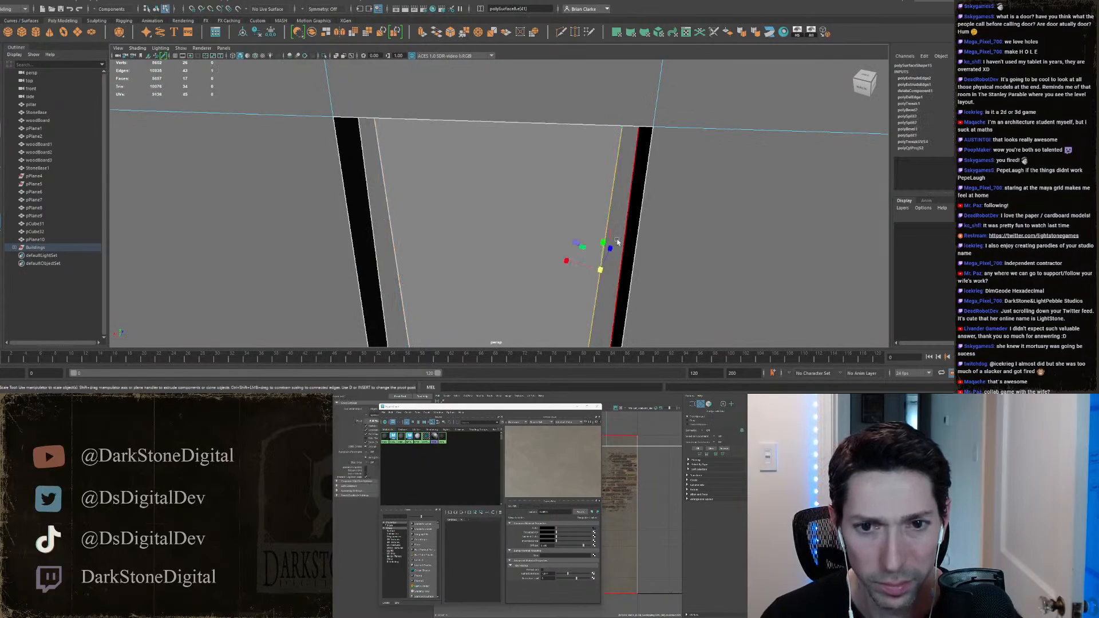
{"action": "right_click_drag", "start_coordinate": [609, 199], "coordinate": [565, 234], "text": "ctrl+shift"}
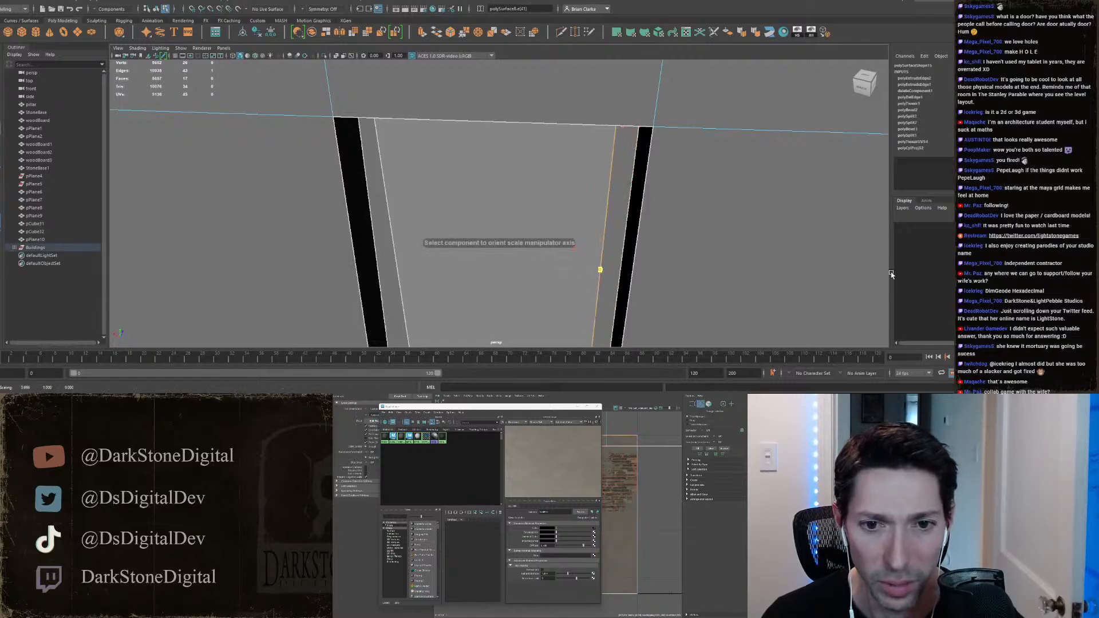
{"action": "left_click", "coordinate": [565, 270]}
{"action": "right_click_drag", "start_coordinate": [393, 244], "coordinate": [379, 147]}
{"action": "left_click", "coordinate": [380, 226]}
{"action": "left_click", "coordinate": [384, 169]}
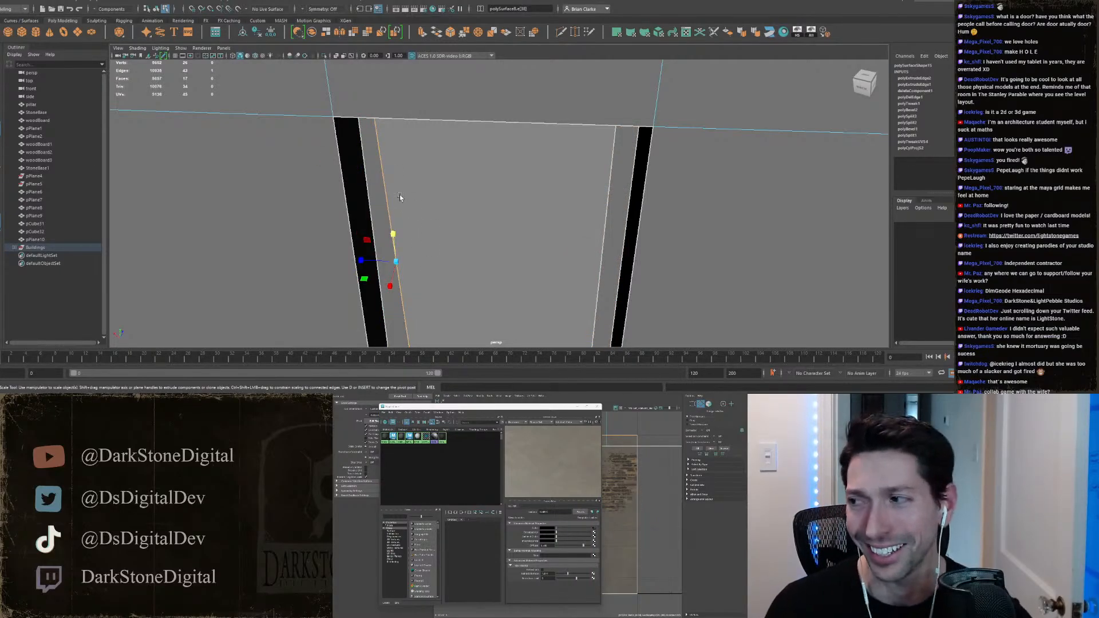
{"action": "left_click", "coordinate": [385, 212]}
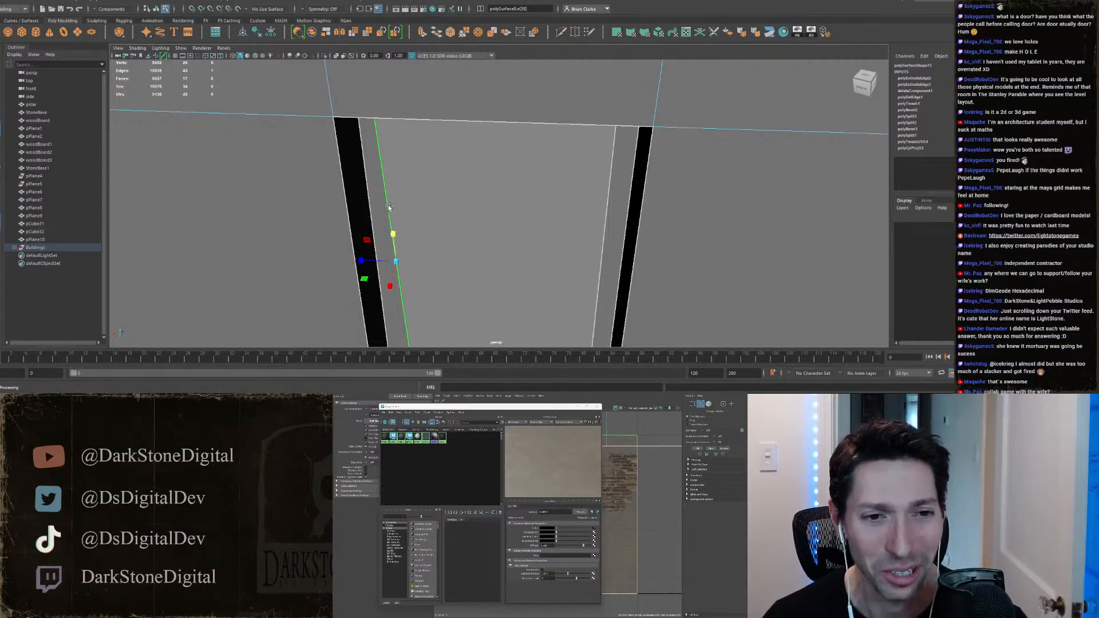
Step: Select both inner vertical edges of the doorway frame together and activate the Scale tool on them
{"action": "left_click_drag", "start_coordinate": [708, 282], "coordinate": [544, 225], "text": "alt"}
{"action": "left_click_drag", "start_coordinate": [482, 182], "coordinate": [499, 216], "text": "alt"}
{"action": "left_click", "coordinate": [410, 159]}
{"action": "key", "text": "w"}
{"action": "right_click_drag", "start_coordinate": [416, 148], "coordinate": [416, 125]}
{"action": "left_click_drag", "start_coordinate": [424, 149], "coordinate": [497, 157], "text": "alt"}
{"action": "left_click", "coordinate": [444, 154]}
{"action": "left_click", "coordinate": [499, 149], "text": "shift"}
{"action": "left_click_drag", "start_coordinate": [459, 191], "coordinate": [523, 280], "text": "alt"}
{"action": "left_click", "coordinate": [517, 213], "text": "shift"}
{"action": "scroll", "coordinate": [524, 280], "scroll_direction": "up", "scroll_amount": 3}
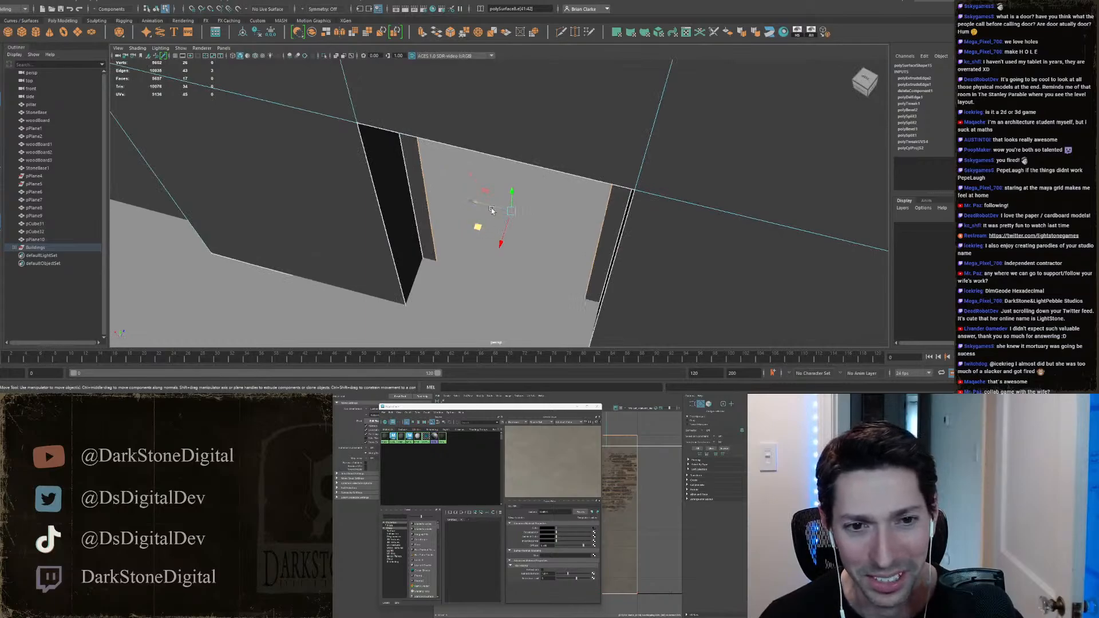
{"action": "key", "text": "r"}
{"action": "left_click_drag", "start_coordinate": [492, 208], "coordinate": [403, 139], "text": "alt"}
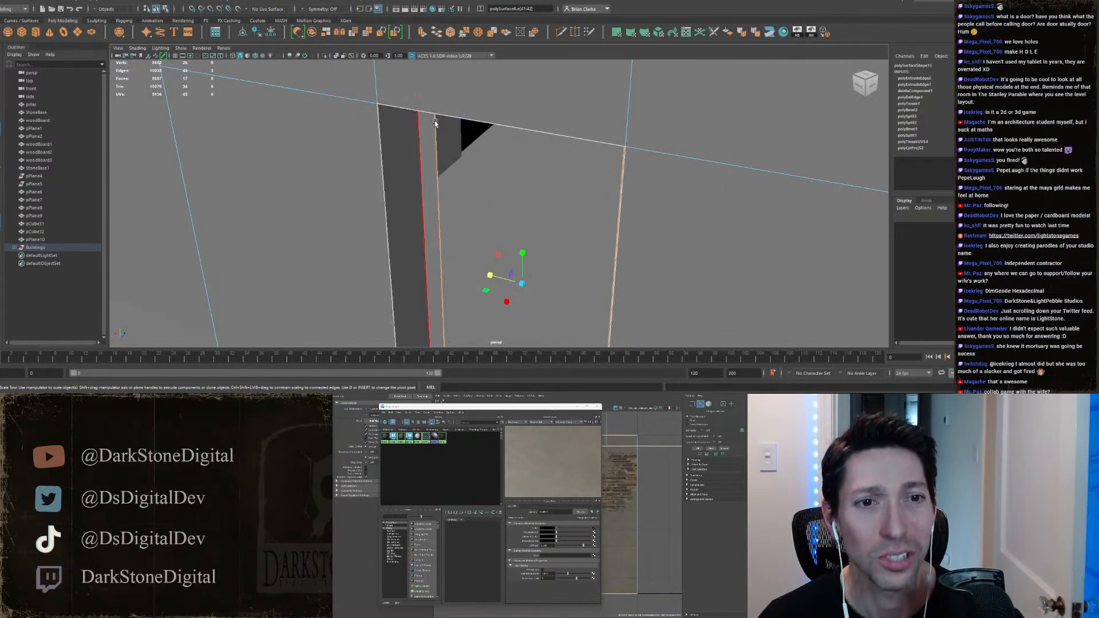
Step: Return to edge editing on the wall and keep the two inner vertical doorway edges as the selection
{"action": "key", "text": "F8"}
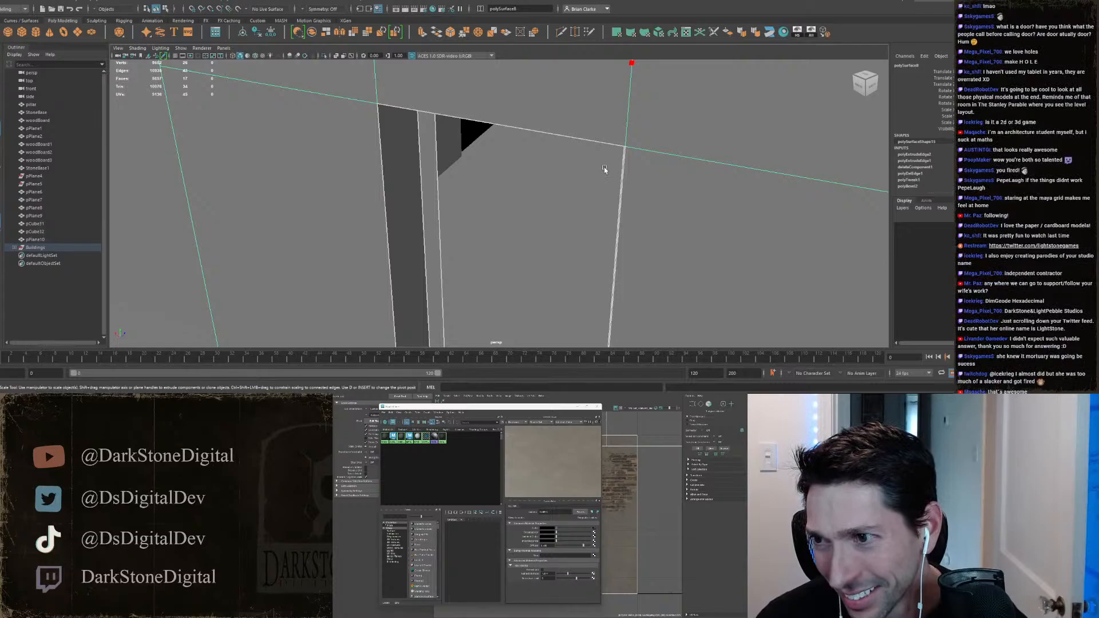
{"action": "left_click_drag", "start_coordinate": [598, 162], "coordinate": [597, 166], "text": "alt"}
{"action": "right_click_drag", "start_coordinate": [517, 112], "coordinate": [517, 95]}
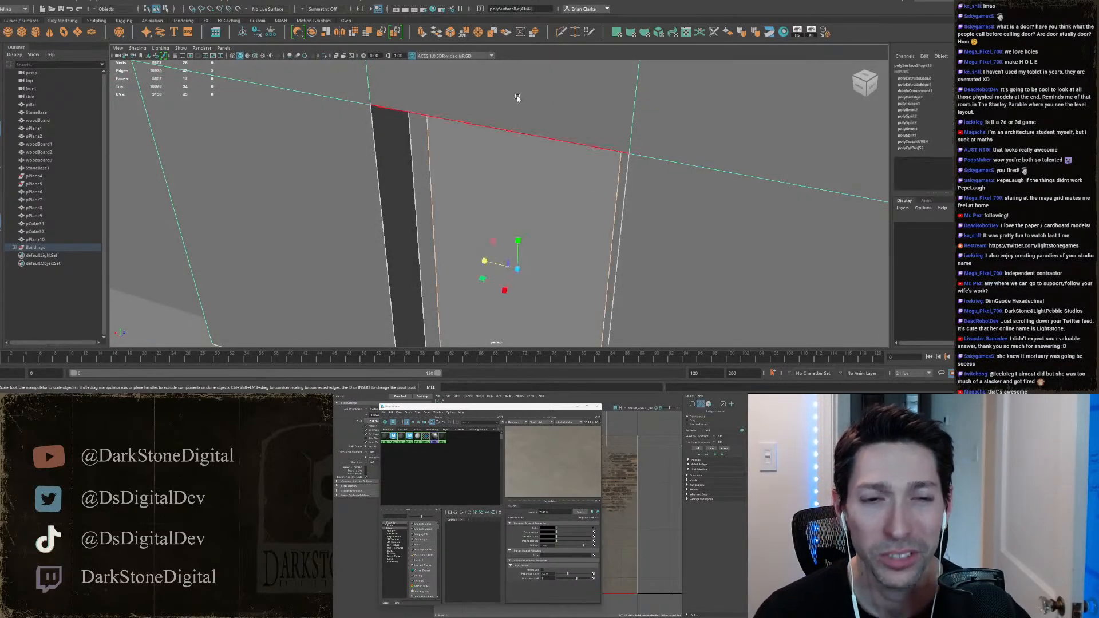
{"action": "left_click", "coordinate": [512, 113]}
{"action": "left_click", "coordinate": [436, 186]}
{"action": "left_click_drag", "start_coordinate": [444, 200], "coordinate": [437, 238], "text": "alt"}
{"action": "left_click", "coordinate": [559, 144], "text": "shift"}
{"action": "left_click", "coordinate": [550, 147], "text": "shift"}
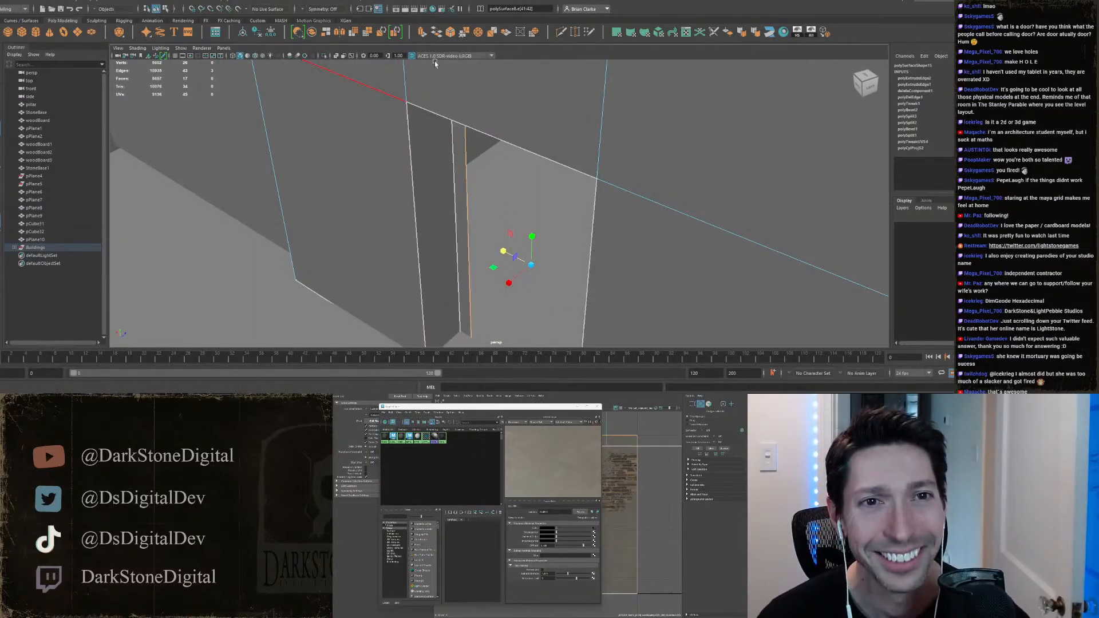
Step: Check the medieval Spanish street reference photo in the browser and return to the 3D scene
{"action": "mouse_move", "coordinate": [432, 386]}
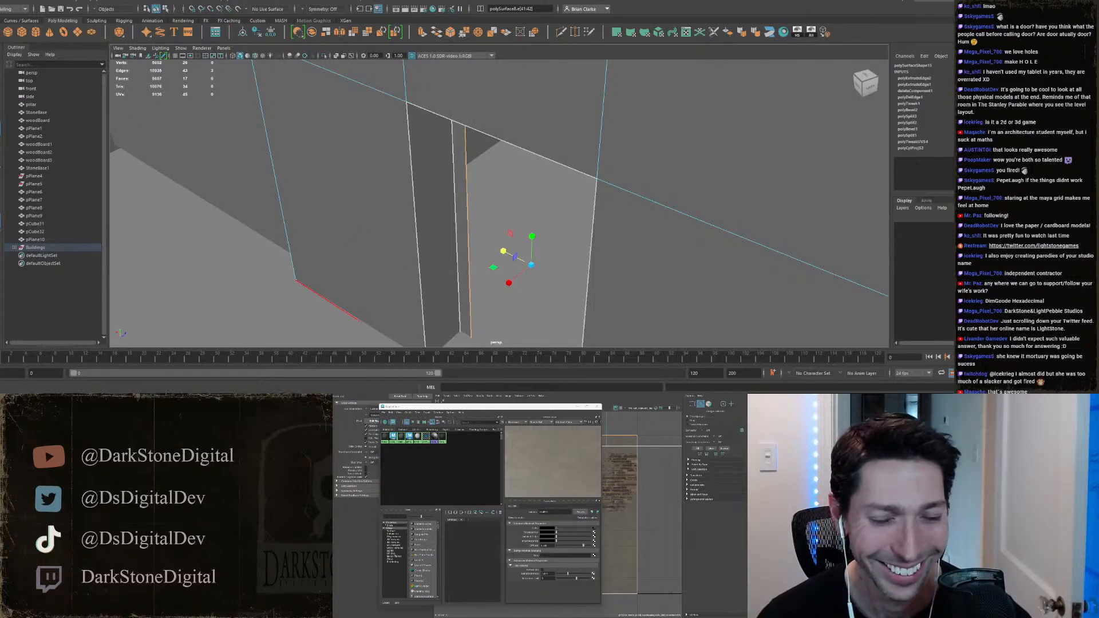
{"action": "left_click", "coordinate": [388, 358]}
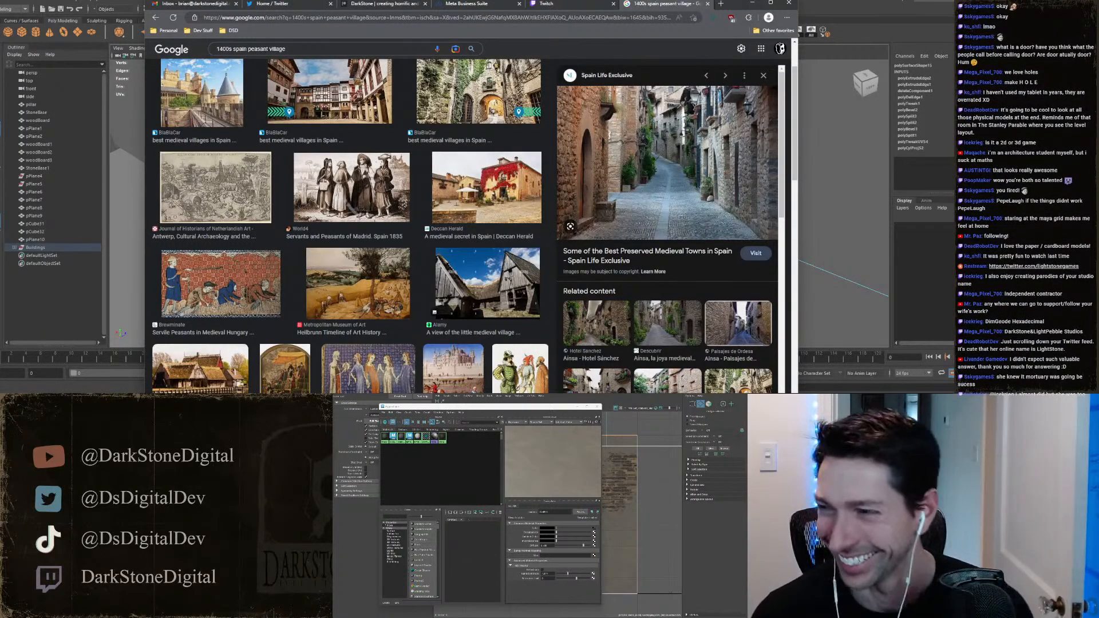
{"action": "left_click", "coordinate": [752, 3]}
Step: Extrude the two selected inner vertical doorway edges into thin inner frame strips
{"action": "left_click_drag", "start_coordinate": [454, 199], "coordinate": [449, 163], "text": "alt"}
{"action": "left_click", "coordinate": [421, 32]}
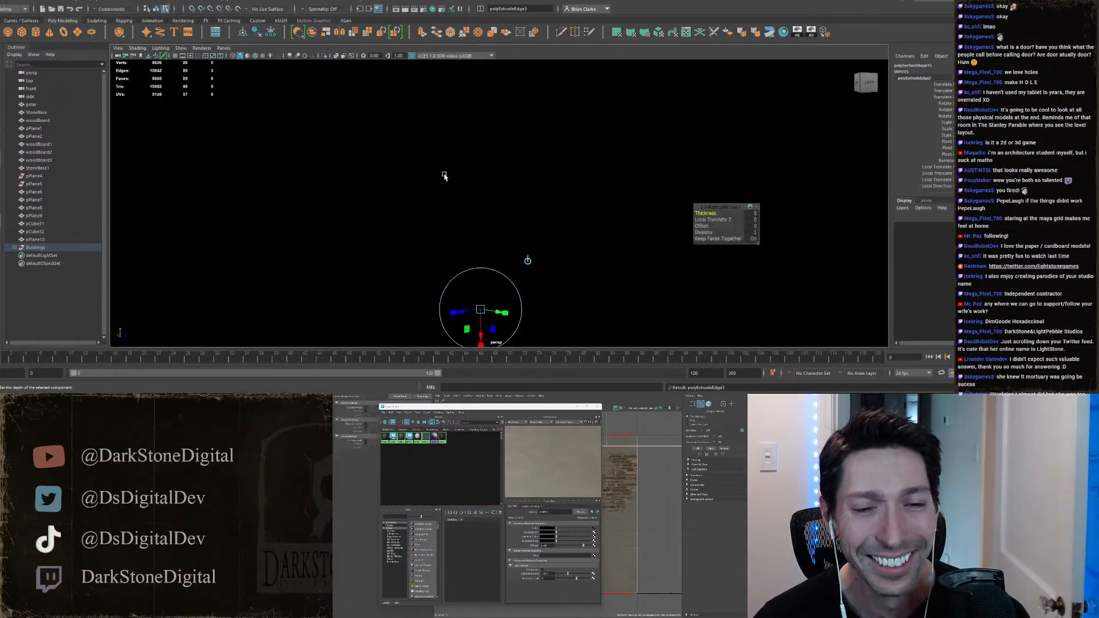
{"action": "left_click_drag", "start_coordinate": [456, 218], "coordinate": [462, 217]}
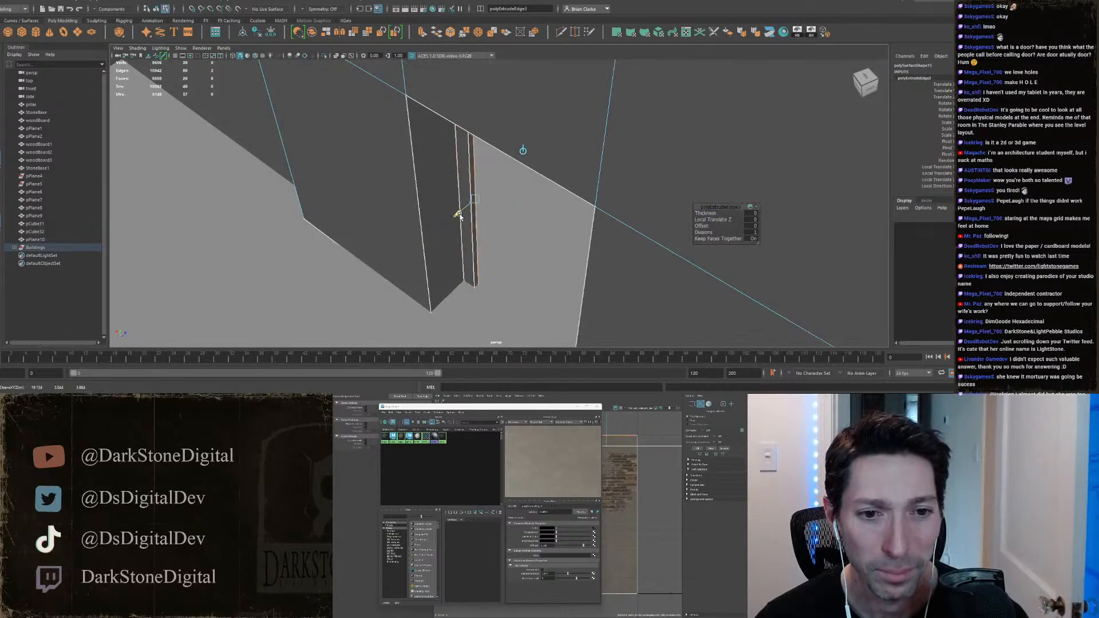
Step: Bridge the free vertical edges of the two frame strips to fill the doorway with a panel, and return to object selection
{"action": "left_click", "coordinate": [475, 148]}
{"action": "left_click_drag", "start_coordinate": [478, 151], "coordinate": [548, 198], "text": "alt"}
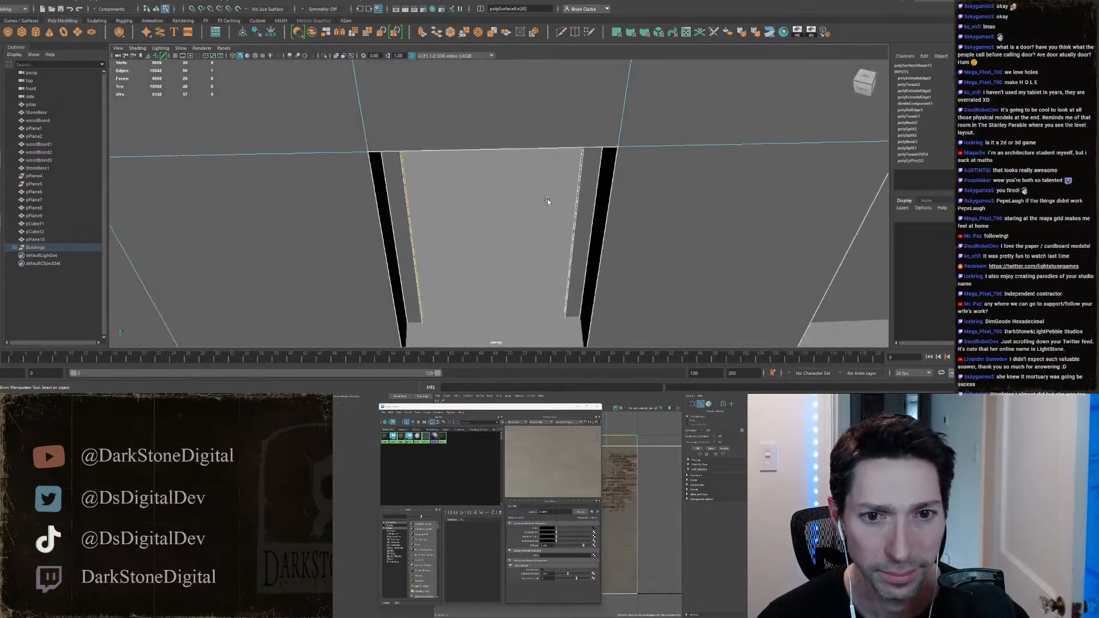
{"action": "left_click", "coordinate": [572, 217], "text": "shift"}
{"action": "left_click", "coordinate": [422, 32]}
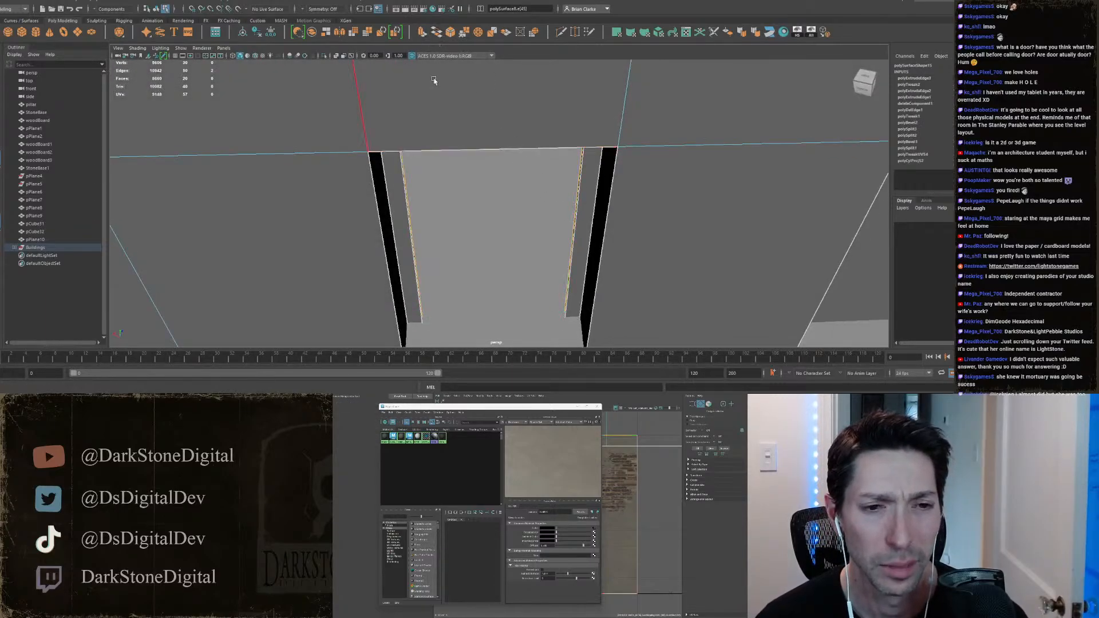
{"action": "left_click_drag", "start_coordinate": [469, 171], "coordinate": [496, 201], "text": "alt"}
{"action": "key", "text": "ctrl+z"}
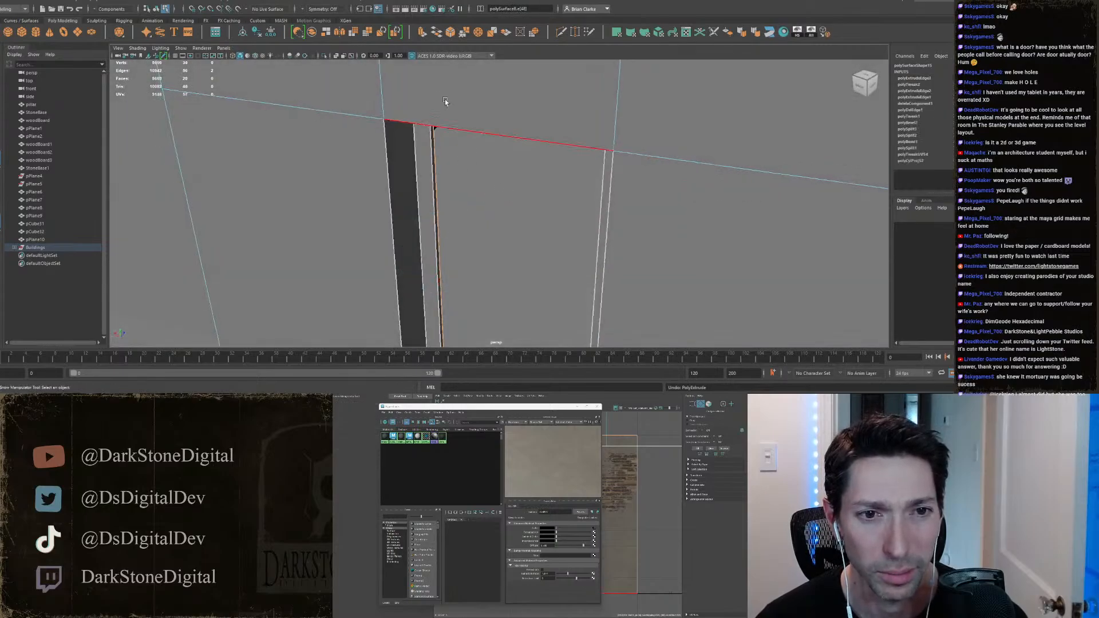
{"action": "left_click", "coordinate": [439, 33]}
{"action": "left_click_drag", "start_coordinate": [453, 143], "coordinate": [510, 176], "text": "alt"}
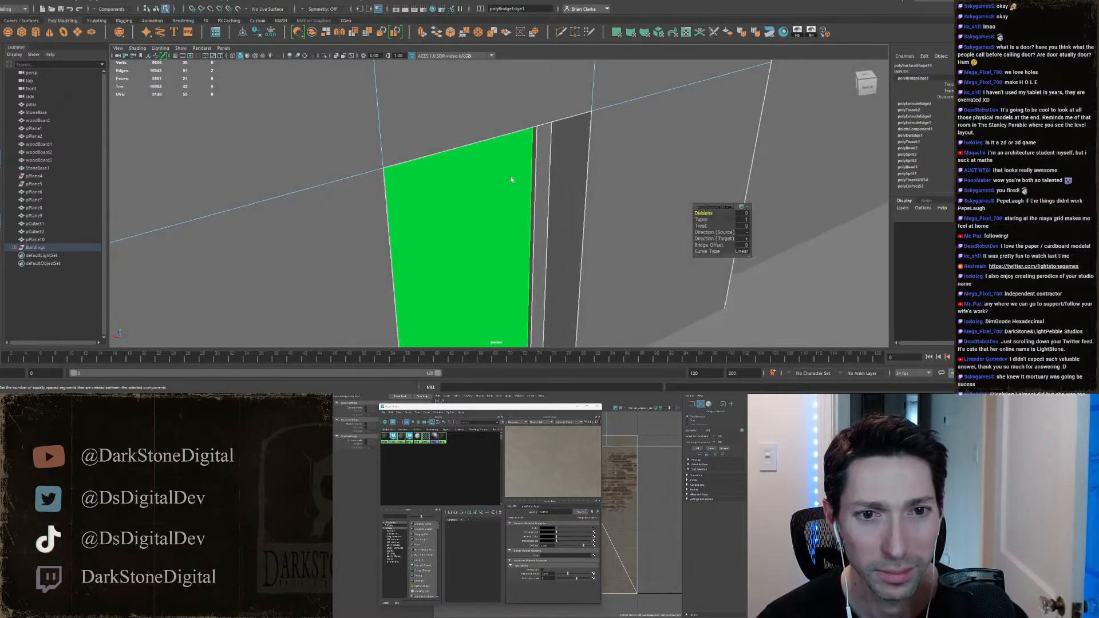
{"action": "right_click_drag", "start_coordinate": [510, 176], "coordinate": [562, 161]}
{"action": "left_click_drag", "start_coordinate": [536, 178], "coordinate": [464, 207], "text": "alt"}
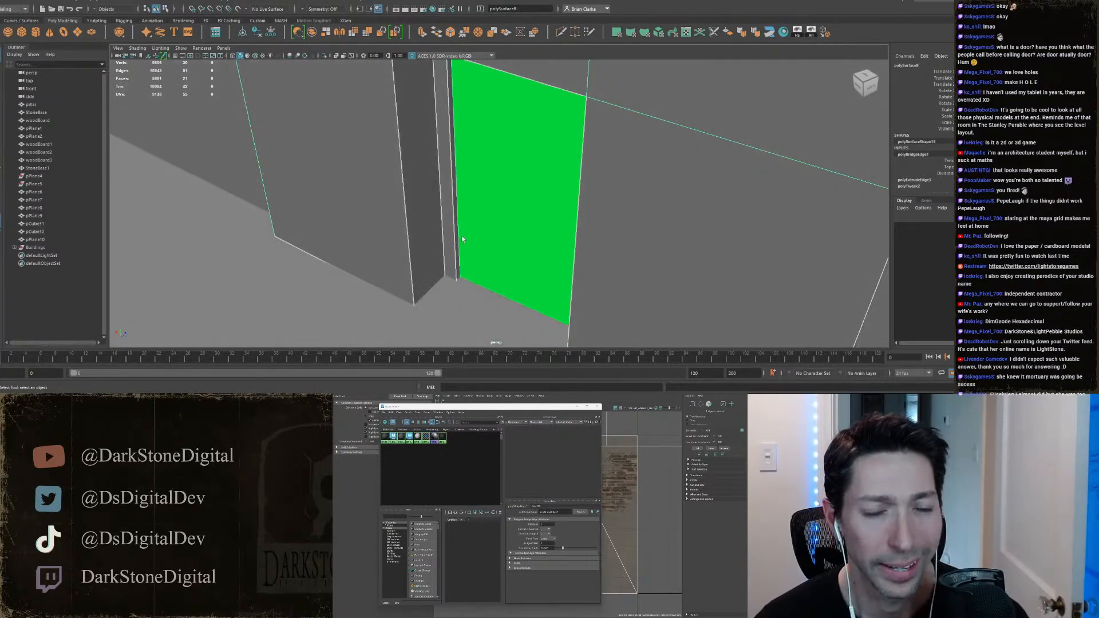
{"action": "left_click_drag", "start_coordinate": [513, 296], "coordinate": [307, 152], "text": "alt"}
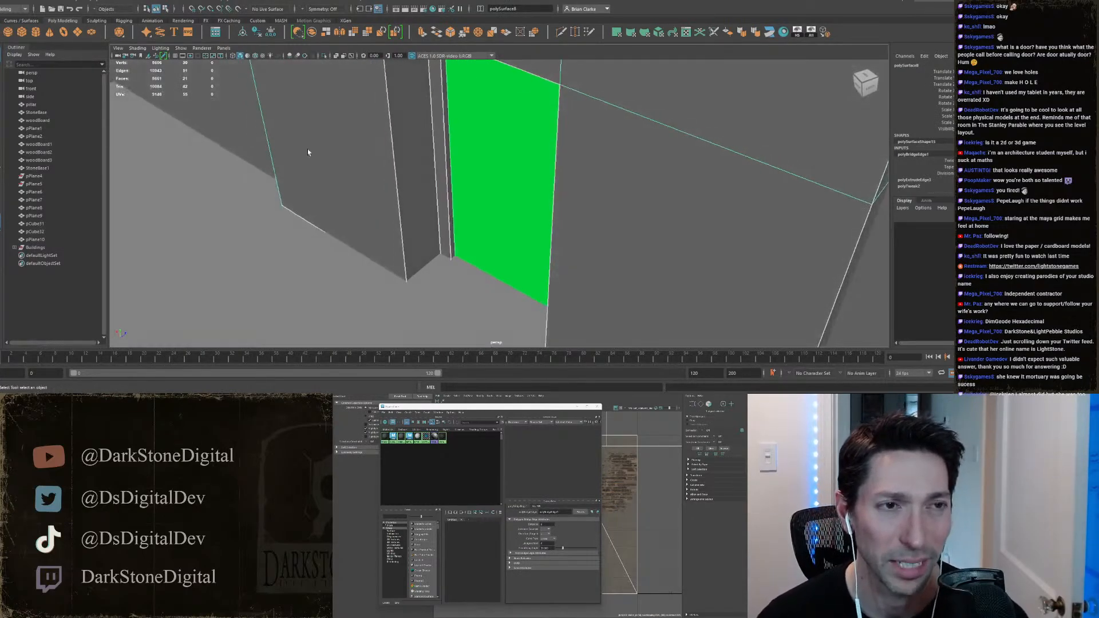
Step: Draw a polygon cube around the doorway recess in the top view
{"action": "left_click", "coordinate": [22, 31]}
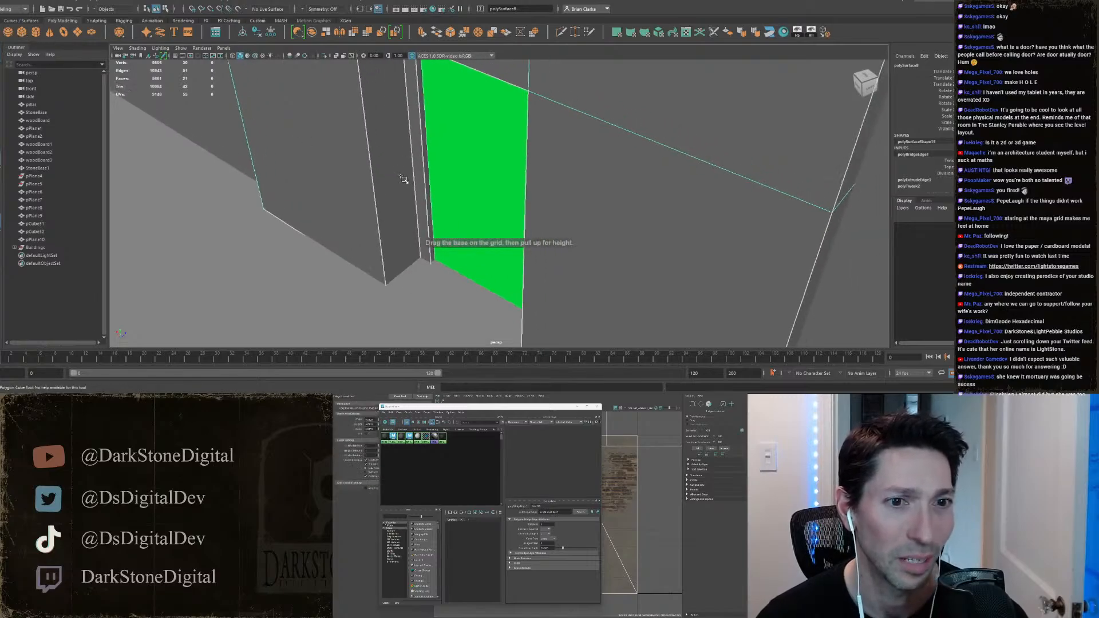
{"action": "key", "text": "space"}
{"action": "key", "text": "space"}
{"action": "middle_click_drag", "start_coordinate": [345, 140], "coordinate": [402, 173], "text": "alt"}
{"action": "scroll", "coordinate": [504, 159], "scroll_direction": "up", "scroll_amount": 3}
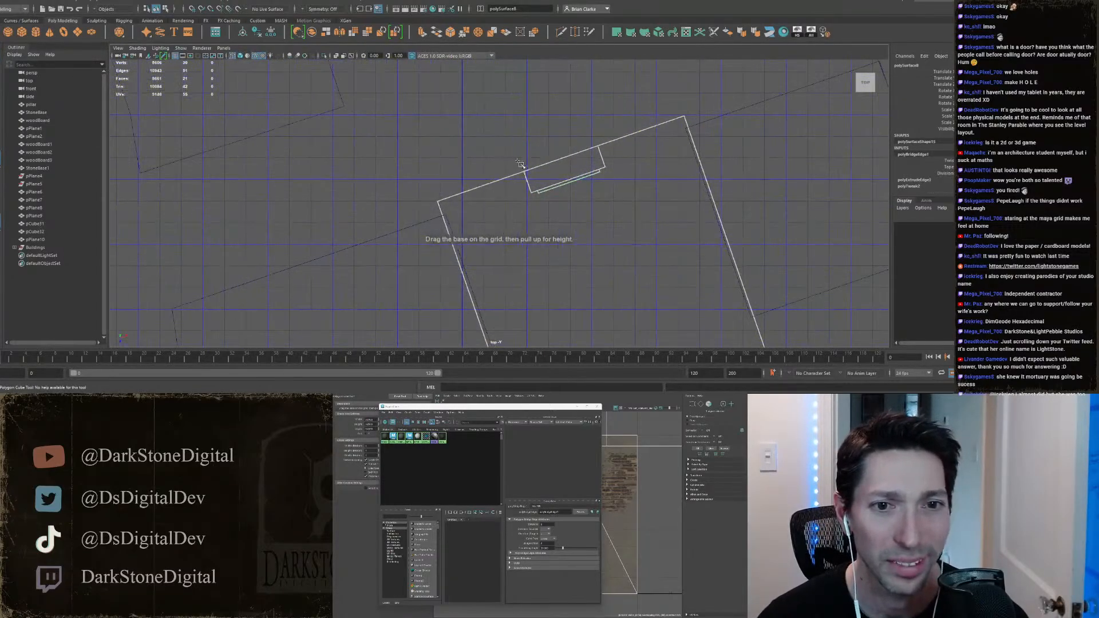
{"action": "left_click_drag", "start_coordinate": [521, 142], "coordinate": [580, 127]}
{"action": "scroll", "coordinate": [591, 142], "scroll_direction": "down", "scroll_amount": 5}
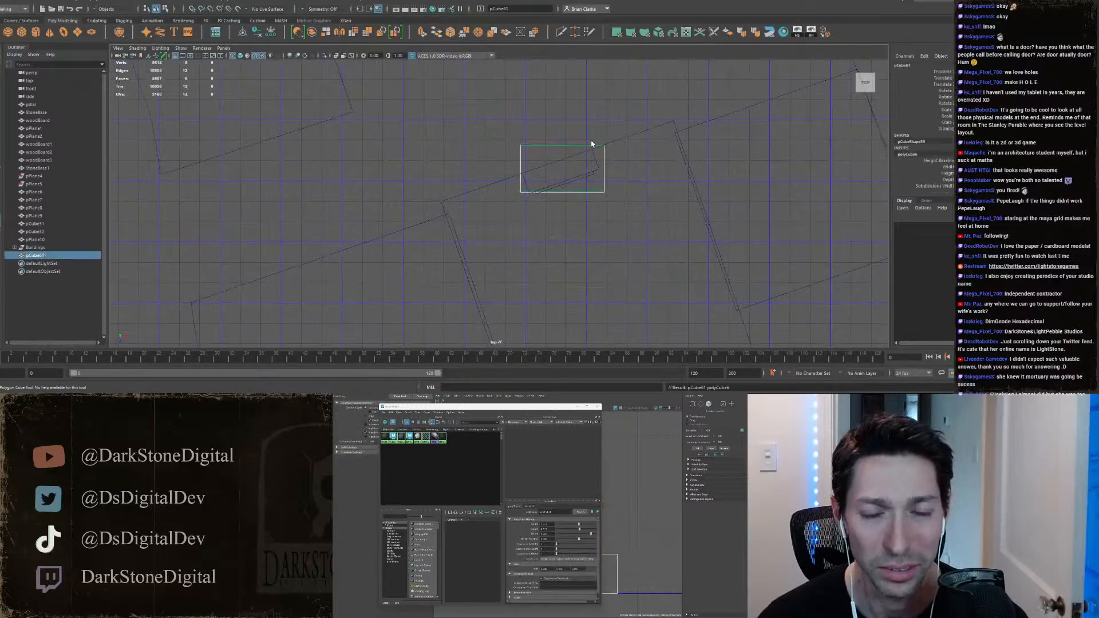
Step: Duplicate the doorway building together with the cube and move the copies into the empty area beside the village
{"action": "left_click", "coordinate": [560, 171], "text": "shift"}
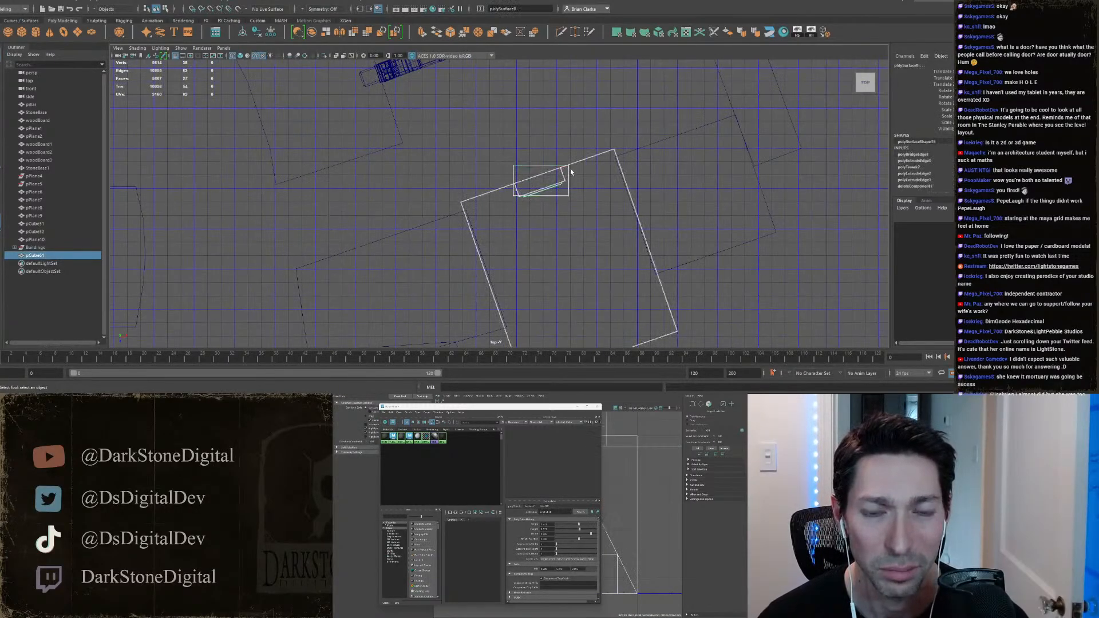
{"action": "key", "text": "w"}
{"action": "scroll", "coordinate": [562, 172], "scroll_direction": "down", "scroll_amount": 5}
{"action": "key", "text": "ctrl+d"}
{"action": "left_click_drag", "start_coordinate": [531, 184], "coordinate": [695, 188]}
Step: Take the duplicated building out of the Buildings group in the scene hierarchy
{"action": "left_click", "coordinate": [14, 248]}
{"action": "scroll", "coordinate": [34, 260], "scroll_direction": "down", "scroll_amount": 5}
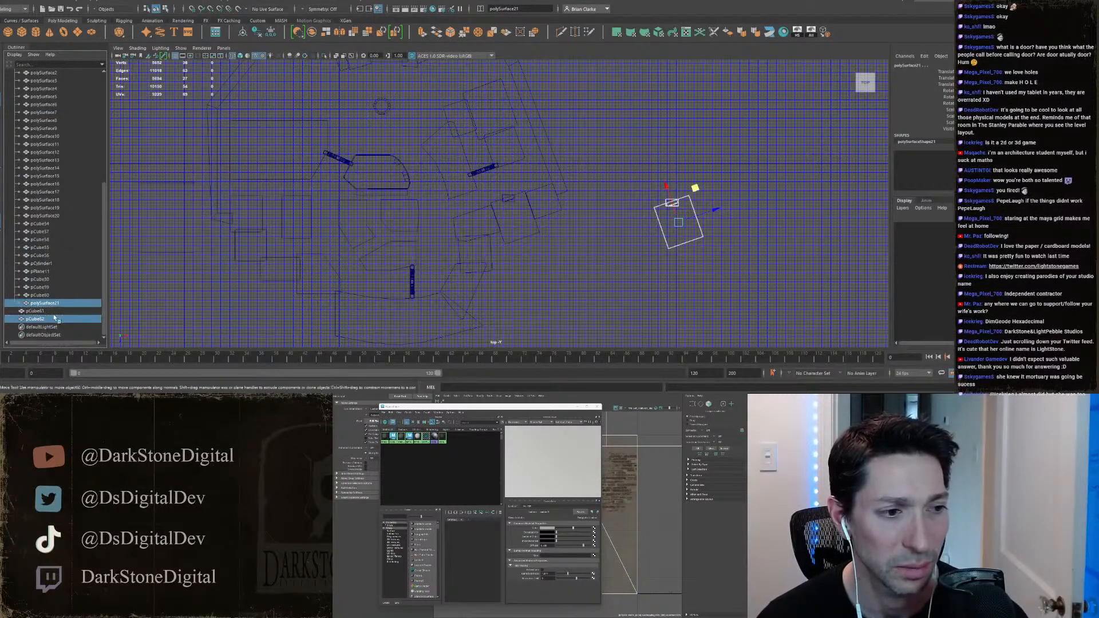
{"action": "scroll", "coordinate": [31, 175], "scroll_direction": "up", "scroll_amount": 8}
{"action": "left_click", "coordinate": [13, 248]}
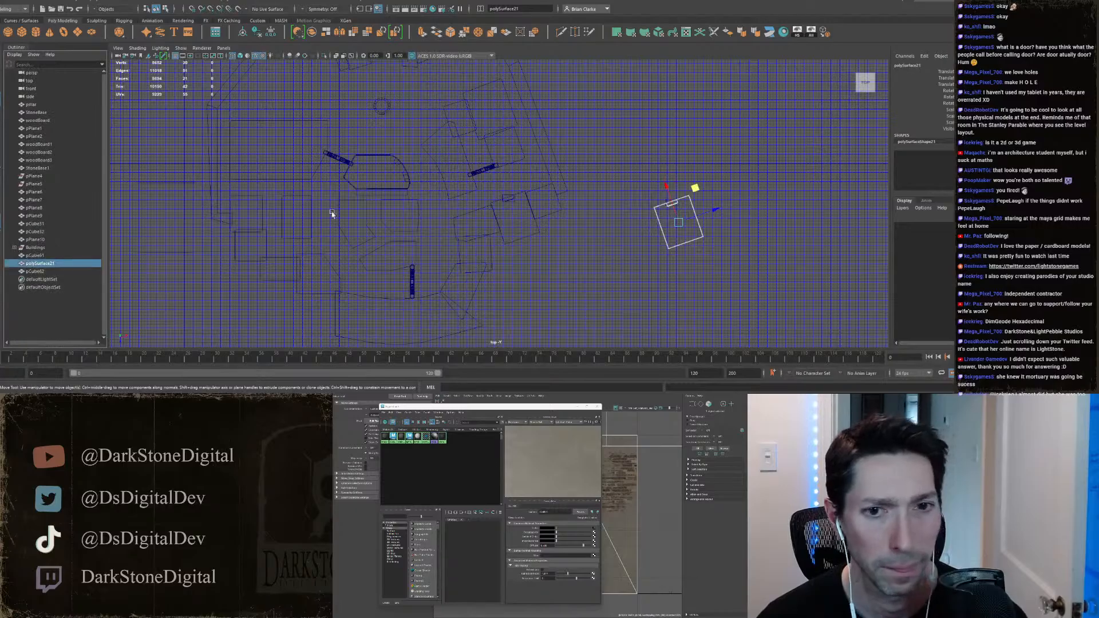
Step: Rotate the duplicated building until its walls line up with the grid, add the cube copy to the selection and delete their history
{"action": "key", "text": "f"}
{"action": "scroll", "coordinate": [527, 163], "scroll_direction": "up", "scroll_amount": 3}
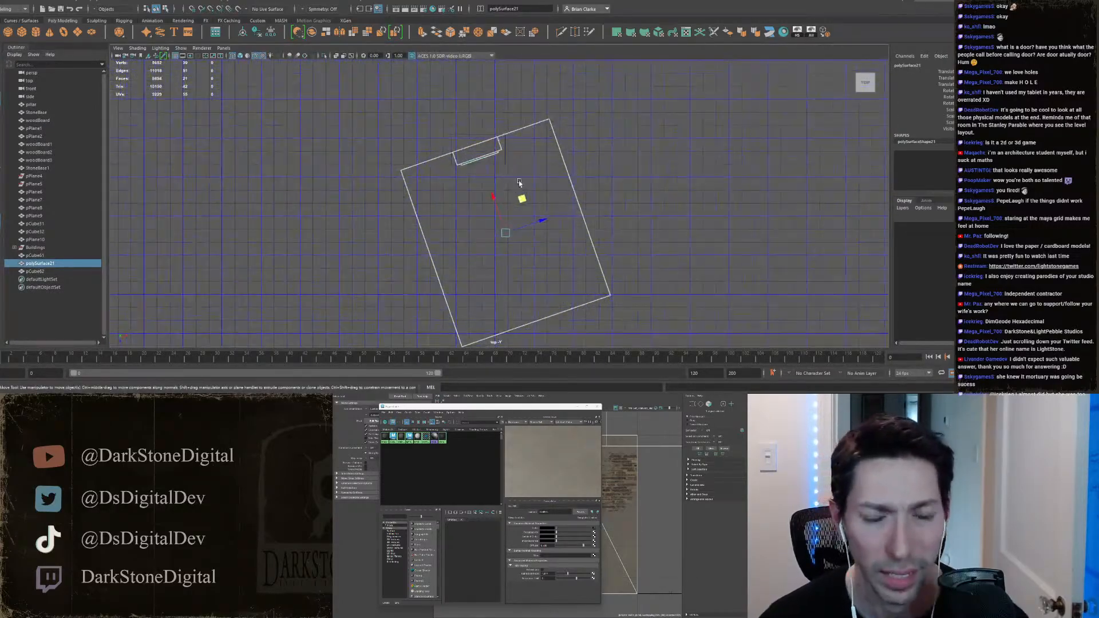
{"action": "key", "text": "e"}
{"action": "left_click_drag", "start_coordinate": [529, 208], "coordinate": [542, 212]}
{"action": "key", "text": "w"}
{"action": "left_click", "coordinate": [504, 144], "text": "shift"}
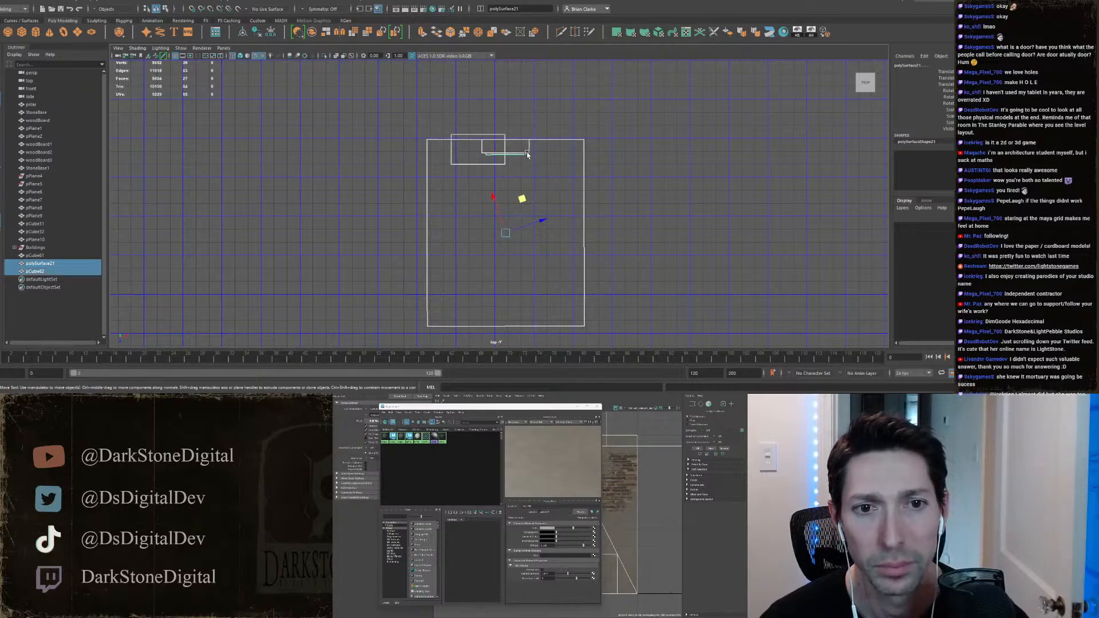
{"action": "left_click", "coordinate": [261, 35]}
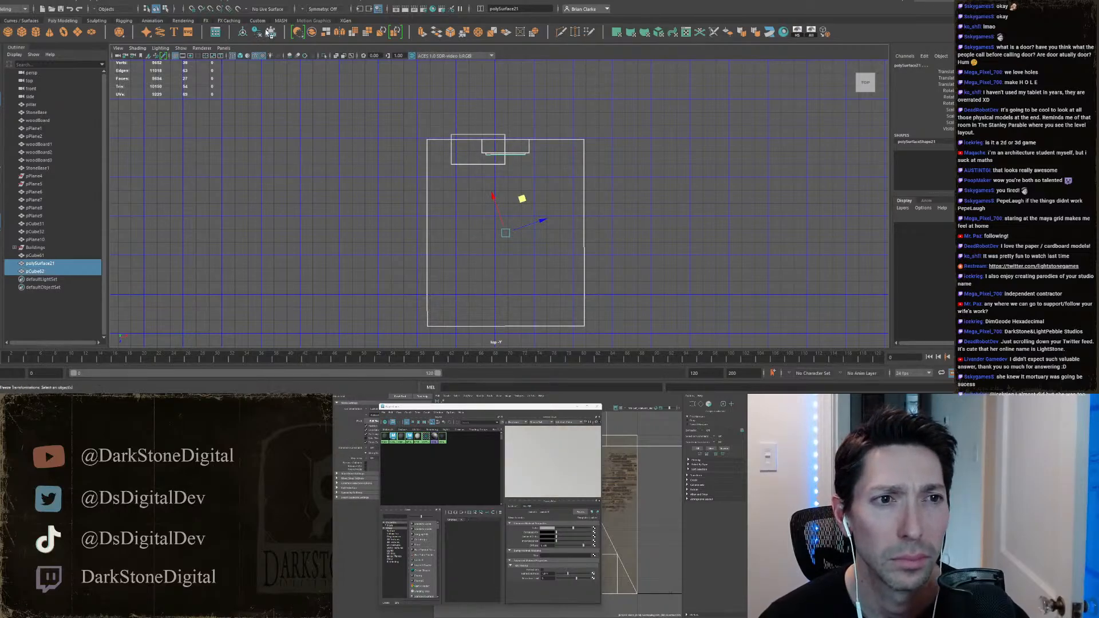
Step: Select the vertices along the copied building's doorway wall and flatten them with Scale, using an axis oriented to a component
{"action": "scroll", "coordinate": [524, 122], "scroll_direction": "up", "scroll_amount": 3}
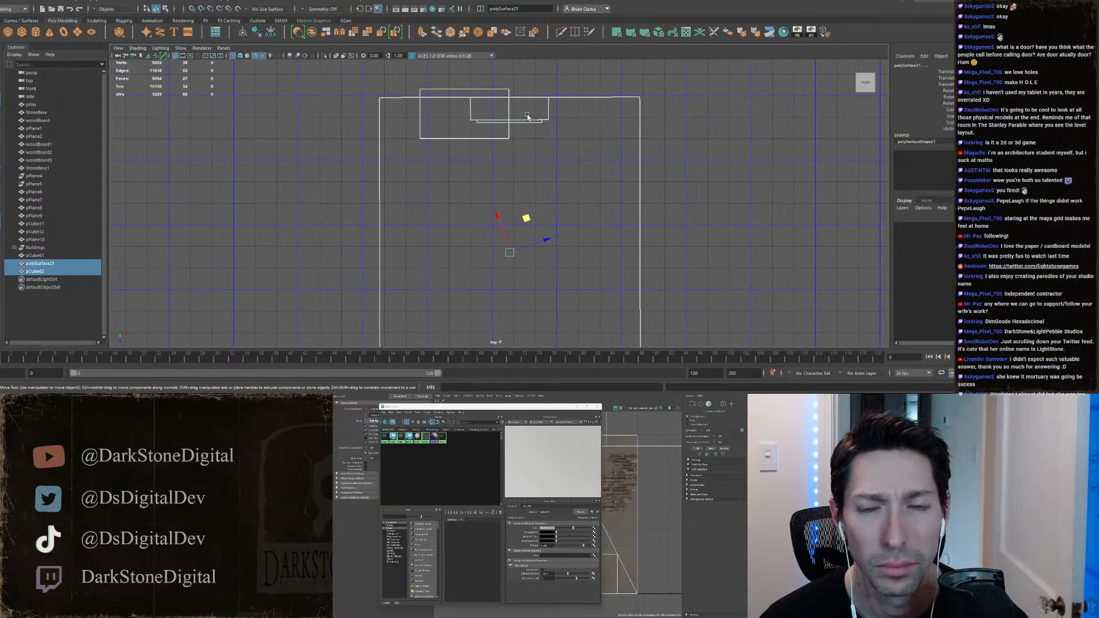
{"action": "scroll", "coordinate": [528, 116], "scroll_direction": "up", "scroll_amount": 1}
{"action": "scroll", "coordinate": [527, 116], "scroll_direction": "down", "scroll_amount": 2}
{"action": "right_click_drag", "start_coordinate": [528, 116], "coordinate": [486, 114]}
{"action": "scroll", "coordinate": [379, 104], "scroll_direction": "down", "scroll_amount": 2}
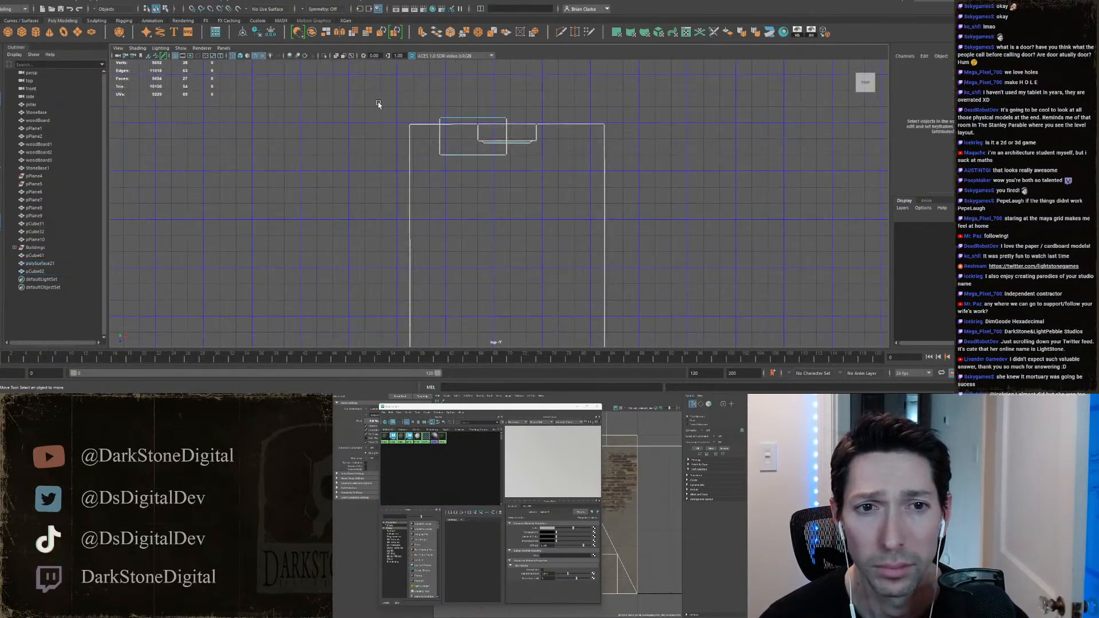
{"action": "left_click_drag", "start_coordinate": [378, 104], "coordinate": [440, 103]}
{"action": "left_click_drag", "start_coordinate": [395, 132], "coordinate": [618, 122]}
{"action": "key", "text": "r"}
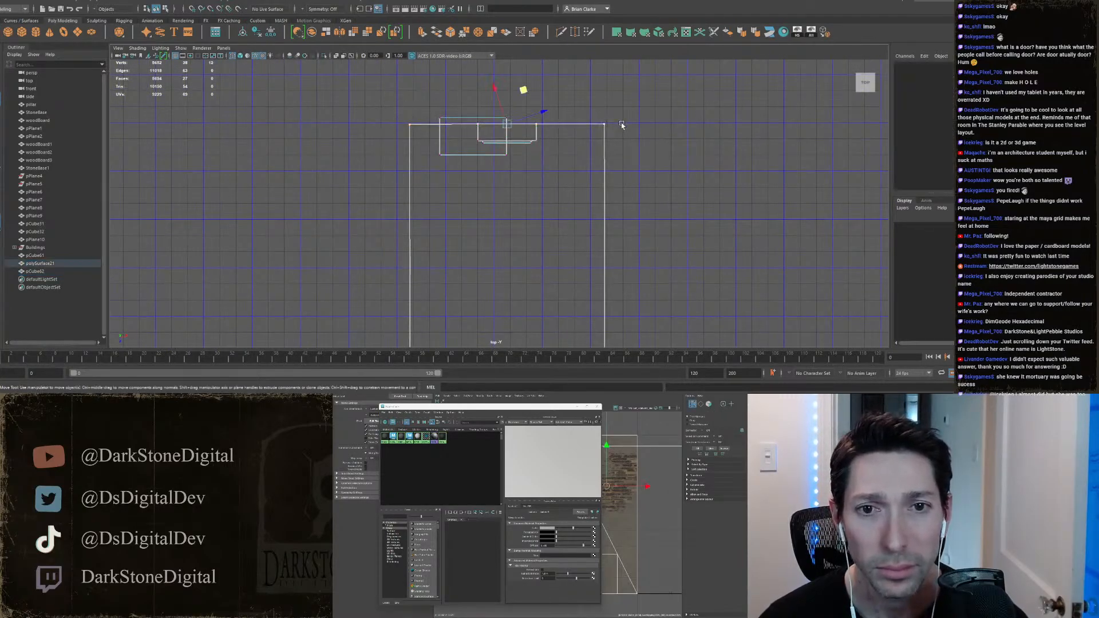
{"action": "right_click_drag", "start_coordinate": [504, 121], "coordinate": [436, 173], "text": "ctrl+shift"}
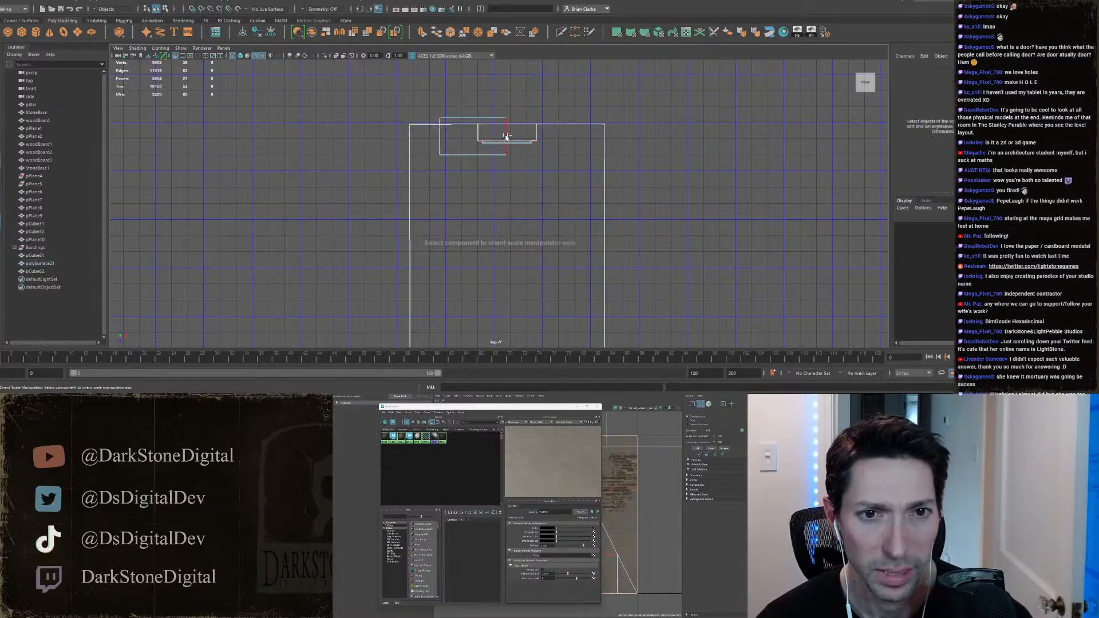
{"action": "left_click_drag", "start_coordinate": [513, 311], "coordinate": [517, 259]}
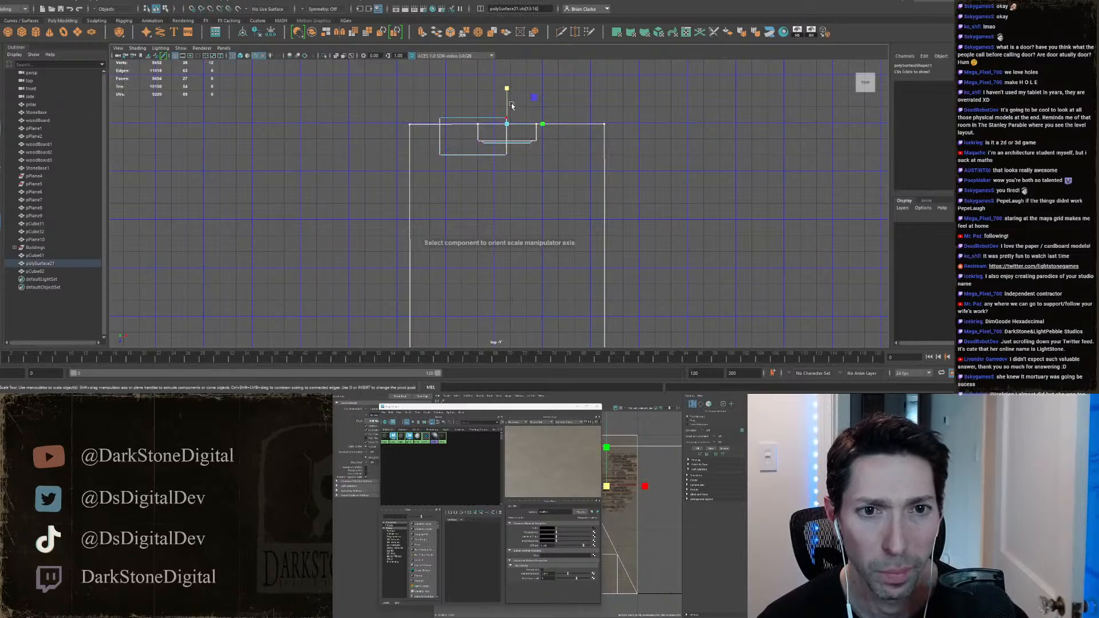
Step: Examine the copied building and cube in the perspective view in wireframe and shaded display
{"action": "key", "text": "space"}
{"action": "key", "text": "space"}
{"action": "left_click_drag", "start_coordinate": [531, 190], "coordinate": [546, 199], "text": "alt"}
{"action": "right_click_drag", "start_coordinate": [547, 197], "coordinate": [441, 216], "text": "alt"}
{"action": "left_click_drag", "start_coordinate": [441, 216], "coordinate": [495, 236], "text": "alt"}
{"action": "key", "text": "5"}
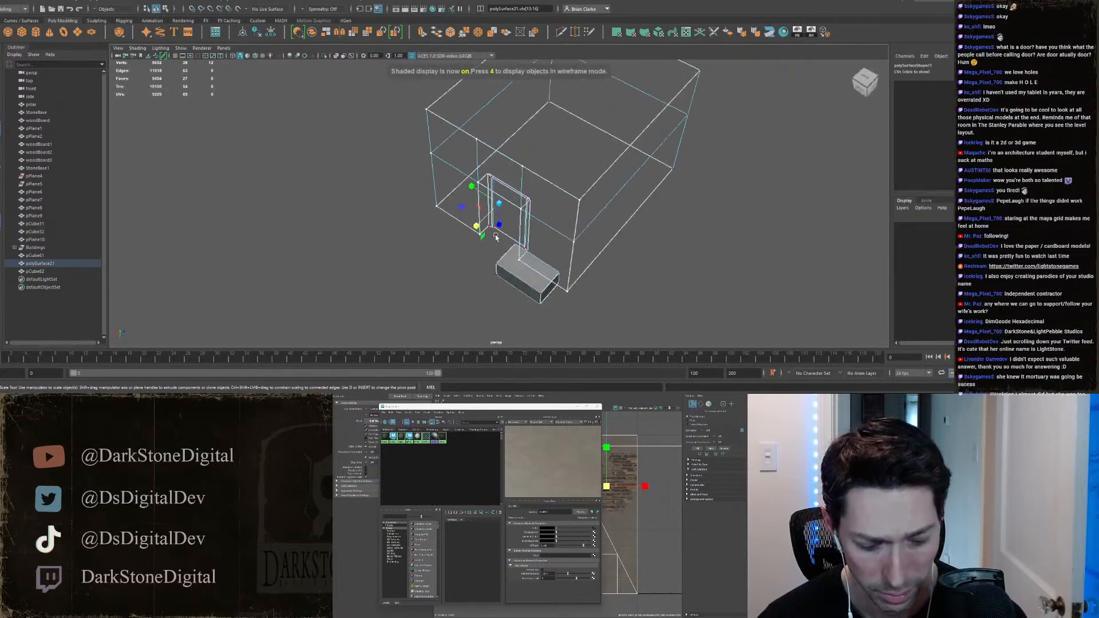
{"action": "key", "text": "6"}
{"action": "key", "text": "5"}
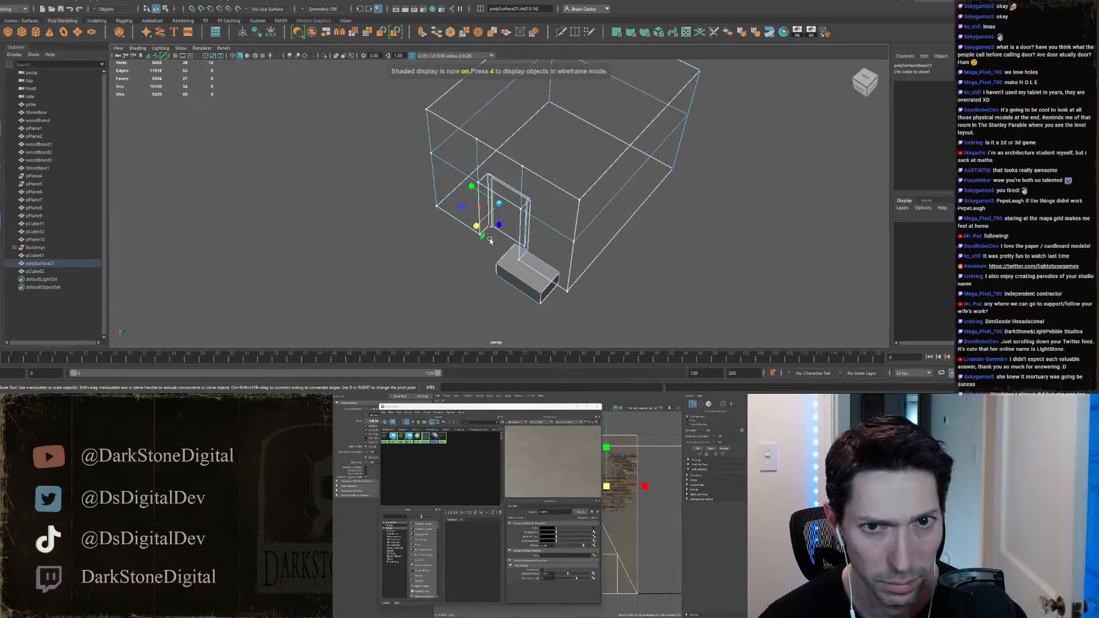
{"action": "key", "text": "4"}
{"action": "key", "text": "5"}
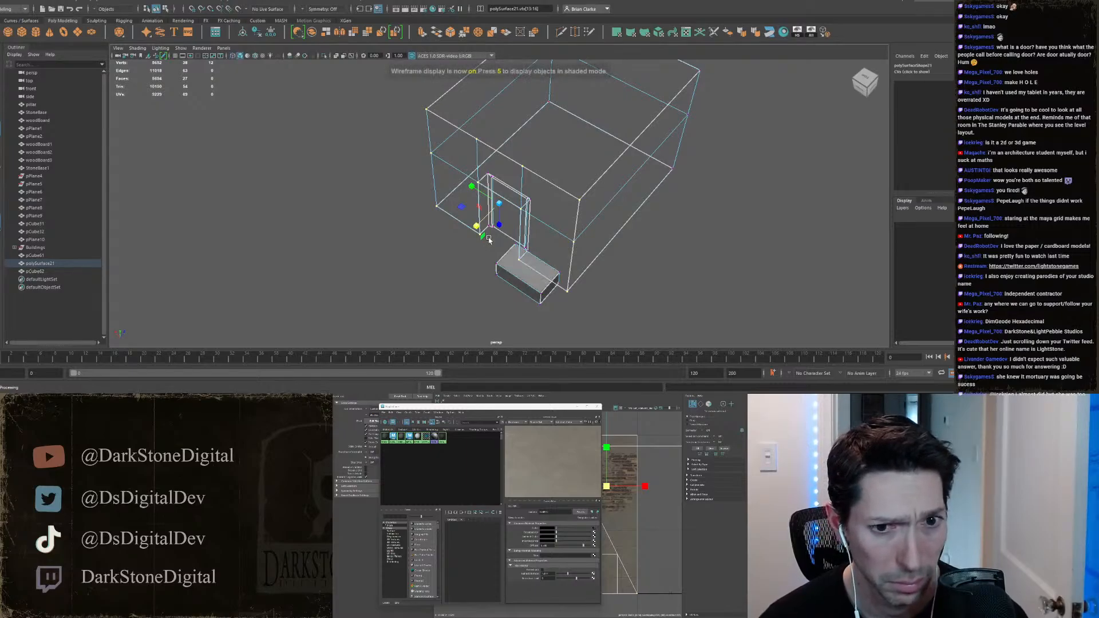
{"action": "right_click_drag", "start_coordinate": [474, 184], "coordinate": [503, 167]}
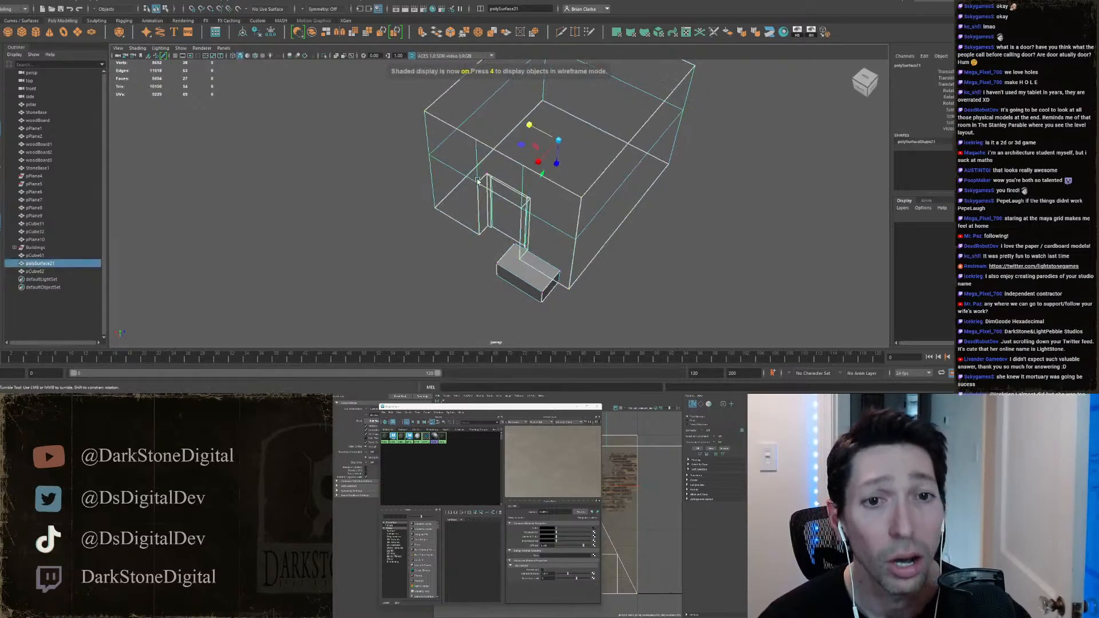
{"action": "left_click_drag", "start_coordinate": [461, 213], "coordinate": [516, 205], "text": "alt"}
{"action": "scroll", "coordinate": [517, 209], "scroll_direction": "down", "scroll_amount": 3}
Step: Undo the flattening, rotation and regrouping of the copied building
{"action": "key", "text": "ctrl+z"}
{"action": "key", "text": "ctrl+z"}
{"action": "key", "text": "ctrl+z"}
{"action": "key", "text": "ctrl+z"}
{"action": "key", "text": "ctrl+z"}
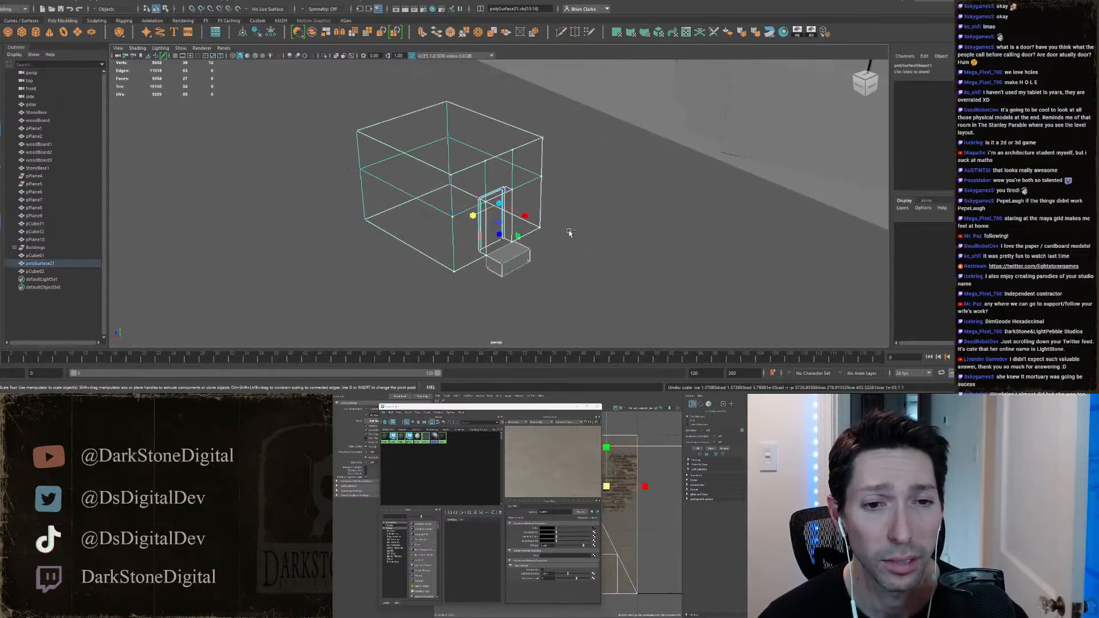
{"action": "key", "text": "ctrl+z"}
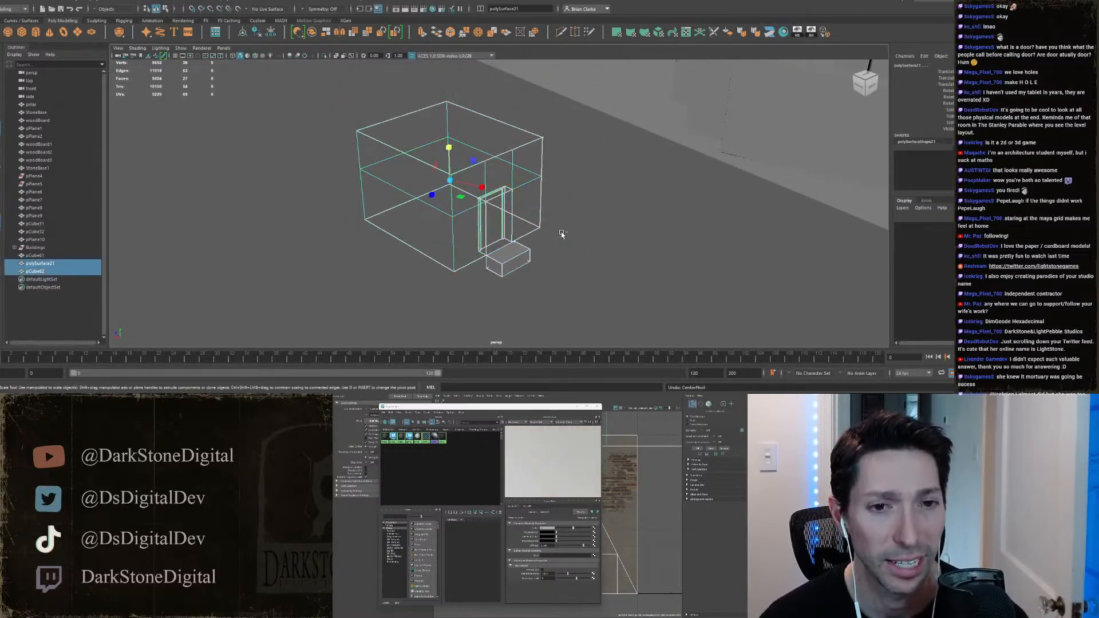
{"action": "key", "text": "ctrl+z"}
{"action": "key", "text": "ctrl+z"}
{"action": "key", "text": "ctrl+z"}
{"action": "key", "text": "ctrl+z"}
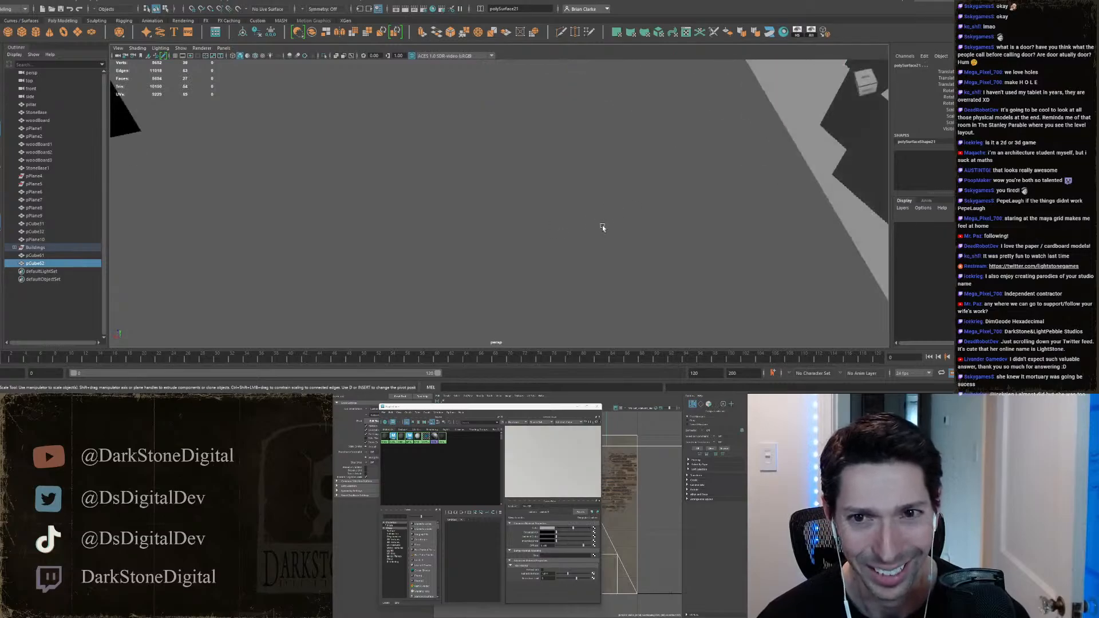
Step: Undo the last move of the copies and delete the duplicated building and cube
{"action": "scroll", "coordinate": [602, 227], "scroll_direction": "down", "scroll_amount": 4}
{"action": "left_click_drag", "start_coordinate": [602, 227], "coordinate": [276, 143], "text": "alt"}
{"action": "key", "text": "w"}
{"action": "key", "text": "ctrl+z"}
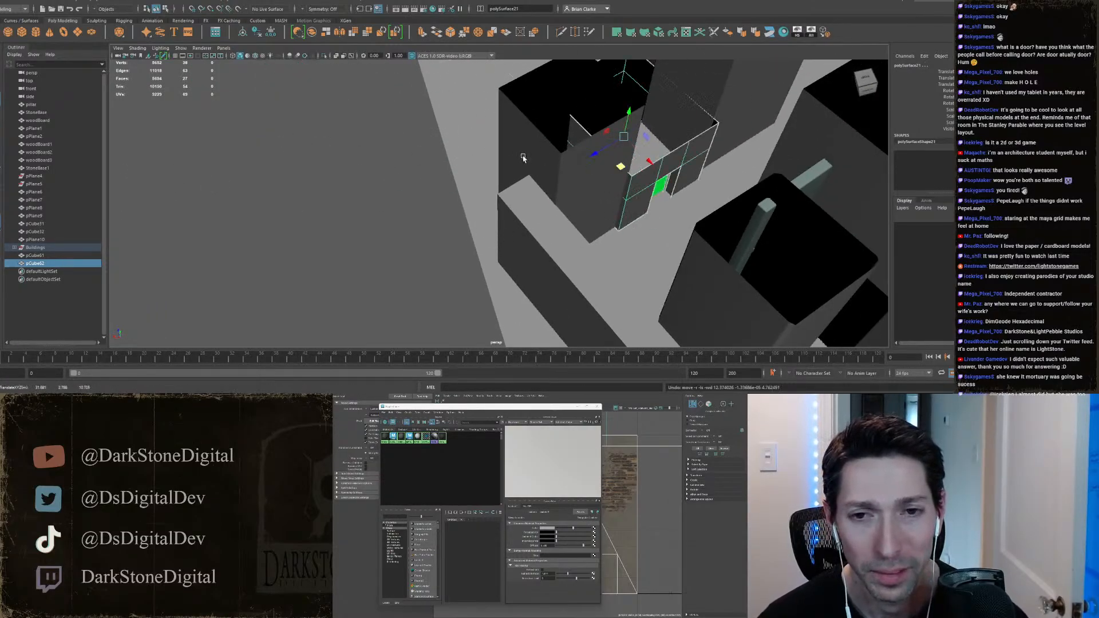
{"action": "left_click_drag", "start_coordinate": [523, 158], "coordinate": [453, 152], "text": "alt"}
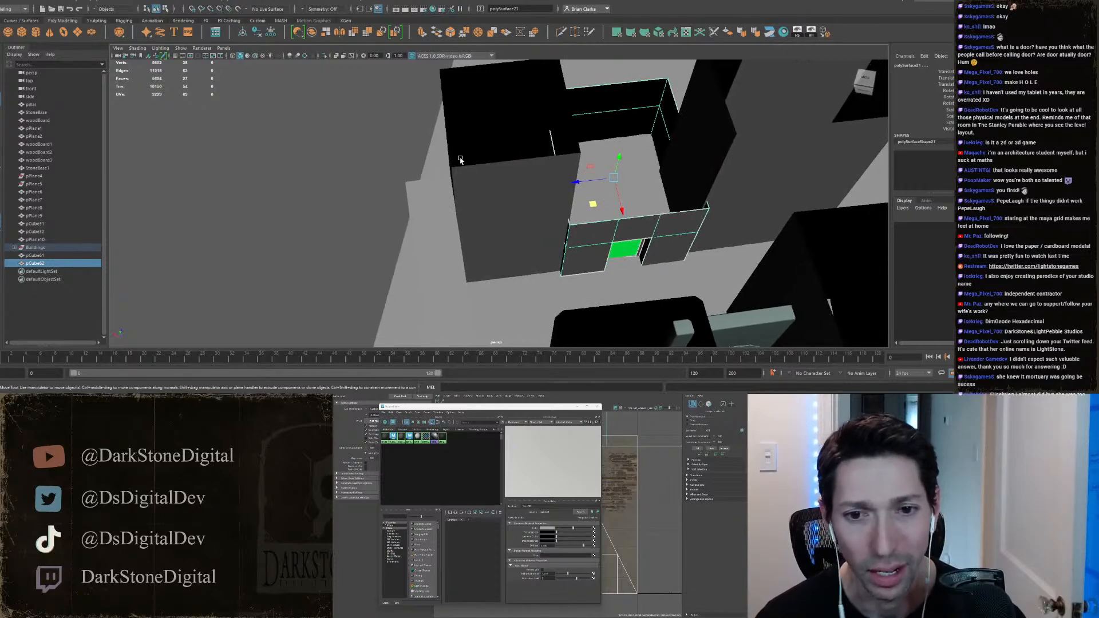
{"action": "key", "text": "Delete"}
Step: Select the original doorway building, delete its history and freeze its transformations
{"action": "left_click", "coordinate": [614, 227]}
{"action": "key", "text": "f"}
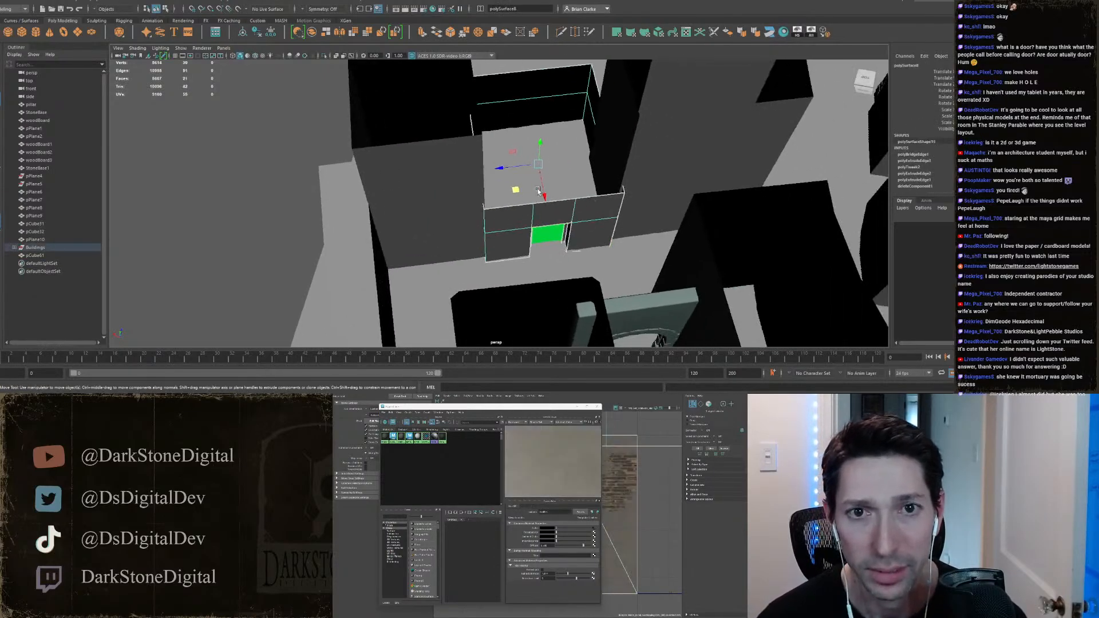
{"action": "left_click", "coordinate": [257, 35]}
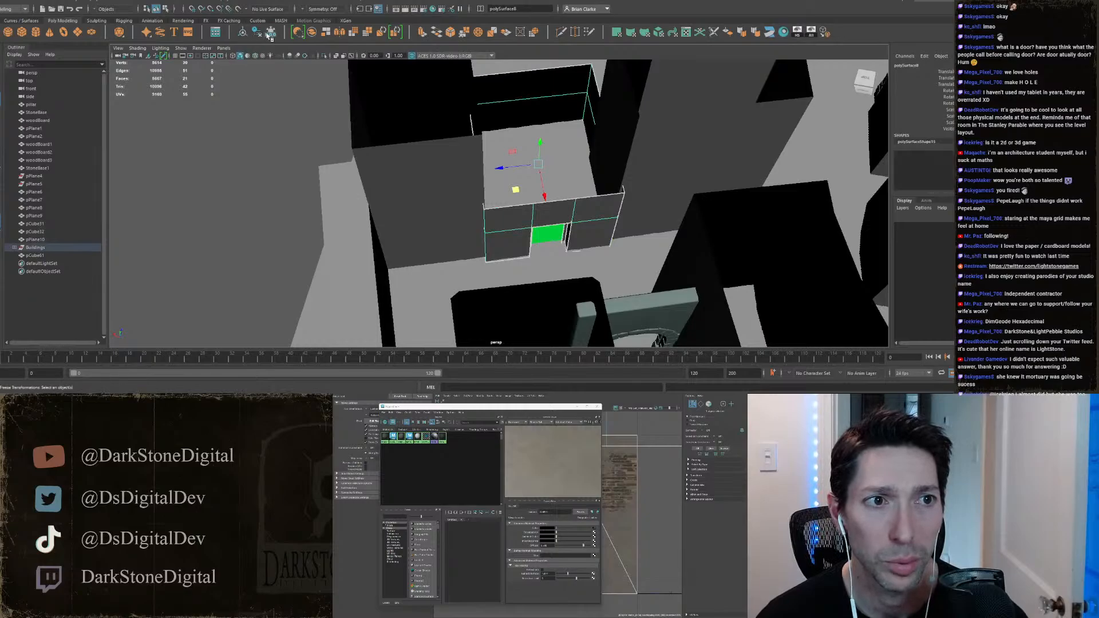
{"action": "left_click", "coordinate": [271, 35]}
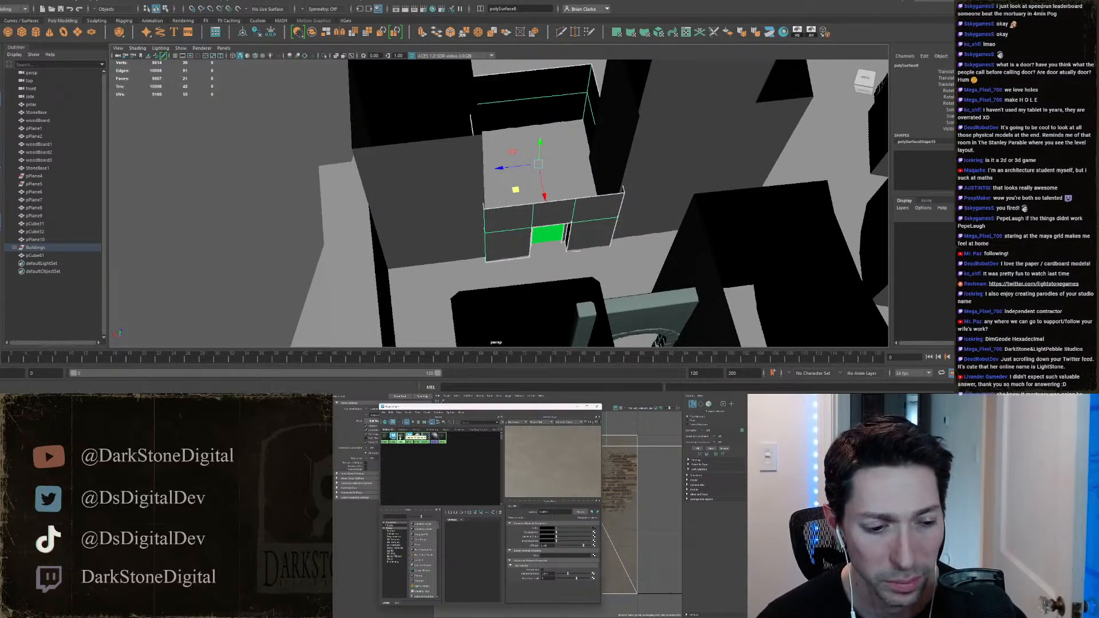
Step: Duplicate the doorway building, move the copy clear of the village and frame it in the top view
{"action": "left_click_drag", "start_coordinate": [556, 216], "coordinate": [523, 253], "text": "alt"}
{"action": "key", "text": "ctrl+d"}
{"action": "left_click_drag", "start_coordinate": [506, 194], "coordinate": [116, 129]}
{"action": "scroll", "coordinate": [117, 131], "scroll_direction": "down", "scroll_amount": 3}
{"action": "key", "text": "space"}
{"action": "key", "text": "space"}
{"action": "key", "text": "f"}
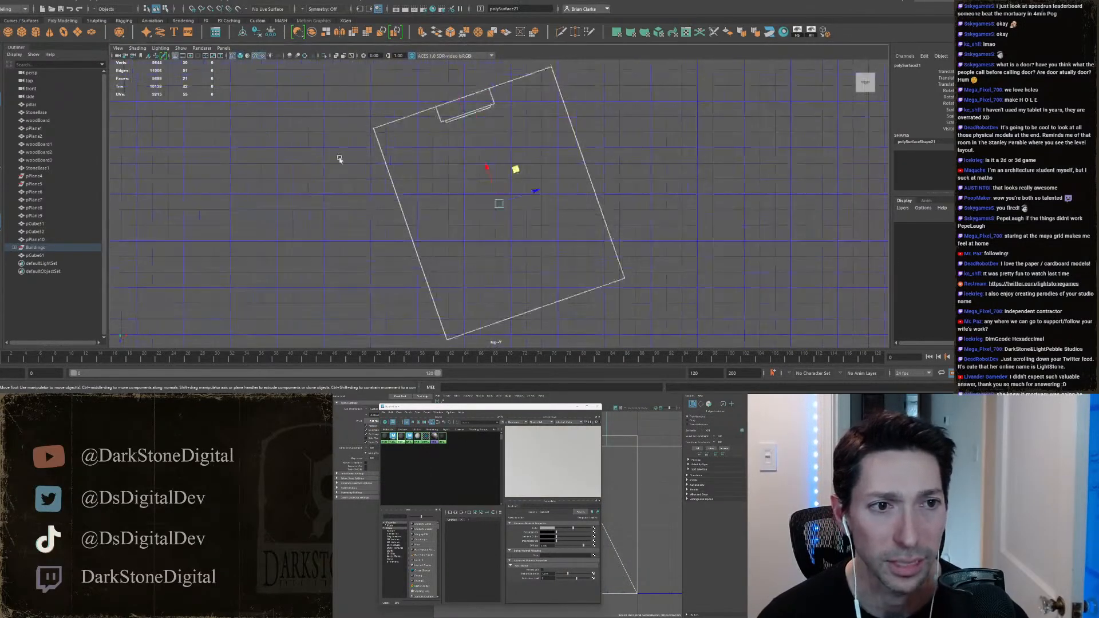
Step: Rotate the copied doorway building in the top view until its walls align with the grid and freeze its transformations
{"action": "key", "text": "e"}
{"action": "left_click_drag", "start_coordinate": [510, 183], "coordinate": [619, 135]}
{"action": "key", "text": "w"}
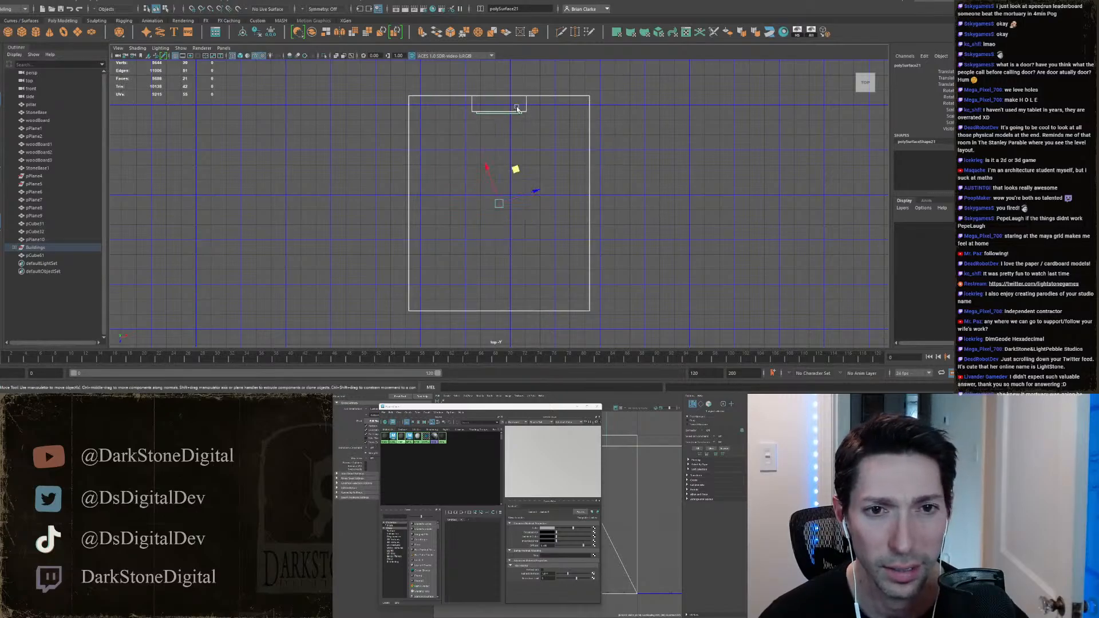
{"action": "left_click", "coordinate": [272, 35]}
Step: Frame the straightened building's recessed doorway in the perspective view and reapply the transformation freeze to it
{"action": "scroll", "coordinate": [520, 167], "scroll_direction": "down", "scroll_amount": 1}
{"action": "middle_click_drag", "start_coordinate": [519, 167], "coordinate": [483, 166], "text": "alt"}
{"action": "key", "text": "space"}
{"action": "key", "text": "space"}
{"action": "left_click_drag", "start_coordinate": [612, 155], "coordinate": [581, 158], "text": "alt"}
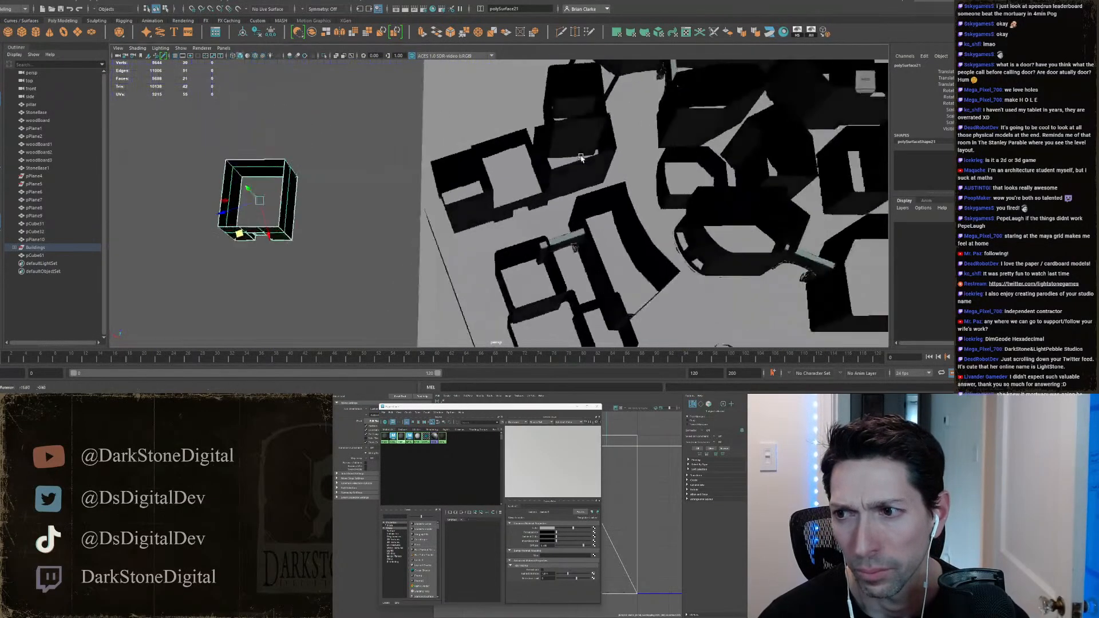
{"action": "key", "text": "f"}
{"action": "scroll", "coordinate": [545, 164], "scroll_direction": "down", "scroll_amount": 3}
{"action": "left_click_drag", "start_coordinate": [579, 237], "coordinate": [554, 208], "text": "alt"}
{"action": "middle_click_drag", "start_coordinate": [554, 208], "coordinate": [538, 187], "text": "alt"}
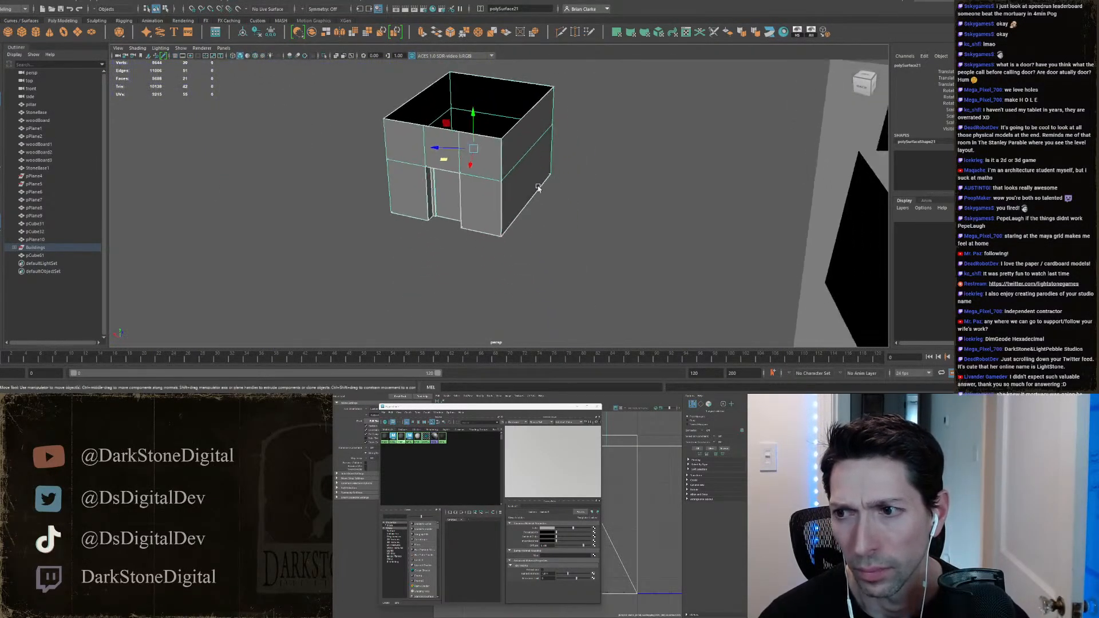
{"action": "left_click_drag", "start_coordinate": [538, 187], "coordinate": [486, 198], "text": "alt"}
{"action": "scroll", "coordinate": [486, 198], "scroll_direction": "up", "scroll_amount": 6}
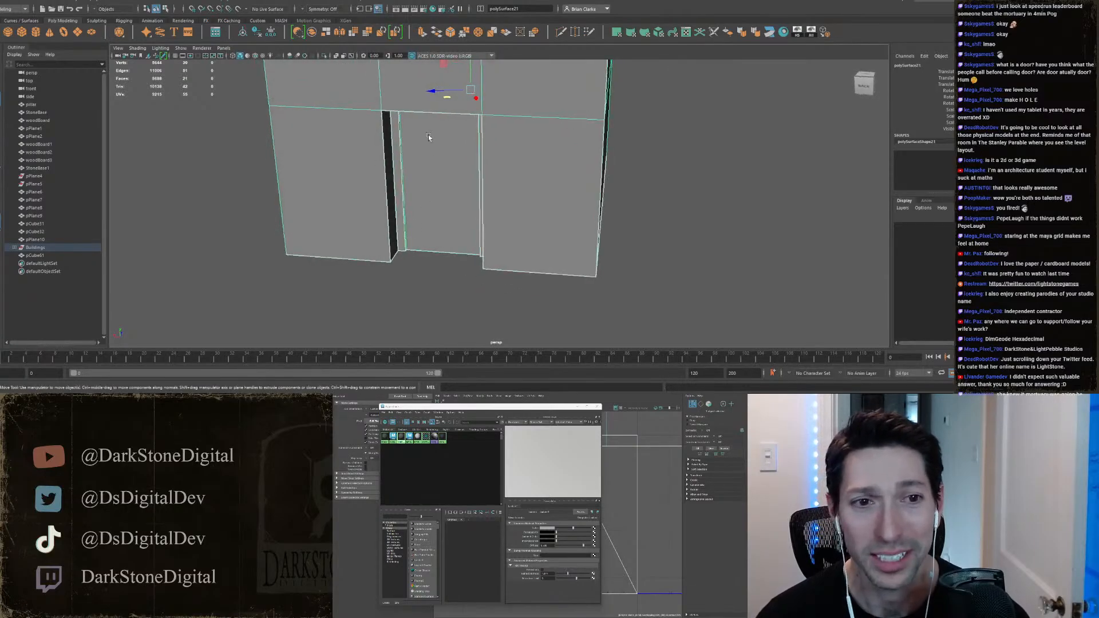
{"action": "right_click", "coordinate": [428, 135]}
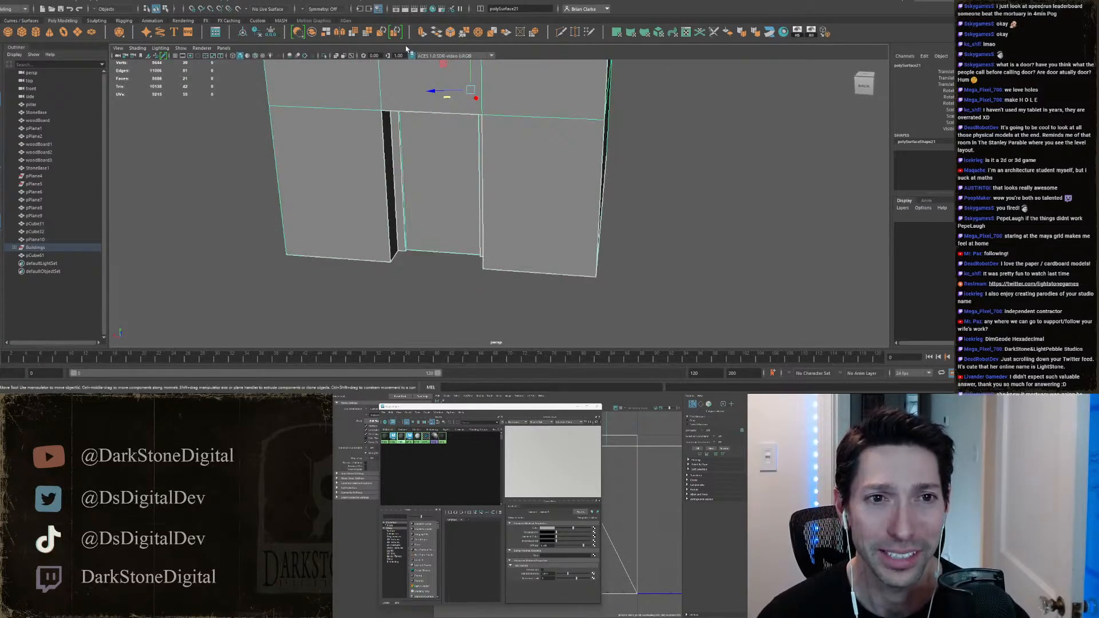
{"action": "left_click", "coordinate": [270, 33]}
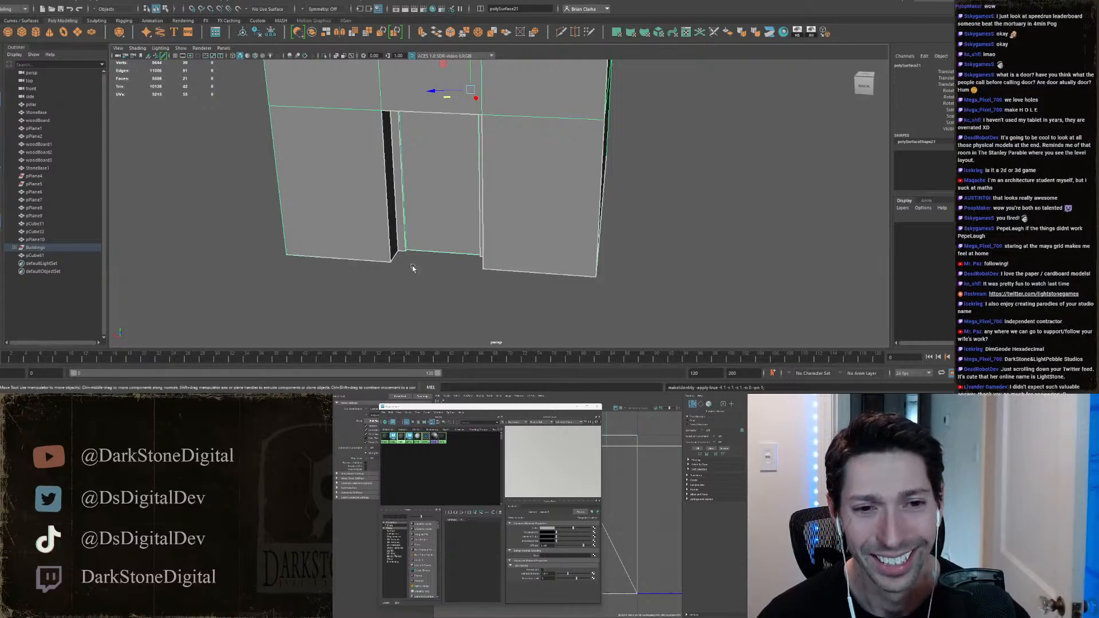
Step: Center the copied building's pivot and reset its orientation so the move axes follow the walls
{"action": "left_click_drag", "start_coordinate": [412, 268], "coordinate": [465, 241], "text": "alt"}
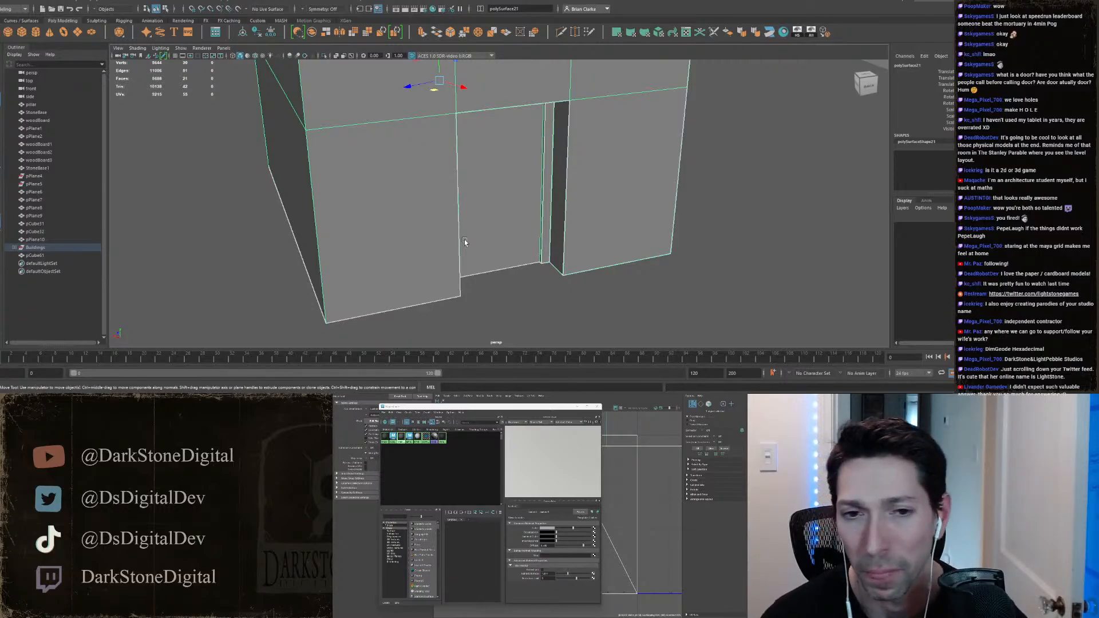
{"action": "scroll", "coordinate": [465, 242], "scroll_direction": "down", "scroll_amount": 4}
{"action": "left_click_drag", "start_coordinate": [500, 209], "coordinate": [494, 174], "text": "alt"}
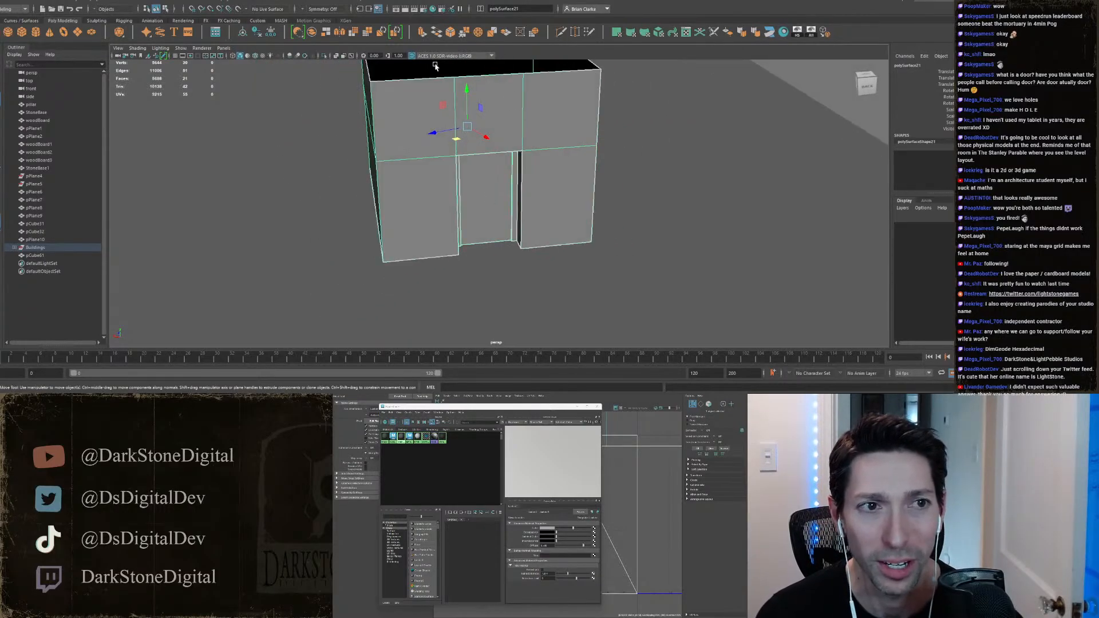
{"action": "left_click", "coordinate": [243, 32]}
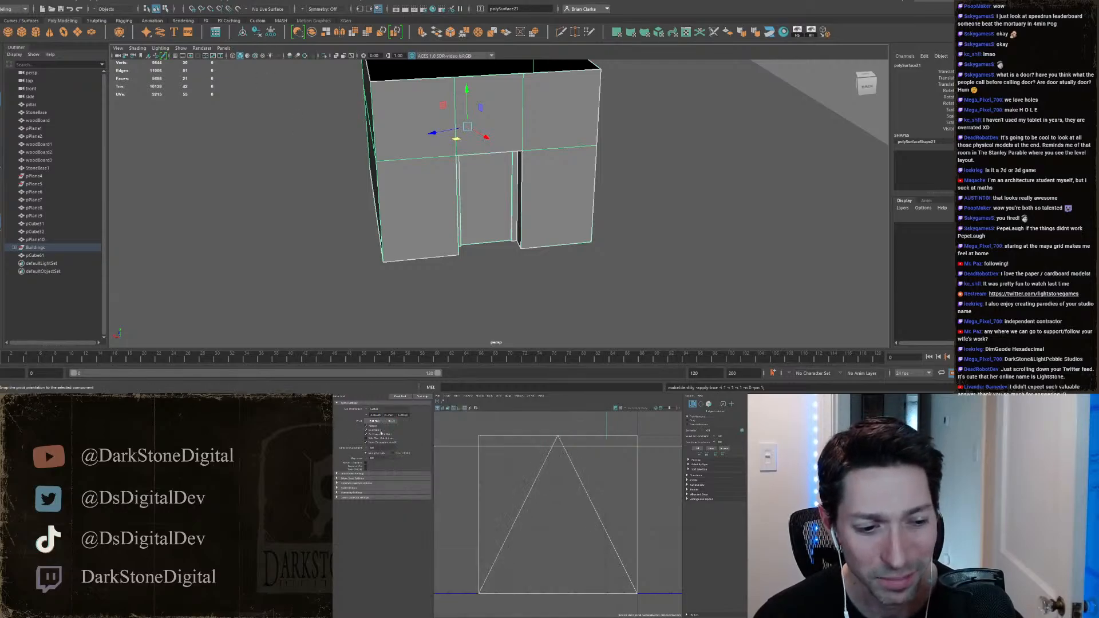
{"action": "left_click", "coordinate": [392, 421]}
{"action": "left_click", "coordinate": [596, 247]}
{"action": "scroll", "coordinate": [597, 247], "scroll_direction": "down", "scroll_amount": 4}
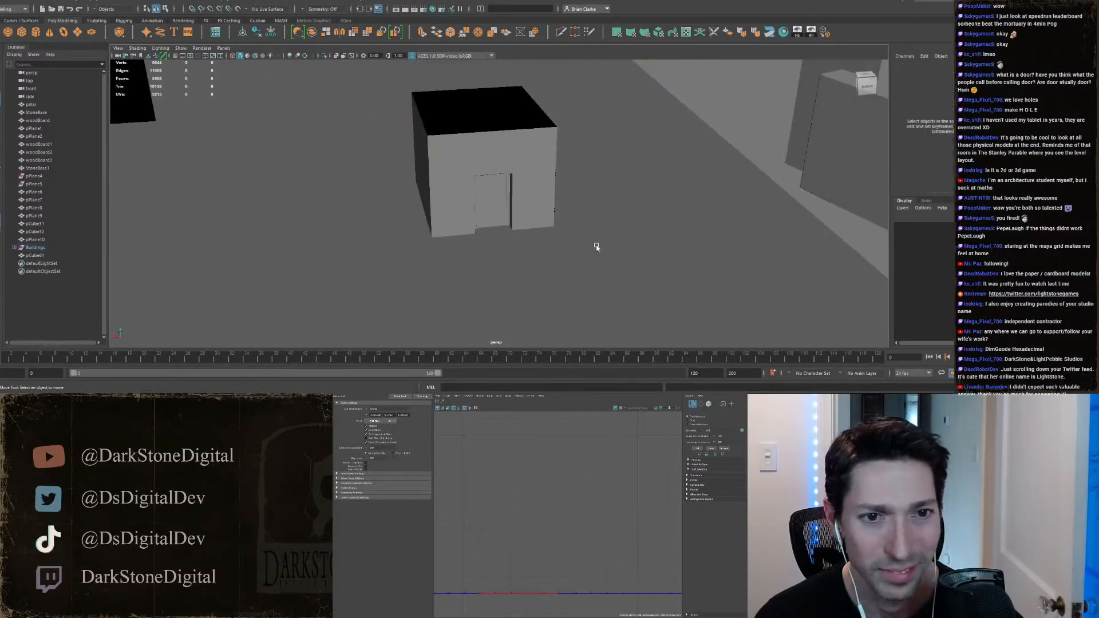
{"action": "left_click_drag", "start_coordinate": [596, 247], "coordinate": [535, 225], "text": "alt"}
Step: Draw a flat cube in the top view across the doorway opening, slightly wider than the recess, as a doorstep
{"action": "left_click", "coordinate": [502, 174]}
{"action": "key", "text": "space"}
{"action": "scroll", "coordinate": [409, 147], "scroll_direction": "up", "scroll_amount": 3}
{"action": "middle_click_drag", "start_coordinate": [381, 107], "coordinate": [385, 142], "text": "alt"}
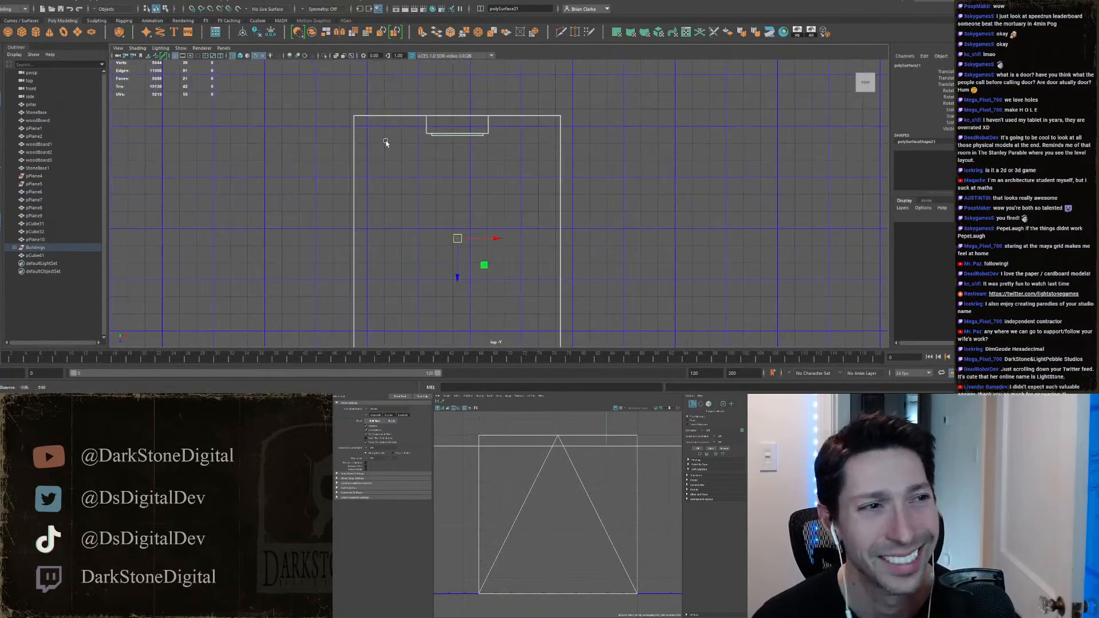
{"action": "left_click", "coordinate": [21, 32]}
{"action": "scroll", "coordinate": [418, 102], "scroll_direction": "up", "scroll_amount": 2}
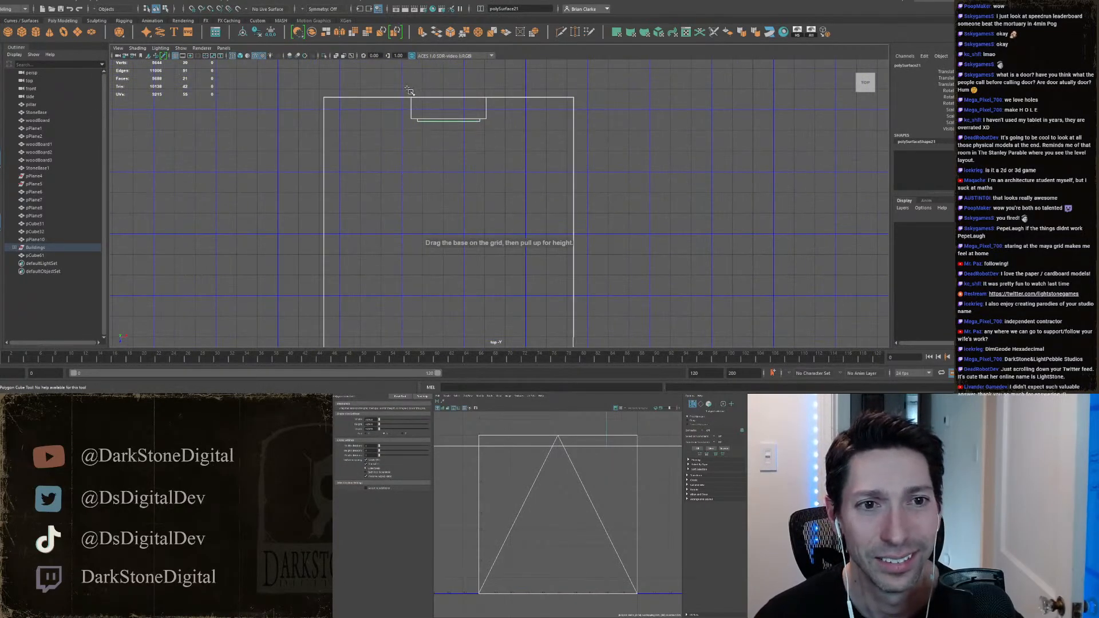
{"action": "left_click_drag", "start_coordinate": [407, 84], "coordinate": [469, 95]}
{"action": "key", "text": "space"}
{"action": "key", "text": "space"}
Step: Raise the doorstep cube to the base of the doorway and adjust its height
{"action": "scroll", "coordinate": [517, 157], "scroll_direction": "up", "scroll_amount": 4}
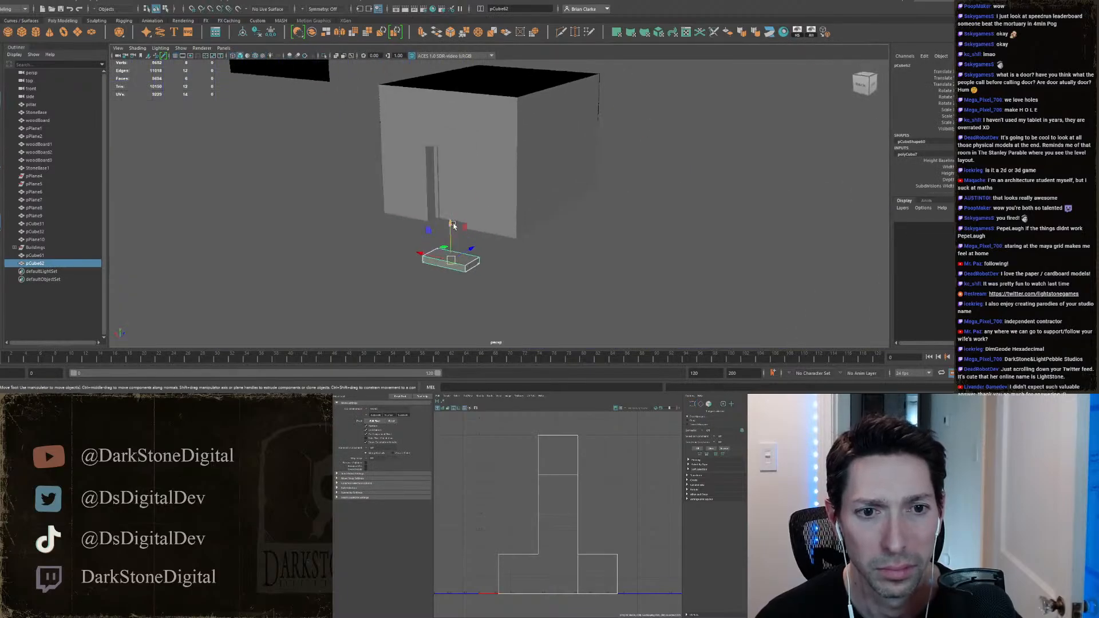
{"action": "left_click_drag", "start_coordinate": [452, 227], "coordinate": [447, 197]}
{"action": "key", "text": "f"}
{"action": "key", "text": "r"}
{"action": "mouse_move", "coordinate": [496, 167]}
{"action": "left_mouse_down"}
{"action": "mouse_move", "coordinate": [496, 181]}
{"action": "mouse_move", "coordinate": [497, 166]}
{"action": "left_mouse_up"}
{"action": "key", "text": "w"}
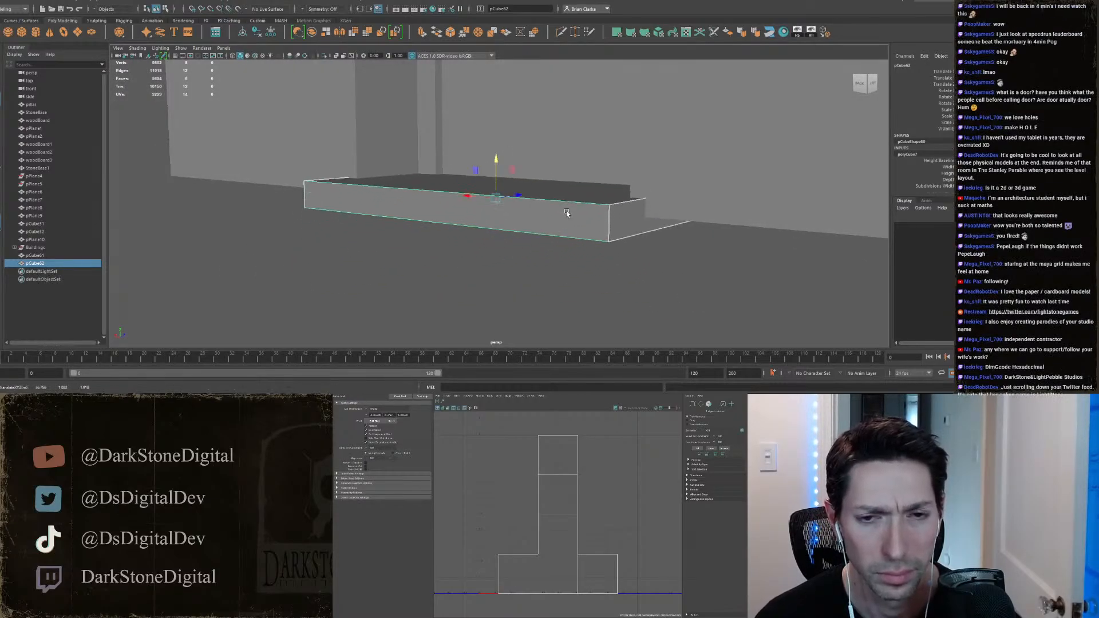
Step: Delete the doorstep's bottom face and its rear face hidden inside the building
{"action": "right_click", "coordinate": [570, 196]}
{"action": "right_click_drag", "start_coordinate": [570, 196], "coordinate": [570, 196]}
{"action": "left_click_drag", "start_coordinate": [567, 220], "coordinate": [515, 194], "text": "alt"}
{"action": "left_click", "coordinate": [532, 206]}
{"action": "key", "text": "Delete"}
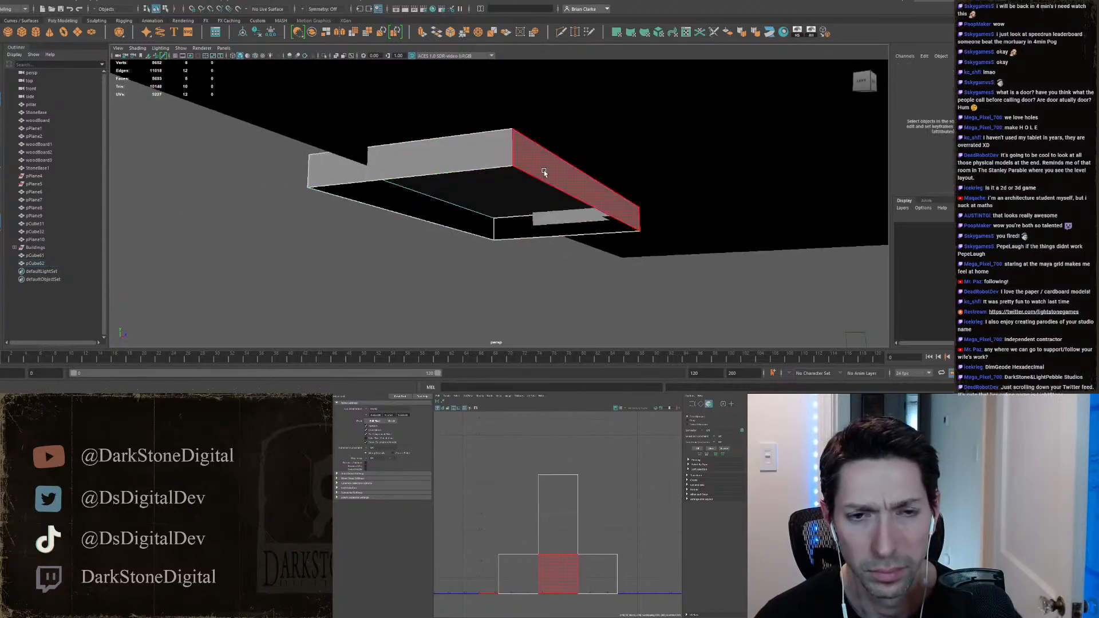
{"action": "left_click", "coordinate": [544, 173]}
{"action": "key", "text": "Delete"}
Step: Bevel the doorstep's edges with a fraction of 0.2
{"action": "scroll", "coordinate": [404, 228], "scroll_direction": "down", "scroll_amount": 3}
{"action": "left_click_drag", "start_coordinate": [363, 208], "coordinate": [477, 244], "text": "alt"}
{"action": "left_click", "coordinate": [479, 211]}
{"action": "right_click_drag", "start_coordinate": [479, 170], "coordinate": [528, 146]}
{"action": "left_click", "coordinate": [659, 252]}
{"action": "left_click_drag", "start_coordinate": [659, 252], "coordinate": [519, 228], "text": "alt"}
{"action": "left_click", "coordinate": [555, 234]}
{"action": "scroll", "coordinate": [563, 246], "scroll_direction": "up", "scroll_amount": 7}
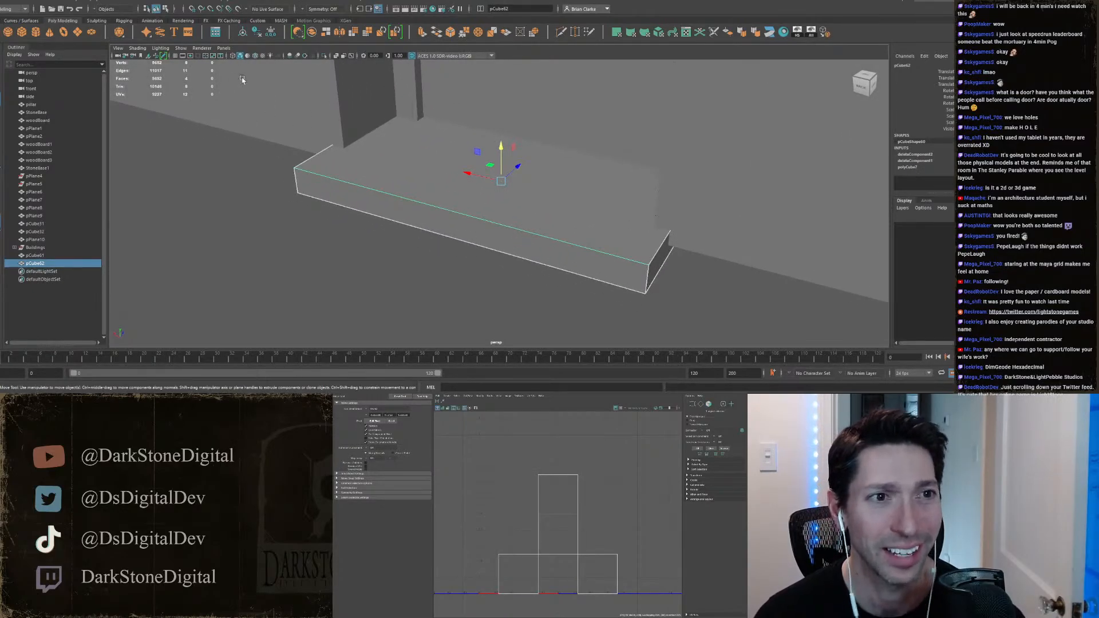
{"action": "left_click", "coordinate": [450, 33]}
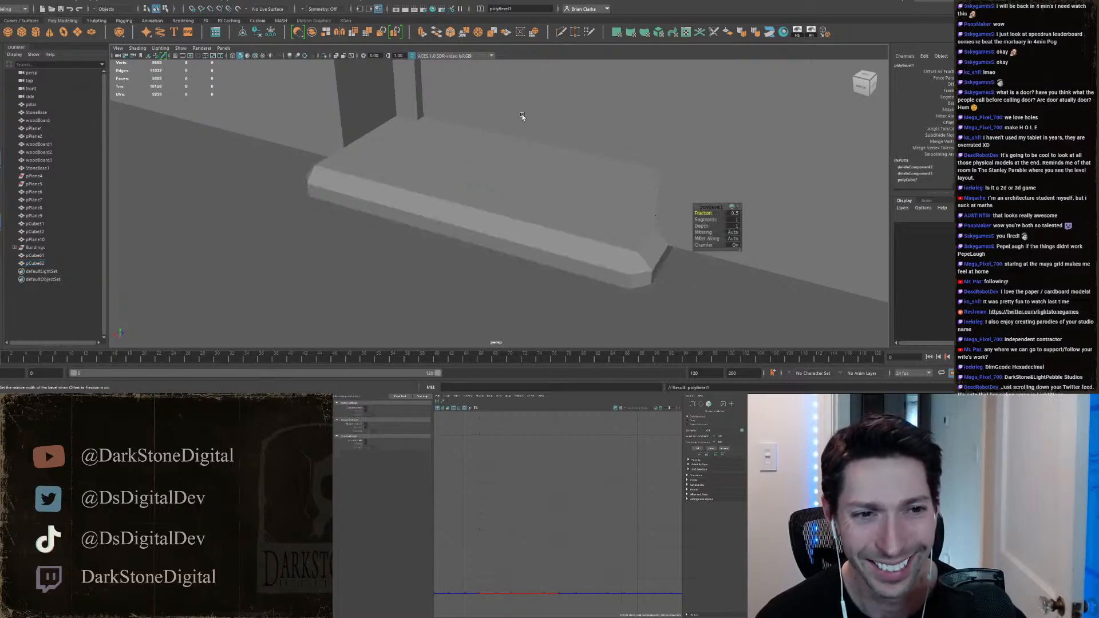
{"action": "left_click", "coordinate": [733, 213]}
{"action": "type", "text": ".2"}
{"action": "key", "text": "Return"}
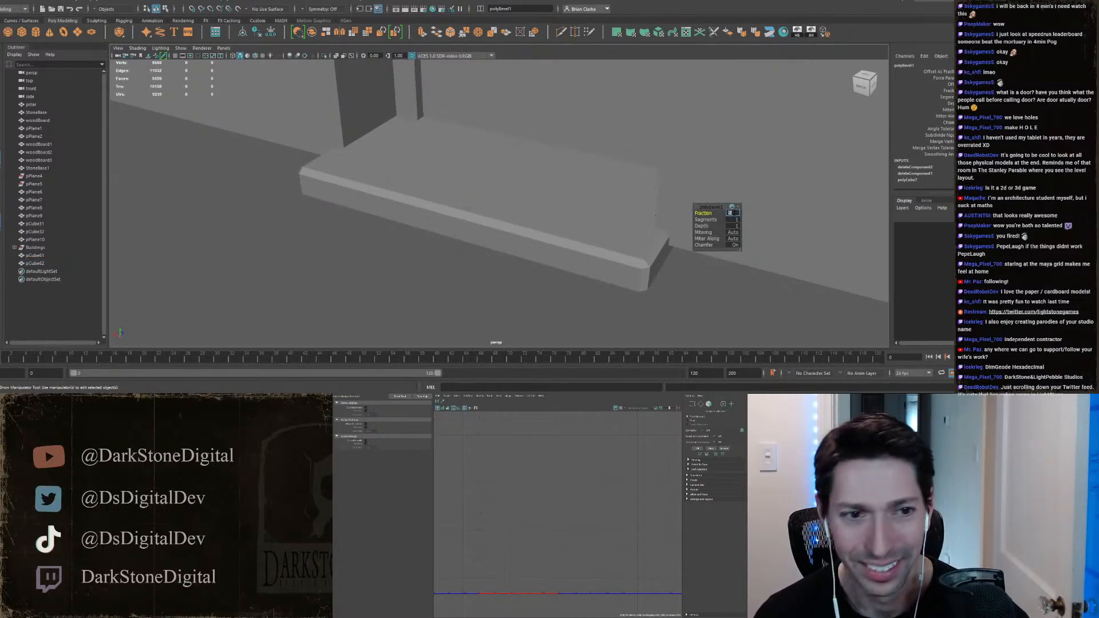
Step: Clean up the beveled doorstep's history and transformations and soften its edges
{"action": "left_click", "coordinate": [498, 207]}
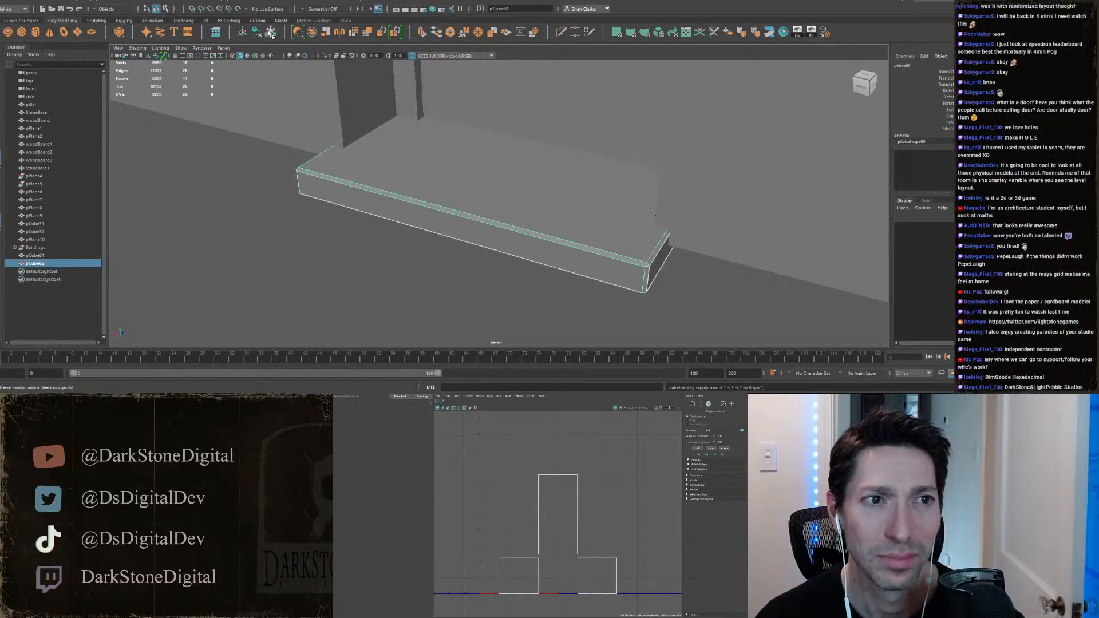
{"action": "left_click", "coordinate": [289, 191]}
{"action": "left_click", "coordinate": [375, 179]}
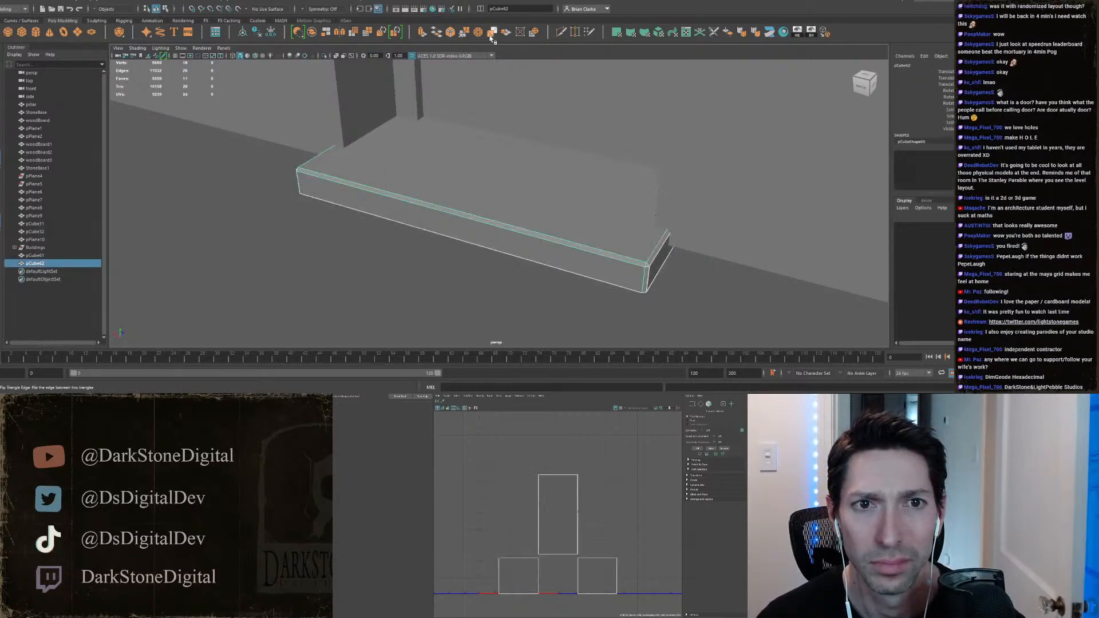
{"action": "left_click", "coordinate": [756, 33]}
{"action": "scroll", "coordinate": [366, 251], "scroll_direction": "down", "scroll_amount": 4}
{"action": "left_click", "coordinate": [363, 253]}
Step: Insert an edge loop across the middle of the doorstep
{"action": "left_click_drag", "start_coordinate": [359, 247], "coordinate": [414, 233], "text": "alt"}
{"action": "scroll", "coordinate": [519, 201], "scroll_direction": "up", "scroll_amount": 5}
{"action": "left_click", "coordinate": [519, 201]}
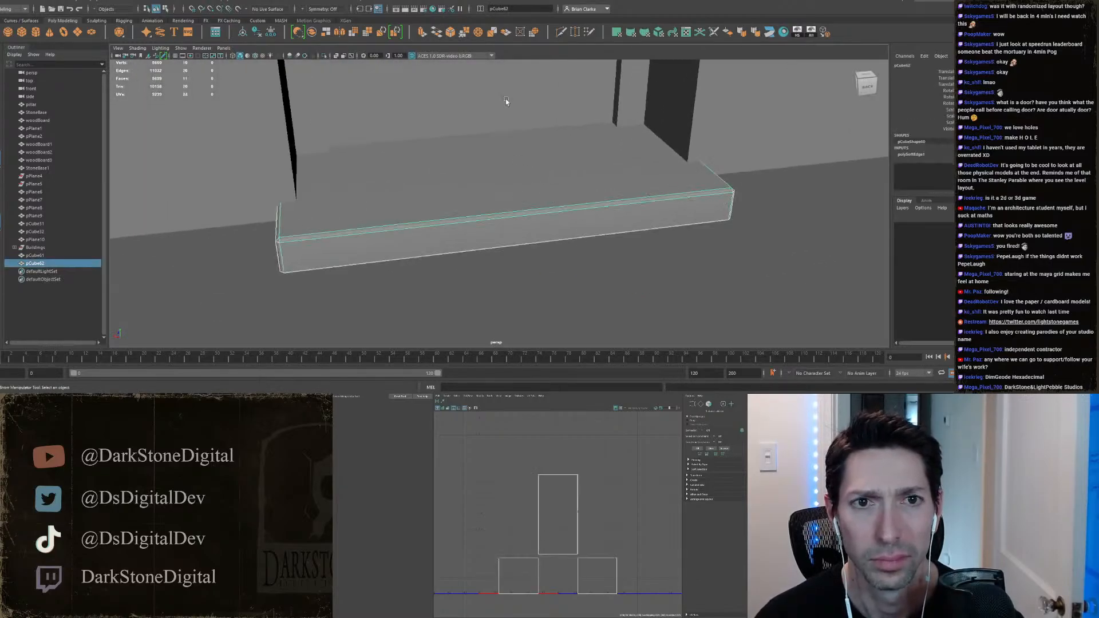
{"action": "left_click", "coordinate": [563, 34]}
{"action": "left_click_drag", "start_coordinate": [559, 178], "coordinate": [526, 203], "text": "alt"}
{"action": "left_click", "coordinate": [517, 190], "text": "ctrl"}
{"action": "key", "text": "F10"}
{"action": "key", "text": "w"}
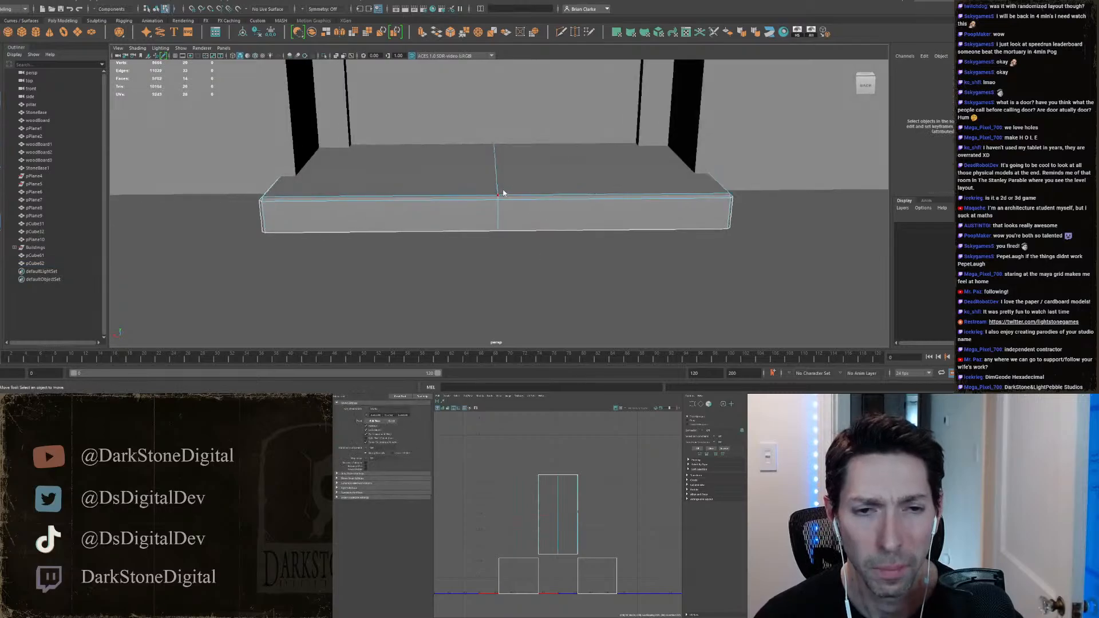
{"action": "scroll", "coordinate": [497, 166], "scroll_direction": "up", "scroll_amount": 2}
{"action": "left_click", "coordinate": [497, 161]}
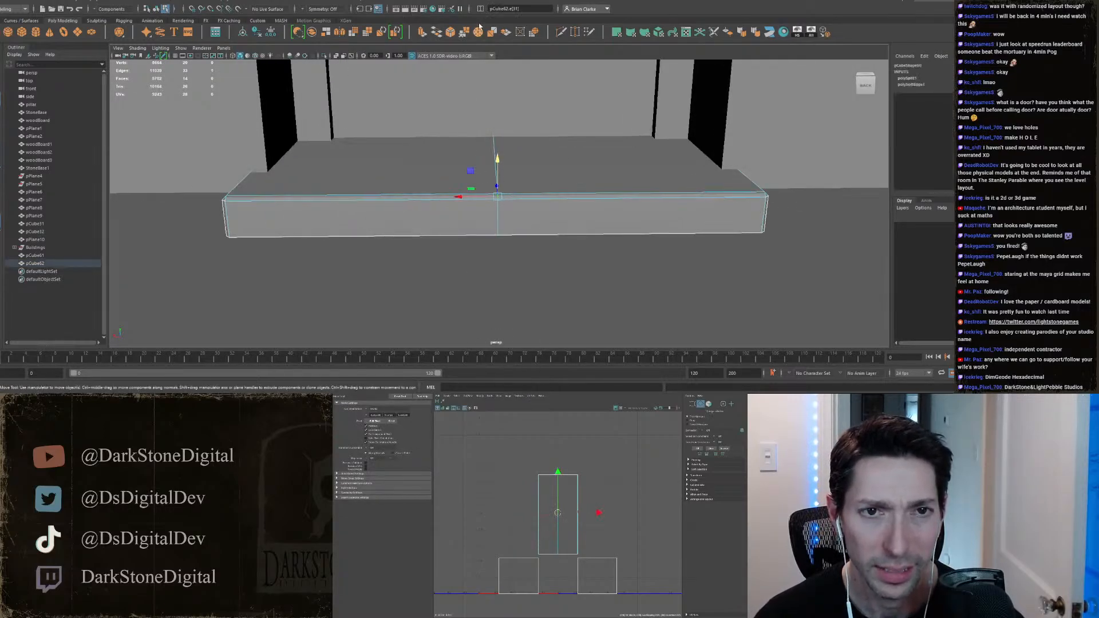
Step: Add two more edge loops to the doorstep, one on each side of the middle loop
{"action": "left_click", "coordinate": [564, 35]}
{"action": "left_click", "coordinate": [611, 196], "text": "ctrl"}
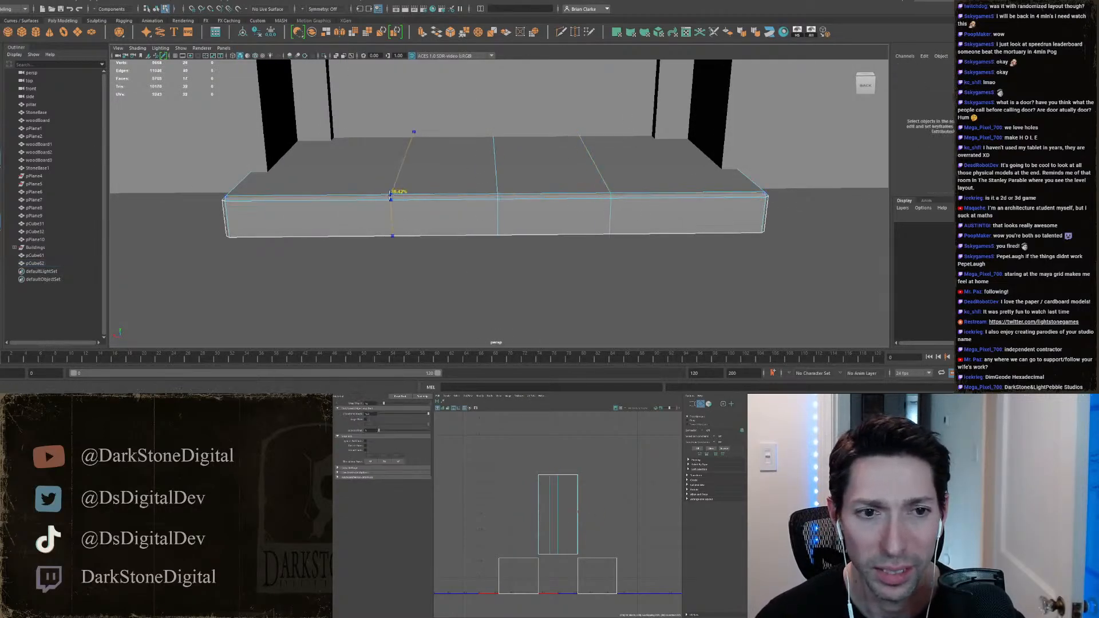
{"action": "left_click", "coordinate": [373, 198], "text": "ctrl"}
{"action": "key", "text": "w"}
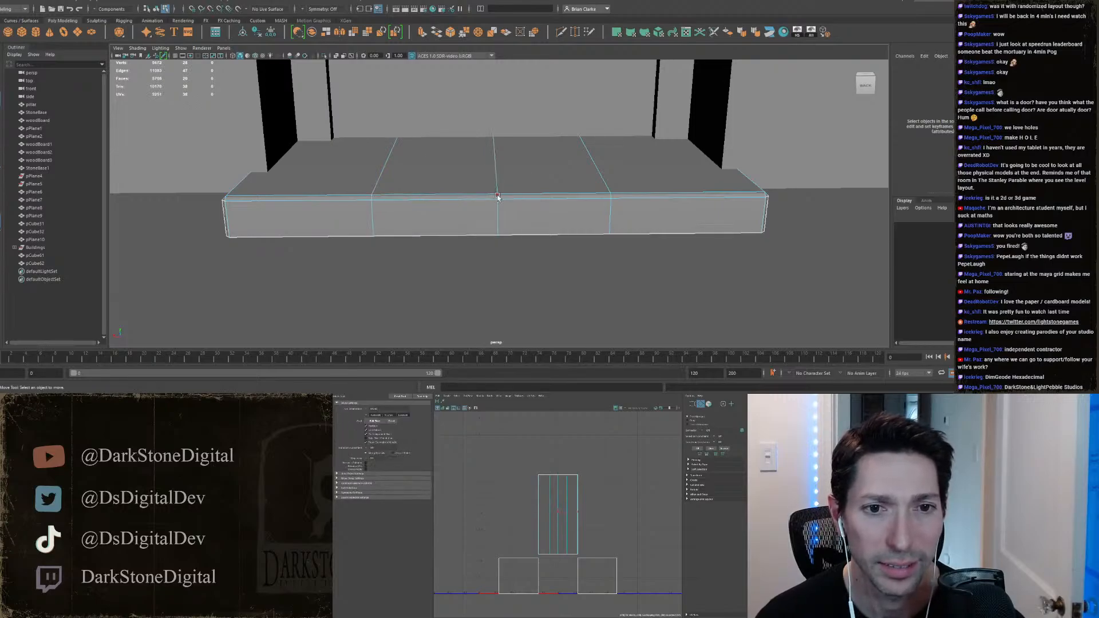
Step: Lower the middle of the doorstep's front top edge to form a worn dip
{"action": "left_click", "coordinate": [499, 198]}
{"action": "left_click", "coordinate": [497, 186]}
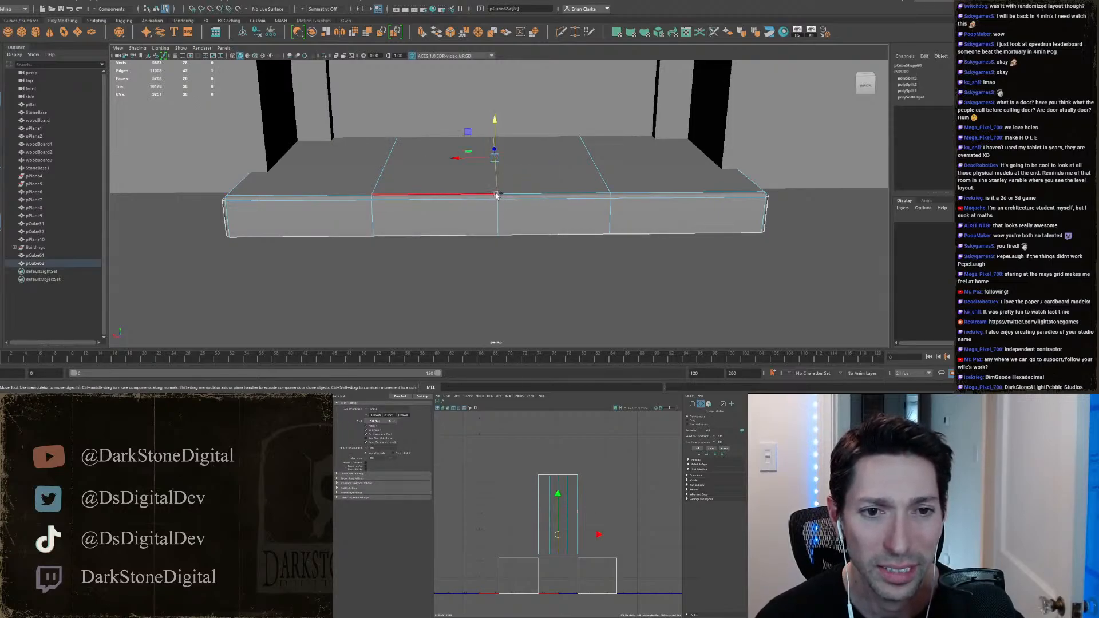
{"action": "left_click", "coordinate": [496, 199], "text": "shift"}
{"action": "left_click_drag", "start_coordinate": [500, 207], "coordinate": [506, 204], "text": "alt"}
{"action": "left_click", "coordinate": [507, 191]}
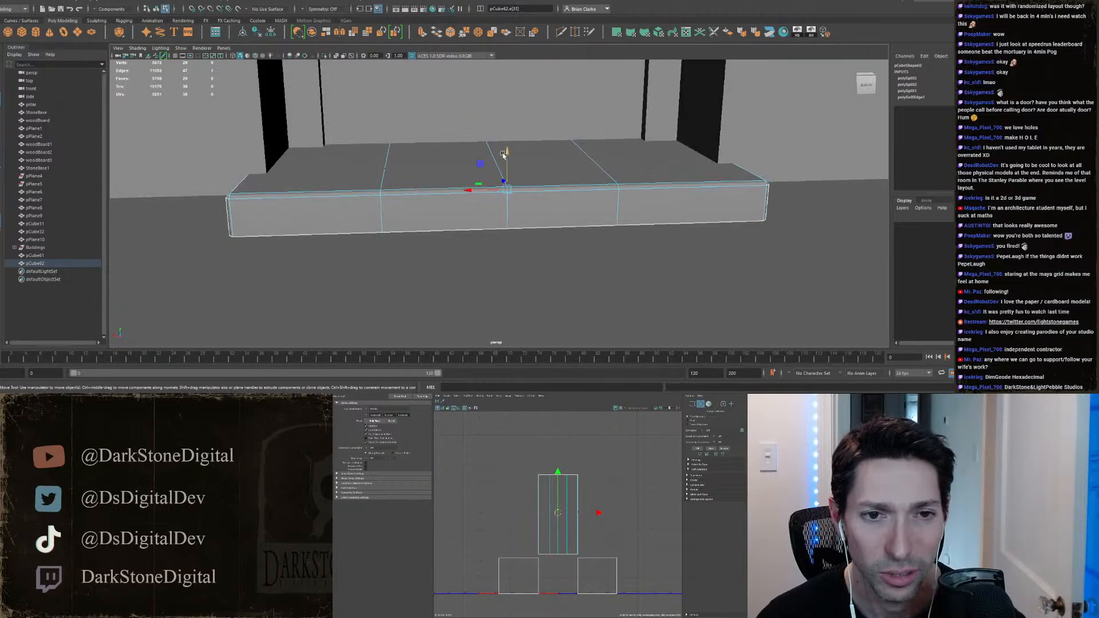
{"action": "left_click_drag", "start_coordinate": [508, 156], "coordinate": [495, 133]}
{"action": "left_click", "coordinate": [501, 177], "text": "shift"}
{"action": "right_click_drag", "start_coordinate": [570, 167], "coordinate": [605, 155]}
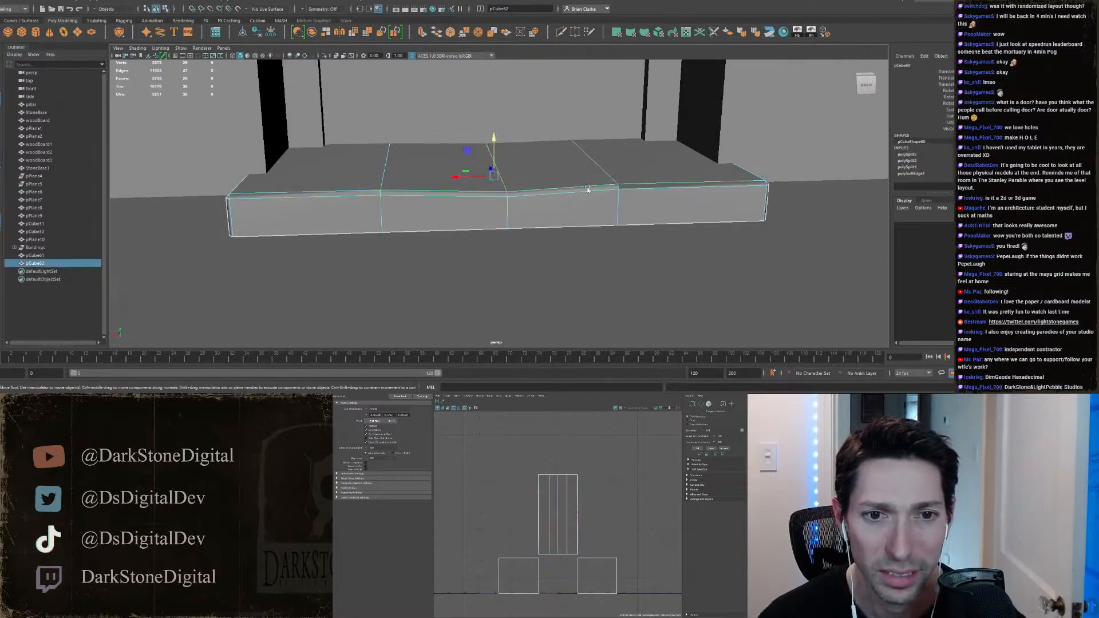
Step: Shift the front edges of one outer loop toward the doorstep's middle to make the wear uneven
{"action": "scroll", "coordinate": [592, 193], "scroll_direction": "down", "scroll_amount": 3}
{"action": "left_click_drag", "start_coordinate": [592, 194], "coordinate": [541, 201], "text": "alt"}
{"action": "right_click_drag", "start_coordinate": [540, 201], "coordinate": [504, 172]}
{"action": "left_click_drag", "start_coordinate": [506, 173], "coordinate": [502, 232], "text": "alt"}
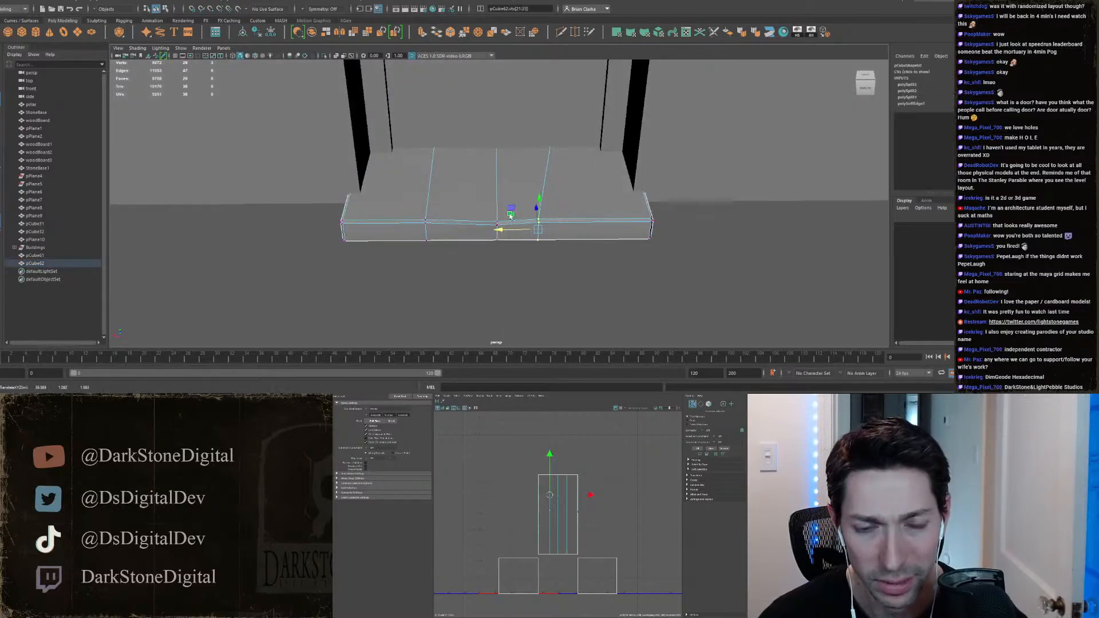
{"action": "right_click_drag", "start_coordinate": [503, 167], "coordinate": [538, 157]}
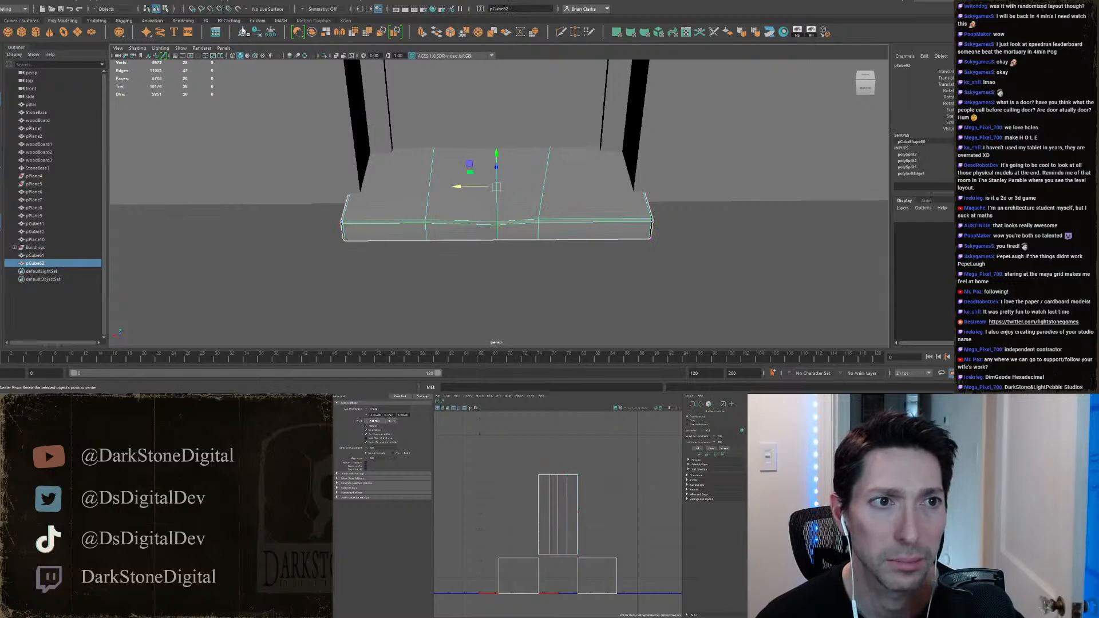
Step: Delete the worn doorstep's history and reapply its edge smoothing
{"action": "left_click", "coordinate": [263, 33]}
{"action": "left_click", "coordinate": [300, 222]}
{"action": "scroll", "coordinate": [469, 219], "scroll_direction": "down", "scroll_amount": 2}
{"action": "left_click", "coordinate": [486, 220]}
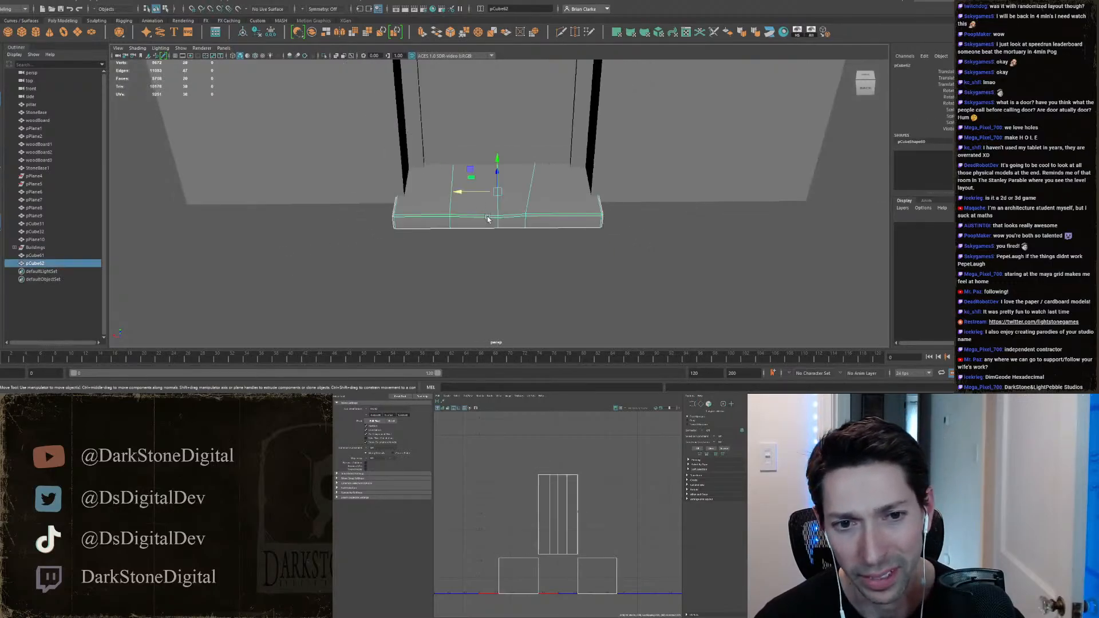
{"action": "scroll", "coordinate": [504, 224], "scroll_direction": "down", "scroll_amount": 2}
{"action": "left_click", "coordinate": [565, 241]}
{"action": "left_click", "coordinate": [548, 214]}
{"action": "left_click", "coordinate": [742, 33]}
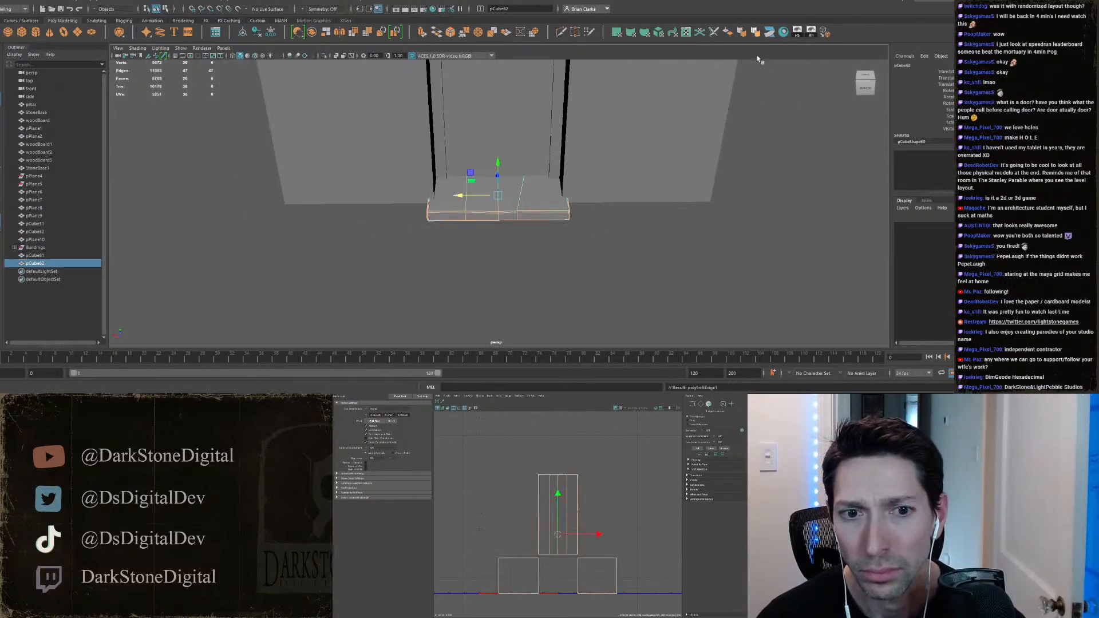
{"action": "left_click", "coordinate": [656, 237]}
{"action": "scroll", "coordinate": [655, 237], "scroll_direction": "down", "scroll_amount": 2}
{"action": "left_click_drag", "start_coordinate": [656, 237], "coordinate": [589, 260], "text": "alt"}
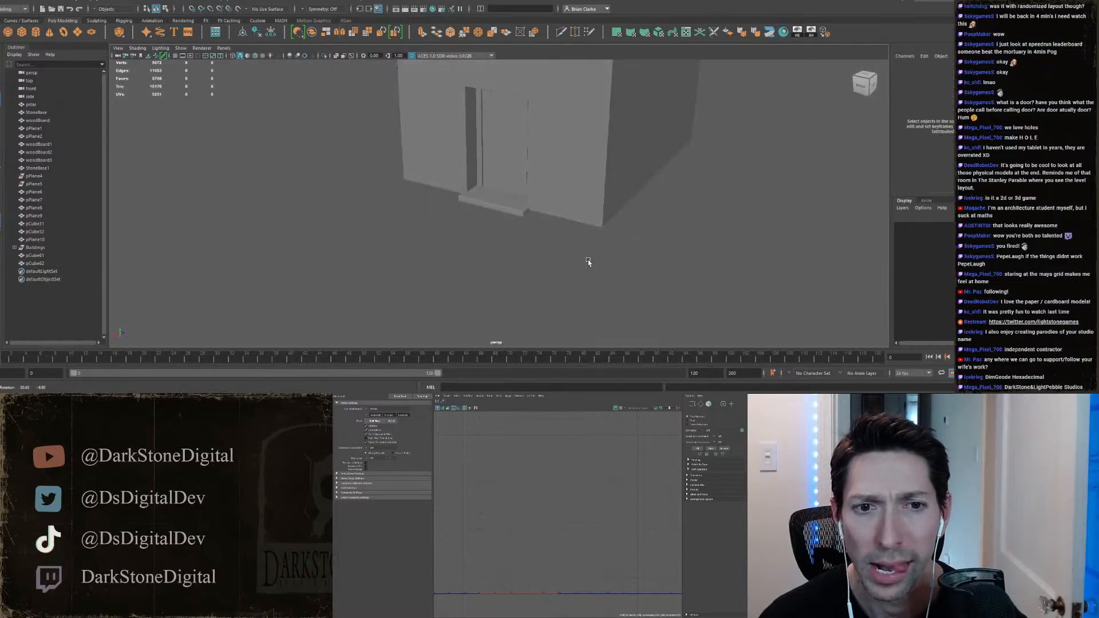
Step: Examine the building's footprint and doorway position in the top view
{"action": "left_click", "coordinate": [495, 136]}
{"action": "left_click_drag", "start_coordinate": [495, 135], "coordinate": [517, 201], "text": "alt"}
{"action": "key", "text": "space"}
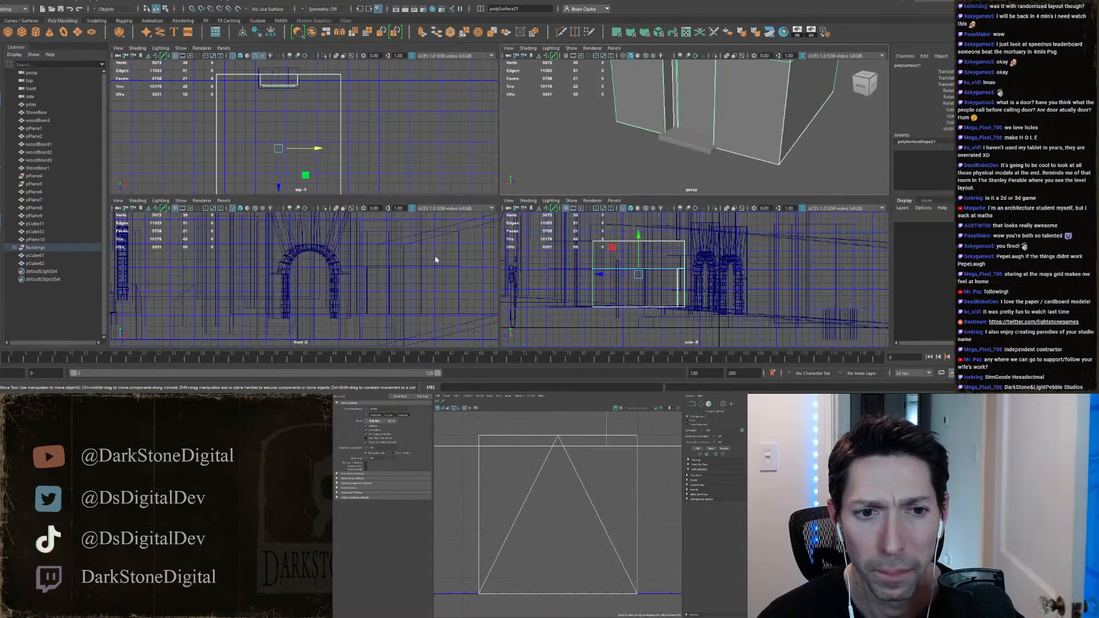
{"action": "key", "text": "space"}
{"action": "key", "text": "space"}
{"action": "key", "text": "space"}
{"action": "scroll", "coordinate": [499, 238], "scroll_direction": "down", "scroll_amount": 2}
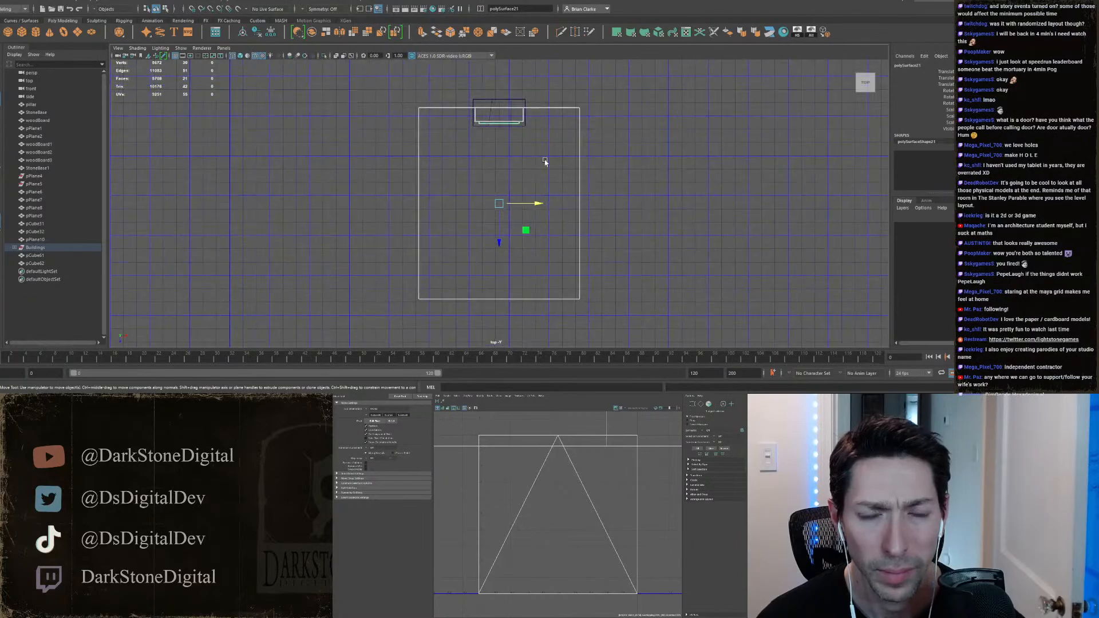
{"action": "key", "text": "space"}
Step: Switch to Unity and examine the lit alley in the test scene
{"action": "left_click", "coordinate": [563, 395]}
{"action": "scroll", "coordinate": [498, 182], "scroll_direction": "down", "scroll_amount": 3}
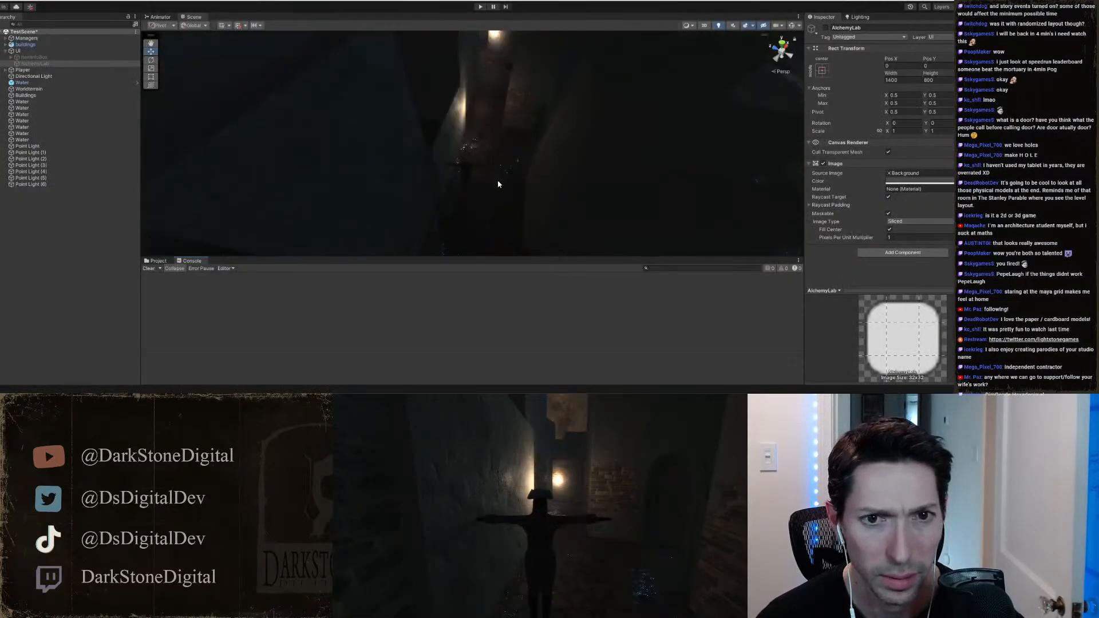
{"action": "right_click_drag", "start_coordinate": [484, 187], "coordinate": [561, 147]}
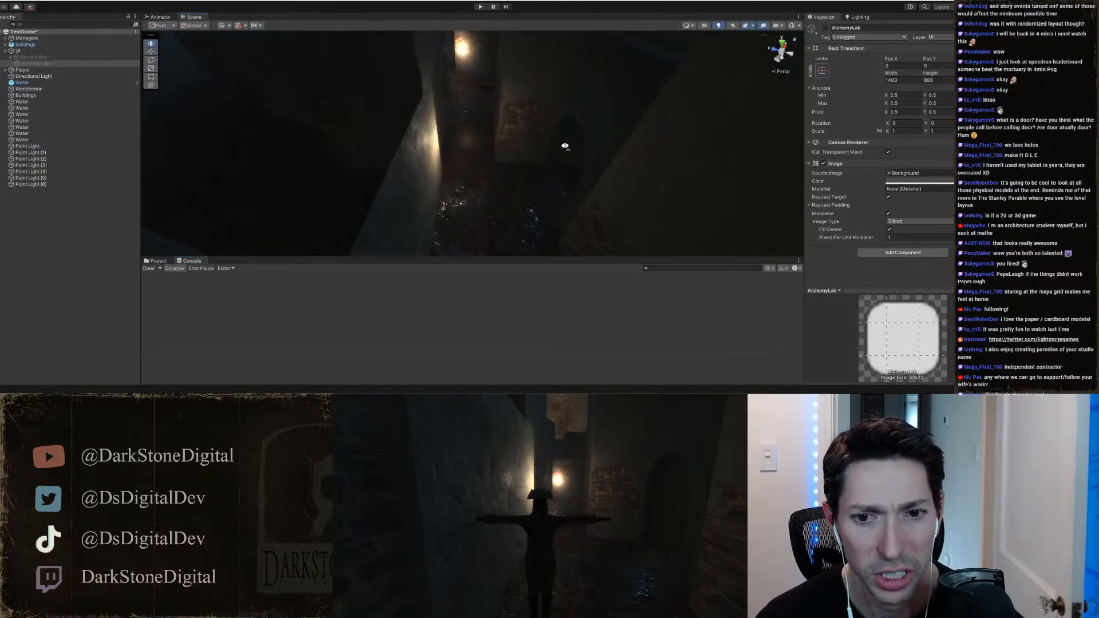
Step: Preview the TrimLow_TrimSheet1_BaseMap, WallSet_WallSet1_Heights and Set1_Props1_BaseMap textures in the project's Art/Textures folder
{"action": "left_click", "coordinate": [159, 261]}
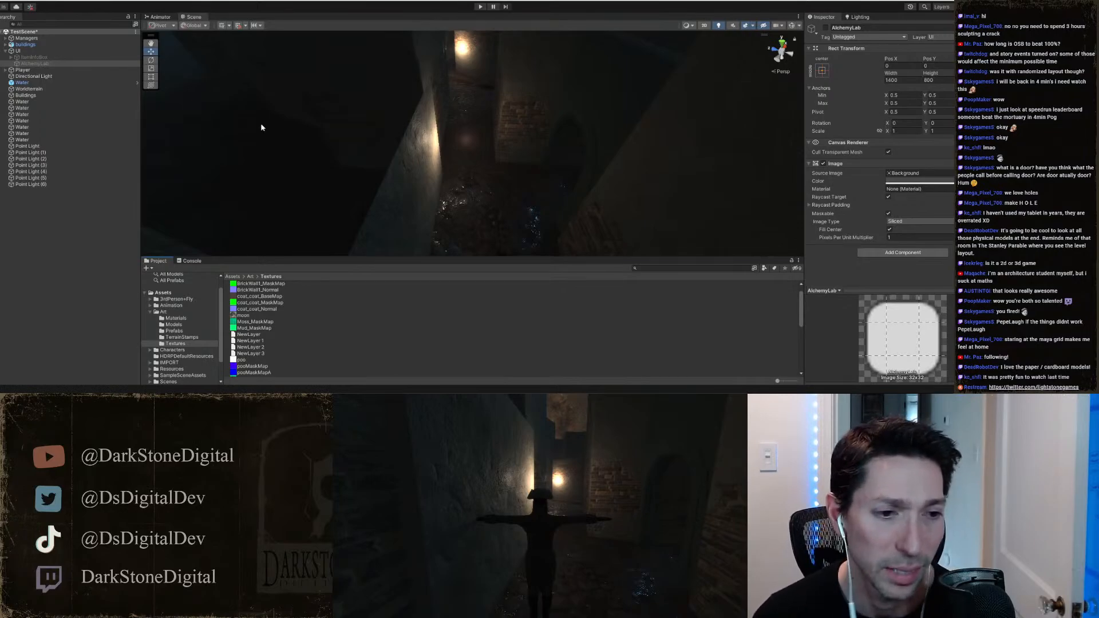
{"action": "scroll", "coordinate": [282, 289], "scroll_direction": "down", "scroll_amount": 10}
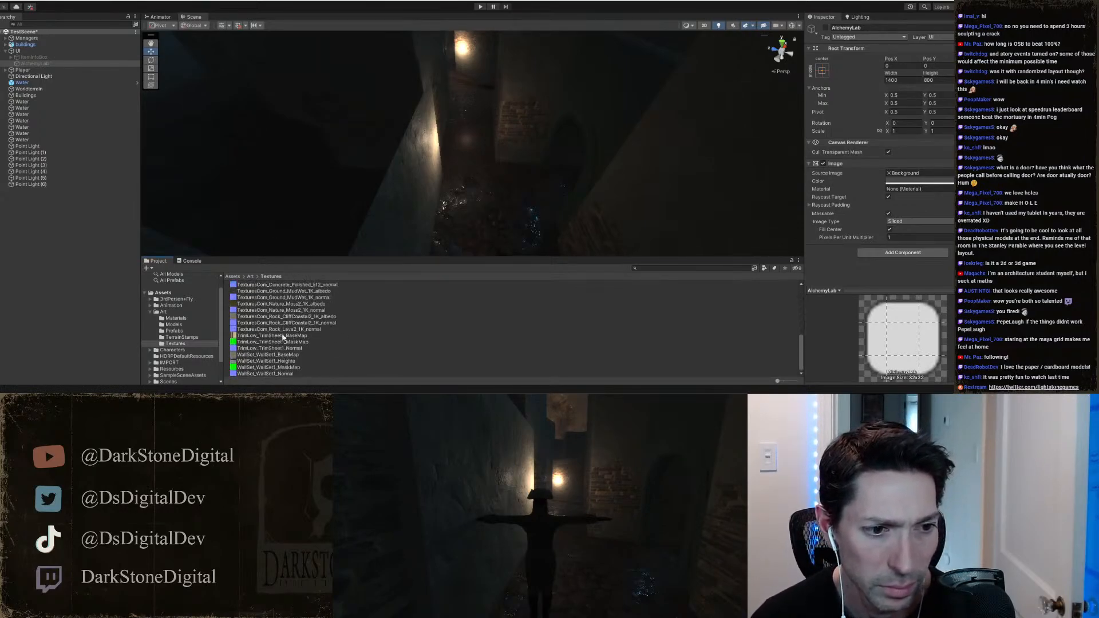
{"action": "left_click", "coordinate": [432, 336]}
{"action": "left_click_drag", "start_coordinate": [804, 327], "coordinate": [725, 325]}
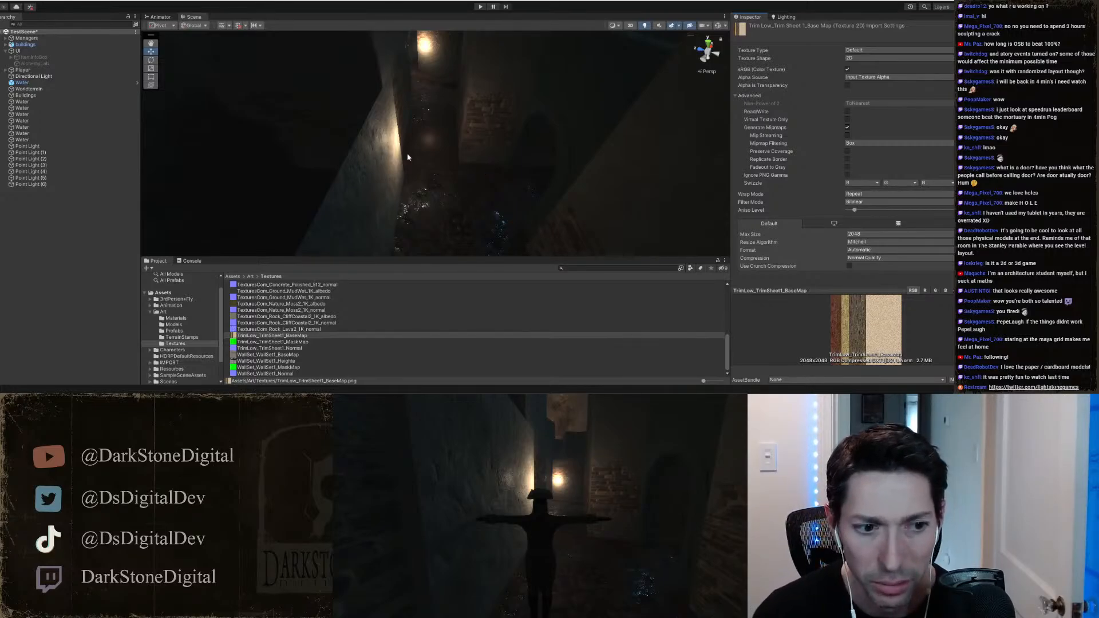
{"action": "left_click", "coordinate": [279, 361]}
{"action": "scroll", "coordinate": [275, 338], "scroll_direction": "up", "scroll_amount": 10}
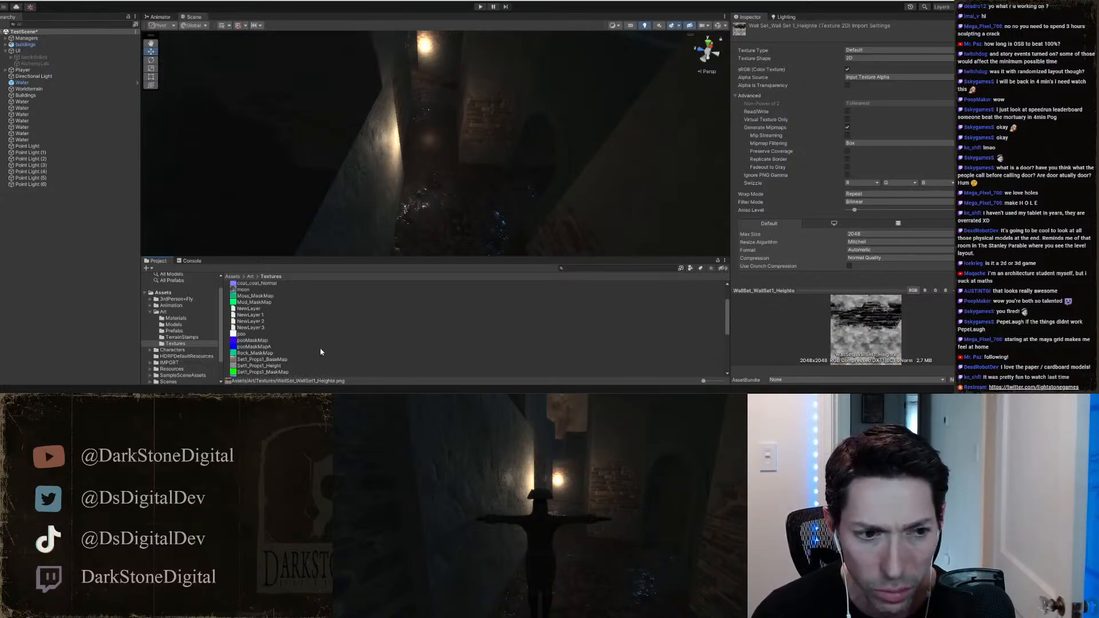
{"action": "left_click", "coordinate": [275, 330]}
{"action": "scroll", "coordinate": [275, 332], "scroll_direction": "down", "scroll_amount": 5}
{"action": "left_click", "coordinate": [275, 329]}
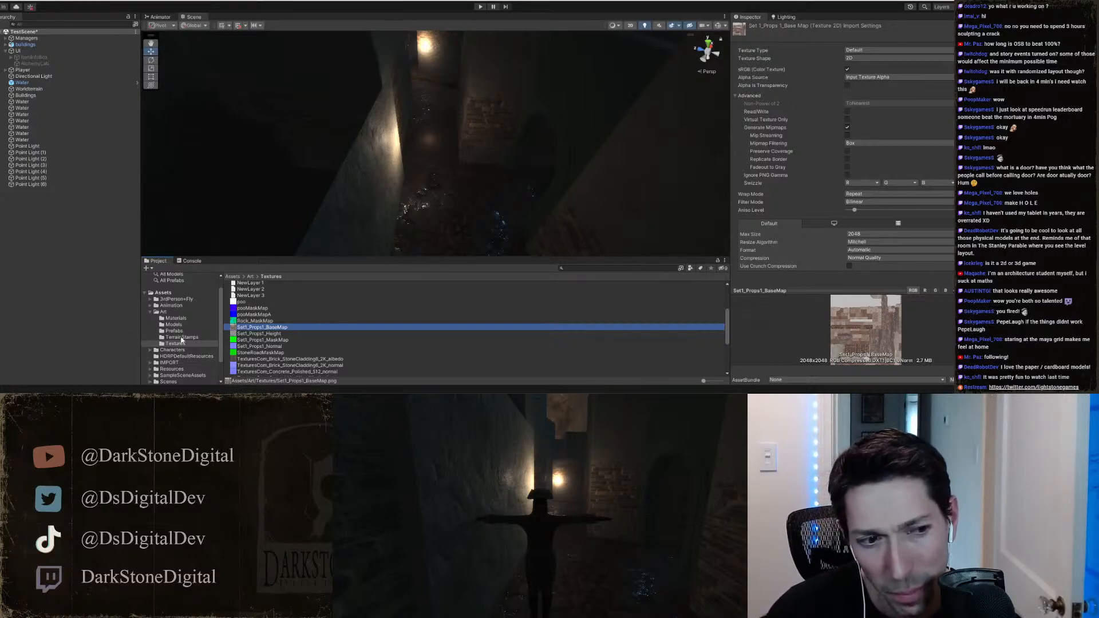
Step: Inspect the Props1 material in the Materials folder and examine the scene's archway and brick walls up close
{"action": "left_click", "coordinate": [176, 319]}
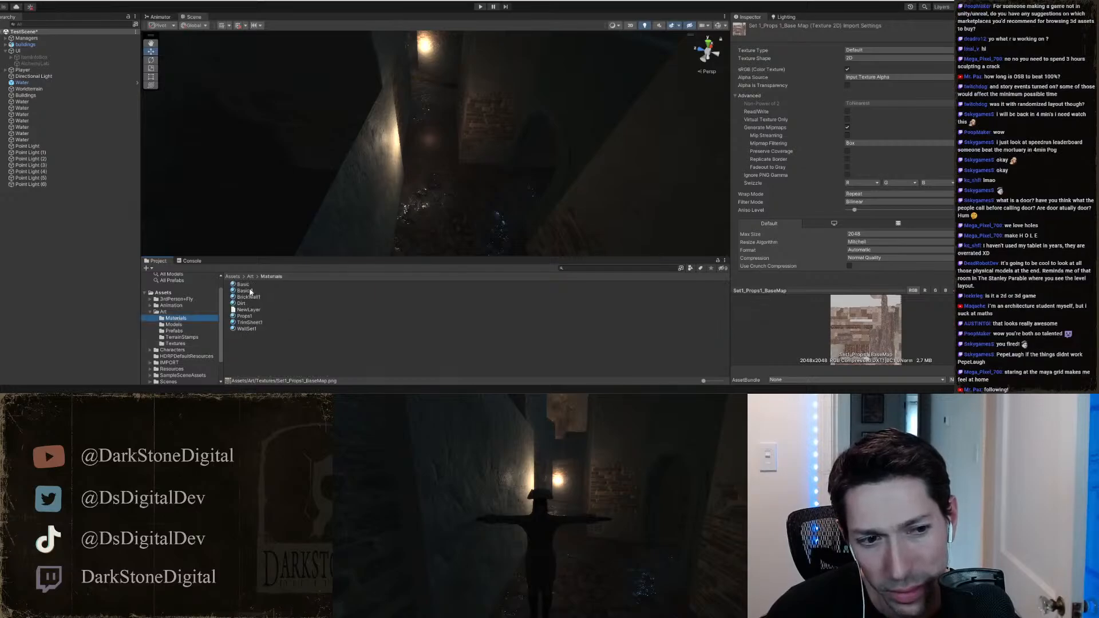
{"action": "left_click", "coordinate": [244, 317]}
{"action": "left_click_drag", "start_coordinate": [548, 98], "coordinate": [571, 149]}
{"action": "right_click_drag", "start_coordinate": [432, 144], "coordinate": [329, 133]}
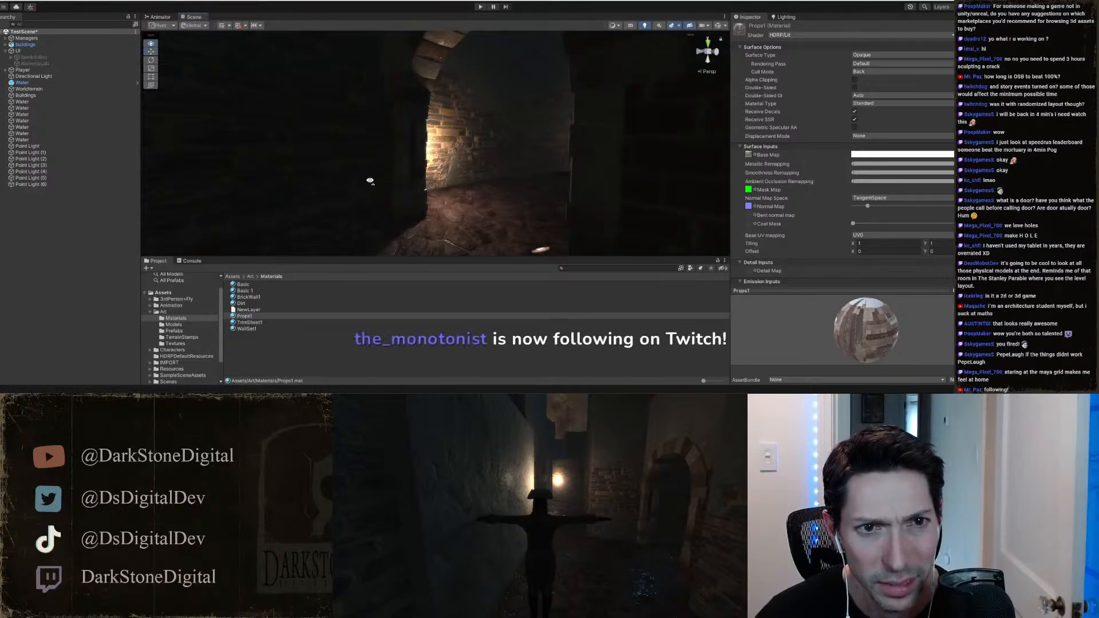
{"action": "right_click_drag", "start_coordinate": [389, 178], "coordinate": [460, 197]}
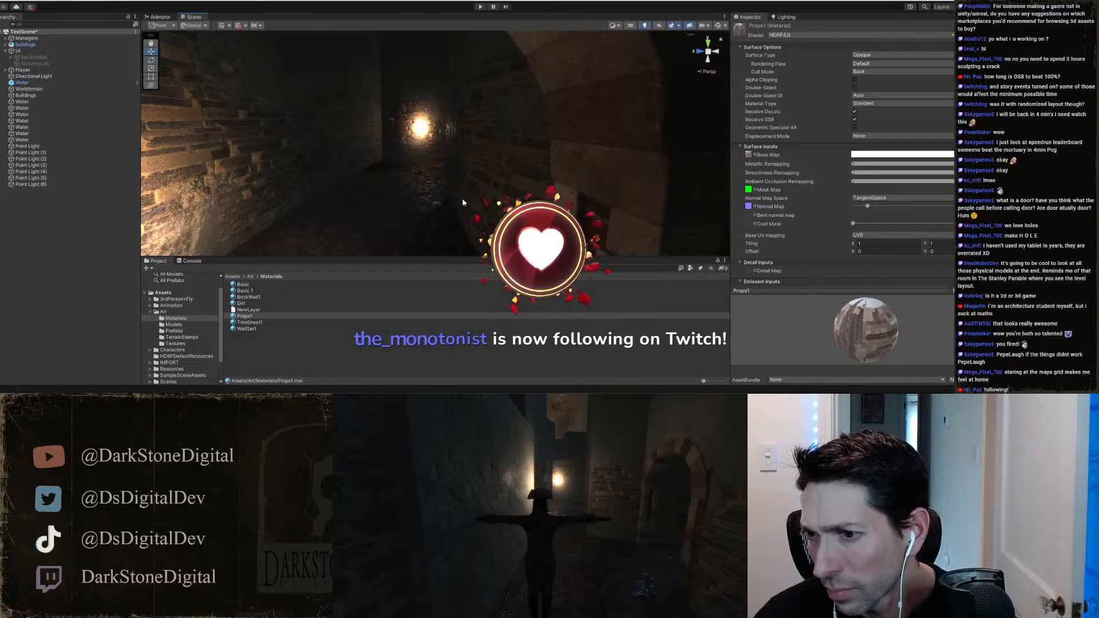
{"action": "right_click_drag", "start_coordinate": [462, 197], "coordinate": [656, 183]}
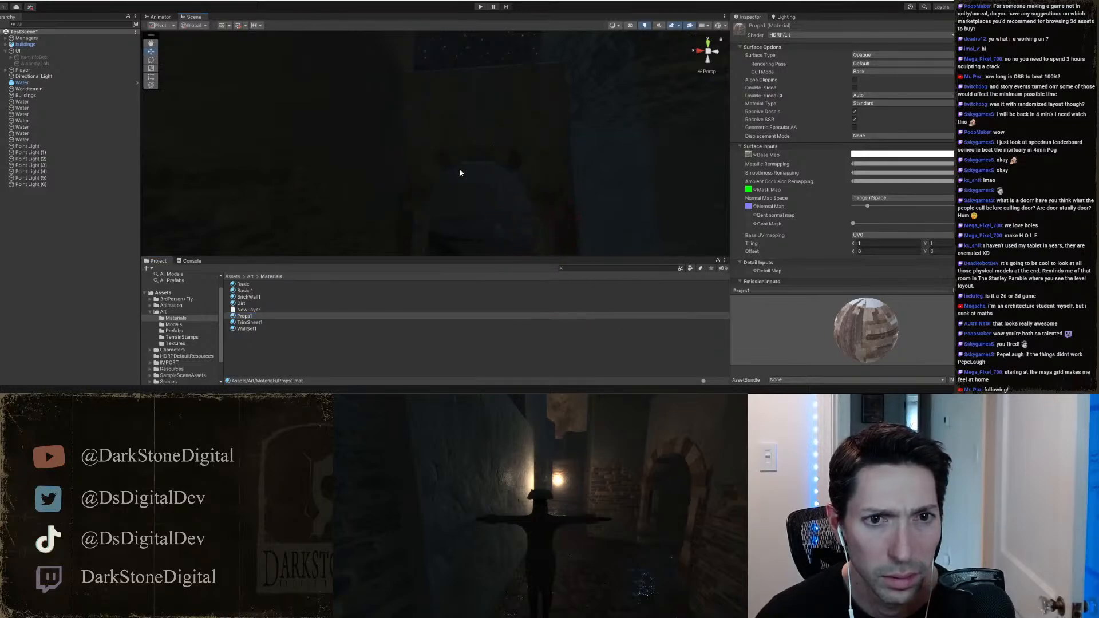
{"action": "right_click_drag", "start_coordinate": [461, 172], "coordinate": [816, 150]}
{"action": "right_click_drag", "start_coordinate": [530, 107], "coordinate": [795, 103]}
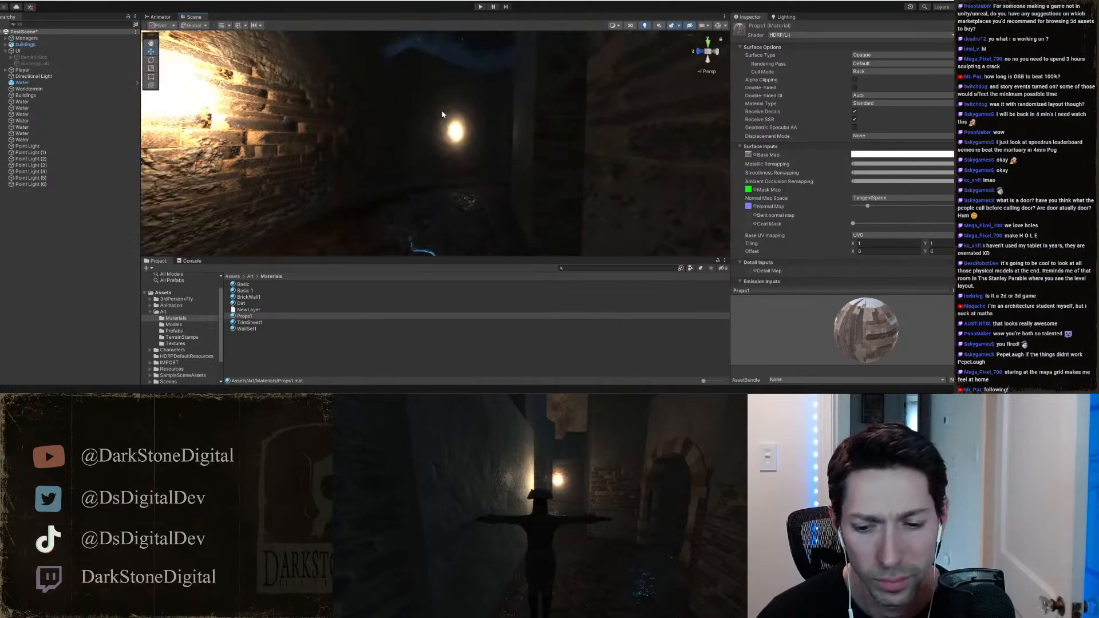
Step: Switch back to Maya and select the doorstep, checking how it sits in the building's doorway
{"action": "key", "text": "alt+Tab"}
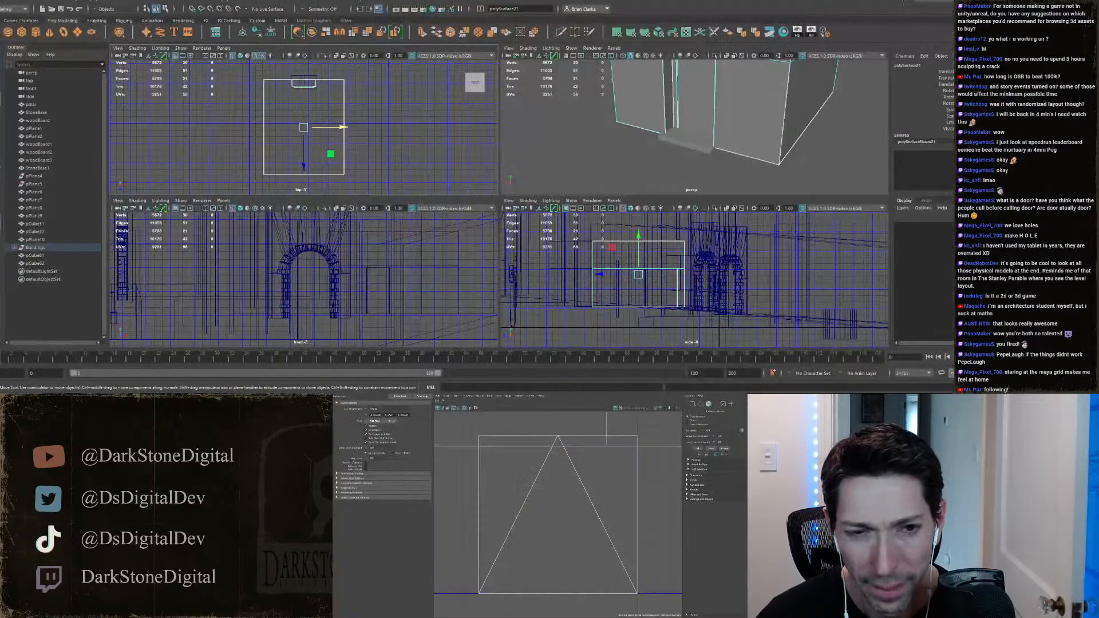
{"action": "left_click", "coordinate": [661, 149]}
{"action": "left_click", "coordinate": [676, 146]}
{"action": "key", "text": "space"}
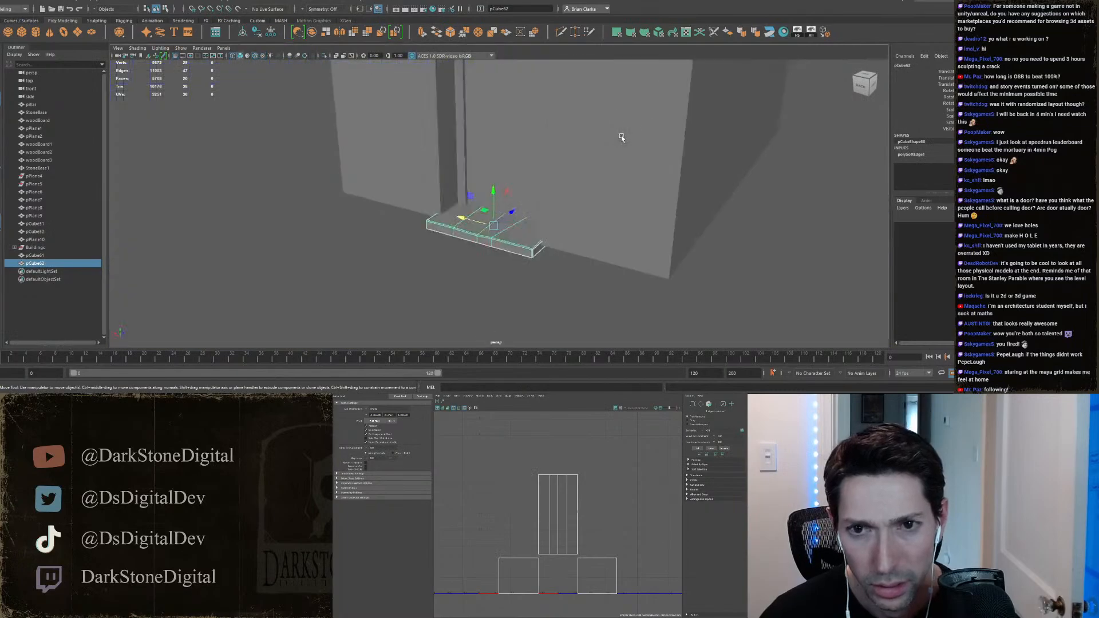
{"action": "left_click_drag", "start_coordinate": [621, 135], "coordinate": [447, 236], "text": "alt"}
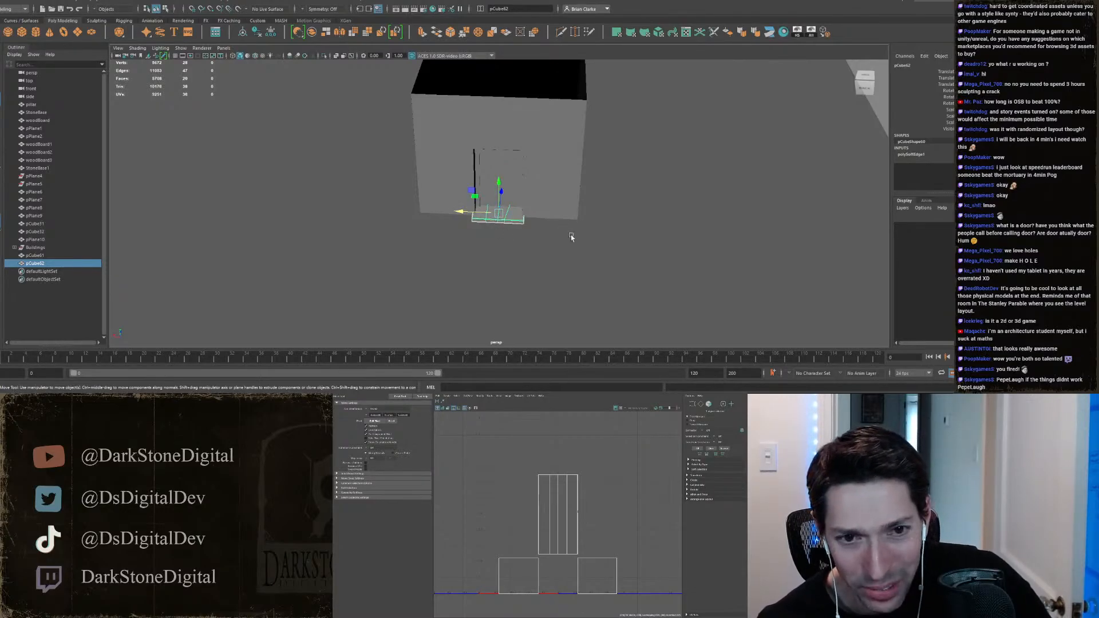
{"action": "left_click", "coordinate": [537, 244]}
{"action": "scroll", "coordinate": [530, 238], "scroll_direction": "up", "scroll_amount": 5}
{"action": "left_click", "coordinate": [501, 184]}
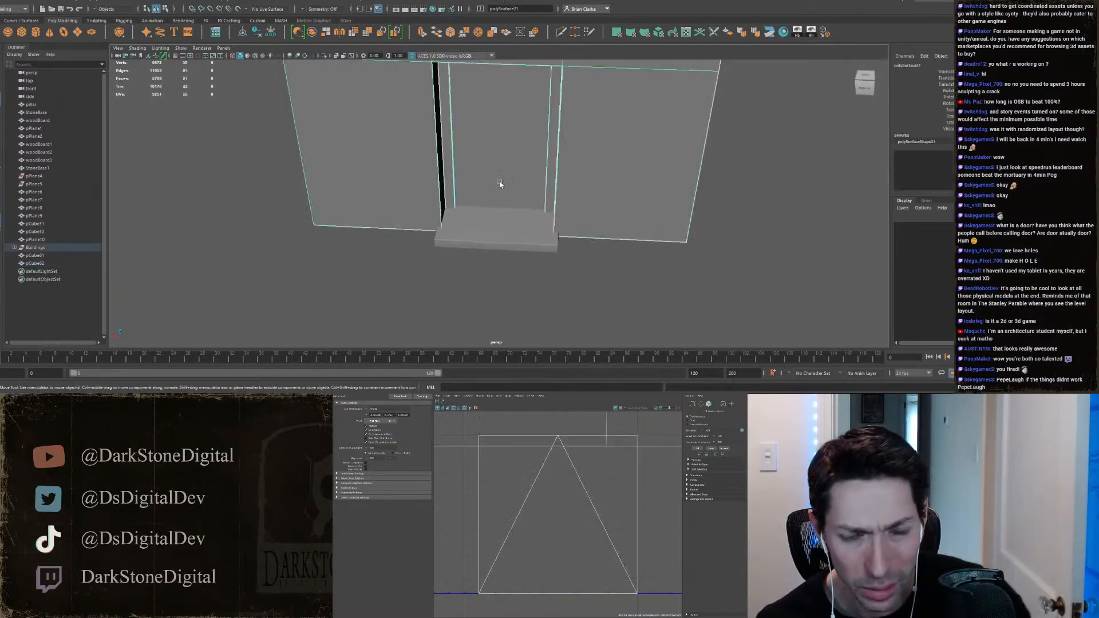
{"action": "left_click", "coordinate": [504, 216]}
{"action": "scroll", "coordinate": [504, 216], "scroll_direction": "down", "scroll_amount": 5}
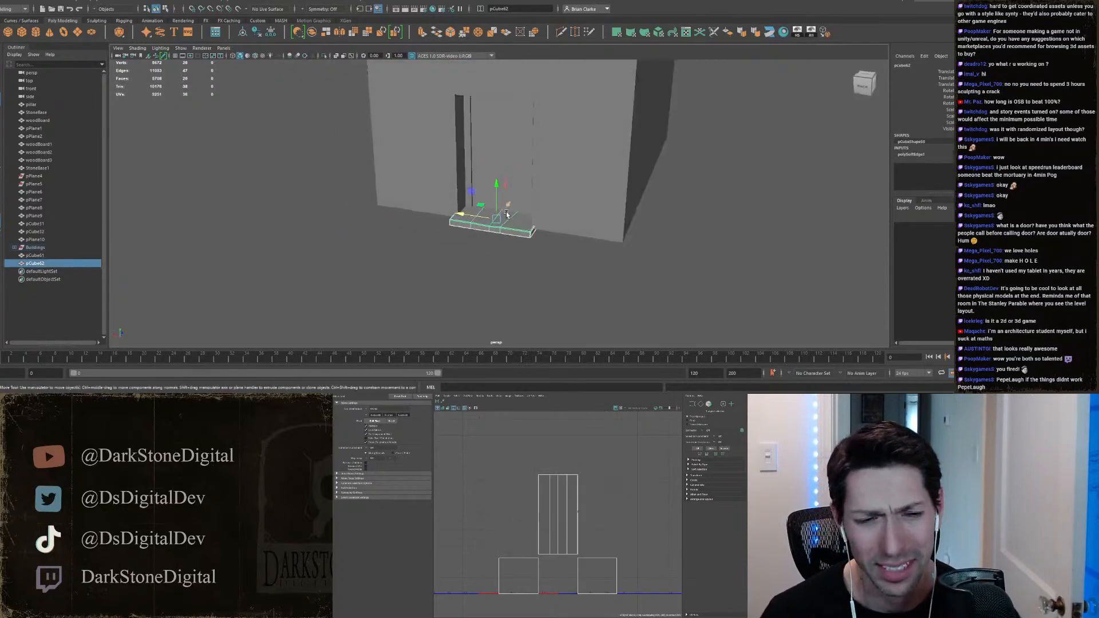
{"action": "scroll", "coordinate": [498, 206], "scroll_direction": "up", "scroll_amount": 2}
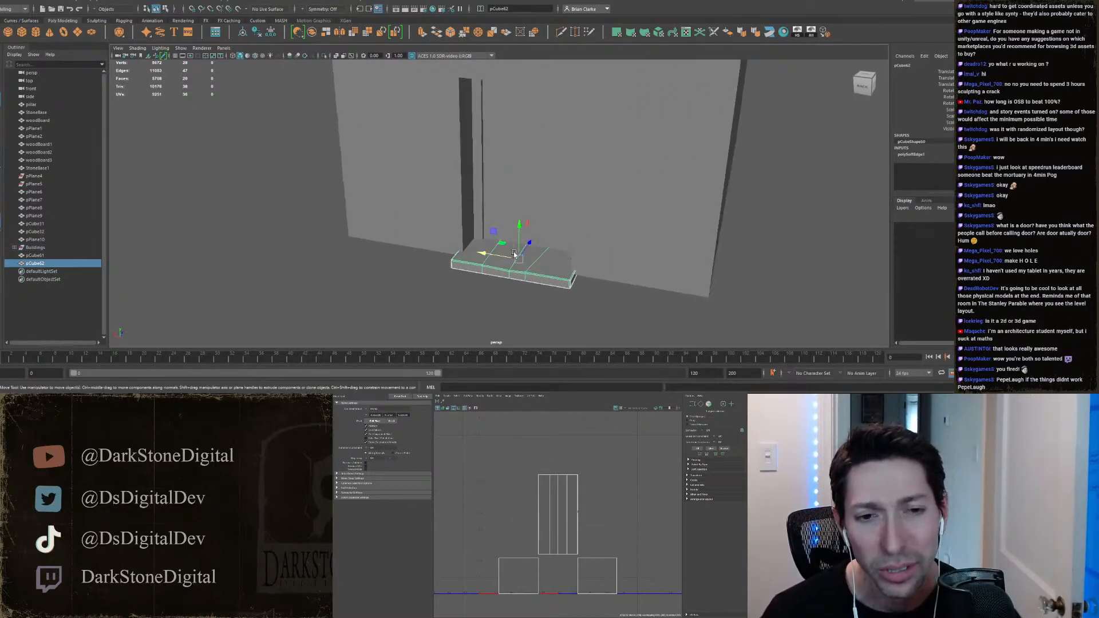
Step: Try a cylindrical UV projection on the doorstep
{"action": "key", "text": "space"}
{"action": "left_click_drag", "start_coordinate": [590, 271], "coordinate": [628, 167]}
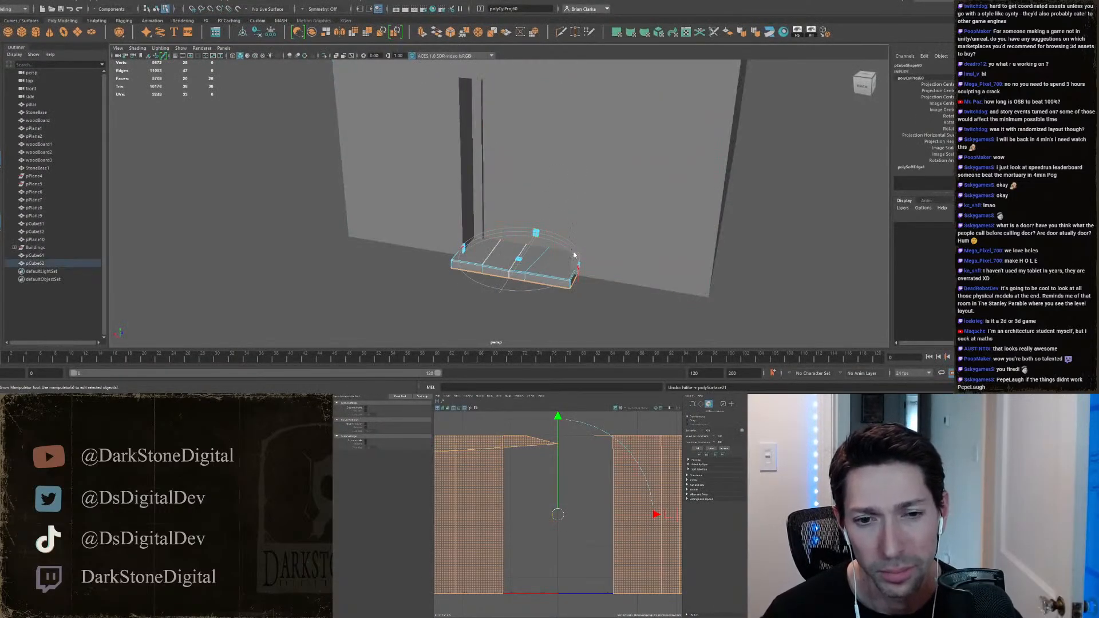
{"action": "right_click_drag", "start_coordinate": [572, 166], "coordinate": [609, 153]}
{"action": "key", "text": "q"}
{"action": "left_click", "coordinate": [497, 263]}
Step: Apply a planar UV projection to the doorstep from the current camera view
{"action": "key", "text": "space"}
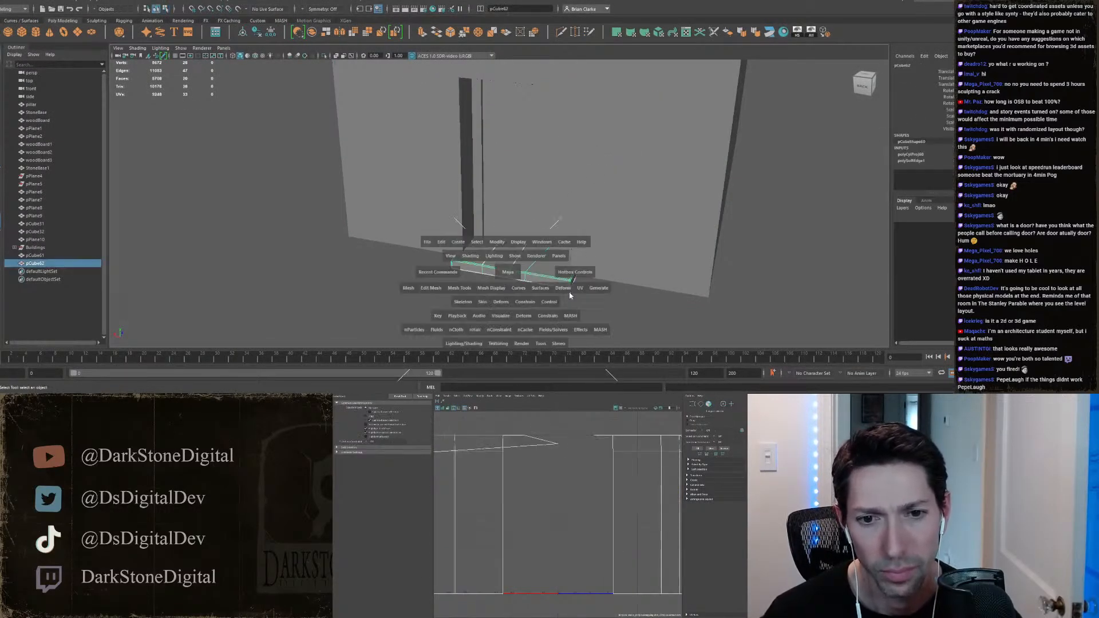
{"action": "left_click_drag", "start_coordinate": [569, 295], "coordinate": [601, 163]}
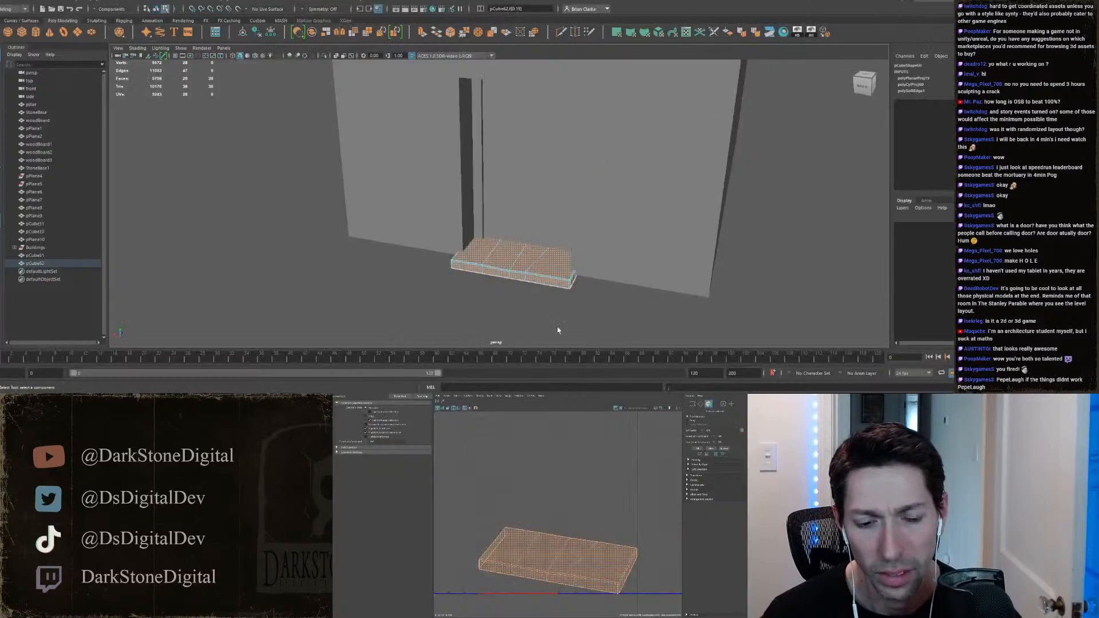
{"action": "middle_click_drag", "start_coordinate": [531, 261], "coordinate": [492, 191], "text": "alt"}
{"action": "scroll", "coordinate": [493, 192], "scroll_direction": "up", "scroll_amount": 6}
Step: Select the doorstep's end corner edges and unfold the UVs along them
{"action": "right_click_drag", "start_coordinate": [549, 232], "coordinate": [548, 145]}
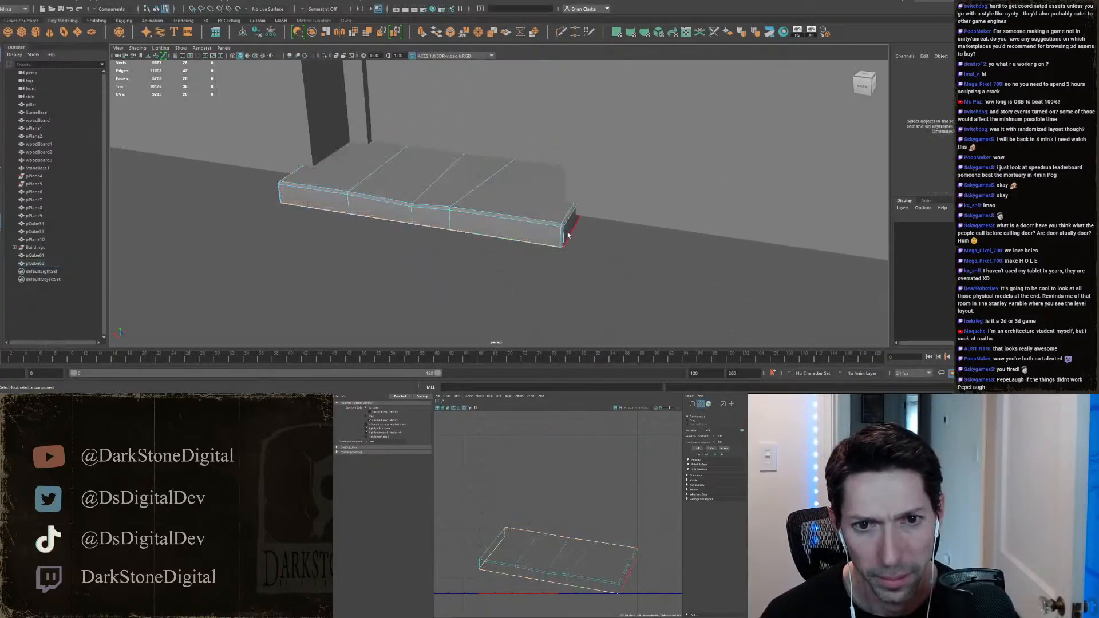
{"action": "left_click", "coordinate": [564, 235]}
{"action": "left_click_drag", "start_coordinate": [510, 240], "coordinate": [505, 259], "text": "alt"}
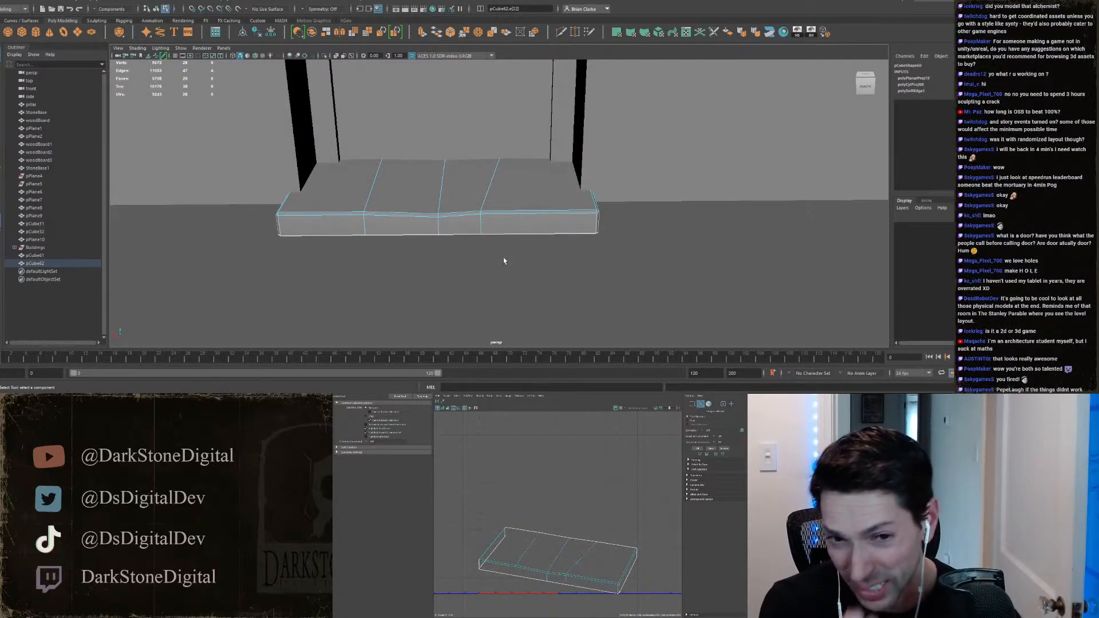
{"action": "left_click", "coordinate": [696, 499]}
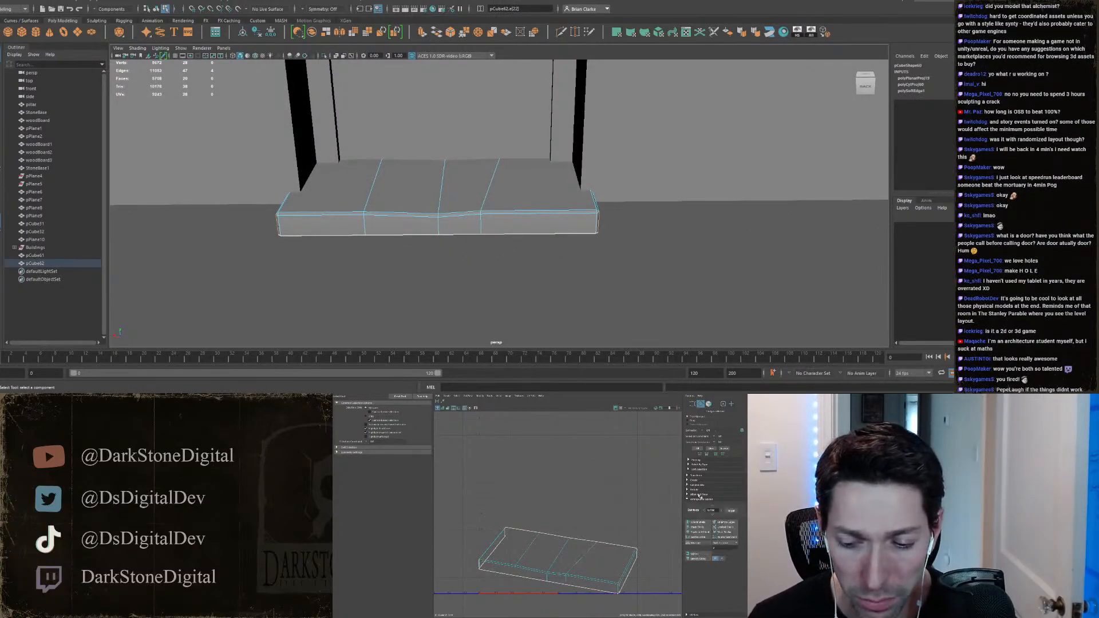
{"action": "left_click", "coordinate": [696, 494]}
{"action": "left_click", "coordinate": [698, 490]}
{"action": "left_click", "coordinate": [699, 485]}
{"action": "left_click", "coordinate": [700, 480]}
{"action": "left_click", "coordinate": [700, 475]}
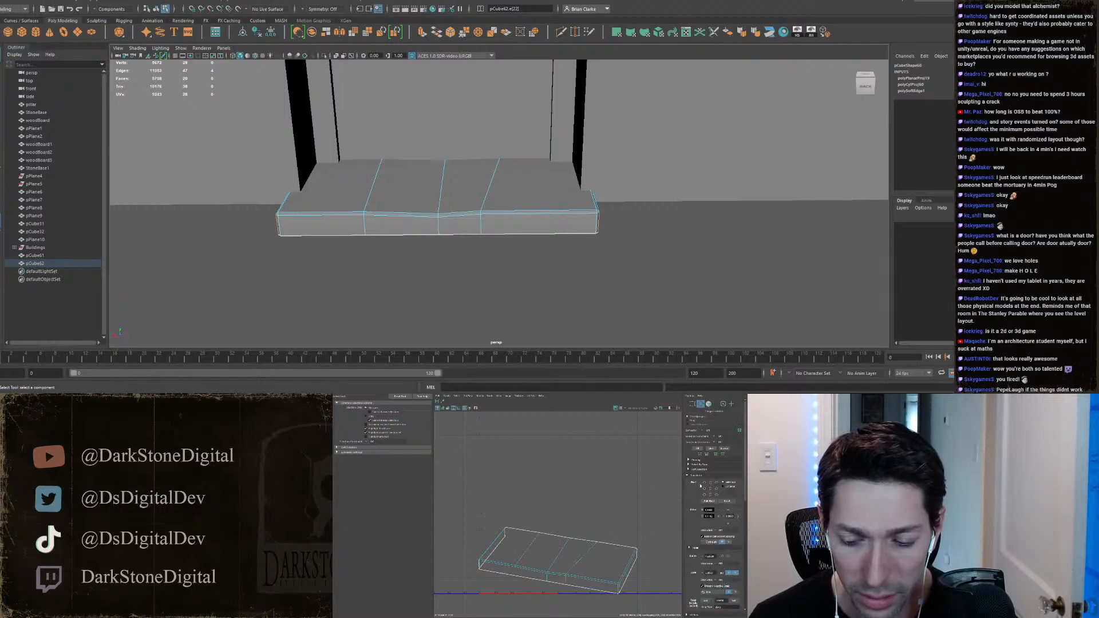
{"action": "scroll", "coordinate": [702, 516], "scroll_direction": "down", "scroll_amount": 3}
{"action": "left_click", "coordinate": [702, 529]}
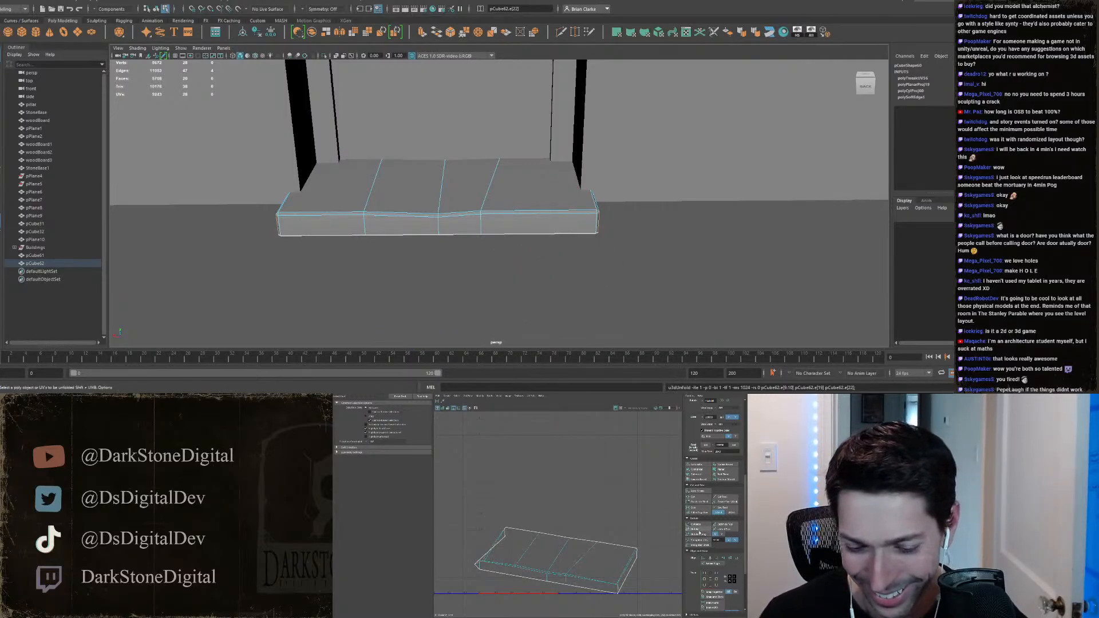
Step: Select all of the doorstep's UVs, then unfold and optimize the whole shell
{"action": "right_click_drag", "start_coordinate": [604, 499], "coordinate": [636, 503]}
{"action": "left_click_drag", "start_coordinate": [473, 602], "coordinate": [595, 532]}
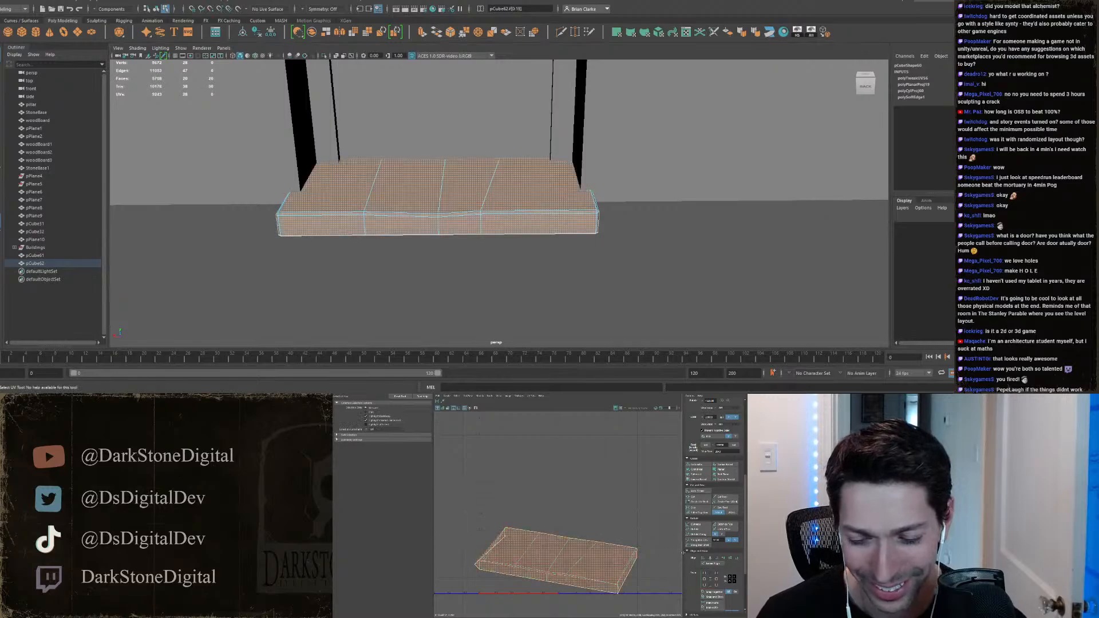
{"action": "left_click", "coordinate": [702, 530]}
{"action": "left_click", "coordinate": [706, 524]}
{"action": "left_click", "coordinate": [706, 524]}
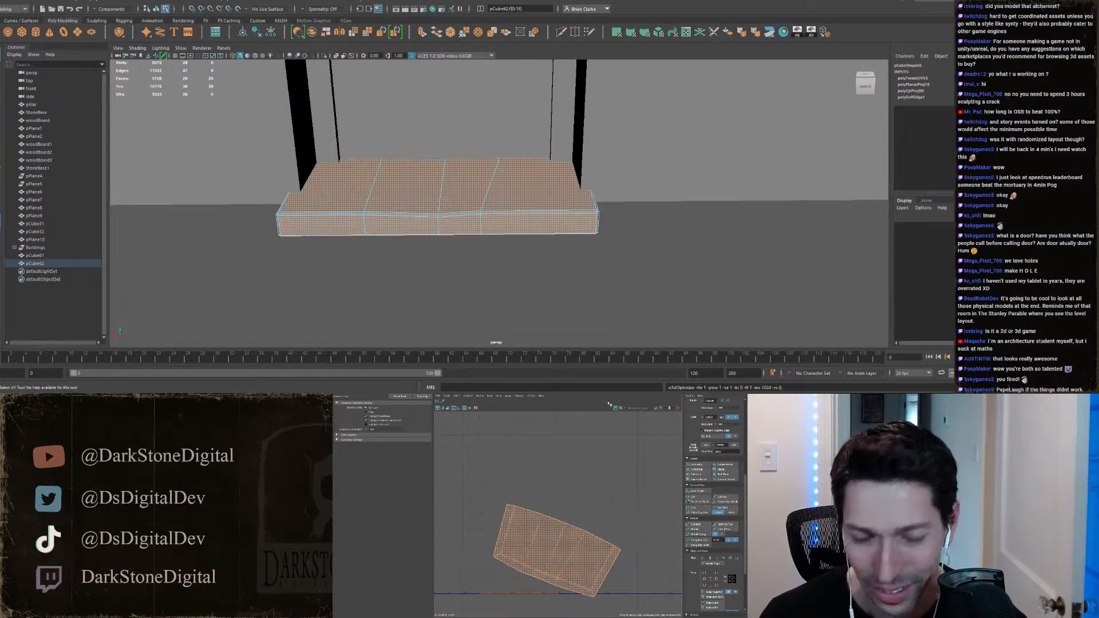
Step: Cut the doorstep's UVs along the short vertical edges at its front corners
{"action": "right_click_drag", "start_coordinate": [550, 167], "coordinate": [550, 151]}
{"action": "left_click_drag", "start_coordinate": [597, 207], "coordinate": [565, 240], "text": "alt"}
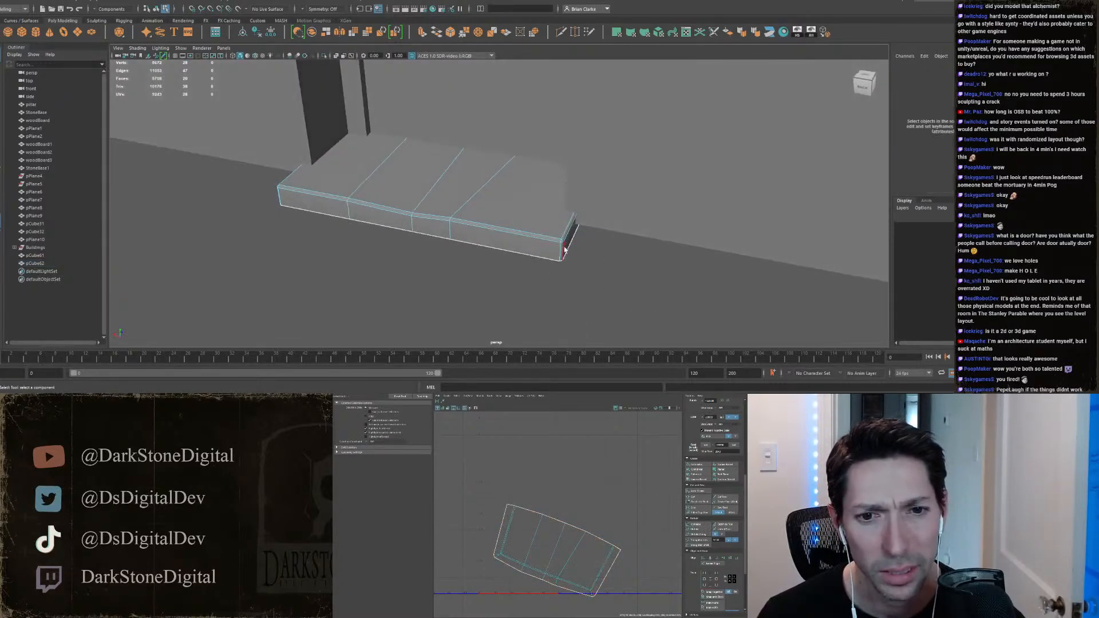
{"action": "left_click", "coordinate": [565, 250]}
{"action": "left_click_drag", "start_coordinate": [491, 192], "coordinate": [338, 230]}
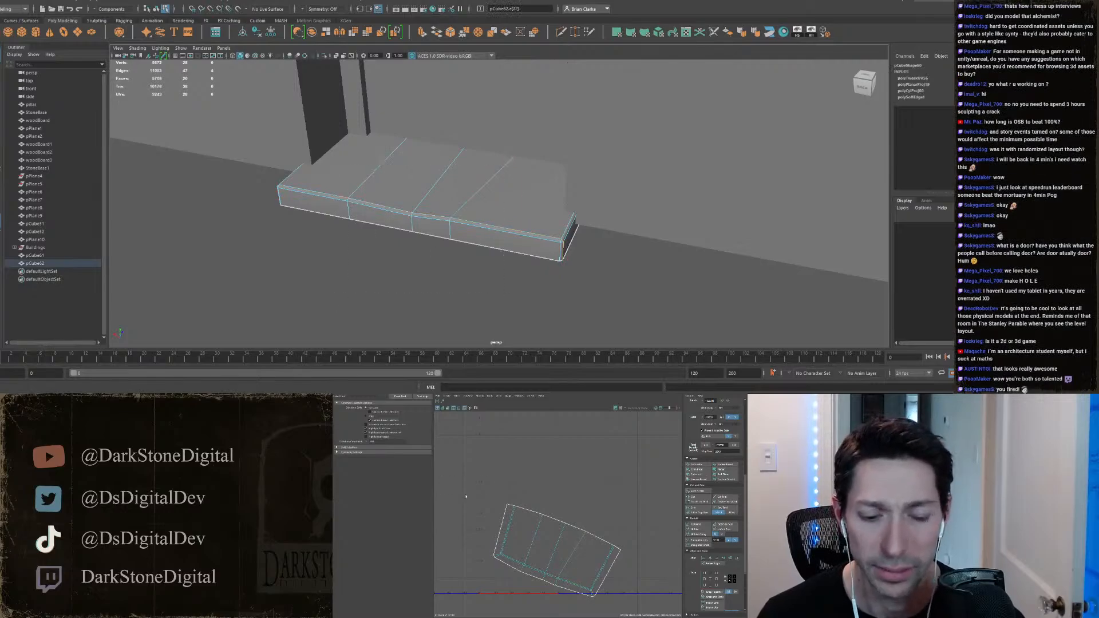
{"action": "key", "text": "shift+x"}
Step: Select the doorstep's whole UV shell, then unfold it and straighten its orientation
{"action": "right_click", "coordinate": [586, 479]}
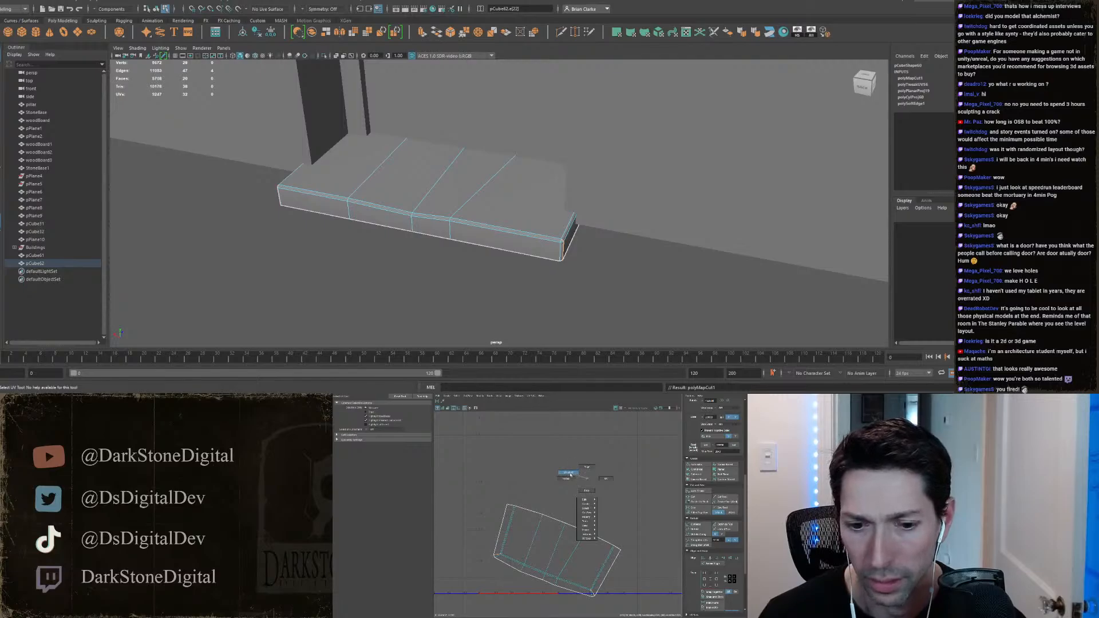
{"action": "left_click", "coordinate": [568, 473]}
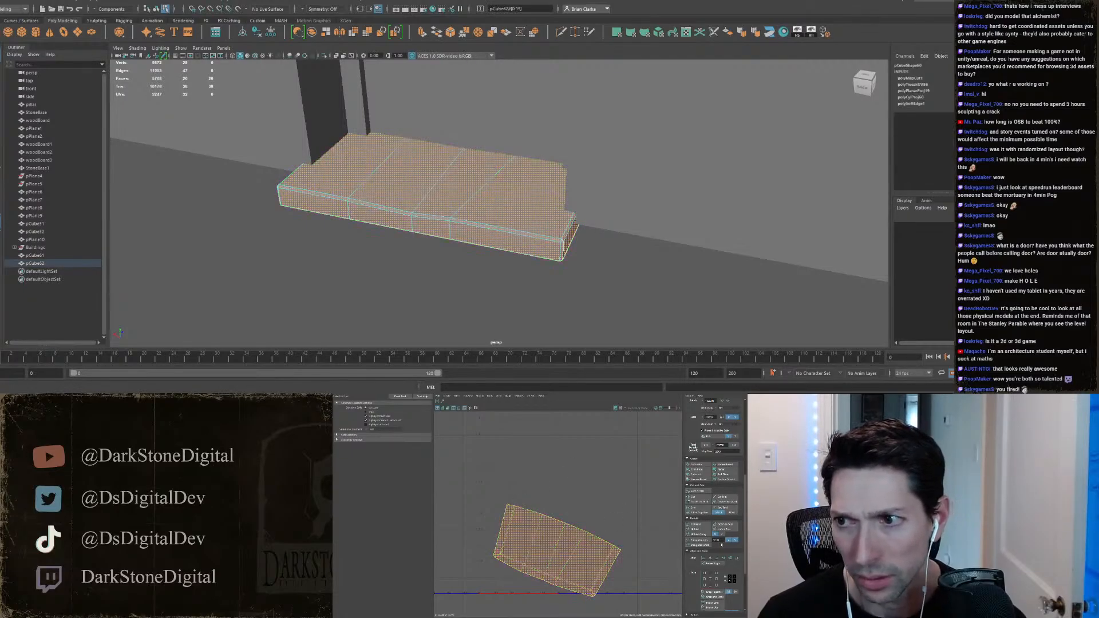
{"action": "scroll", "coordinate": [698, 510], "scroll_direction": "down", "scroll_amount": 1}
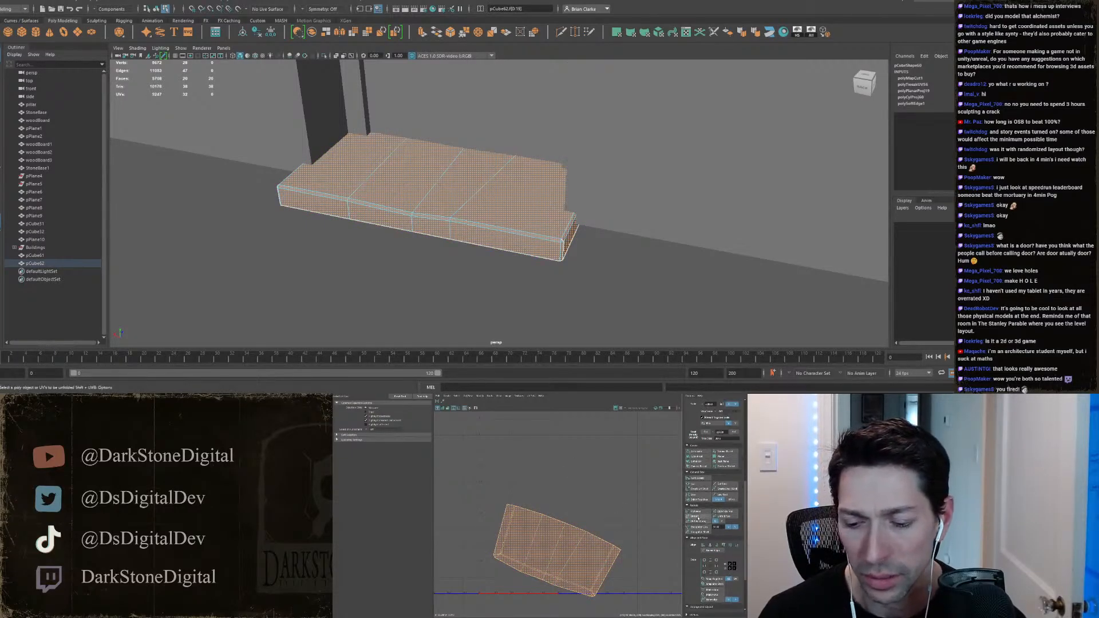
{"action": "left_click", "coordinate": [697, 516]}
{"action": "scroll", "coordinate": [698, 515], "scroll_direction": "down", "scroll_amount": 5}
{"action": "left_click", "coordinate": [697, 573]}
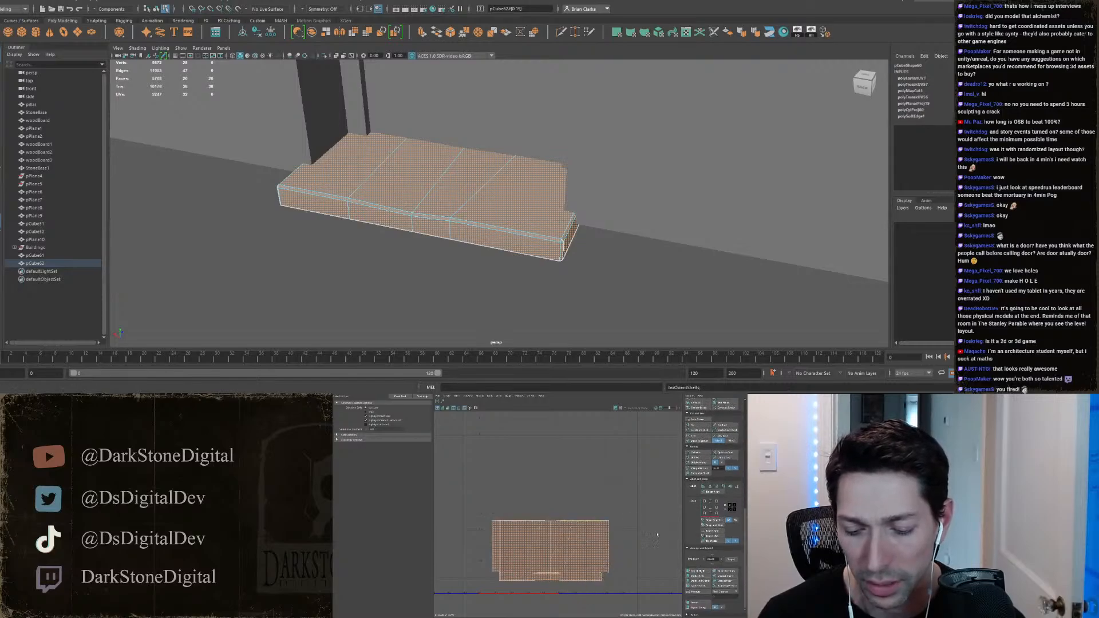
{"action": "left_click", "coordinate": [657, 535]}
Step: Clean up the doorstep object by centering its pivot, freezing its transformations and deleting its construction history
{"action": "right_click_drag", "start_coordinate": [486, 167], "coordinate": [528, 155]}
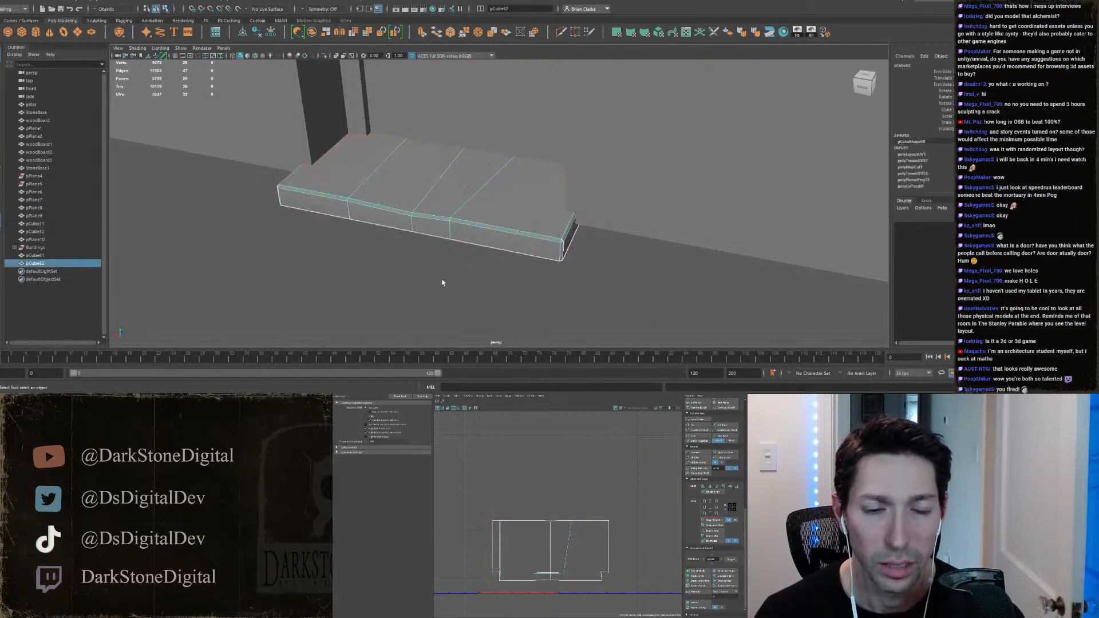
{"action": "left_click", "coordinate": [444, 283]}
{"action": "left_click_drag", "start_coordinate": [456, 284], "coordinate": [457, 211]}
{"action": "left_click_drag", "start_coordinate": [384, 225], "coordinate": [419, 233], "text": "alt"}
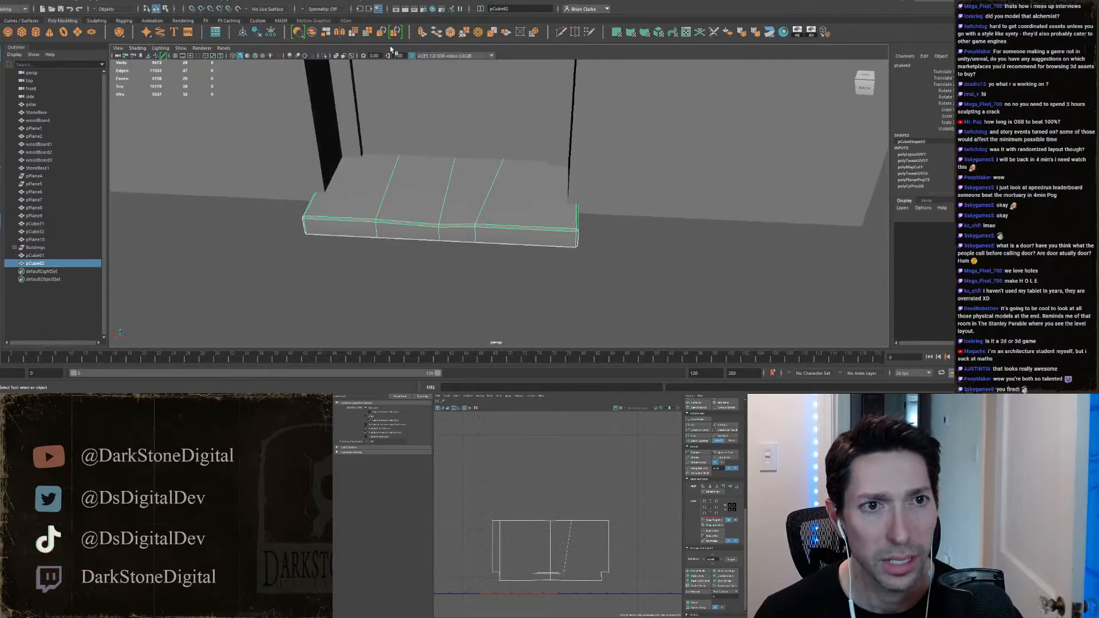
{"action": "left_click", "coordinate": [242, 34]}
{"action": "left_click", "coordinate": [271, 34]}
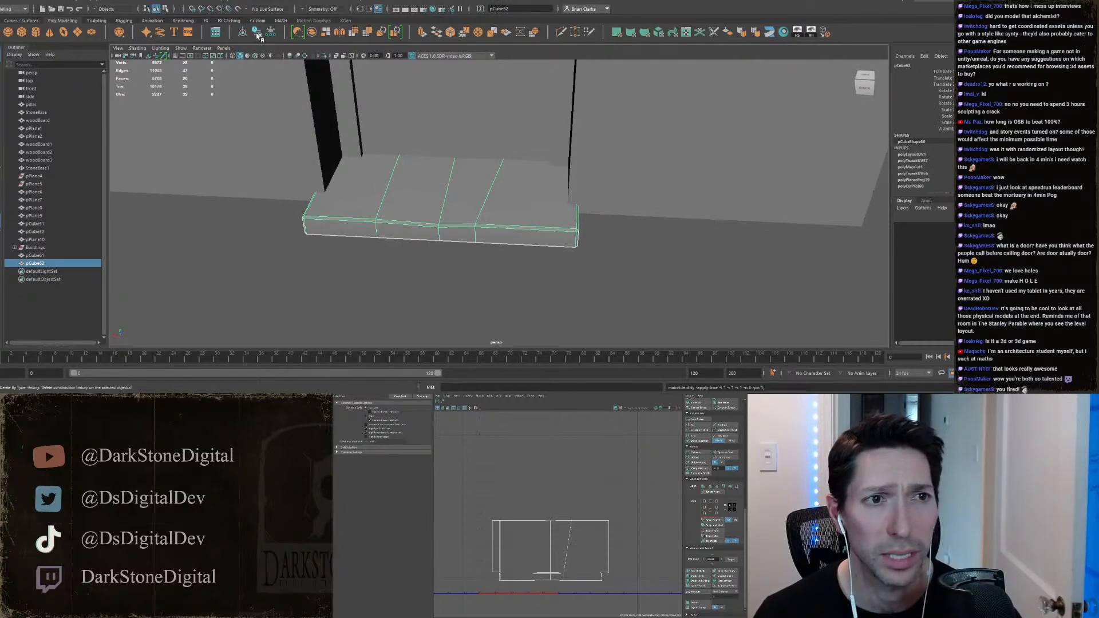
{"action": "left_click", "coordinate": [257, 33]}
{"action": "left_click", "coordinate": [270, 33]}
{"action": "left_click_drag", "start_coordinate": [424, 228], "coordinate": [543, 252], "text": "alt"}
{"action": "left_click", "coordinate": [465, 263]}
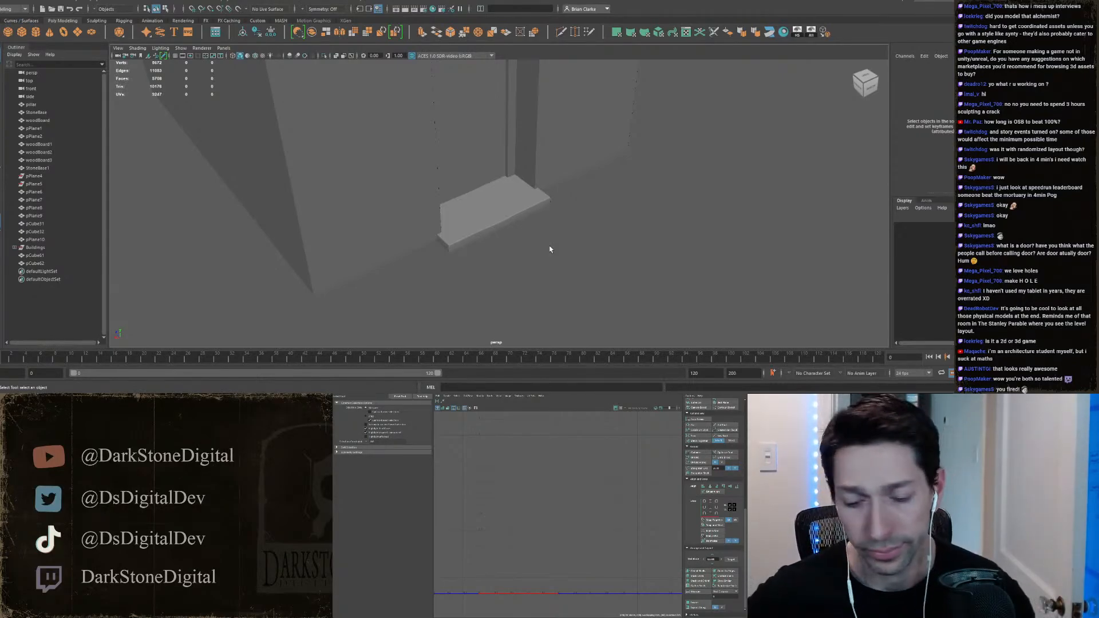
Step: Reselect the doorstep and repeat the history deletion and transformation freeze on it
{"action": "left_click", "coordinate": [512, 210]}
{"action": "right_click_drag", "start_coordinate": [568, 493], "coordinate": [557, 486]}
{"action": "left_click_drag", "start_coordinate": [559, 486], "coordinate": [593, 589]}
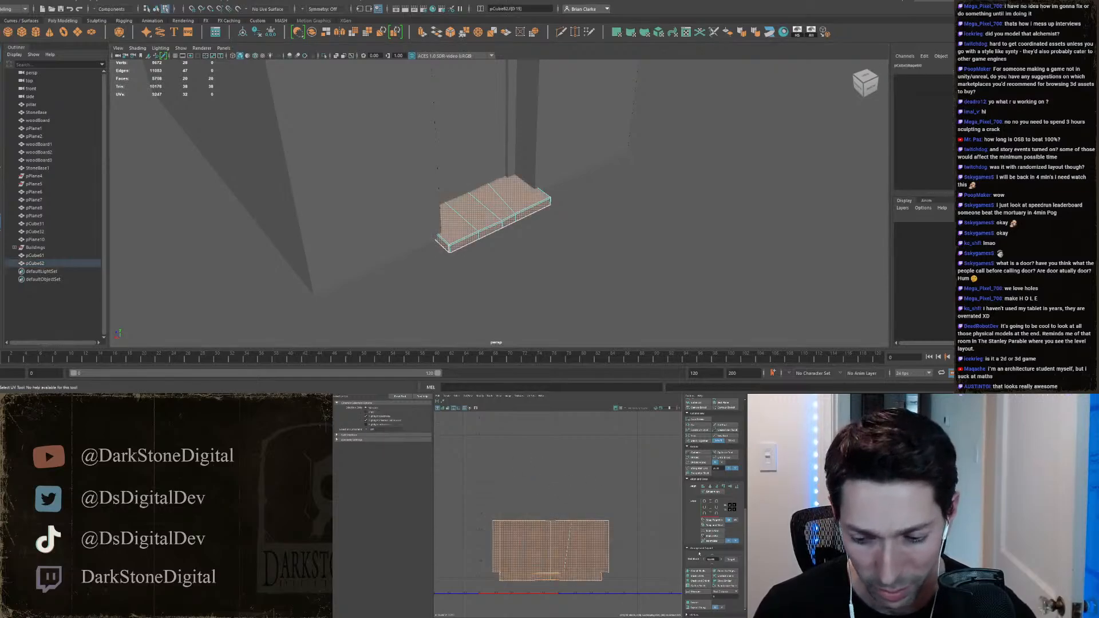
{"action": "scroll", "coordinate": [699, 524], "scroll_direction": "up", "scroll_amount": 3}
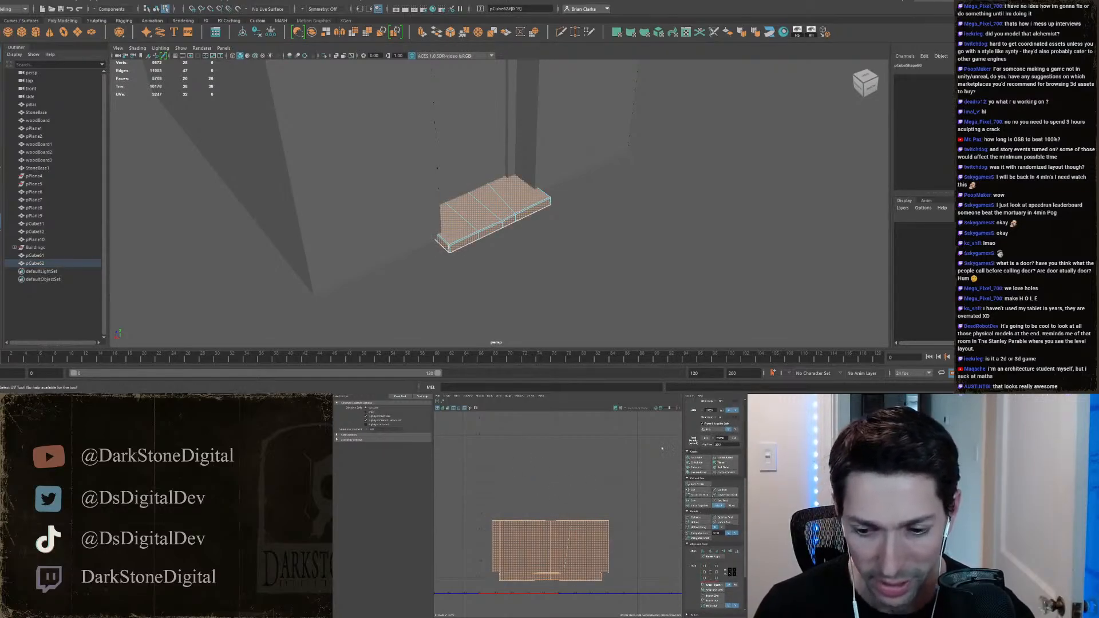
{"action": "right_click_drag", "start_coordinate": [505, 167], "coordinate": [559, 157]}
{"action": "left_click", "coordinate": [567, 248]}
{"action": "left_click_drag", "start_coordinate": [548, 267], "coordinate": [496, 220]}
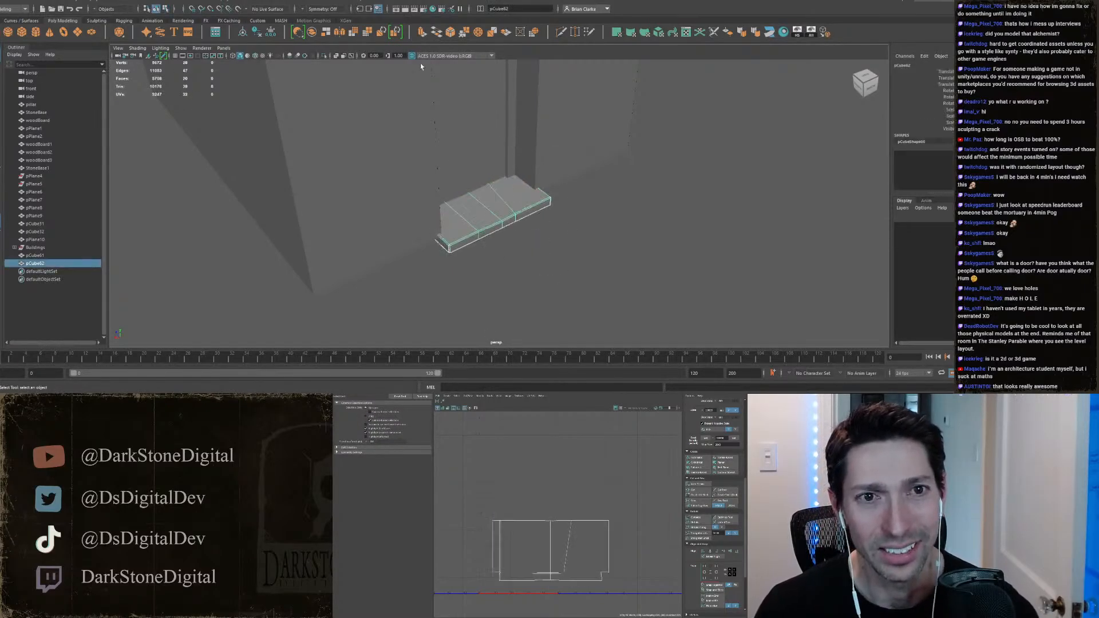
{"action": "left_click", "coordinate": [256, 32]}
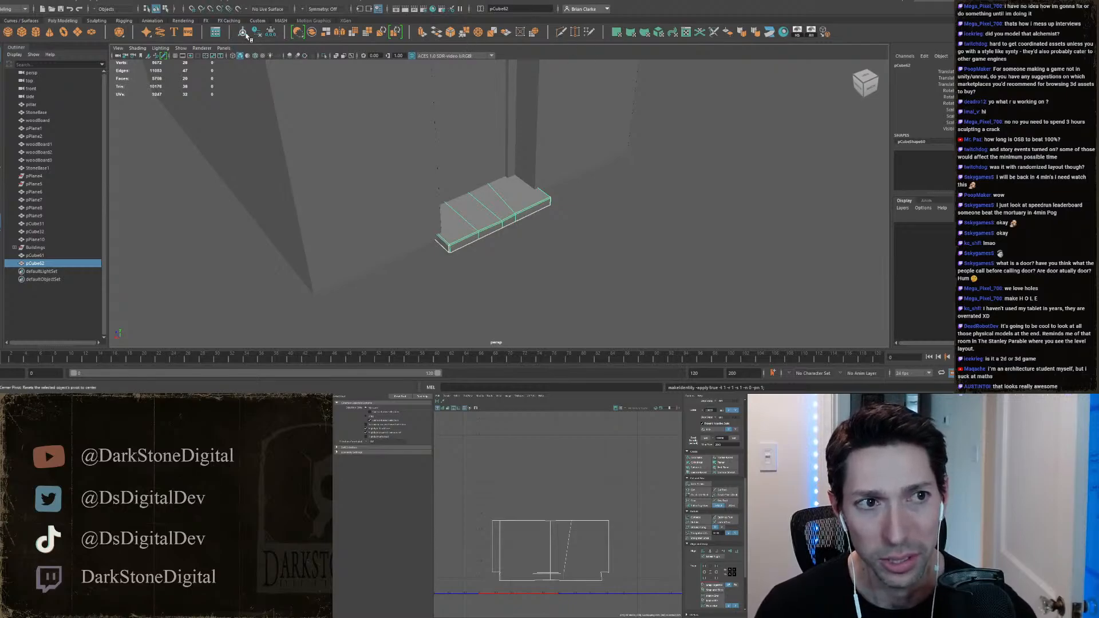
{"action": "left_click", "coordinate": [568, 260]}
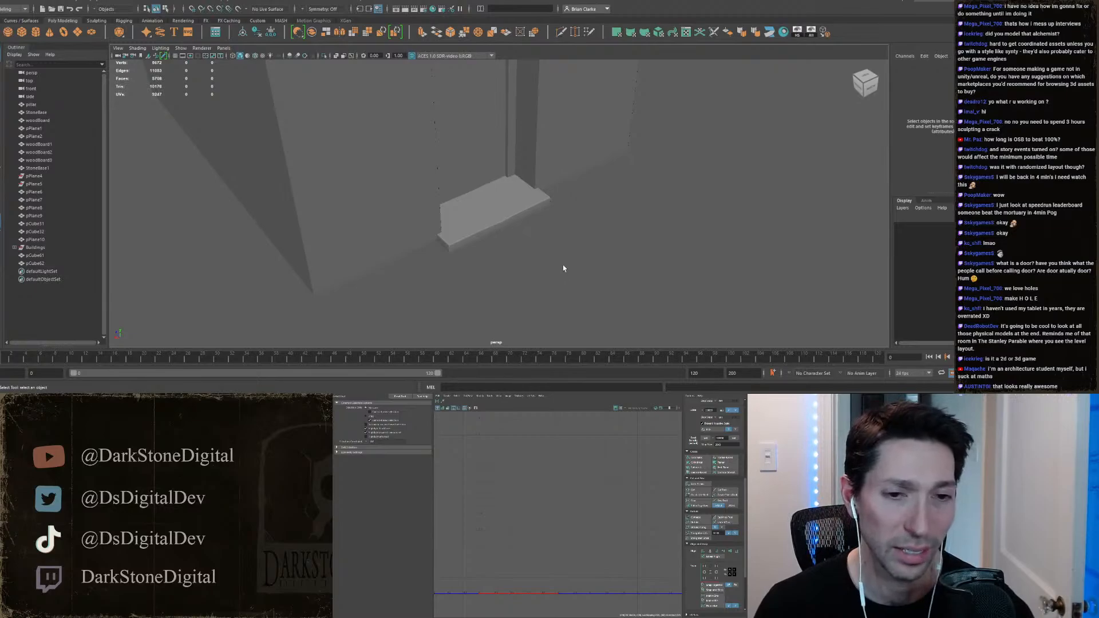
Step: Select the doorstep's UV shell and move it outside the 0–1 tile, then return to object selection
{"action": "left_click", "coordinate": [523, 212]}
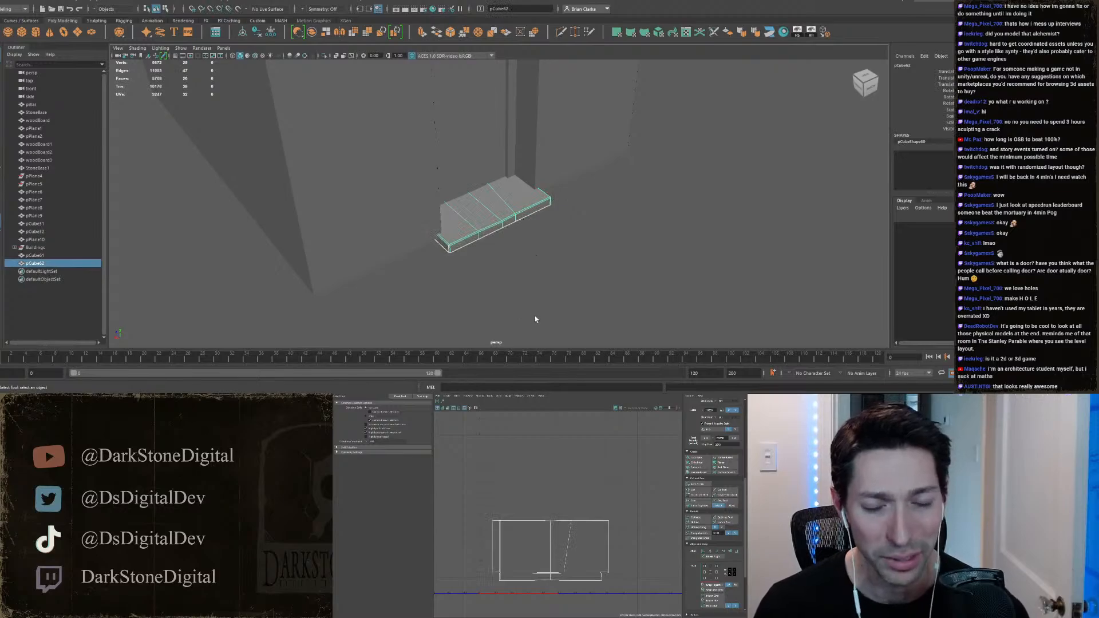
{"action": "right_click_drag", "start_coordinate": [574, 480], "coordinate": [558, 478]}
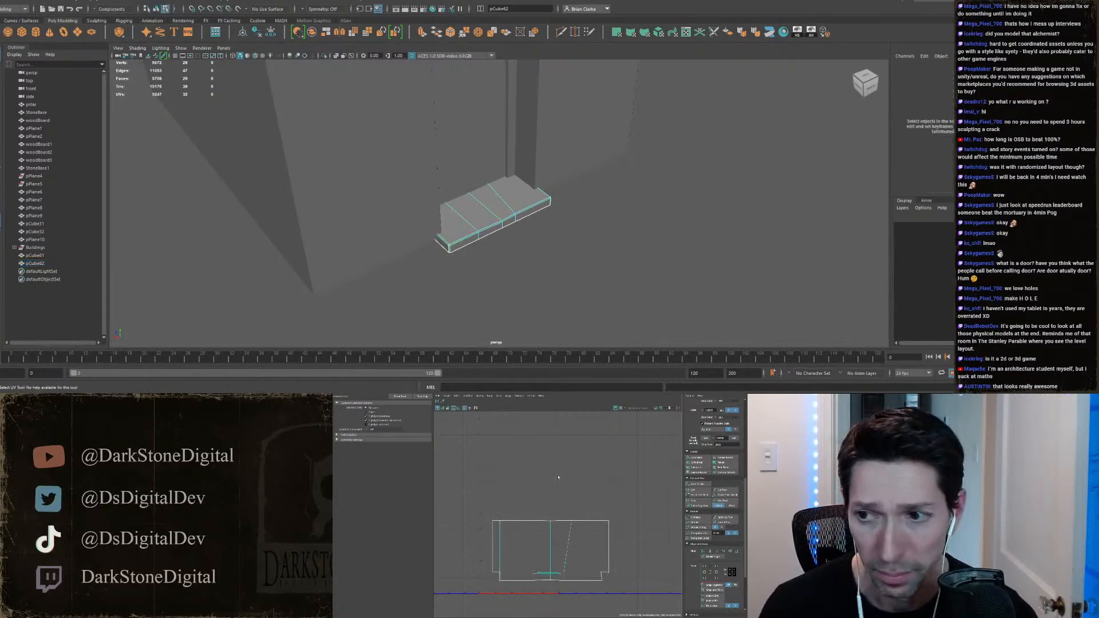
{"action": "left_click_drag", "start_coordinate": [567, 561], "coordinate": [568, 561]}
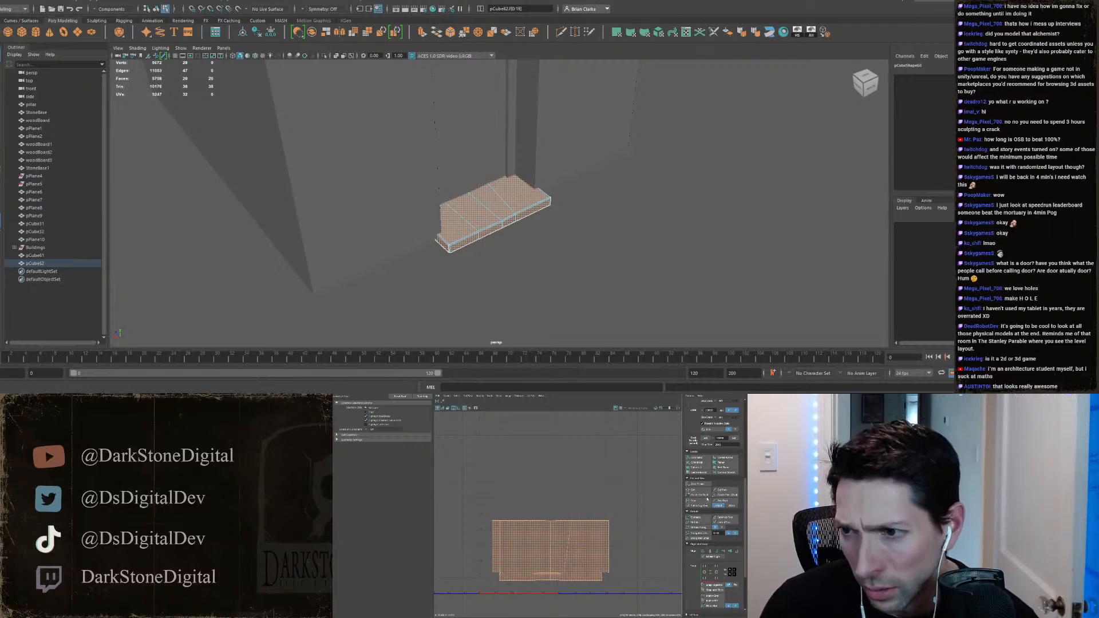
{"action": "scroll", "coordinate": [703, 497], "scroll_direction": "down", "scroll_amount": 1}
{"action": "scroll", "coordinate": [692, 493], "scroll_direction": "down", "scroll_amount": 1}
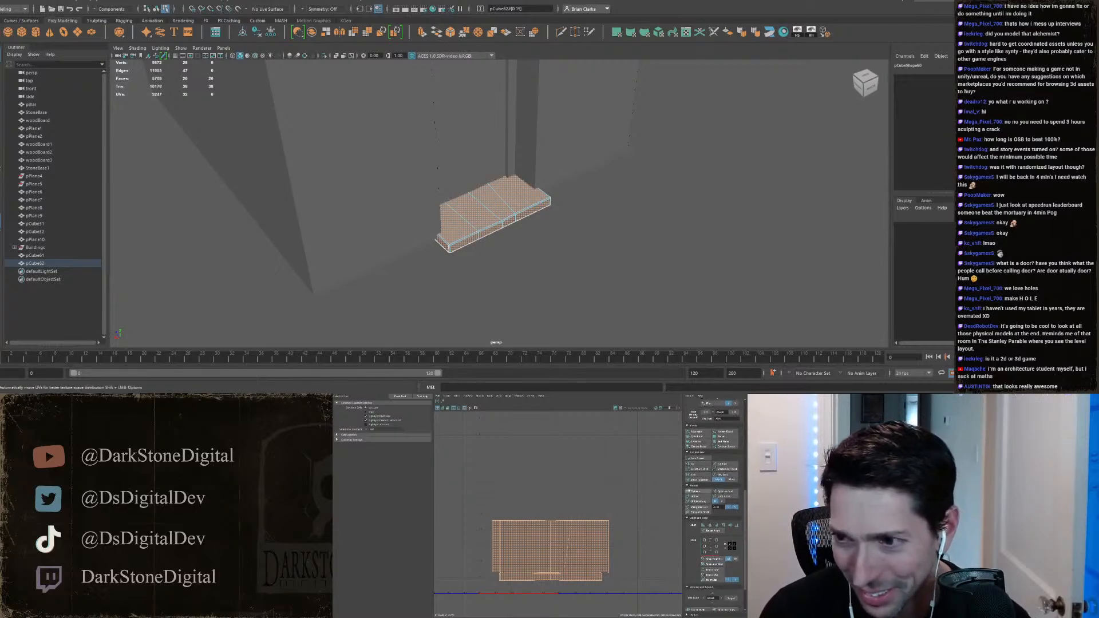
{"action": "scroll", "coordinate": [689, 492], "scroll_direction": "up", "scroll_amount": 2}
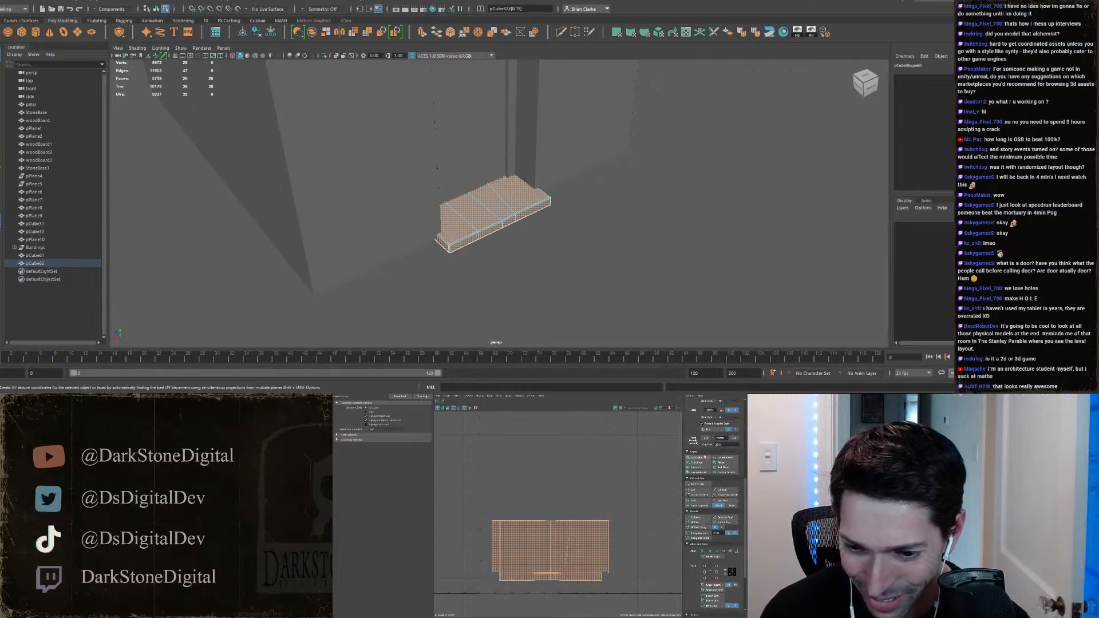
{"action": "scroll", "coordinate": [565, 564], "scroll_direction": "down", "scroll_amount": 4}
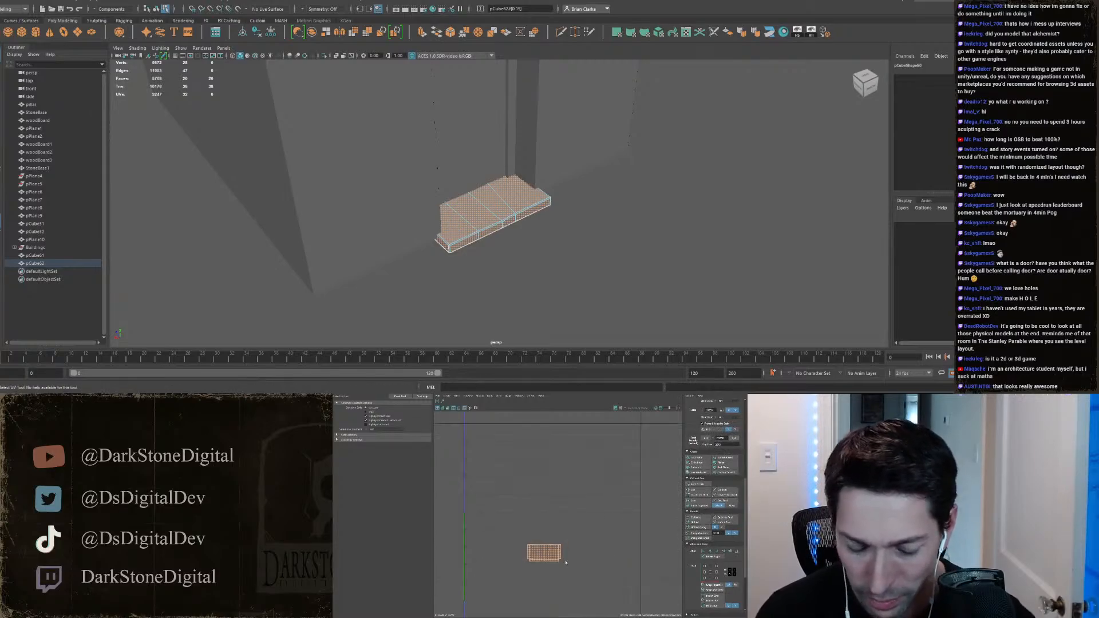
{"action": "scroll", "coordinate": [575, 561], "scroll_direction": "up", "scroll_amount": 6}
{"action": "key", "text": "w"}
{"action": "scroll", "coordinate": [525, 539], "scroll_direction": "down", "scroll_amount": 8}
{"action": "left_click_drag", "start_coordinate": [525, 544], "coordinate": [582, 572]}
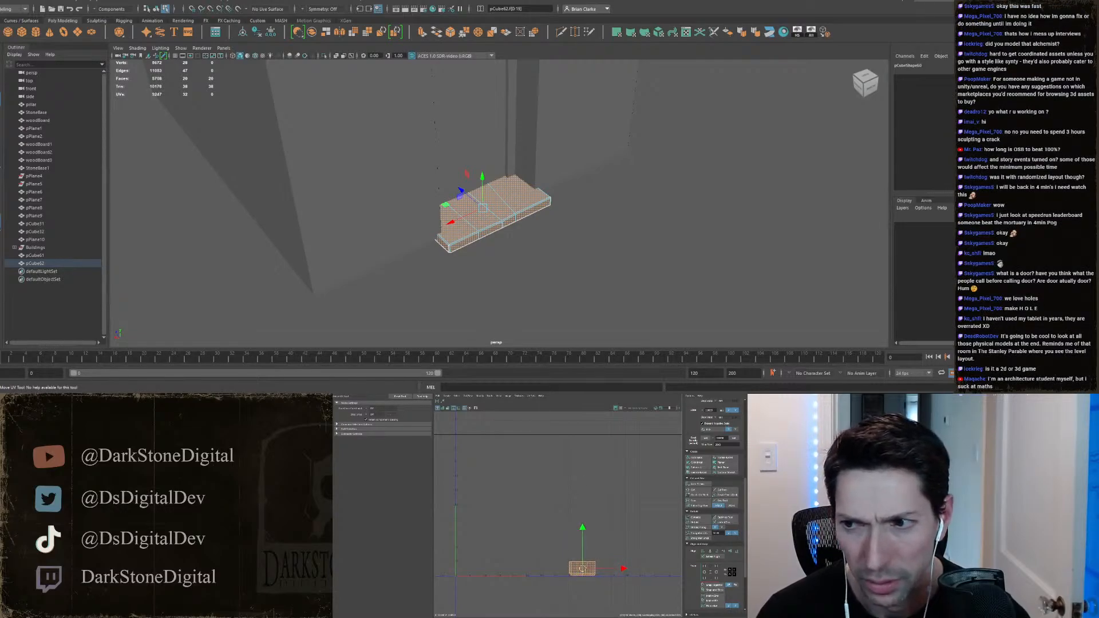
{"action": "right_click_drag", "start_coordinate": [494, 213], "coordinate": [536, 172]}
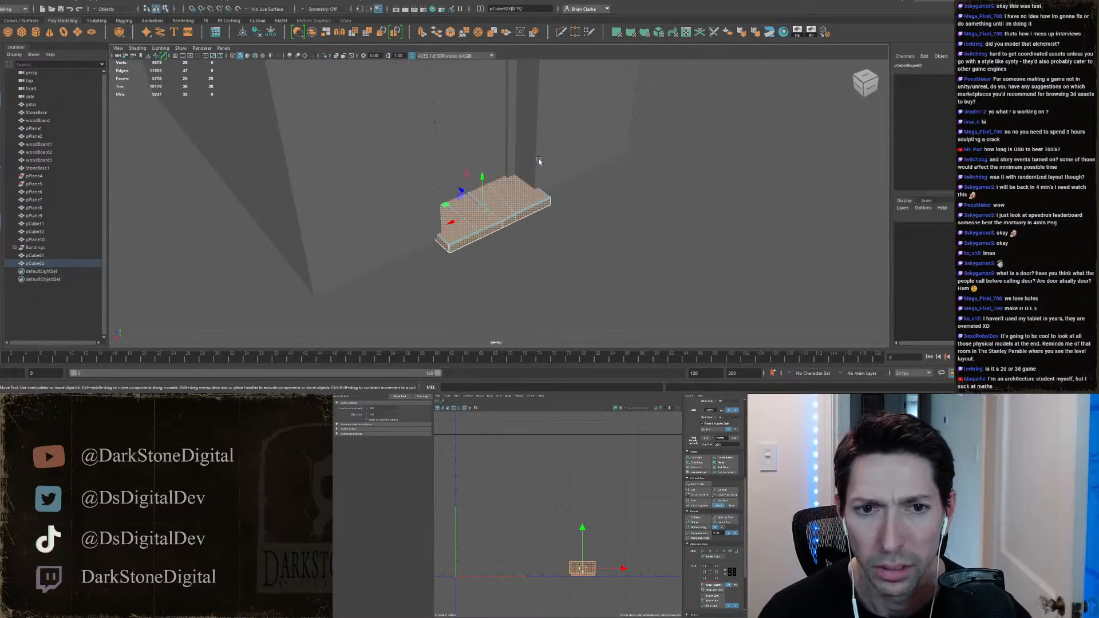
{"action": "left_click", "coordinate": [581, 213]}
Step: Select the building and examine its doorway in the front orthographic and perspective views
{"action": "scroll", "coordinate": [584, 218], "scroll_direction": "down", "scroll_amount": 5}
{"action": "left_click_drag", "start_coordinate": [586, 219], "coordinate": [490, 202], "text": "alt"}
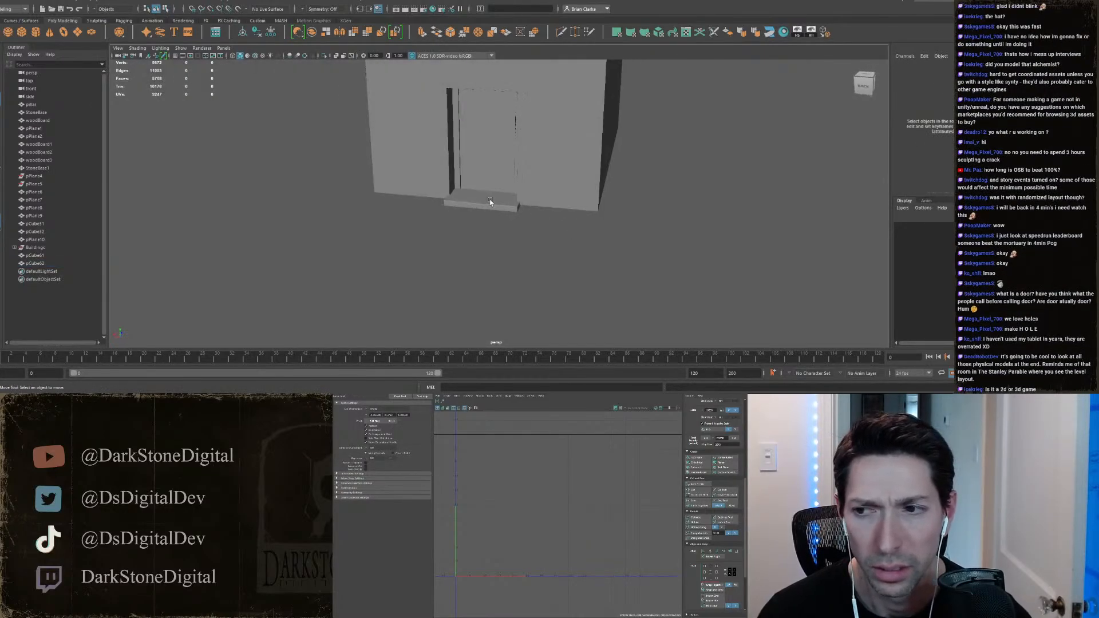
{"action": "left_click", "coordinate": [456, 167]}
{"action": "scroll", "coordinate": [486, 180], "scroll_direction": "up", "scroll_amount": 3}
{"action": "key", "text": "space"}
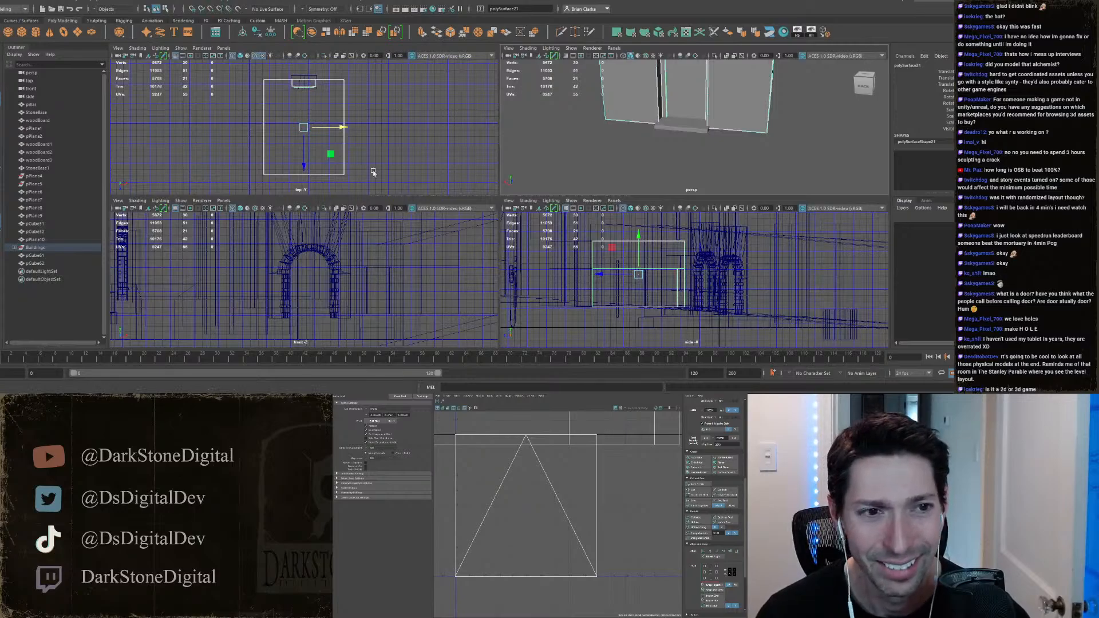
{"action": "key", "text": "space"}
{"action": "key", "text": "space"}
{"action": "key", "text": "space"}
{"action": "key", "text": "f"}
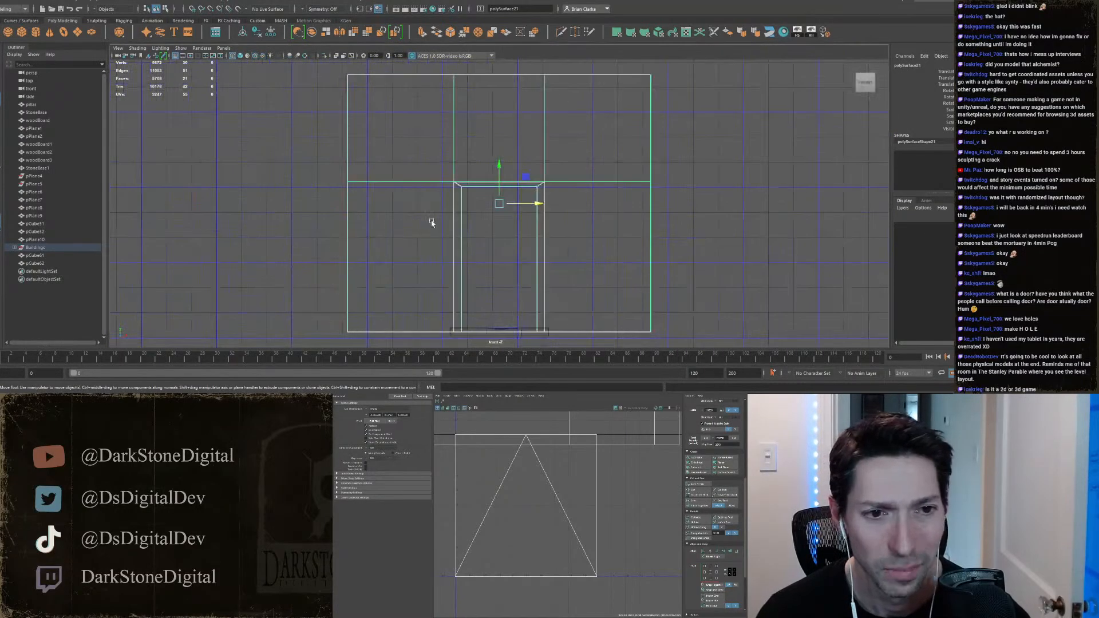
{"action": "right_click_drag", "start_coordinate": [432, 223], "coordinate": [527, 263], "text": "alt"}
{"action": "middle_click_drag", "start_coordinate": [526, 263], "coordinate": [484, 201], "text": "alt"}
{"action": "right_click_drag", "start_coordinate": [483, 201], "coordinate": [480, 179], "text": "alt"}
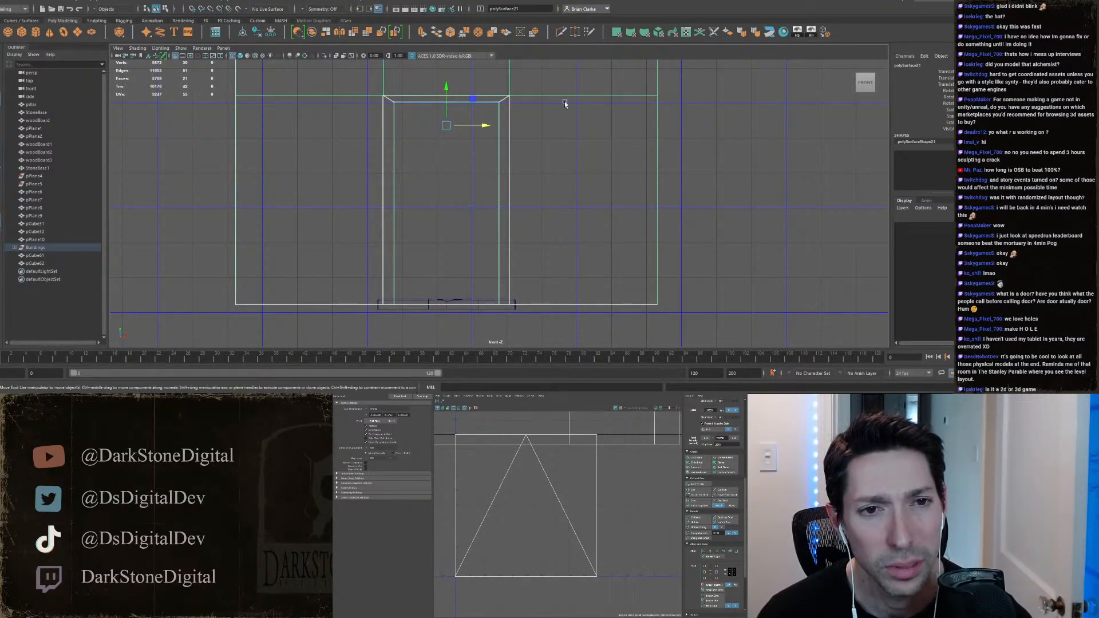
{"action": "key", "text": "space"}
{"action": "key", "text": "space"}
{"action": "left_click_drag", "start_coordinate": [650, 88], "coordinate": [589, 131], "text": "alt"}
{"action": "middle_click_drag", "start_coordinate": [441, 114], "coordinate": [501, 159], "text": "alt"}
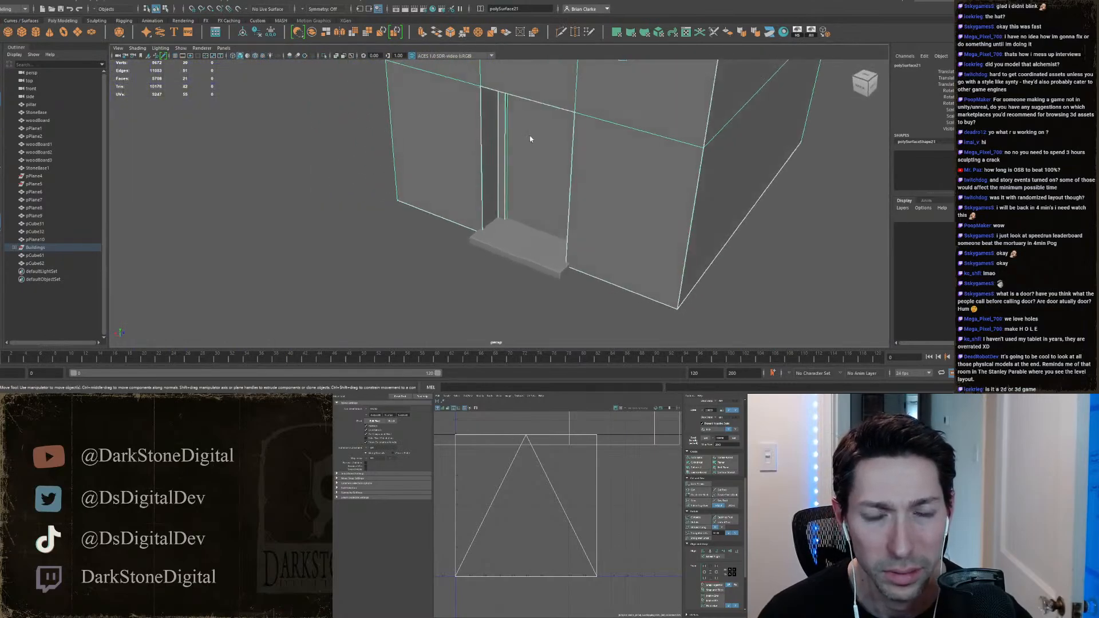
Step: Apply a planar UV projection to the recessed door face and move its shell clear of the building's other UVs
{"action": "right_click_drag", "start_coordinate": [530, 140], "coordinate": [533, 144]}
{"action": "left_click", "coordinate": [533, 144]}
{"action": "left_click_drag", "start_coordinate": [533, 144], "coordinate": [555, 137], "text": "alt"}
{"action": "key", "text": "space"}
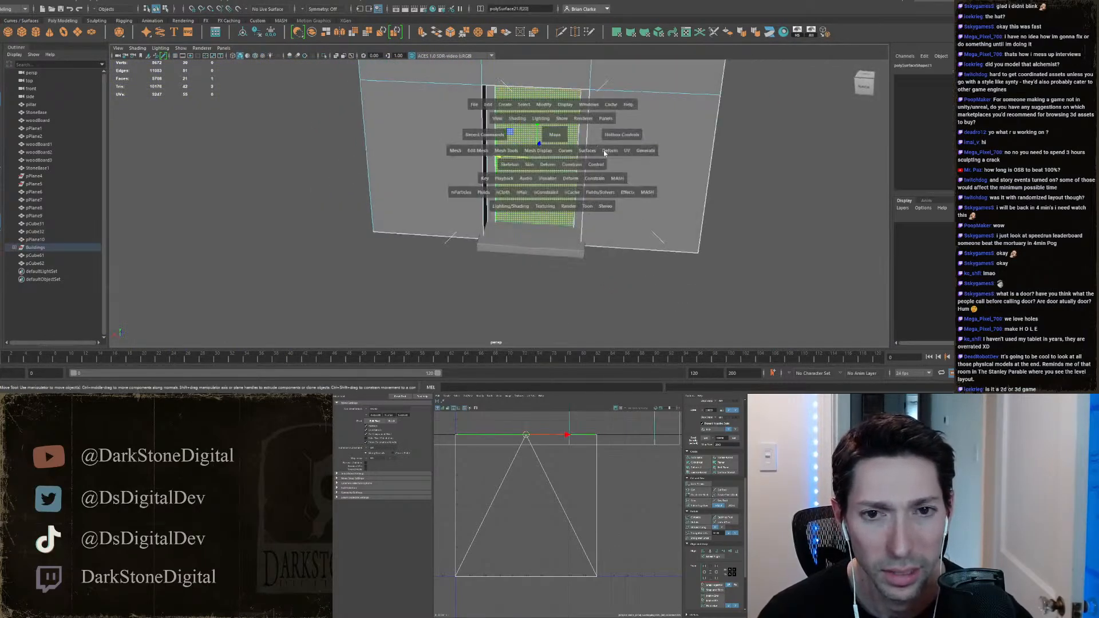
{"action": "left_click", "coordinate": [627, 152]}
{"action": "left_click", "coordinate": [641, 248]}
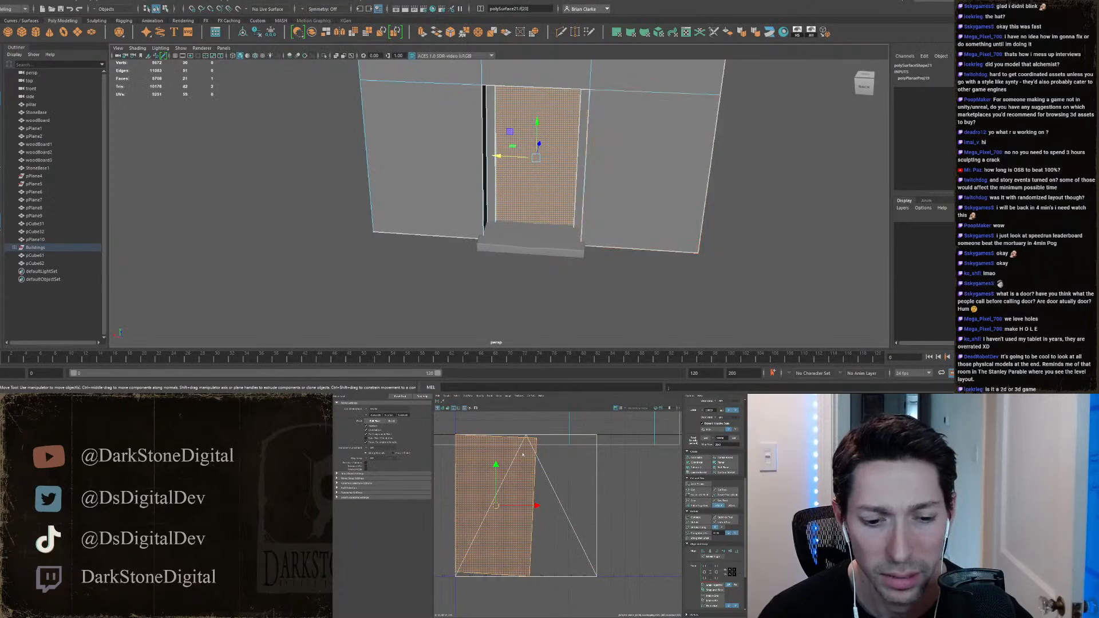
{"action": "left_click_drag", "start_coordinate": [507, 485], "coordinate": [633, 545]}
{"action": "right_click_drag", "start_coordinate": [624, 520], "coordinate": [605, 520]}
Step: Select all building faces except the recessed door face and apply an automatic UV projection to them
{"action": "mouse_move", "coordinate": [636, 157]}
{"action": "right_mouse_down"}
{"action": "mouse_move", "coordinate": [637, 146]}
{"action": "mouse_move", "coordinate": [633, 179]}
{"action": "right_mouse_up"}
{"action": "double_click", "coordinate": [642, 163]}
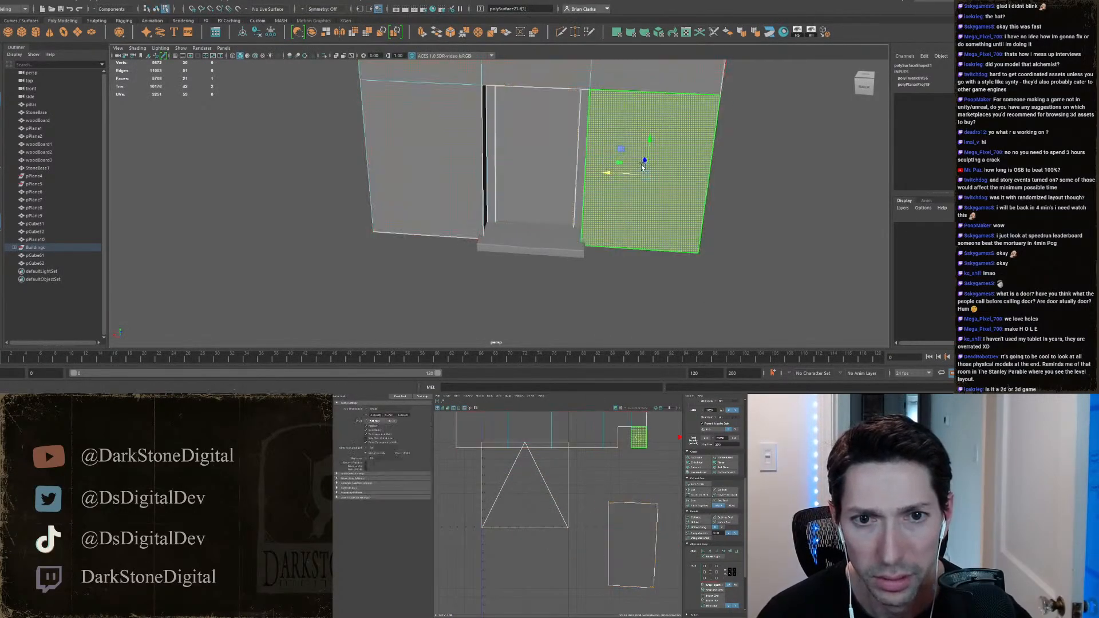
{"action": "left_click", "coordinate": [555, 171], "text": "ctrl"}
{"action": "left_click_drag", "start_coordinate": [755, 171], "coordinate": [676, 206], "text": "alt"}
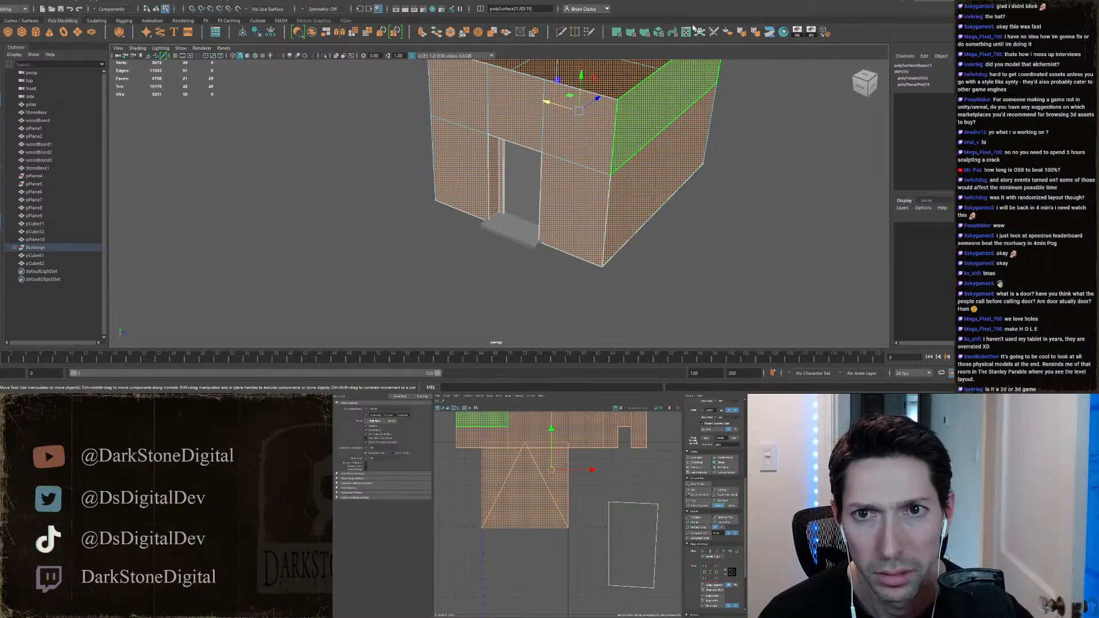
{"action": "left_click", "coordinate": [660, 35]}
{"action": "right_click_drag", "start_coordinate": [627, 140], "coordinate": [655, 118]}
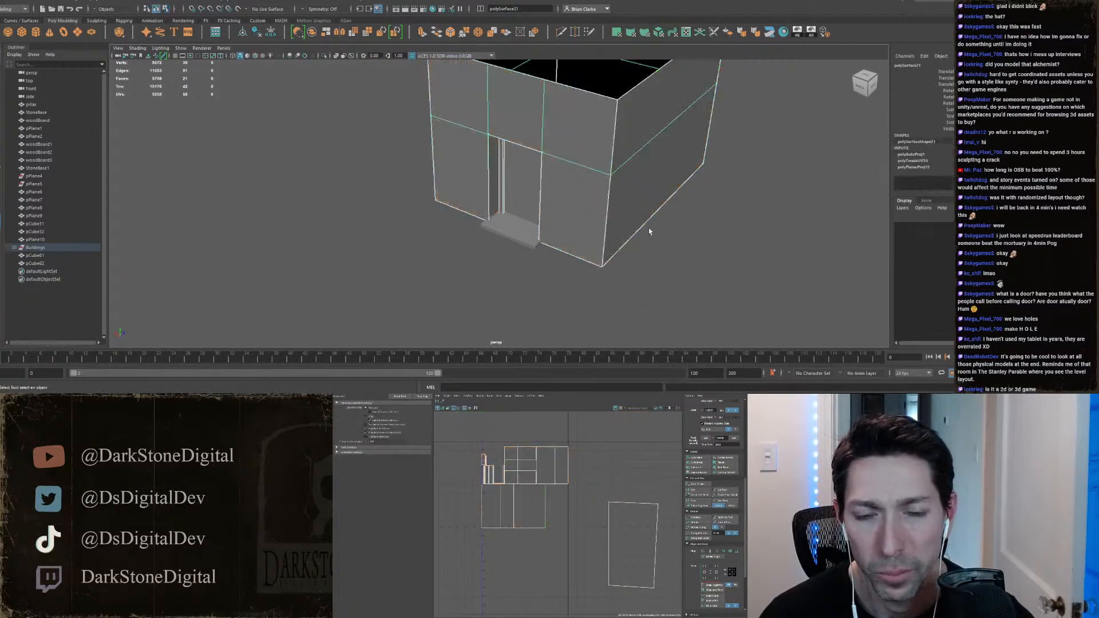
Step: Select the building's wall UV shells, optimize them and apply the preset texel density
{"action": "right_click_drag", "start_coordinate": [559, 418], "coordinate": [559, 435]}
{"action": "left_click_drag", "start_coordinate": [586, 423], "coordinate": [457, 553]}
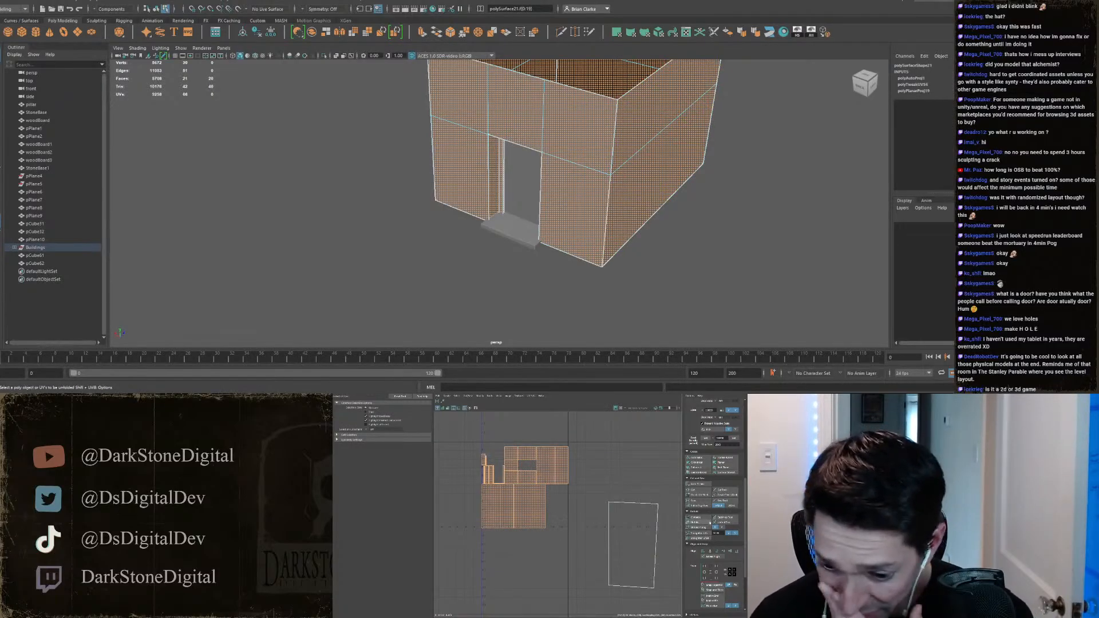
{"action": "left_click", "coordinate": [707, 523]}
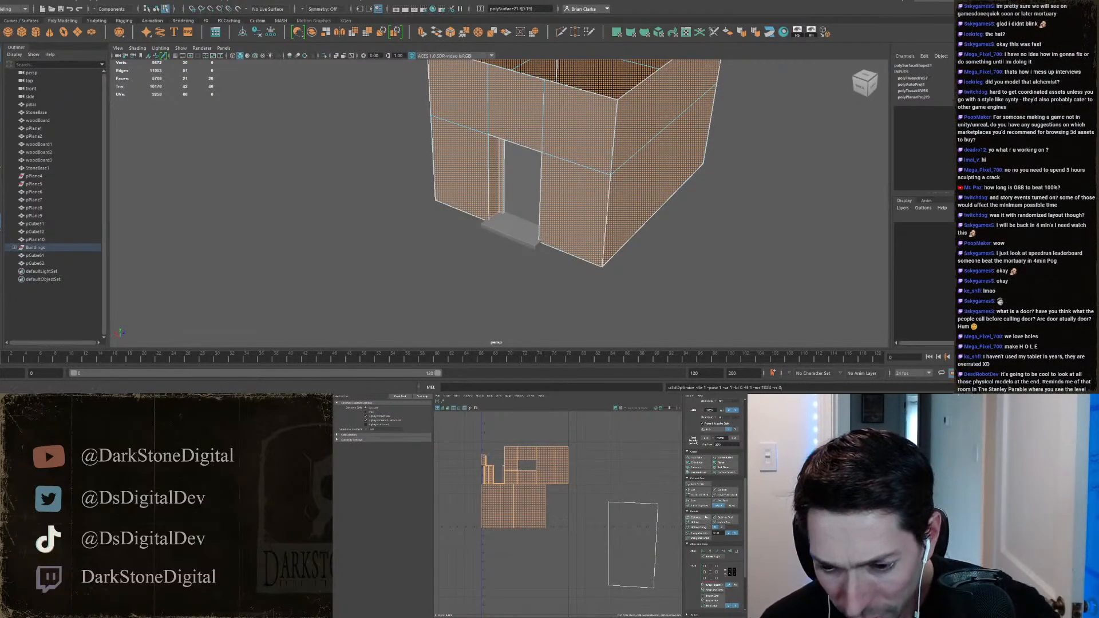
{"action": "left_click", "coordinate": [733, 438]}
Step: Move the wall UV shells away from the door face's shell toward negative U, and select the door shell
{"action": "scroll", "coordinate": [533, 495], "scroll_direction": "down", "scroll_amount": 3}
{"action": "scroll", "coordinate": [529, 497], "scroll_direction": "up", "scroll_amount": 3}
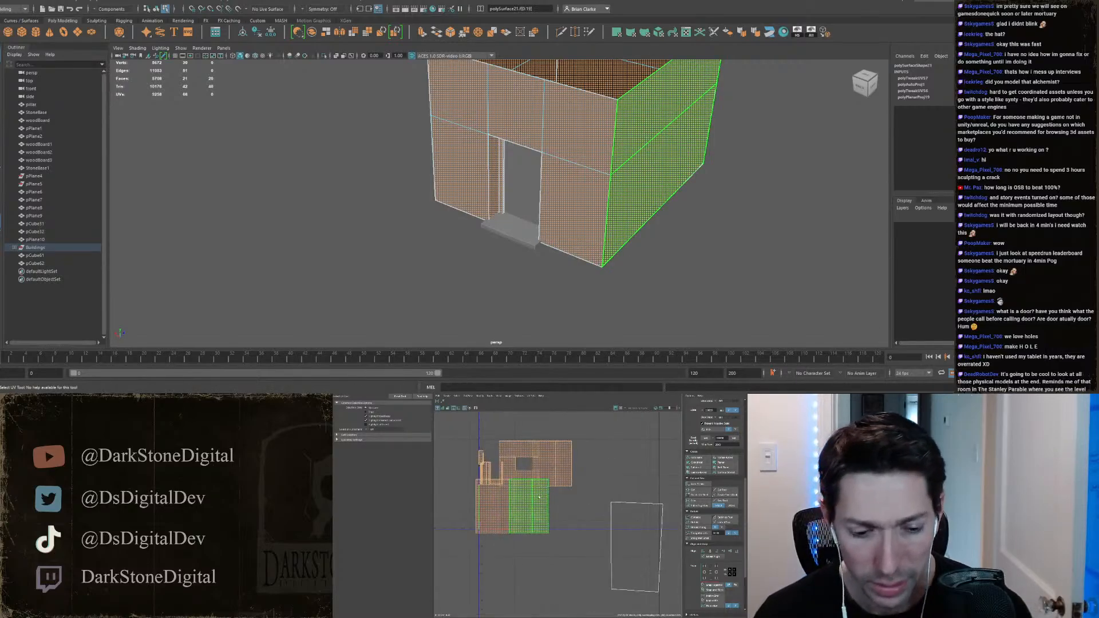
{"action": "key", "text": "w"}
{"action": "left_click_drag", "start_coordinate": [526, 486], "coordinate": [395, 502]}
{"action": "left_click", "coordinate": [651, 585]}
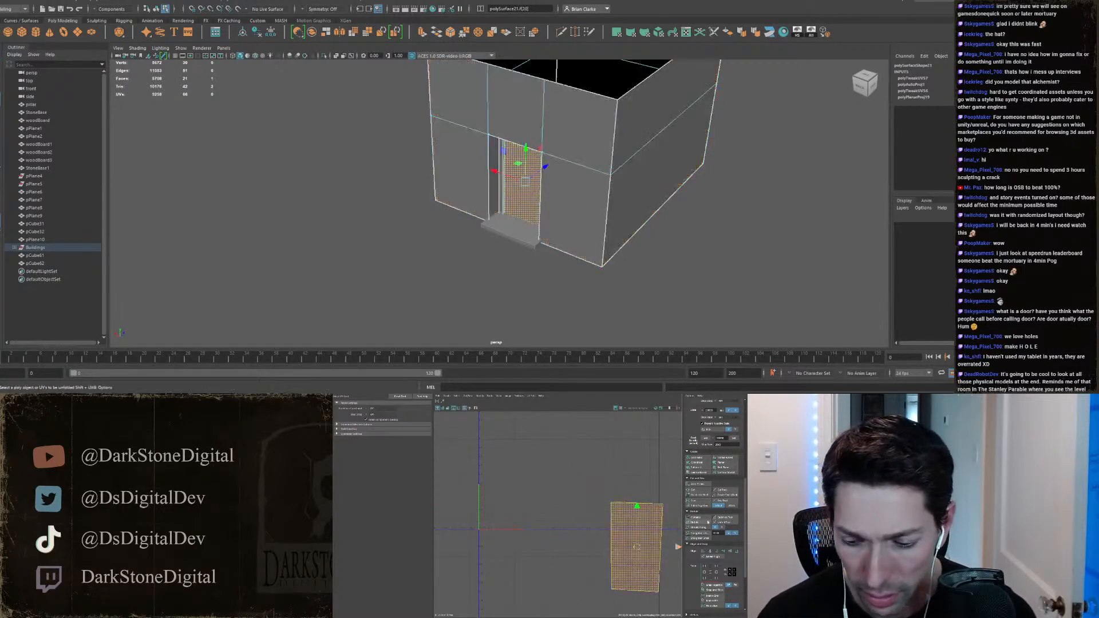
Step: Straighten and orient the door's UV shell, apply the preset texel density and move it to the UV origin
{"action": "left_click", "coordinate": [696, 522]}
{"action": "left_click", "coordinate": [696, 518]}
{"action": "scroll", "coordinate": [698, 533], "scroll_direction": "down", "scroll_amount": 3}
{"action": "left_click", "coordinate": [700, 570]}
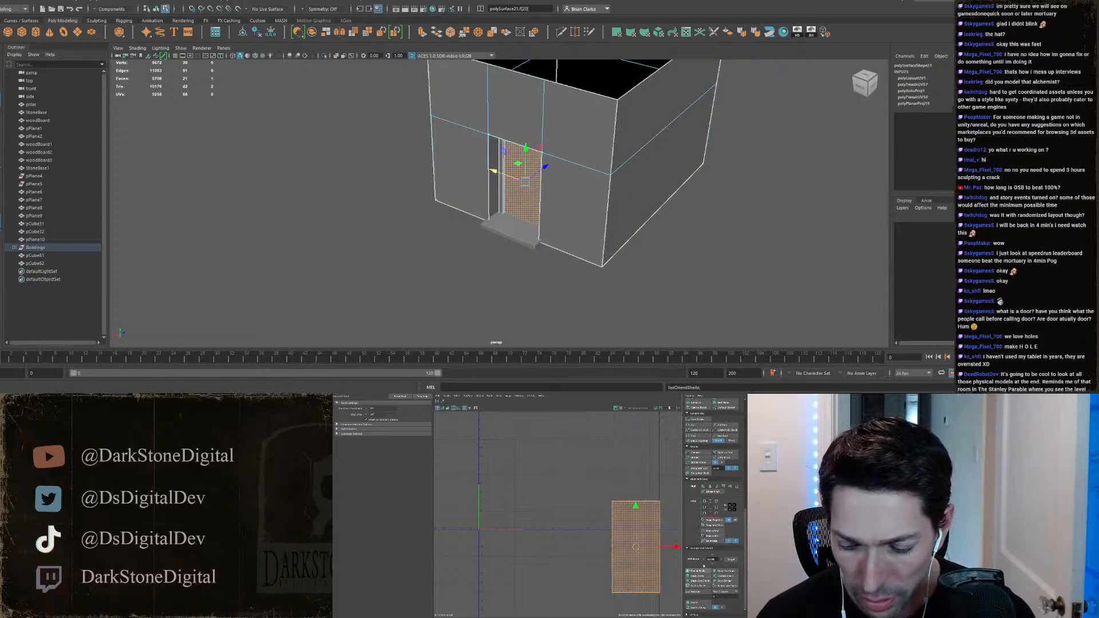
{"action": "scroll", "coordinate": [713, 498], "scroll_direction": "up", "scroll_amount": 5}
{"action": "left_click", "coordinate": [734, 438]}
{"action": "left_click_drag", "start_coordinate": [636, 545], "coordinate": [487, 519]}
Step: Select the building and the doorstep together so both objects' UV shells can be edited side by side
{"action": "right_click_drag", "start_coordinate": [521, 165], "coordinate": [560, 151]}
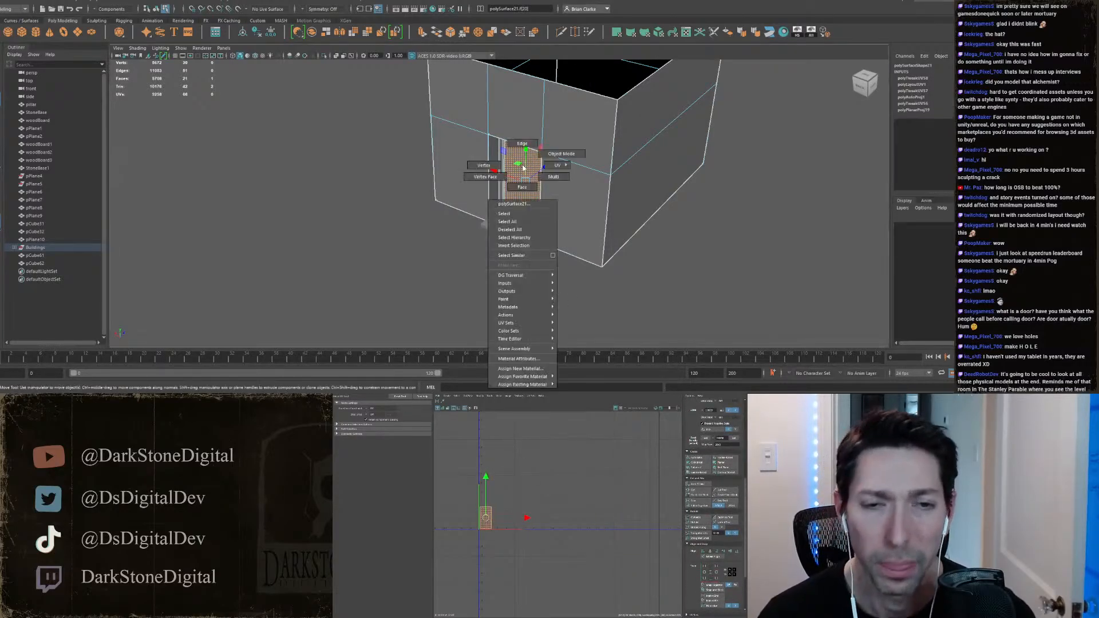
{"action": "left_click", "coordinate": [693, 235]}
{"action": "left_click_drag", "start_coordinate": [683, 266], "coordinate": [491, 172]}
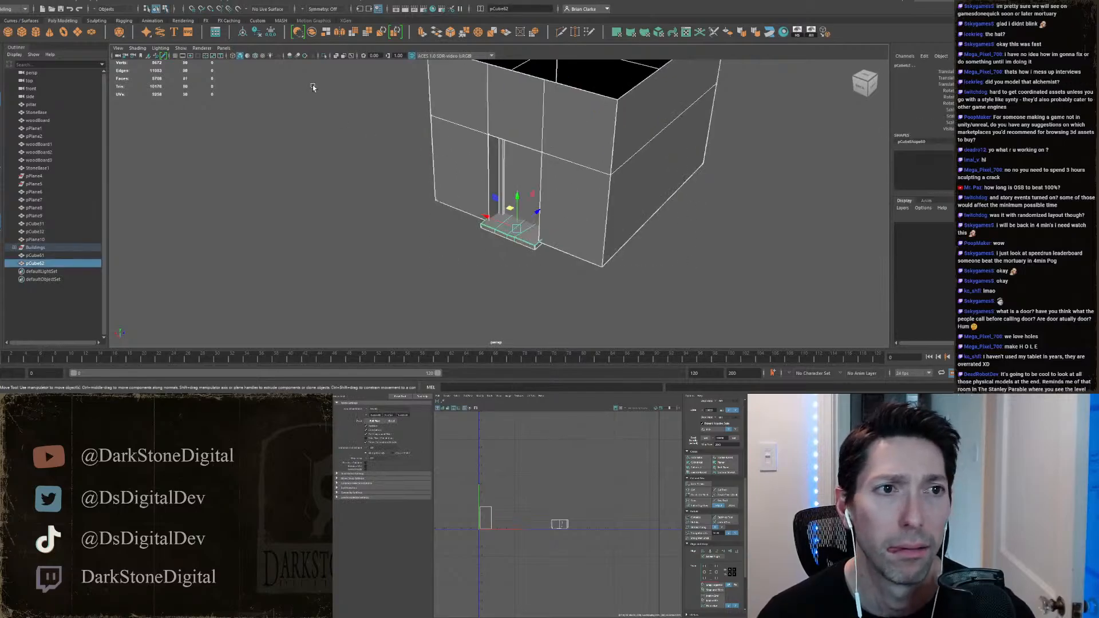
{"action": "left_click", "coordinate": [350, 213]}
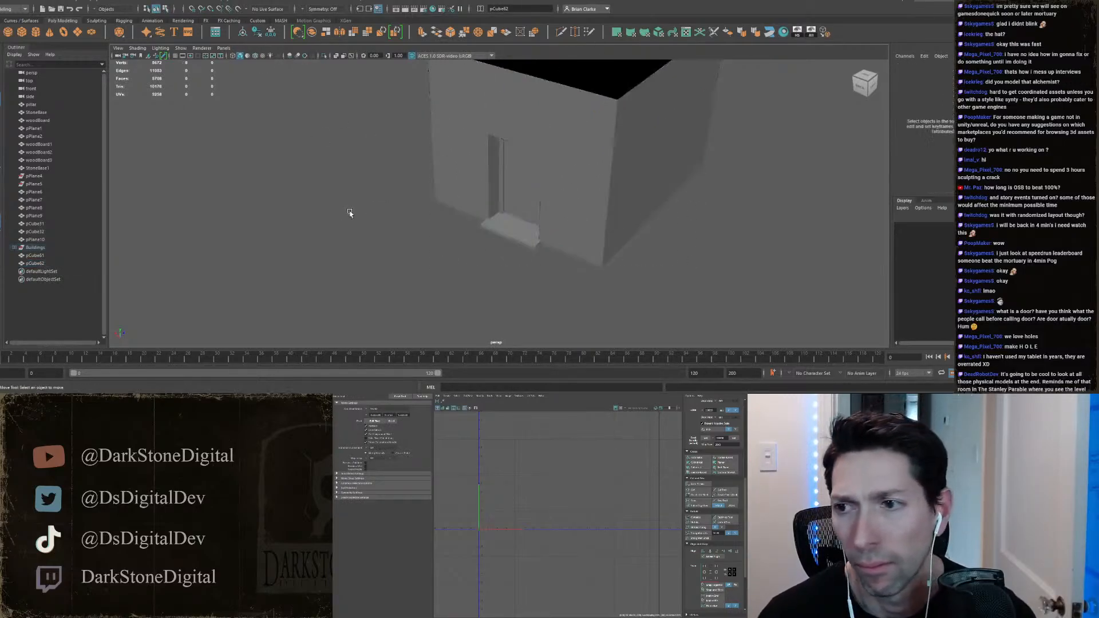
{"action": "left_click_drag", "start_coordinate": [349, 213], "coordinate": [478, 240], "text": "alt"}
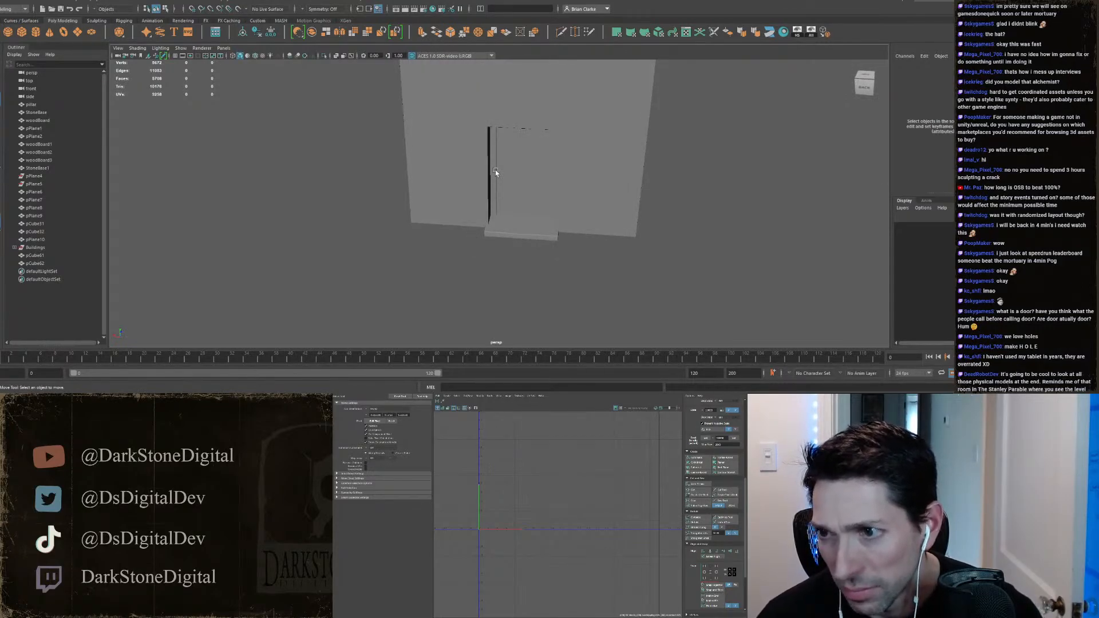
{"action": "left_click", "coordinate": [519, 231]}
{"action": "scroll", "coordinate": [519, 232], "scroll_direction": "up", "scroll_amount": 3}
{"action": "left_click_drag", "start_coordinate": [519, 232], "coordinate": [541, 229], "text": "alt"}
{"action": "left_click", "coordinate": [516, 165]}
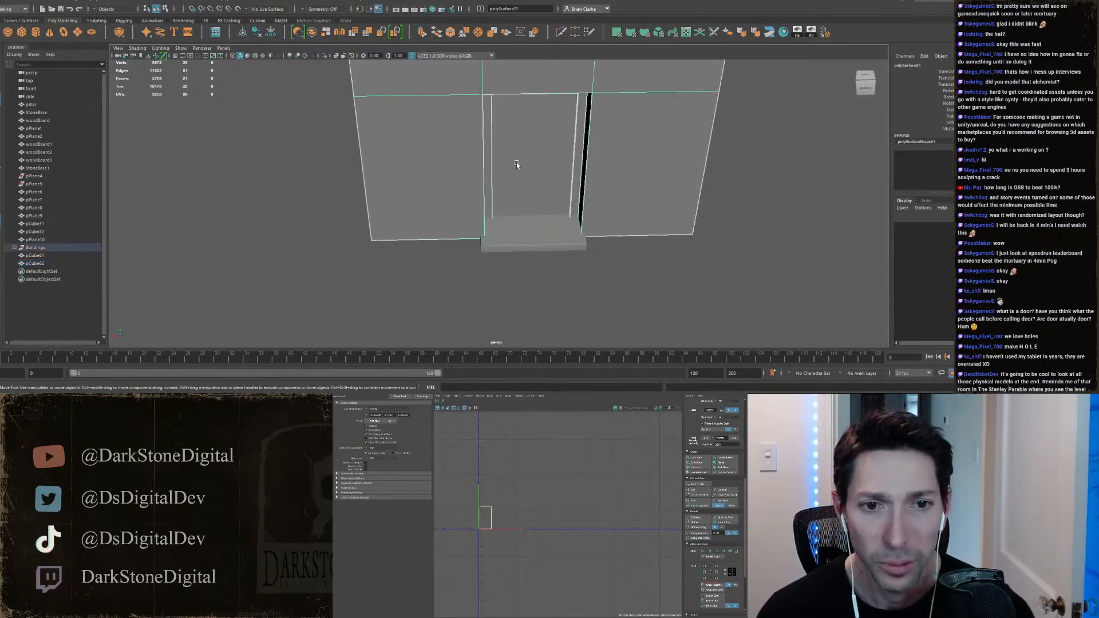
{"action": "left_click", "coordinate": [539, 235], "text": "shift"}
{"action": "scroll", "coordinate": [527, 497], "scroll_direction": "up", "scroll_amount": 3}
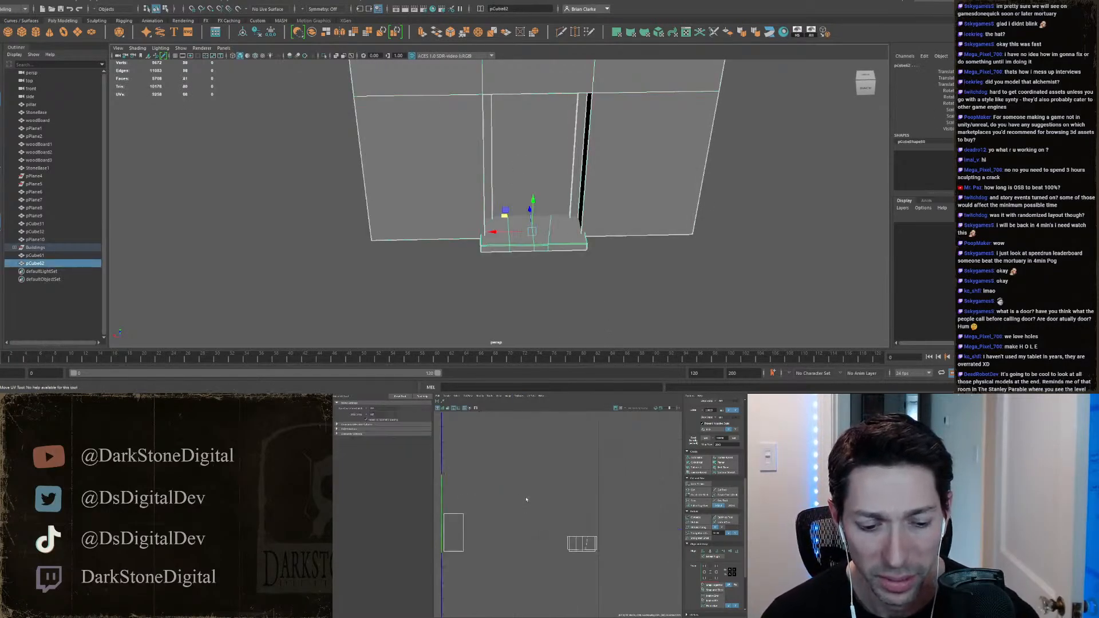
Step: Move the door's UV shell directly above the doorstep's shell, with their edges touching and one side flush
{"action": "right_click_drag", "start_coordinate": [522, 499], "coordinate": [499, 502]}
{"action": "left_click", "coordinate": [454, 533]}
{"action": "left_click_drag", "start_coordinate": [454, 533], "coordinate": [588, 515]}
{"action": "scroll", "coordinate": [598, 526], "scroll_direction": "up", "scroll_amount": 3}
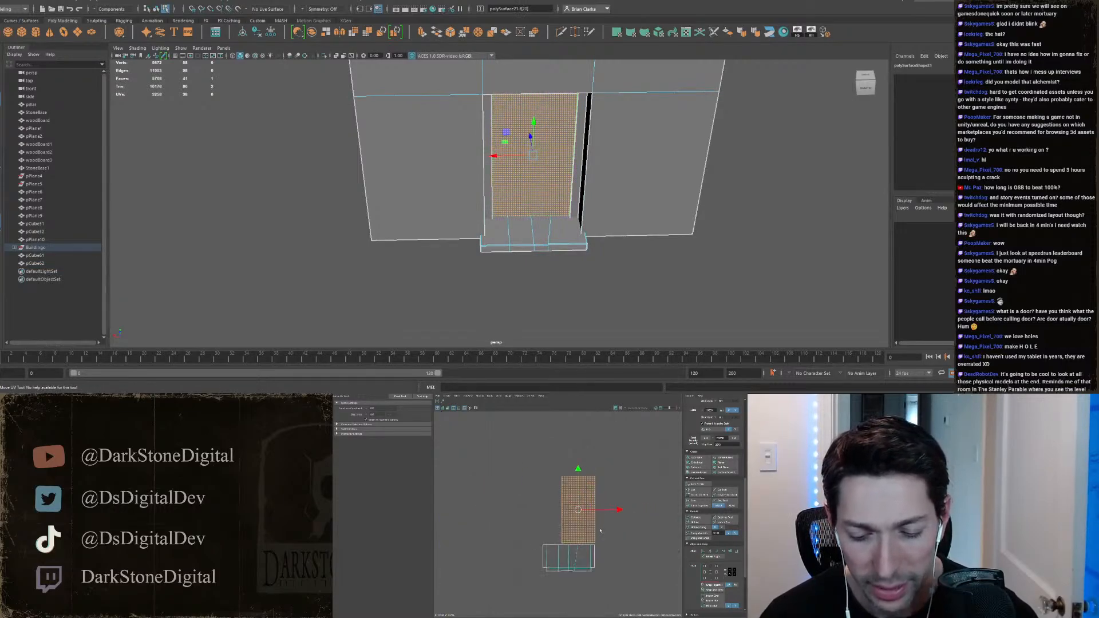
{"action": "left_click", "coordinate": [593, 577]}
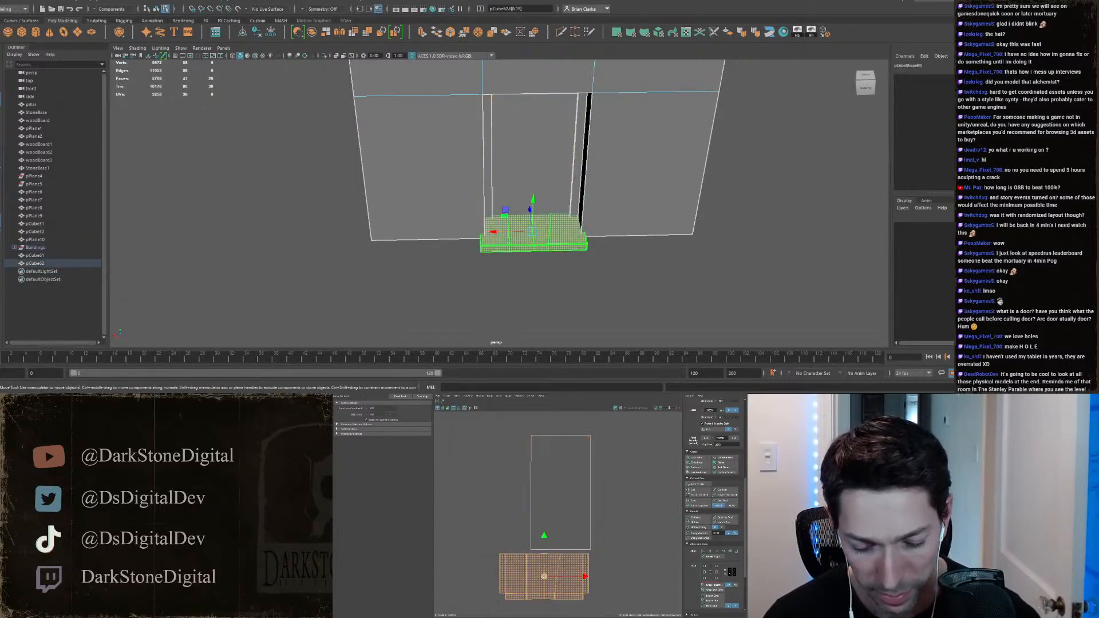
{"action": "left_click_drag", "start_coordinate": [543, 576], "coordinate": [546, 580]}
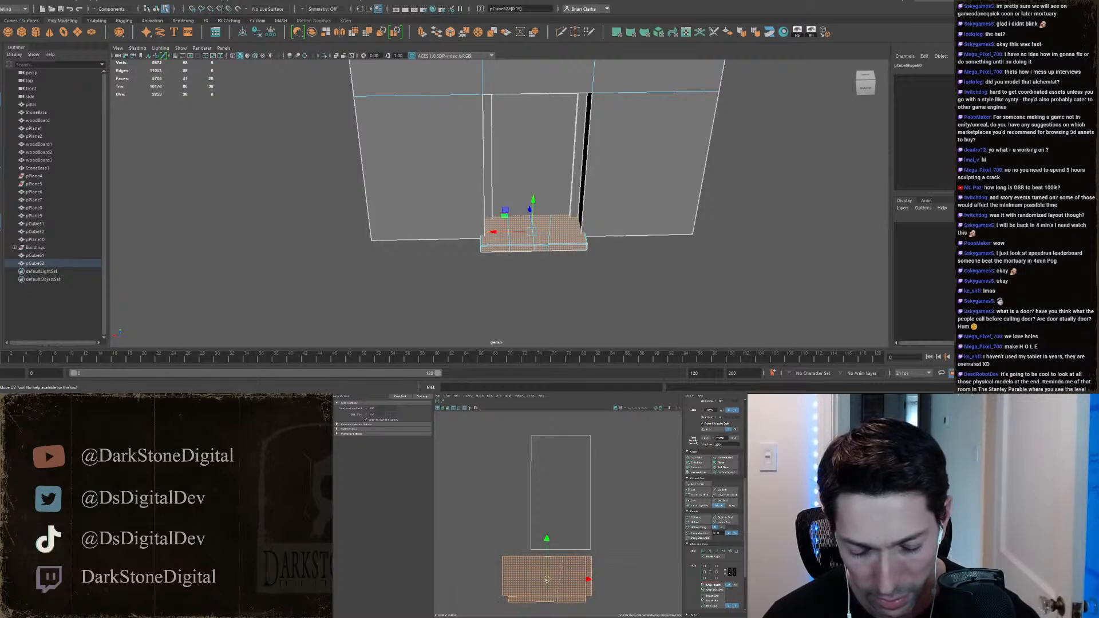
{"action": "left_click", "coordinate": [561, 477]}
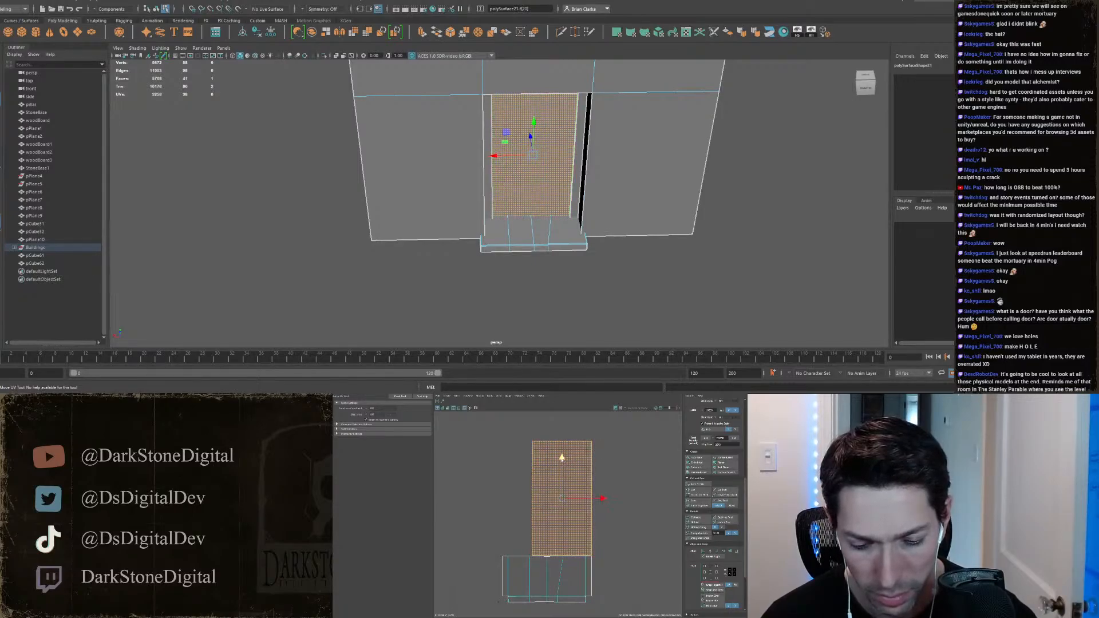
{"action": "left_click", "coordinate": [613, 467]}
Step: Select the building in object mode and examine its doorway and doorstep from several angles
{"action": "scroll", "coordinate": [613, 467], "scroll_direction": "down", "scroll_amount": 5}
{"action": "right_click_drag", "start_coordinate": [552, 167], "coordinate": [594, 157]}
{"action": "left_click", "coordinate": [748, 225]}
{"action": "left_click_drag", "start_coordinate": [748, 225], "coordinate": [693, 272], "text": "alt"}
{"action": "left_click", "coordinate": [585, 202]}
{"action": "left_click_drag", "start_coordinate": [585, 202], "coordinate": [539, 234], "text": "alt"}
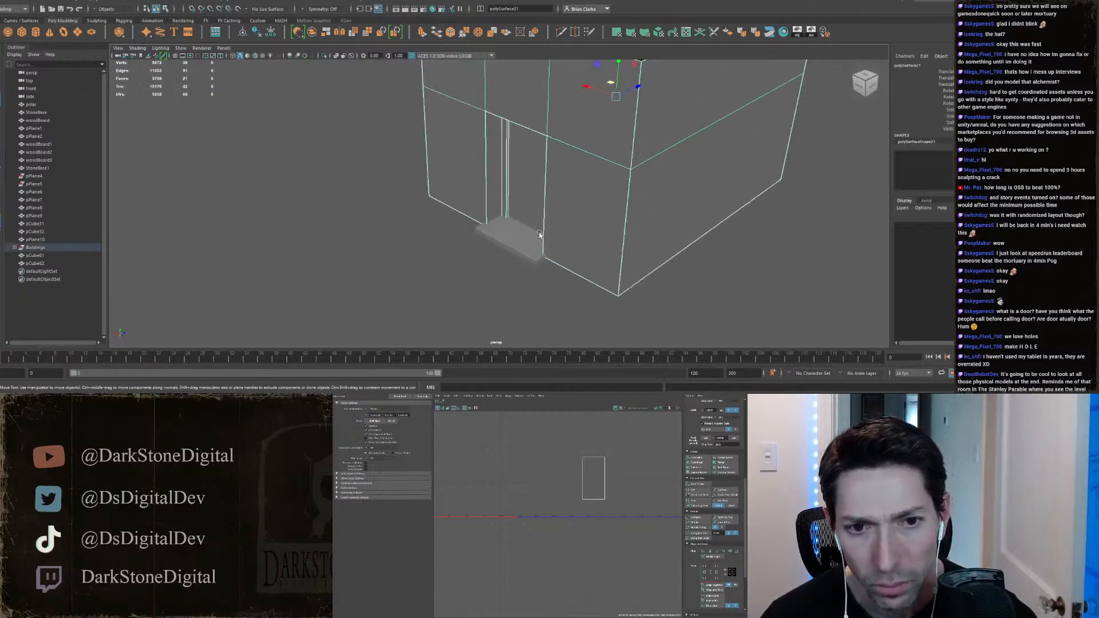
{"action": "left_click_drag", "start_coordinate": [474, 294], "coordinate": [598, 257], "text": "alt"}
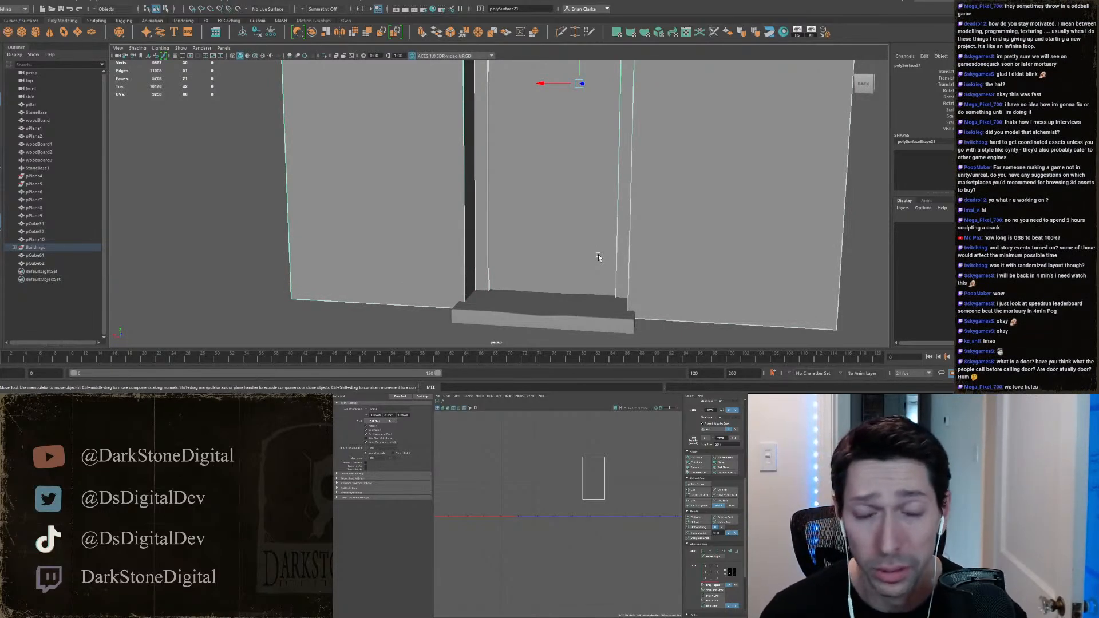
{"action": "left_click_drag", "start_coordinate": [598, 257], "coordinate": [553, 205], "text": "alt"}
{"action": "left_click_drag", "start_coordinate": [493, 130], "coordinate": [417, 85], "text": "alt"}
{"action": "scroll", "coordinate": [520, 134], "scroll_direction": "up", "scroll_amount": 1}
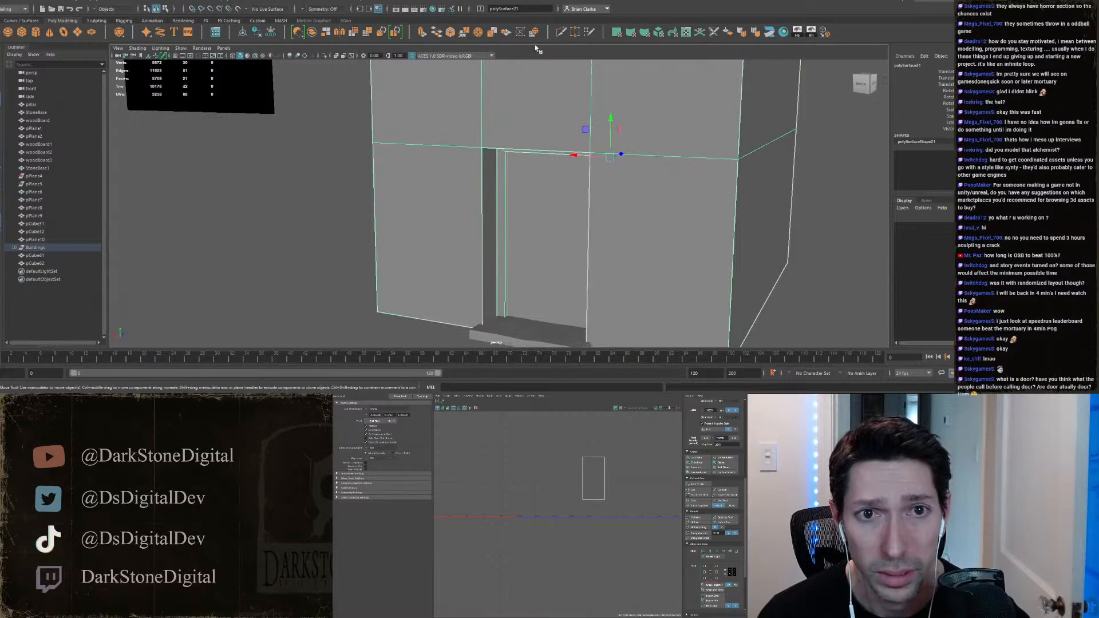
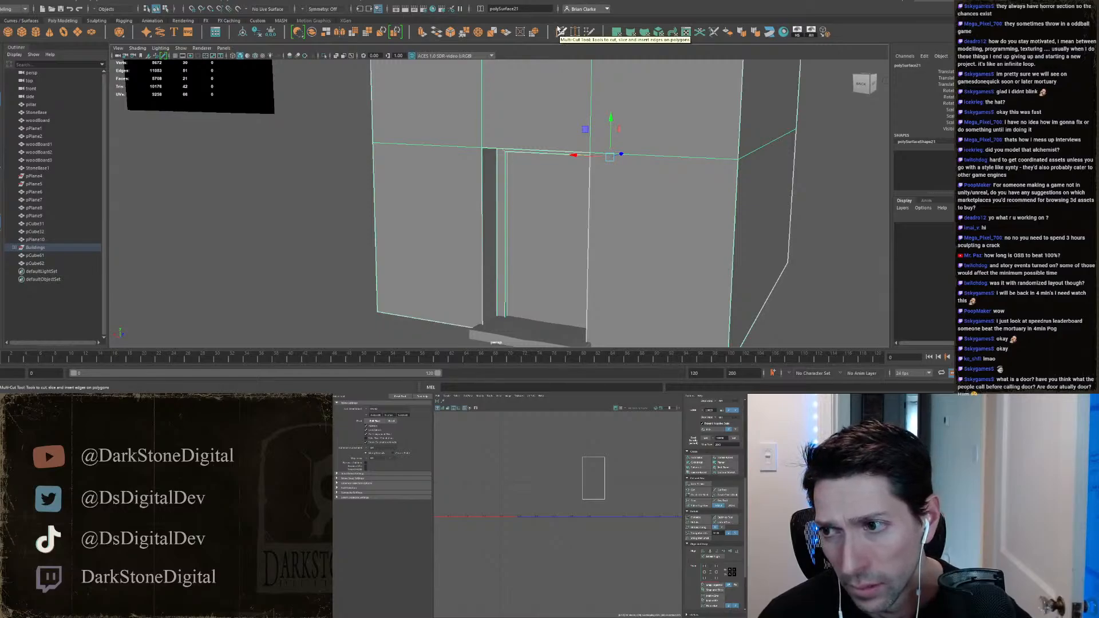
Step: Insert a horizontal edge loop above the doorway and a vertical edge loop on each side of it with Multi-Cut
{"action": "left_click", "coordinate": [559, 30]}
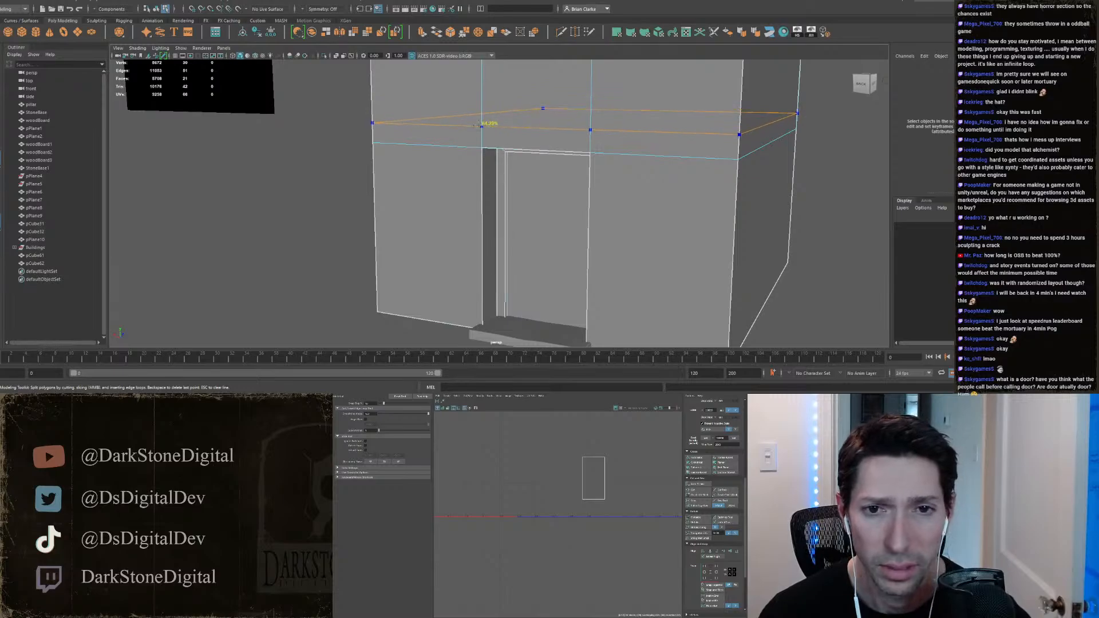
{"action": "left_click", "coordinate": [480, 125], "text": "ctrl"}
{"action": "left_click_drag", "start_coordinate": [481, 125], "coordinate": [635, 154], "text": "alt"}
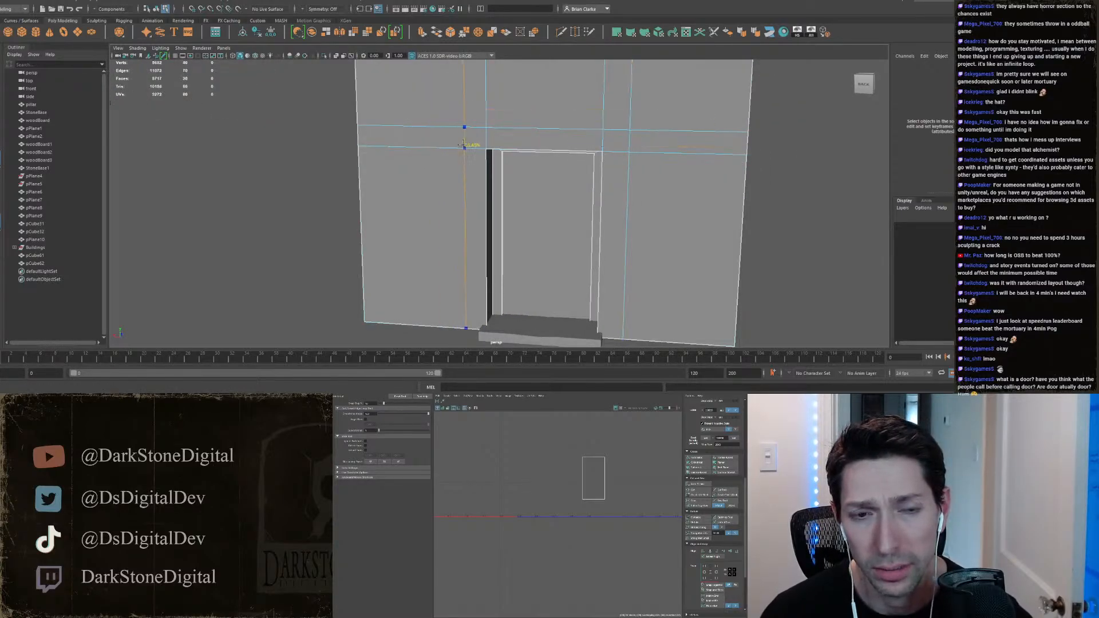
{"action": "left_click", "coordinate": [461, 140], "text": "ctrl"}
{"action": "left_click_drag", "start_coordinate": [572, 138], "coordinate": [592, 188], "text": "alt"}
{"action": "middle_click_drag", "start_coordinate": [592, 188], "coordinate": [572, 139], "text": "alt"}
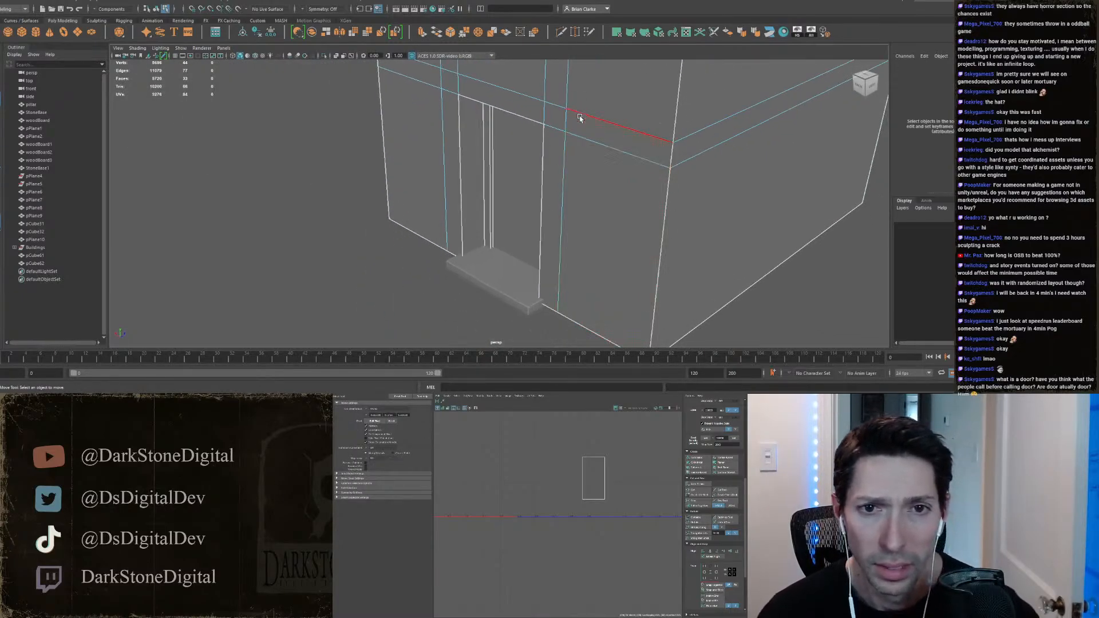
Step: Extrude the two narrow wall faces flanking the doorway outward past the front wall to form door jambs
{"action": "right_click_drag", "start_coordinate": [579, 122], "coordinate": [577, 142]}
{"action": "left_click", "coordinate": [532, 172]}
{"action": "left_click", "coordinate": [557, 214]}
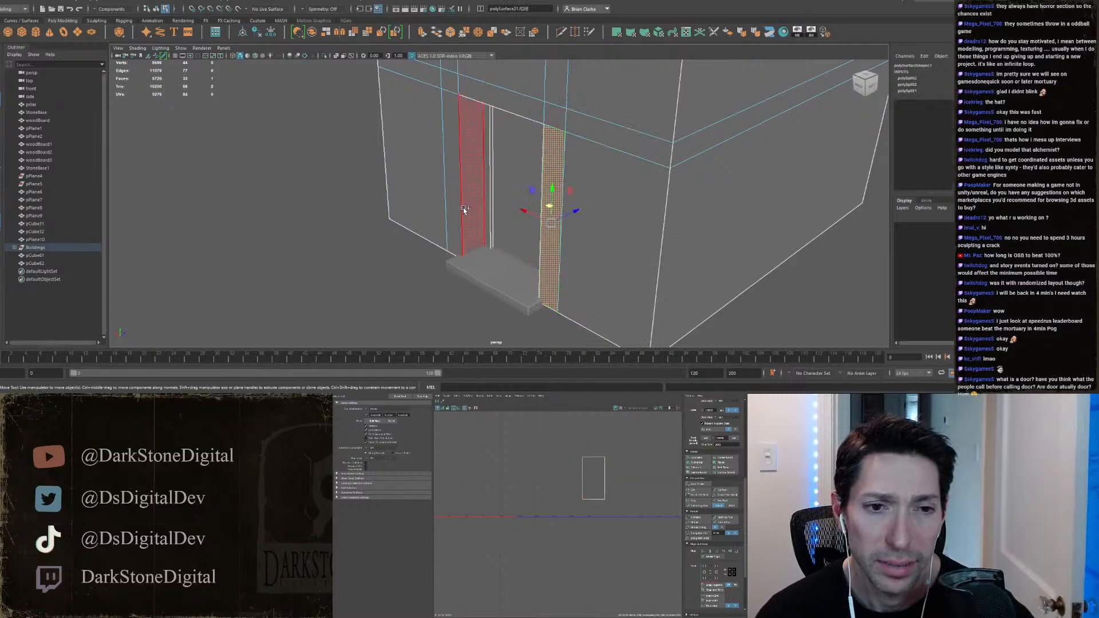
{"action": "left_click", "coordinate": [445, 146], "text": "shift"}
{"action": "left_click", "coordinate": [422, 34]}
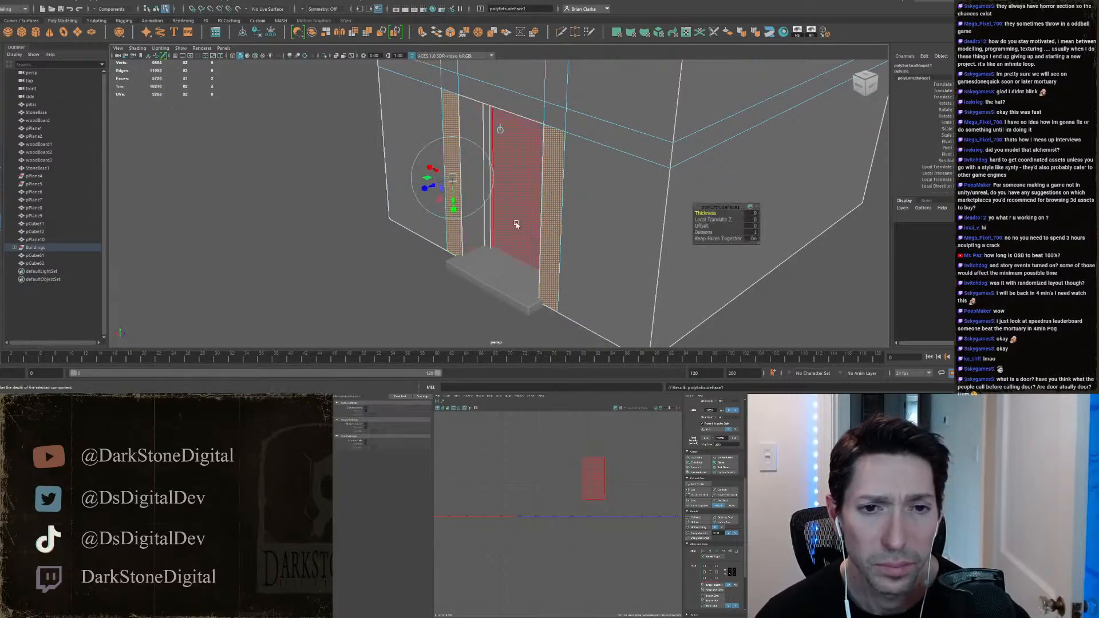
{"action": "left_click_drag", "start_coordinate": [526, 186], "coordinate": [511, 192]}
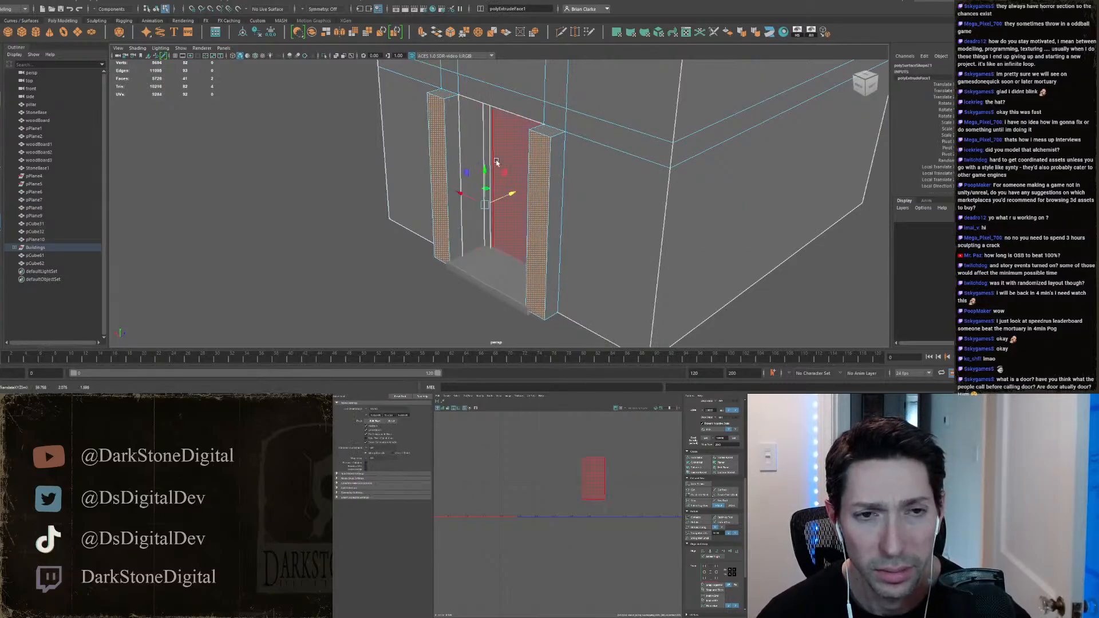
Step: Snap the top front edge of each extruded jamb back to the wall so both jambs taper upward
{"action": "right_click_drag", "start_coordinate": [440, 103], "coordinate": [440, 79]}
{"action": "left_click", "coordinate": [449, 92]}
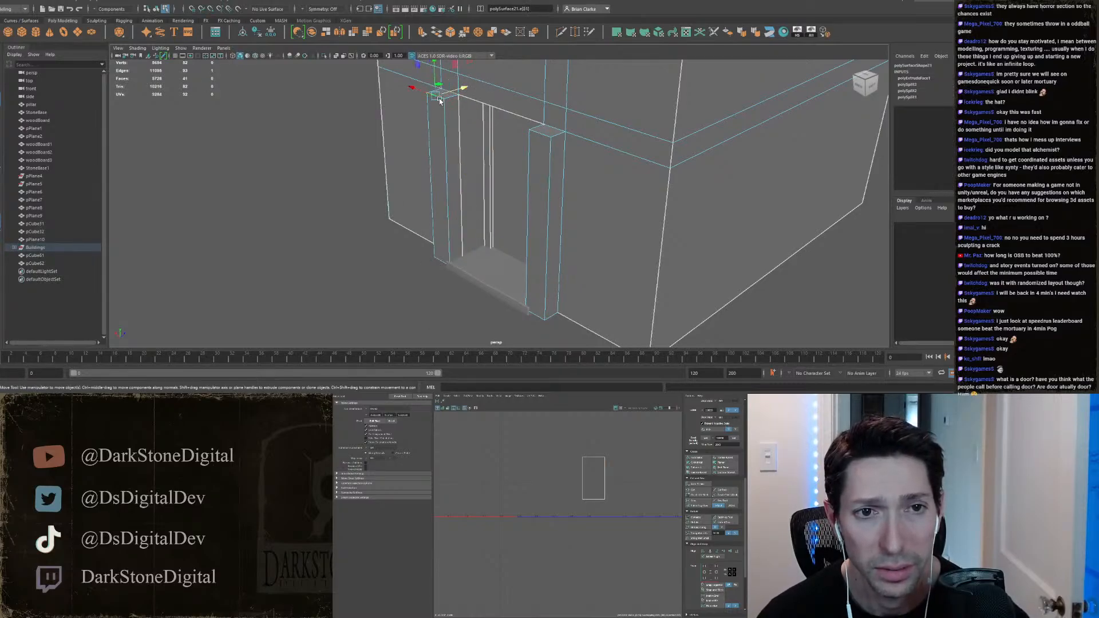
{"action": "left_click_drag", "start_coordinate": [461, 90], "coordinate": [463, 95]}
{"action": "left_click", "coordinate": [544, 136]}
{"action": "key", "text": "v"}
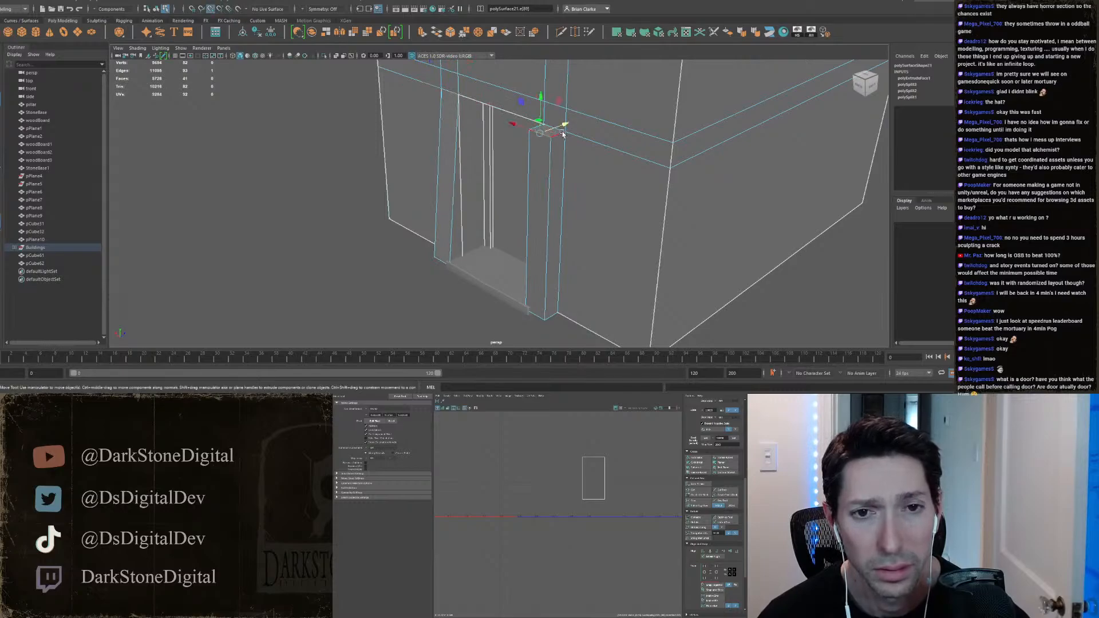
{"action": "left_click_drag", "start_coordinate": [564, 127], "coordinate": [568, 128]}
Step: Merge the overlapping vertices at the tops of both jambs
{"action": "right_click_drag", "start_coordinate": [439, 90], "coordinate": [399, 87]}
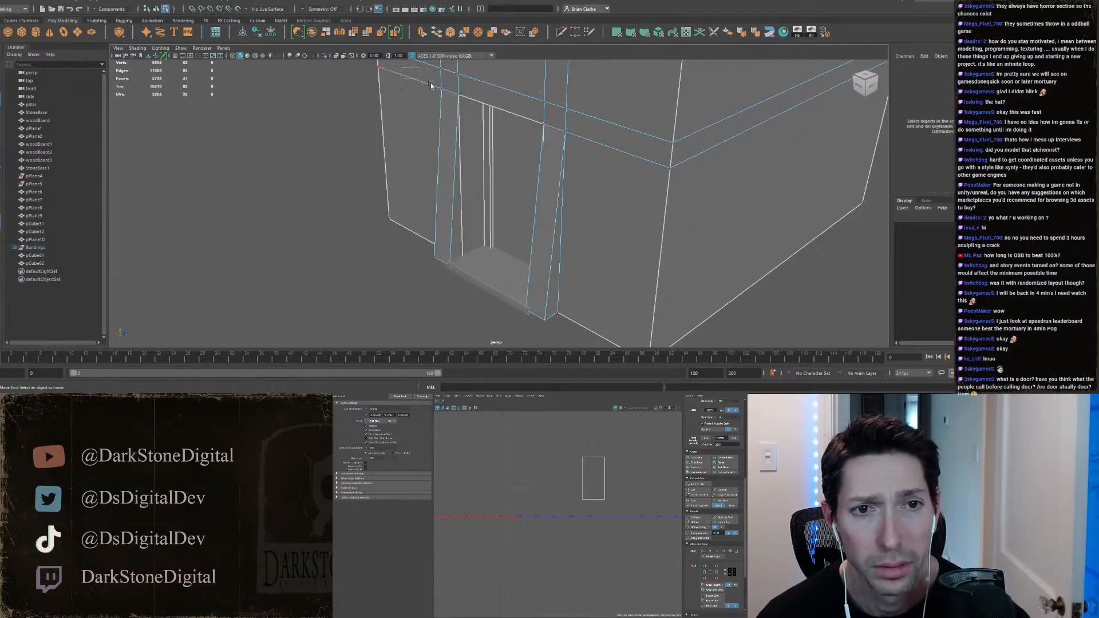
{"action": "left_click_drag", "start_coordinate": [413, 64], "coordinate": [637, 185]}
{"action": "left_click", "coordinate": [464, 33]}
{"action": "left_click_drag", "start_coordinate": [535, 137], "coordinate": [610, 174], "text": "alt"}
{"action": "right_click_drag", "start_coordinate": [611, 174], "coordinate": [547, 171], "text": "alt"}
{"action": "left_click_drag", "start_coordinate": [547, 171], "coordinate": [463, 183], "text": "alt"}
{"action": "scroll", "coordinate": [462, 185], "scroll_direction": "up", "scroll_amount": 3}
Step: Delete the hidden bottom face of each of the two jambs
{"action": "right_click_drag", "start_coordinate": [437, 213], "coordinate": [434, 153]}
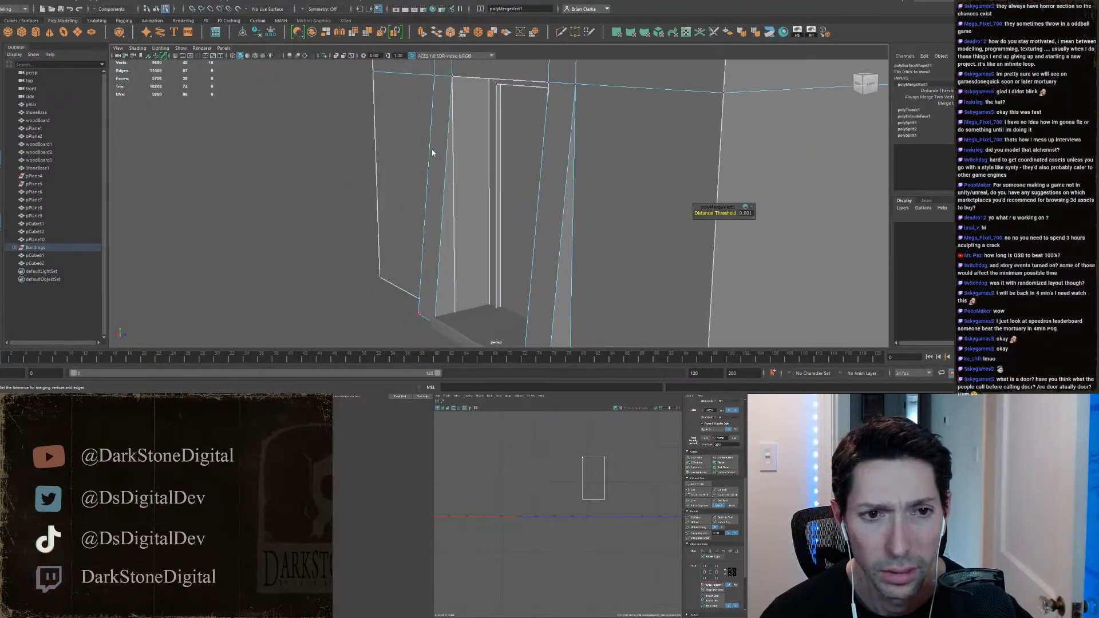
{"action": "middle_click_drag", "start_coordinate": [438, 248], "coordinate": [445, 201], "text": "alt"}
{"action": "left_click", "coordinate": [554, 329]}
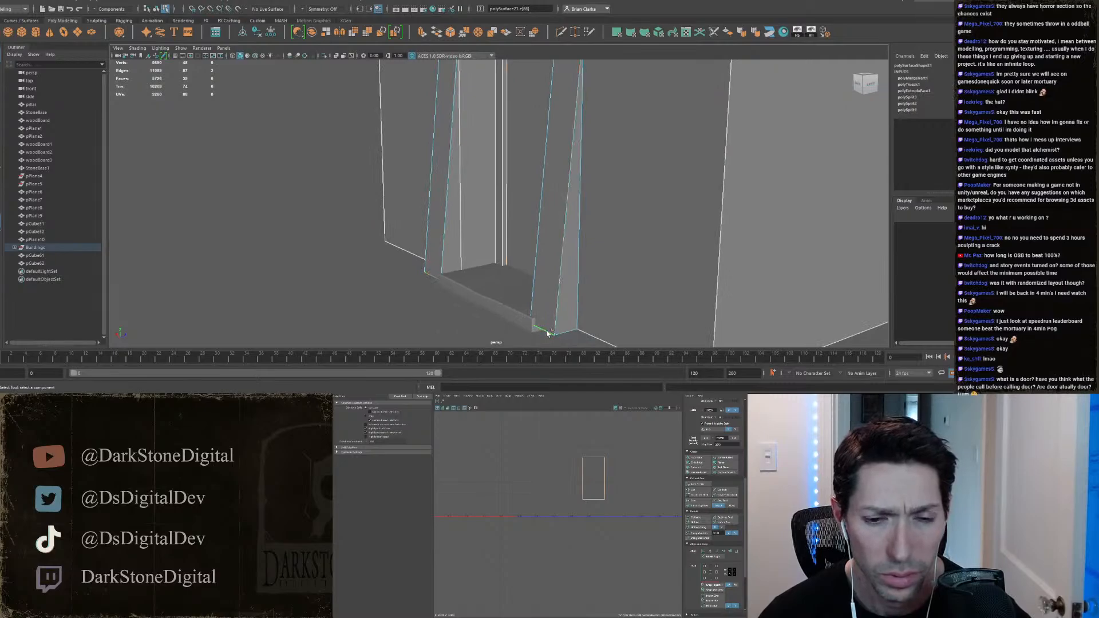
{"action": "key", "text": "w"}
{"action": "left_click_drag", "start_coordinate": [511, 296], "coordinate": [556, 169]}
{"action": "right_click_drag", "start_coordinate": [557, 169], "coordinate": [557, 190]}
{"action": "left_click", "coordinate": [529, 207]}
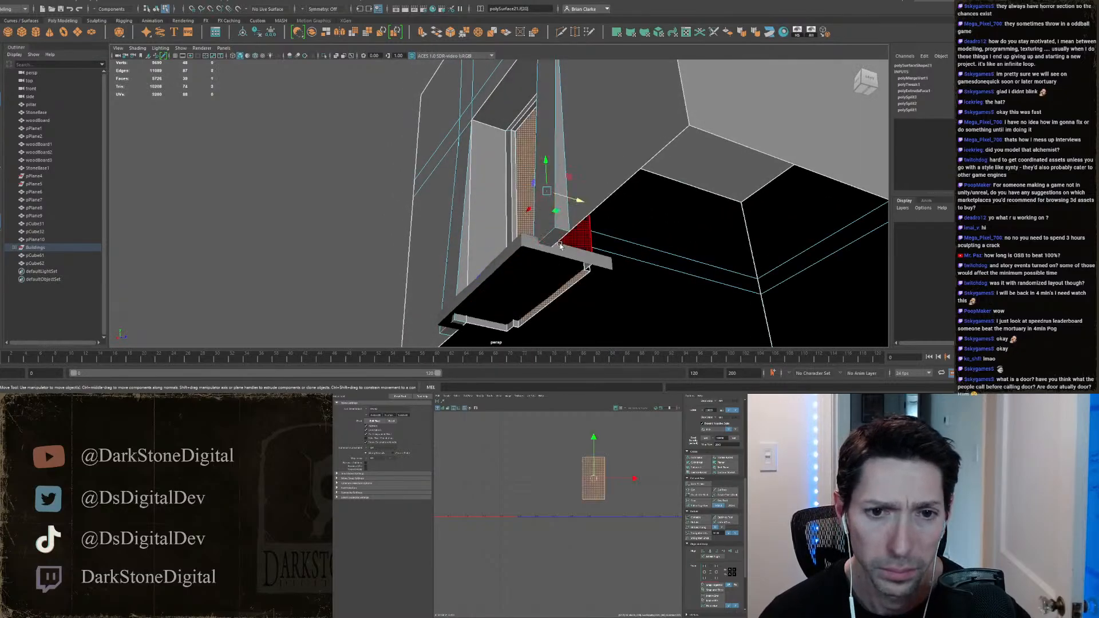
{"action": "key", "text": "Delete"}
{"action": "left_click_drag", "start_coordinate": [396, 276], "coordinate": [505, 329], "text": "alt"}
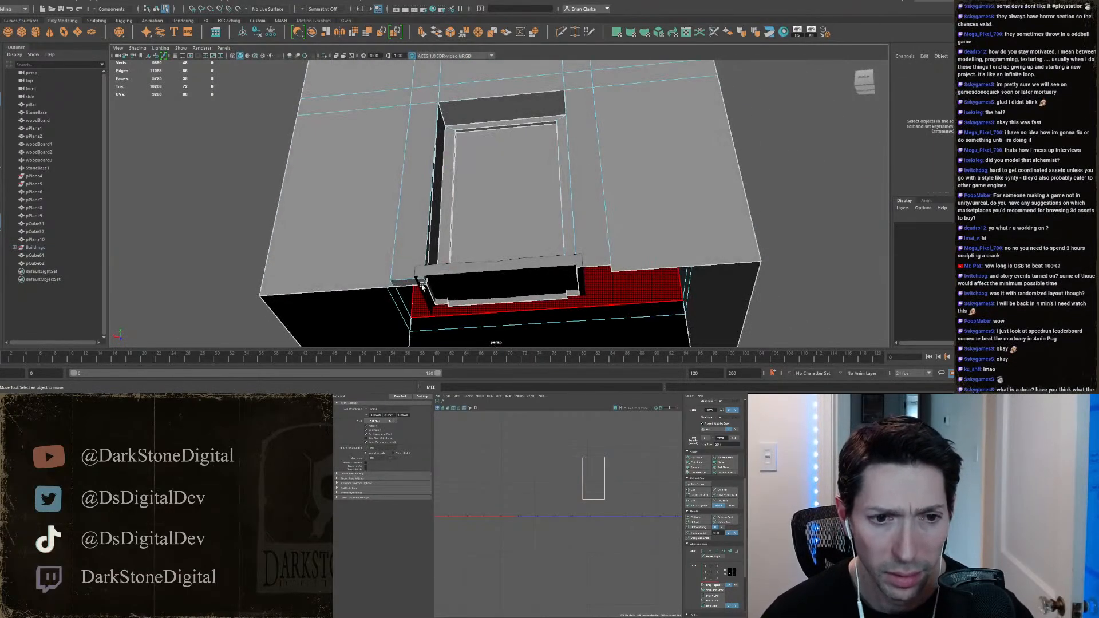
{"action": "left_click_drag", "start_coordinate": [422, 286], "coordinate": [505, 124], "text": "alt"}
{"action": "key", "text": "Delete"}
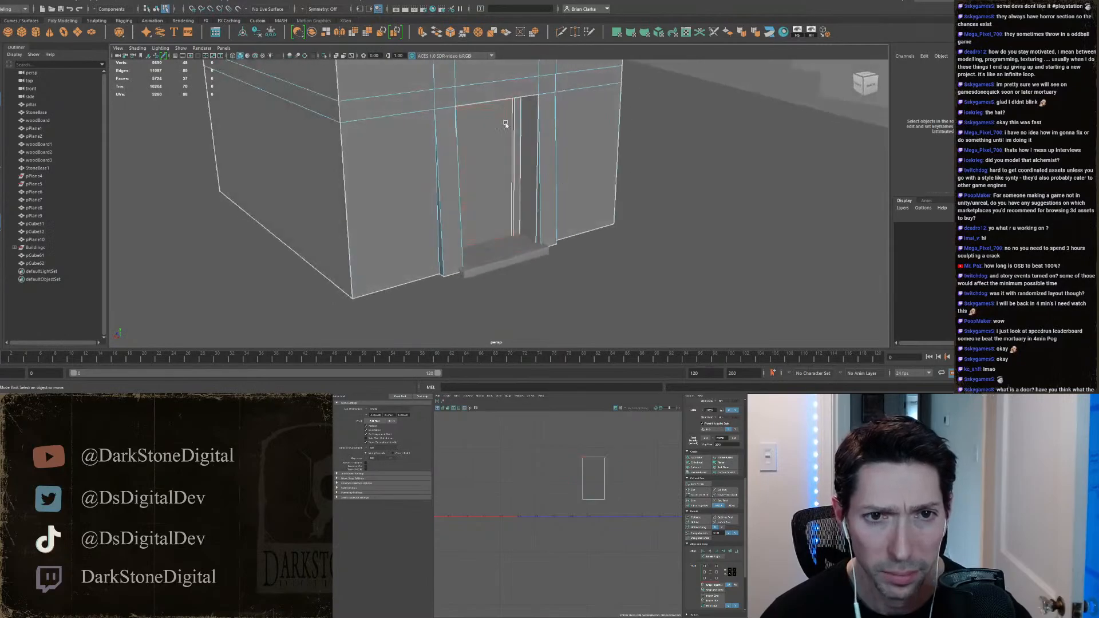
Step: Select the building's lintel strip faces above the doorway and the front face of one jamb
{"action": "right_click_drag", "start_coordinate": [501, 108], "coordinate": [535, 90]}
{"action": "left_click", "coordinate": [671, 200]}
{"action": "left_click_drag", "start_coordinate": [673, 204], "coordinate": [503, 172], "text": "alt"}
{"action": "left_click", "coordinate": [468, 202]}
{"action": "right_click_drag", "start_coordinate": [471, 127], "coordinate": [471, 150]}
{"action": "left_click", "coordinate": [482, 218]}
{"action": "left_click_drag", "start_coordinate": [476, 223], "coordinate": [509, 236], "text": "alt"}
{"action": "scroll", "coordinate": [433, 246], "scroll_direction": "up", "scroll_amount": 2}
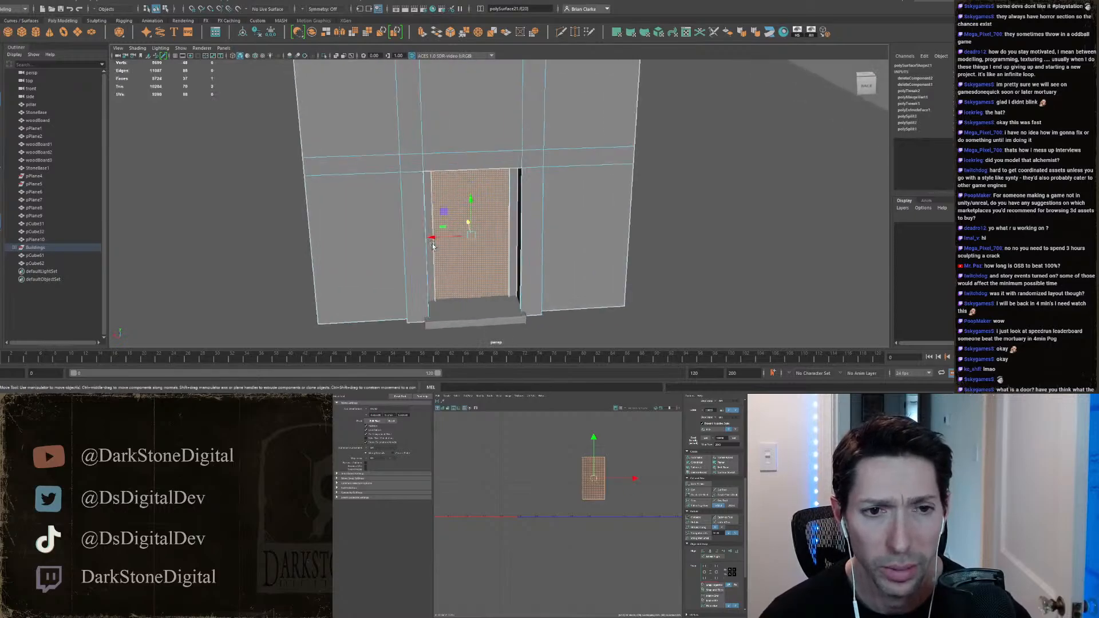
{"action": "scroll", "coordinate": [433, 246], "scroll_direction": "up", "scroll_amount": 2}
{"action": "left_click", "coordinate": [405, 164]}
{"action": "left_click", "coordinate": [496, 152], "text": "shift"}
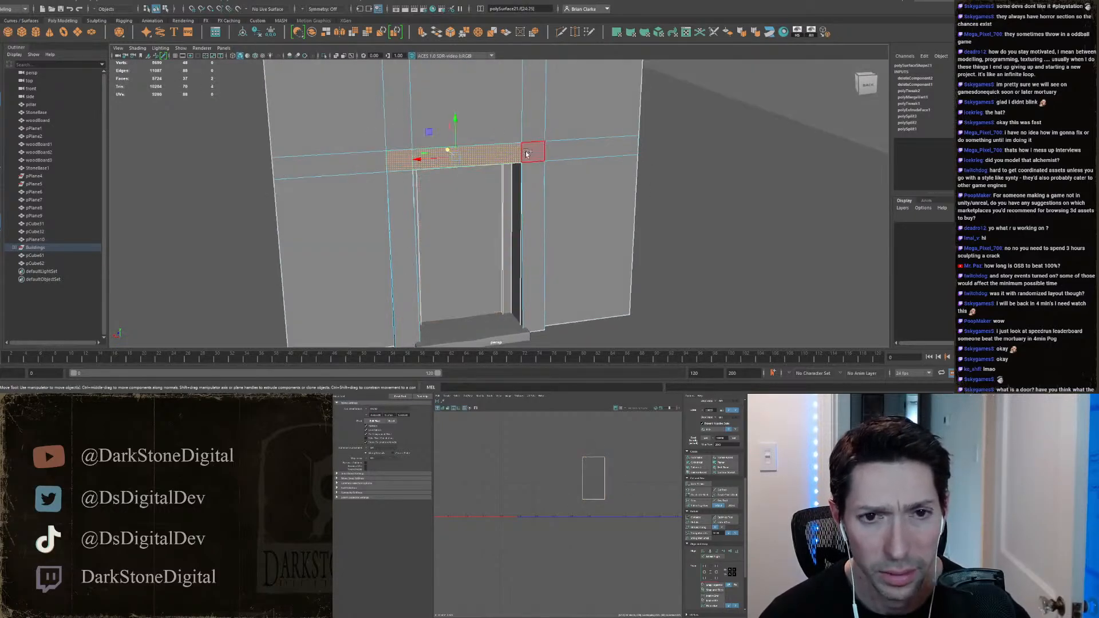
{"action": "left_click", "coordinate": [533, 151], "text": "shift"}
{"action": "left_click", "coordinate": [536, 185], "text": "shift"}
Step: Add the remaining front, inner and outer side faces of both door jambs to the lintel face selection
{"action": "left_click_drag", "start_coordinate": [461, 239], "coordinate": [509, 244], "text": "alt"}
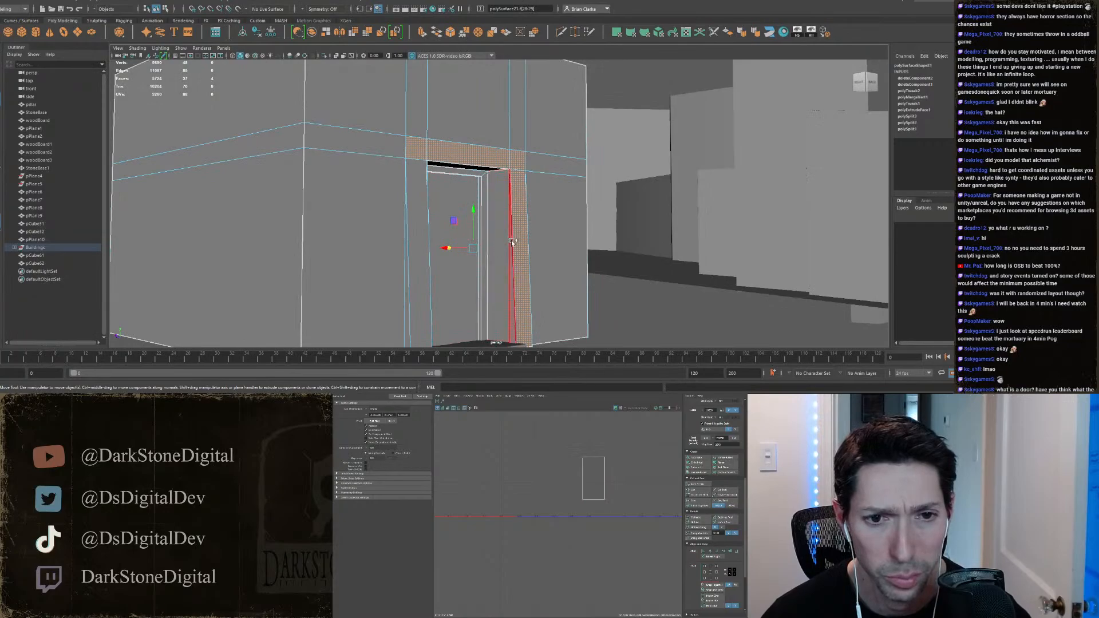
{"action": "left_click", "coordinate": [513, 243], "text": "shift"}
{"action": "left_click", "coordinate": [501, 239], "text": "shift"}
{"action": "left_click_drag", "start_coordinate": [573, 232], "coordinate": [528, 272], "text": "alt"}
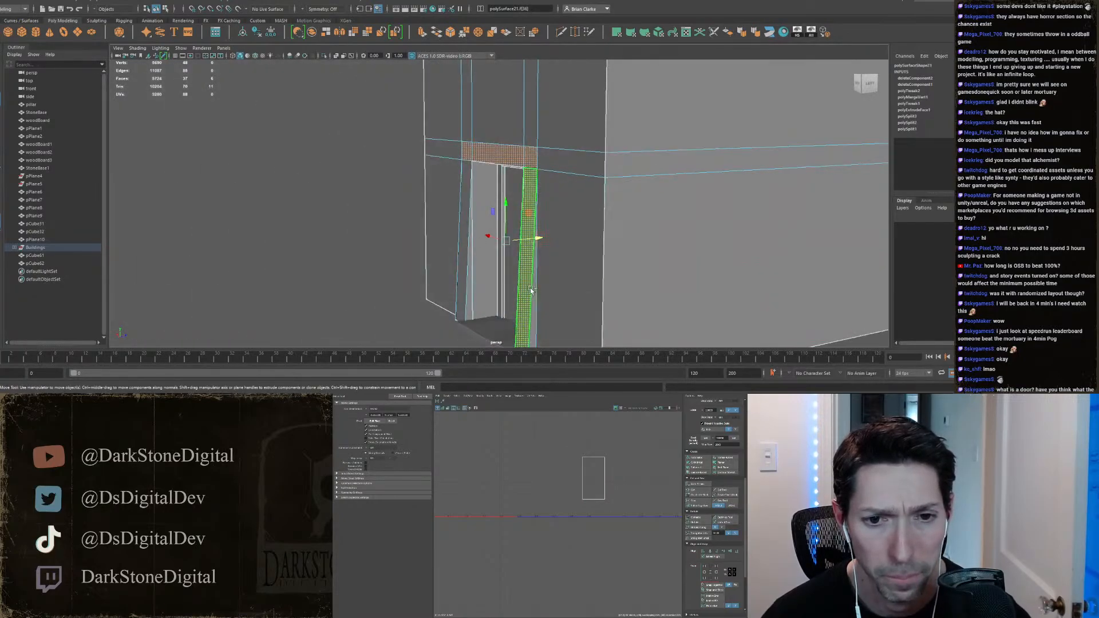
{"action": "left_click", "coordinate": [531, 287], "text": "shift"}
{"action": "left_click", "coordinate": [477, 281], "text": "shift"}
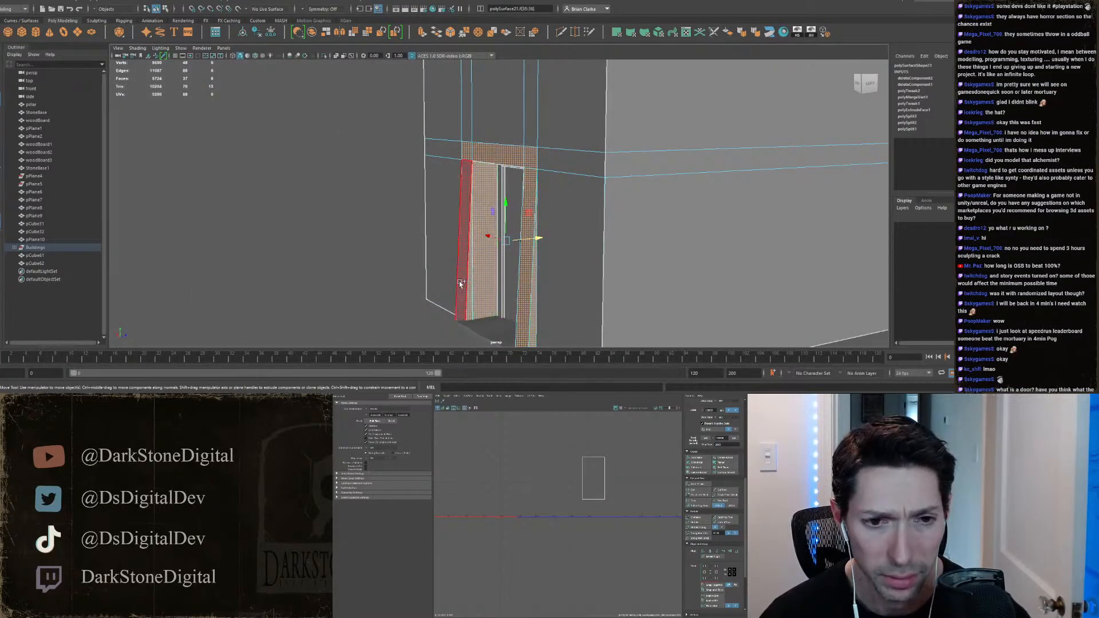
{"action": "left_click", "coordinate": [460, 280], "text": "shift"}
{"action": "left_click_drag", "start_coordinate": [447, 273], "coordinate": [499, 265], "text": "alt"}
{"action": "left_click", "coordinate": [393, 311], "text": "shift"}
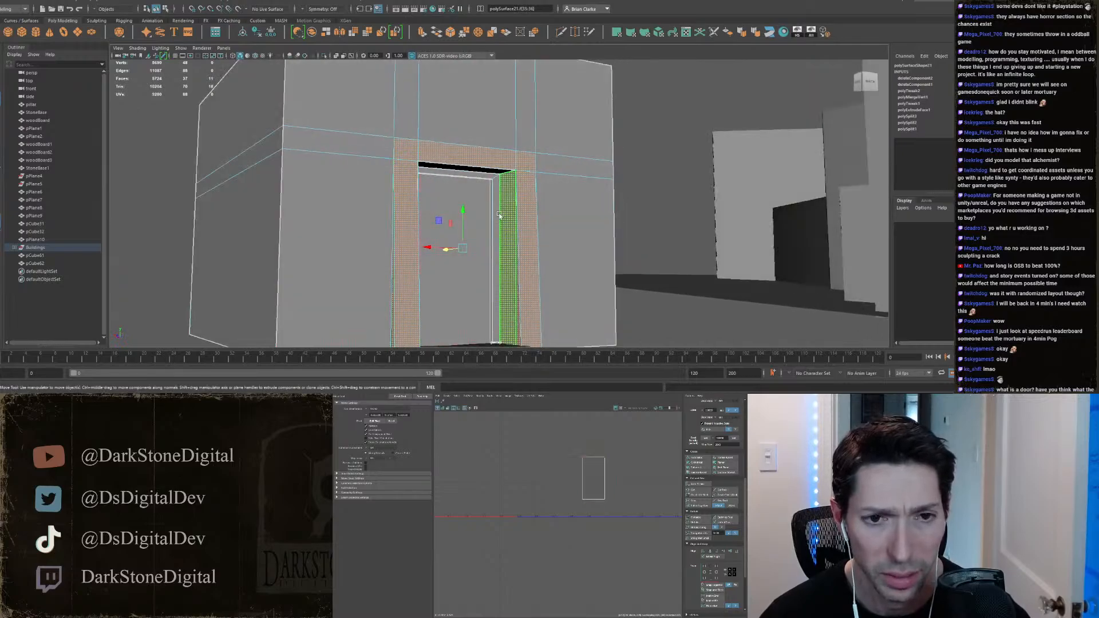
{"action": "left_click_drag", "start_coordinate": [499, 214], "coordinate": [471, 269], "text": "alt"}
{"action": "left_click", "coordinate": [490, 208], "text": "shift"}
{"action": "scroll", "coordinate": [477, 232], "scroll_direction": "down", "scroll_amount": 3}
{"action": "left_click_drag", "start_coordinate": [477, 232], "coordinate": [486, 180], "text": "alt"}
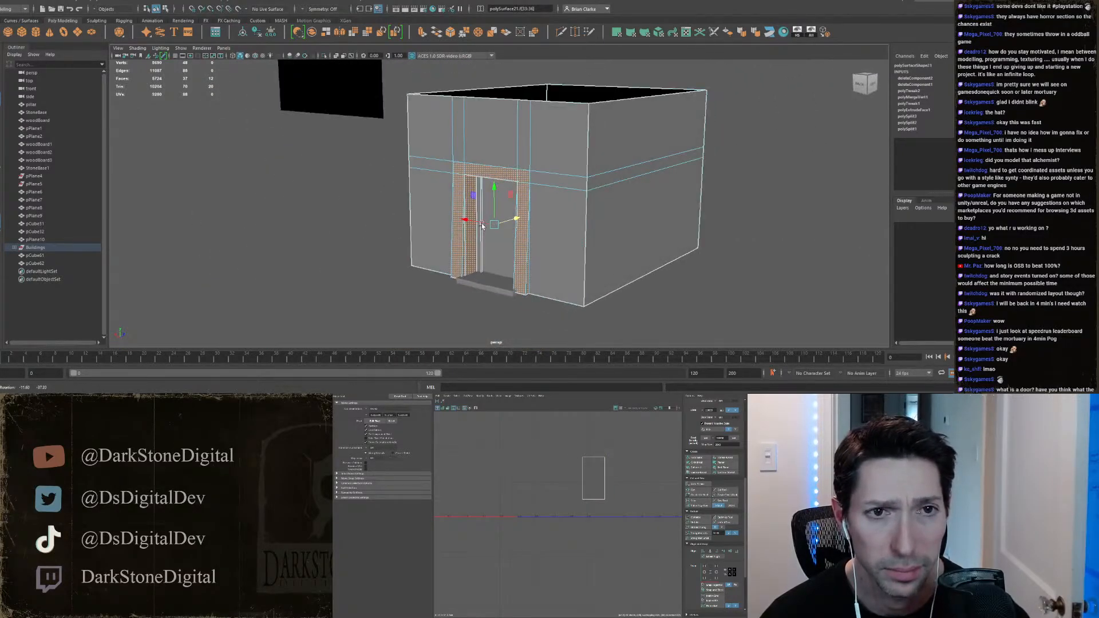
Step: Extract the selected door frame faces as their own object with a centered pivot, frozen transforms and deleted history
{"action": "left_click", "coordinate": [325, 32]}
{"action": "right_click_drag", "start_coordinate": [466, 198], "coordinate": [540, 158]}
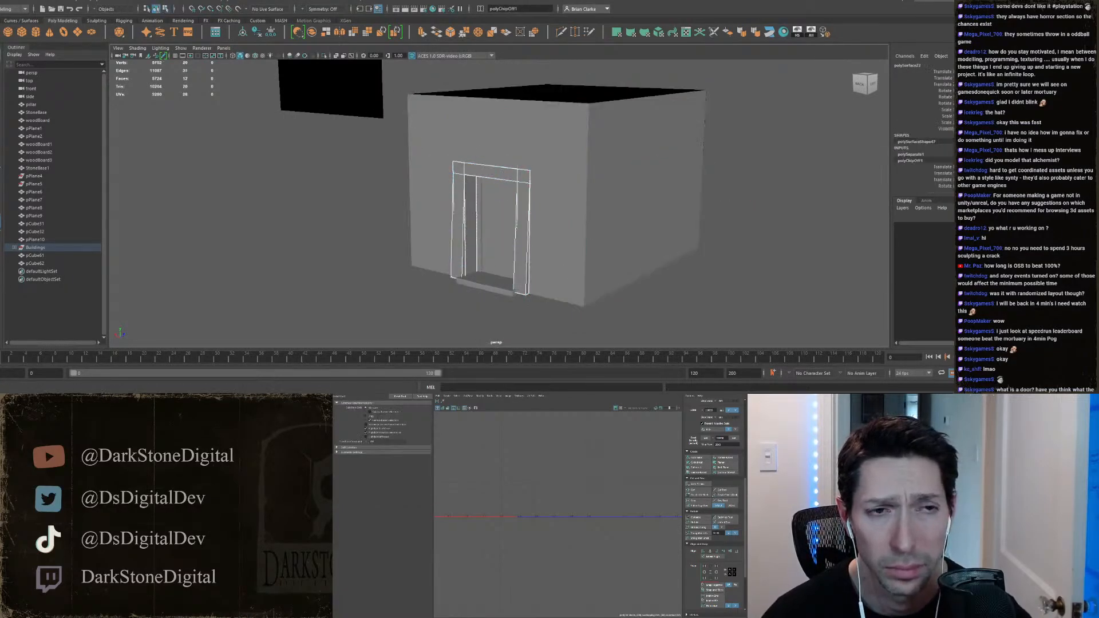
{"action": "key", "text": "w"}
{"action": "left_click", "coordinate": [244, 33]}
{"action": "left_click", "coordinate": [257, 33]}
{"action": "left_click", "coordinate": [271, 33]}
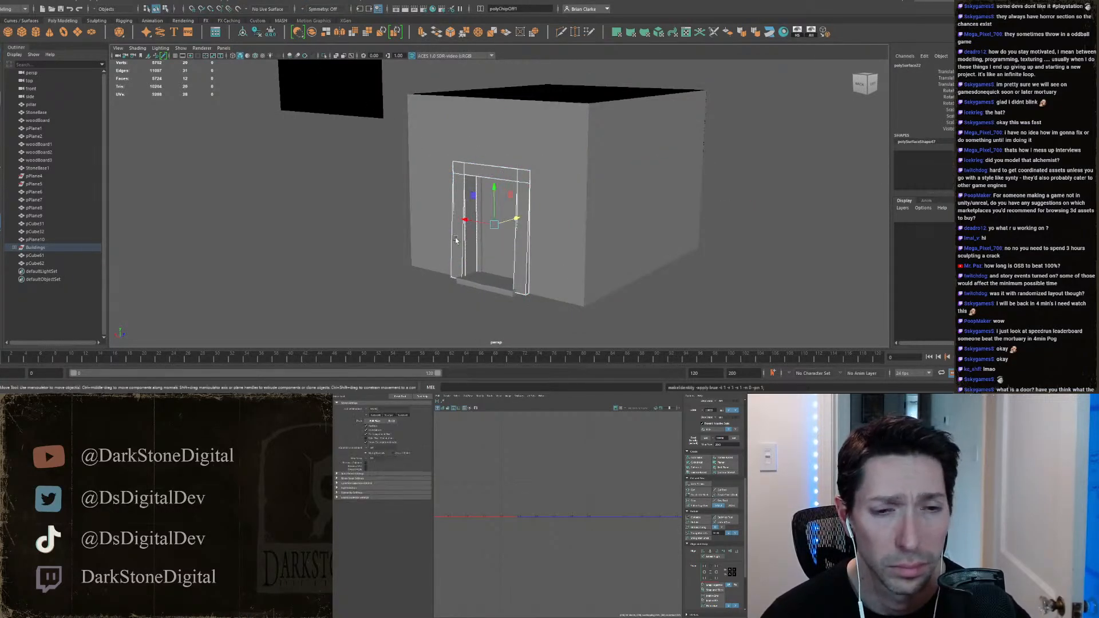
Step: Move the extracted door frame slightly outward from the building's wall
{"action": "left_click_drag", "start_coordinate": [406, 226], "coordinate": [490, 237], "text": "alt"}
{"action": "scroll", "coordinate": [478, 212], "scroll_direction": "up", "scroll_amount": 4}
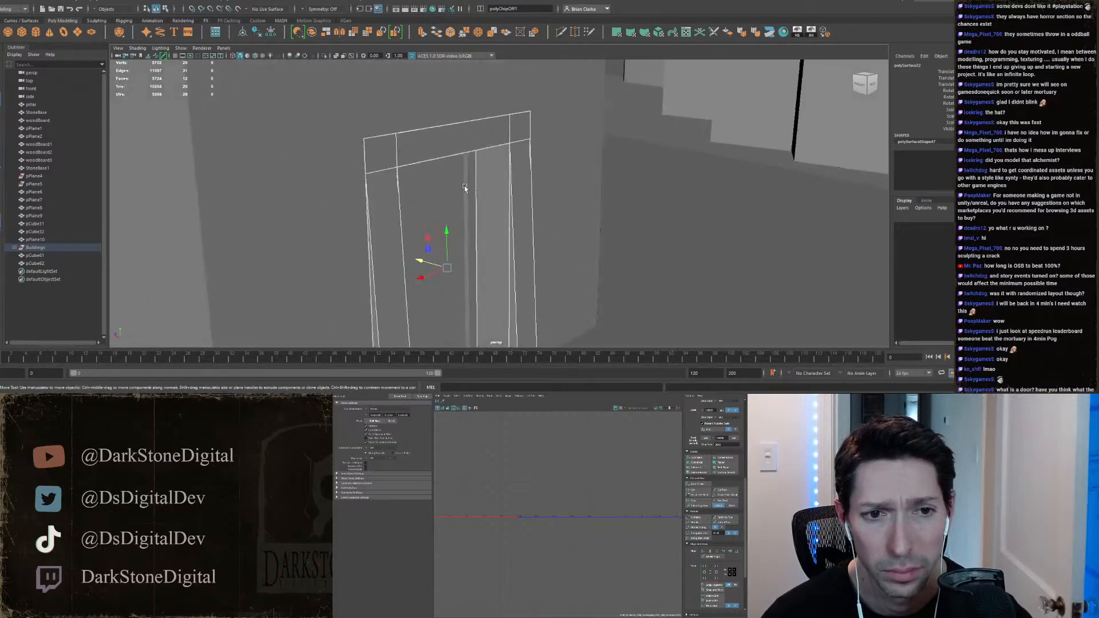
{"action": "left_click_drag", "start_coordinate": [465, 185], "coordinate": [444, 127], "text": "alt"}
{"action": "scroll", "coordinate": [440, 127], "scroll_direction": "up", "scroll_amount": 1}
{"action": "scroll", "coordinate": [425, 175], "scroll_direction": "down", "scroll_amount": 2}
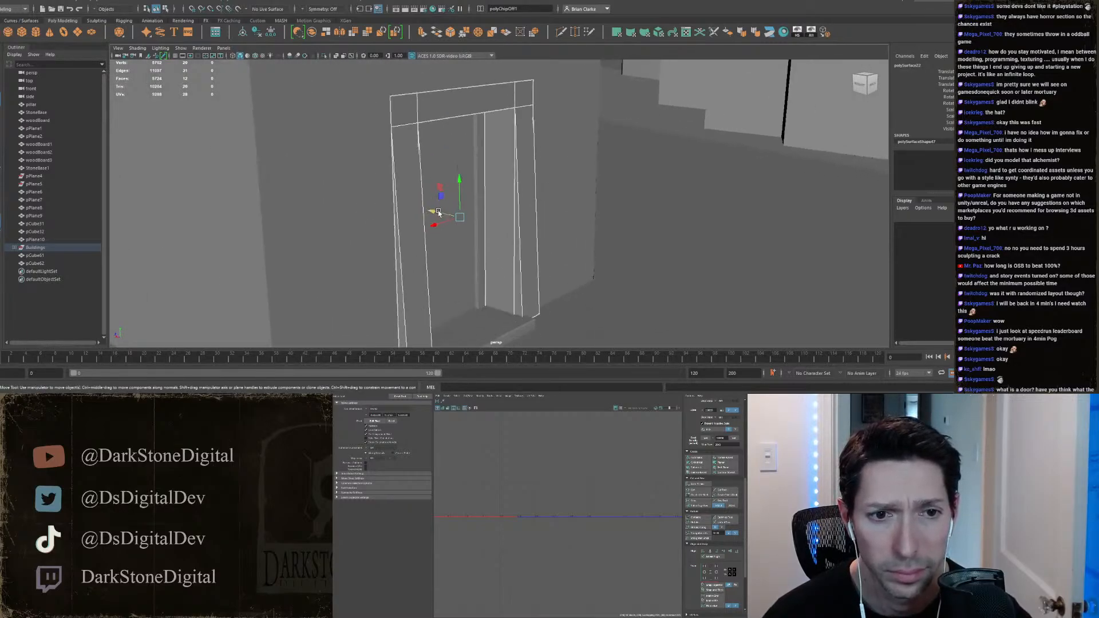
{"action": "left_click_drag", "start_coordinate": [438, 212], "coordinate": [443, 213]}
Step: Select the door frame's top outer edges and the outer side edges of one jamb
{"action": "right_click_drag", "start_coordinate": [432, 119], "coordinate": [429, 96]}
{"action": "left_click", "coordinate": [430, 94]}
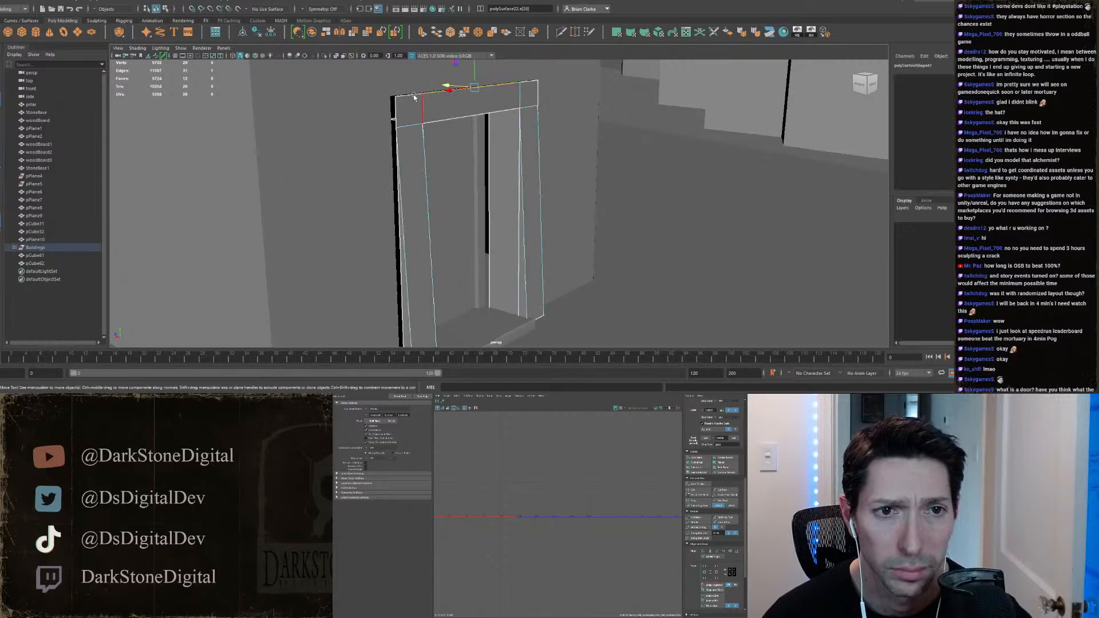
{"action": "left_click", "coordinate": [399, 206], "text": "shift"}
{"action": "left_click_drag", "start_coordinate": [399, 206], "coordinate": [567, 287], "text": "alt"}
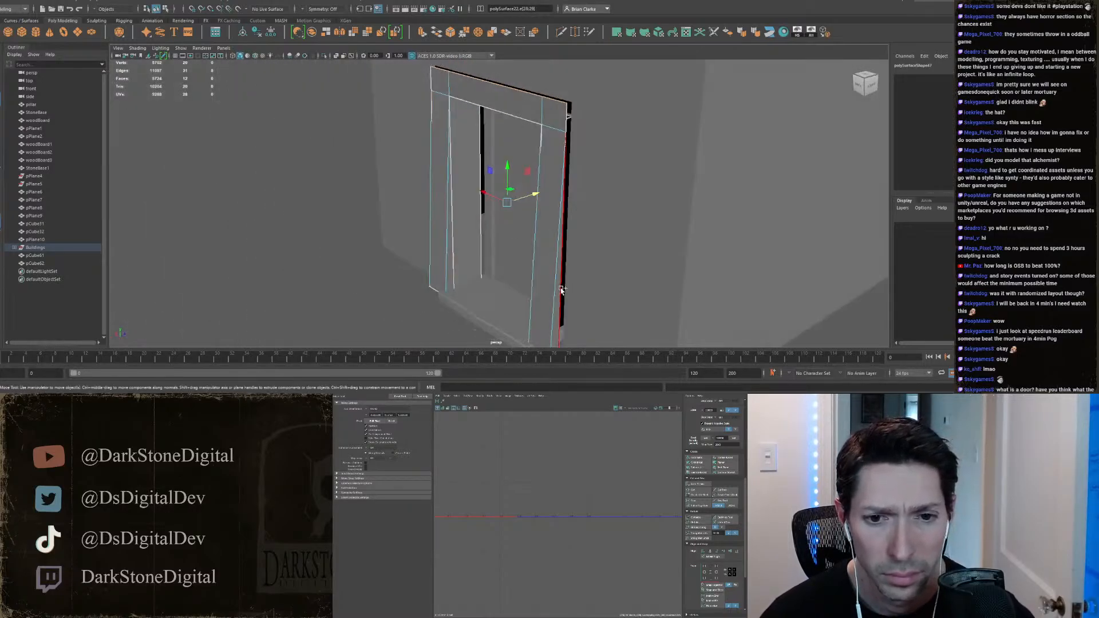
{"action": "left_click_drag", "start_coordinate": [435, 291], "coordinate": [373, 228], "text": "alt"}
{"action": "left_click", "coordinate": [445, 259], "text": "shift"}
{"action": "left_click", "coordinate": [522, 232], "text": "shift"}
{"action": "left_click", "coordinate": [516, 232], "text": "shift"}
{"action": "key", "text": "ctrl+z"}
{"action": "key", "text": "ctrl+z"}
{"action": "key", "text": "ctrl+z"}
{"action": "key", "text": "ctrl+z"}
Step: Complete the outer border edge selection and extrude it back toward the wall to give the door frame thickness
{"action": "left_click_drag", "start_coordinate": [483, 180], "coordinate": [512, 193], "text": "alt"}
{"action": "left_click", "coordinate": [428, 199], "text": "shift"}
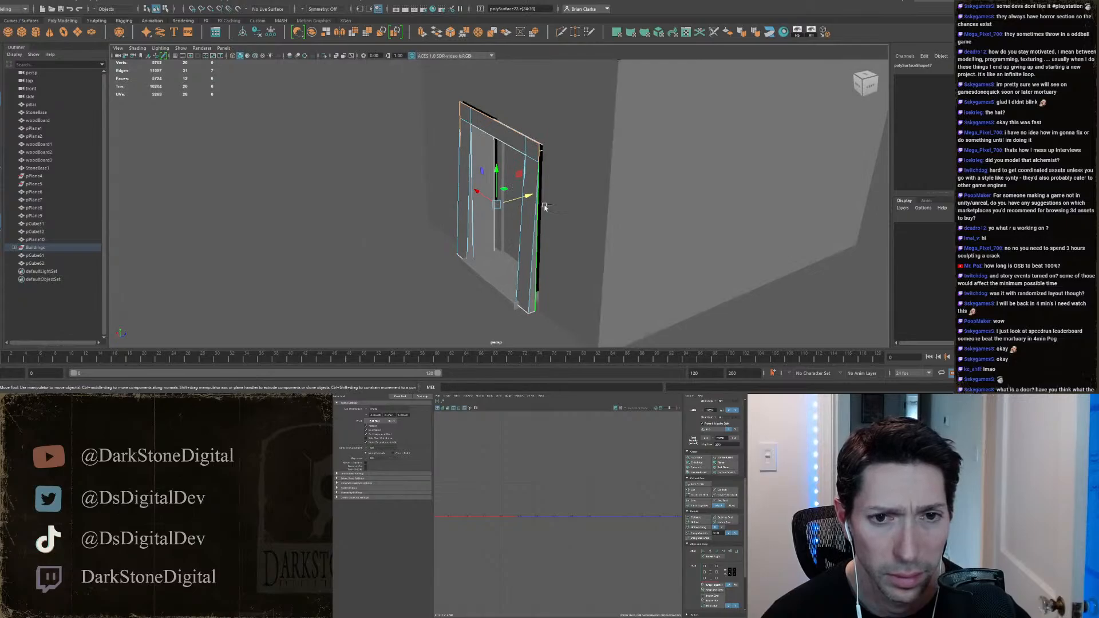
{"action": "scroll", "coordinate": [545, 207], "scroll_direction": "up", "scroll_amount": 3}
{"action": "left_click", "coordinate": [422, 33]}
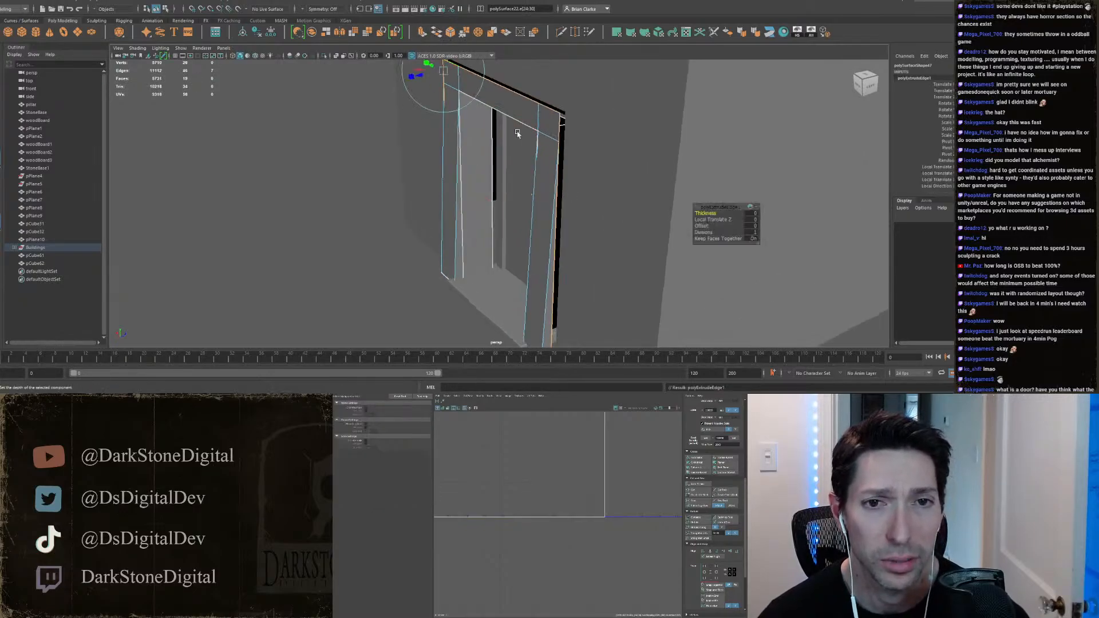
{"action": "left_click_drag", "start_coordinate": [525, 198], "coordinate": [535, 197]}
{"action": "left_click_drag", "start_coordinate": [536, 197], "coordinate": [540, 227], "text": "alt"}
Step: Try scaling the extruded border edges of the door frame
{"action": "key", "text": "r"}
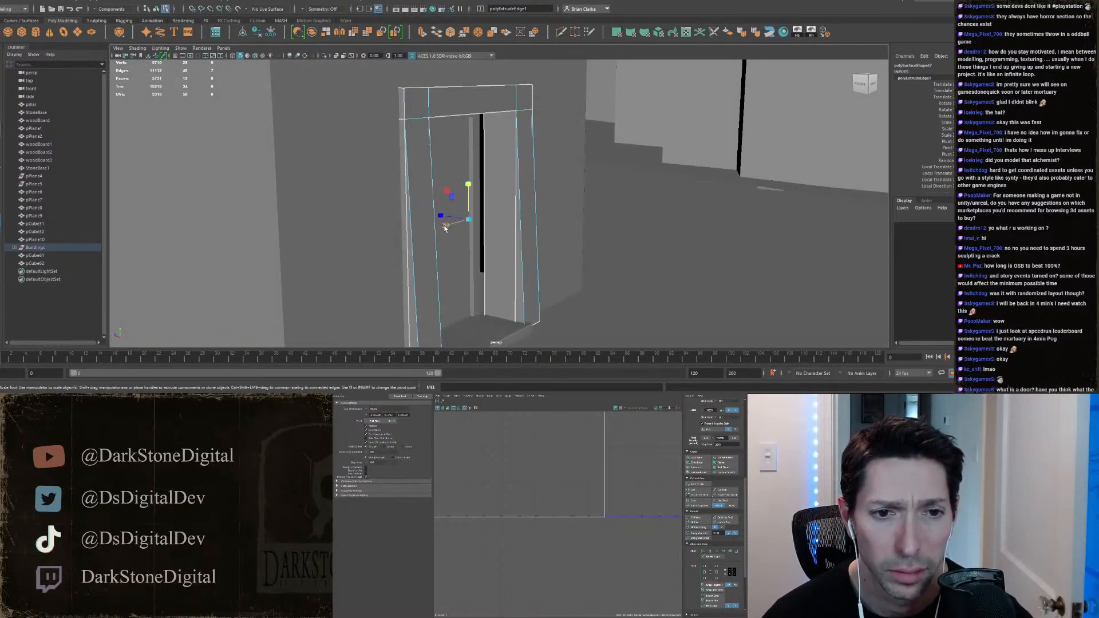
{"action": "left_click_drag", "start_coordinate": [444, 226], "coordinate": [446, 227]}
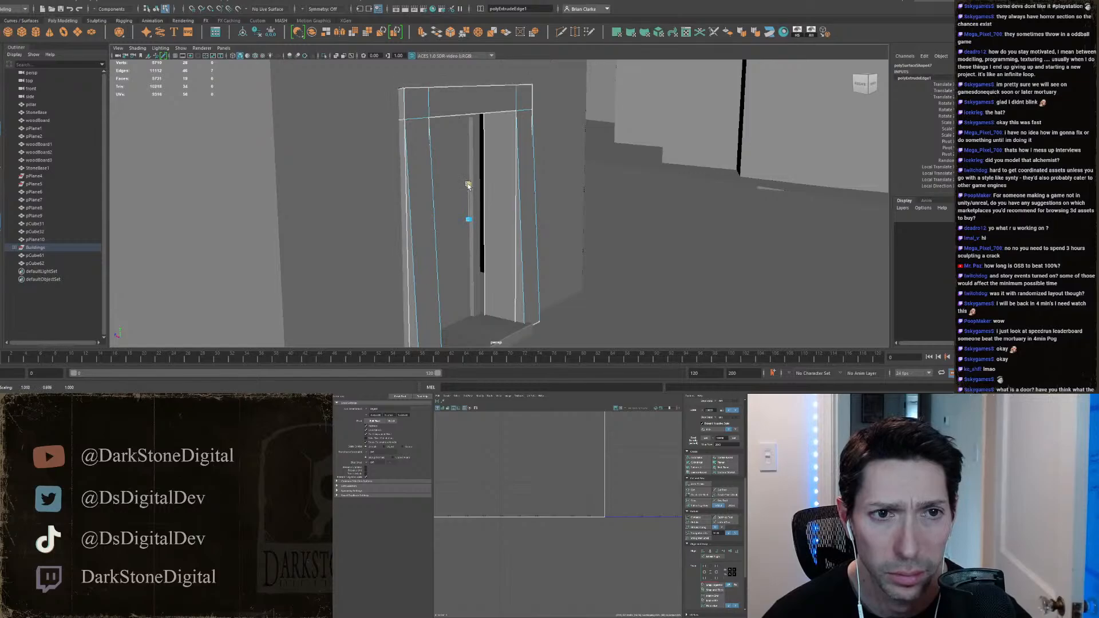
{"action": "key", "text": "ctrl+z"}
Step: Select the extruded edge behind the top of the lintel and adjust its height
{"action": "right_click_drag", "start_coordinate": [450, 108], "coordinate": [449, 88]}
{"action": "key", "text": "4"}
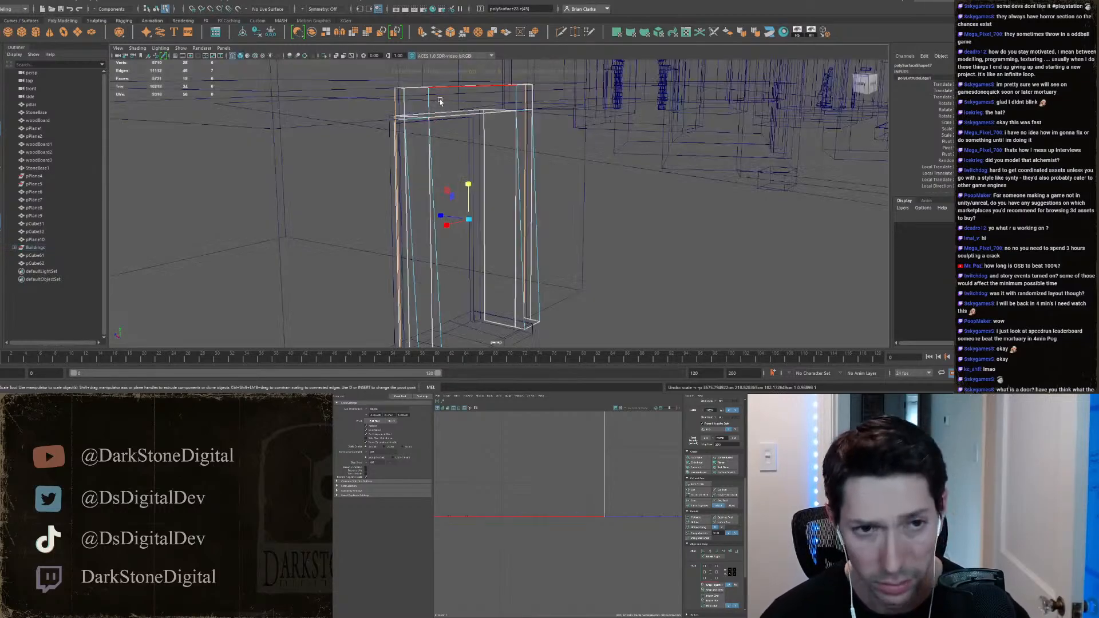
{"action": "left_click", "coordinate": [440, 101]}
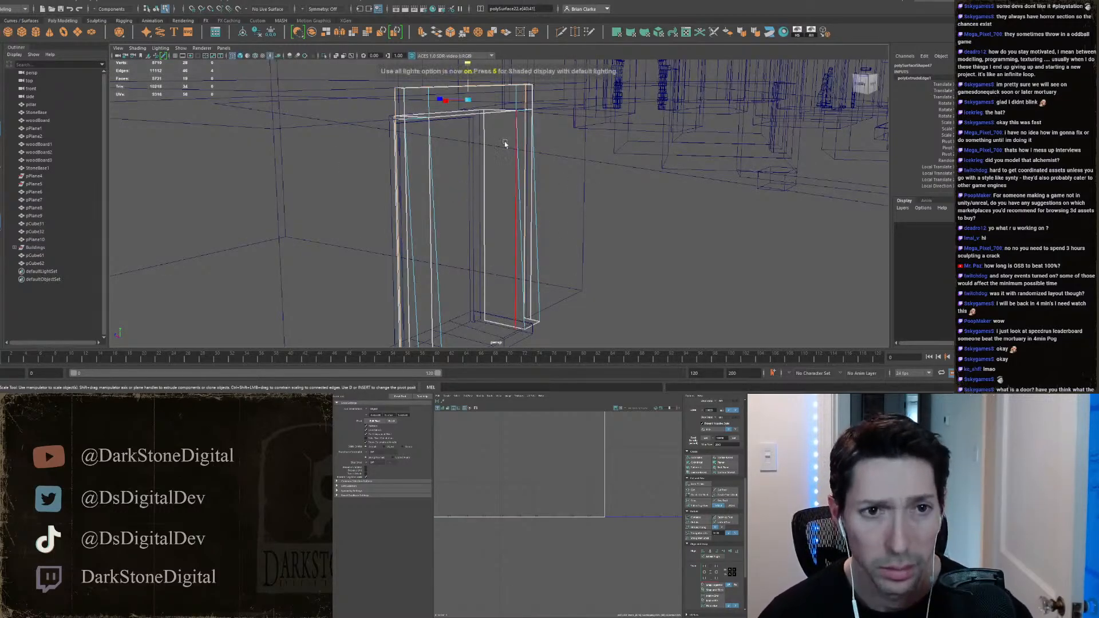
{"action": "key", "text": "6"}
{"action": "mouse_move", "coordinate": [486, 104]}
{"action": "left_mouse_down", "text": "alt"}
{"action": "mouse_move", "coordinate": [490, 139]}
{"action": "mouse_move", "coordinate": [482, 112]}
{"action": "left_mouse_up", "text": "alt"}
{"action": "key", "text": "w"}
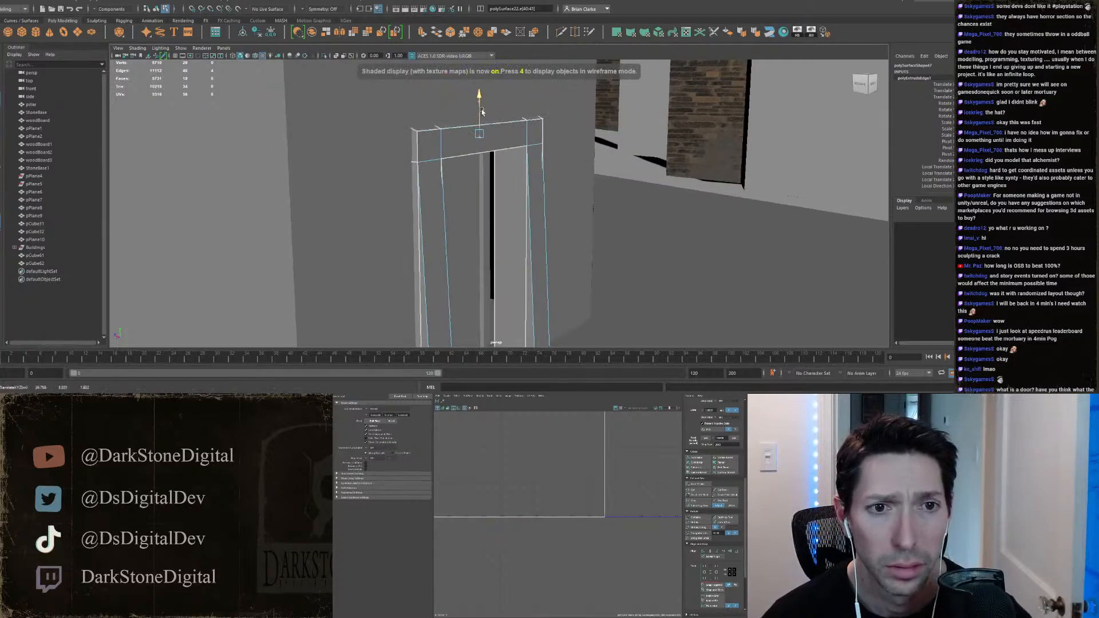
Step: Try mitring both upper frame corners by moving the tops of the lintel seams out to the outer corners
{"action": "left_click_drag", "start_coordinate": [572, 154], "coordinate": [446, 151], "text": "alt"}
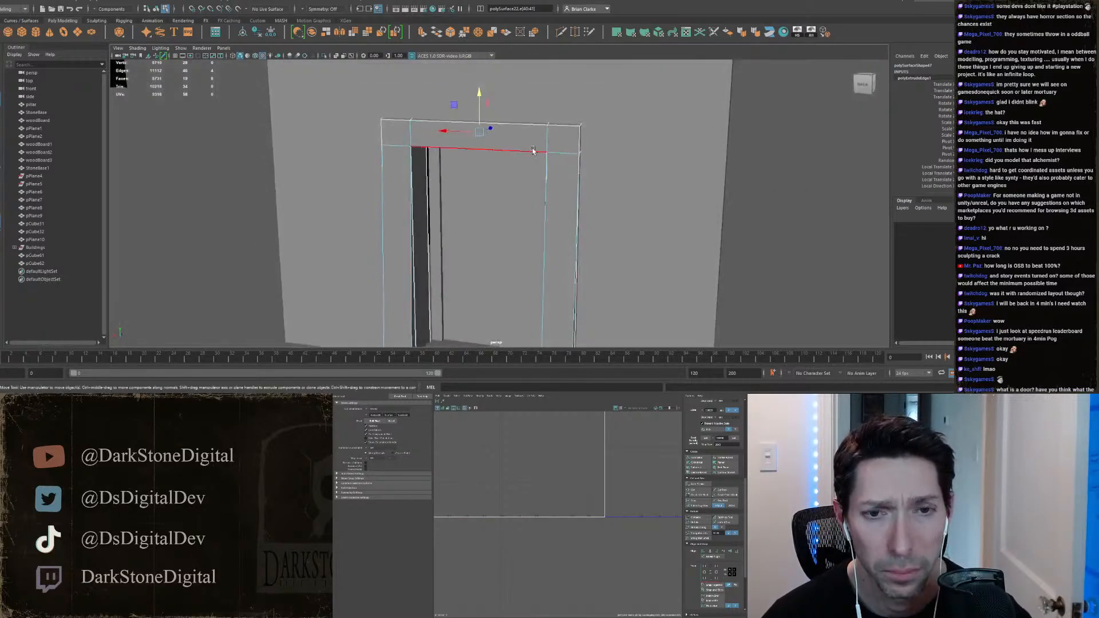
{"action": "mouse_move", "coordinate": [541, 149]}
{"action": "left_mouse_down", "text": "alt"}
{"action": "mouse_move", "coordinate": [565, 131]}
{"action": "mouse_move", "coordinate": [541, 135]}
{"action": "left_mouse_up", "text": "alt"}
{"action": "right_click_drag", "start_coordinate": [566, 135], "coordinate": [564, 111]}
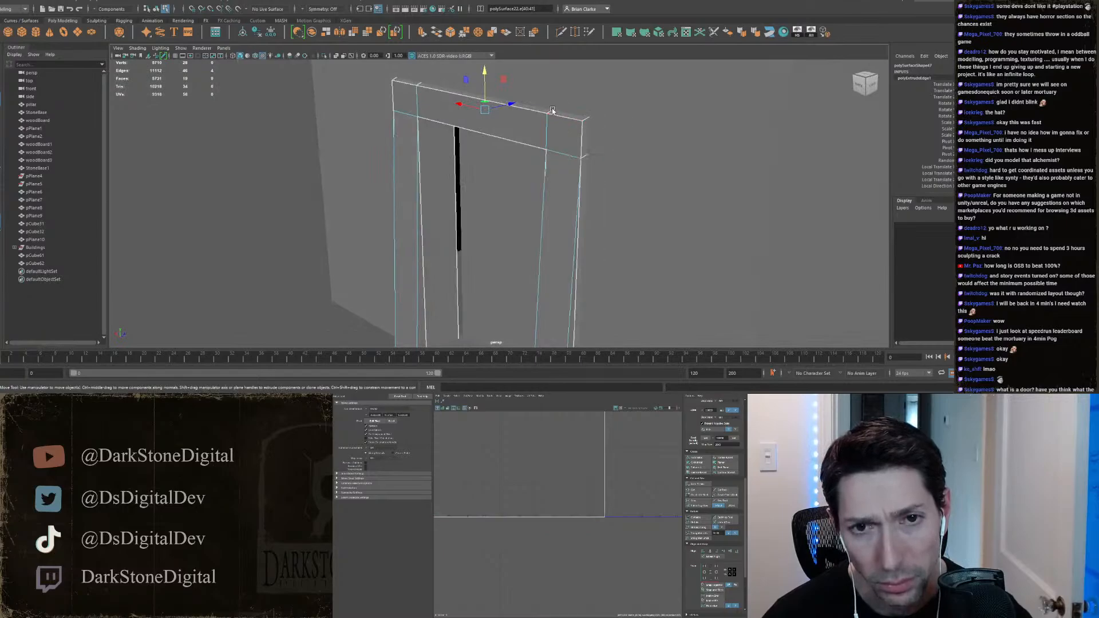
{"action": "left_click", "coordinate": [552, 112]}
{"action": "left_click_drag", "start_coordinate": [527, 111], "coordinate": [565, 120], "text": "alt"}
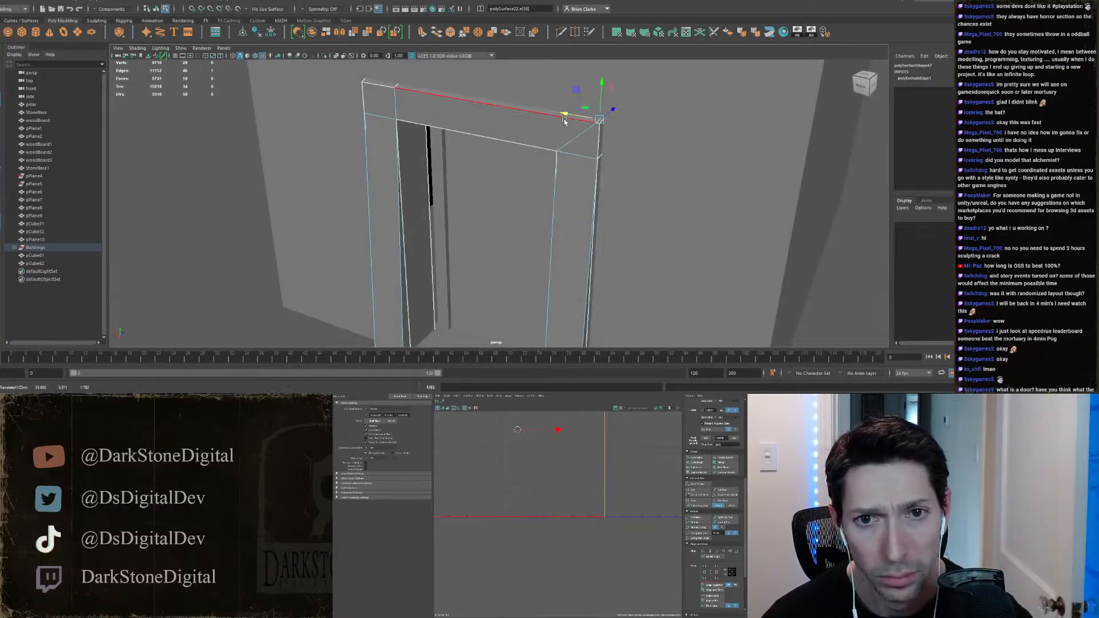
{"action": "left_click", "coordinate": [393, 91]}
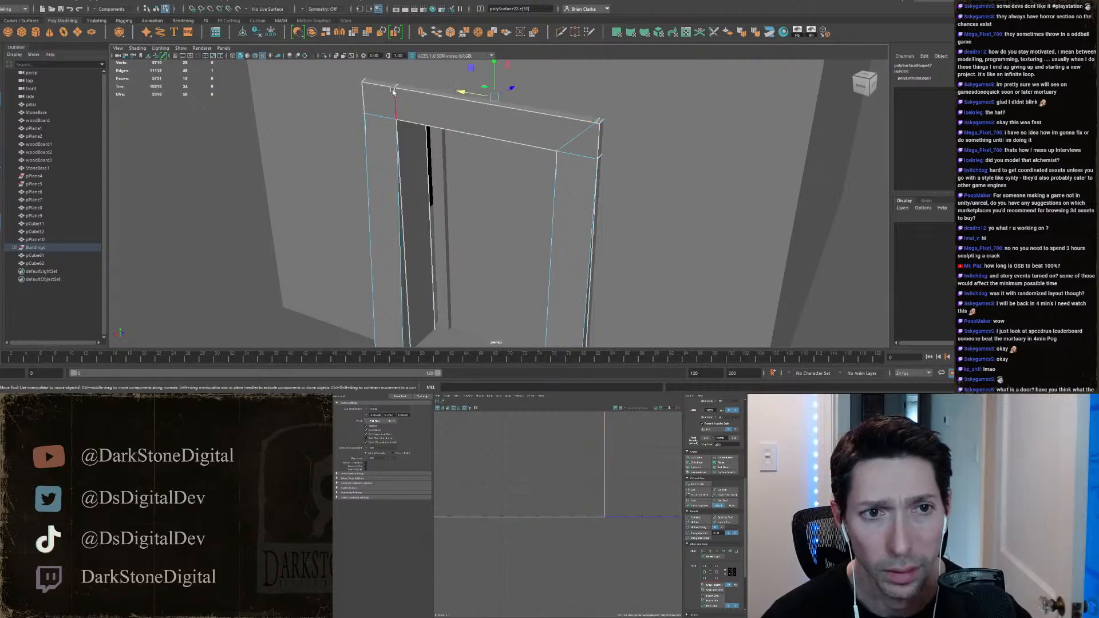
{"action": "mouse_move", "coordinate": [355, 107]}
{"action": "left_mouse_down", "text": "alt"}
{"action": "mouse_move", "coordinate": [331, 121]}
{"action": "mouse_move", "coordinate": [339, 127]}
{"action": "mouse_move", "coordinate": [343, 105]}
{"action": "left_mouse_up", "text": "alt"}
{"action": "left_click", "coordinate": [347, 133]}
{"action": "left_click_drag", "start_coordinate": [552, 129], "coordinate": [544, 115], "text": "alt"}
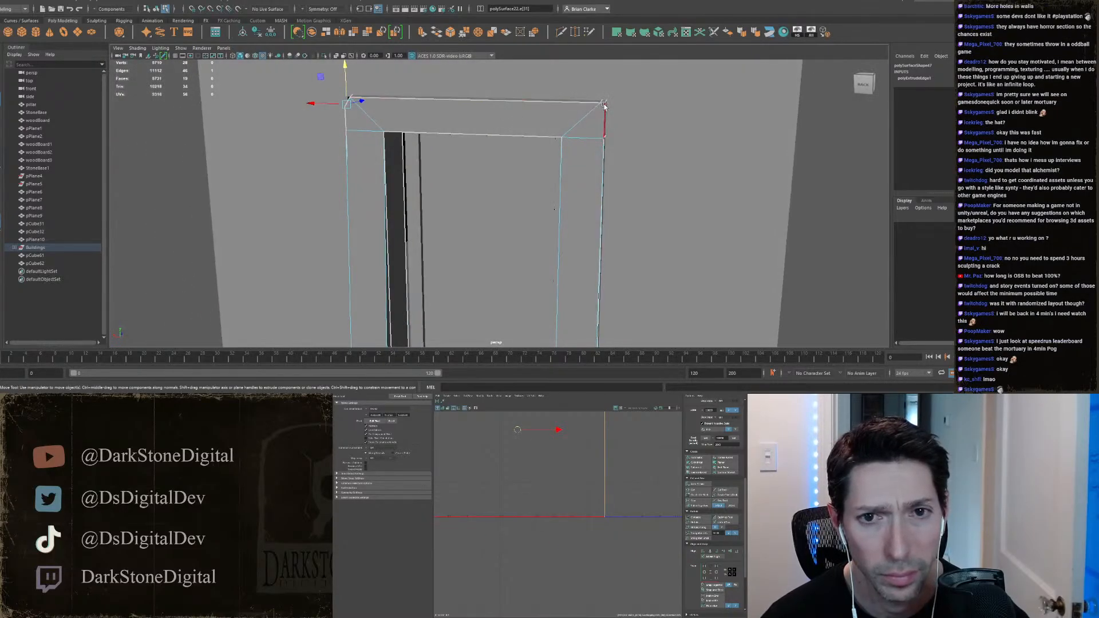
{"action": "left_click_drag", "start_coordinate": [608, 103], "coordinate": [608, 84]}
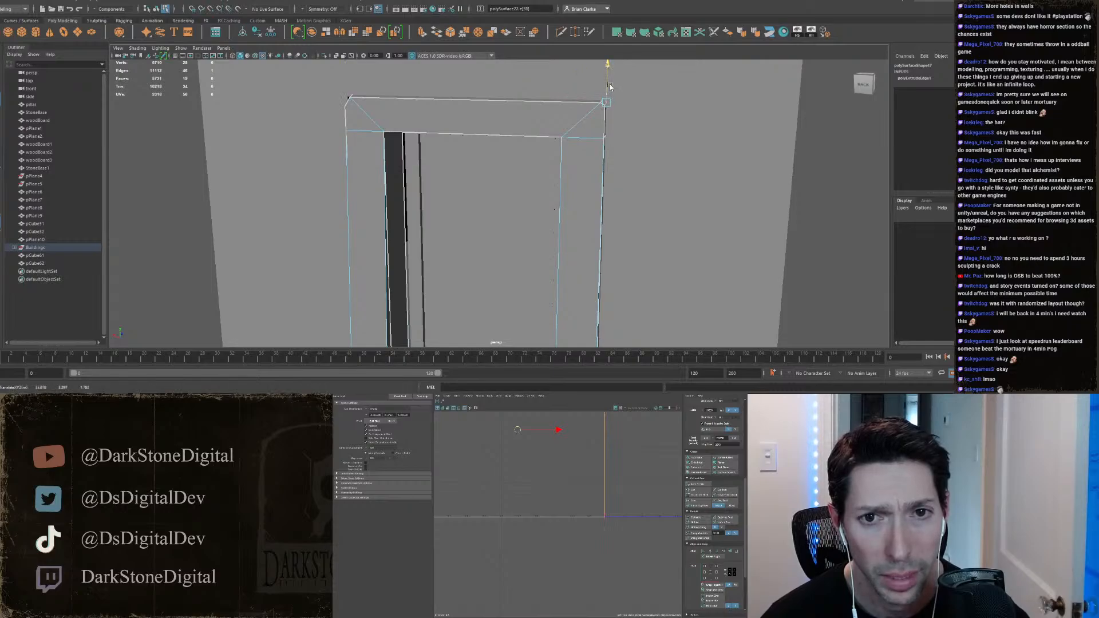
Step: Try adjusting the height of the vertices along the top of the mitred door frame
{"action": "left_click_drag", "start_coordinate": [369, 131], "coordinate": [406, 127], "text": "alt"}
{"action": "right_click_drag", "start_coordinate": [354, 113], "coordinate": [352, 106]}
{"action": "scroll", "coordinate": [343, 105], "scroll_direction": "down", "scroll_amount": 3}
{"action": "left_click_drag", "start_coordinate": [330, 97], "coordinate": [564, 151]}
{"action": "scroll", "coordinate": [568, 153], "scroll_direction": "up", "scroll_amount": 3}
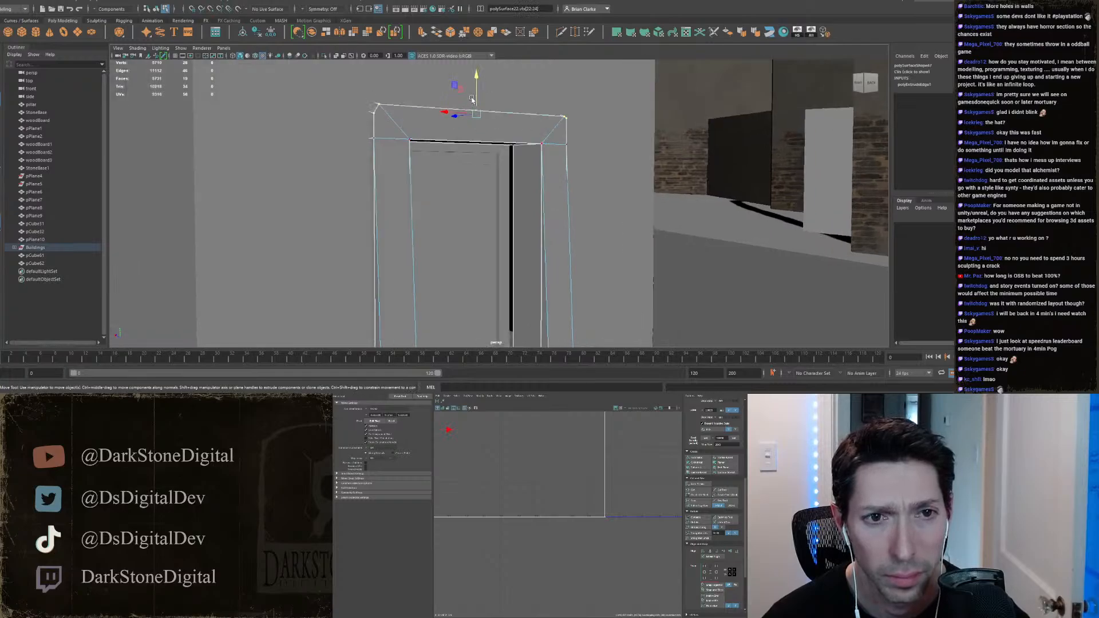
{"action": "left_click_drag", "start_coordinate": [476, 99], "coordinate": [495, 143]}
{"action": "scroll", "coordinate": [477, 126], "scroll_direction": "up", "scroll_amount": 2}
{"action": "scroll", "coordinate": [365, 118], "scroll_direction": "up", "scroll_amount": 1}
{"action": "middle_click_drag", "start_coordinate": [358, 100], "coordinate": [377, 167], "text": "alt"}
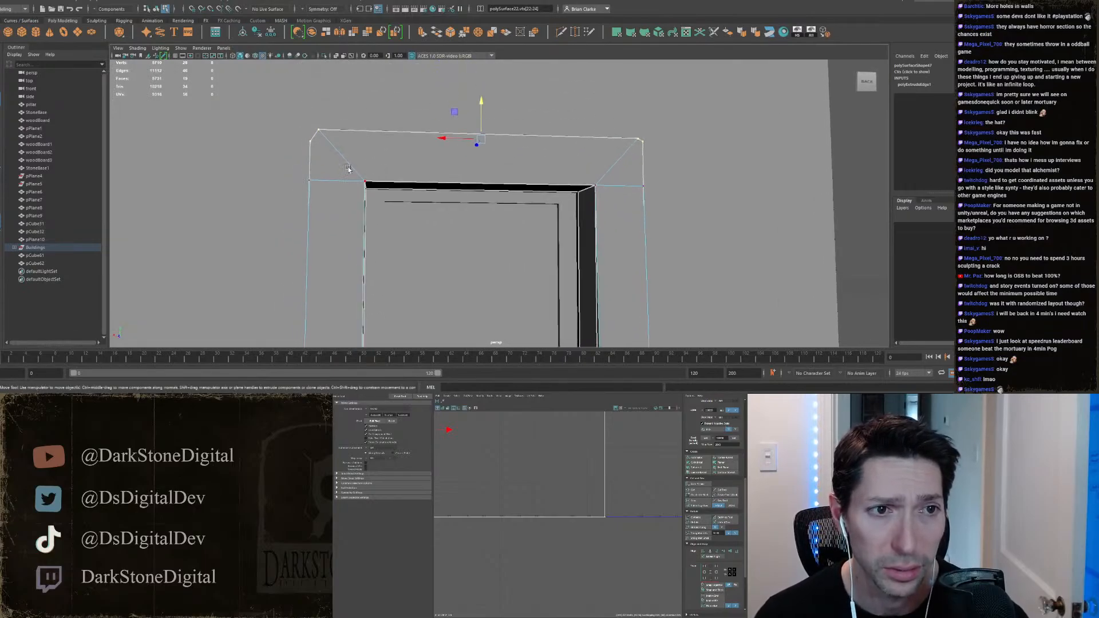
{"action": "scroll", "coordinate": [316, 141], "scroll_direction": "up", "scroll_amount": 2}
{"action": "scroll", "coordinate": [281, 126], "scroll_direction": "down", "scroll_amount": 2}
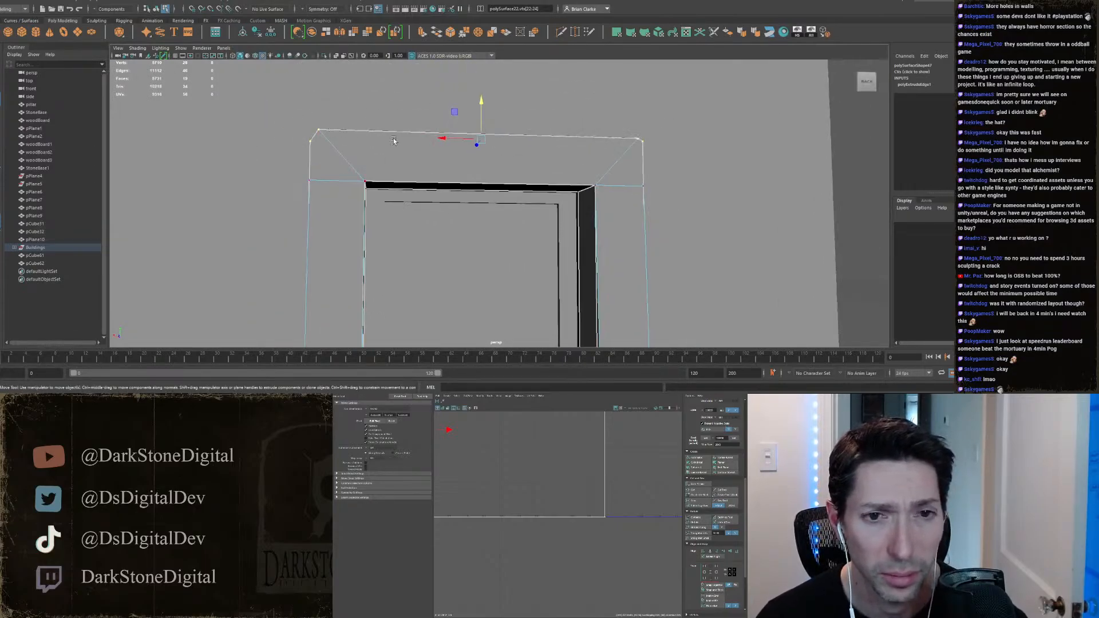
Step: Undo the top vertex adjustment and the corner mitres on the door frame
{"action": "left_click_drag", "start_coordinate": [497, 139], "coordinate": [380, 172], "text": "alt"}
{"action": "key", "text": "ctrl+z"}
{"action": "key", "text": "ctrl+z"}
{"action": "key", "text": "ctrl+z"}
{"action": "key", "text": "ctrl+z"}
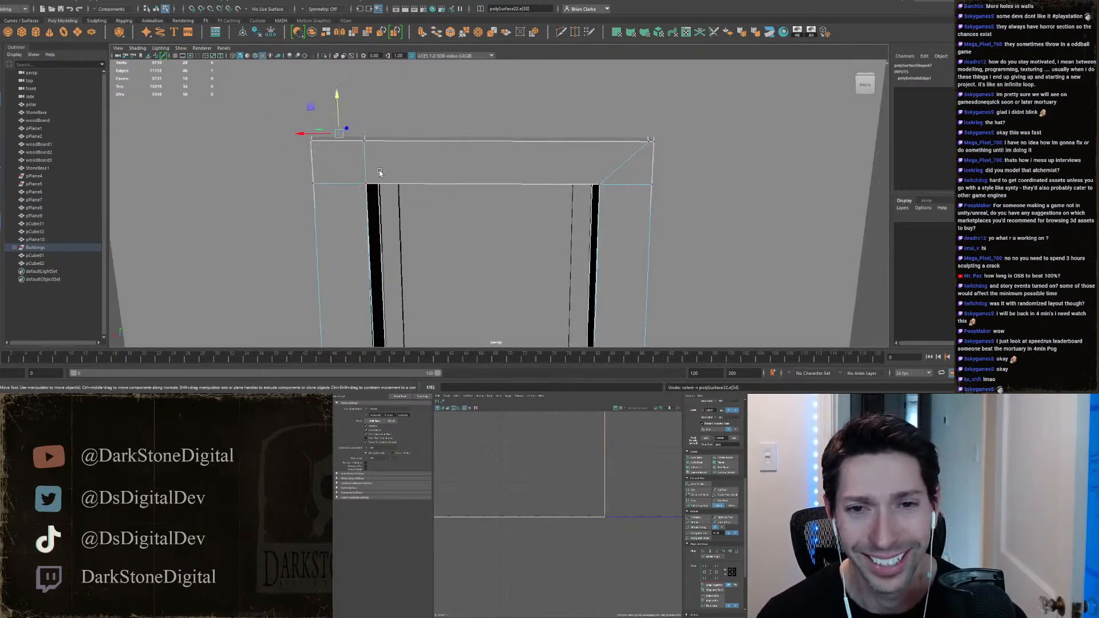
{"action": "left_click_drag", "start_coordinate": [387, 170], "coordinate": [496, 169], "text": "alt"}
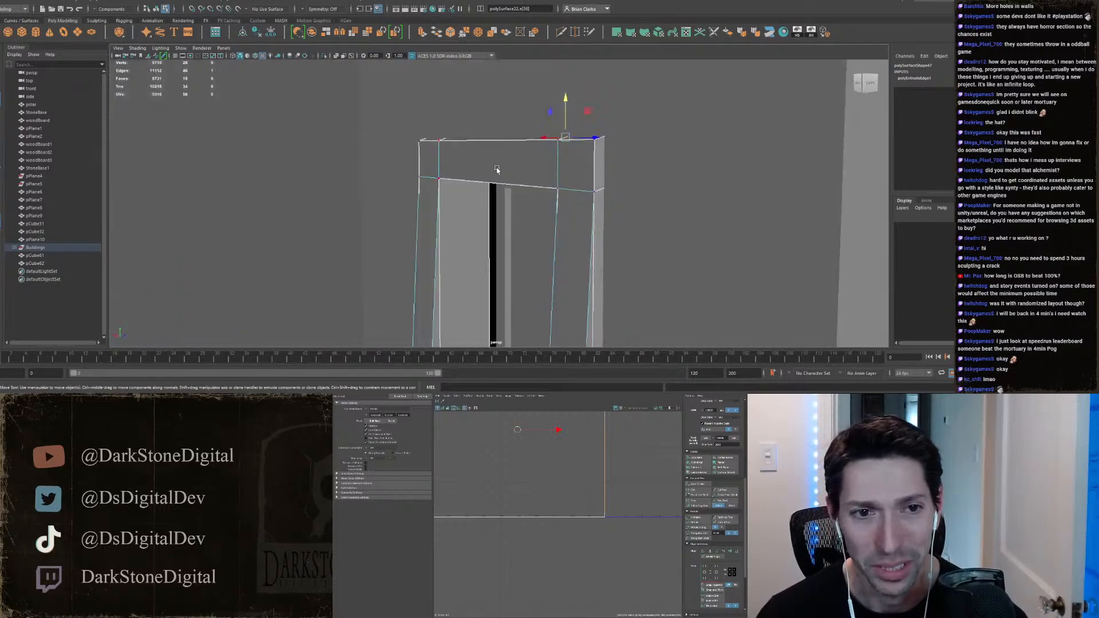
Step: Extrude the middle front face of the lintel outward from the door frame
{"action": "right_click_drag", "start_coordinate": [496, 170], "coordinate": [493, 193]}
{"action": "left_click", "coordinate": [485, 150]}
{"action": "left_click_drag", "start_coordinate": [484, 142], "coordinate": [481, 149], "text": "alt"}
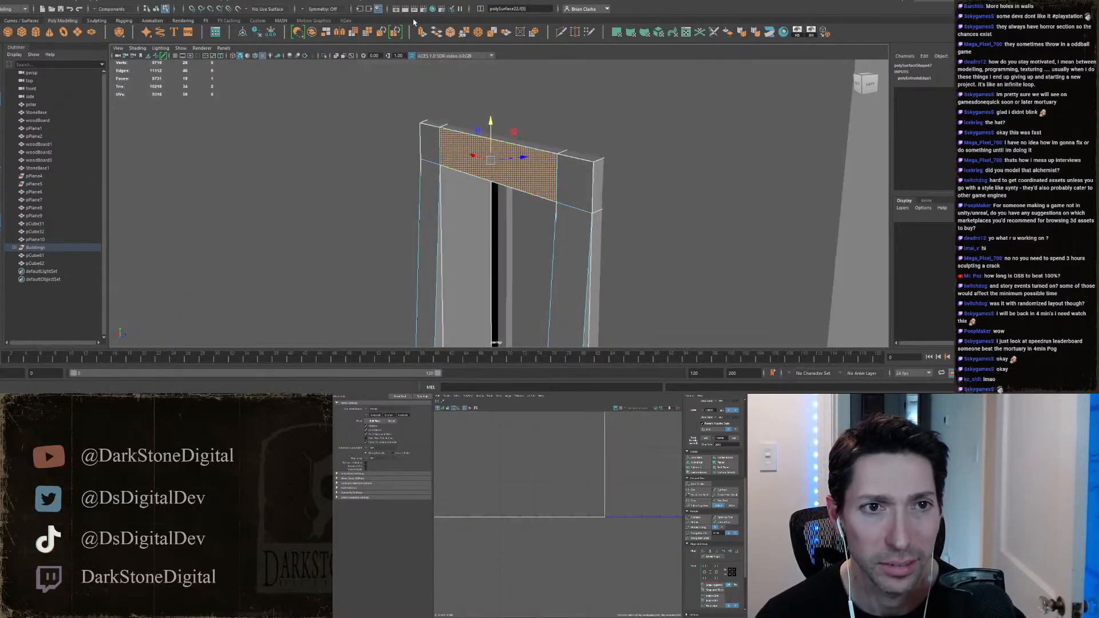
{"action": "key", "text": "ctrl+e"}
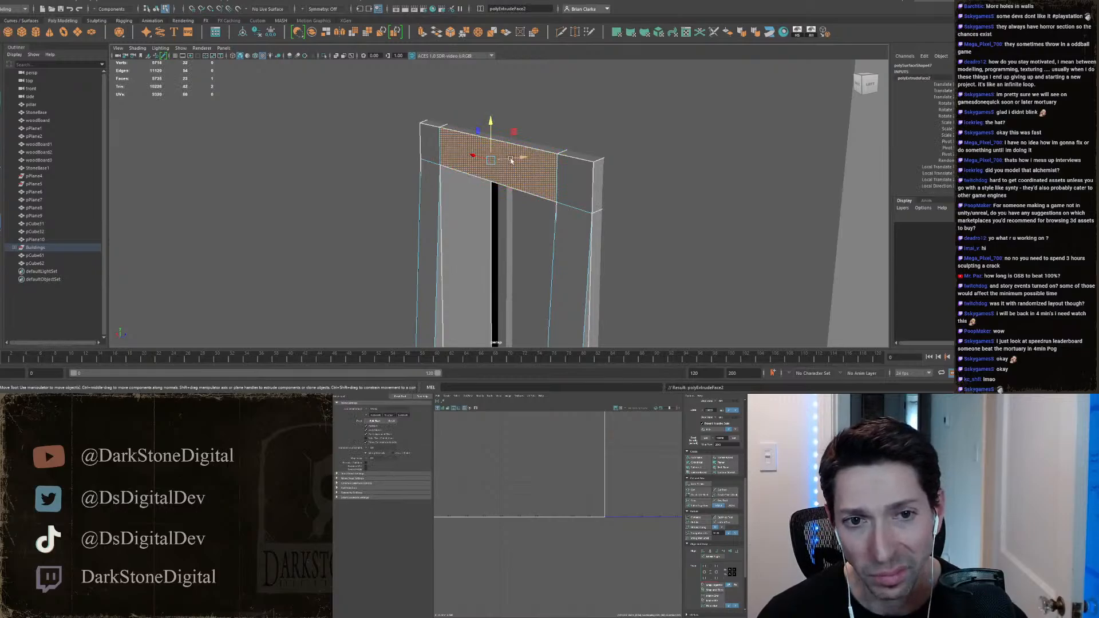
{"action": "mouse_move", "coordinate": [510, 161]}
{"action": "left_mouse_down", "text": "alt"}
{"action": "mouse_move", "coordinate": [504, 189]}
{"action": "mouse_move", "coordinate": [510, 154]}
{"action": "left_mouse_up", "text": "alt"}
{"action": "left_click_drag", "start_coordinate": [539, 194], "coordinate": [532, 188], "text": "alt"}
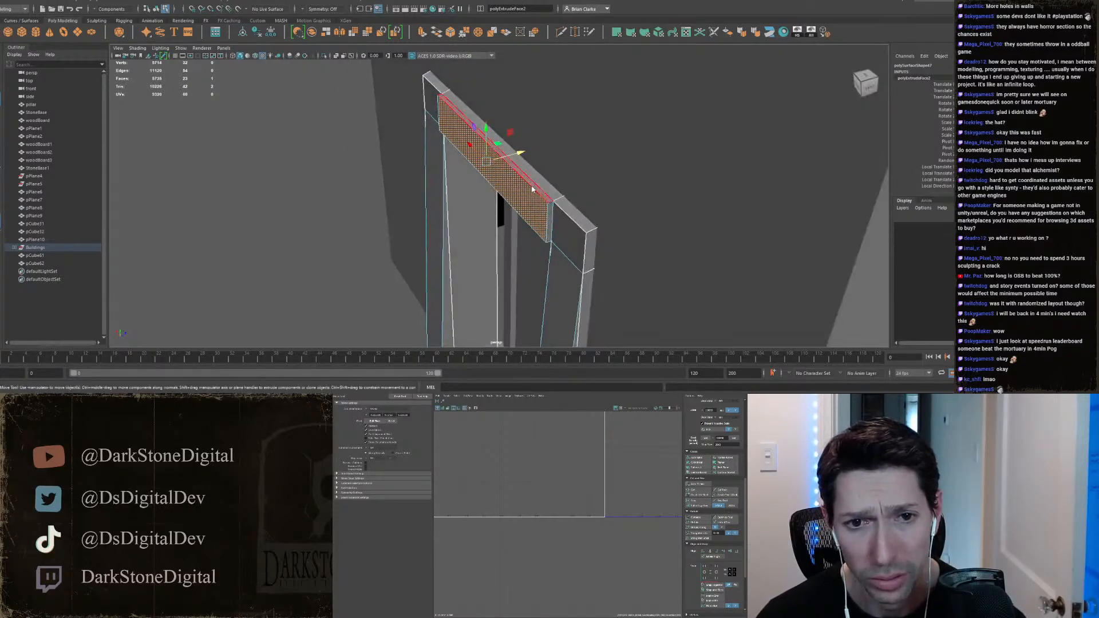
Step: Move the upper end of one lintel seam to the frame's outer corner to form a diagonal joint
{"action": "right_click_drag", "start_coordinate": [532, 166], "coordinate": [533, 144]}
{"action": "left_click_drag", "start_coordinate": [490, 185], "coordinate": [584, 156], "text": "alt"}
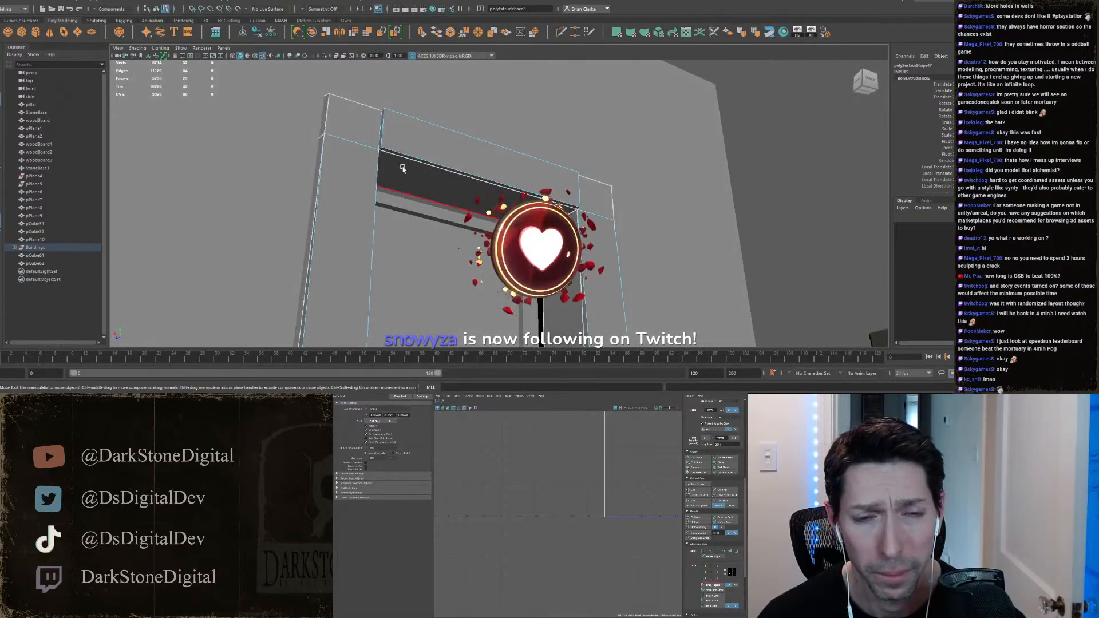
{"action": "left_click_drag", "start_coordinate": [403, 168], "coordinate": [414, 186], "text": "alt"}
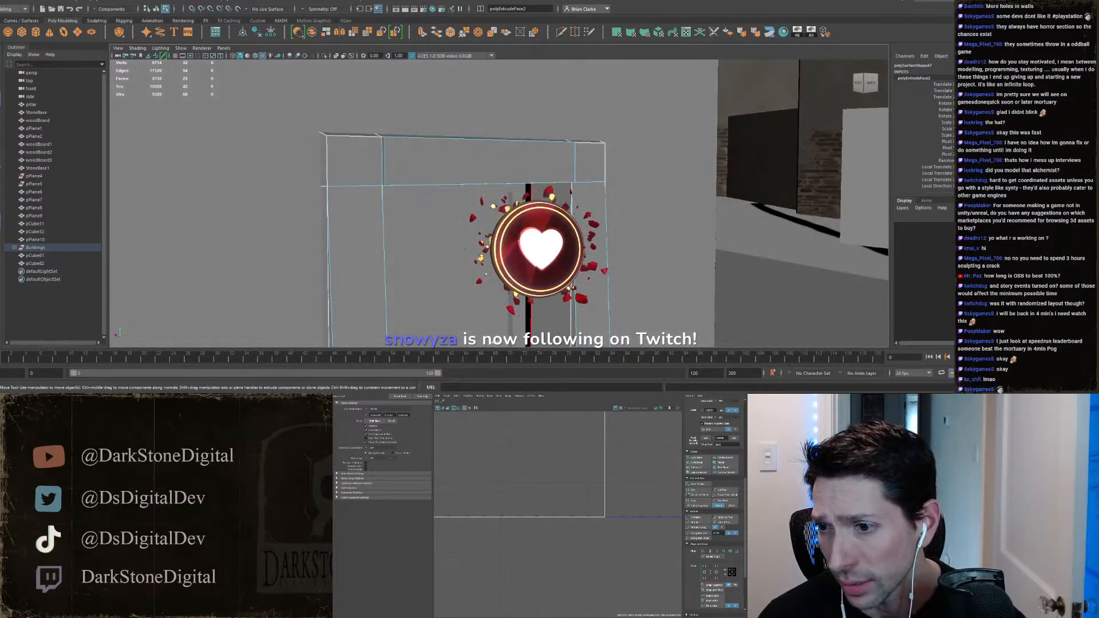
{"action": "left_click_drag", "start_coordinate": [413, 187], "coordinate": [420, 227], "text": "alt"}
{"action": "right_click_drag", "start_coordinate": [421, 166], "coordinate": [419, 147]}
{"action": "left_click_drag", "start_coordinate": [405, 186], "coordinate": [349, 174], "text": "alt"}
{"action": "left_click", "coordinate": [322, 232]}
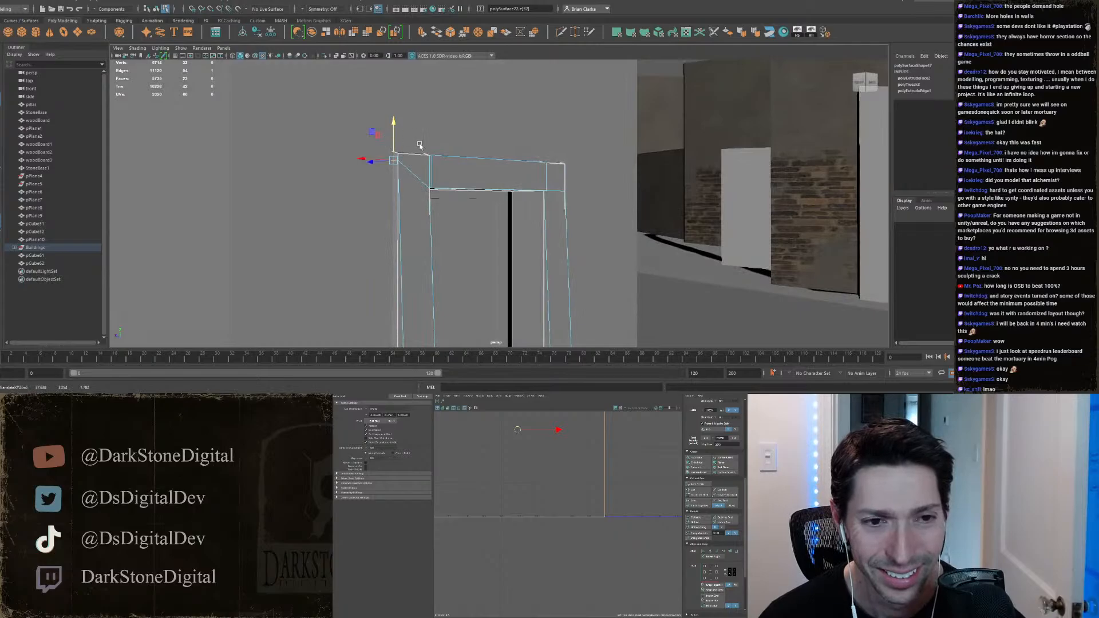
Step: Return the door frame to object mode and display the scene in wireframe to see its rear corner geometry
{"action": "left_click_drag", "start_coordinate": [419, 145], "coordinate": [488, 182], "text": "alt"}
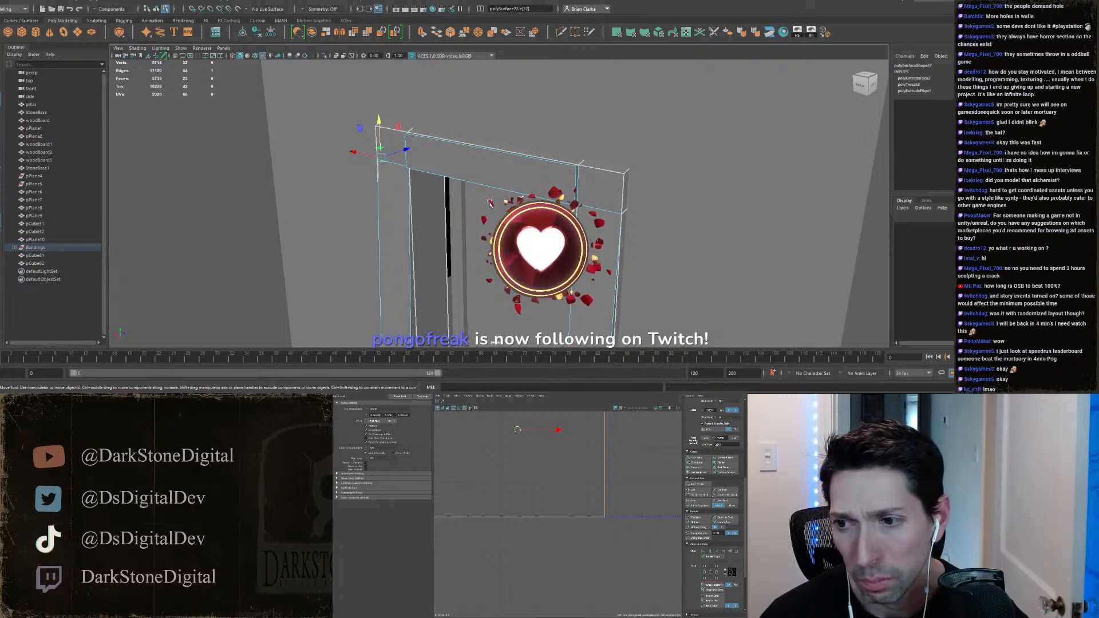
{"action": "left_click_drag", "start_coordinate": [491, 203], "coordinate": [541, 139], "text": "alt"}
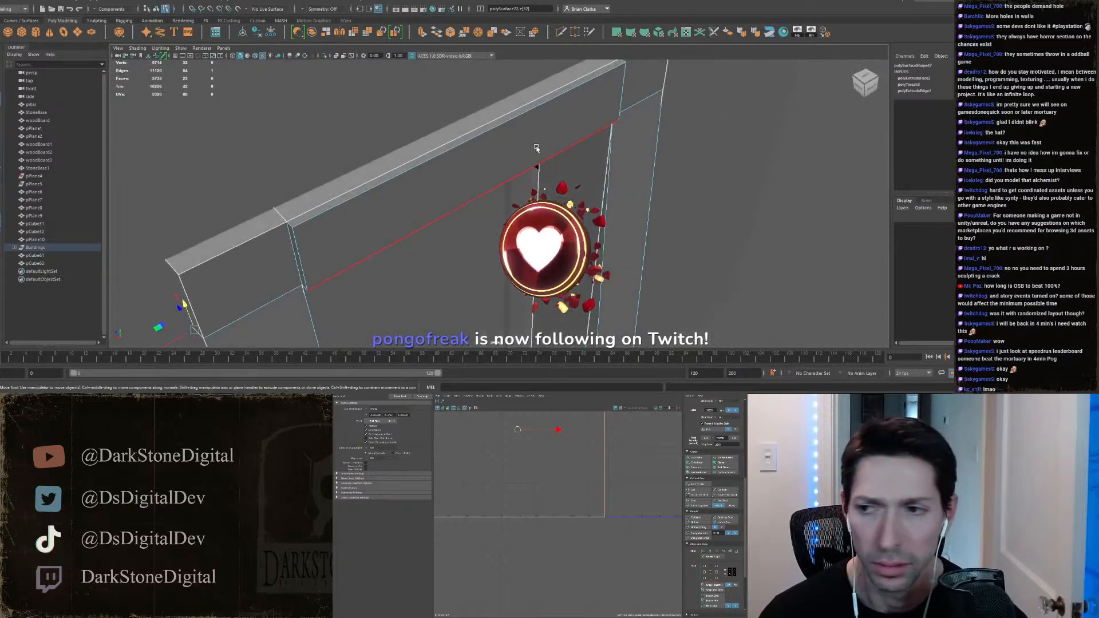
{"action": "scroll", "coordinate": [579, 150], "scroll_direction": "down", "scroll_amount": 2}
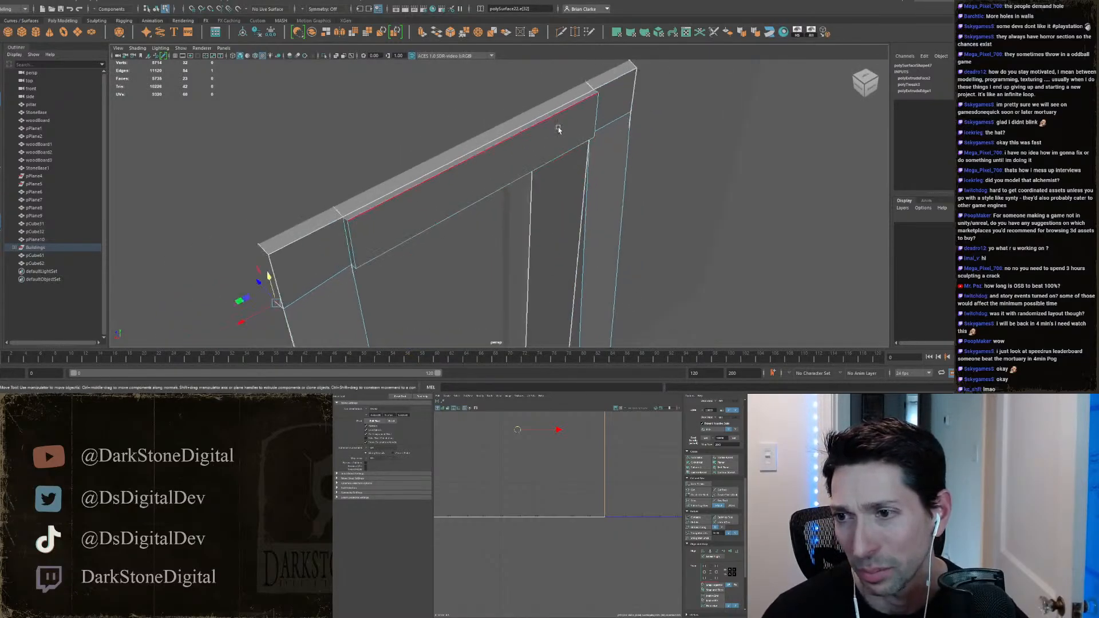
{"action": "right_click_drag", "start_coordinate": [558, 141], "coordinate": [563, 119]}
{"action": "right_click_drag", "start_coordinate": [567, 217], "coordinate": [657, 183]}
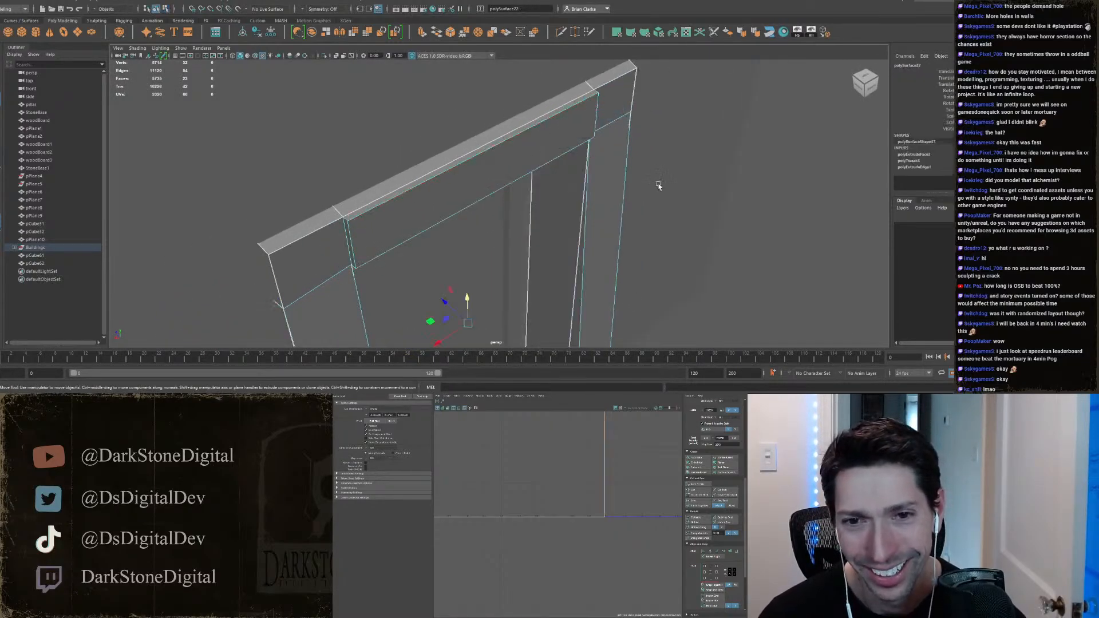
{"action": "scroll", "coordinate": [578, 182], "scroll_direction": "down", "scroll_amount": 3}
{"action": "key", "text": "4"}
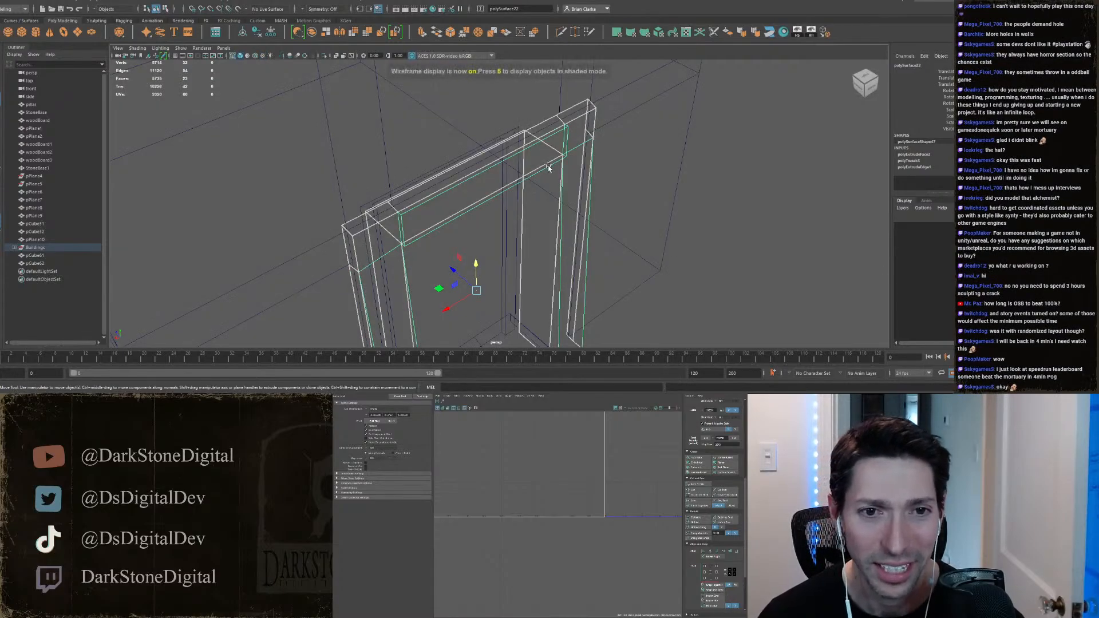
Step: Snap the lintel's rear top seam vertices to the frame's outer corners and merge the overlapping vertices
{"action": "scroll", "coordinate": [545, 168], "scroll_direction": "down", "scroll_amount": 3}
{"action": "left_click_drag", "start_coordinate": [544, 168], "coordinate": [439, 196], "text": "alt"}
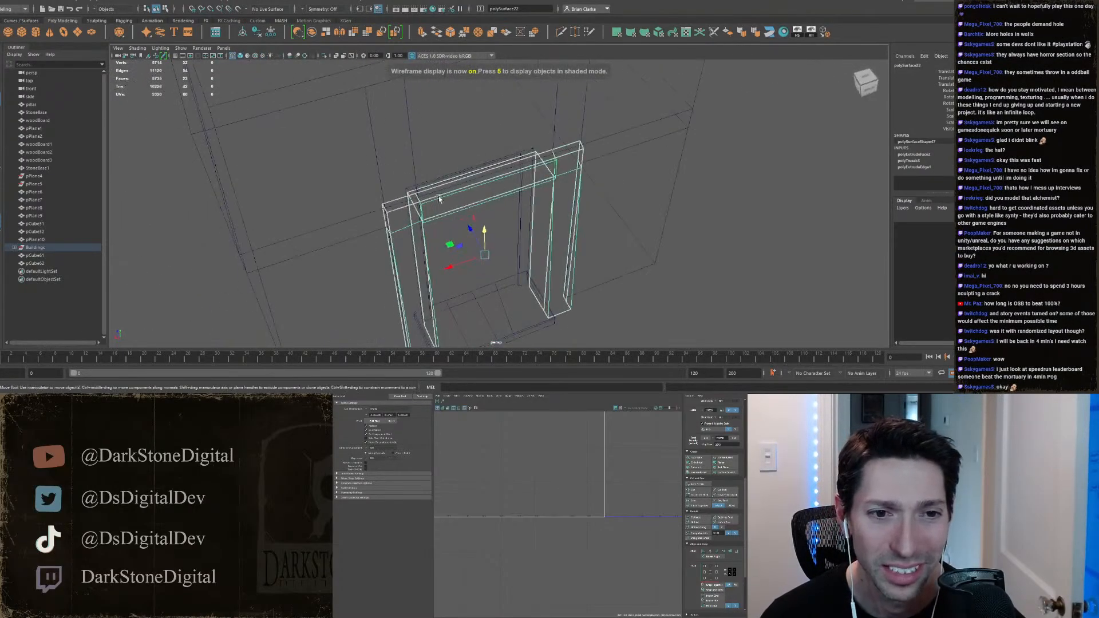
{"action": "scroll", "coordinate": [400, 202], "scroll_direction": "up", "scroll_amount": 4}
{"action": "right_click_drag", "start_coordinate": [402, 177], "coordinate": [358, 170]}
{"action": "left_click_drag", "start_coordinate": [350, 171], "coordinate": [400, 171], "text": "alt"}
{"action": "left_click", "coordinate": [285, 119]}
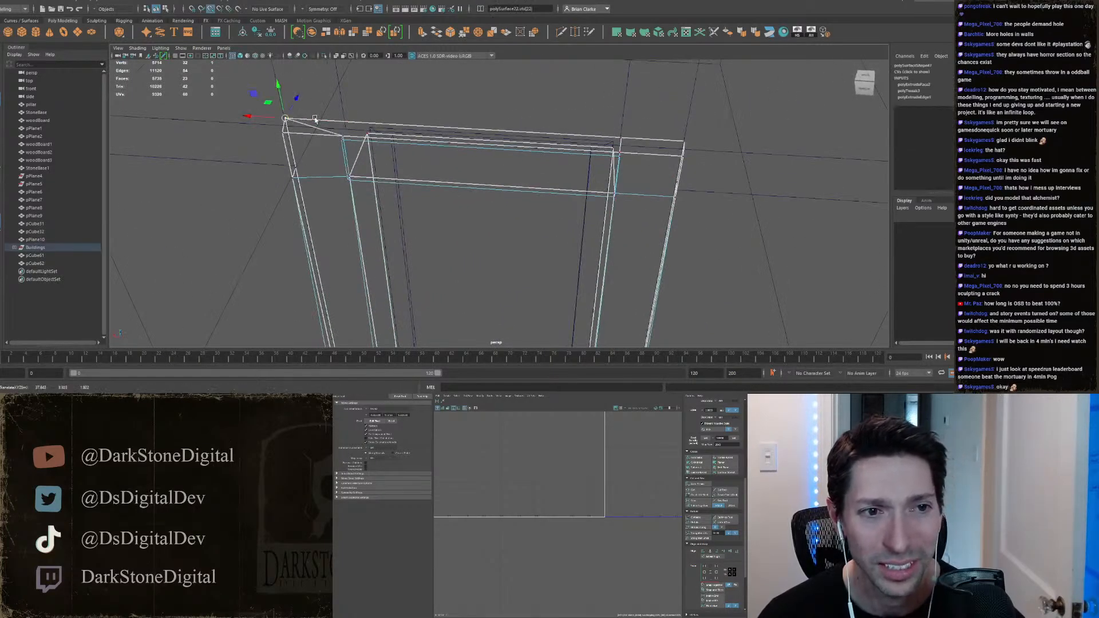
{"action": "left_click_drag", "start_coordinate": [632, 138], "coordinate": [483, 113]}
{"action": "left_click_drag", "start_coordinate": [697, 72], "coordinate": [197, 251]}
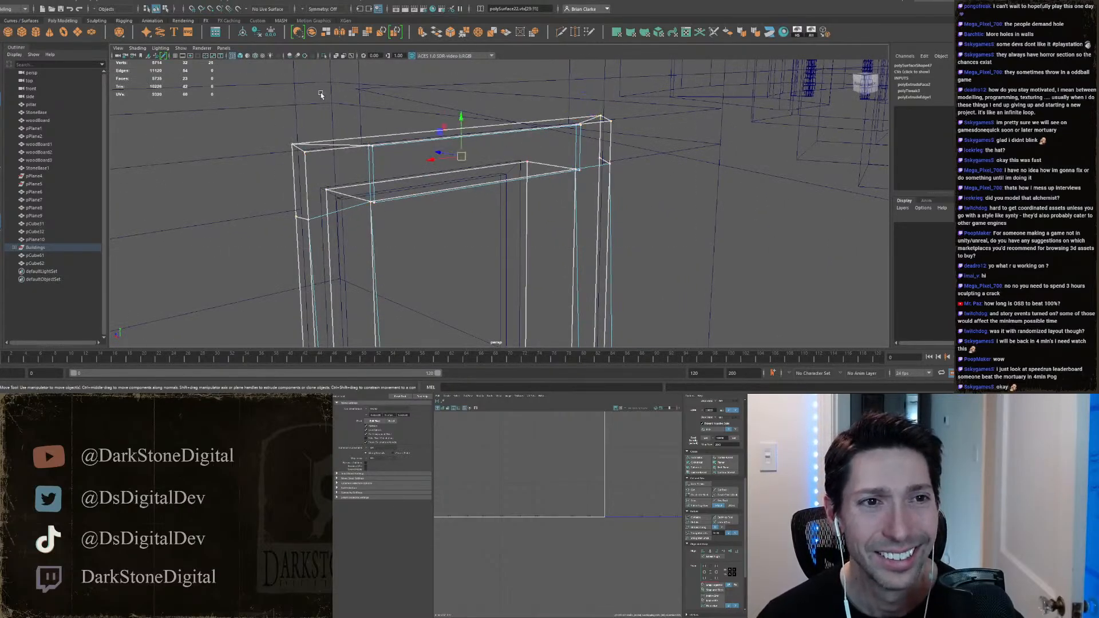
{"action": "left_click", "coordinate": [464, 32]}
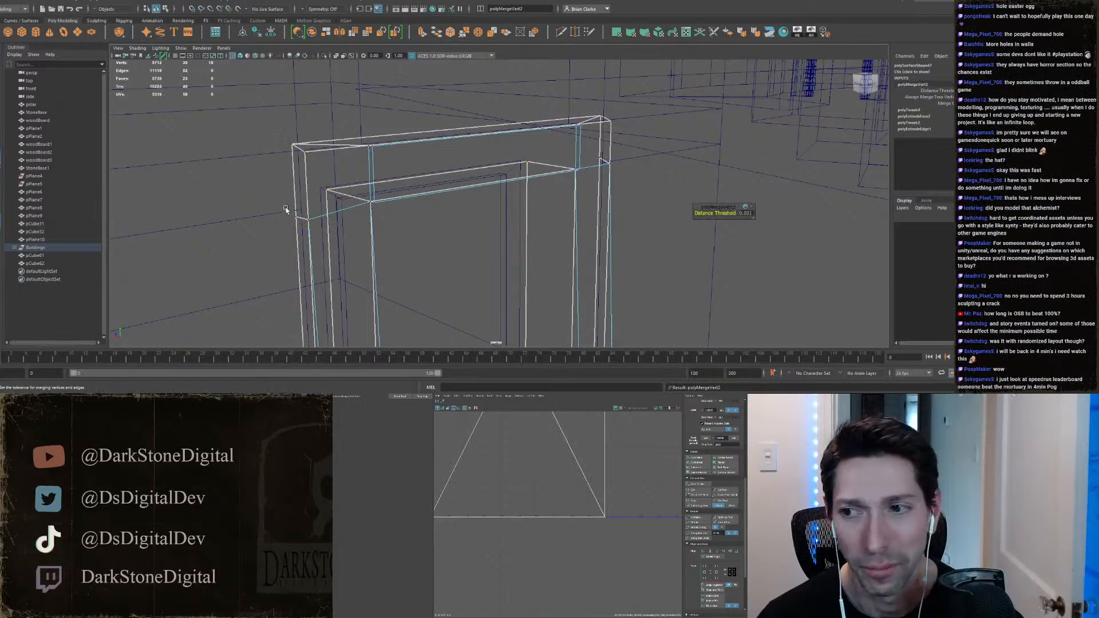
Step: Snap the rear side seam vertices up to the frame's top outer corners and merge the overlapping vertices
{"action": "left_click_drag", "start_coordinate": [302, 242], "coordinate": [665, 292]}
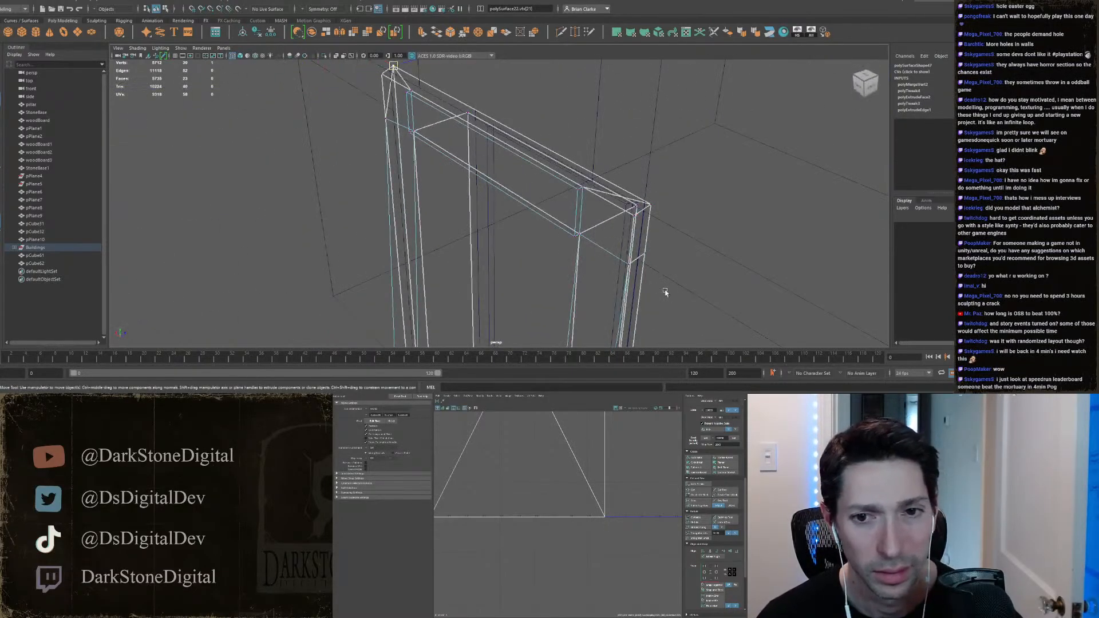
{"action": "left_click_drag", "start_coordinate": [645, 251], "coordinate": [642, 242]}
{"action": "left_click_drag", "start_coordinate": [659, 259], "coordinate": [662, 182], "text": "alt"}
{"action": "key", "text": "v"}
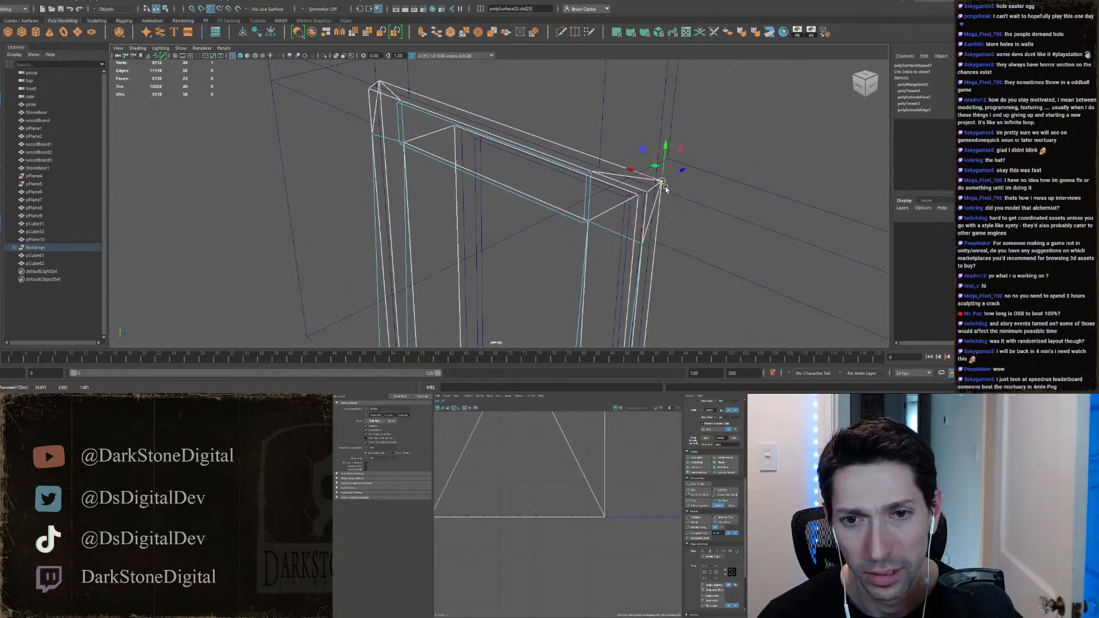
{"action": "left_click_drag", "start_coordinate": [730, 97], "coordinate": [396, 317]}
{"action": "left_click_drag", "start_coordinate": [299, 218], "coordinate": [414, 76], "text": "shift"}
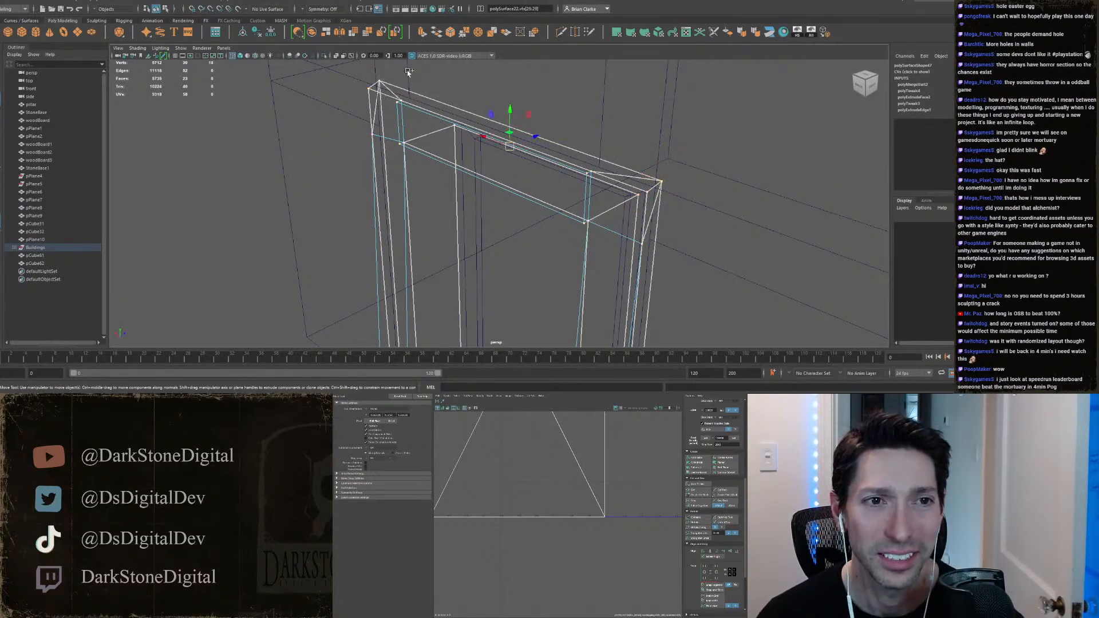
{"action": "left_click", "coordinate": [465, 32]}
Step: Examine the merged door frame in the front wireframe view, comparing the lintel's seams on both sides
{"action": "right_click_drag", "start_coordinate": [381, 96], "coordinate": [420, 83]}
{"action": "left_click", "coordinate": [260, 168]}
{"action": "left_click_drag", "start_coordinate": [259, 167], "coordinate": [383, 220], "text": "alt"}
{"action": "left_click", "coordinate": [411, 207]}
{"action": "key", "text": "space"}
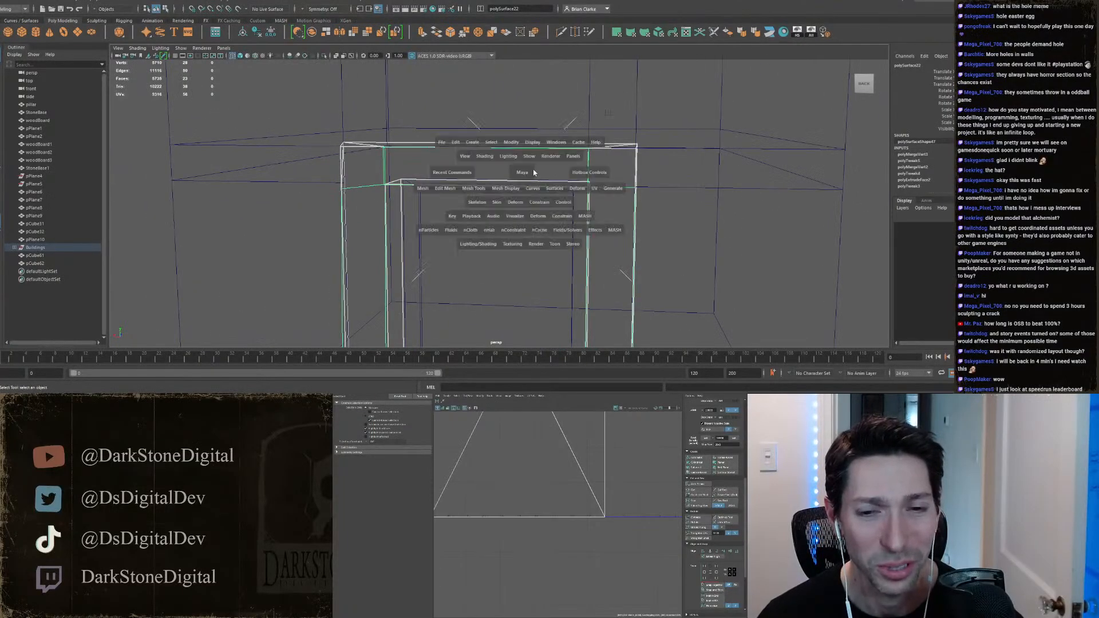
{"action": "key", "text": "space"}
{"action": "scroll", "coordinate": [461, 204], "scroll_direction": "up", "scroll_amount": 5}
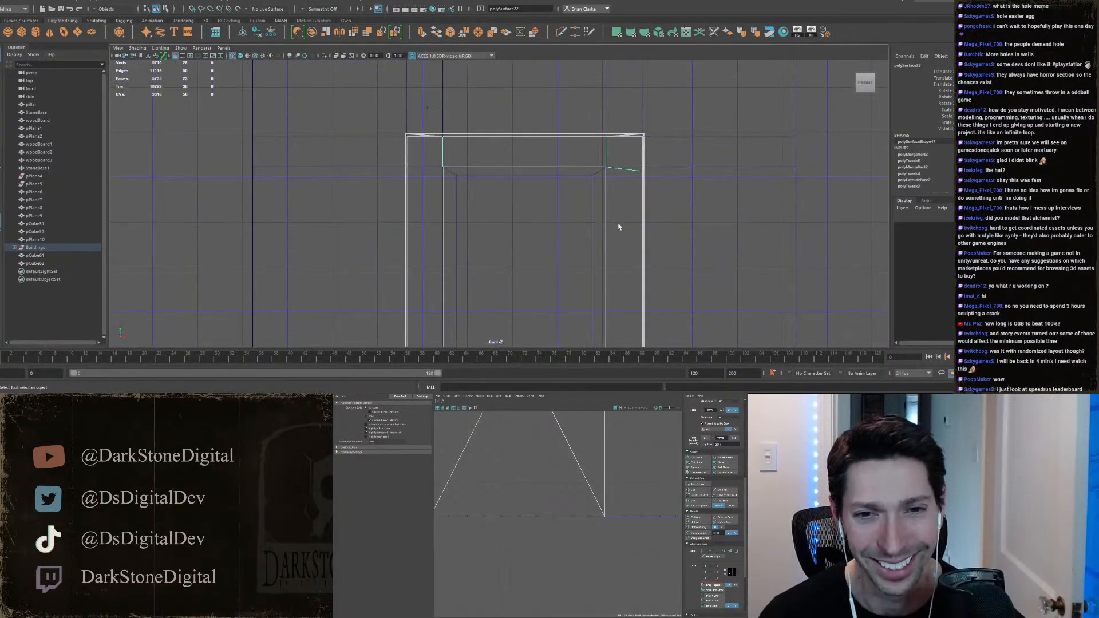
{"action": "right_click_drag", "start_coordinate": [663, 161], "coordinate": [644, 155]}
{"action": "left_click_drag", "start_coordinate": [658, 159], "coordinate": [678, 178]}
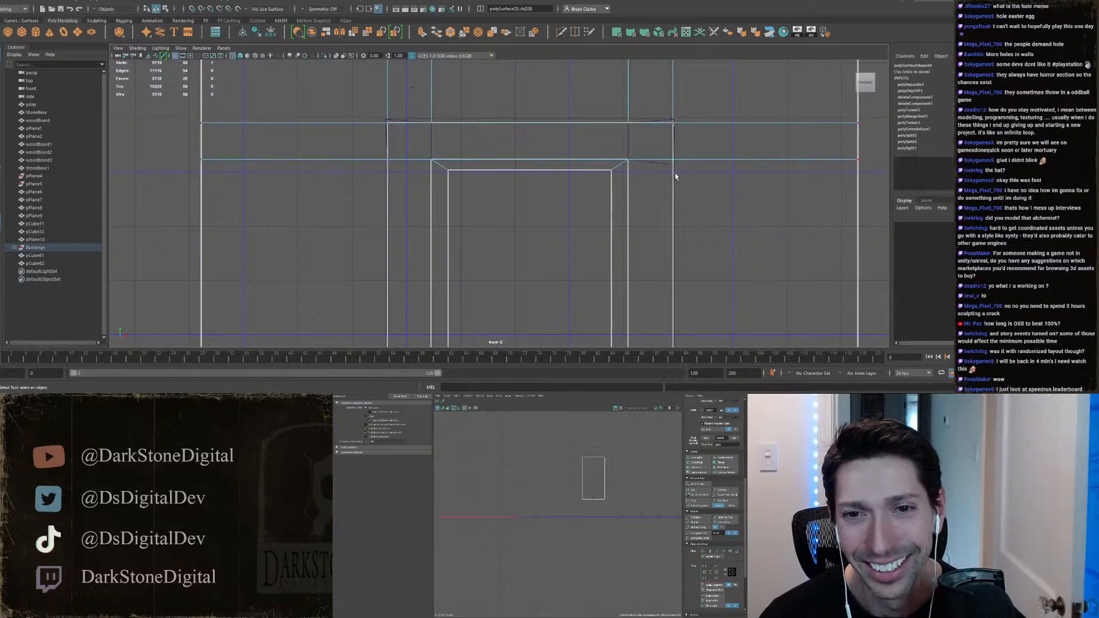
{"action": "key", "text": "space"}
{"action": "key", "text": "space"}
{"action": "right_click_drag", "start_coordinate": [630, 165], "coordinate": [652, 150]}
{"action": "mouse_move", "coordinate": [684, 184]}
{"action": "left_mouse_down", "text": "alt"}
{"action": "mouse_move", "coordinate": [535, 223]}
{"action": "mouse_move", "coordinate": [591, 202]}
{"action": "mouse_move", "coordinate": [523, 239]}
{"action": "mouse_move", "coordinate": [491, 236]}
{"action": "left_mouse_up", "text": "alt"}
{"action": "left_click", "coordinate": [556, 195]}
Step: Restore textured shading and level the outer vertex of the sloping lower lintel seam with the seam on the opposite side
{"action": "key", "text": "6"}
{"action": "scroll", "coordinate": [491, 236], "scroll_direction": "up", "scroll_amount": 3}
{"action": "right_click_drag", "start_coordinate": [417, 167], "coordinate": [395, 167]}
{"action": "left_click", "coordinate": [397, 166]}
{"action": "key", "text": "w"}
{"action": "left_click_drag", "start_coordinate": [402, 157], "coordinate": [484, 182]}
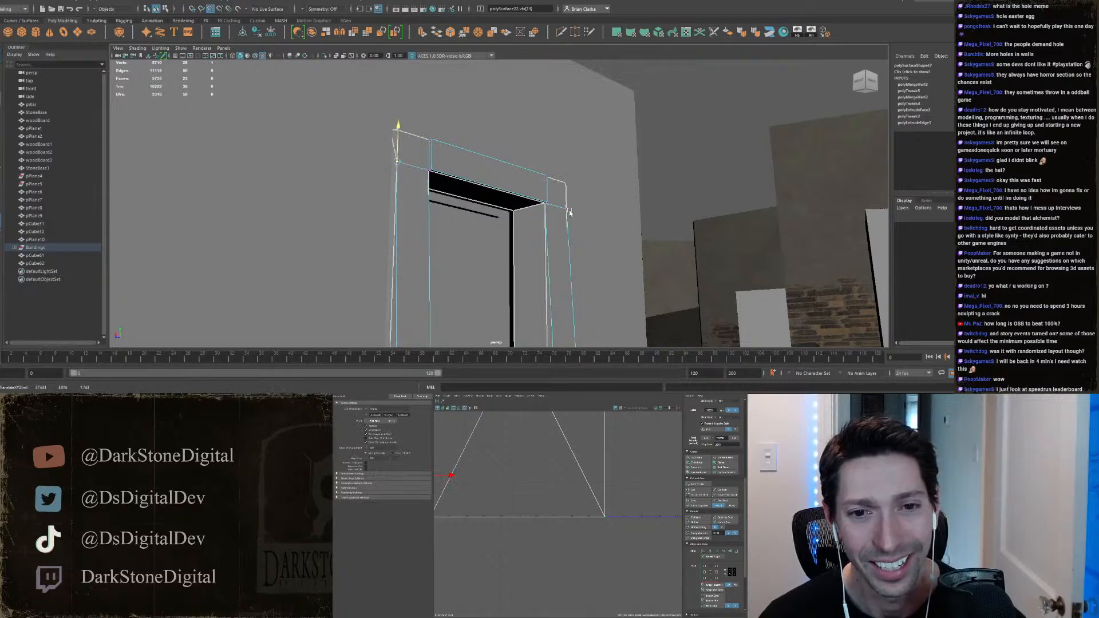
Step: Isolate the door frame in the side view and check the vertical alignment of the lintel's seam vertices
{"action": "left_click_drag", "start_coordinate": [567, 211], "coordinate": [427, 229], "text": "alt"}
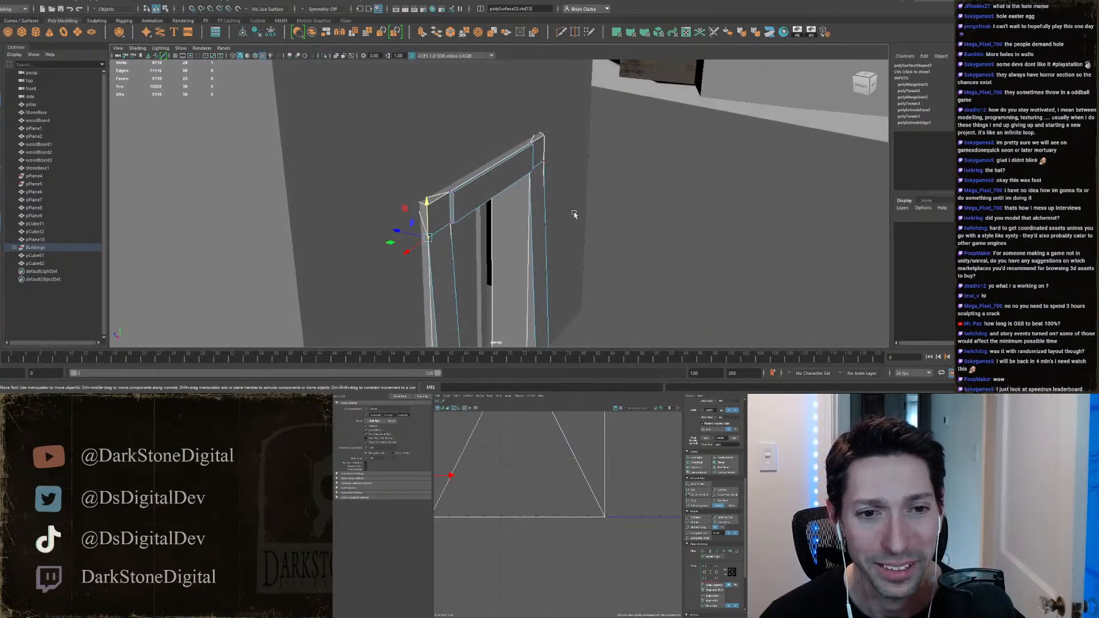
{"action": "left_click_drag", "start_coordinate": [574, 213], "coordinate": [582, 189], "text": "alt"}
{"action": "key", "text": "space"}
{"action": "key", "text": "space"}
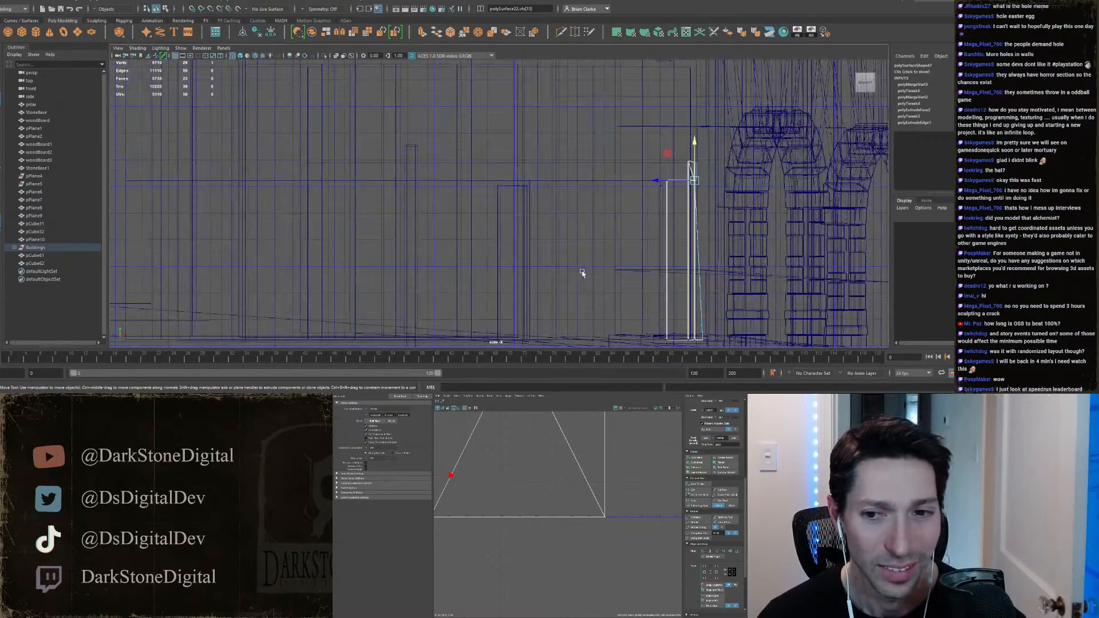
{"action": "key", "text": "ctrl+1"}
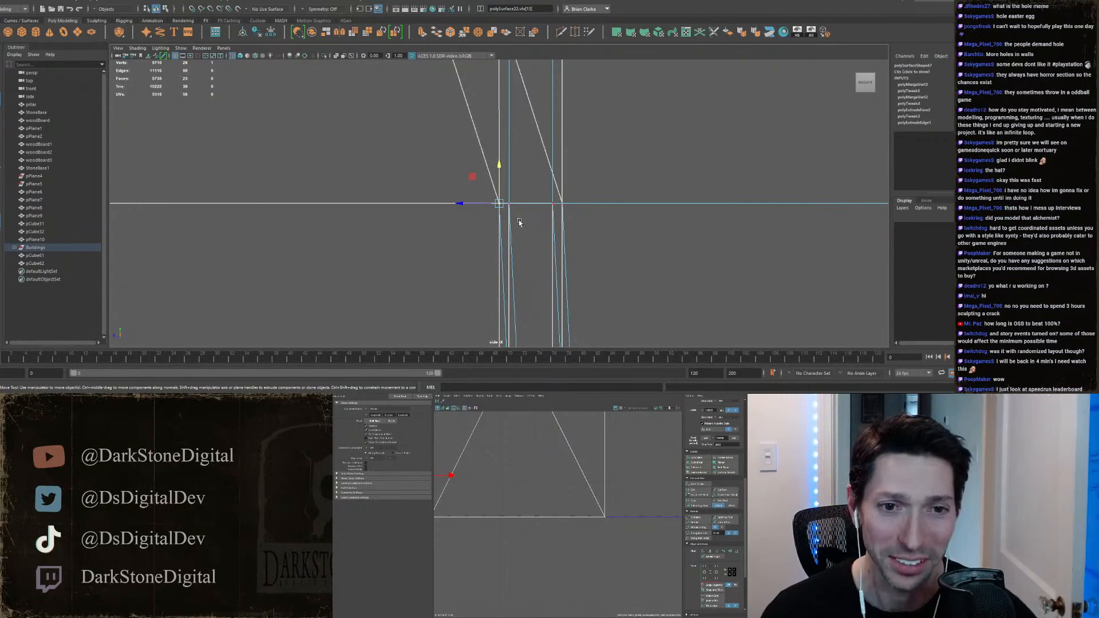
{"action": "key", "text": "space"}
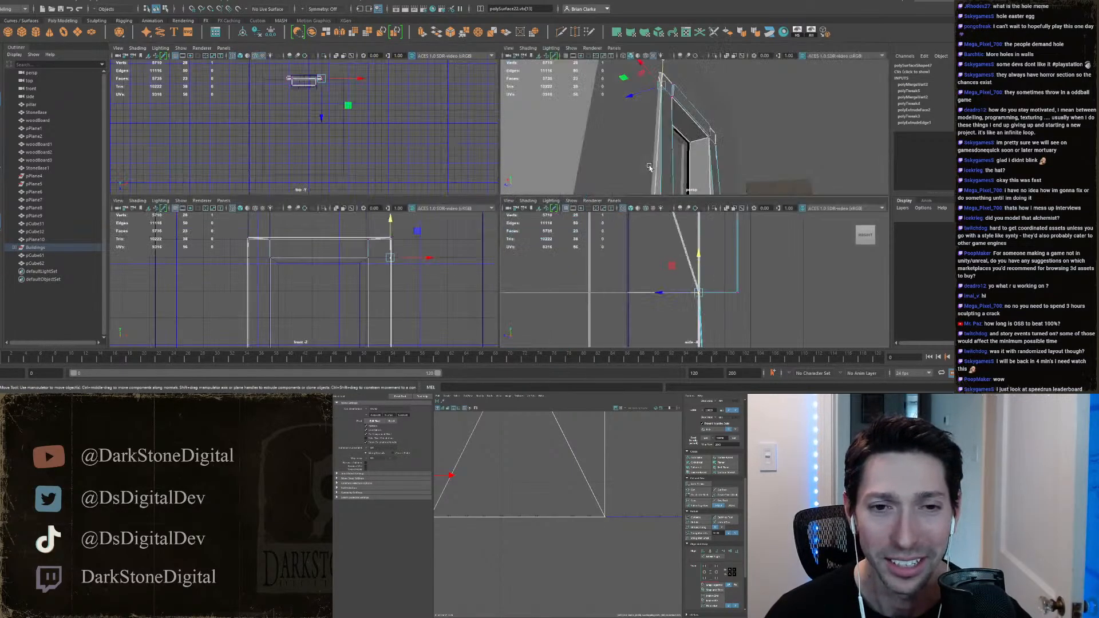
{"action": "key", "text": "space"}
Step: Return the door frame to object mode and examine its lintel and corner joints from several angles
{"action": "left_click_drag", "start_coordinate": [645, 169], "coordinate": [530, 207], "text": "alt"}
{"action": "right_click_drag", "start_coordinate": [529, 207], "coordinate": [563, 156]}
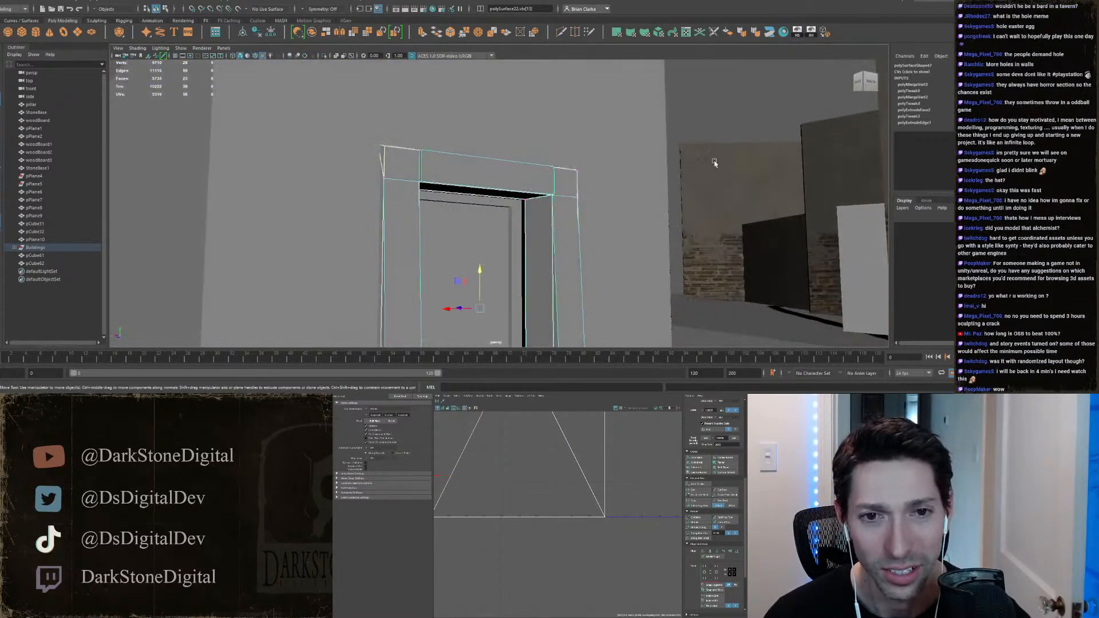
{"action": "left_click", "coordinate": [714, 162]}
{"action": "left_click_drag", "start_coordinate": [661, 195], "coordinate": [584, 235], "text": "alt"}
{"action": "left_click", "coordinate": [572, 212]}
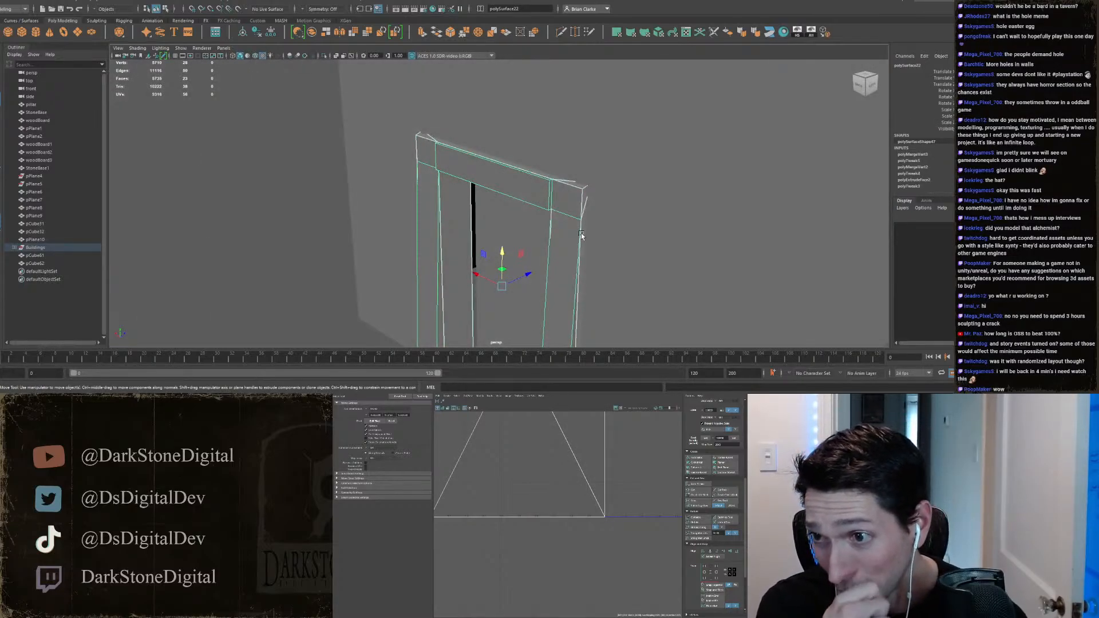
{"action": "left_click_drag", "start_coordinate": [582, 235], "coordinate": [601, 266], "text": "alt"}
{"action": "scroll", "coordinate": [601, 266], "scroll_direction": "up", "scroll_amount": 1}
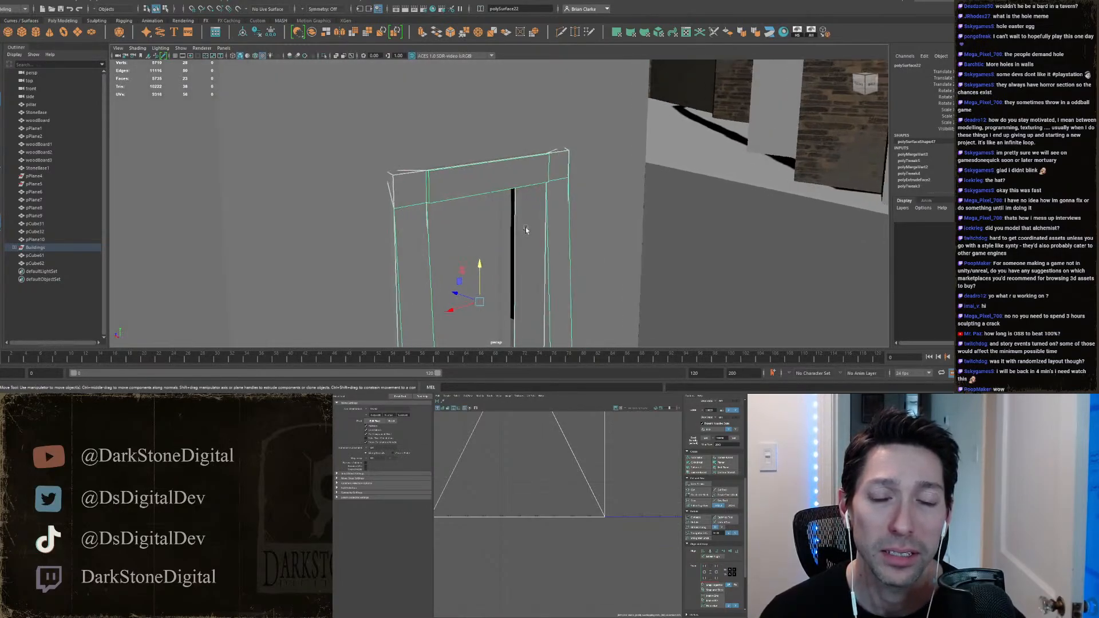
{"action": "left_click", "coordinate": [728, 264]}
{"action": "scroll", "coordinate": [727, 268], "scroll_direction": "down", "scroll_amount": 4}
{"action": "left_click_drag", "start_coordinate": [727, 270], "coordinate": [584, 256], "text": "alt"}
{"action": "scroll", "coordinate": [572, 238], "scroll_direction": "up", "scroll_amount": 3}
{"action": "left_click", "coordinate": [547, 199]}
{"action": "scroll", "coordinate": [545, 204], "scroll_direction": "up", "scroll_amount": 2}
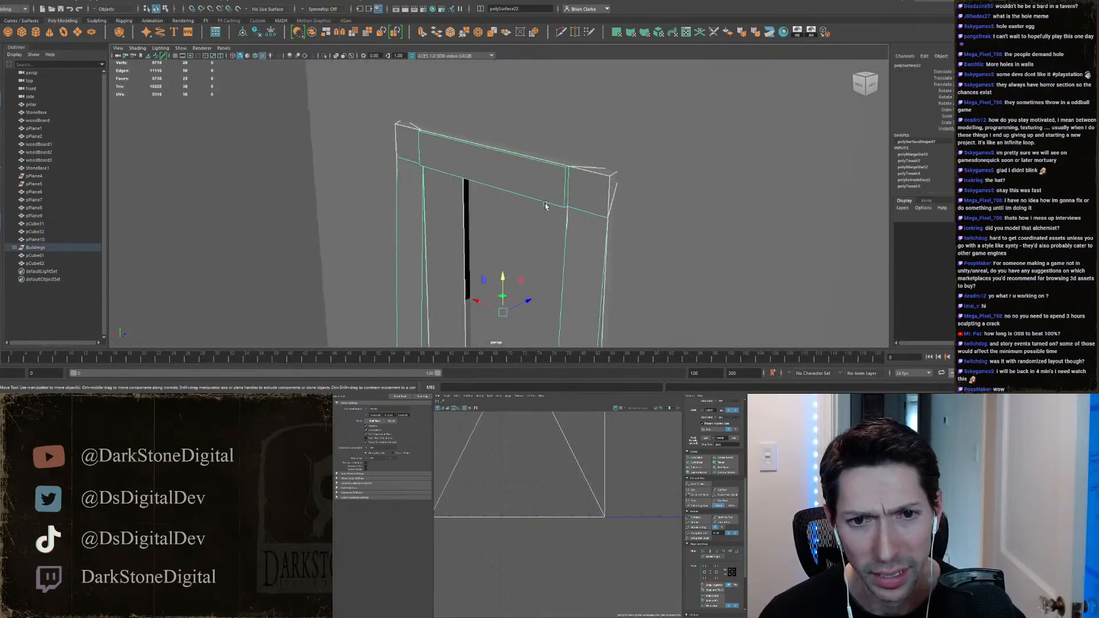
Step: Lower the front top edge and raise the front bottom edge of the protruding lintel block slightly to taper it
{"action": "right_click_drag", "start_coordinate": [512, 162], "coordinate": [511, 145]}
{"action": "left_click", "coordinate": [501, 152]}
{"action": "scroll", "coordinate": [507, 153], "scroll_direction": "up", "scroll_amount": 2}
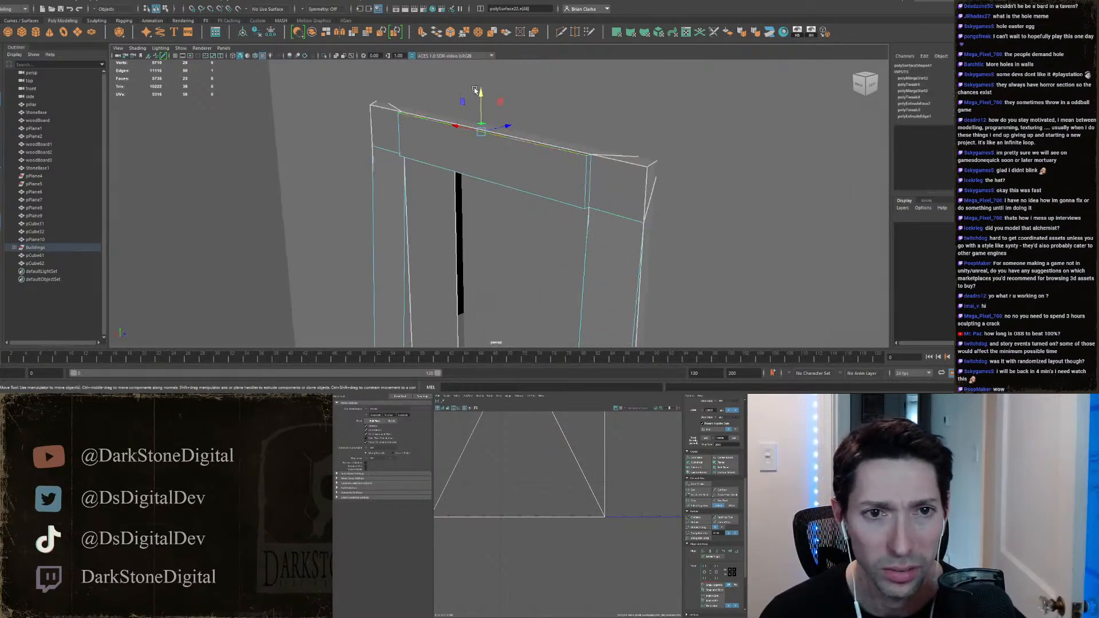
{"action": "left_click_drag", "start_coordinate": [475, 90], "coordinate": [479, 98]}
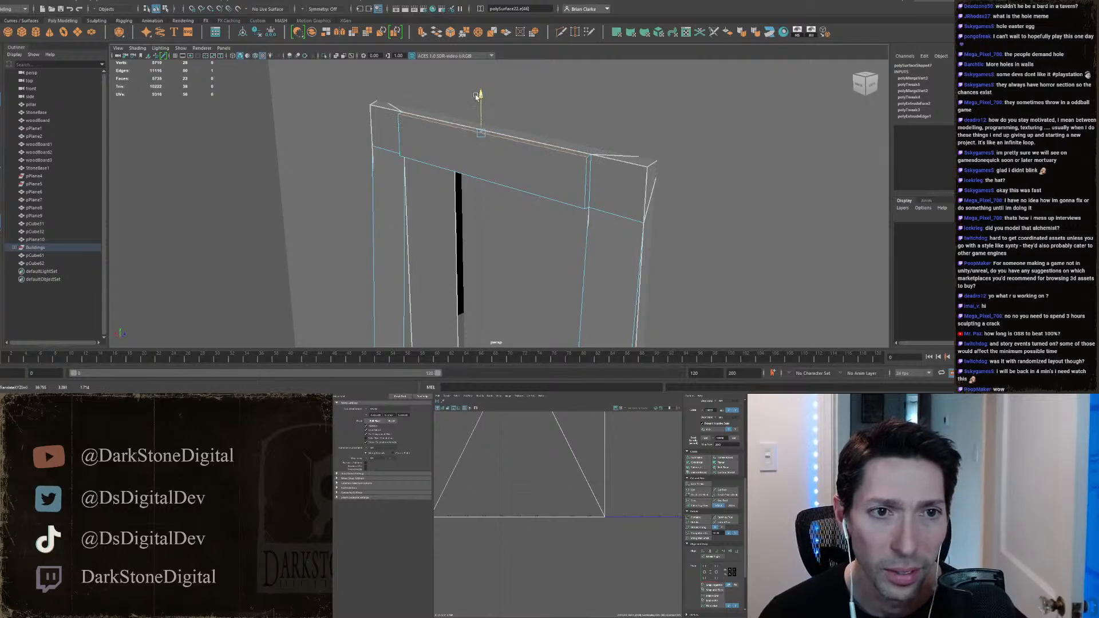
{"action": "left_click_drag", "start_coordinate": [664, 206], "coordinate": [619, 192], "text": "alt"}
{"action": "scroll", "coordinate": [622, 187], "scroll_direction": "up", "scroll_amount": 2}
{"action": "left_click_drag", "start_coordinate": [453, 180], "coordinate": [491, 150], "text": "alt"}
{"action": "left_click", "coordinate": [498, 180]}
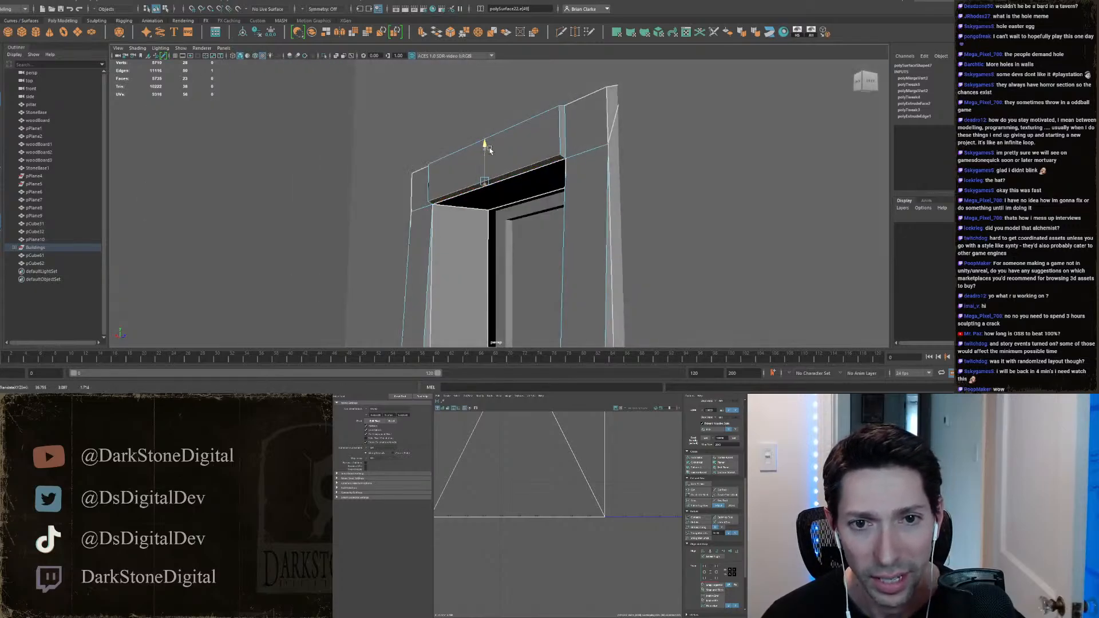
Step: Scale the two vertical front edges of the protruding lintel block slightly inward to taper its ends
{"action": "left_click", "coordinate": [562, 120]}
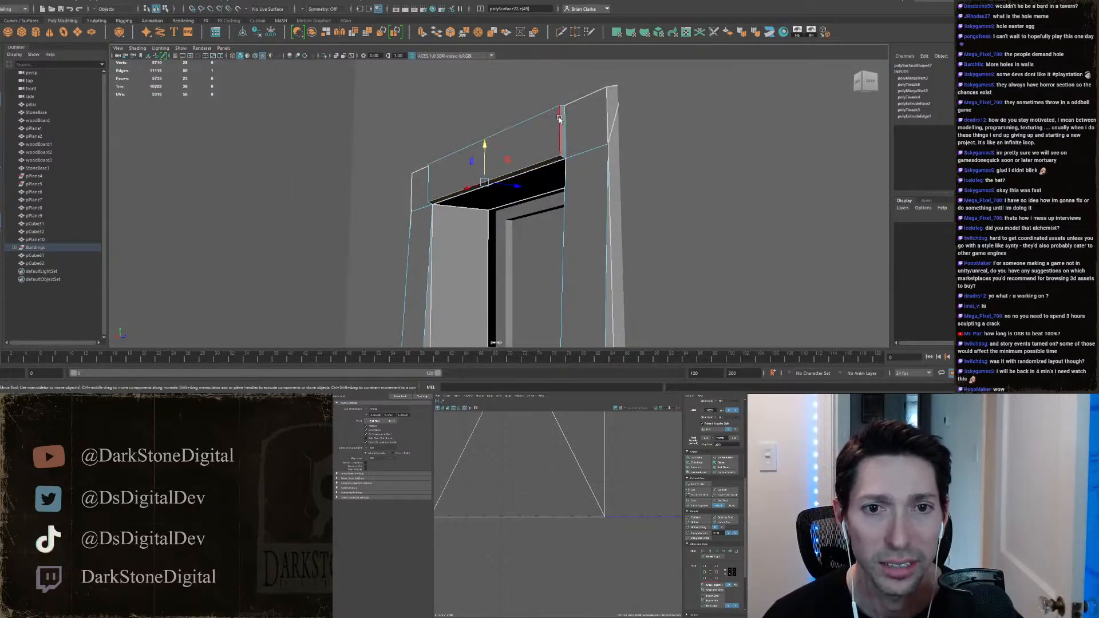
{"action": "left_click_drag", "start_coordinate": [558, 116], "coordinate": [444, 158], "text": "alt"}
{"action": "left_click", "coordinate": [386, 155], "text": "shift"}
{"action": "key", "text": "r"}
{"action": "mouse_move", "coordinate": [450, 171]}
{"action": "left_mouse_down", "text": "alt"}
{"action": "mouse_move", "coordinate": [487, 166]}
{"action": "mouse_move", "coordinate": [504, 177]}
{"action": "mouse_move", "coordinate": [447, 163]}
{"action": "left_mouse_up", "text": "alt"}
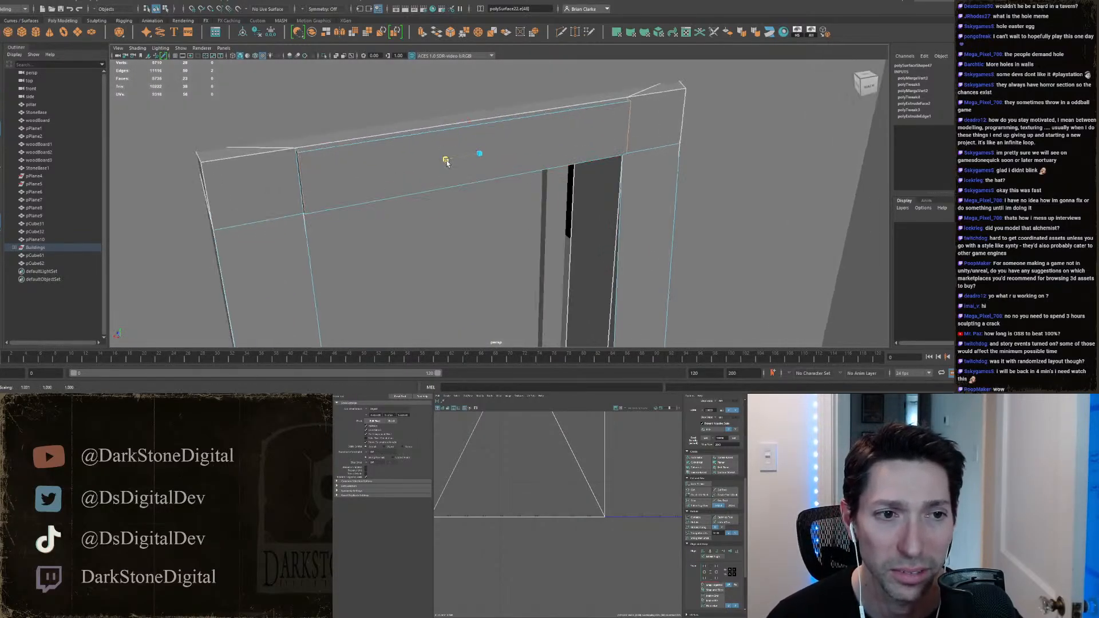
{"action": "key", "text": "space"}
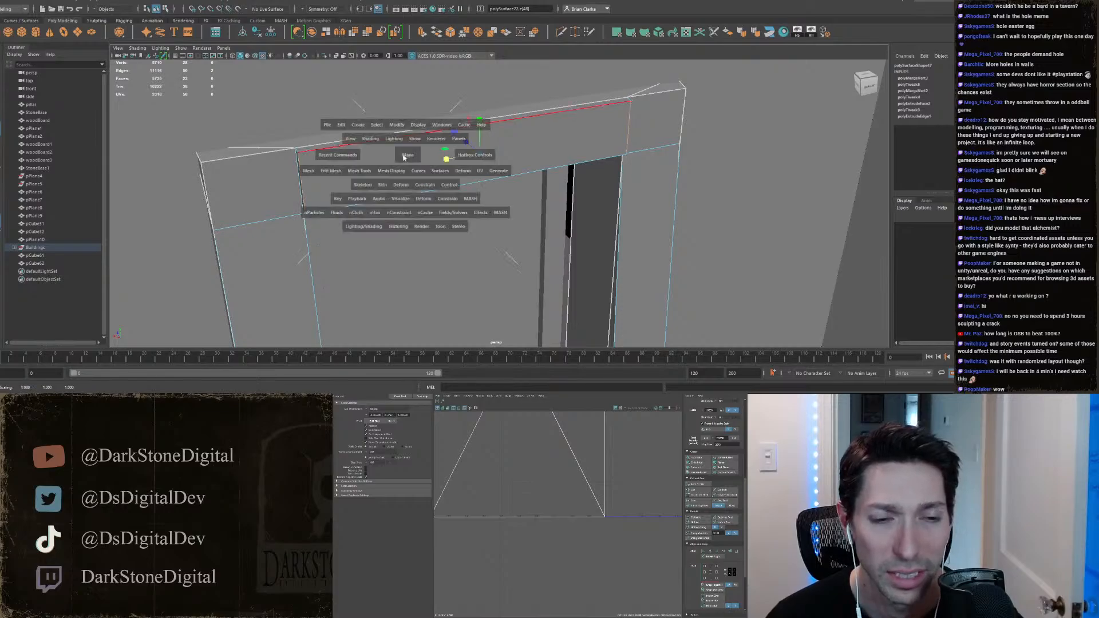
{"action": "key", "text": "space"}
{"action": "scroll", "coordinate": [534, 195], "scroll_direction": "up", "scroll_amount": 6}
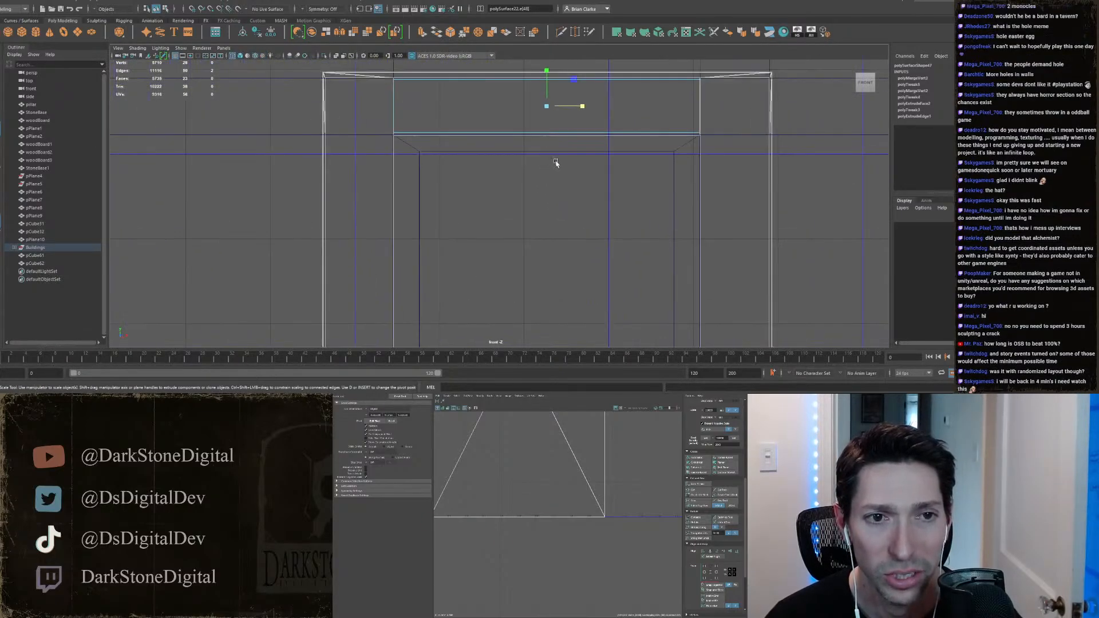
{"action": "left_click_drag", "start_coordinate": [587, 201], "coordinate": [587, 201]}
{"action": "key", "text": "space"}
{"action": "key", "text": "space"}
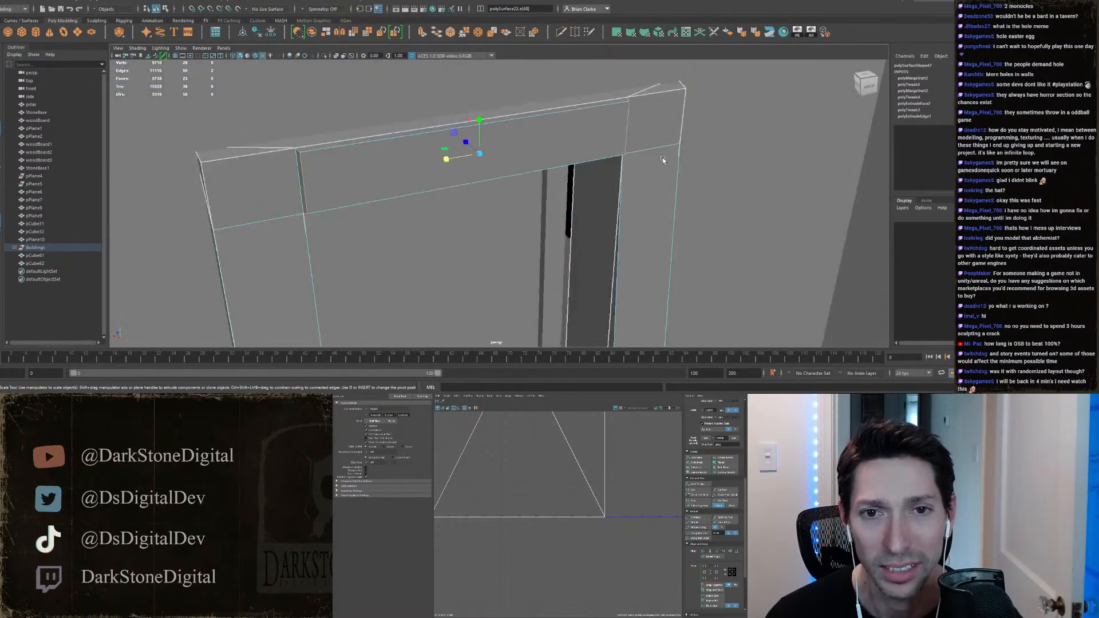
Step: Select the whole door frame, delete its construction history and freeze its transformations
{"action": "left_click_drag", "start_coordinate": [662, 160], "coordinate": [555, 181], "text": "alt"}
{"action": "right_click_drag", "start_coordinate": [559, 178], "coordinate": [592, 157]}
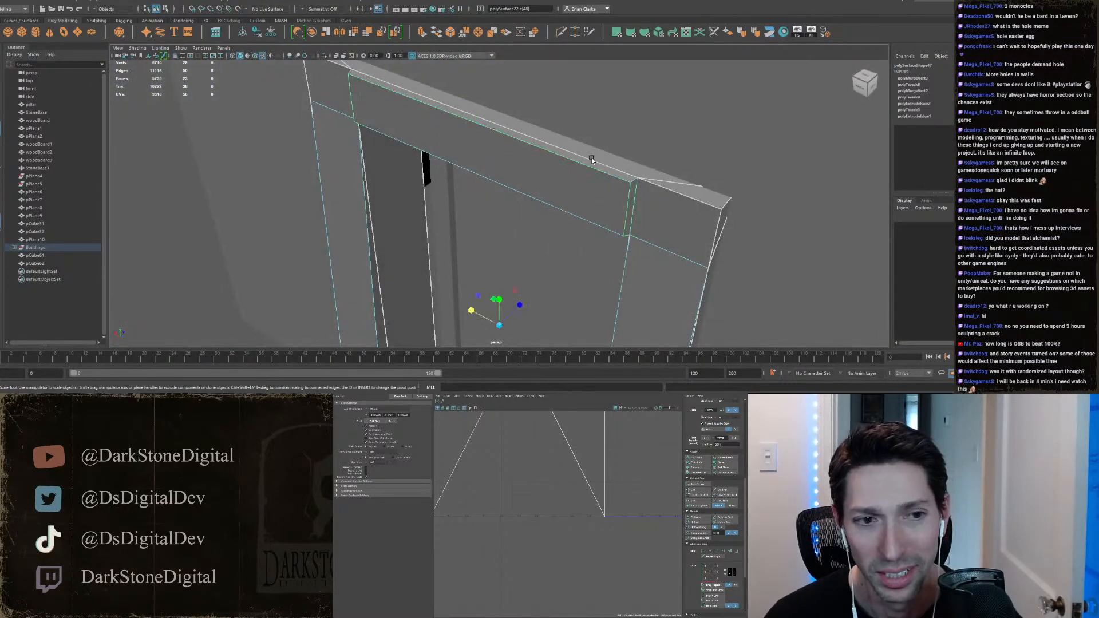
{"action": "left_click", "coordinate": [221, 257]}
{"action": "scroll", "coordinate": [358, 250], "scroll_direction": "down", "scroll_amount": 3}
{"action": "left_click_drag", "start_coordinate": [358, 250], "coordinate": [450, 208], "text": "alt"}
{"action": "left_click", "coordinate": [488, 213]}
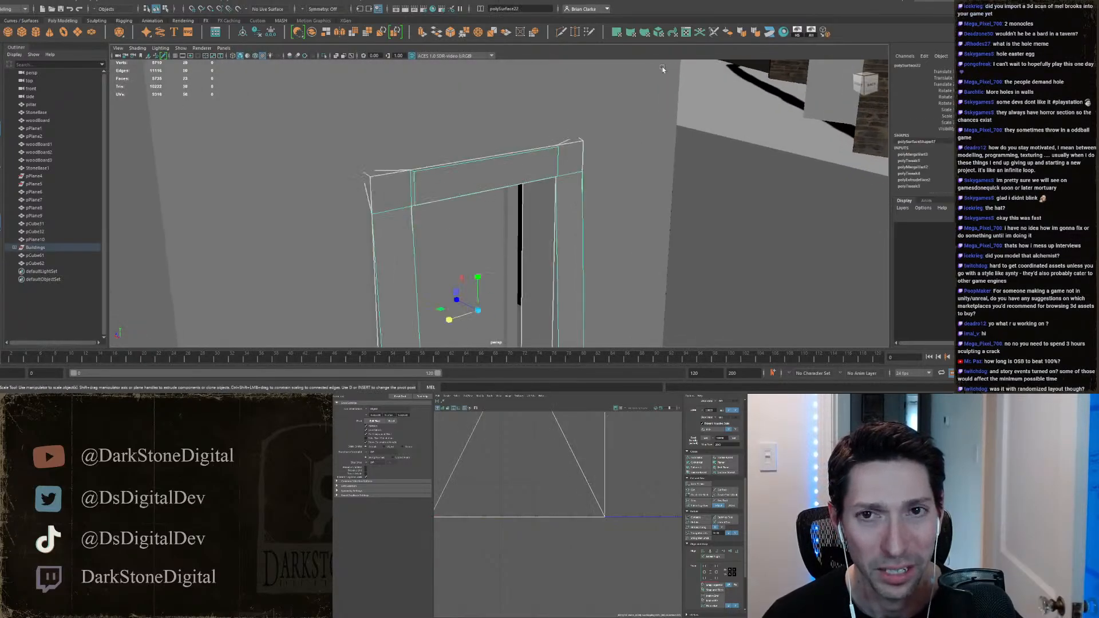
{"action": "left_click", "coordinate": [257, 33]}
{"action": "left_click", "coordinate": [270, 33]}
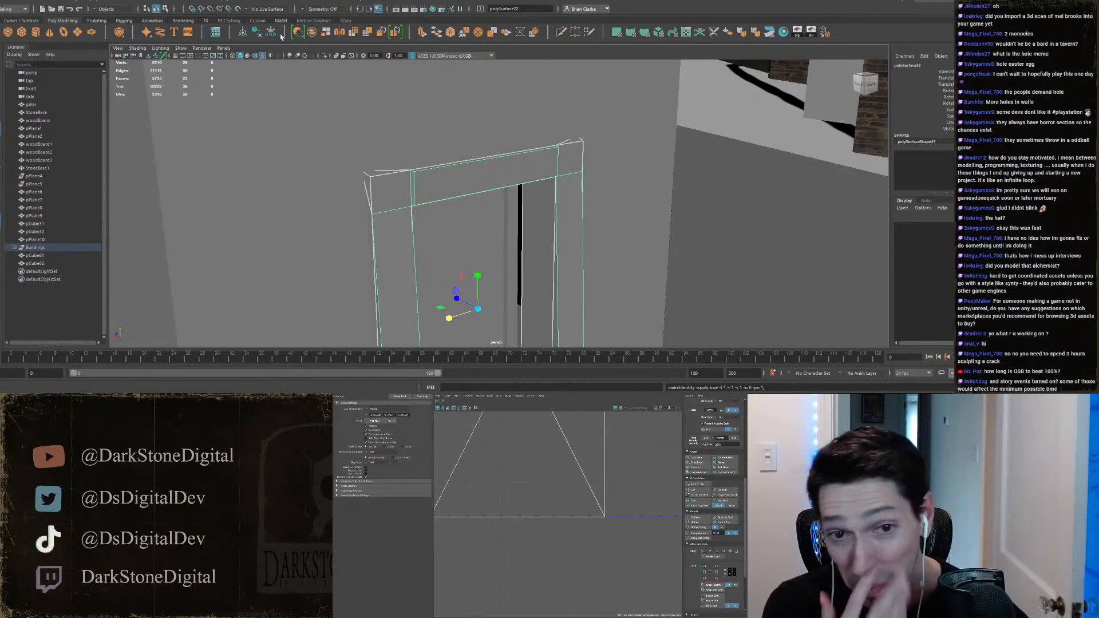
Step: Examine the door frame's lintel and corner joints from both sides, and clear the selection
{"action": "left_click", "coordinate": [346, 21]}
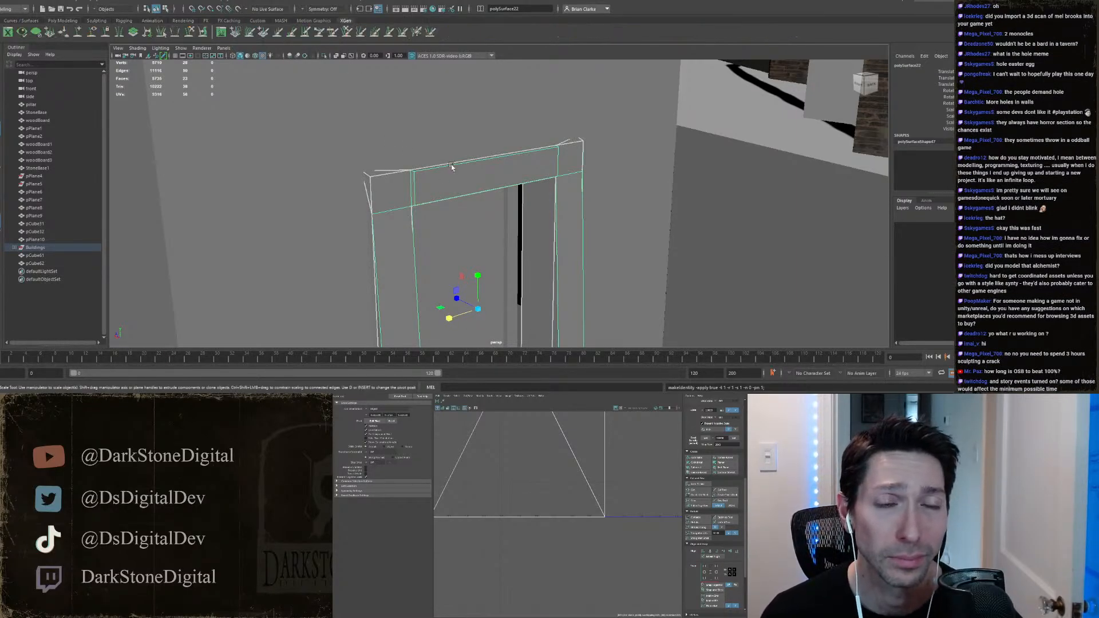
{"action": "left_click", "coordinate": [62, 21]}
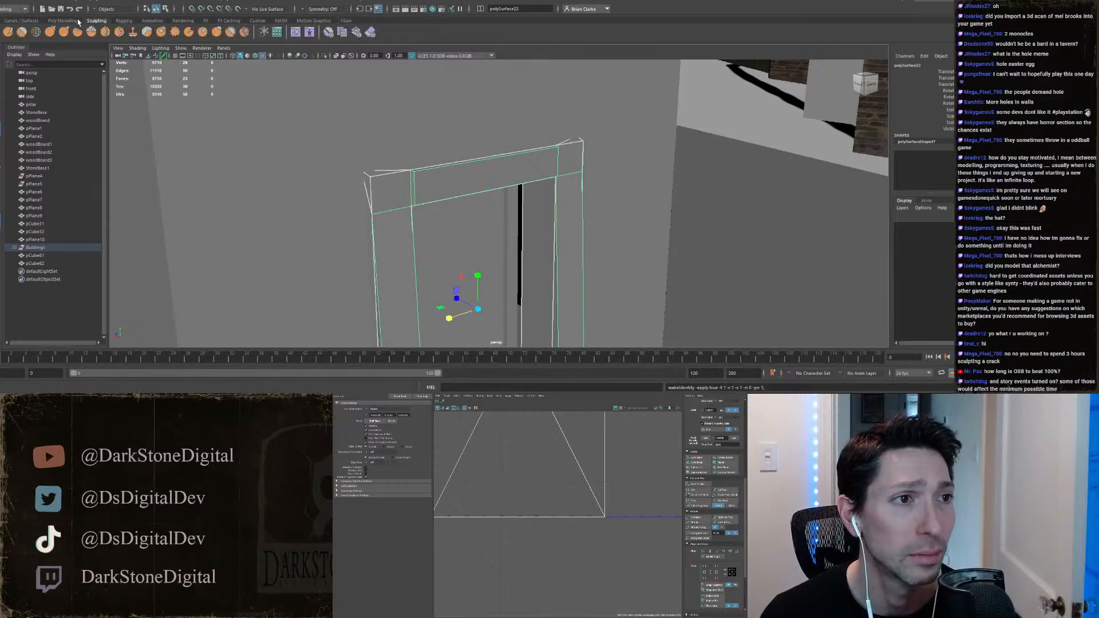
{"action": "scroll", "coordinate": [529, 193], "scroll_direction": "up", "scroll_amount": 2}
{"action": "left_click_drag", "start_coordinate": [530, 193], "coordinate": [448, 190], "text": "alt"}
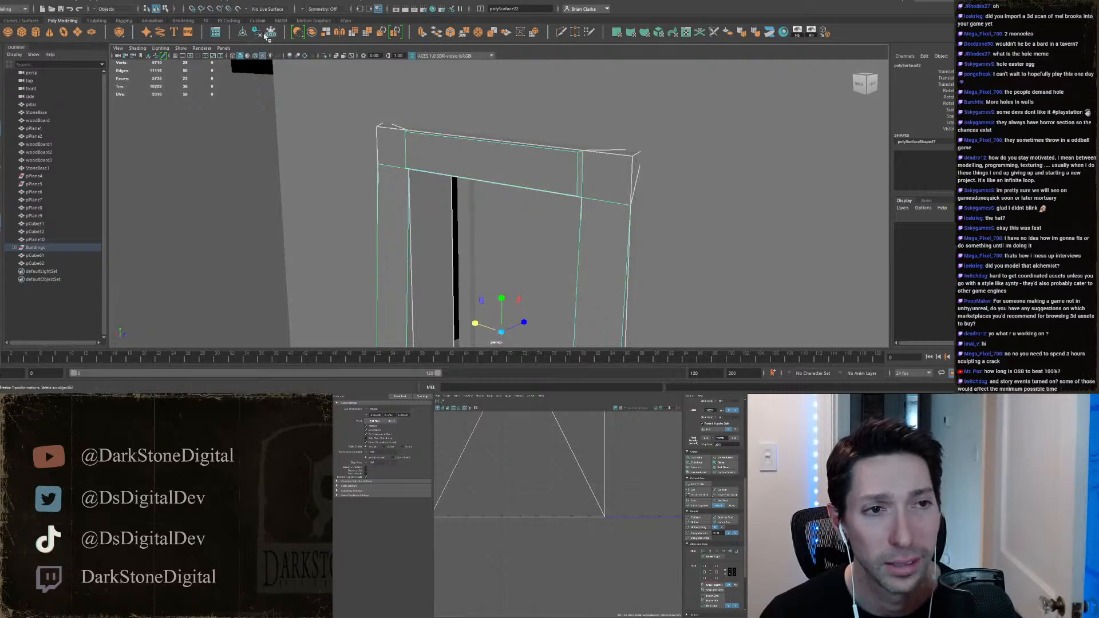
{"action": "left_click_drag", "start_coordinate": [619, 175], "coordinate": [577, 171], "text": "alt"}
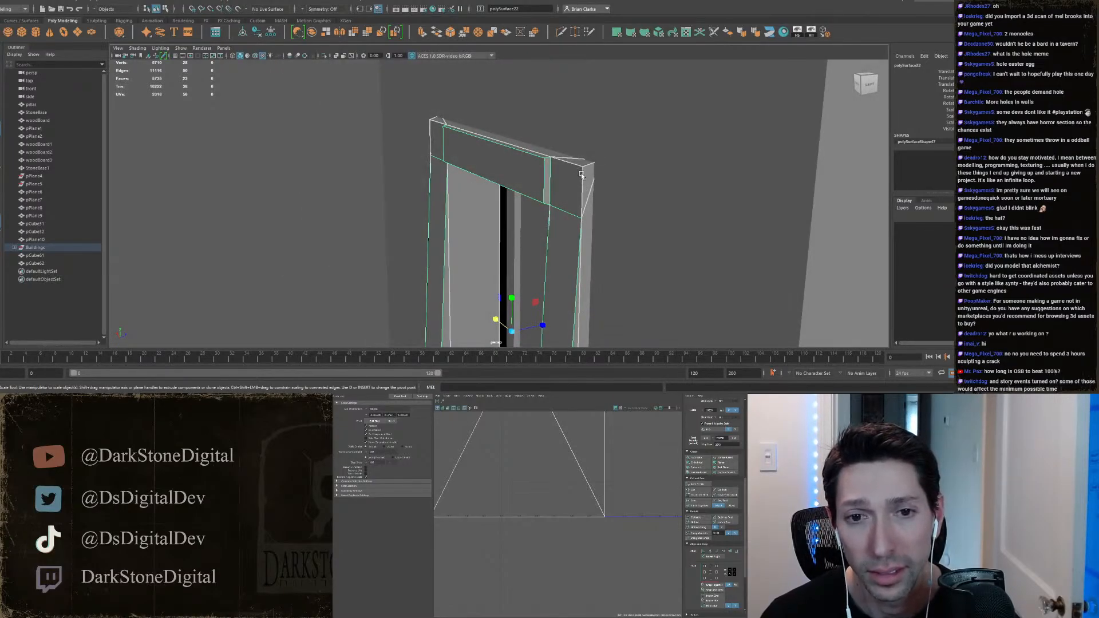
{"action": "right_click_drag", "start_coordinate": [581, 174], "coordinate": [566, 172]}
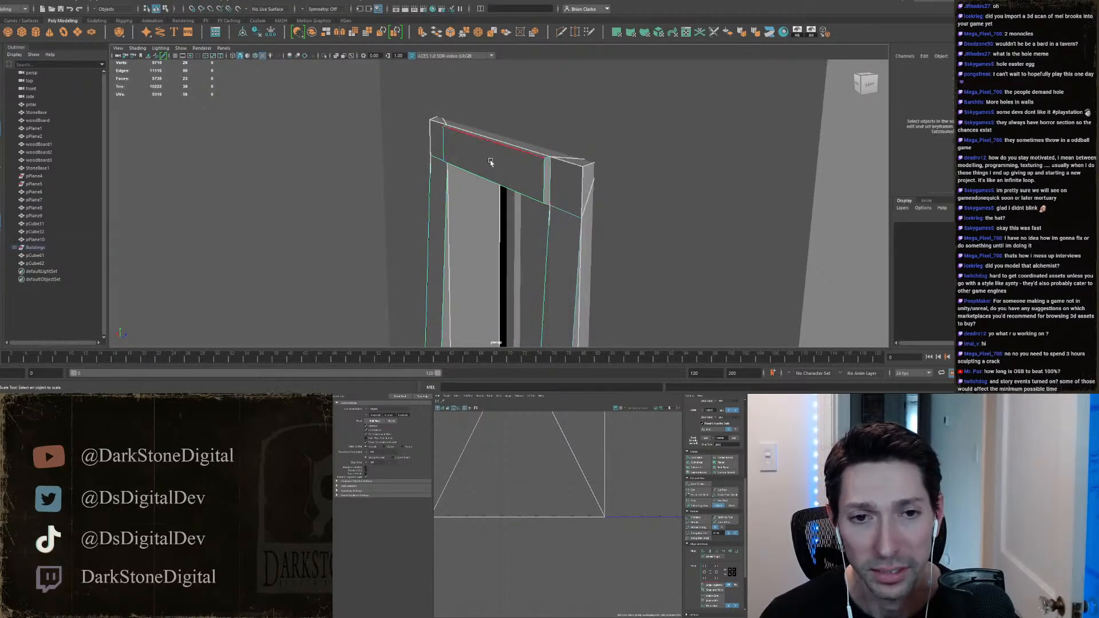
{"action": "right_click_drag", "start_coordinate": [494, 167], "coordinate": [522, 148]}
{"action": "left_click", "coordinate": [316, 203]}
Step: Move the door frame opening's inner back edges, the top and both sides, slightly along the doorway's depth
{"action": "scroll", "coordinate": [319, 218], "scroll_direction": "down", "scroll_amount": 5}
{"action": "left_click_drag", "start_coordinate": [323, 249], "coordinate": [357, 240], "text": "alt"}
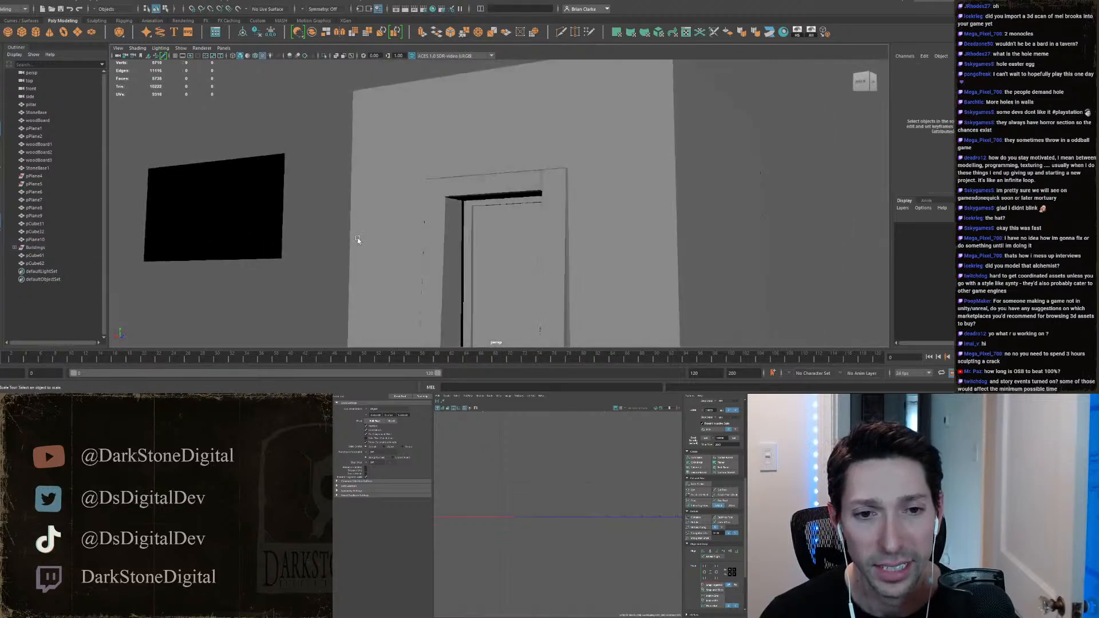
{"action": "middle_click_drag", "start_coordinate": [453, 290], "coordinate": [446, 228], "text": "alt"}
{"action": "scroll", "coordinate": [445, 221], "scroll_direction": "up", "scroll_amount": 3}
{"action": "left_click", "coordinate": [437, 189]}
{"action": "scroll", "coordinate": [433, 173], "scroll_direction": "up", "scroll_amount": 3}
{"action": "right_click_drag", "start_coordinate": [408, 125], "coordinate": [405, 96]}
{"action": "left_click", "coordinate": [423, 89]}
{"action": "left_click", "coordinate": [418, 102], "text": "shift"}
{"action": "left_click_drag", "start_coordinate": [418, 106], "coordinate": [529, 118], "text": "alt"}
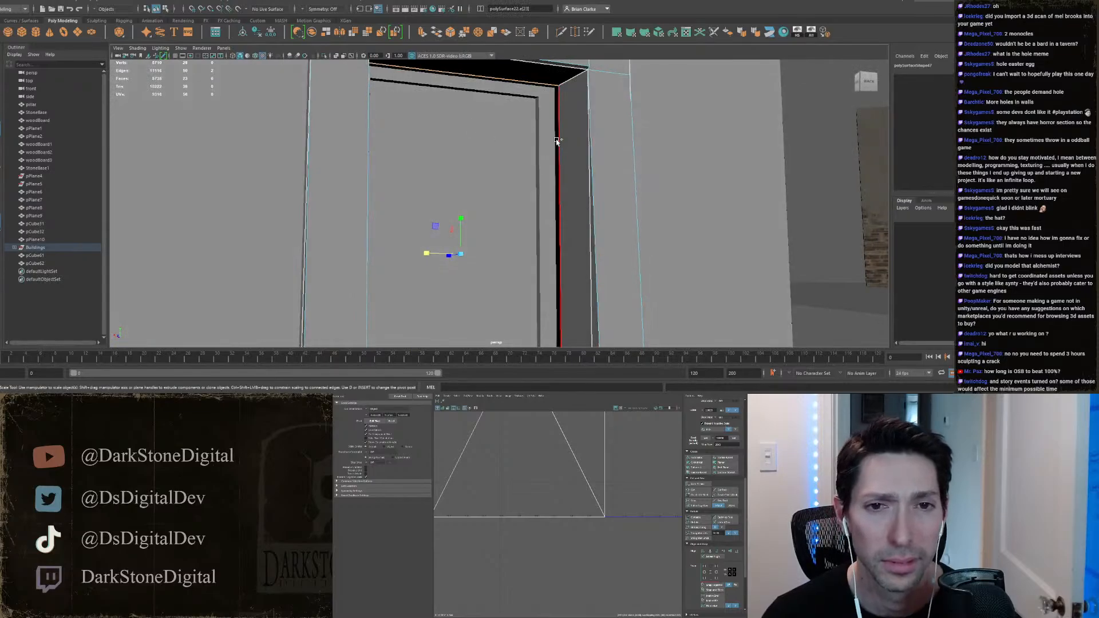
{"action": "left_click_drag", "start_coordinate": [546, 157], "coordinate": [522, 213], "text": "alt"}
{"action": "key", "text": "w"}
{"action": "left_click_drag", "start_coordinate": [440, 234], "coordinate": [433, 233]}
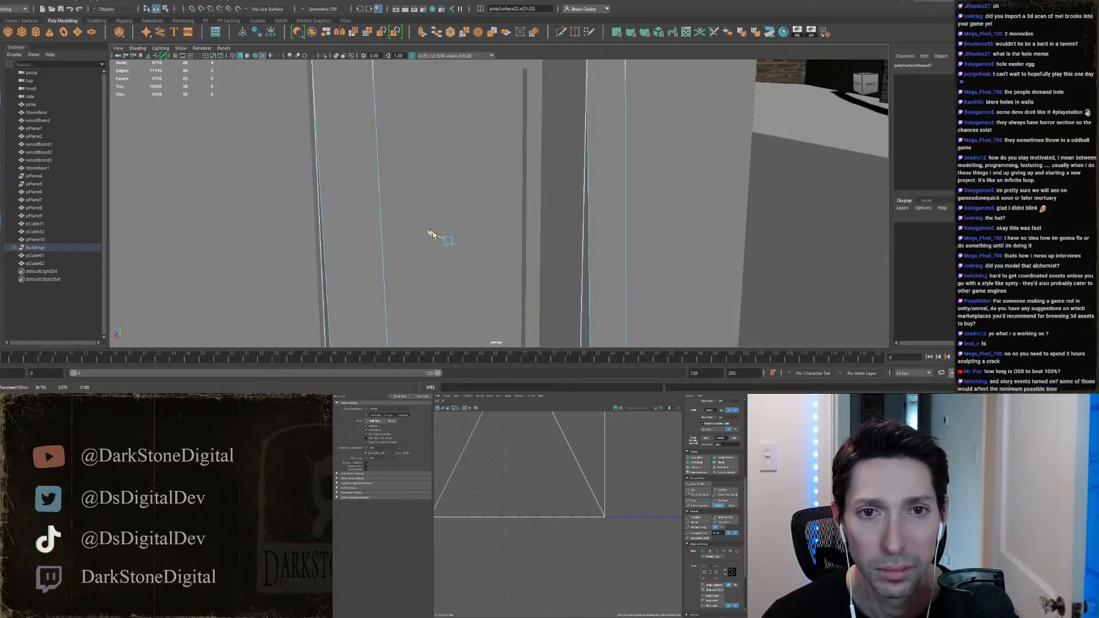
Step: Scale the outer top and side edges of the inner surround in the door recess slightly in width
{"action": "left_click_drag", "start_coordinate": [553, 199], "coordinate": [493, 190], "text": "alt"}
{"action": "middle_click_drag", "start_coordinate": [468, 167], "coordinate": [474, 201], "text": "alt"}
{"action": "left_click_drag", "start_coordinate": [431, 190], "coordinate": [479, 164], "text": "alt"}
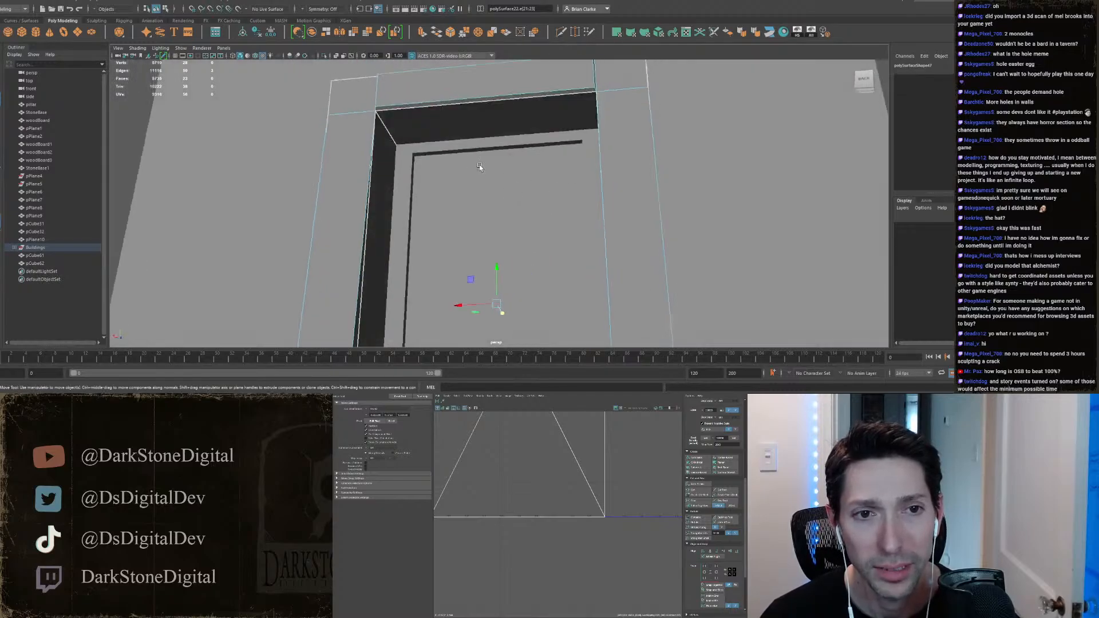
{"action": "right_click_drag", "start_coordinate": [445, 123], "coordinate": [466, 127]}
{"action": "left_click", "coordinate": [471, 146]}
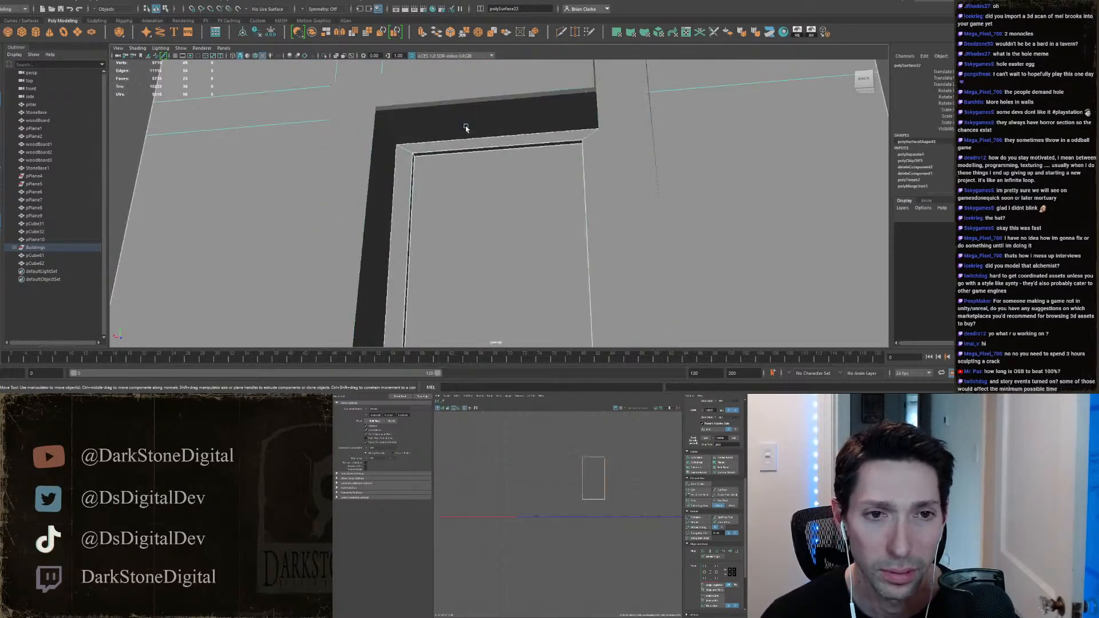
{"action": "left_click", "coordinate": [463, 140]}
{"action": "left_click", "coordinate": [396, 175], "text": "shift"}
{"action": "left_click_drag", "start_coordinate": [397, 177], "coordinate": [490, 194], "text": "alt"}
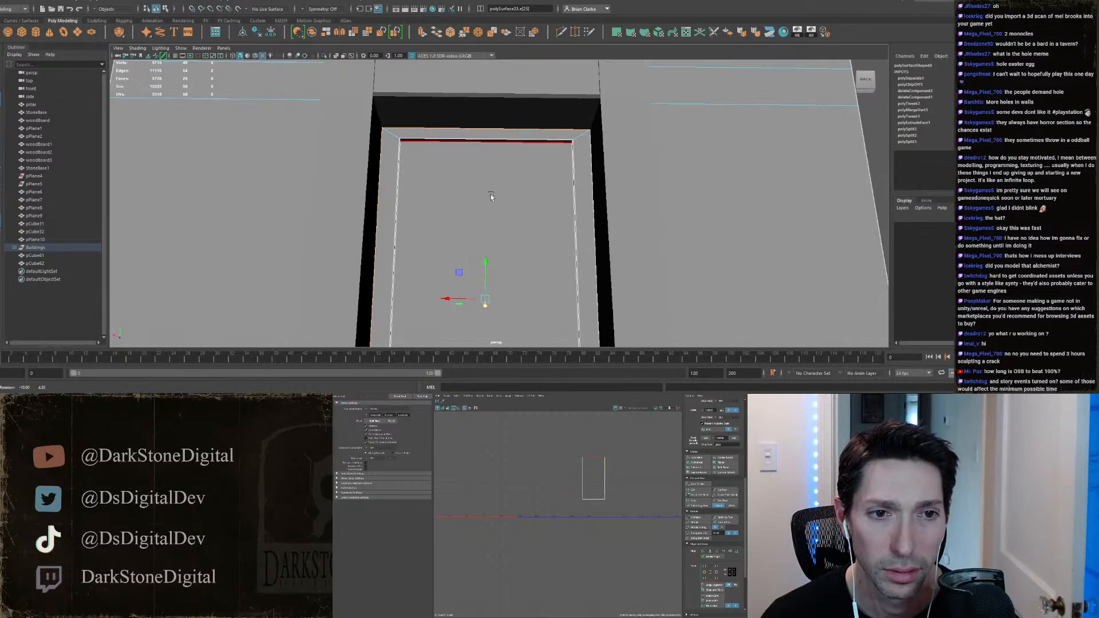
{"action": "left_click", "coordinate": [593, 185], "text": "shift"}
{"action": "key", "text": "r"}
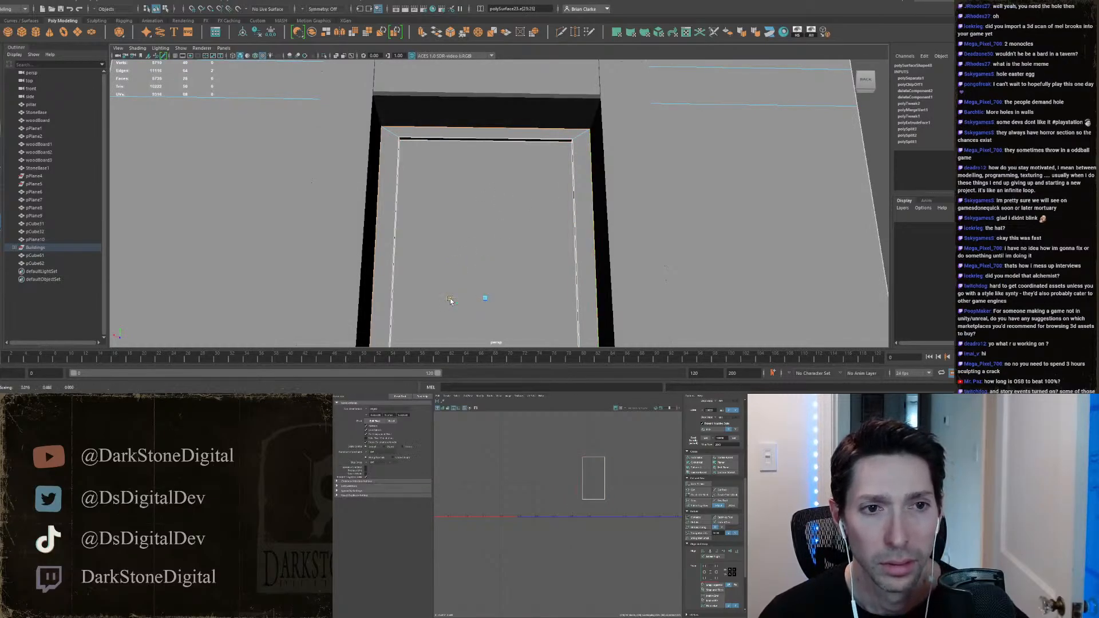
{"action": "left_click_drag", "start_coordinate": [485, 265], "coordinate": [484, 263]}
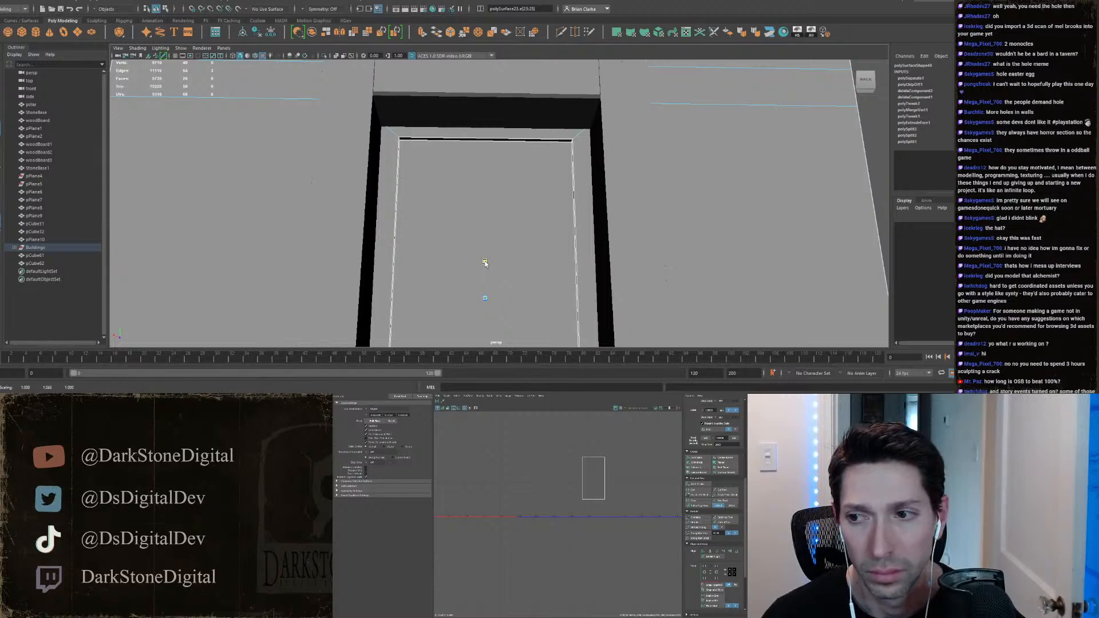
{"action": "left_click_drag", "start_coordinate": [486, 264], "coordinate": [484, 264]}
Step: Adjust the height of the inner door surround's outer top edge, and return to object mode with nothing selected
{"action": "scroll", "coordinate": [484, 263], "scroll_direction": "down", "scroll_amount": 3}
{"action": "key", "text": "w"}
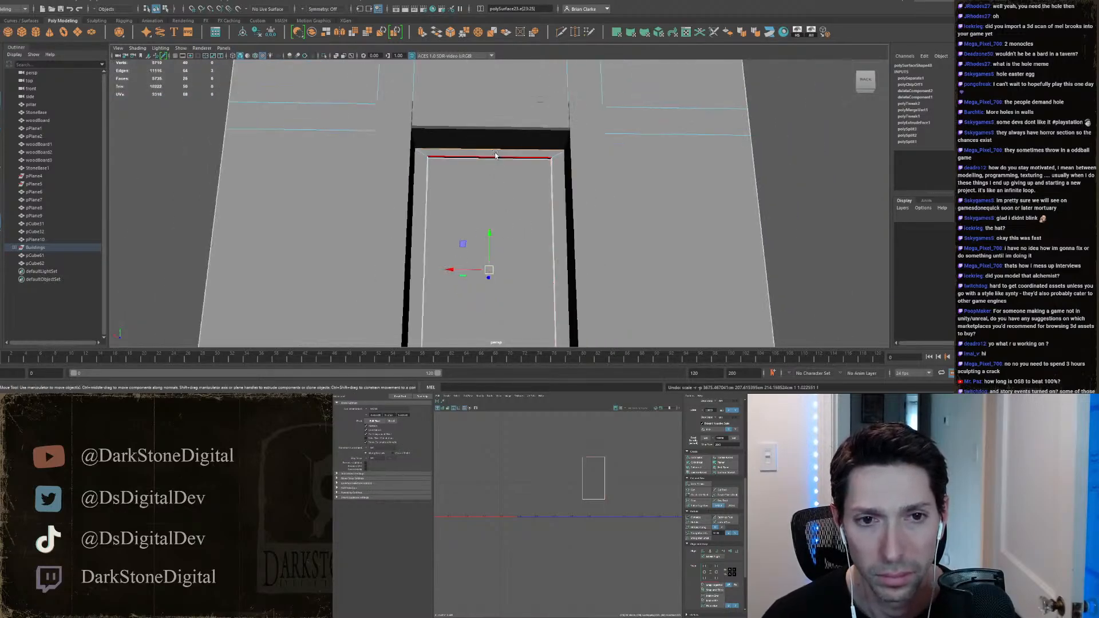
{"action": "left_click", "coordinate": [496, 155]}
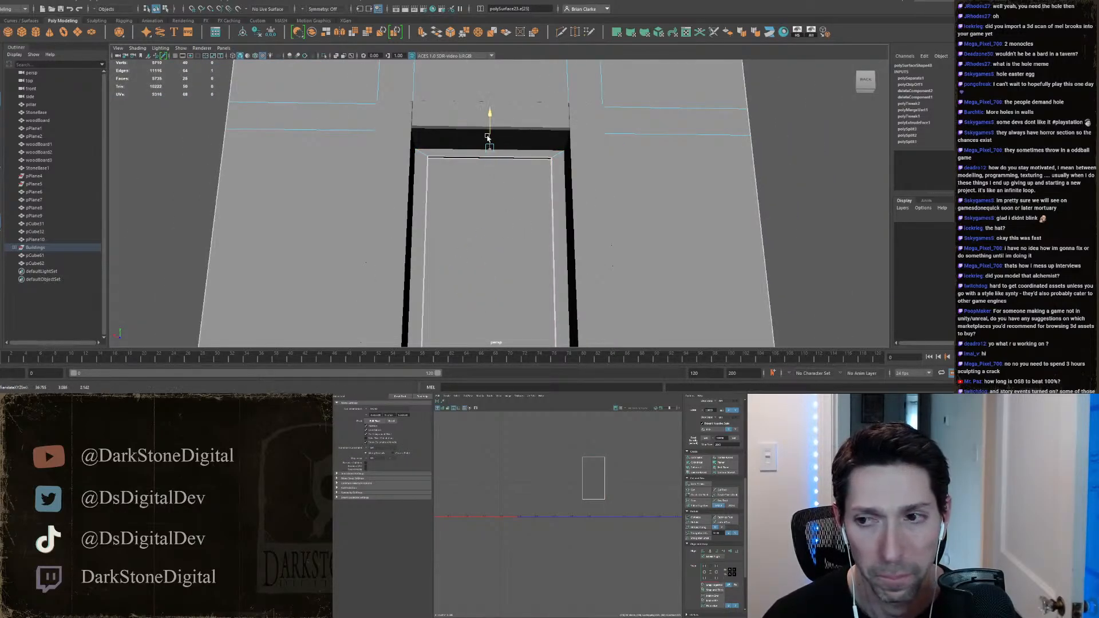
{"action": "right_click_drag", "start_coordinate": [512, 167], "coordinate": [555, 153]}
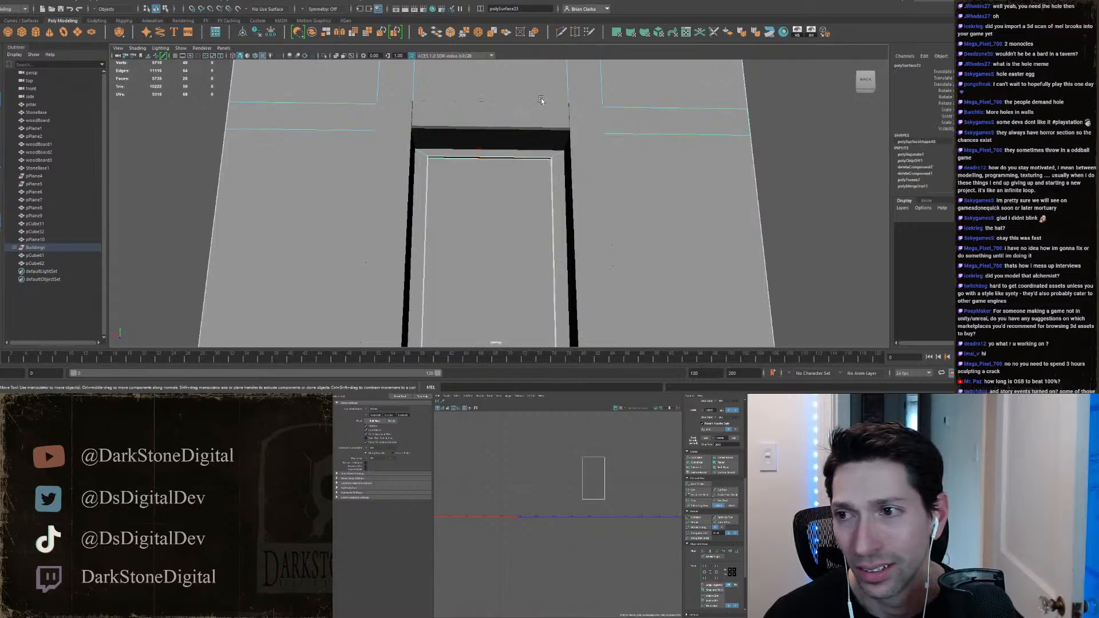
{"action": "right_click_drag", "start_coordinate": [544, 96], "coordinate": [574, 84]}
{"action": "left_click", "coordinate": [828, 216]}
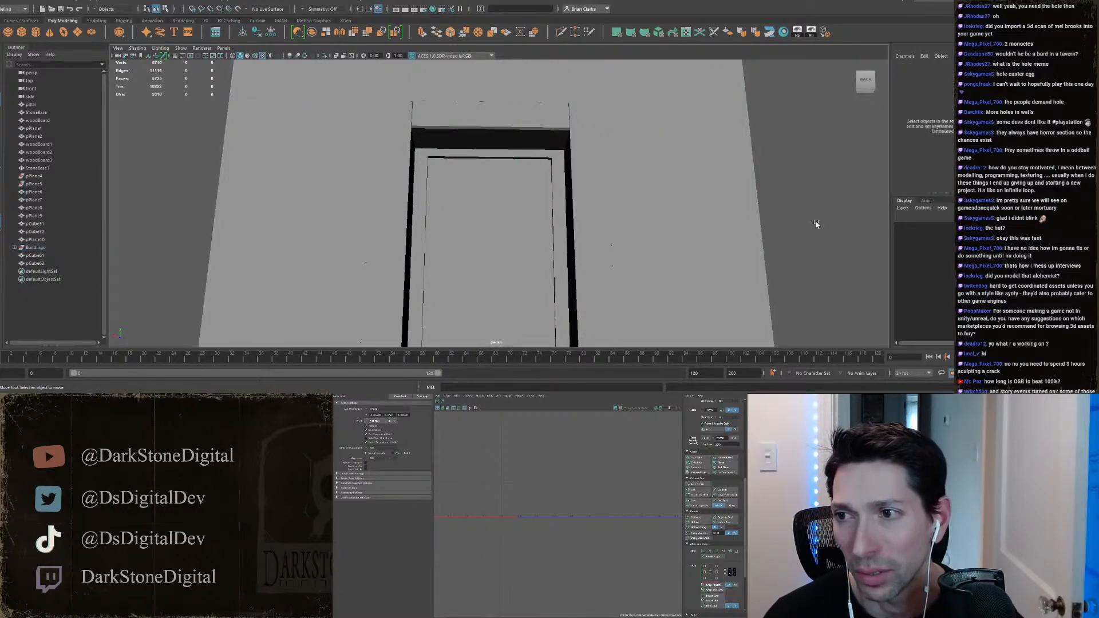
Step: Select the horizontal corner edges where the door frame's lintel meets its posts, and clear the selection
{"action": "scroll", "coordinate": [815, 225], "scroll_direction": "down", "scroll_amount": 2}
{"action": "left_click_drag", "start_coordinate": [791, 239], "coordinate": [542, 219], "text": "alt"}
{"action": "scroll", "coordinate": [637, 243], "scroll_direction": "down", "scroll_amount": 4}
{"action": "scroll", "coordinate": [552, 236], "scroll_direction": "up", "scroll_amount": 3}
{"action": "left_click", "coordinate": [542, 207]}
{"action": "scroll", "coordinate": [544, 200], "scroll_direction": "up", "scroll_amount": 3}
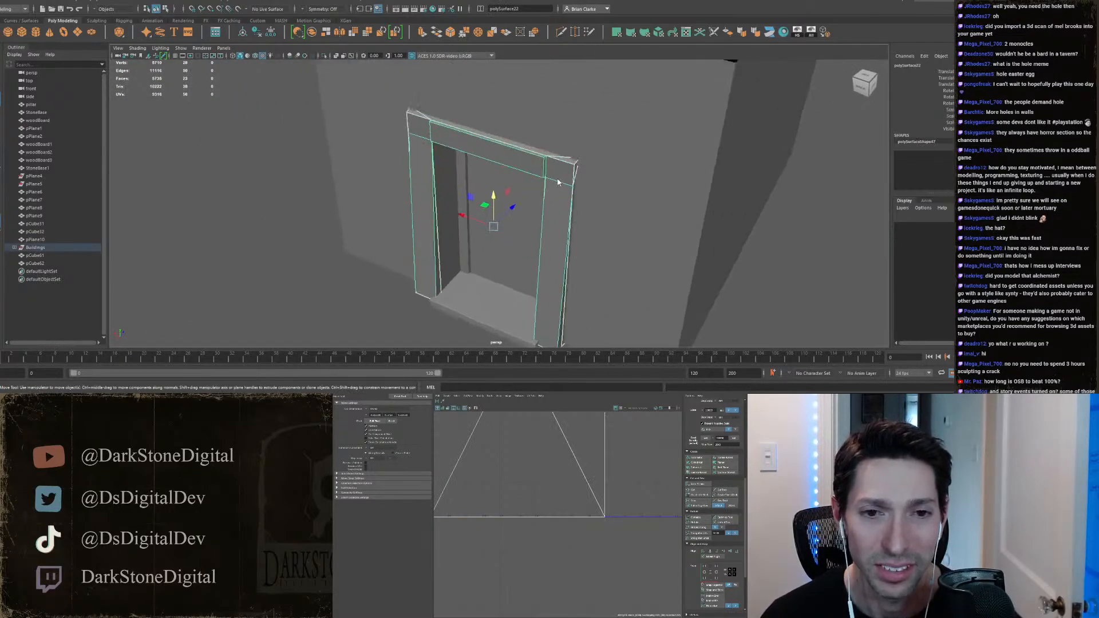
{"action": "key", "text": "F10"}
{"action": "left_click", "coordinate": [558, 182]}
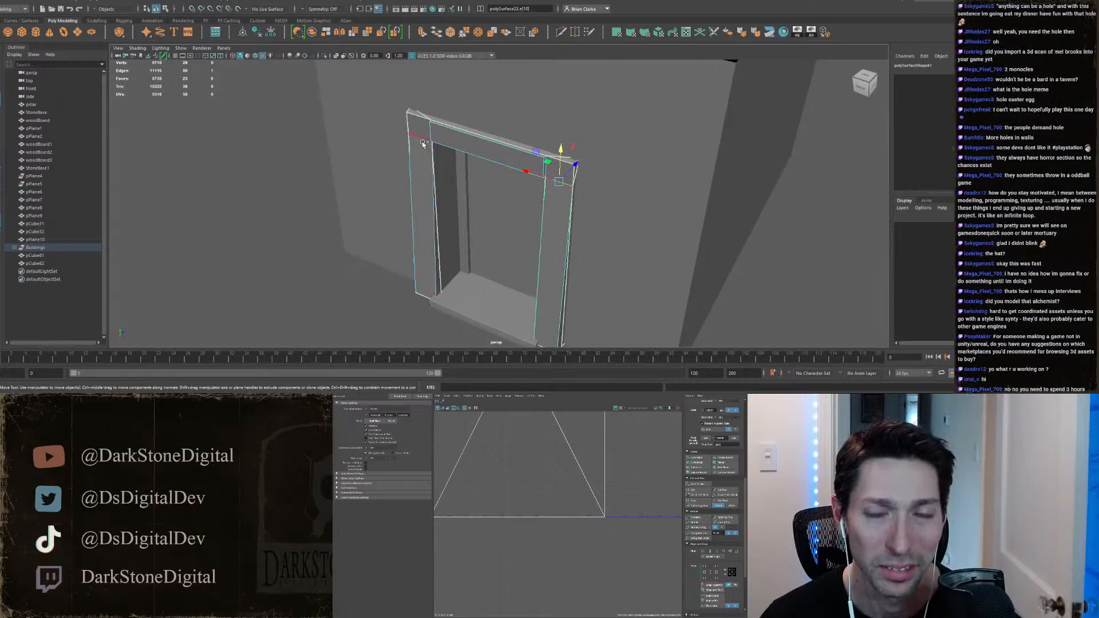
{"action": "left_click", "coordinate": [754, 33]}
{"action": "left_click", "coordinate": [773, 245]}
{"action": "scroll", "coordinate": [764, 274], "scroll_direction": "down", "scroll_amount": 5}
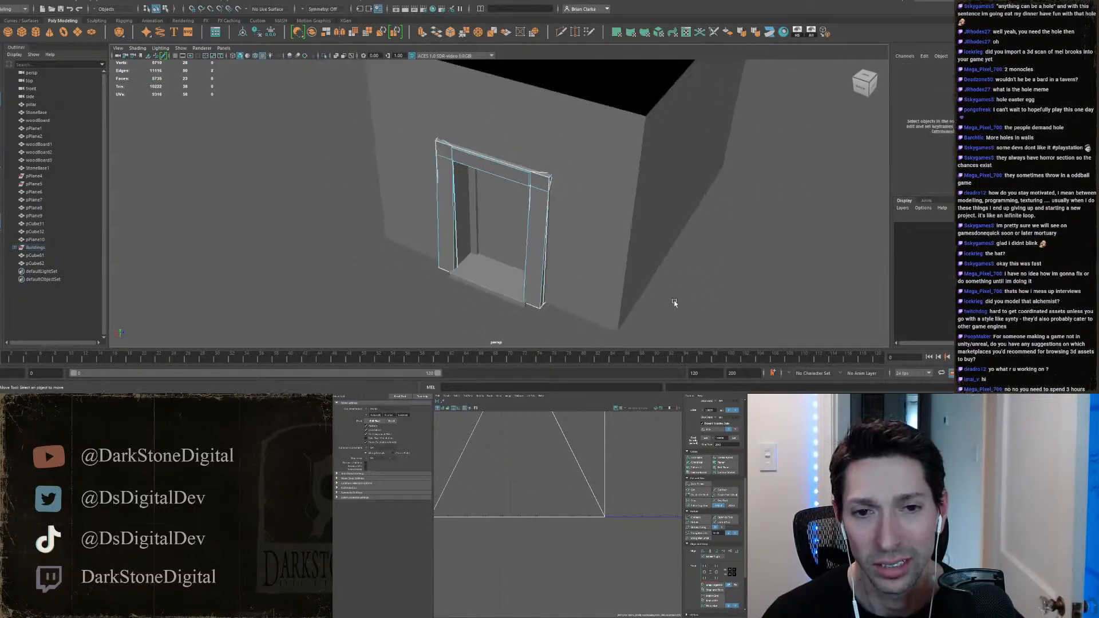
Step: Return the door frame to object mode and examine the building's doorway from the front
{"action": "left_click_drag", "start_coordinate": [674, 302], "coordinate": [458, 236], "text": "alt"}
{"action": "right_click_drag", "start_coordinate": [527, 177], "coordinate": [568, 156]}
{"action": "left_click", "coordinate": [660, 177]}
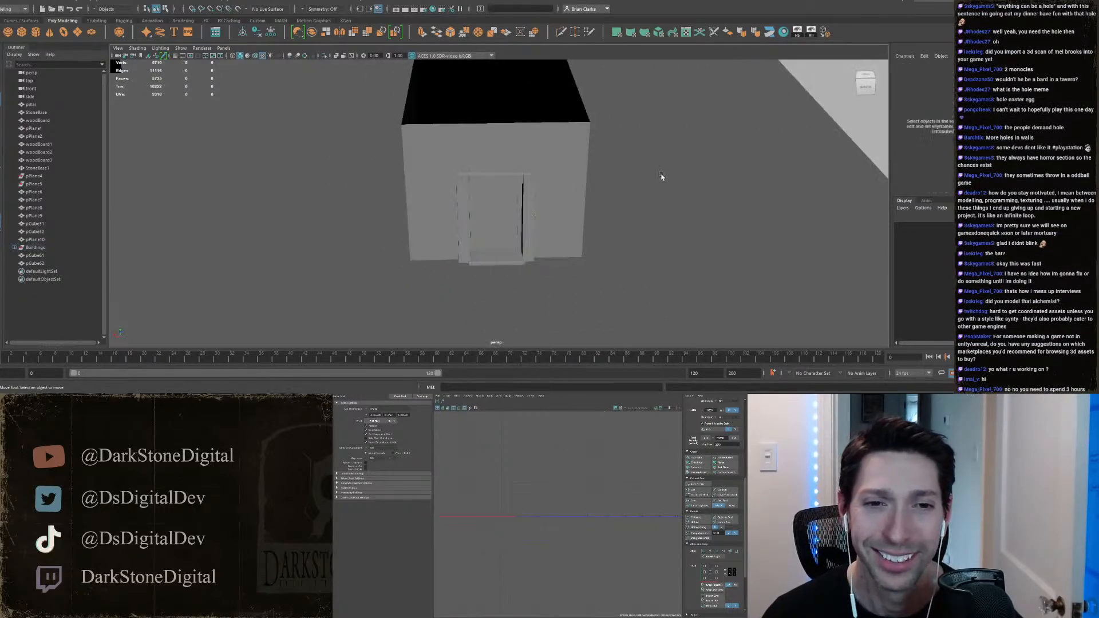
{"action": "left_click_drag", "start_coordinate": [544, 269], "coordinate": [534, 239], "text": "alt"}
{"action": "scroll", "coordinate": [536, 221], "scroll_direction": "up", "scroll_amount": 8}
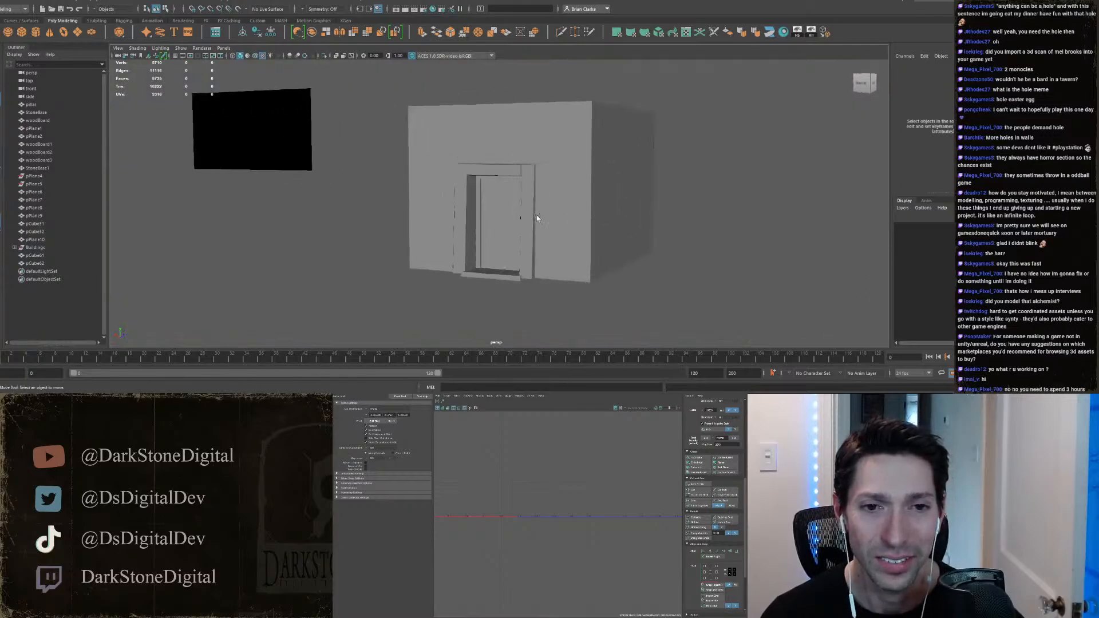
Step: Switch to the browser's image results for "1400s spain peasant village" as reference, and return to the modelling scene
{"action": "mouse_move", "coordinate": [441, 399]}
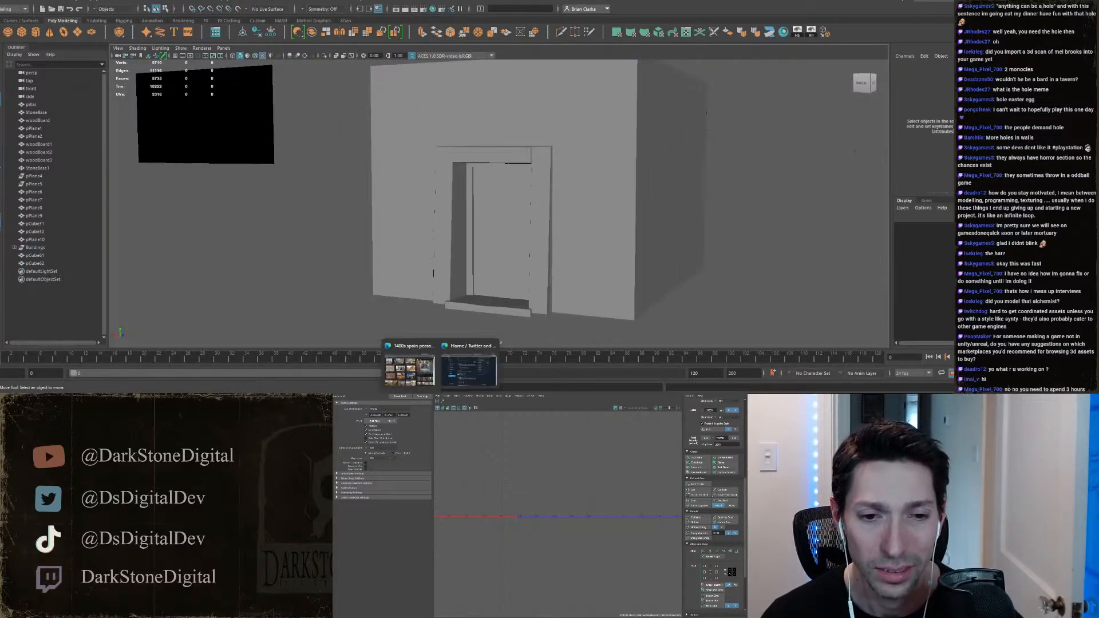
{"action": "left_click", "coordinate": [423, 374]}
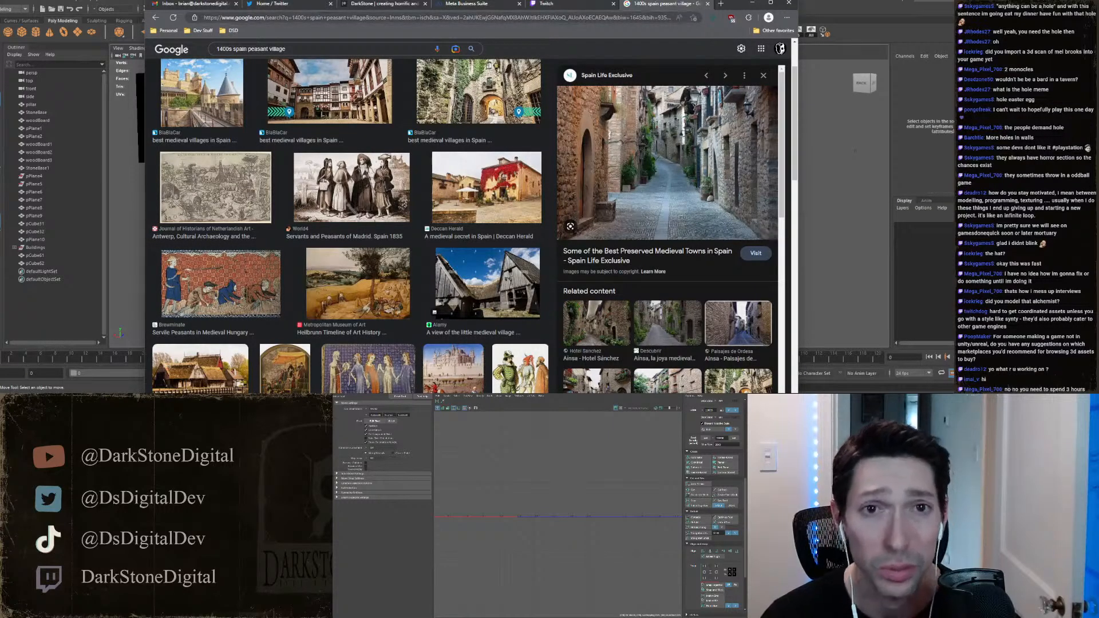
{"action": "left_click", "coordinate": [752, 3]}
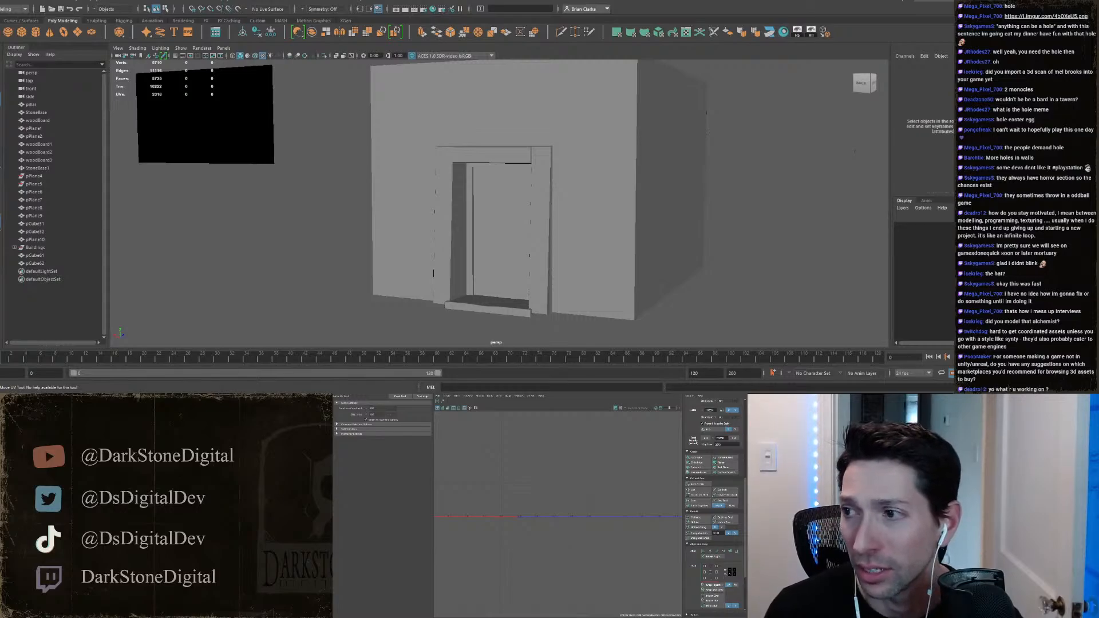
Step: Examine the image of the broken hole in a wall in the Imgur browser window, and close the window
{"action": "left_click_drag", "start_coordinate": [531, 73], "coordinate": [513, 16]}
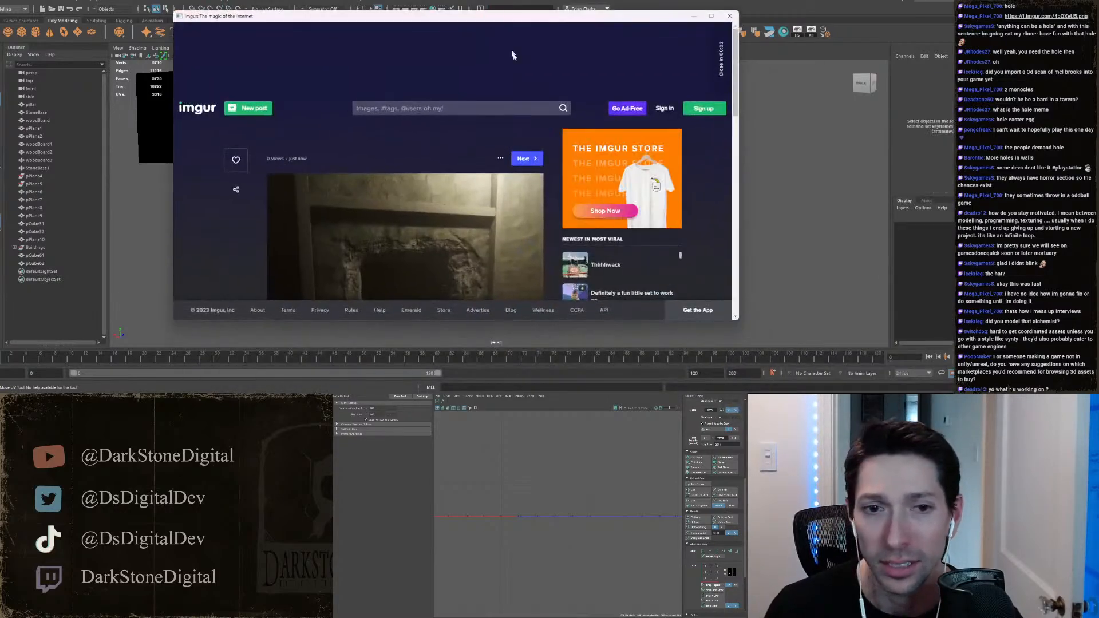
{"action": "scroll", "coordinate": [490, 182], "scroll_direction": "down", "scroll_amount": 3}
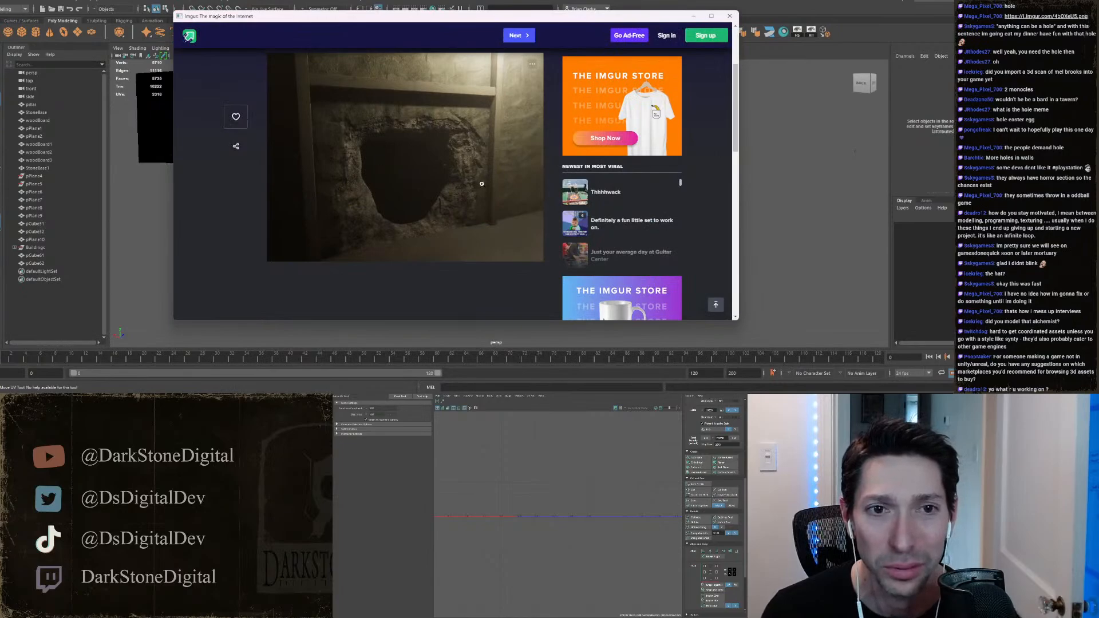
{"action": "scroll", "coordinate": [481, 184], "scroll_direction": "up", "scroll_amount": 2}
{"action": "scroll", "coordinate": [478, 186], "scroll_direction": "down", "scroll_amount": 4}
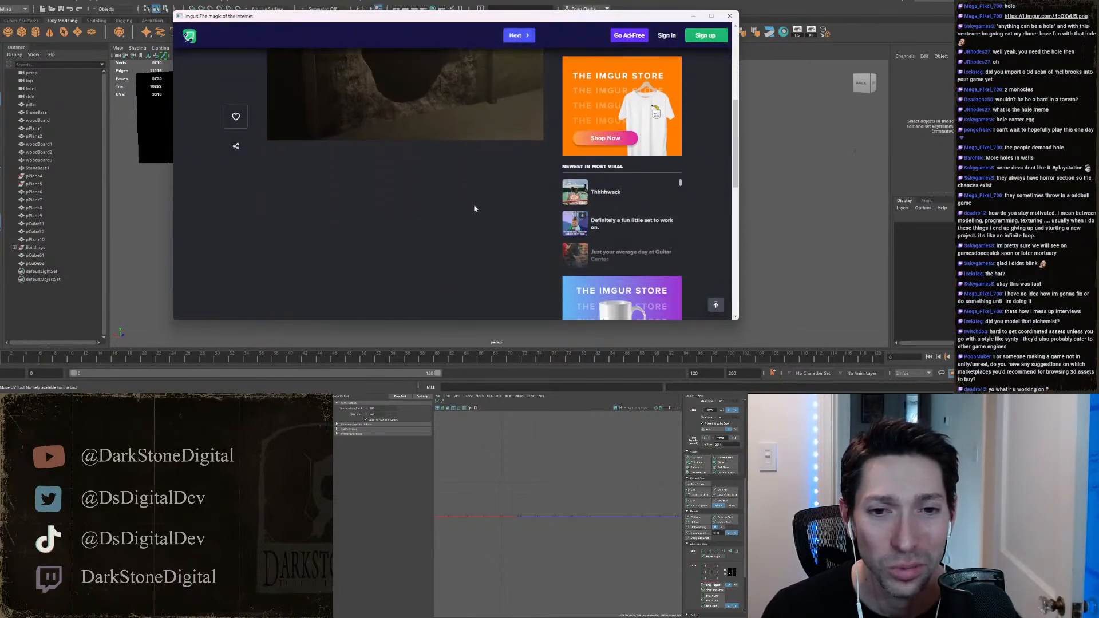
{"action": "scroll", "coordinate": [474, 208], "scroll_direction": "up", "scroll_amount": 5}
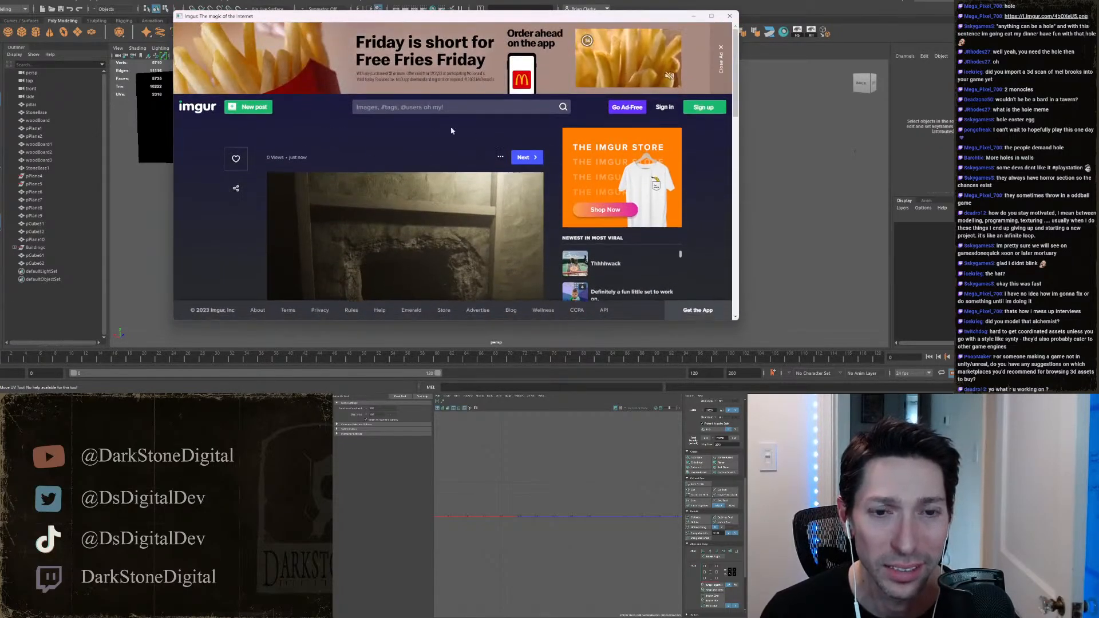
{"action": "triple_click", "coordinate": [363, 154]}
{"action": "scroll", "coordinate": [363, 153], "scroll_direction": "down", "scroll_amount": 1}
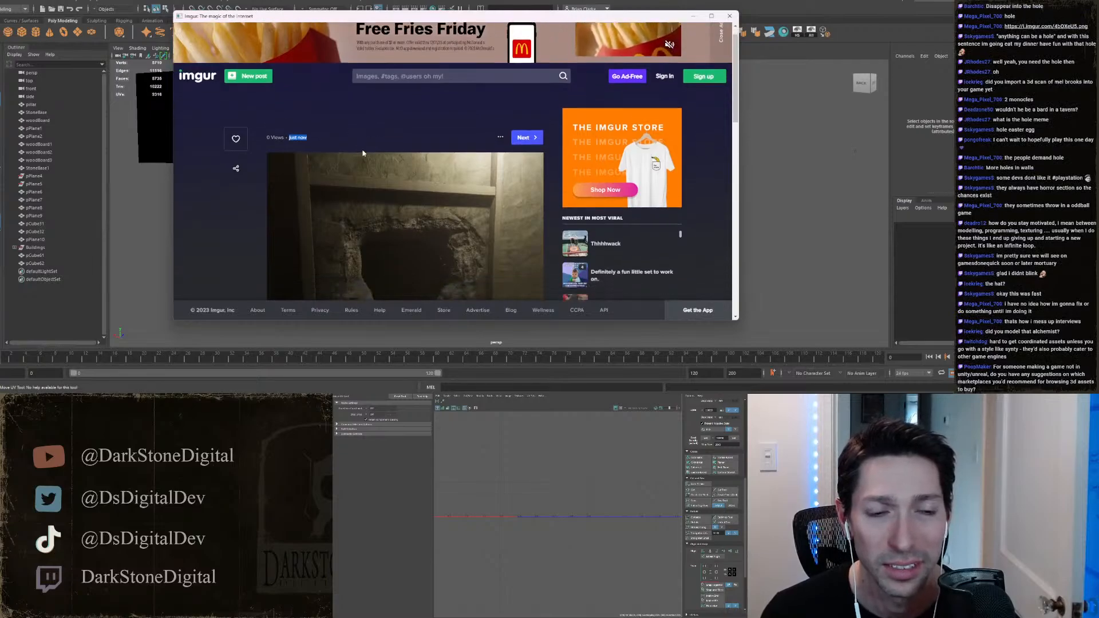
{"action": "scroll", "coordinate": [363, 154], "scroll_direction": "down", "scroll_amount": 2}
{"action": "left_click_drag", "start_coordinate": [736, 140], "coordinate": [739, 136]}
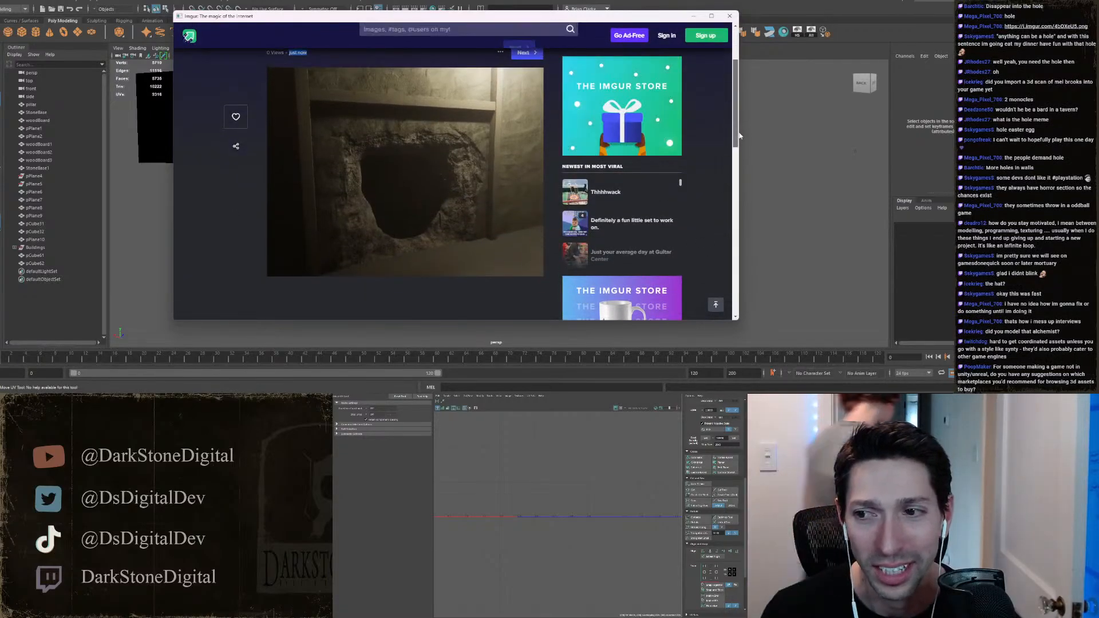
{"action": "scroll", "coordinate": [260, 264], "scroll_direction": "up", "scroll_amount": 1}
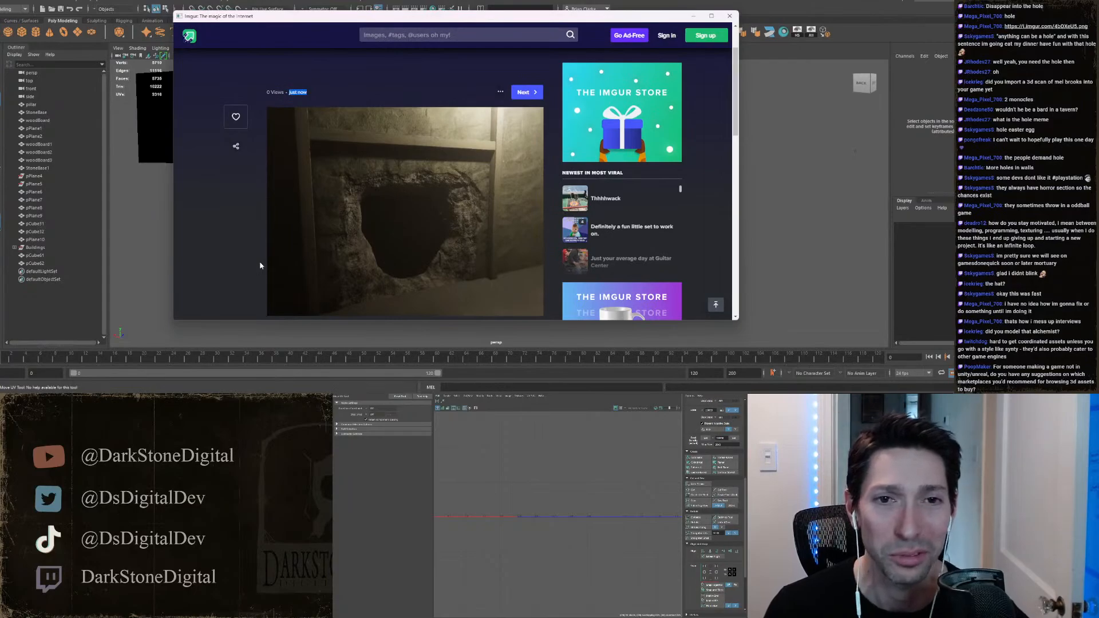
{"action": "scroll", "coordinate": [295, 238], "scroll_direction": "up", "scroll_amount": 1}
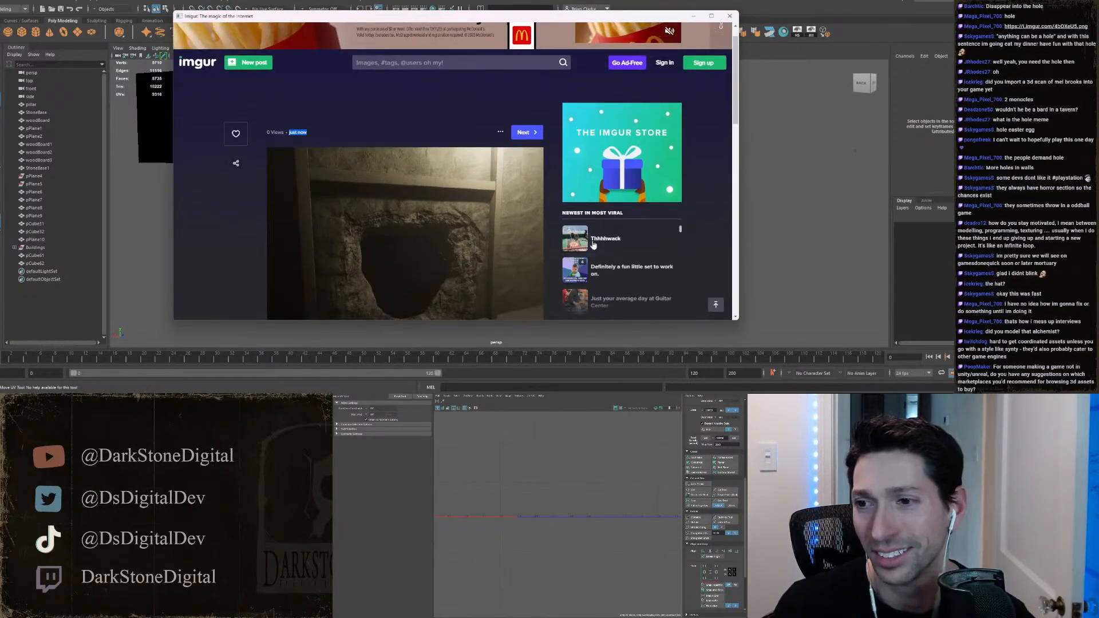
{"action": "scroll", "coordinate": [608, 178], "scroll_direction": "down", "scroll_amount": 1}
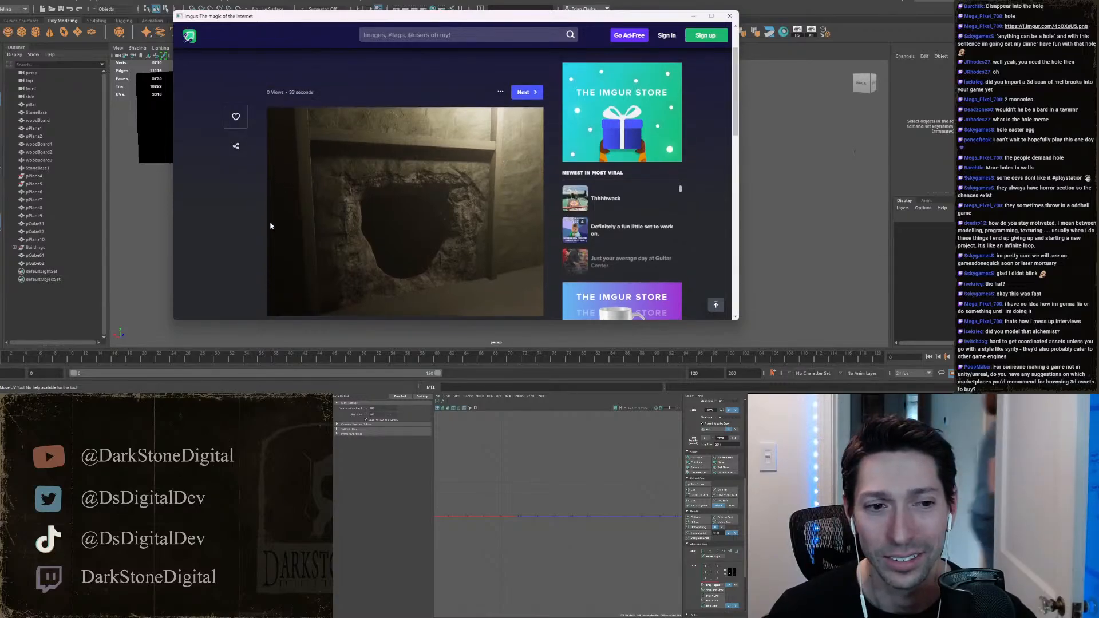
{"action": "scroll", "coordinate": [739, 119], "scroll_direction": "down", "scroll_amount": 1}
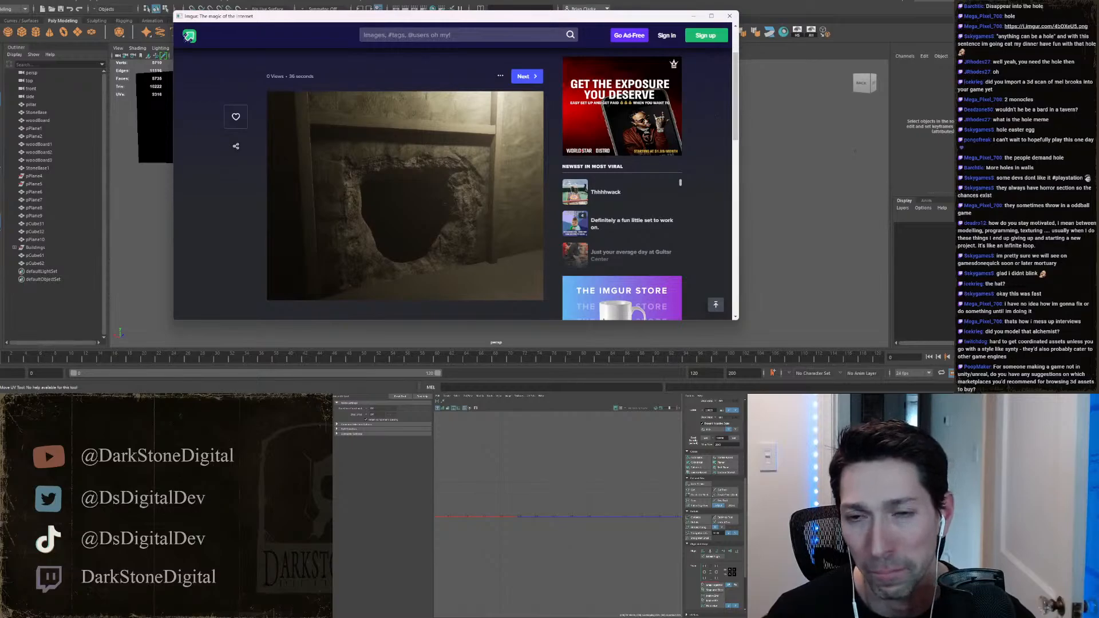
{"action": "left_click", "coordinate": [729, 16]}
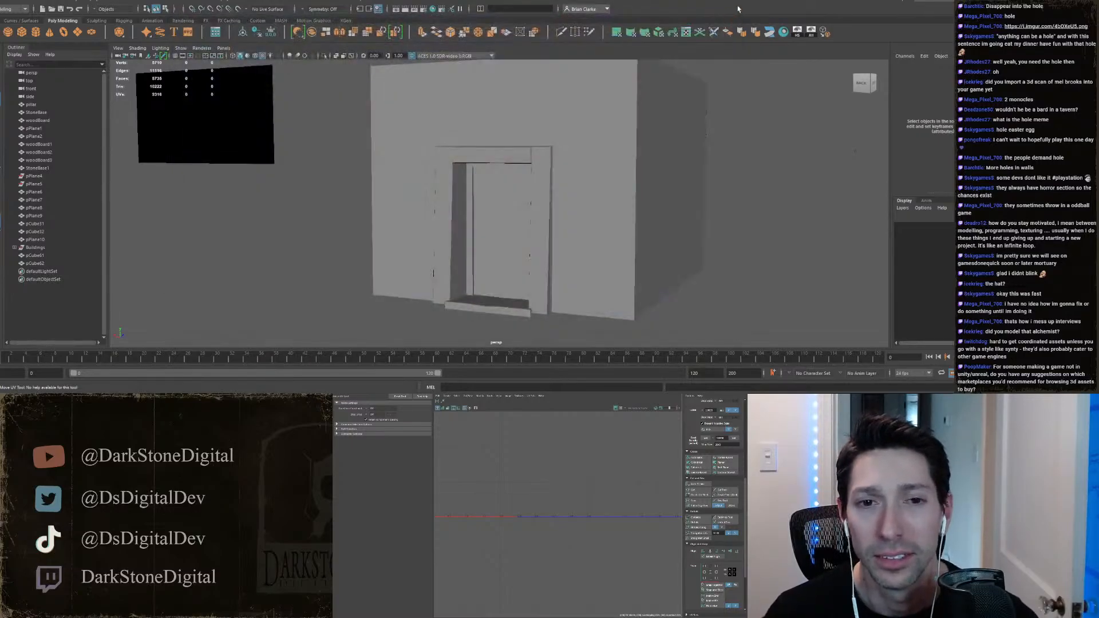